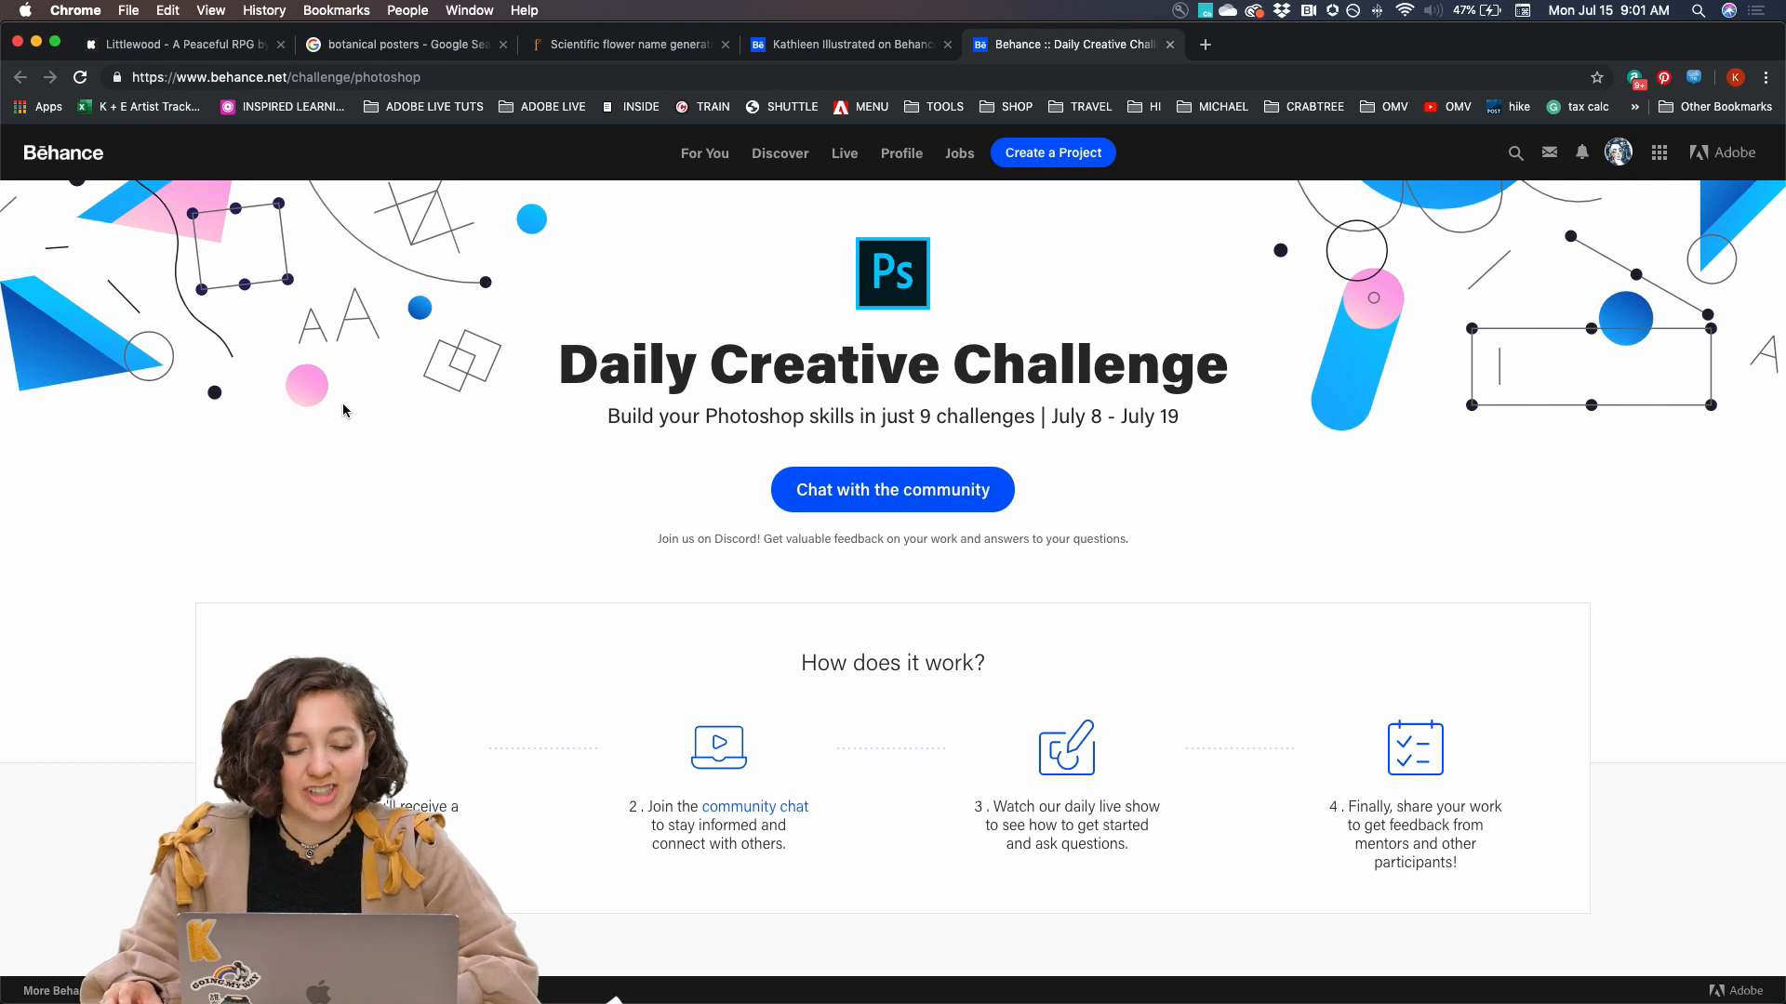
Look through the Photoshop Daily Creative Challenge page, from how it works to the unlocked challenges and Next Steps
scroll(343, 404, "down", 2)
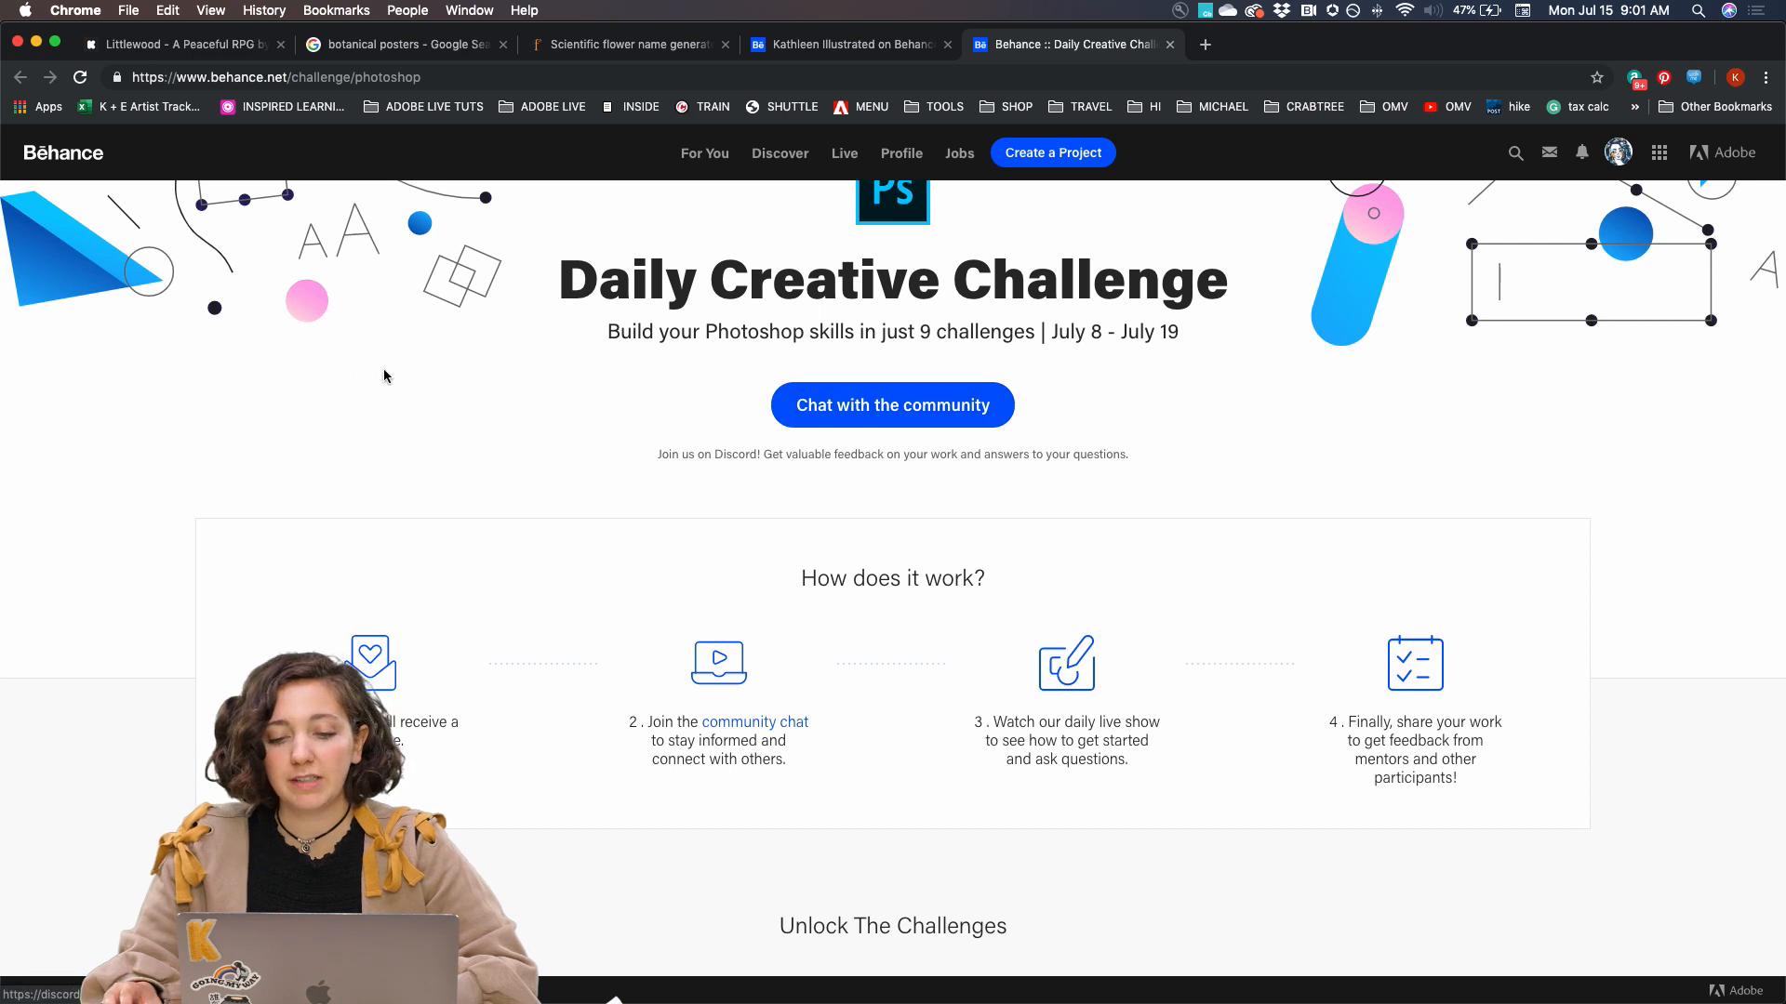
scroll(350, 400, "down", 1)
scroll(349, 400, "down", 2)
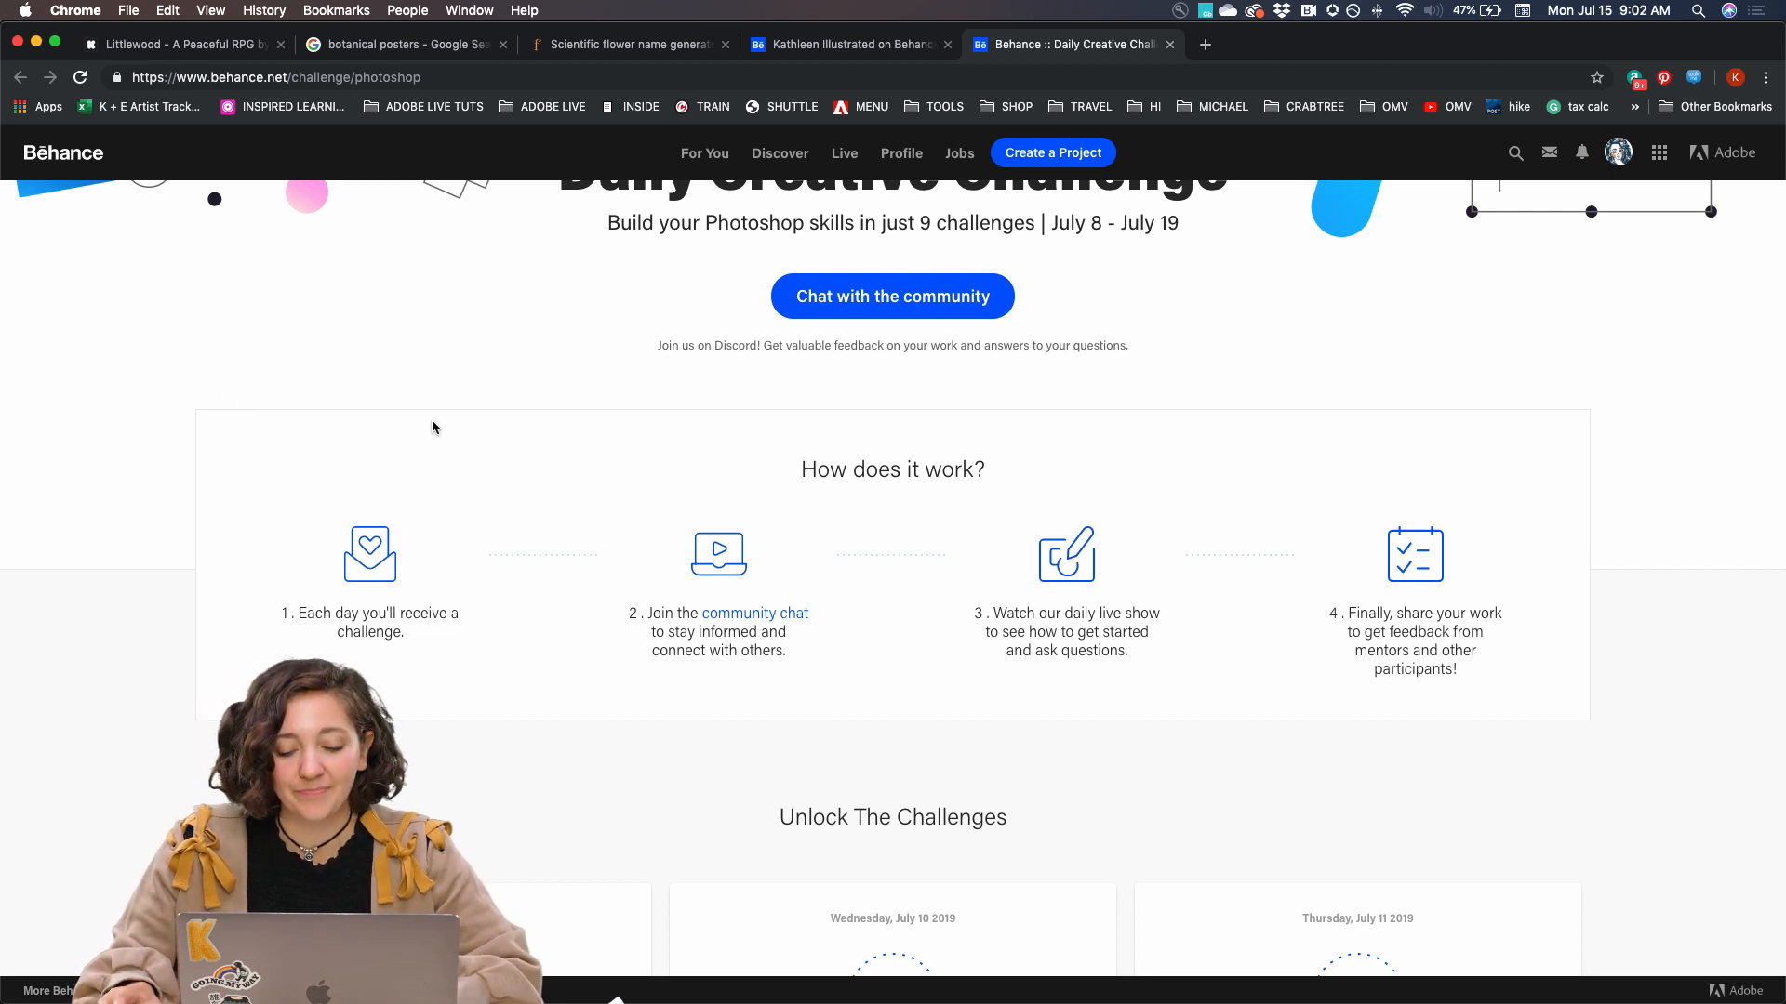
scroll(398, 453, "up", 2)
scroll(398, 453, "down", 4)
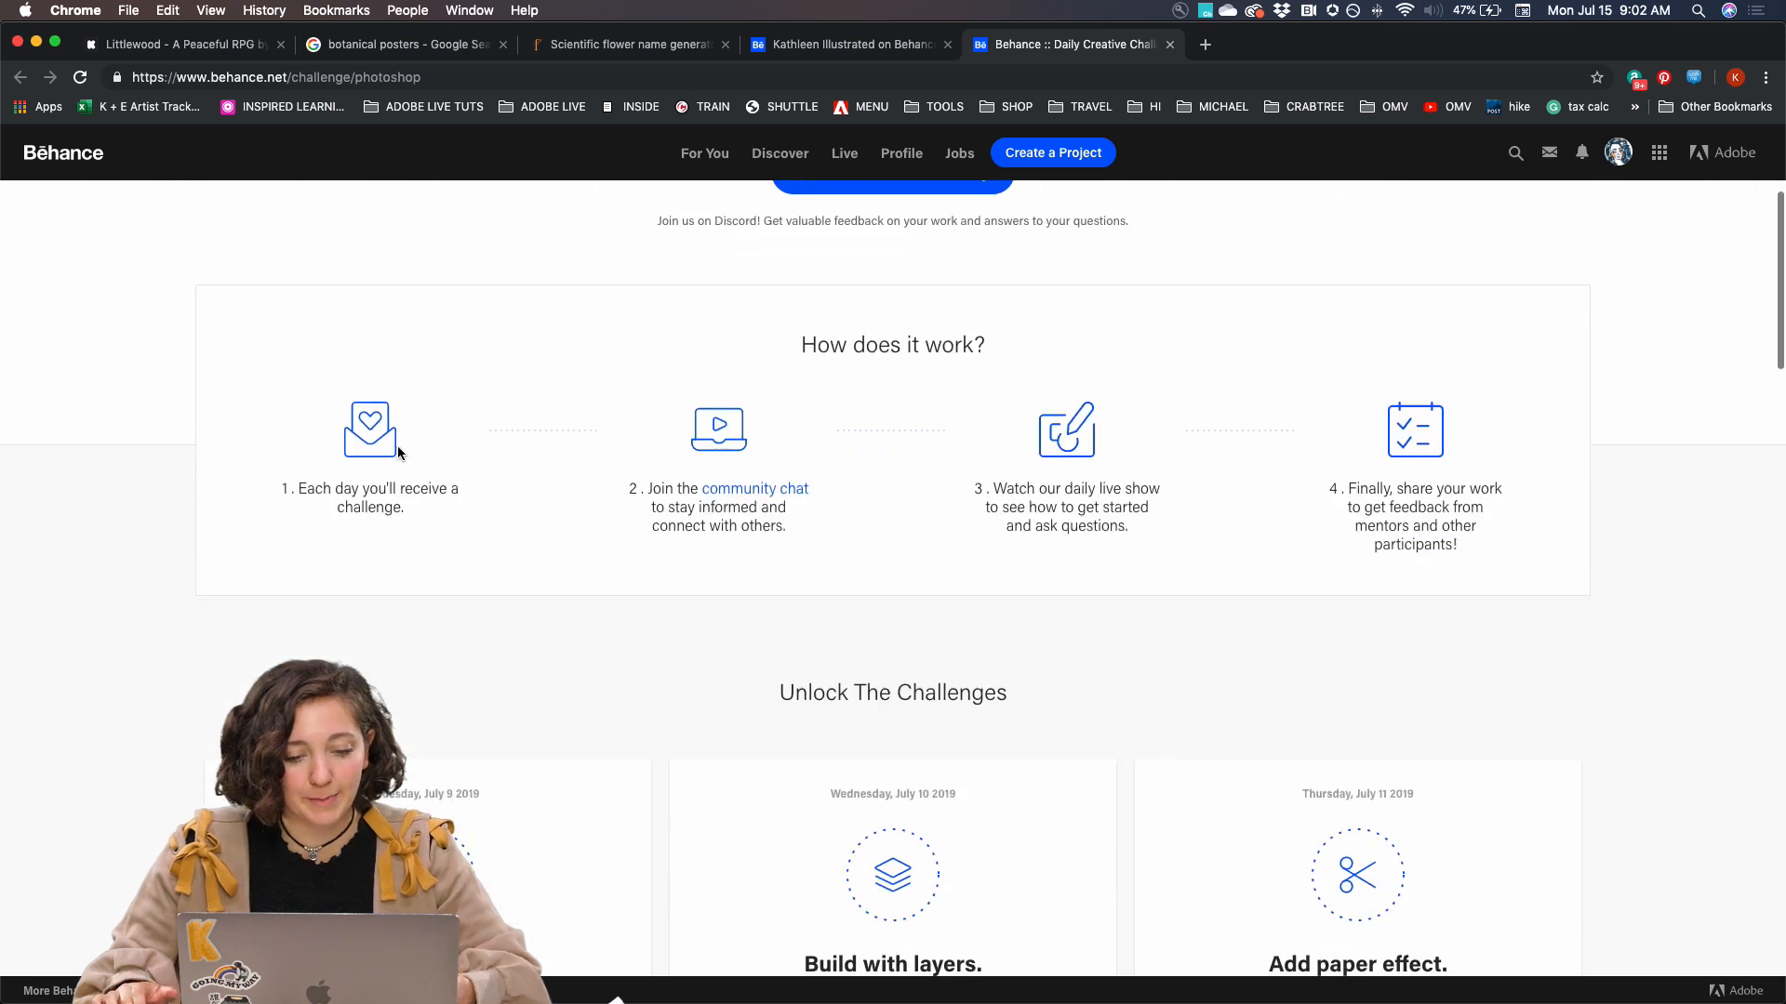
scroll(398, 453, "down", 5)
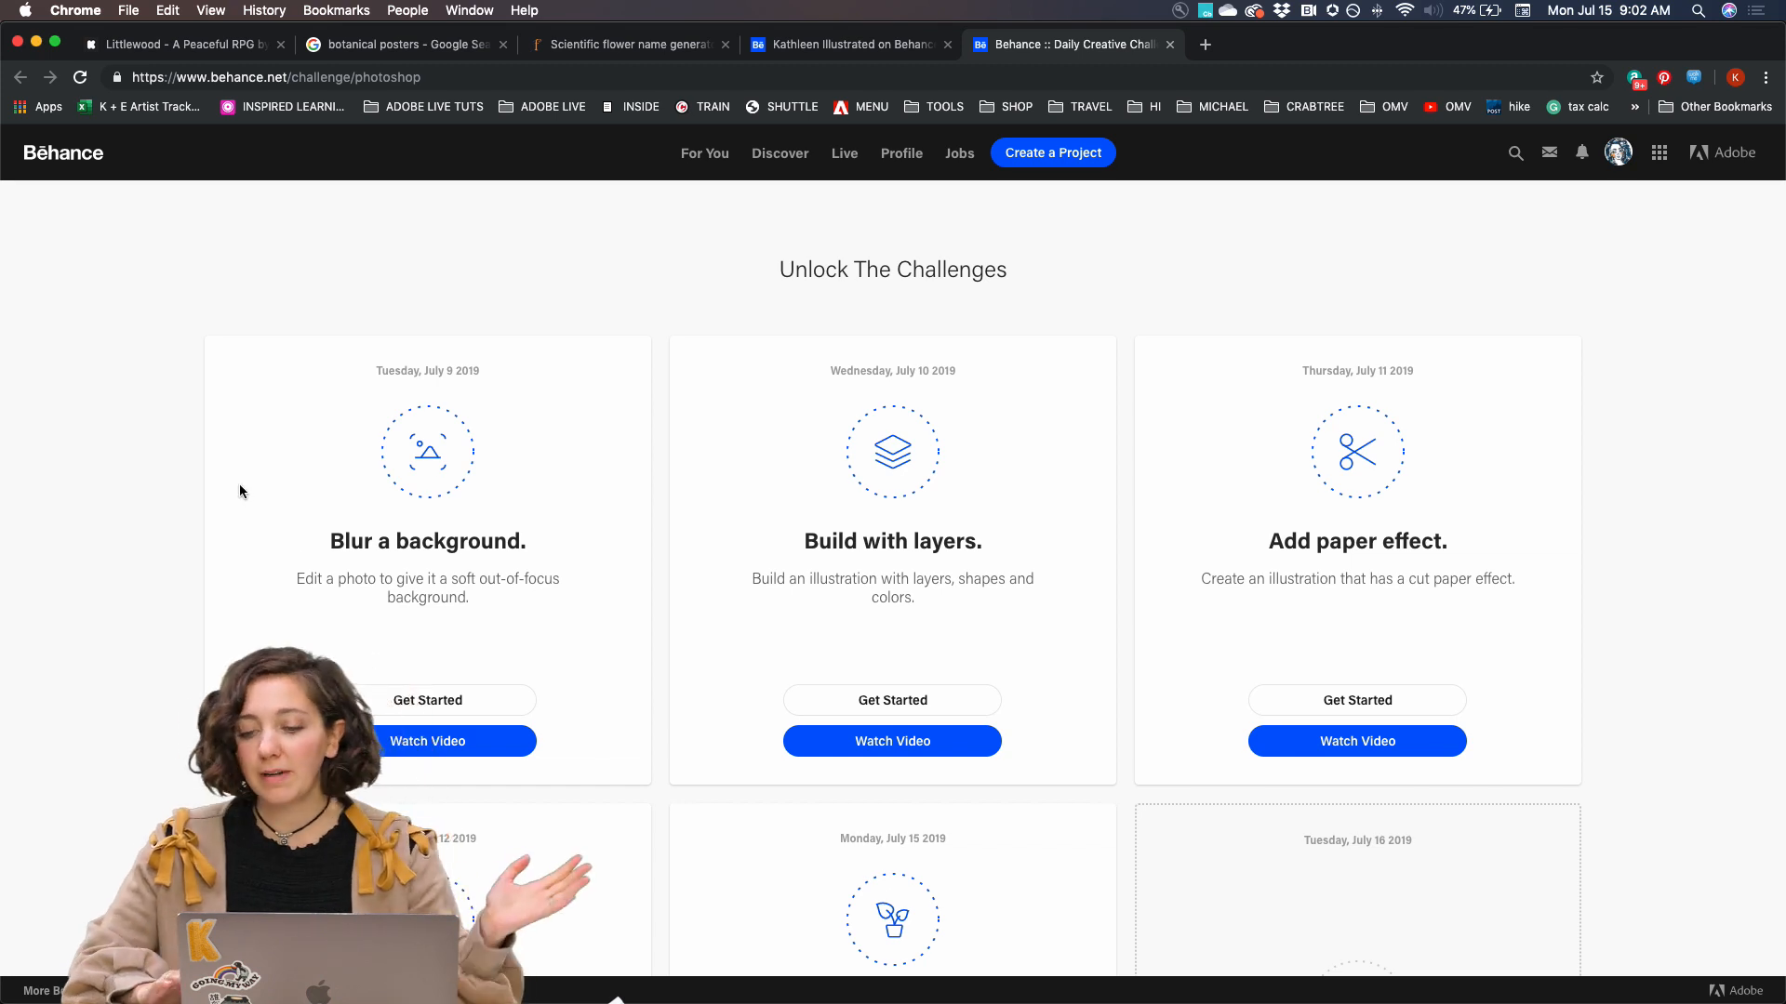
scroll(239, 491, "down", 2)
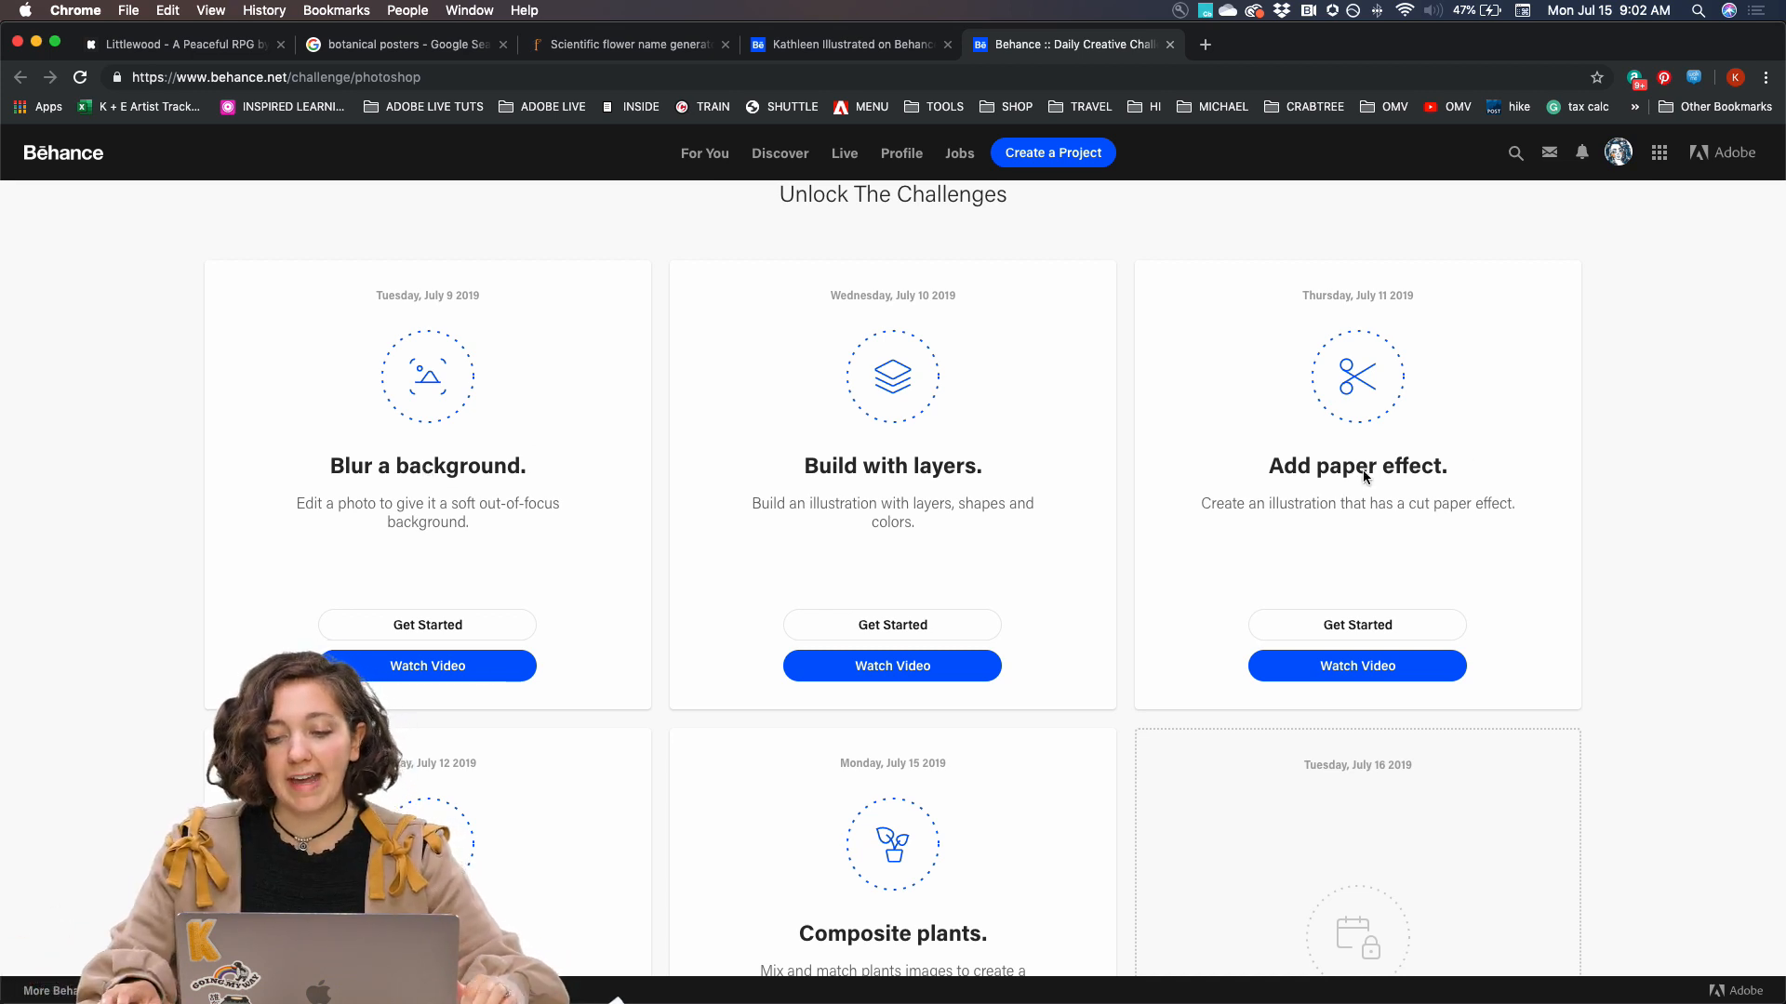
scroll(1339, 476, "down", 5)
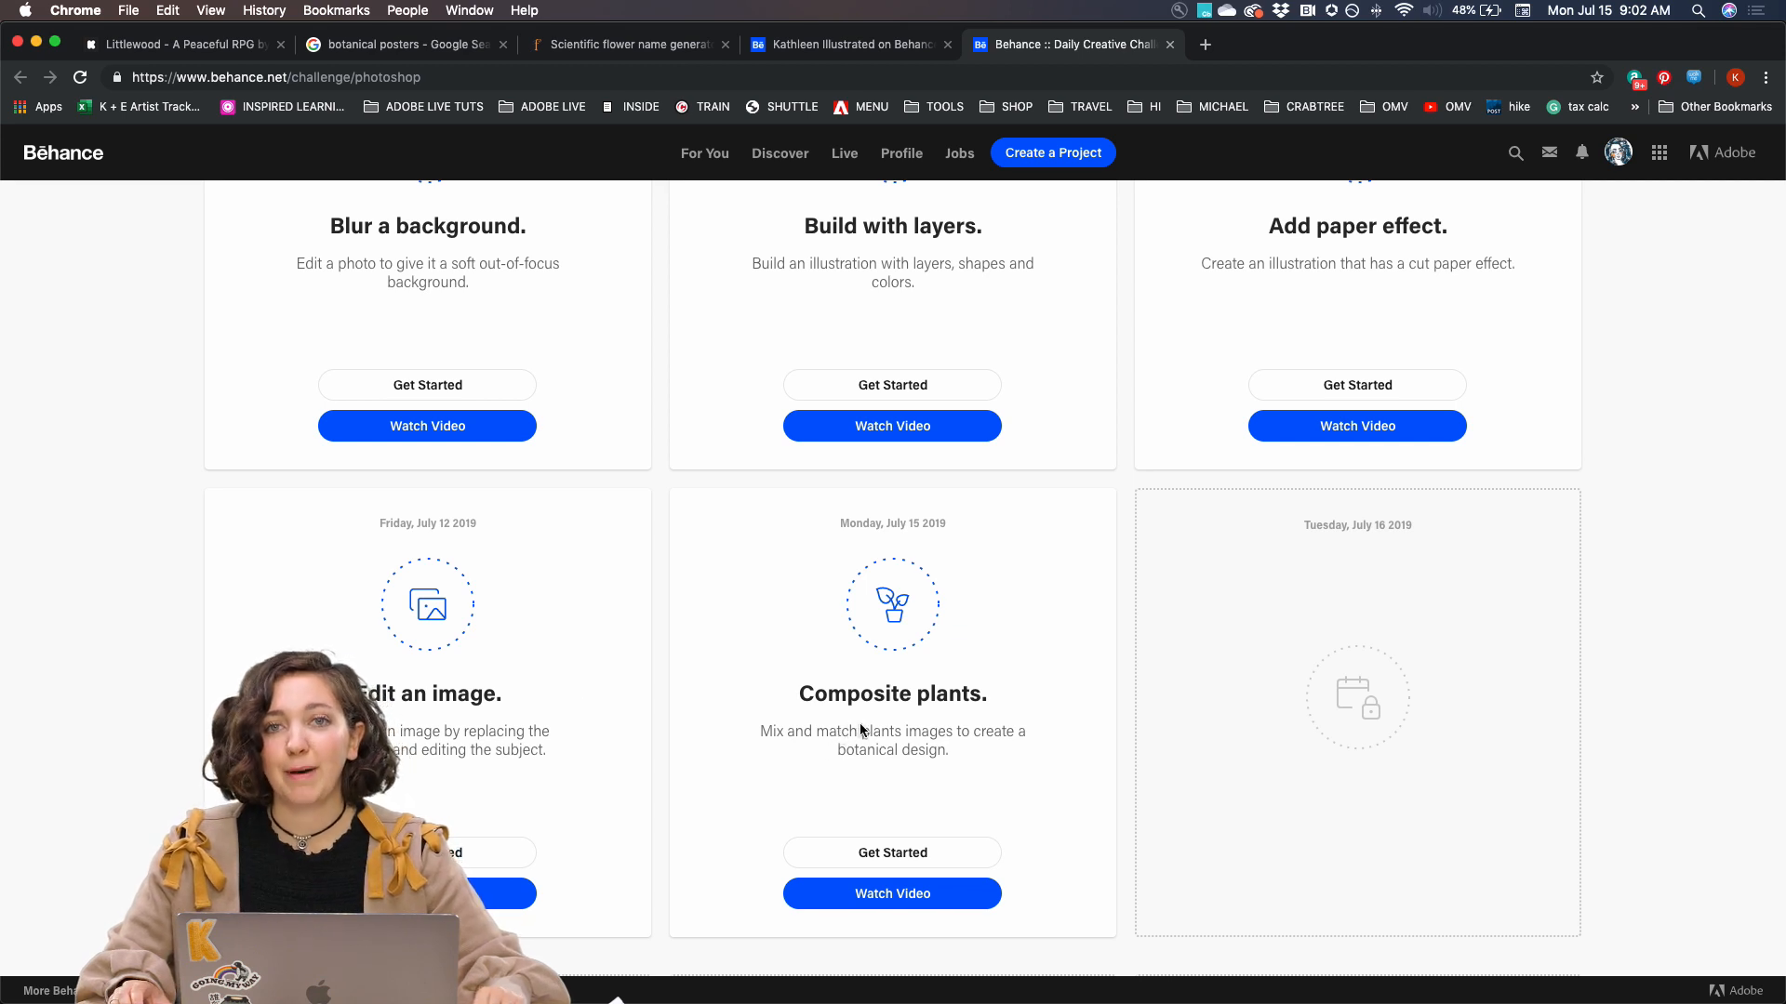
scroll(889, 737, "up", 2)
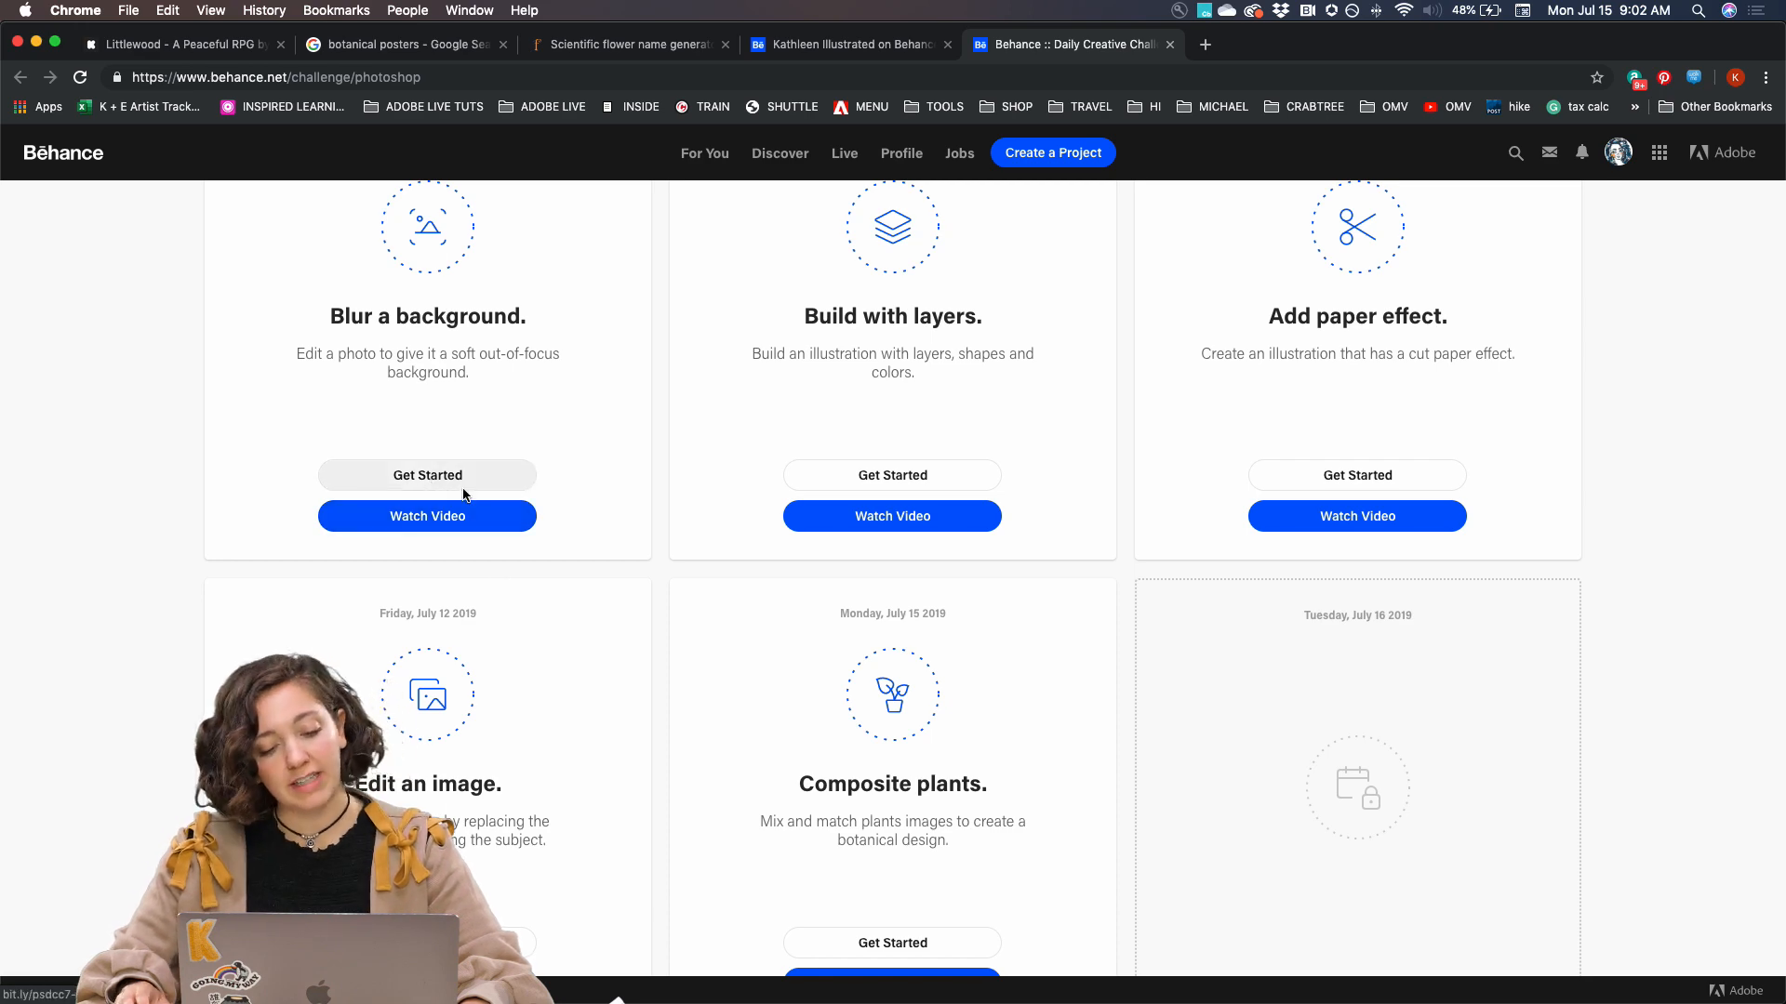
scroll(511, 597, "down", 10)
scroll(511, 605, "down", 6)
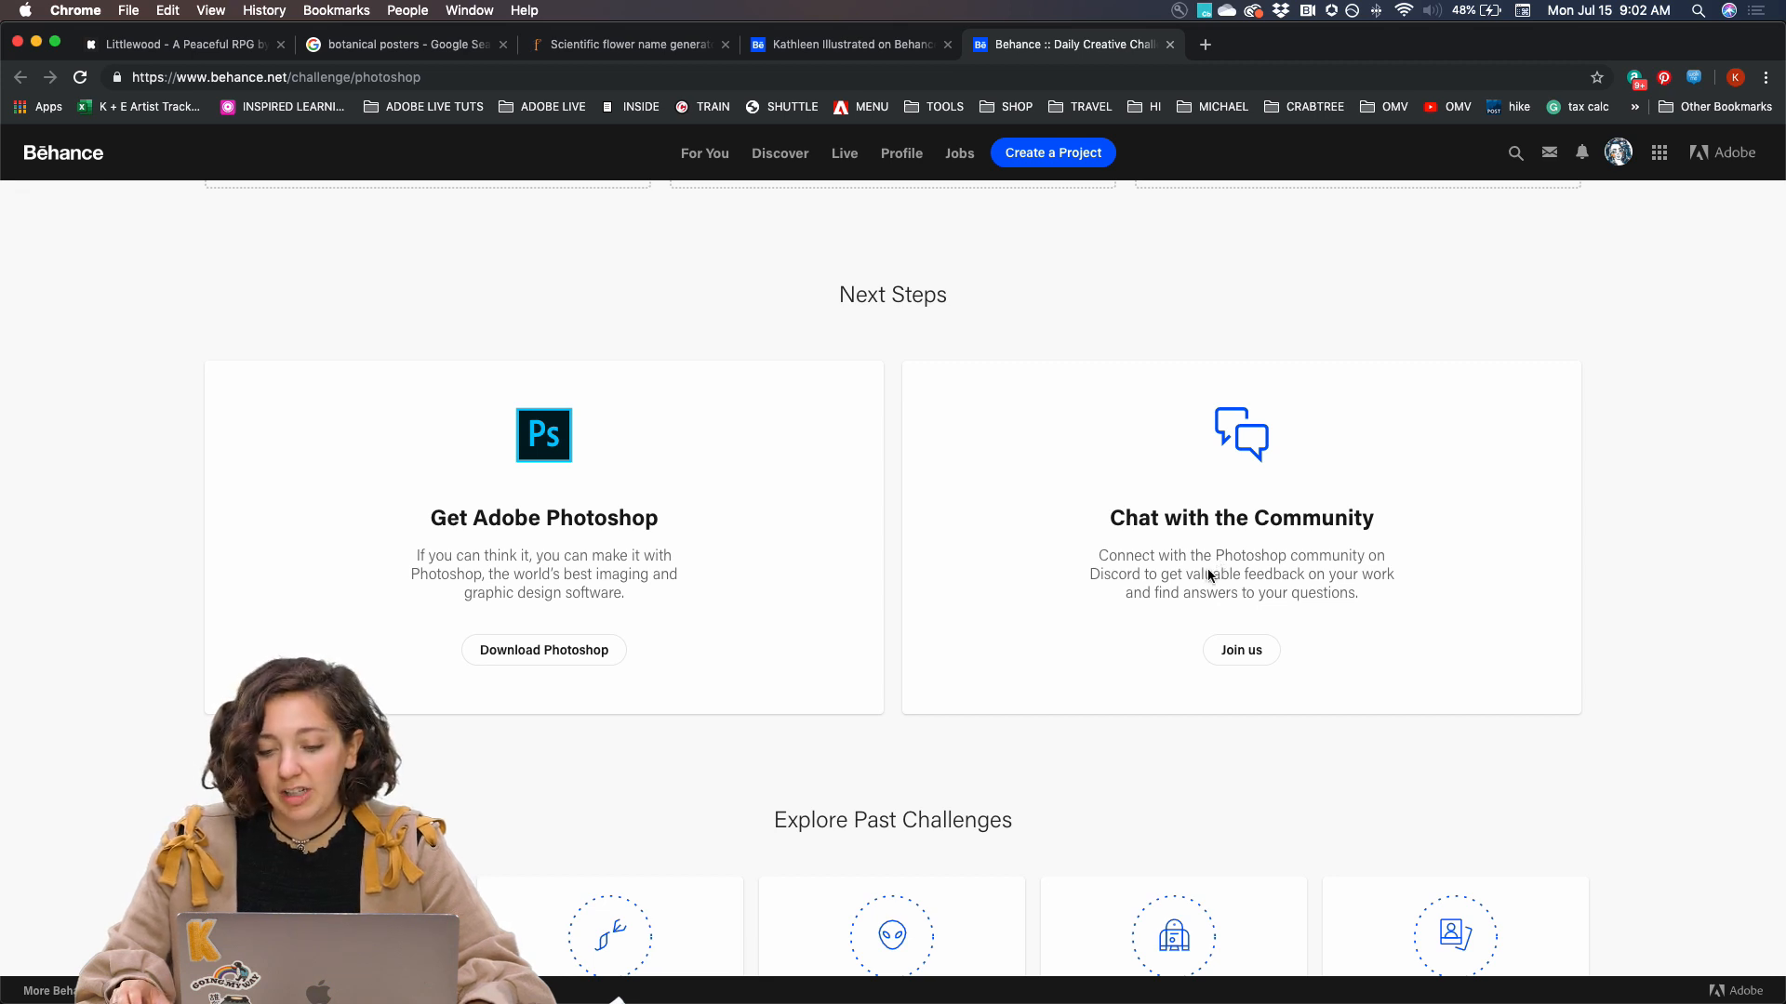
Switch to Discord and browse the posters shared in the design-feedback channel of the Adobe Photoshop server
left_click(895, 986)
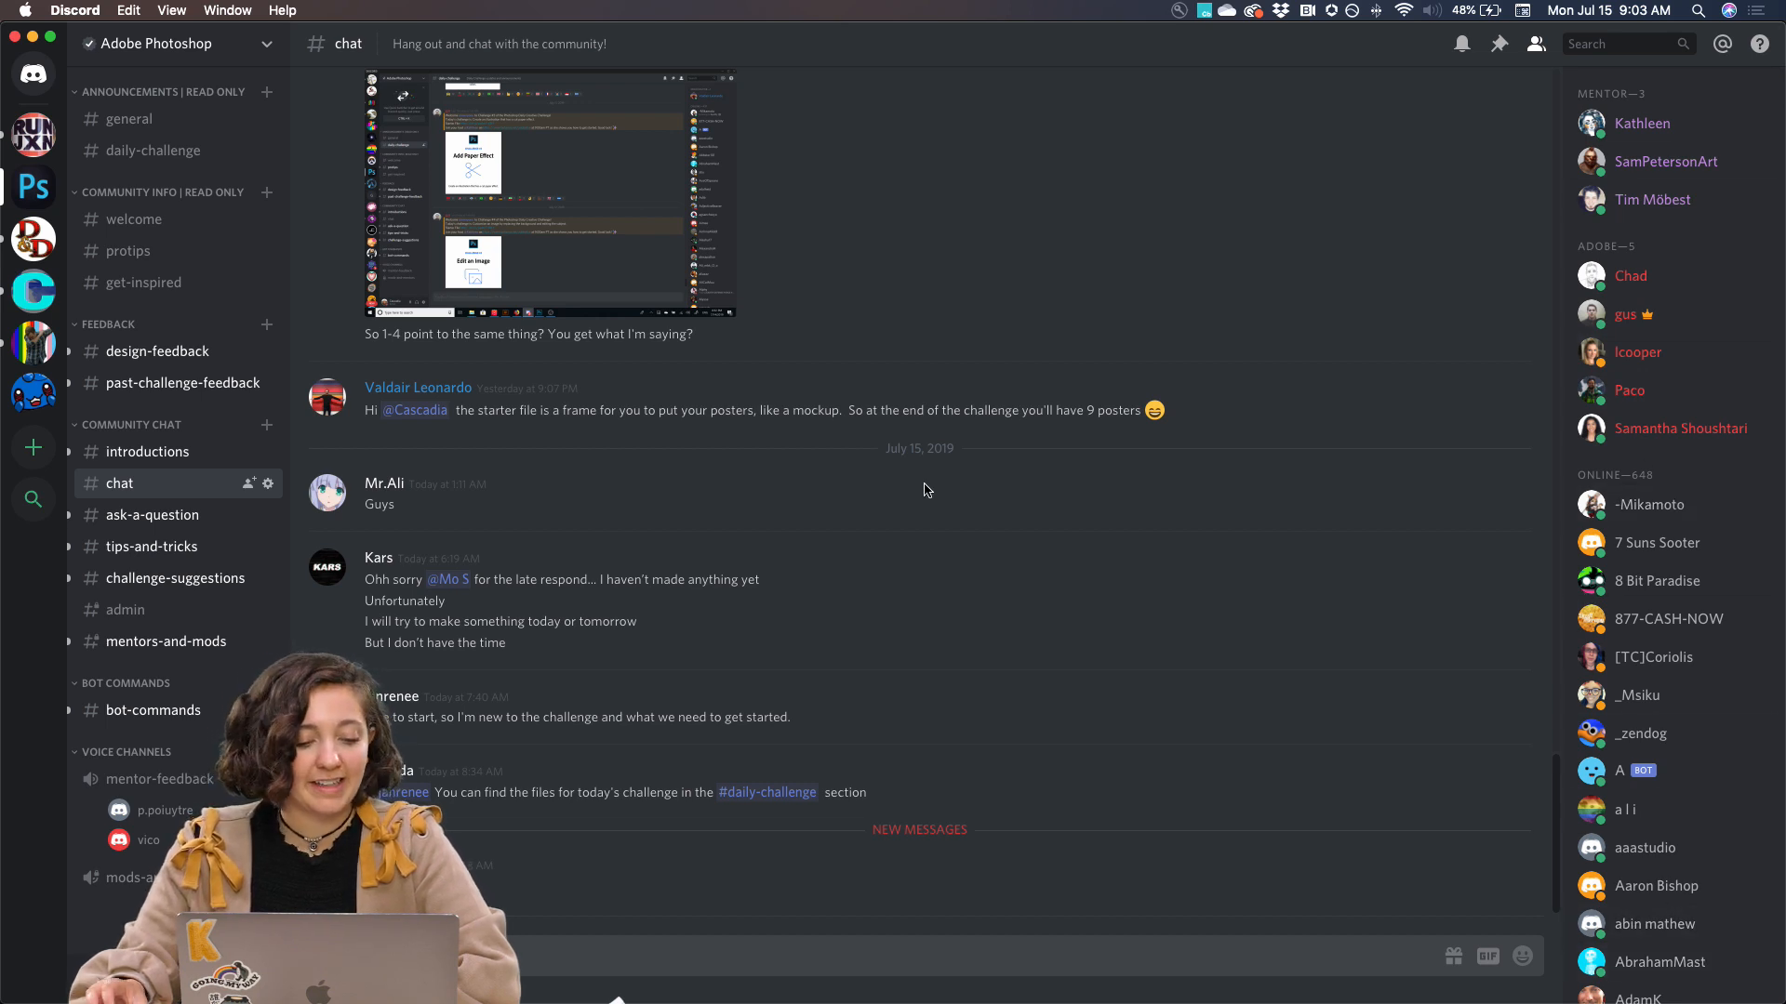
left_click(162, 354)
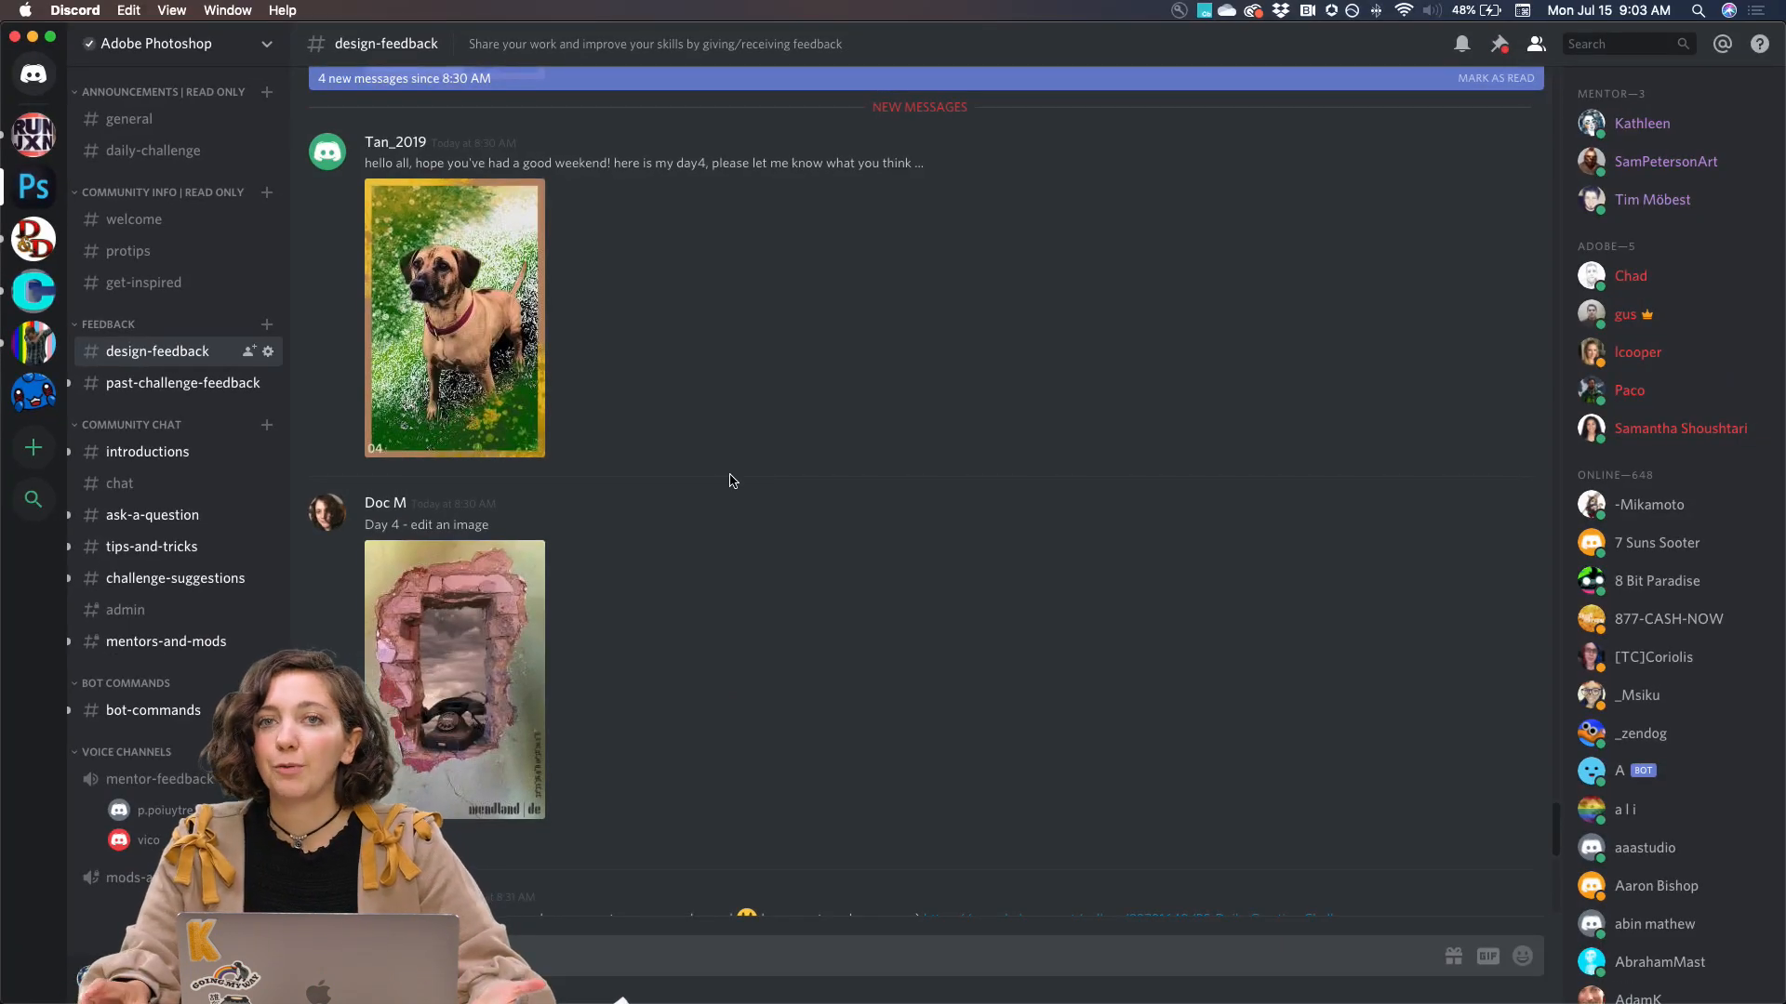
scroll(793, 481, "down", 5)
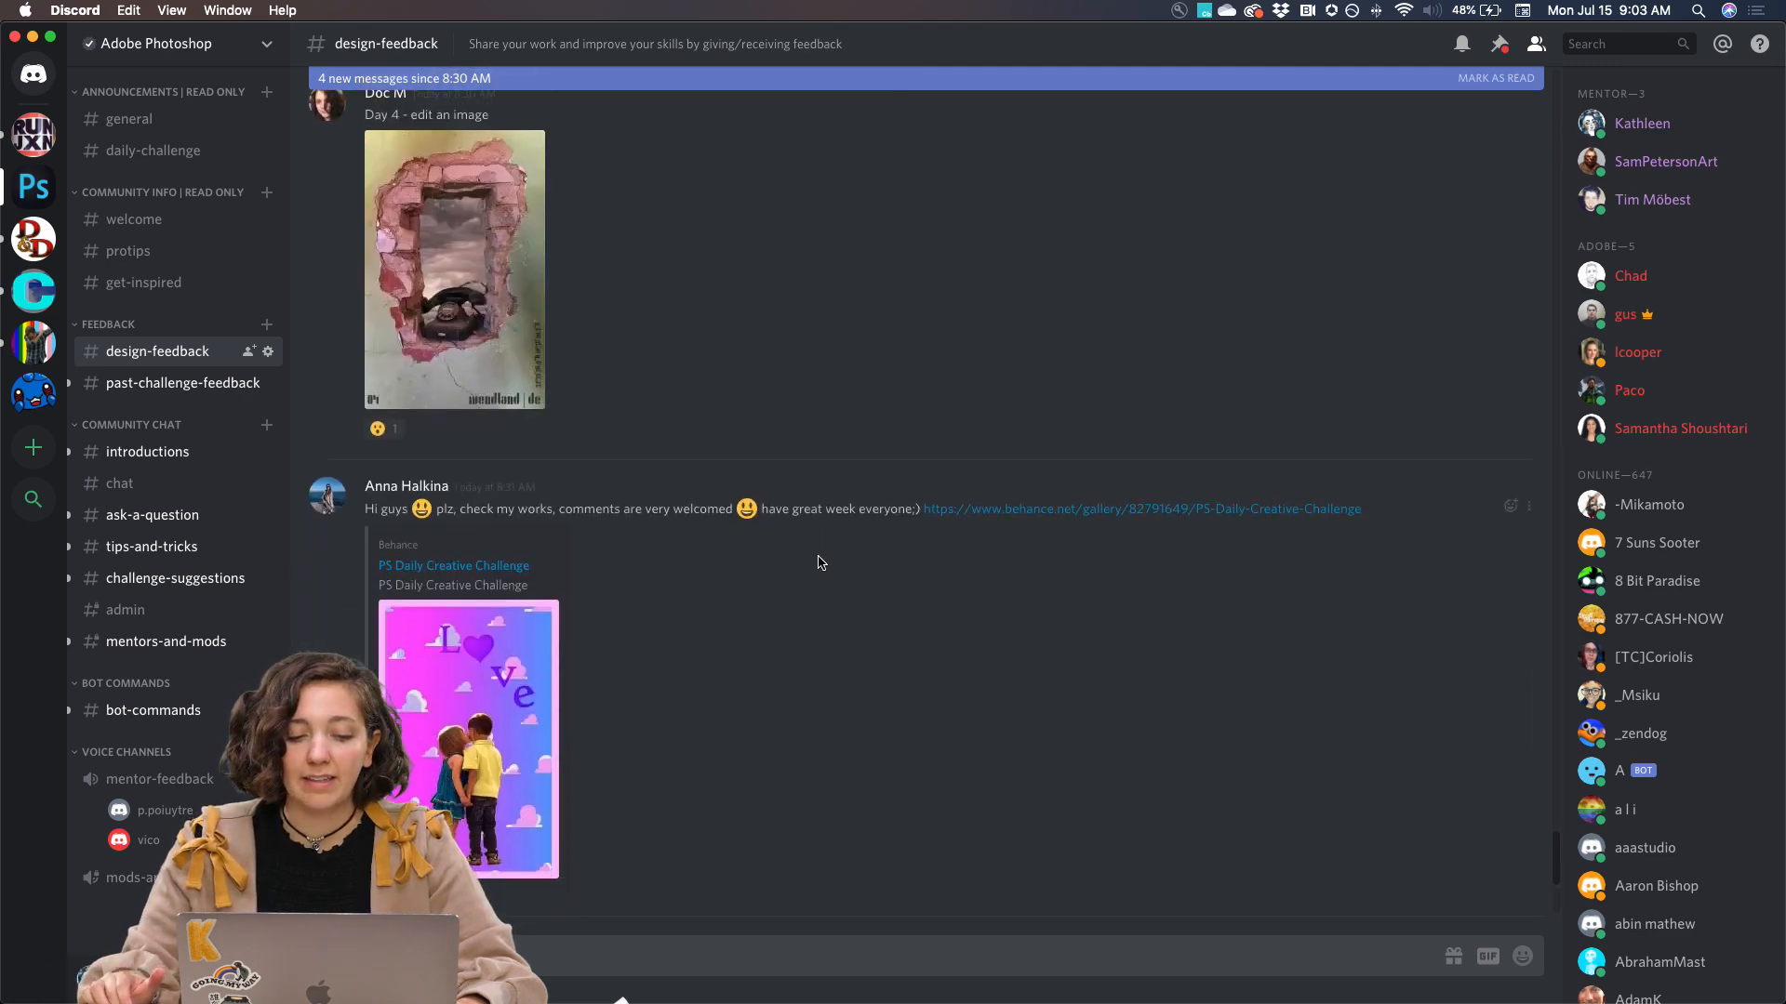
scroll(819, 562, "down", 4)
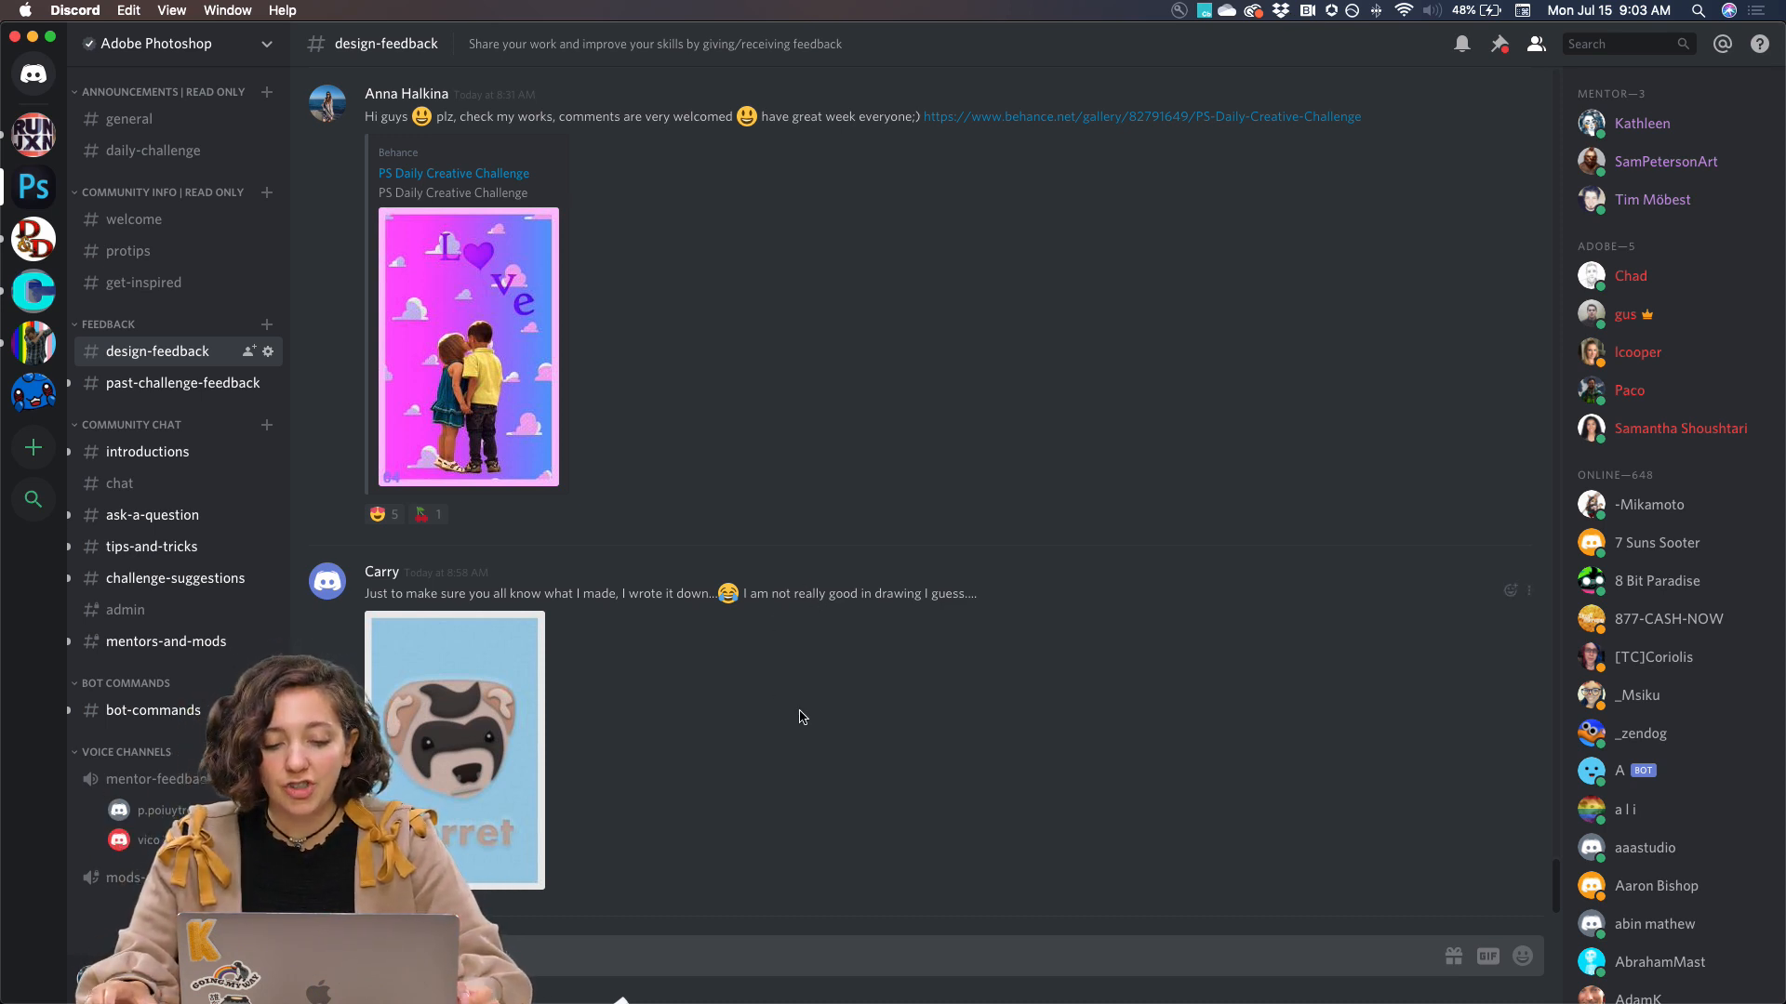
scroll(786, 548, "up", 1)
scroll(786, 549, "up", 5)
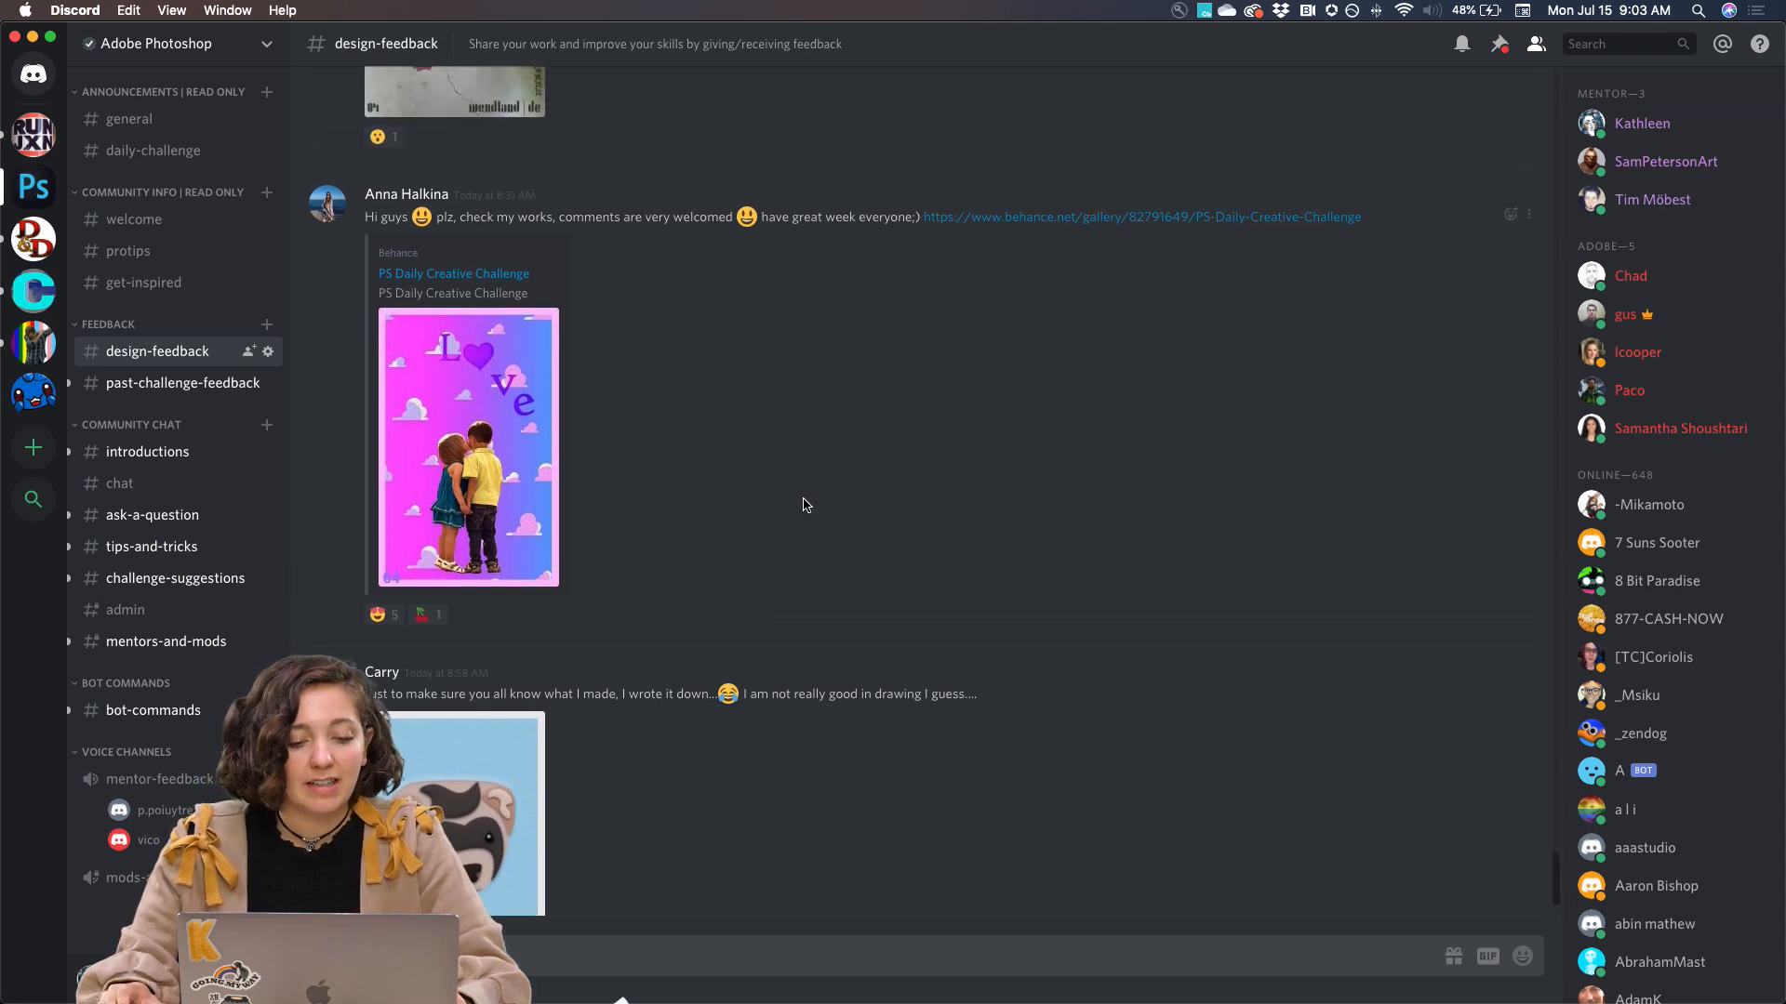
scroll(805, 499, "up", 4)
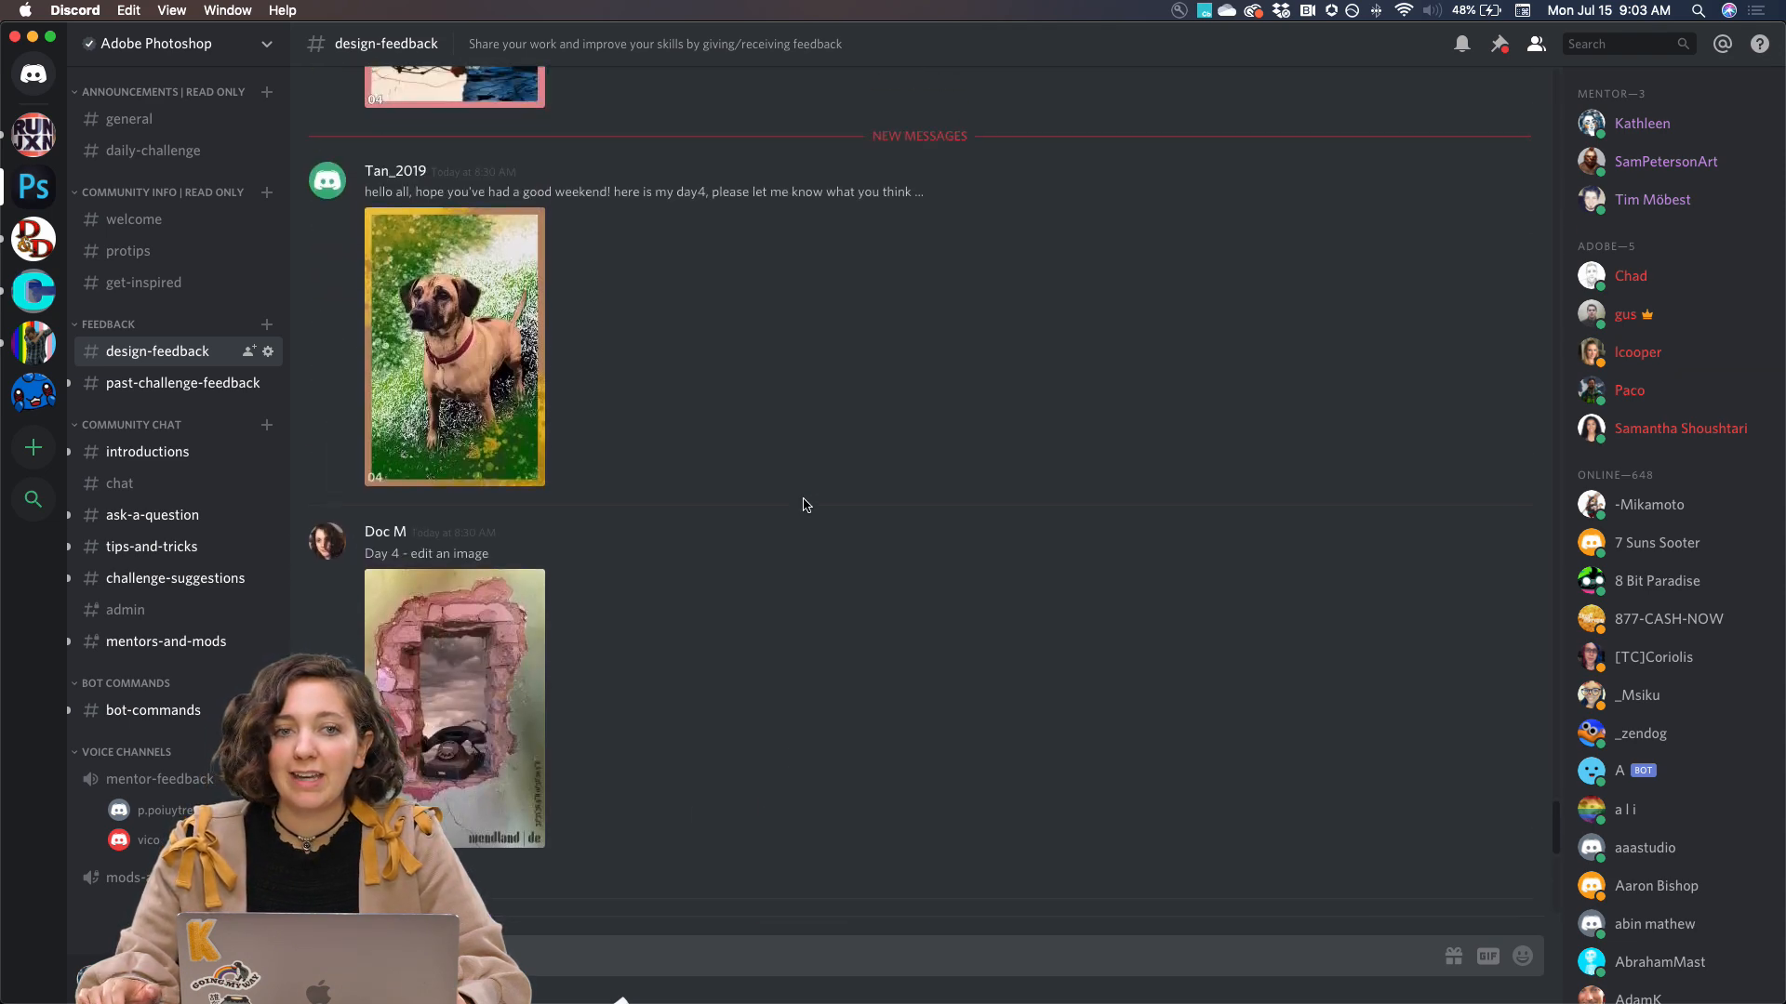
scroll(804, 504, "up", 3)
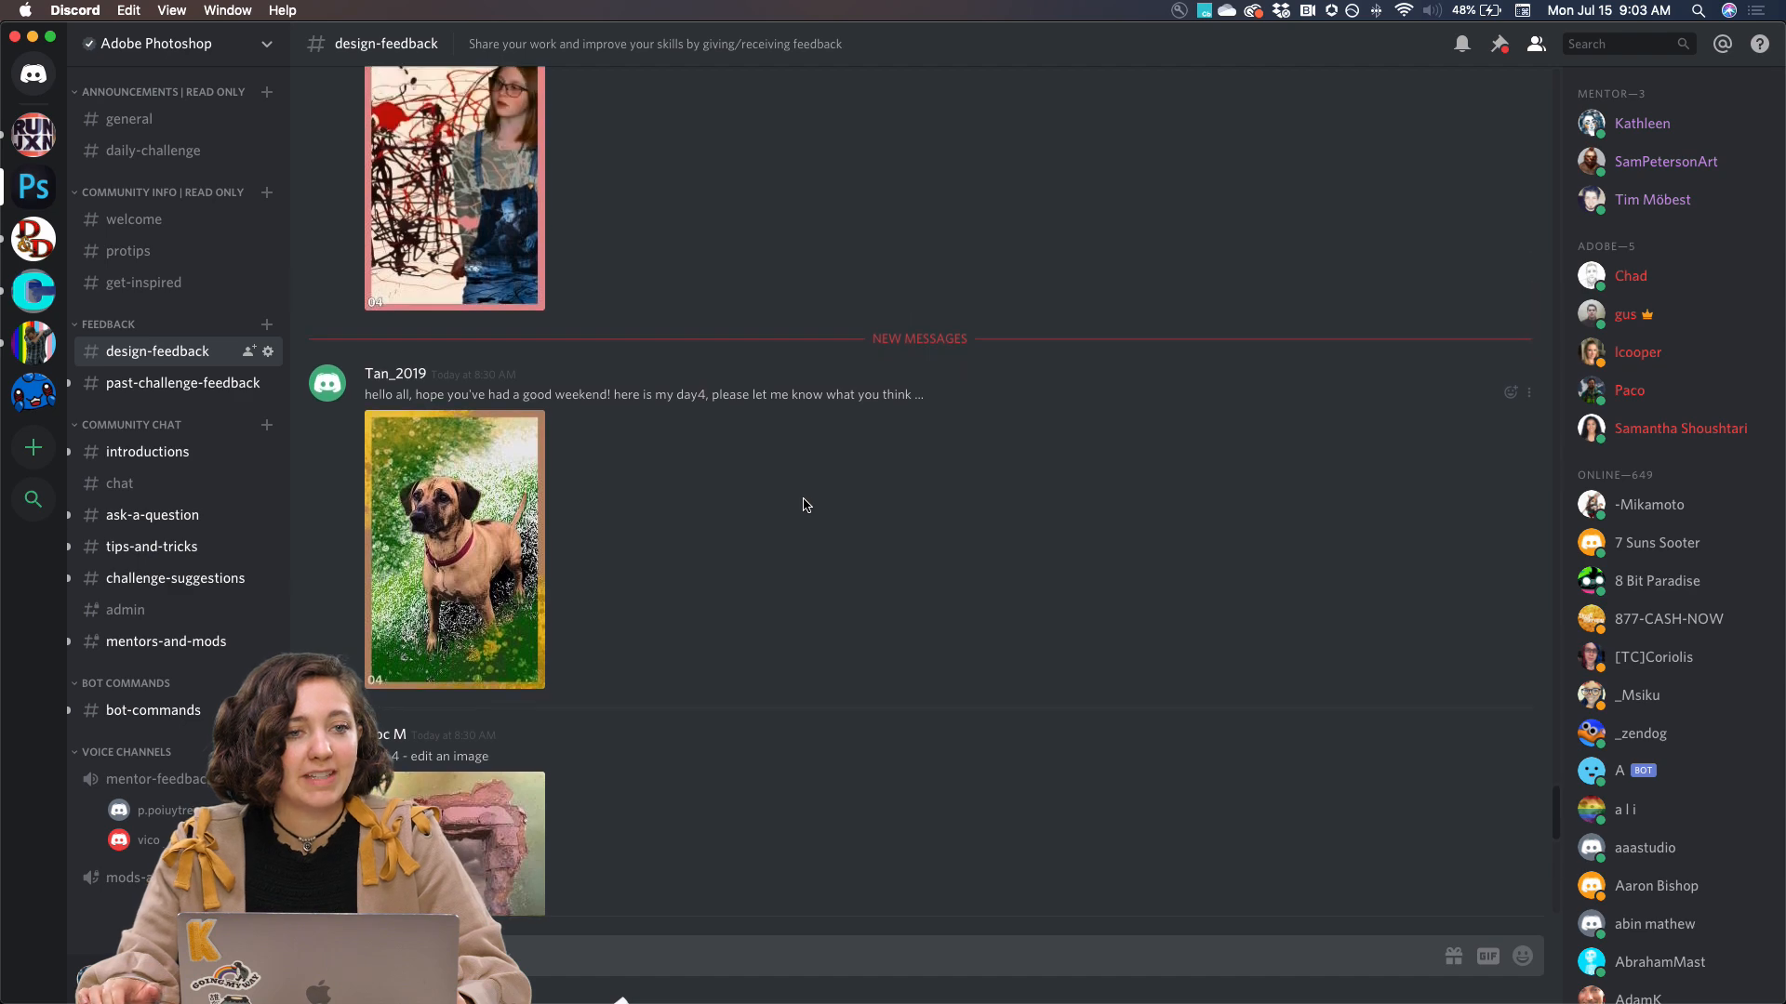
scroll(804, 504, "up", 9)
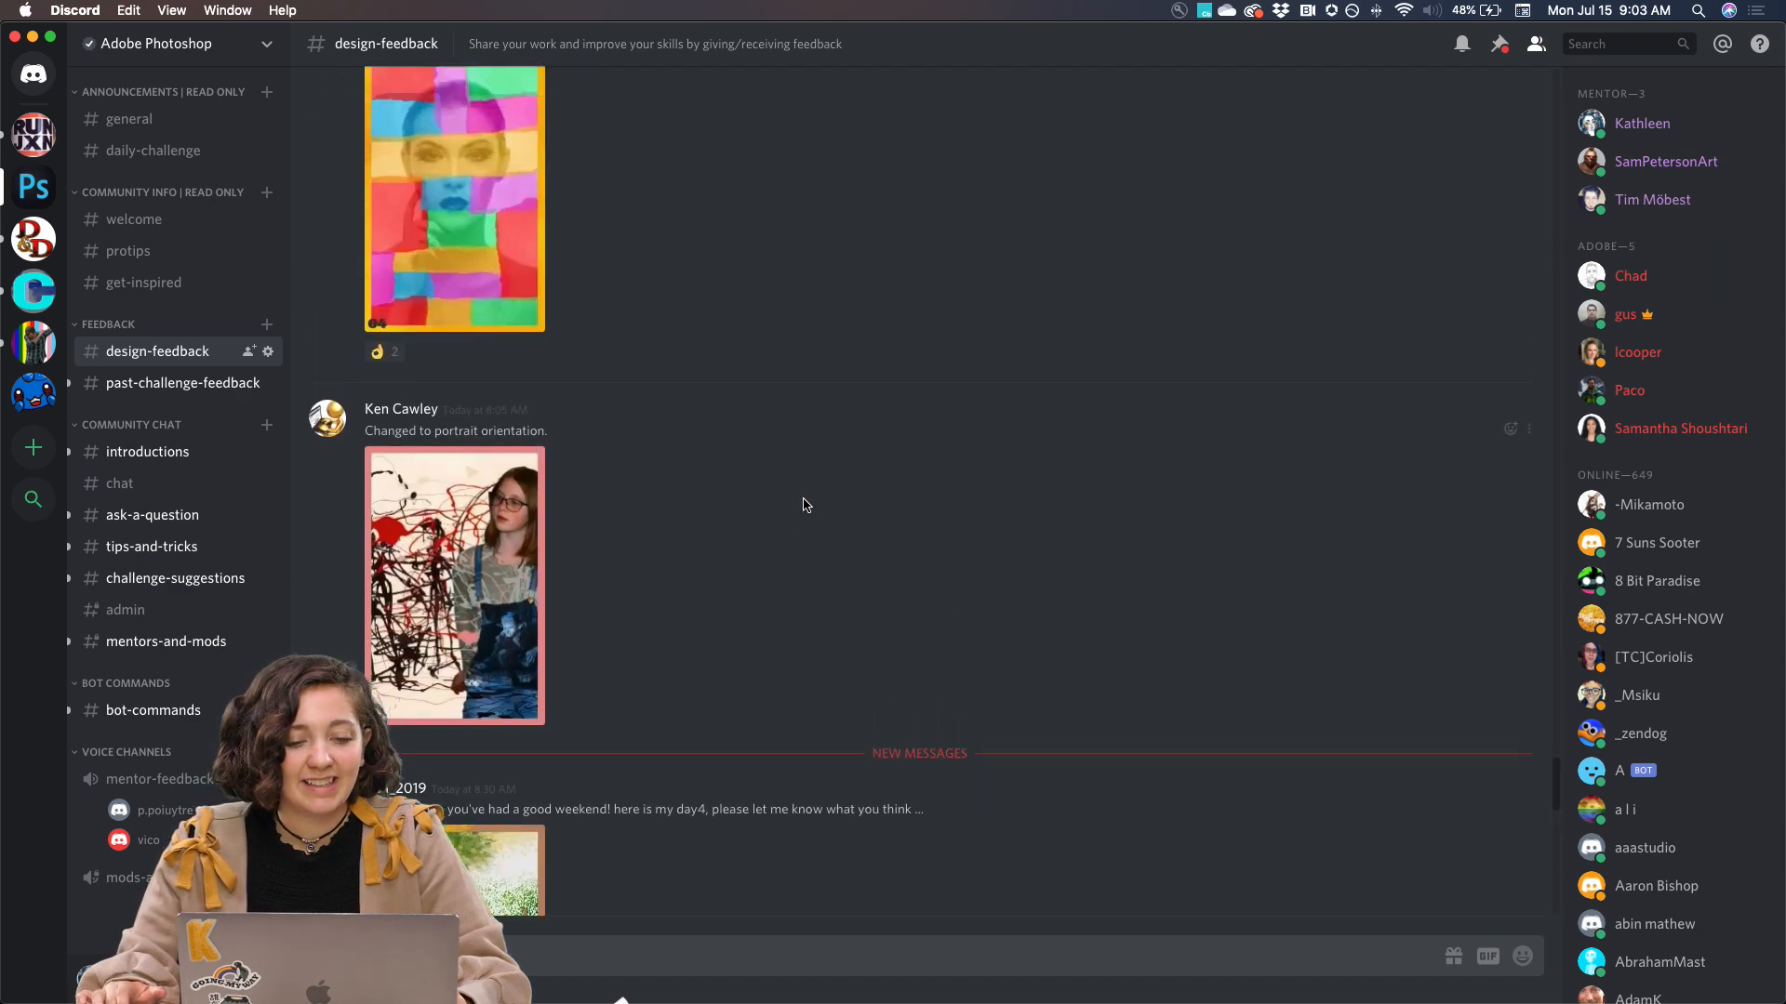
scroll(805, 505, "up", 4)
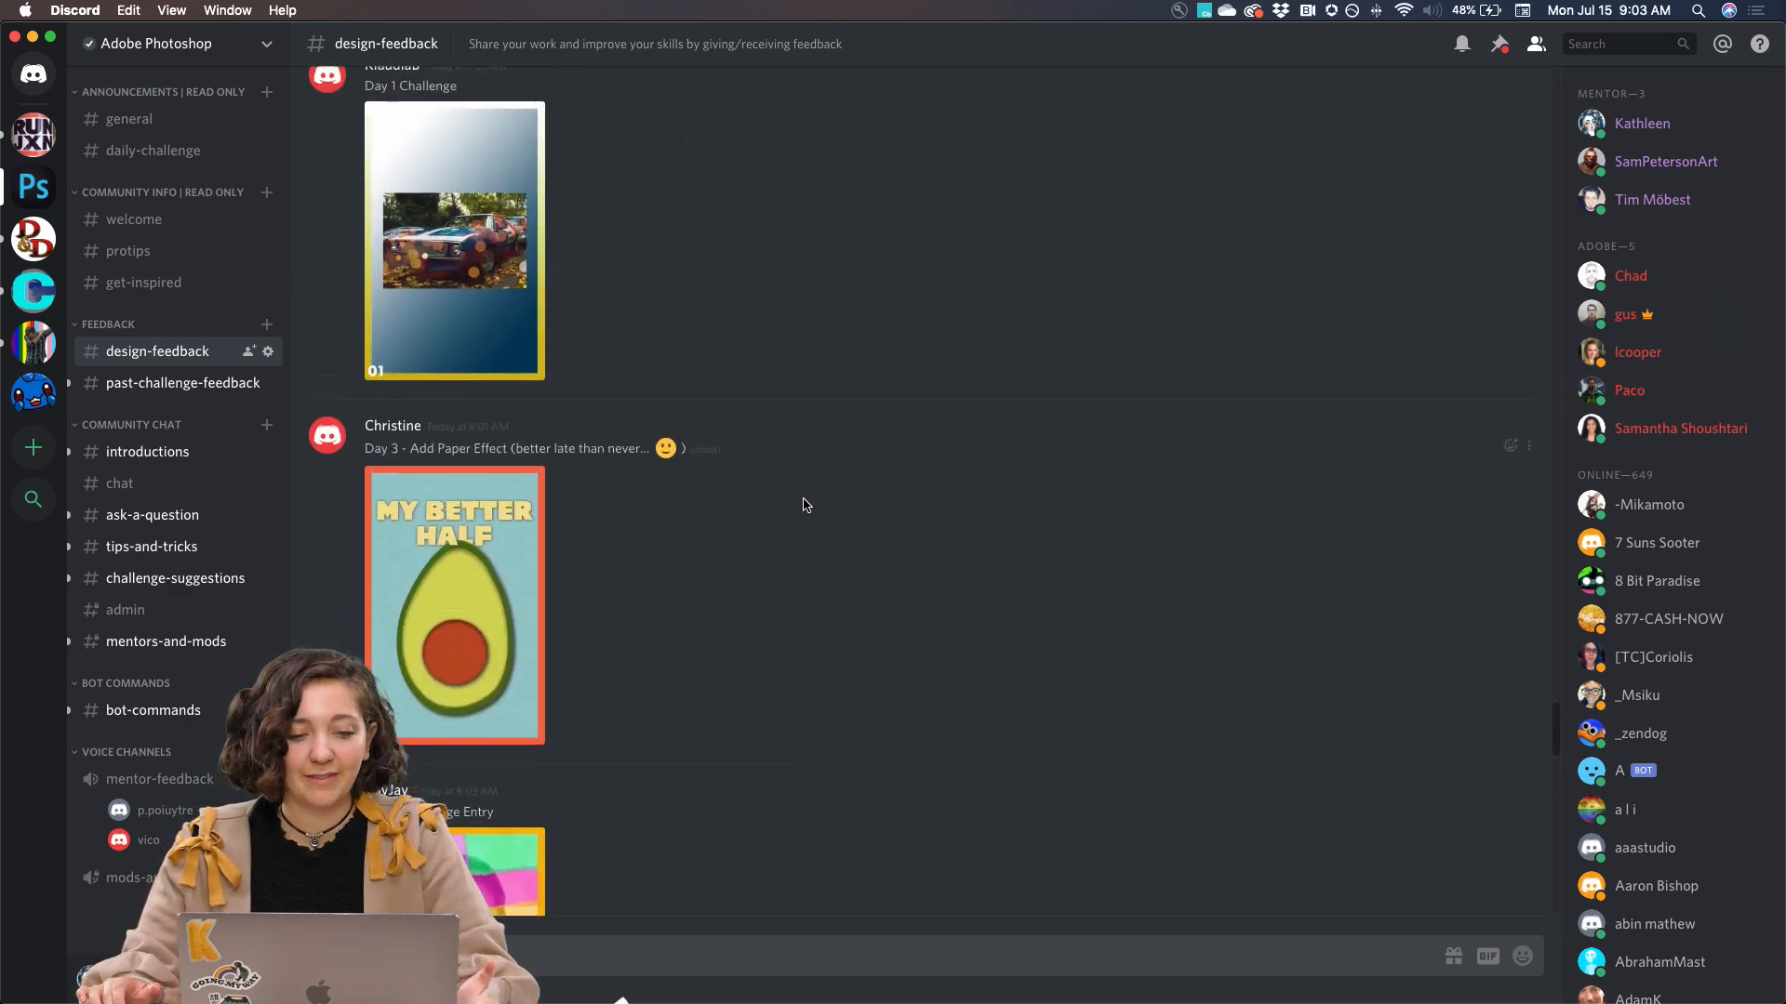
View the "My Better Half" avocado poster and the "Shut Up And Skate" poster enlarged, closing each preview
left_click(433, 651)
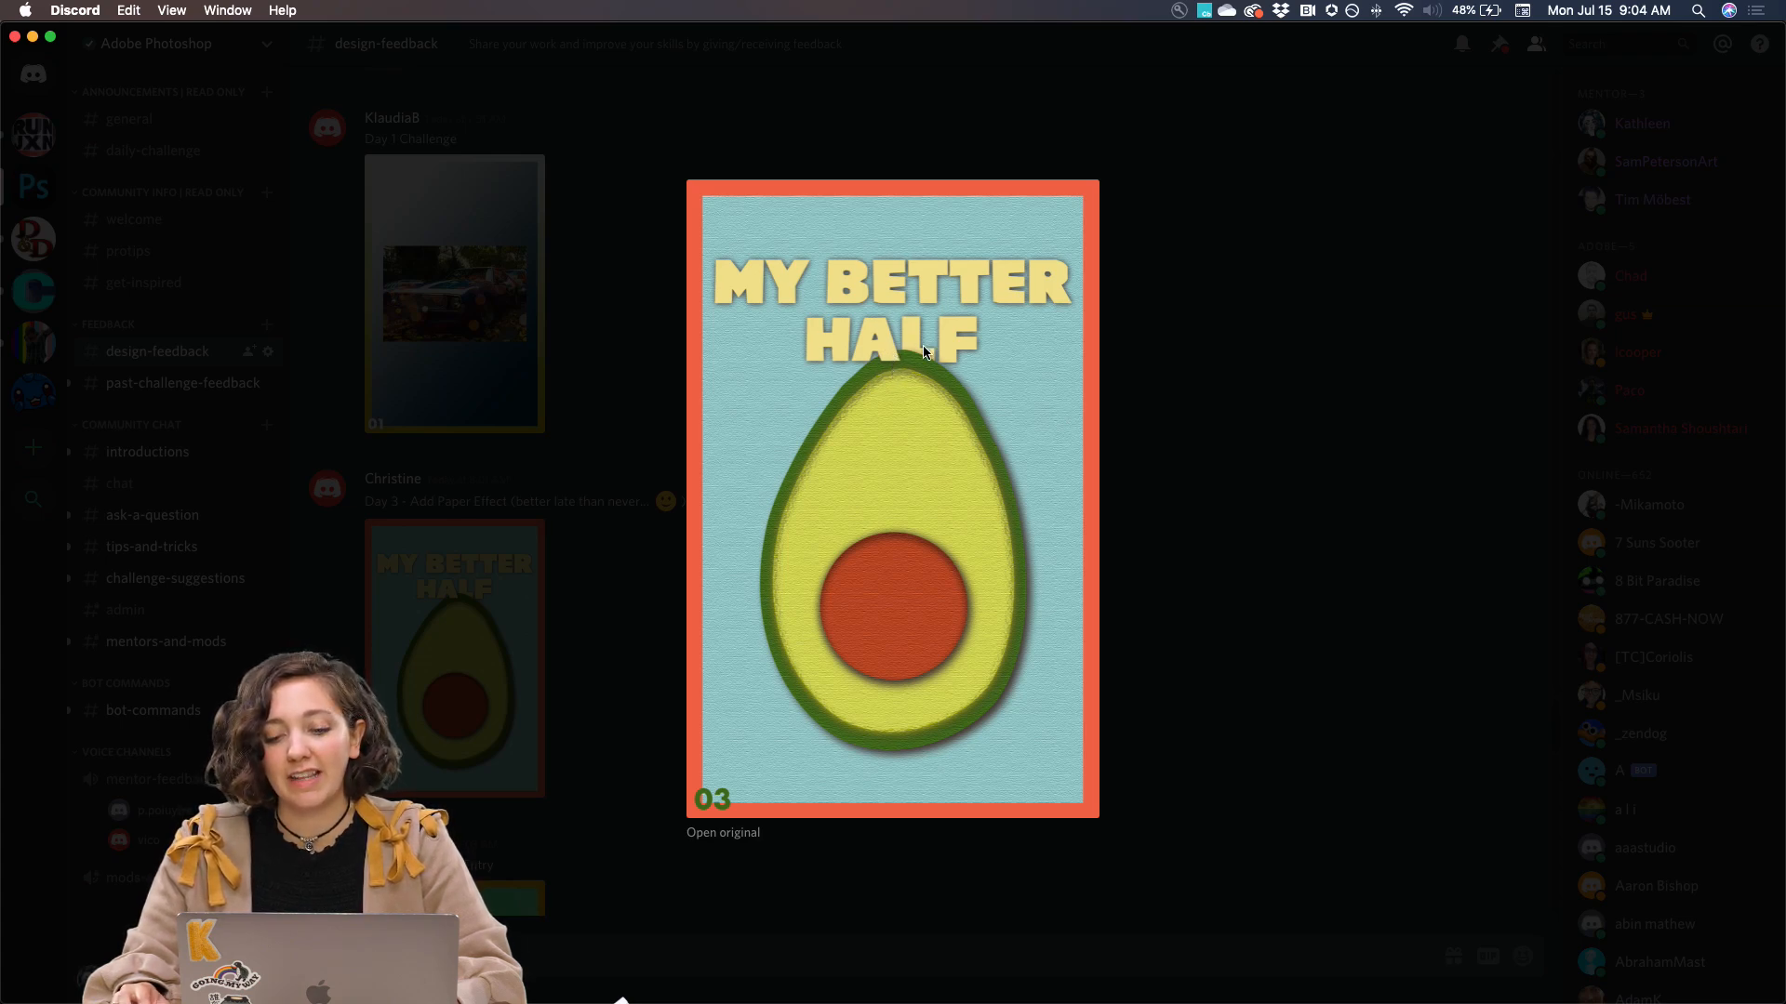
left_click(1286, 373)
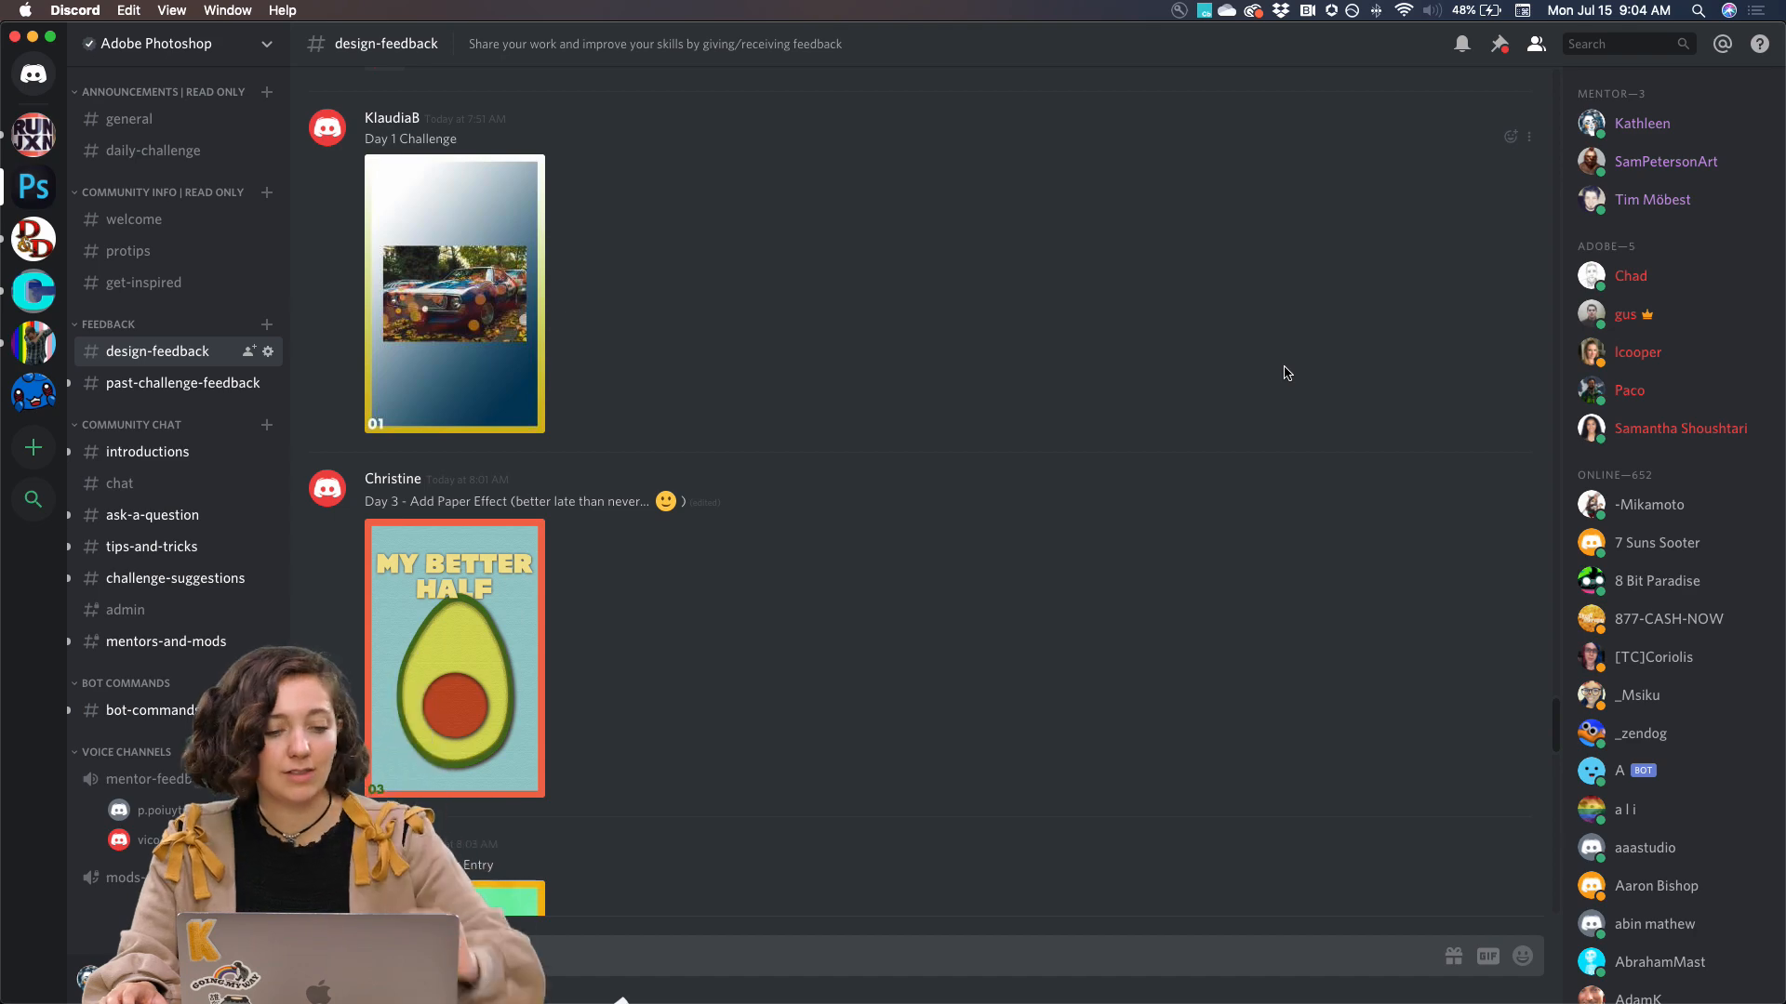
scroll(1201, 338, "up", 3)
scroll(622, 364, "up", 3)
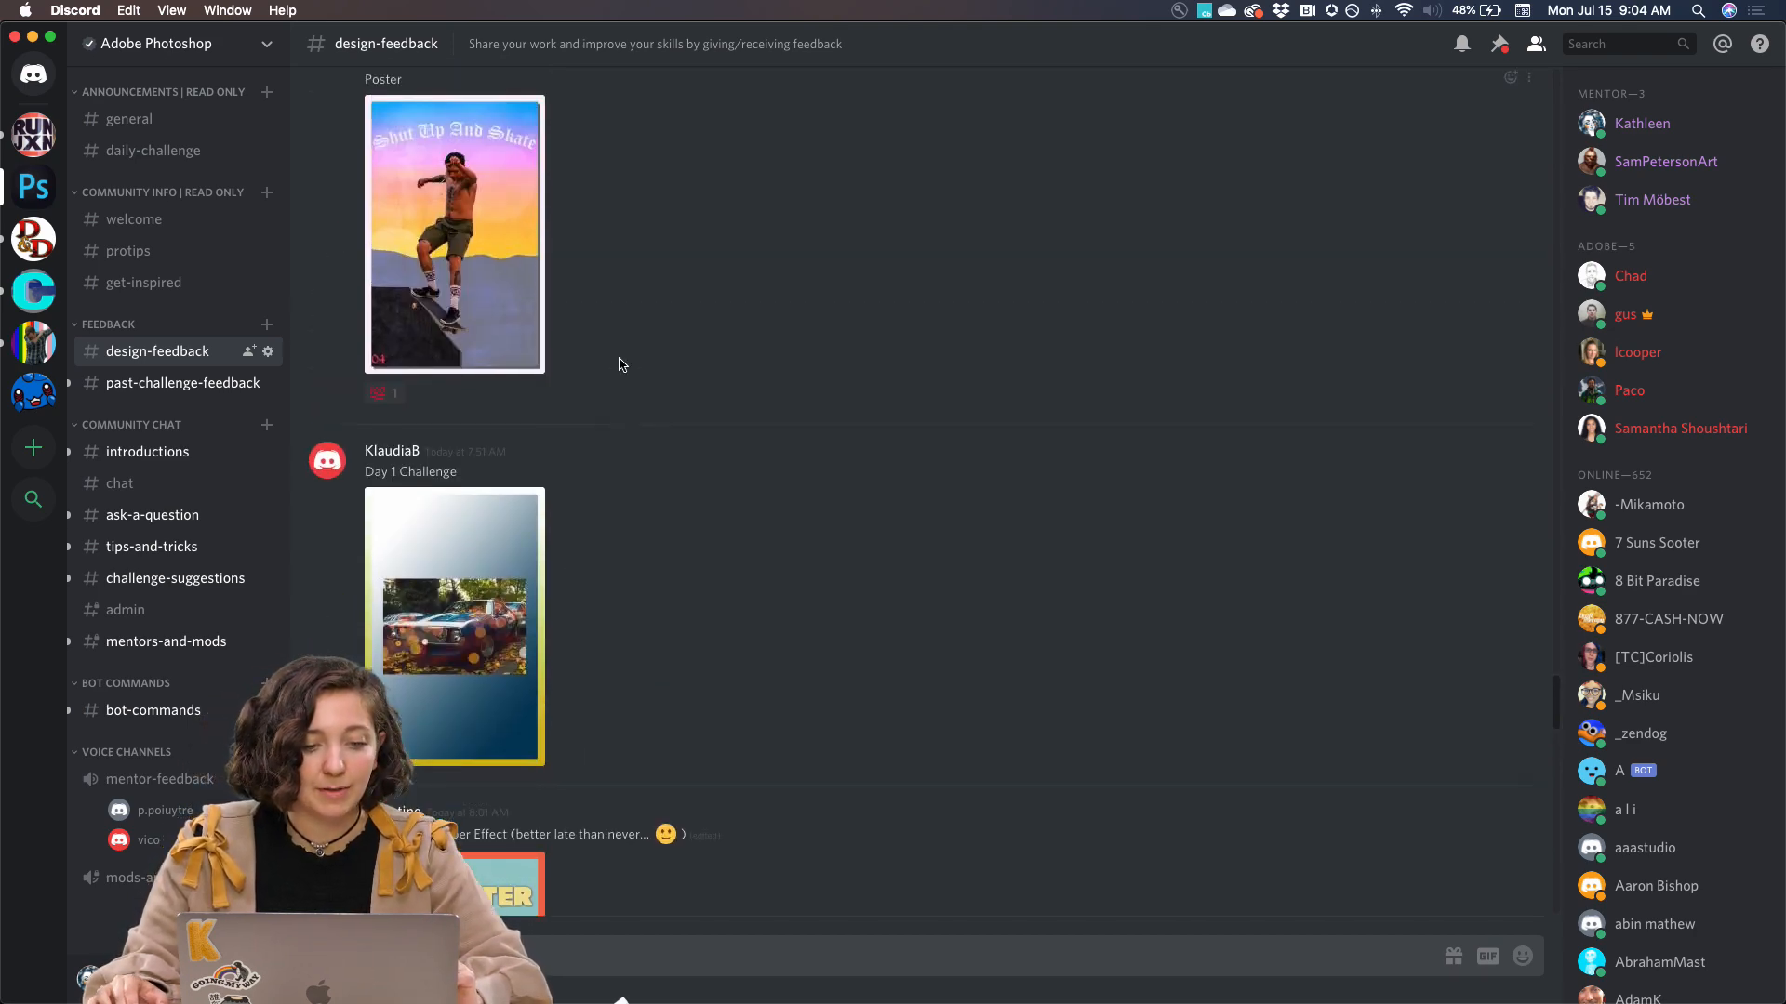
left_click(493, 383)
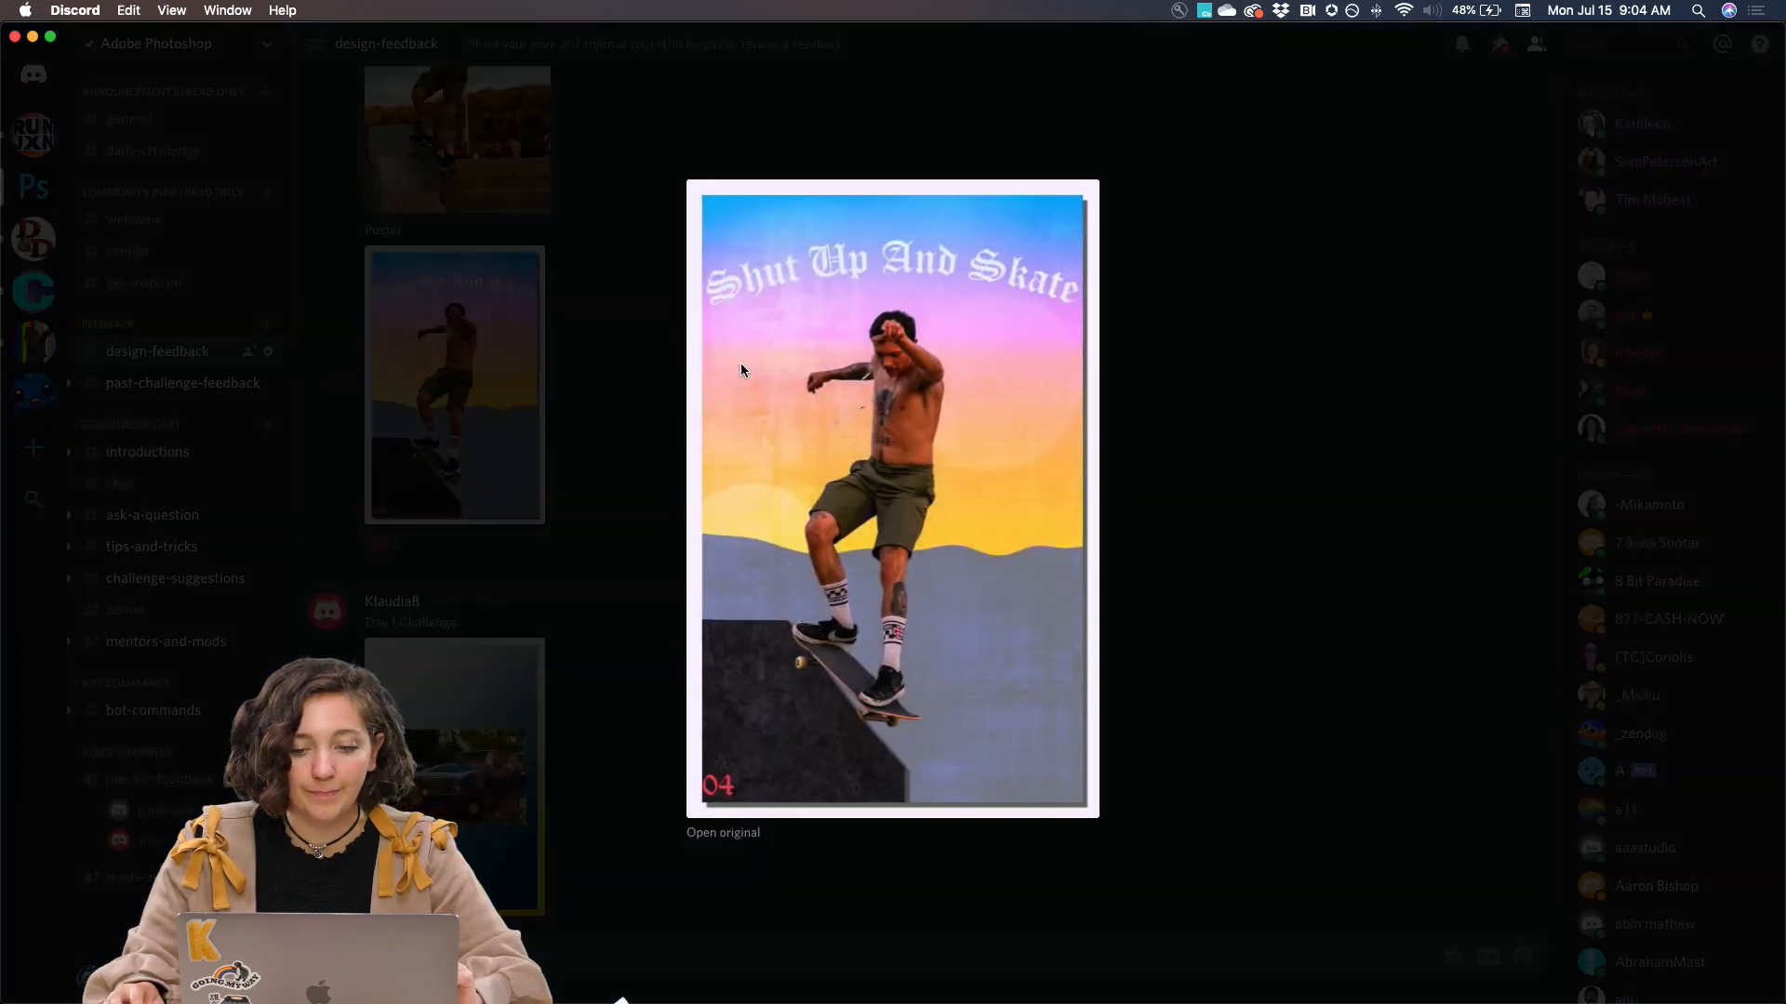
left_click(235, 626)
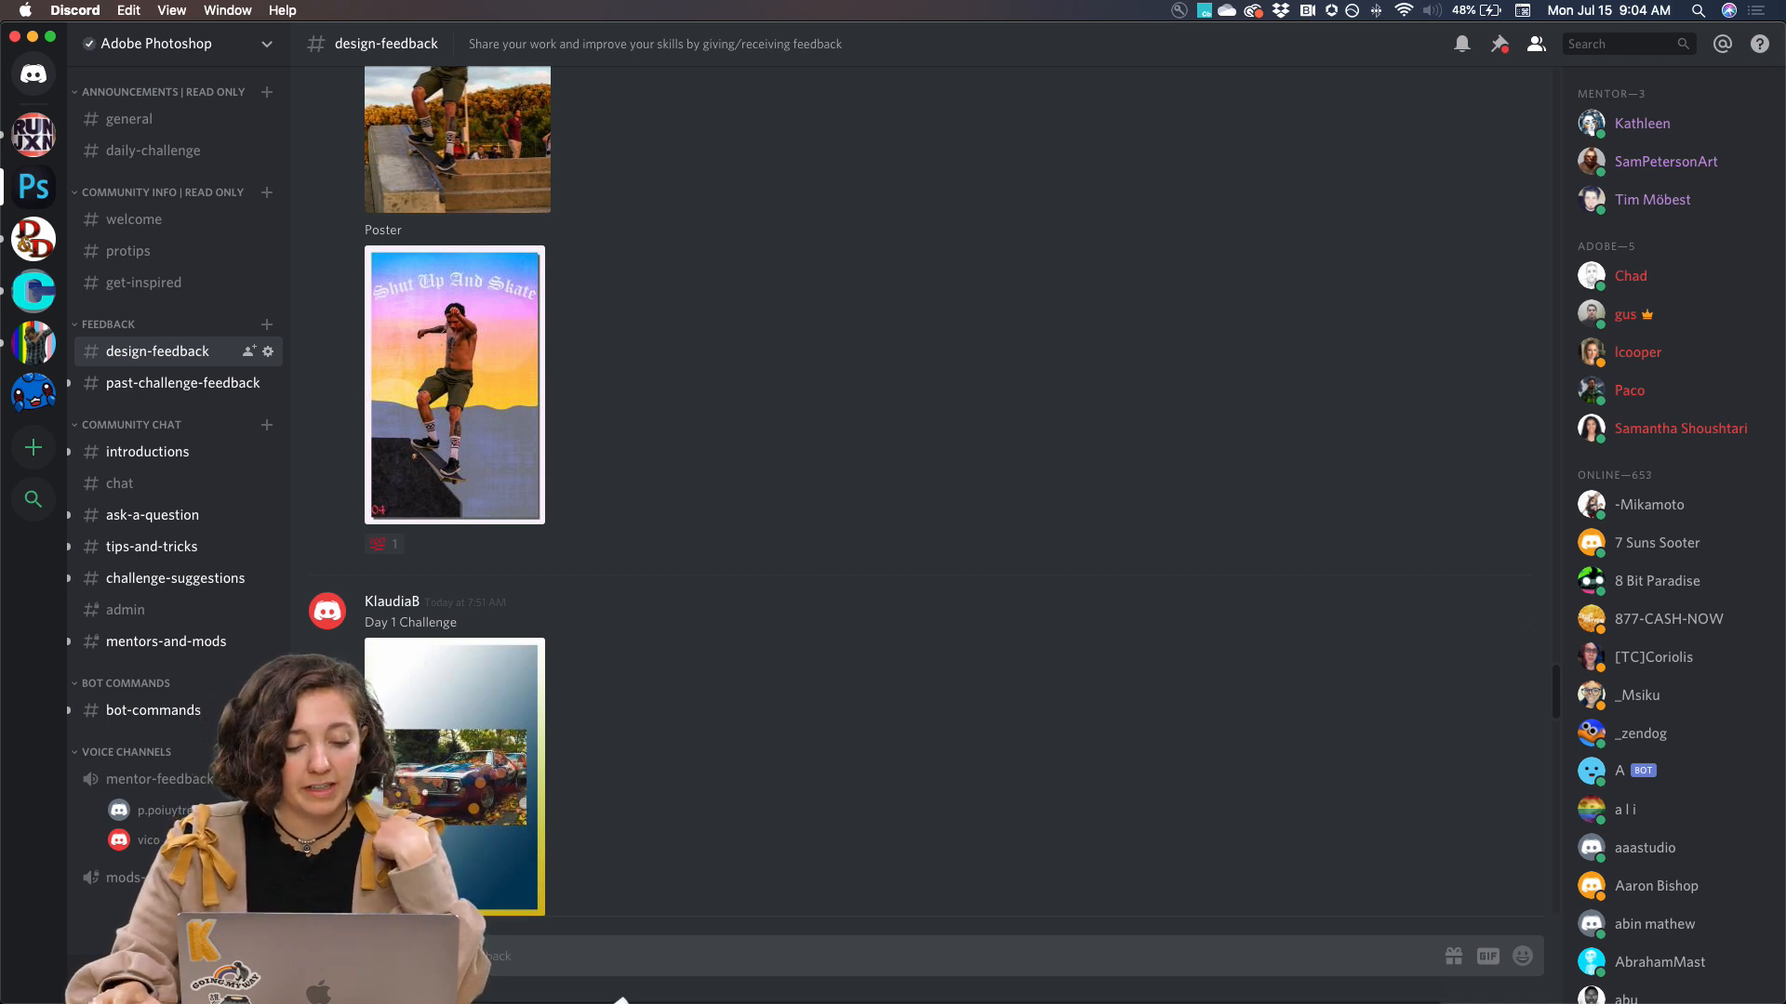
Switch back to Chrome and revisit the How does it work section of the challenge page
left_click(434, 969)
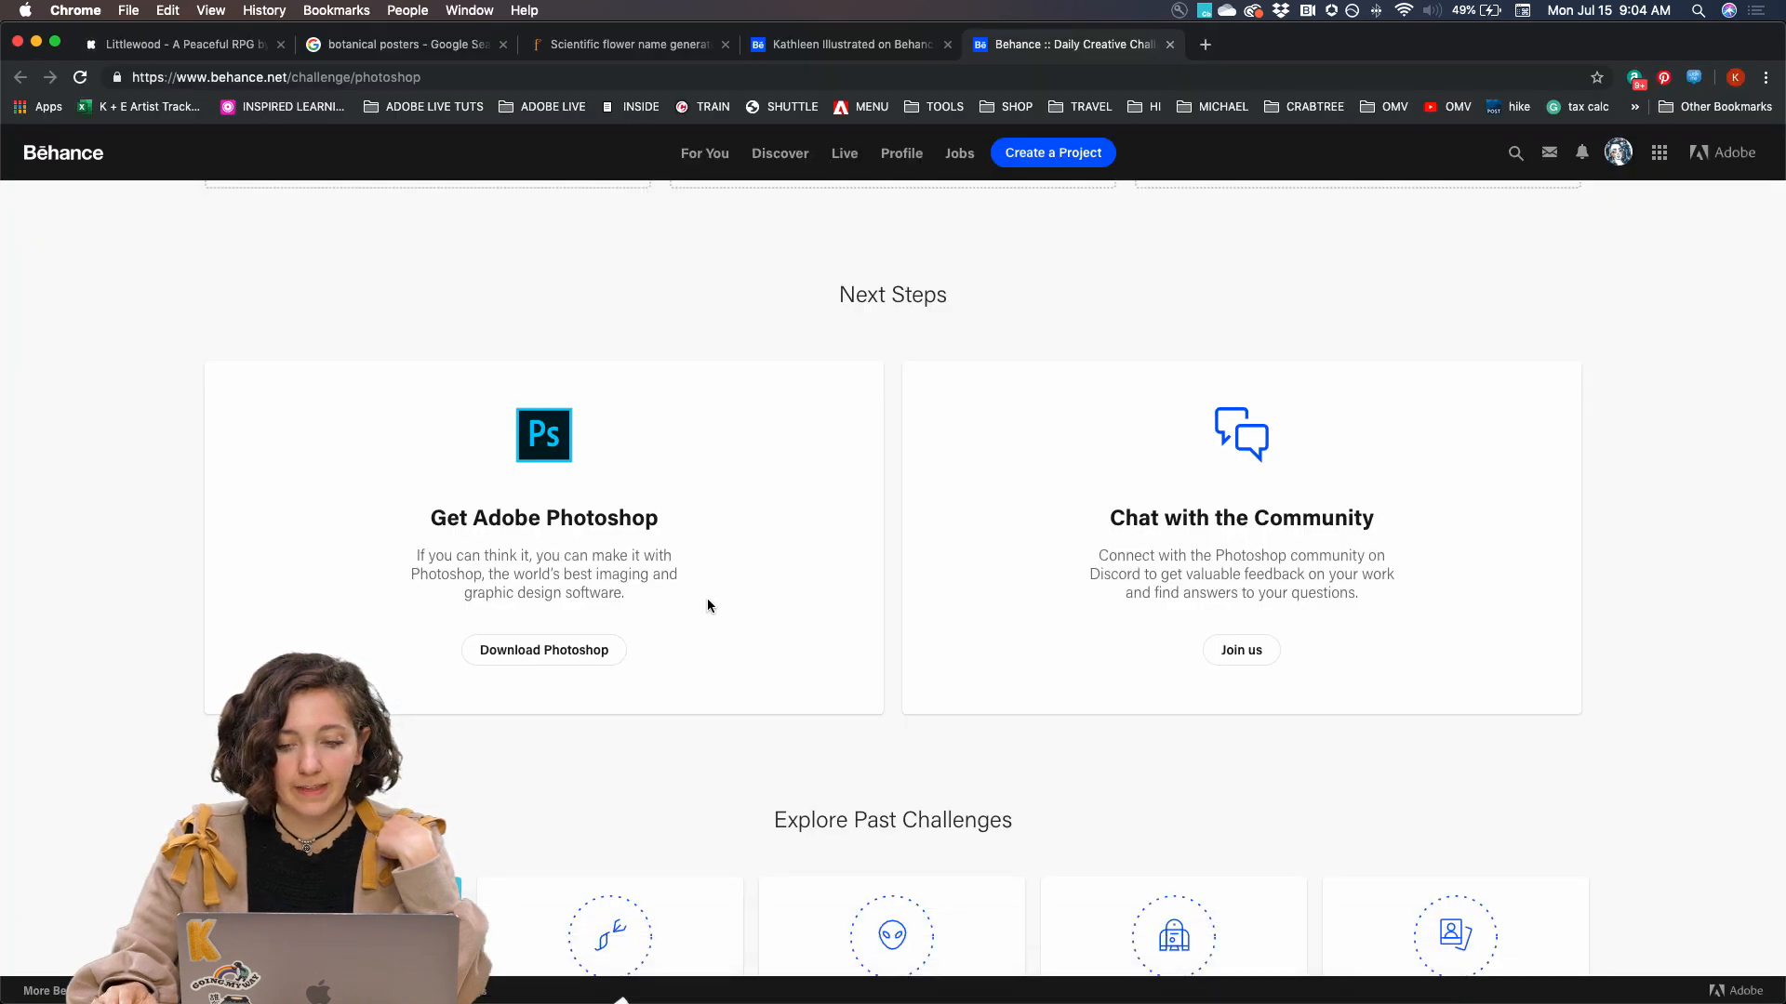
scroll(707, 599, "up", 15)
scroll(707, 606, "up", 5)
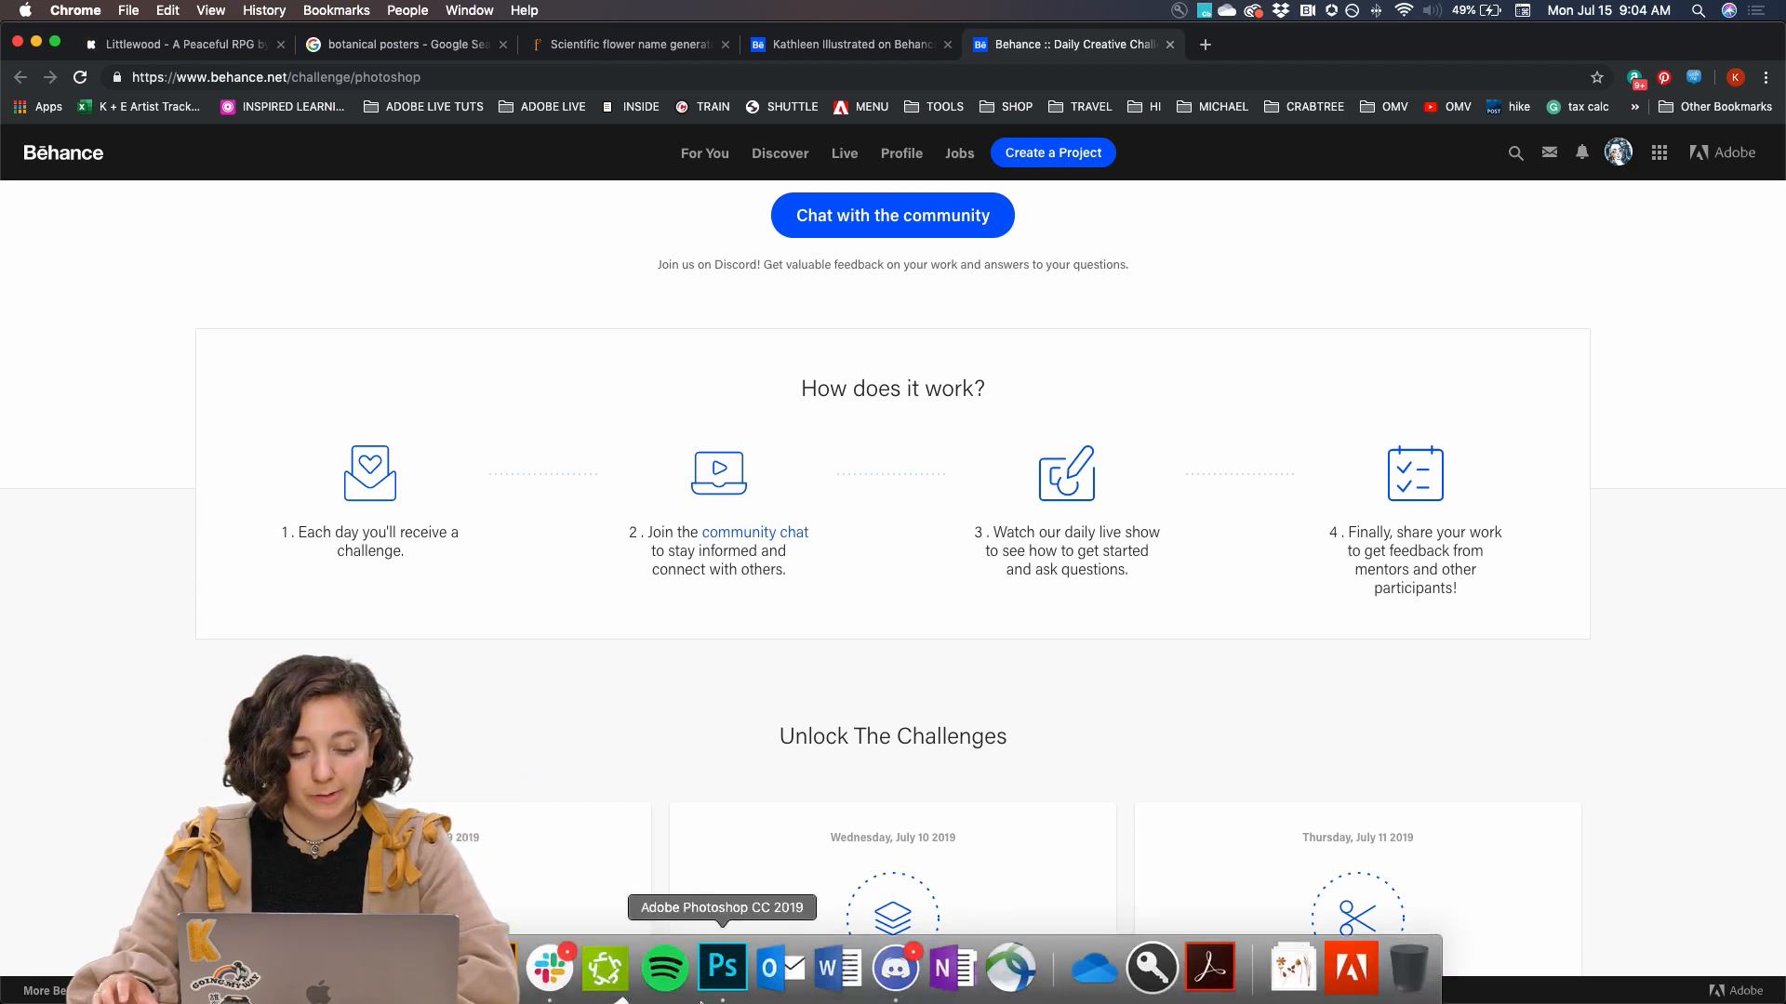
Switch to Photoshop and close the Libraries panel beside the poster_plant_working.psd document
left_click(717, 994)
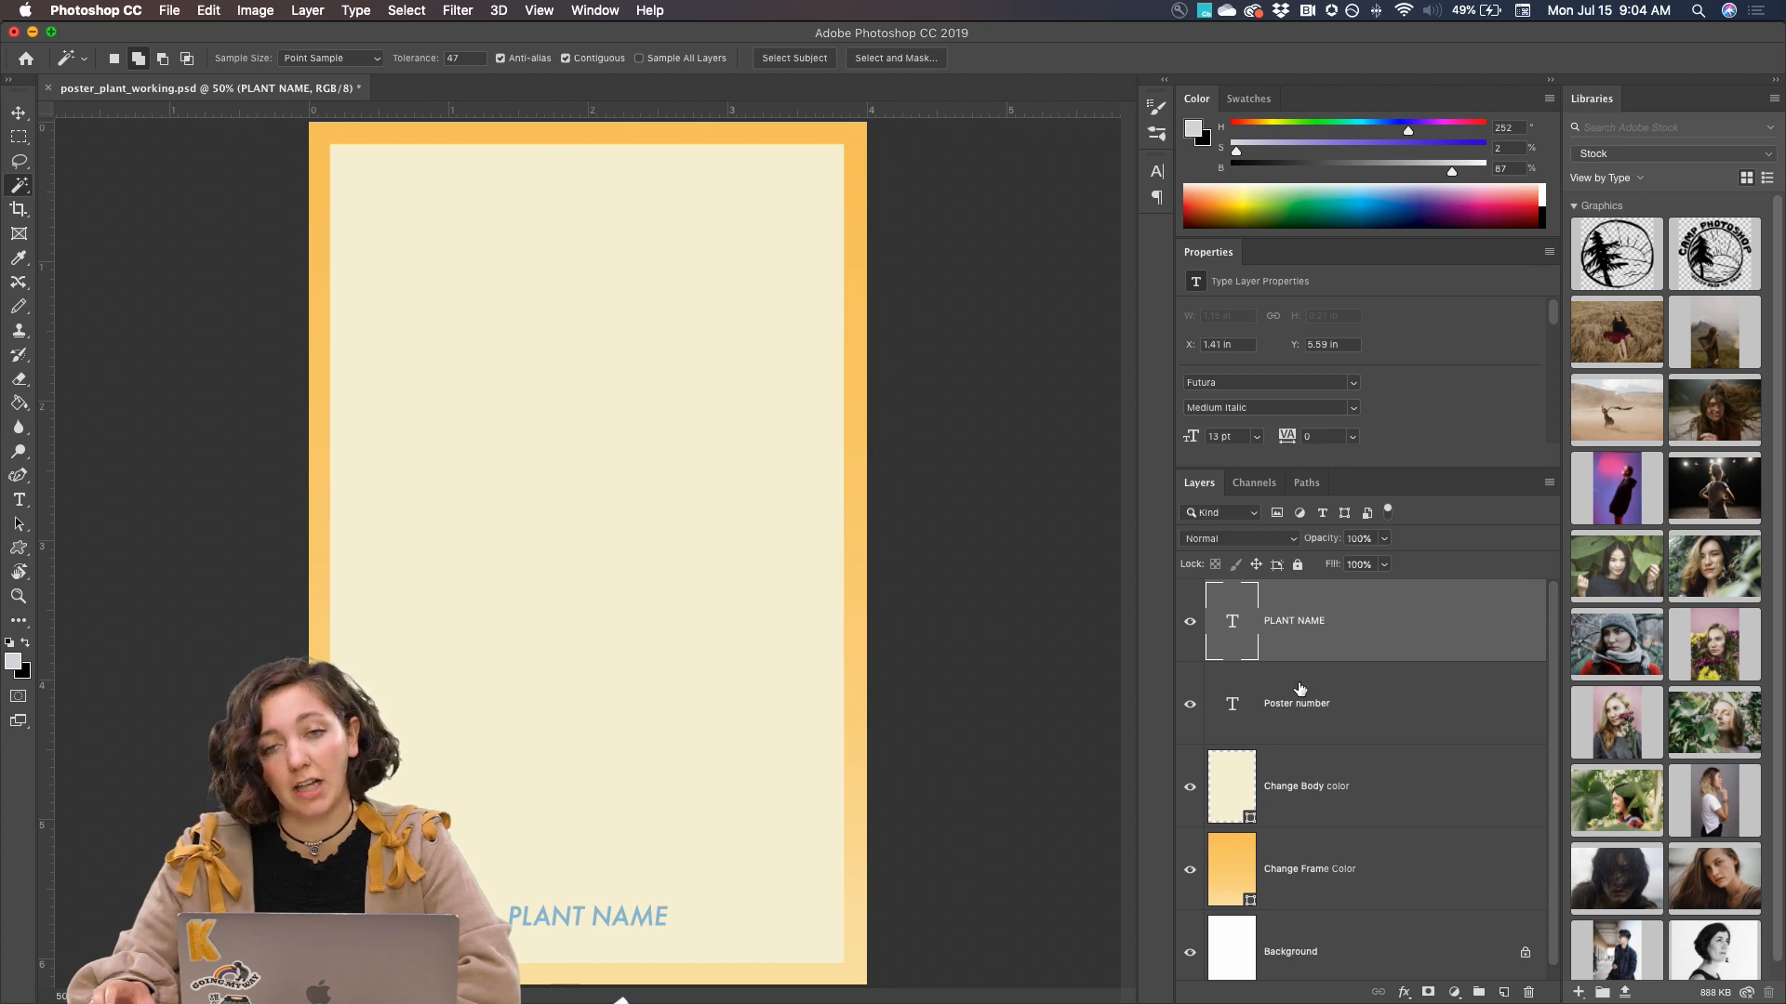
left_click(1774, 97)
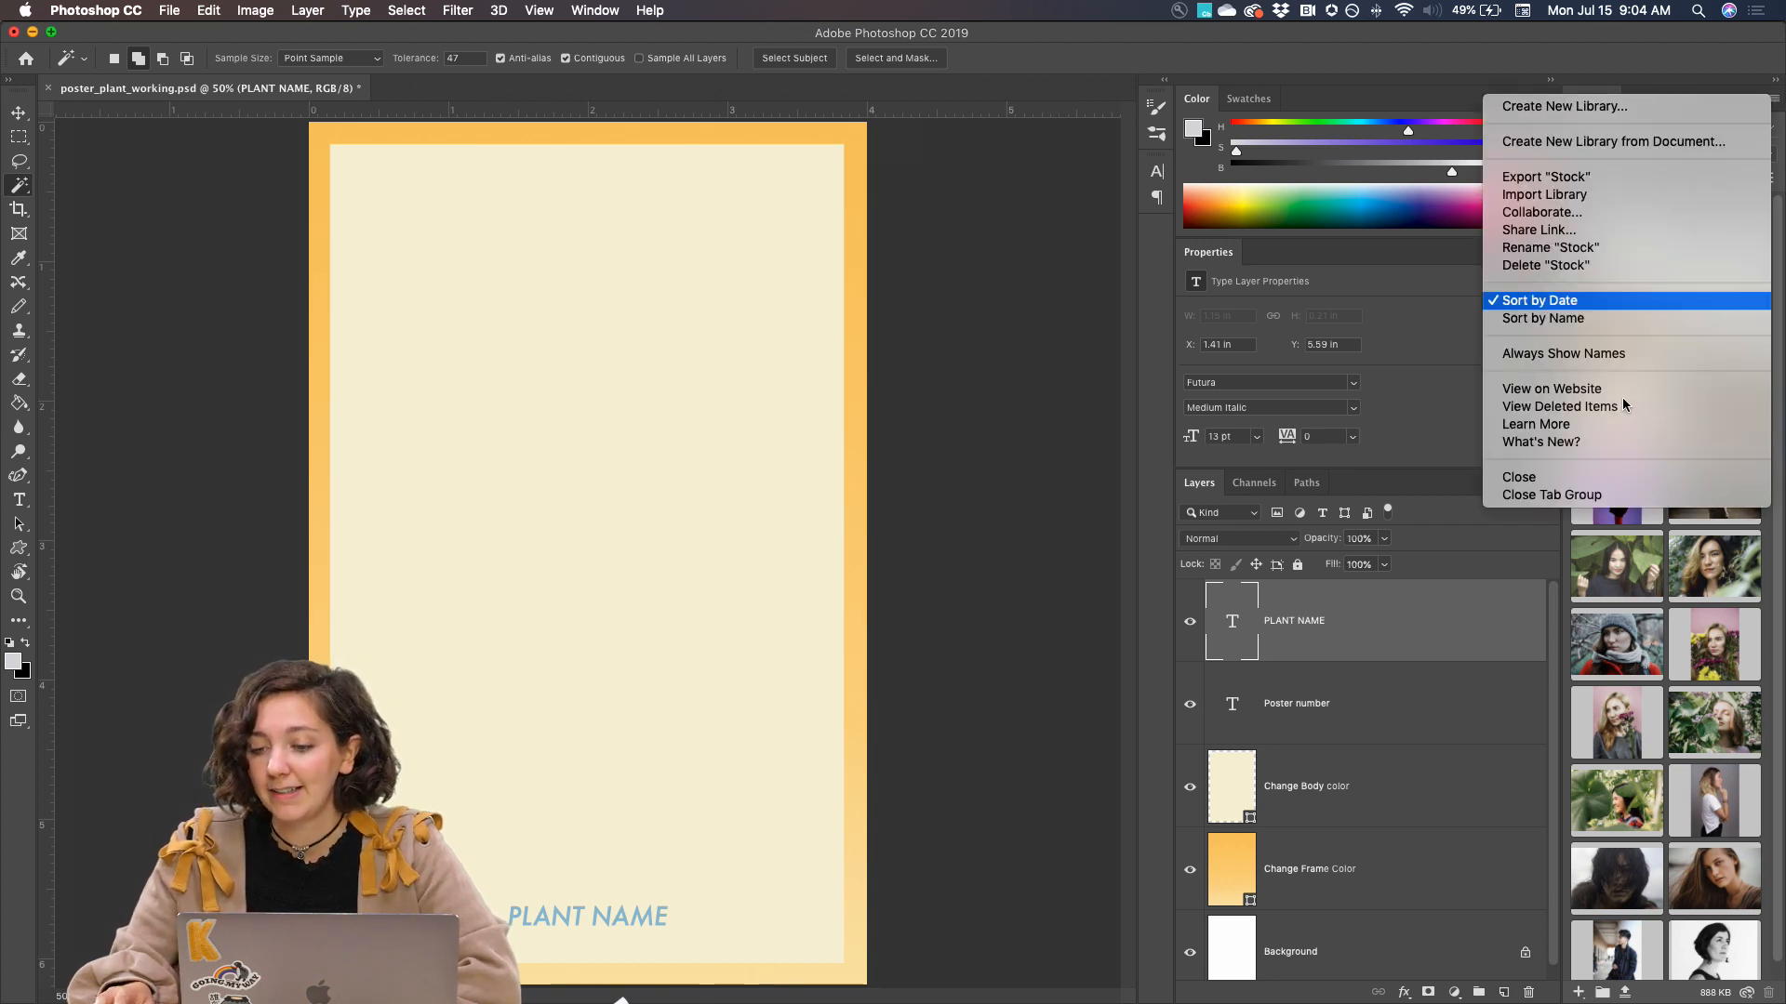
left_click(1578, 476)
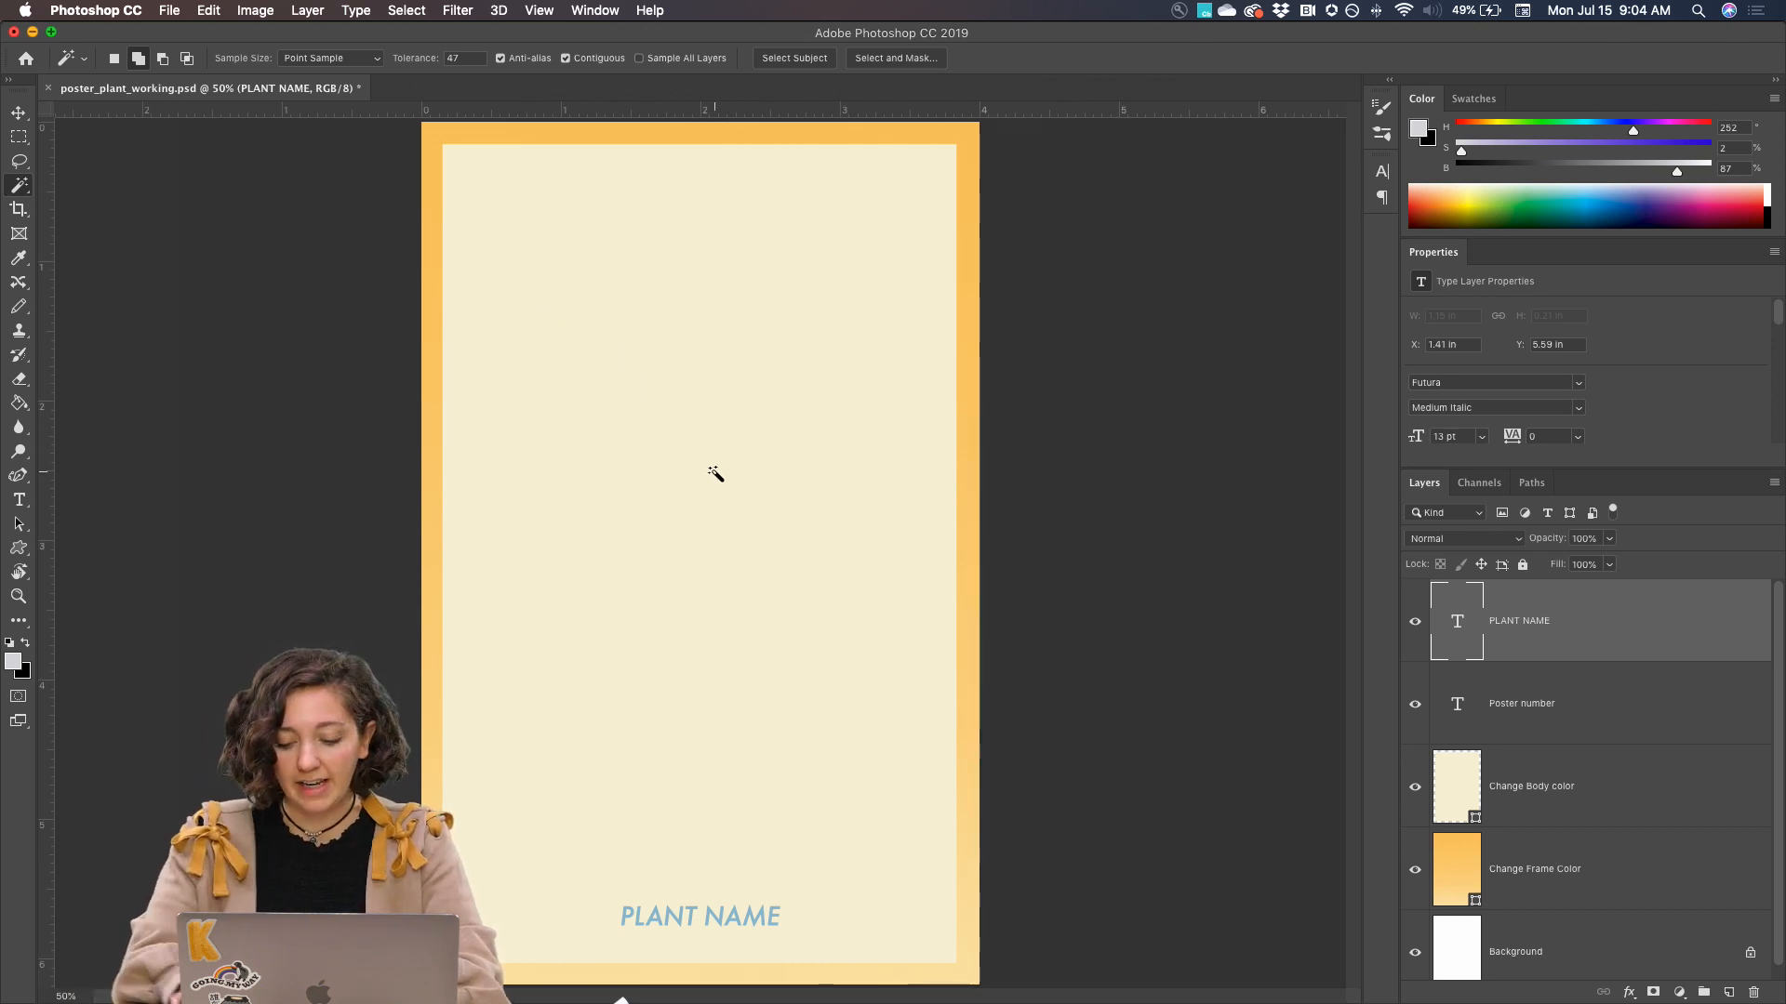
key("super+minus")
key("super+equal")
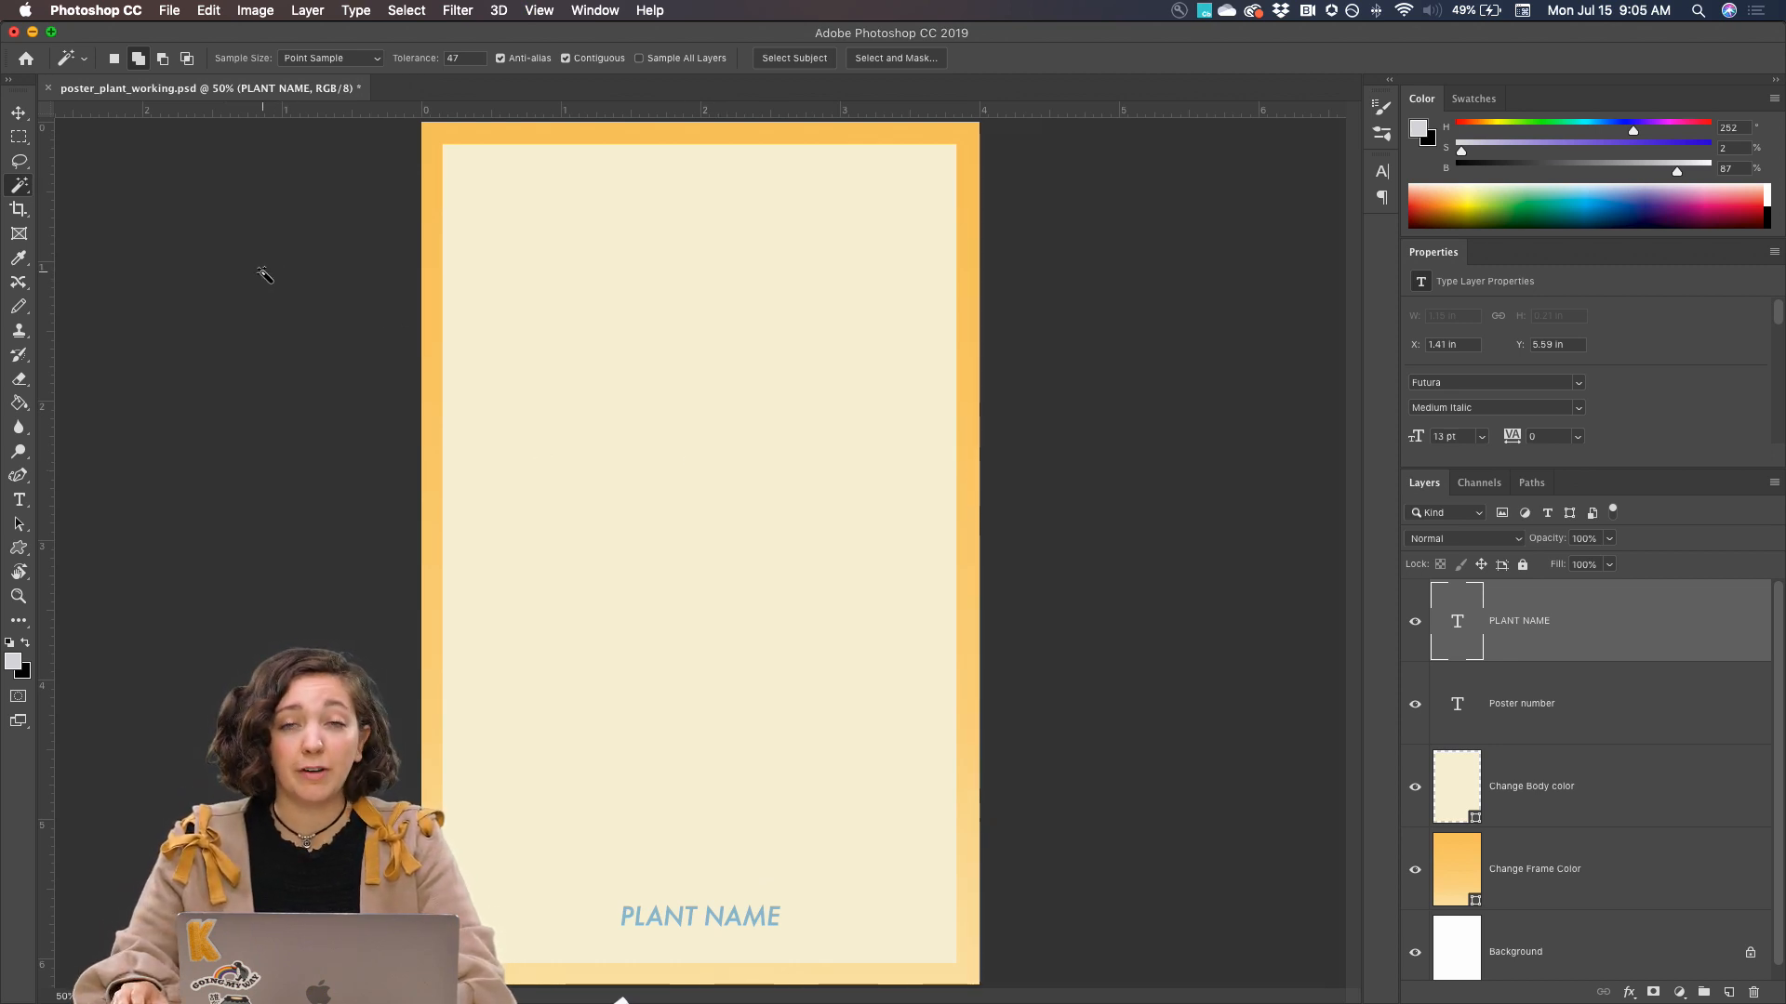
Switch to Finder and open the Day 5 - plant folder inside ADOBE LIVE, DCC - PS, DCC 2019, JULY
mouse_move(376, 1001)
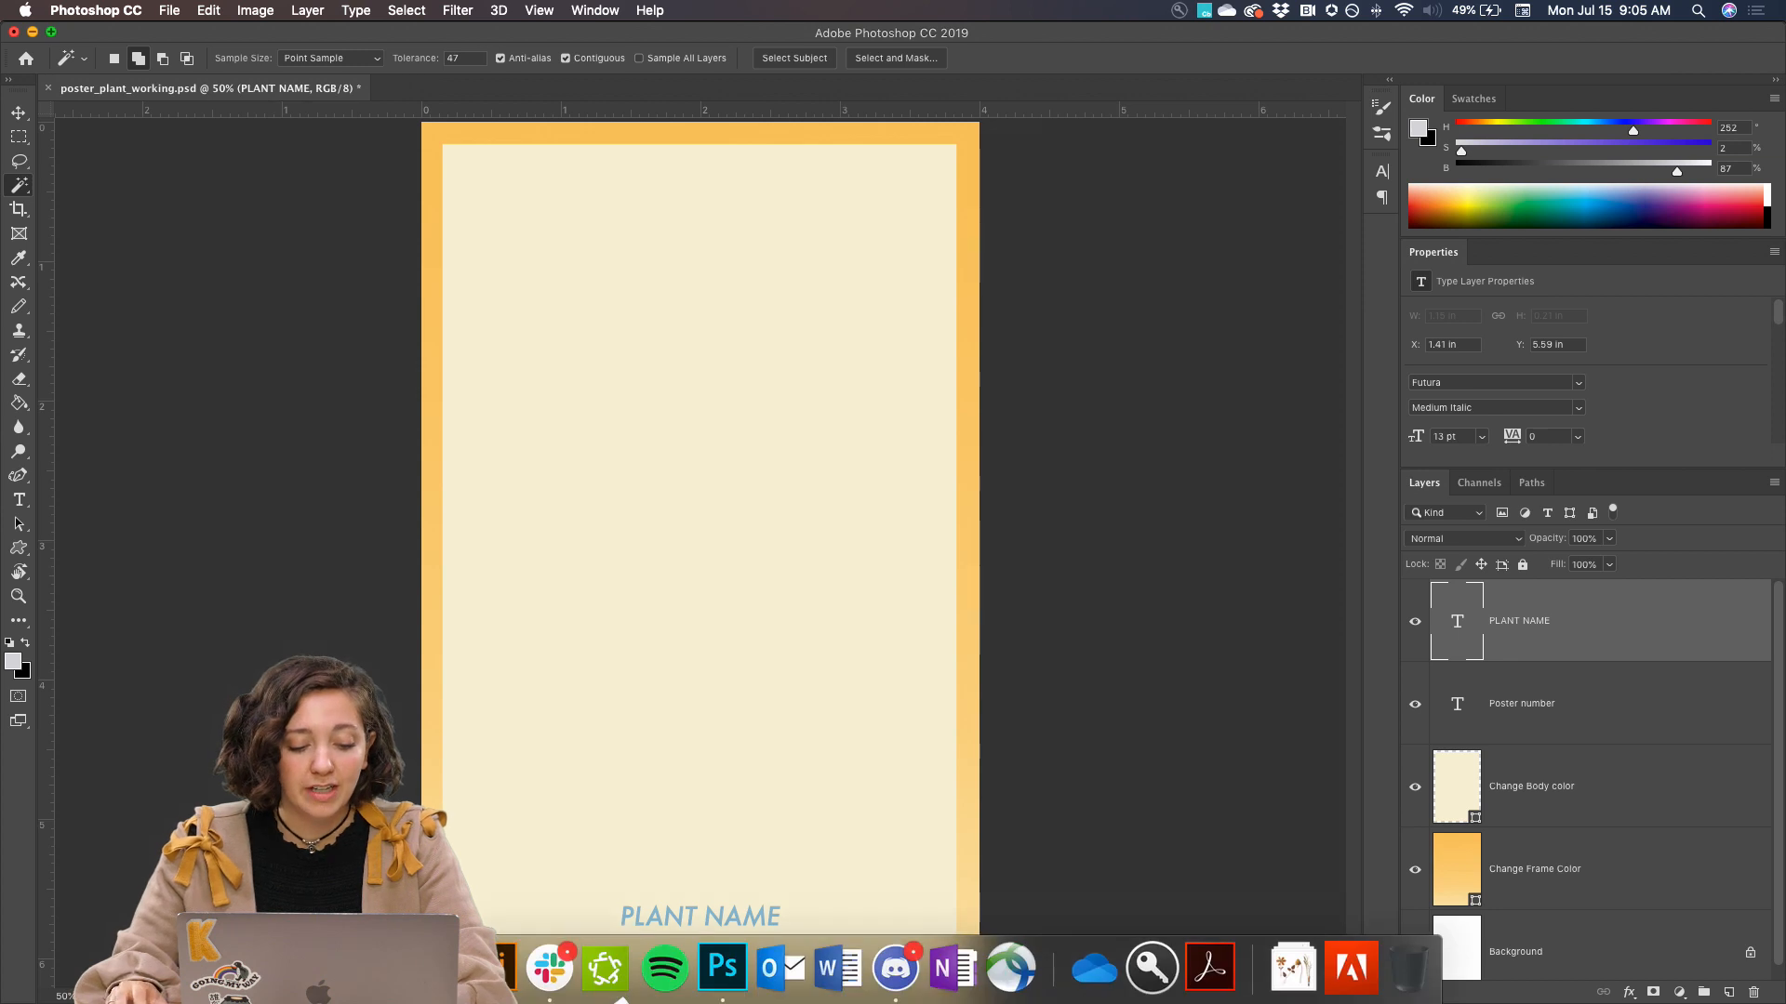
left_click(376, 969)
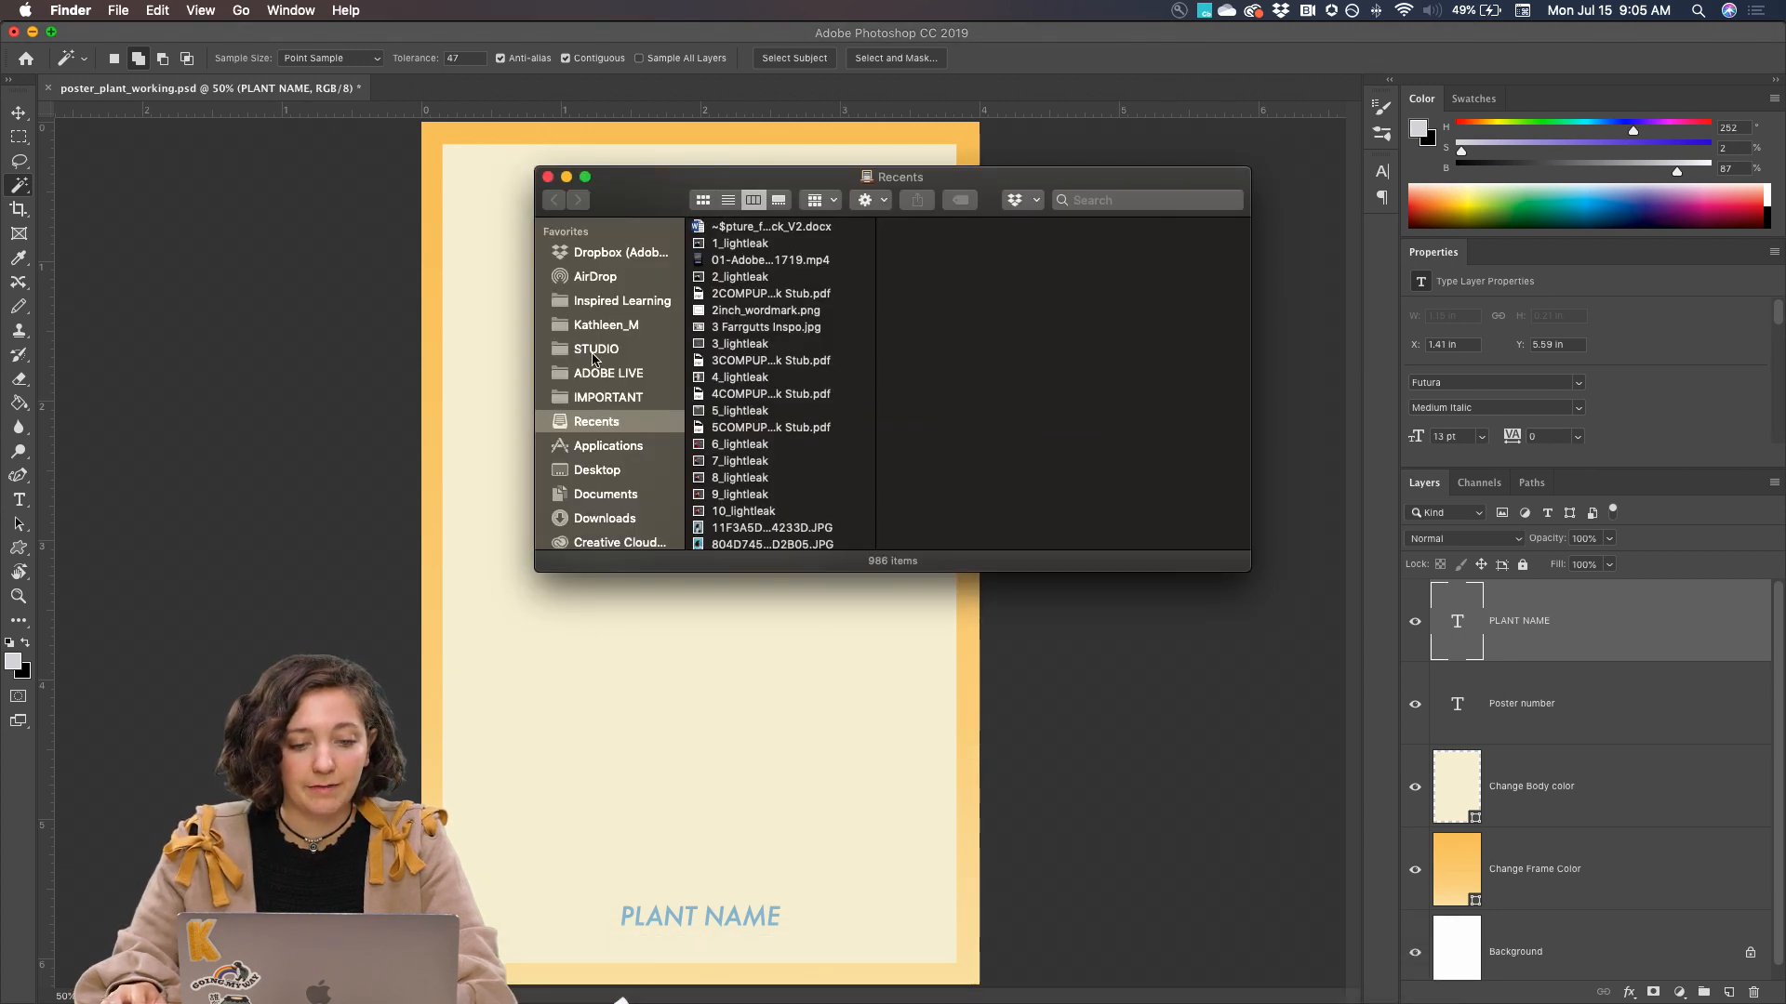
left_click(601, 375)
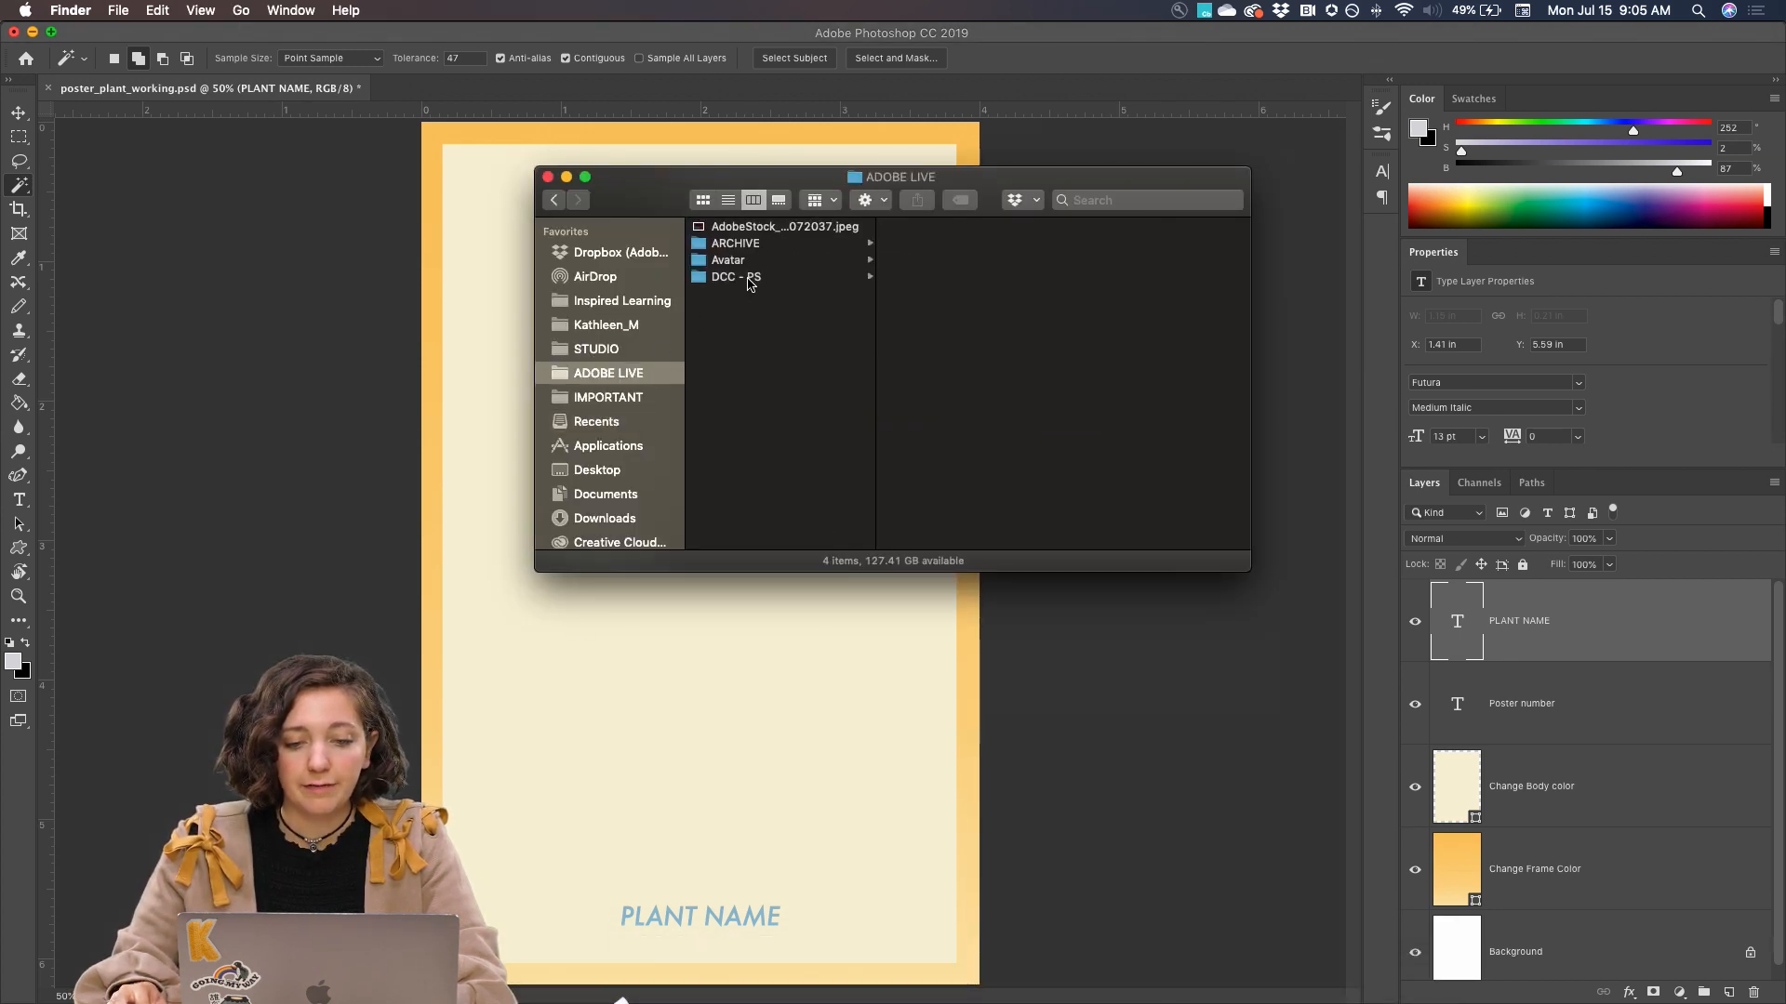
left_click(750, 280)
left_click(953, 243)
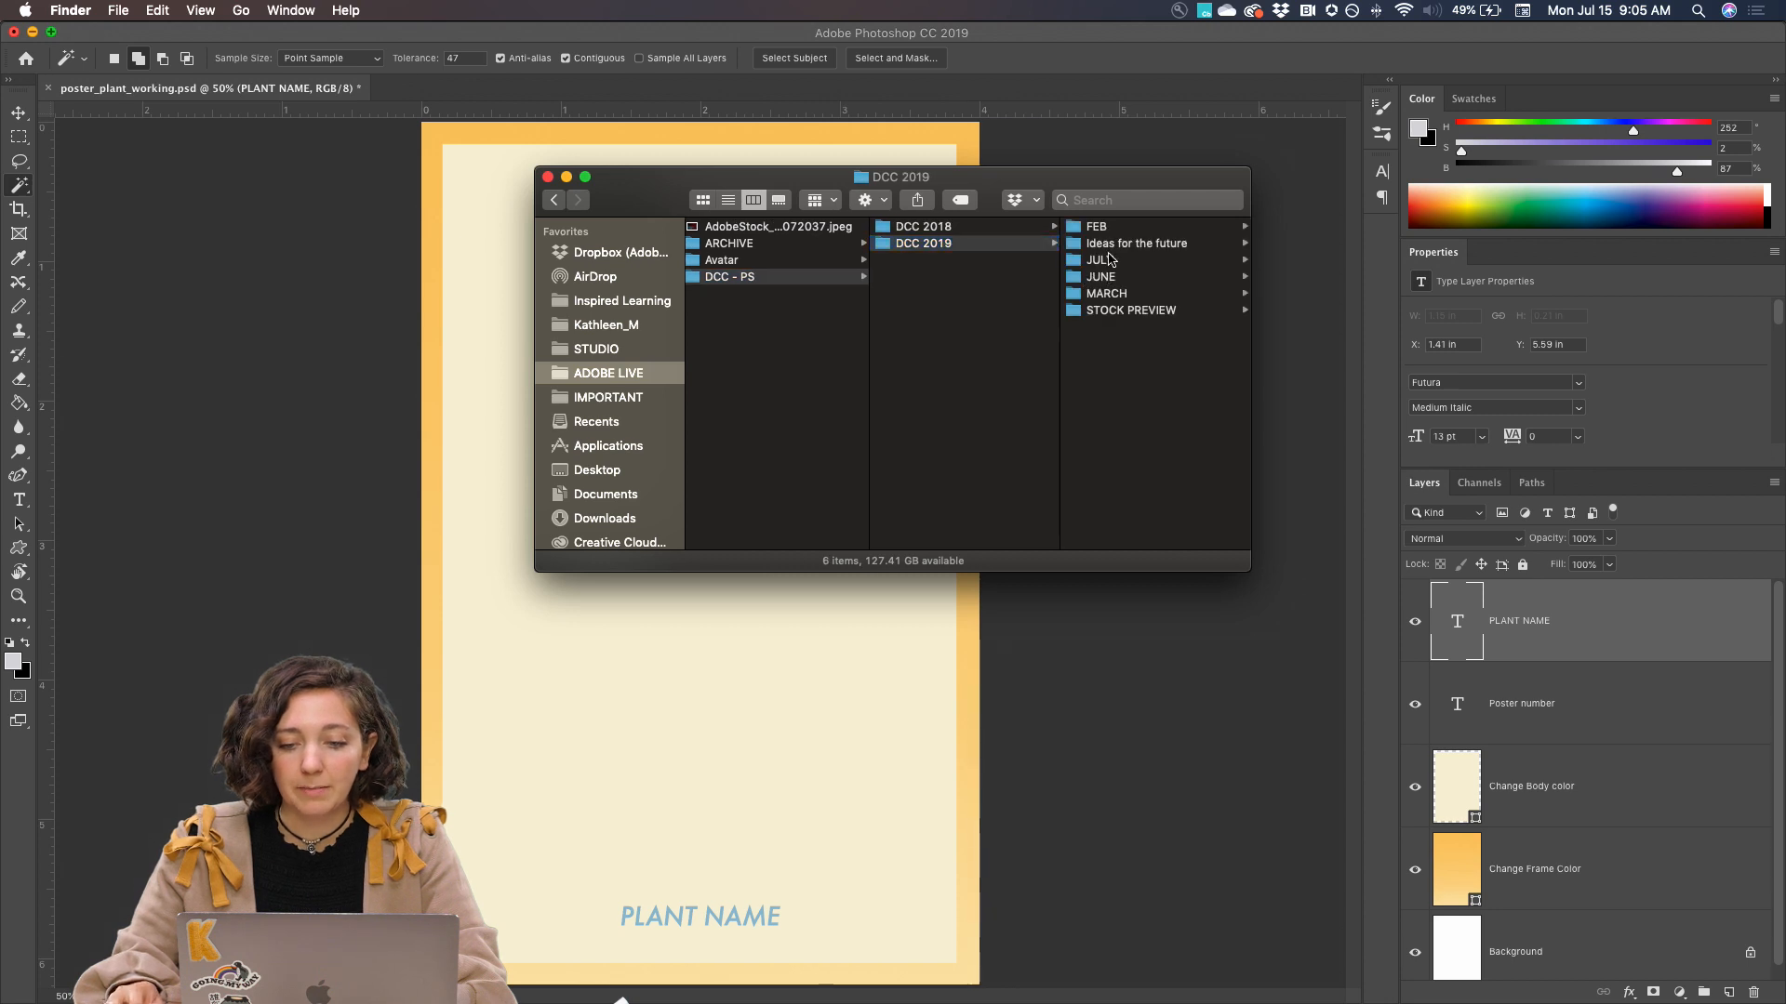
left_click(1111, 259)
left_click(1109, 328)
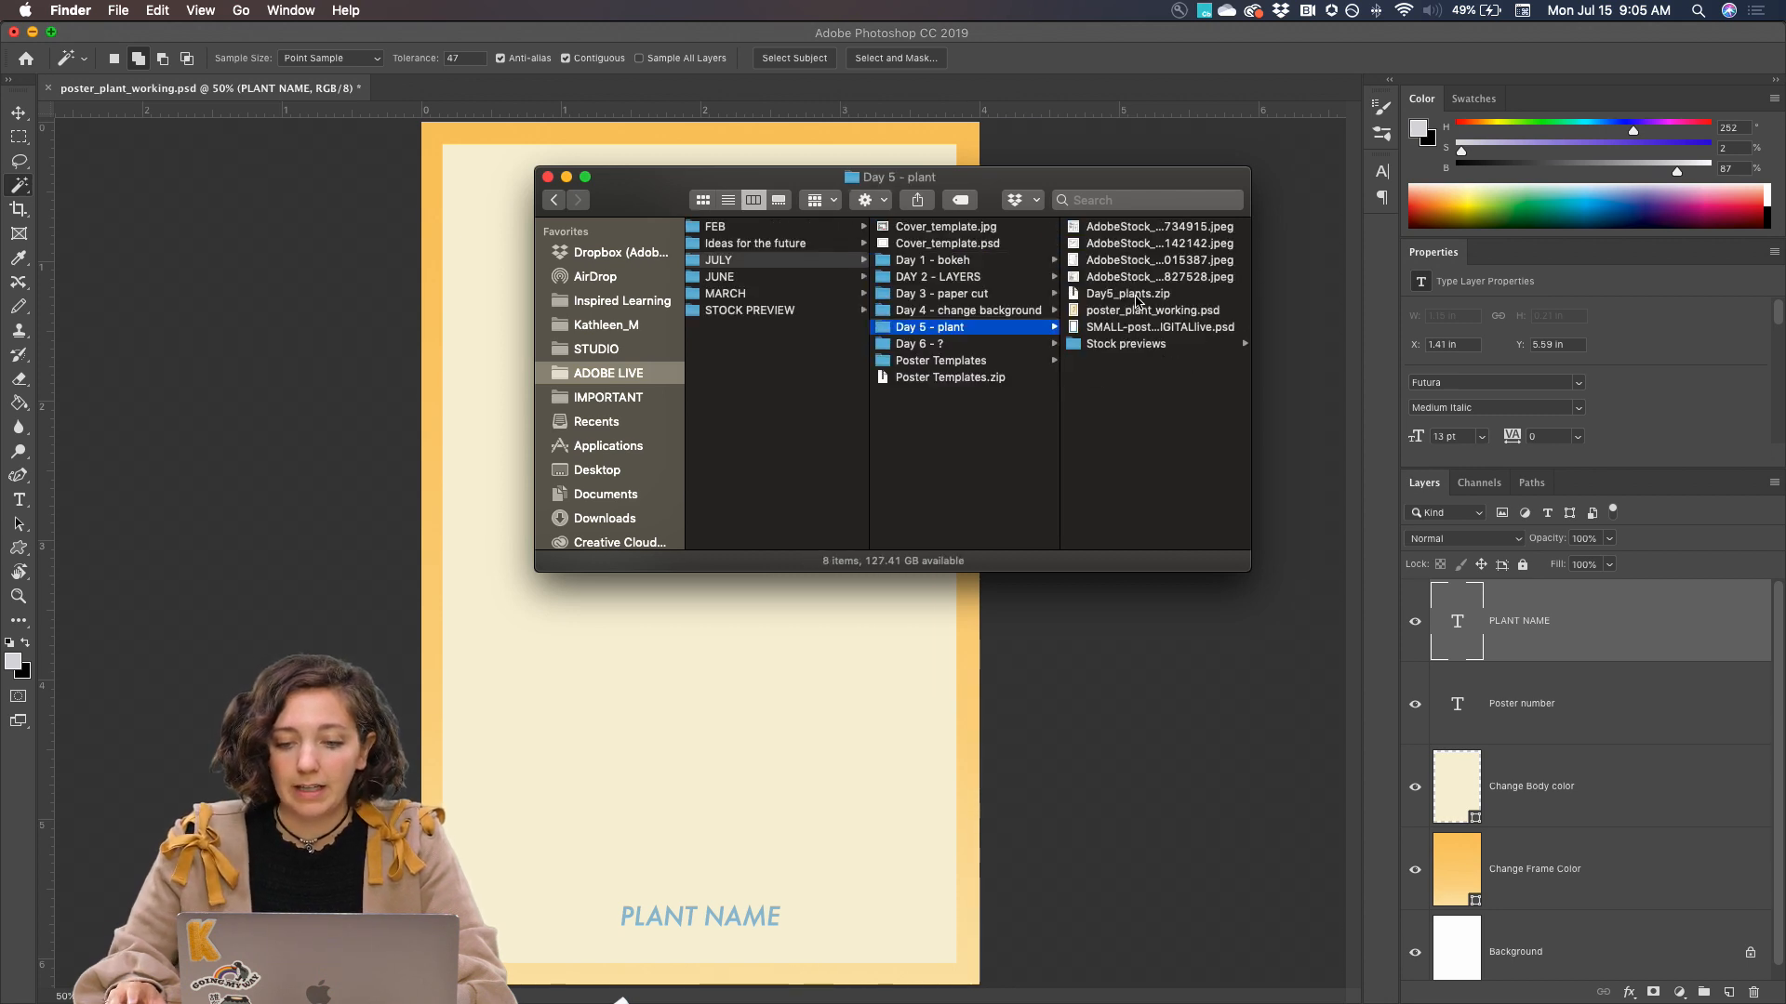
Open the Stock previews folder and preview the image AdobeStock_86474723_Preview.jpeg
left_click(1124, 346)
scroll(1148, 255, "down", 3)
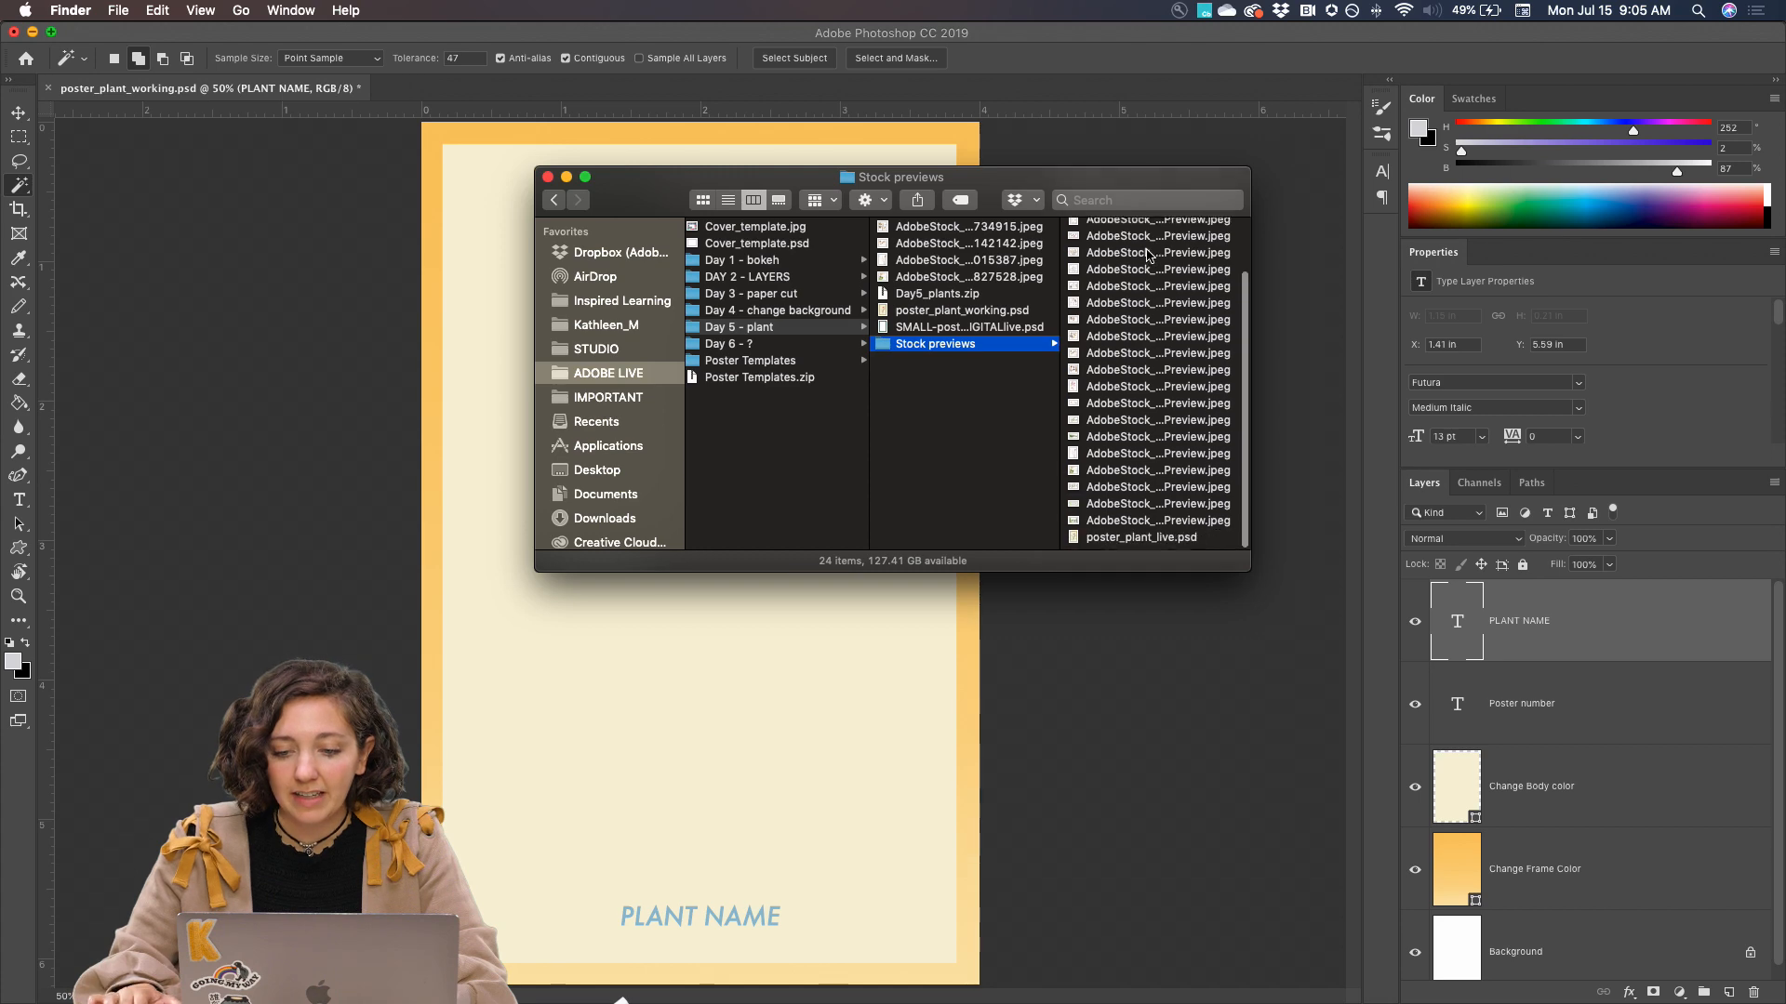
scroll(1148, 256, "up", 3)
left_click(1146, 251)
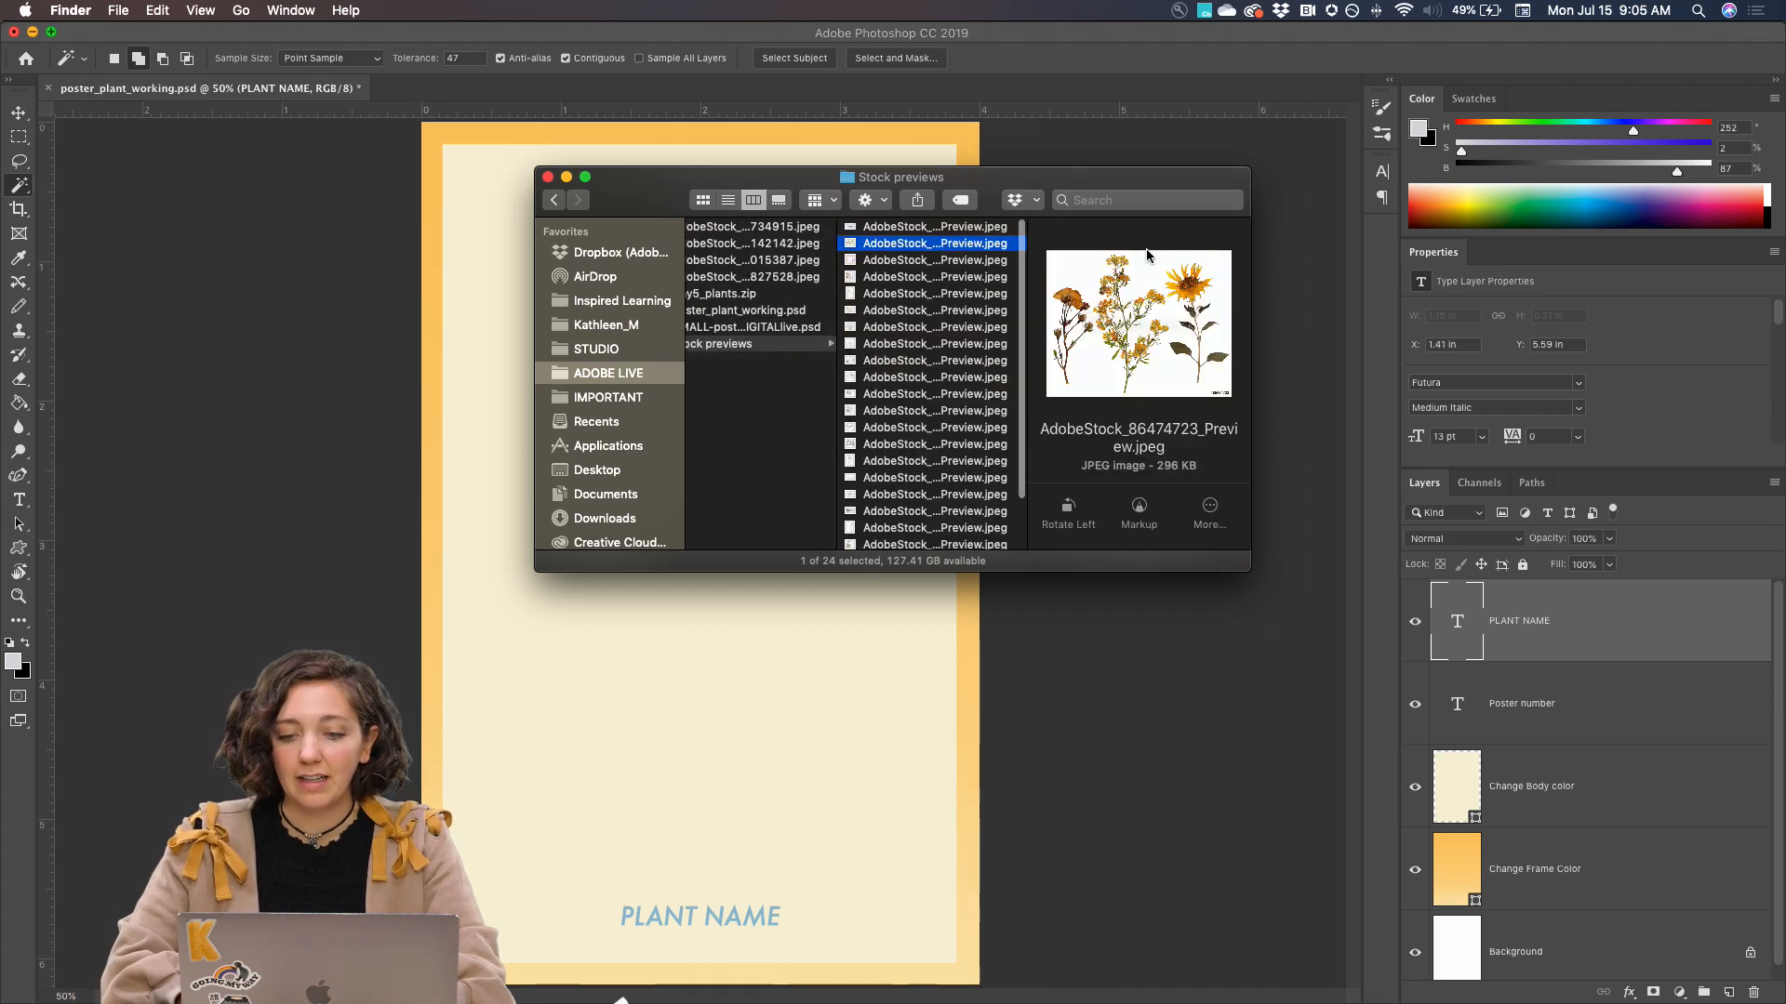
Browse enlarged previews of the plant images in the Stock previews folder, from AdobeStock_86474723_Preview.jpeg onward
key("space")
key("Down")
key("Down")
key("Down")
key("Down")
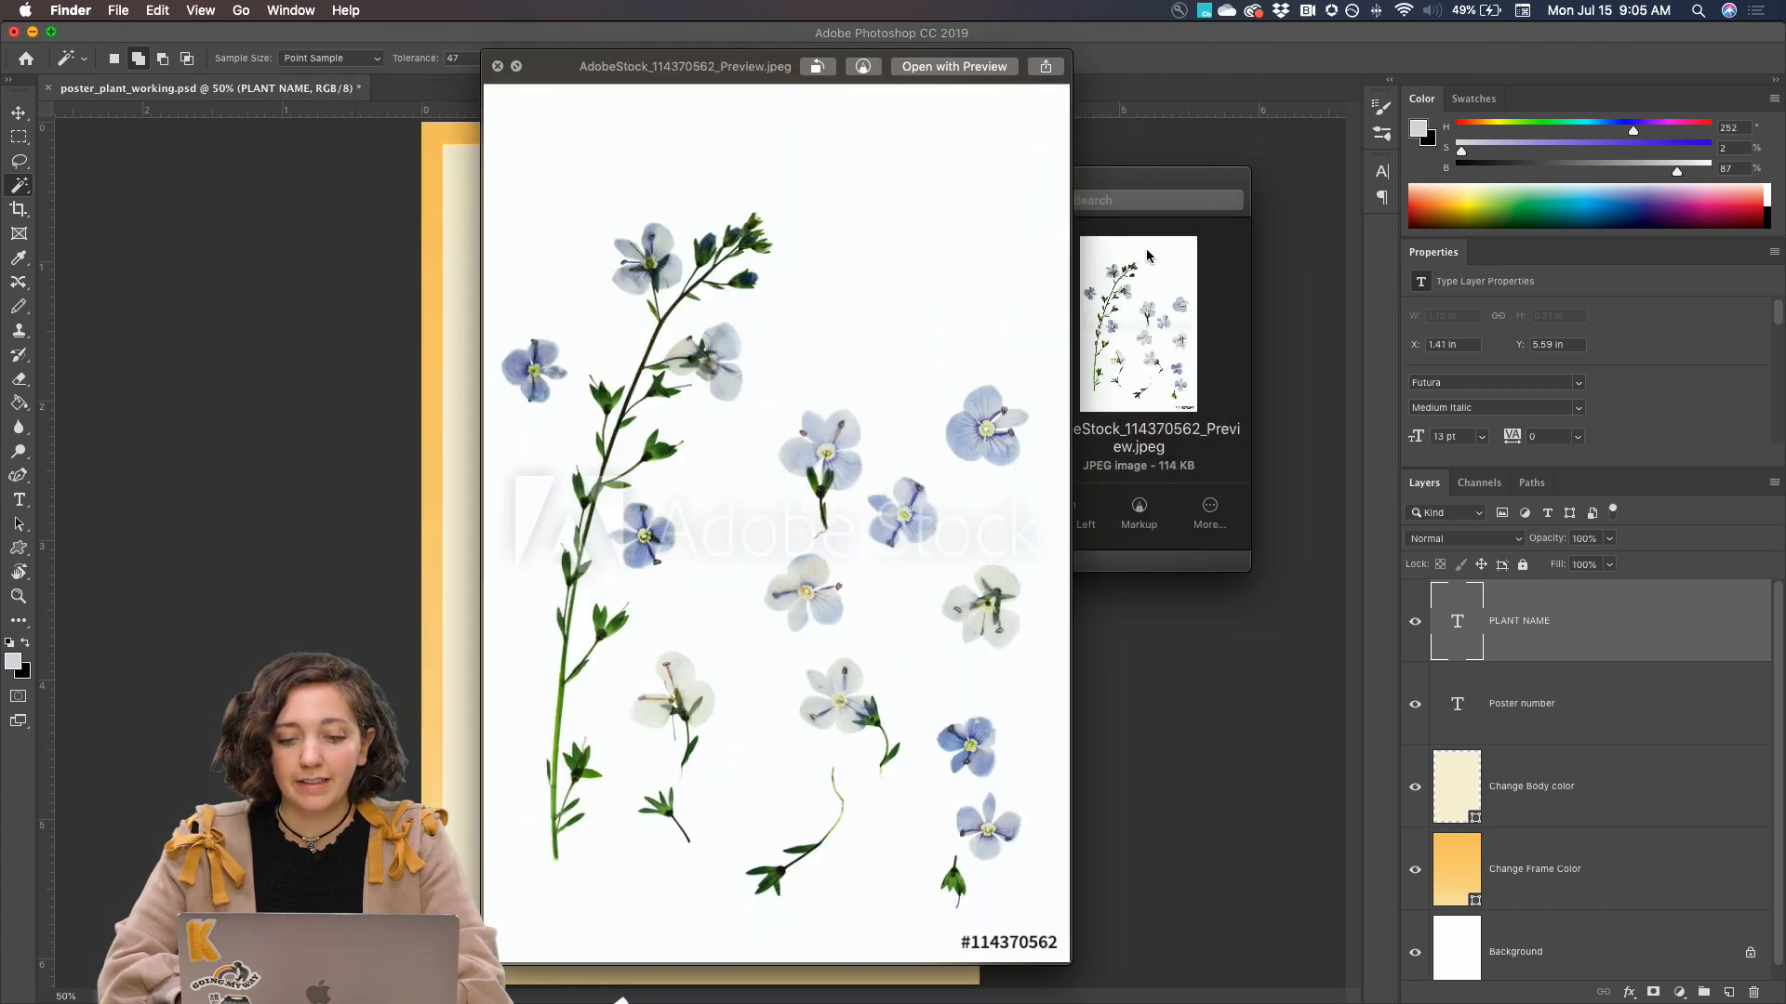
key("Down")
key("Down")
key("Down")
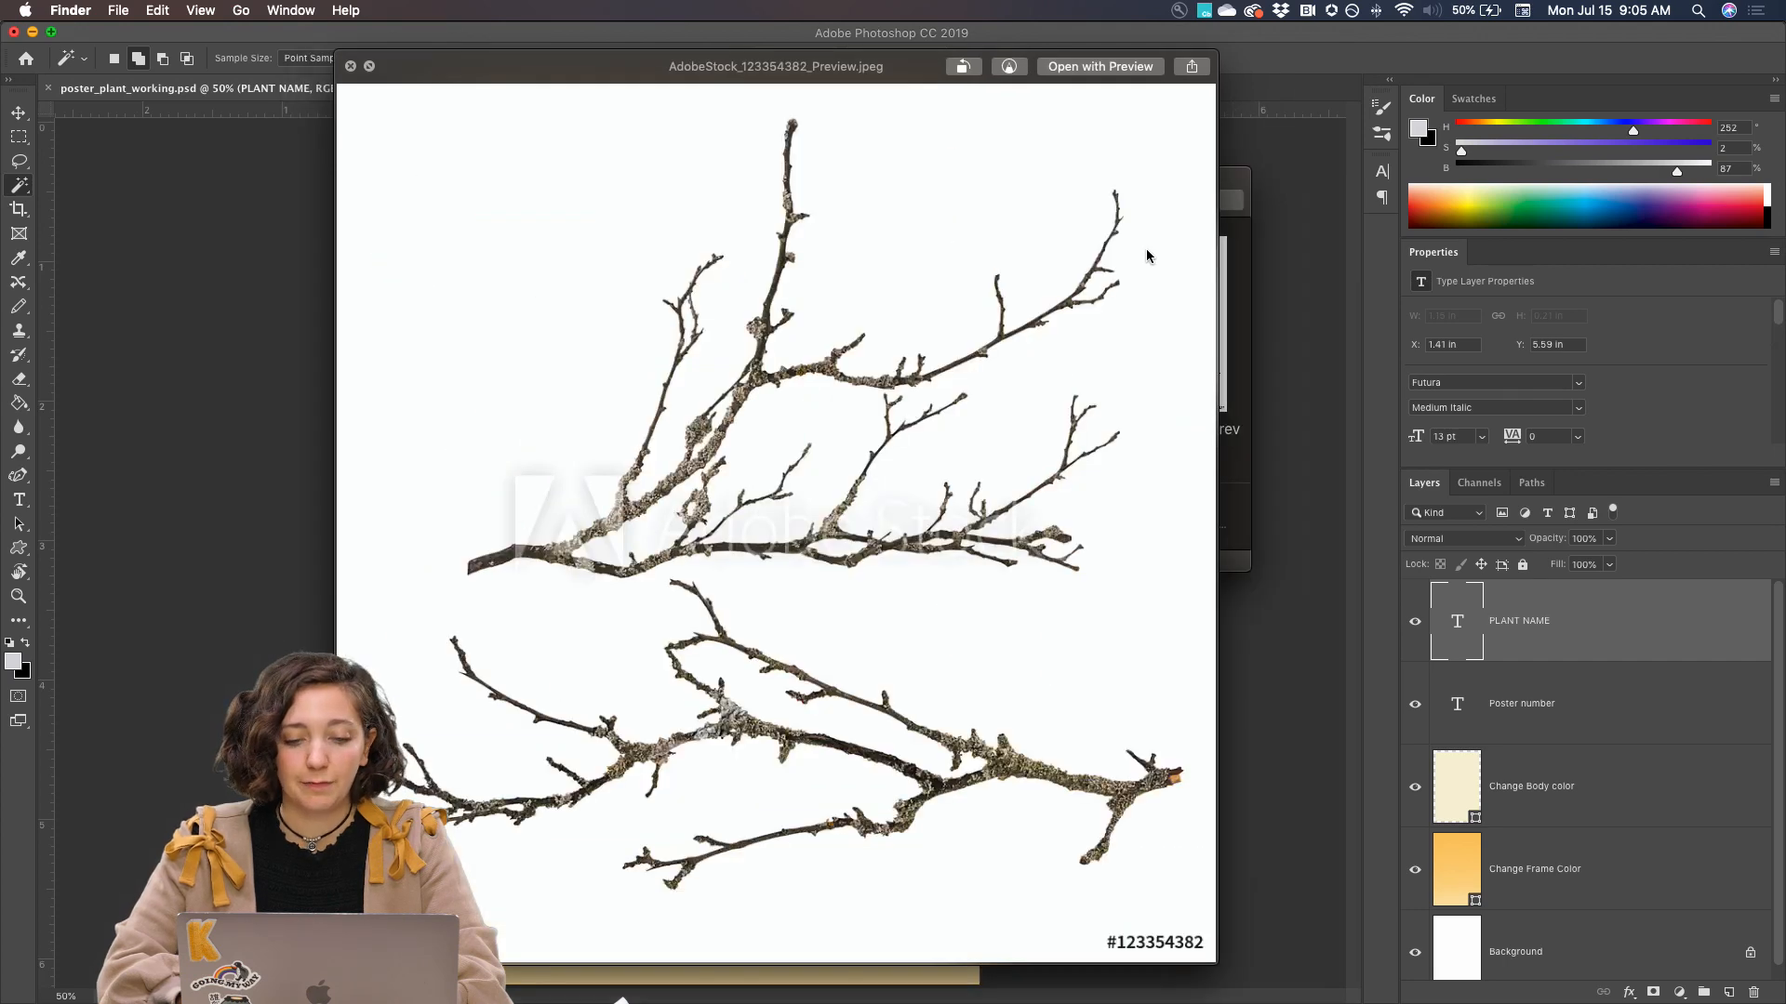
key("Down")
key("Down")
key("Down")
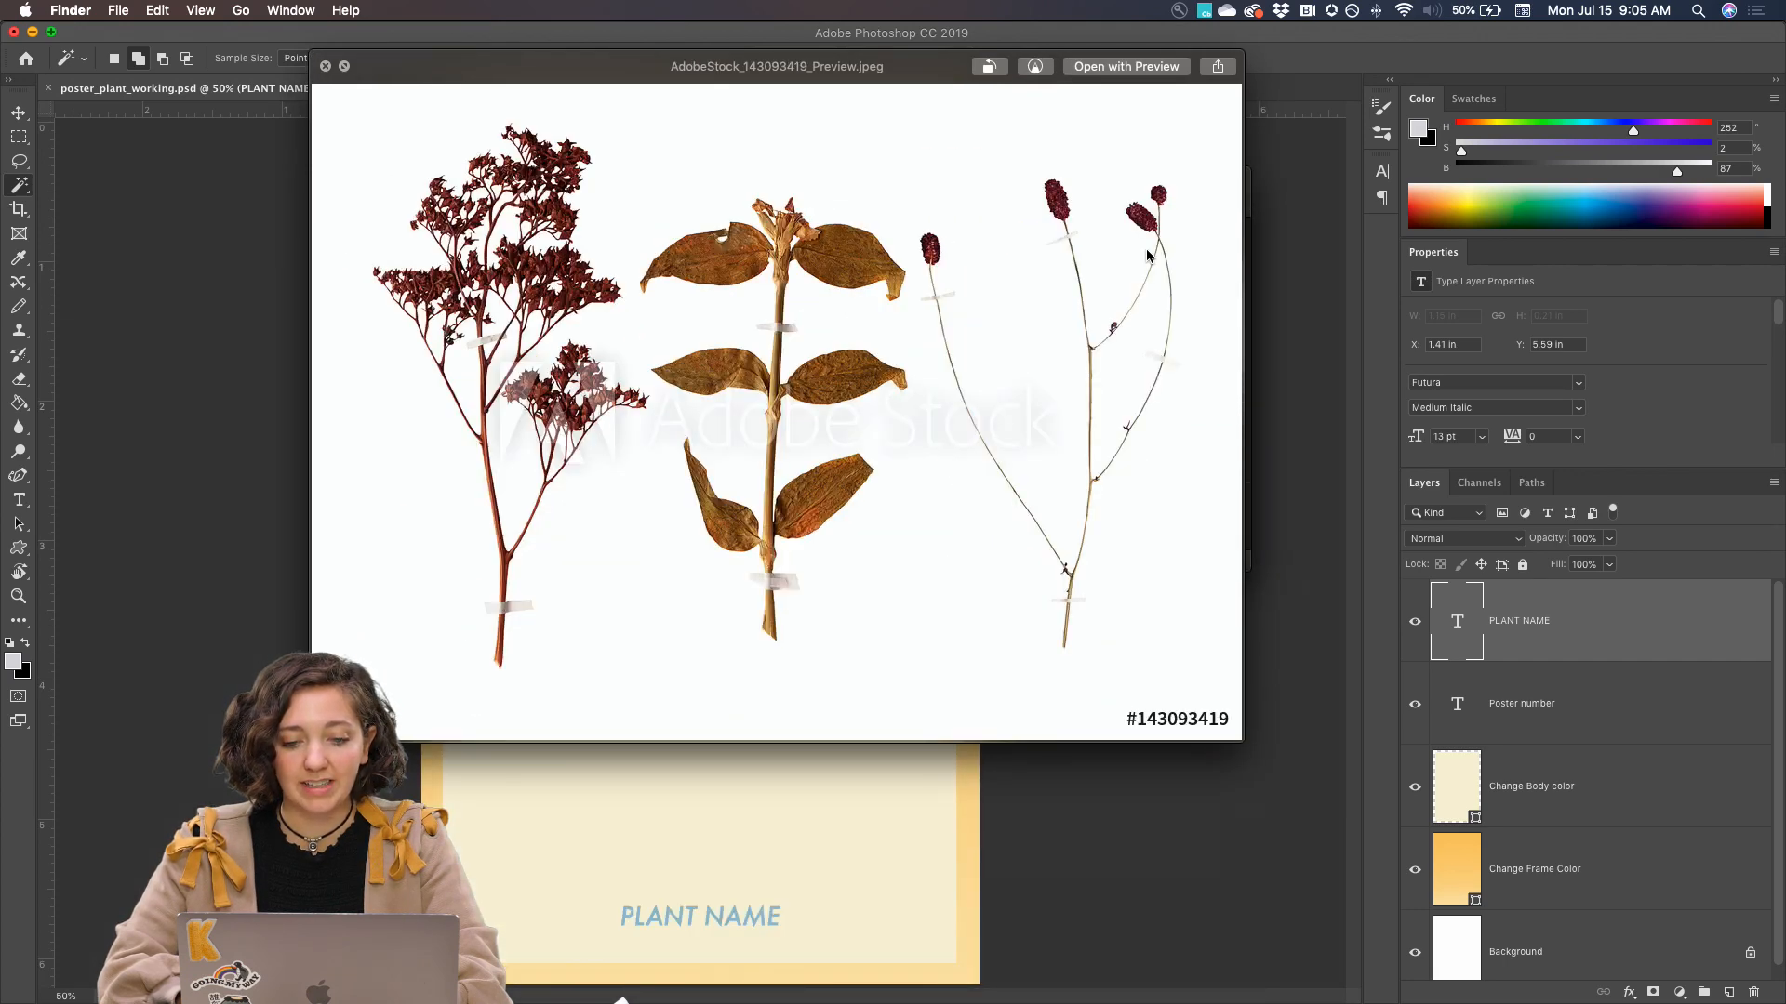
key("space")
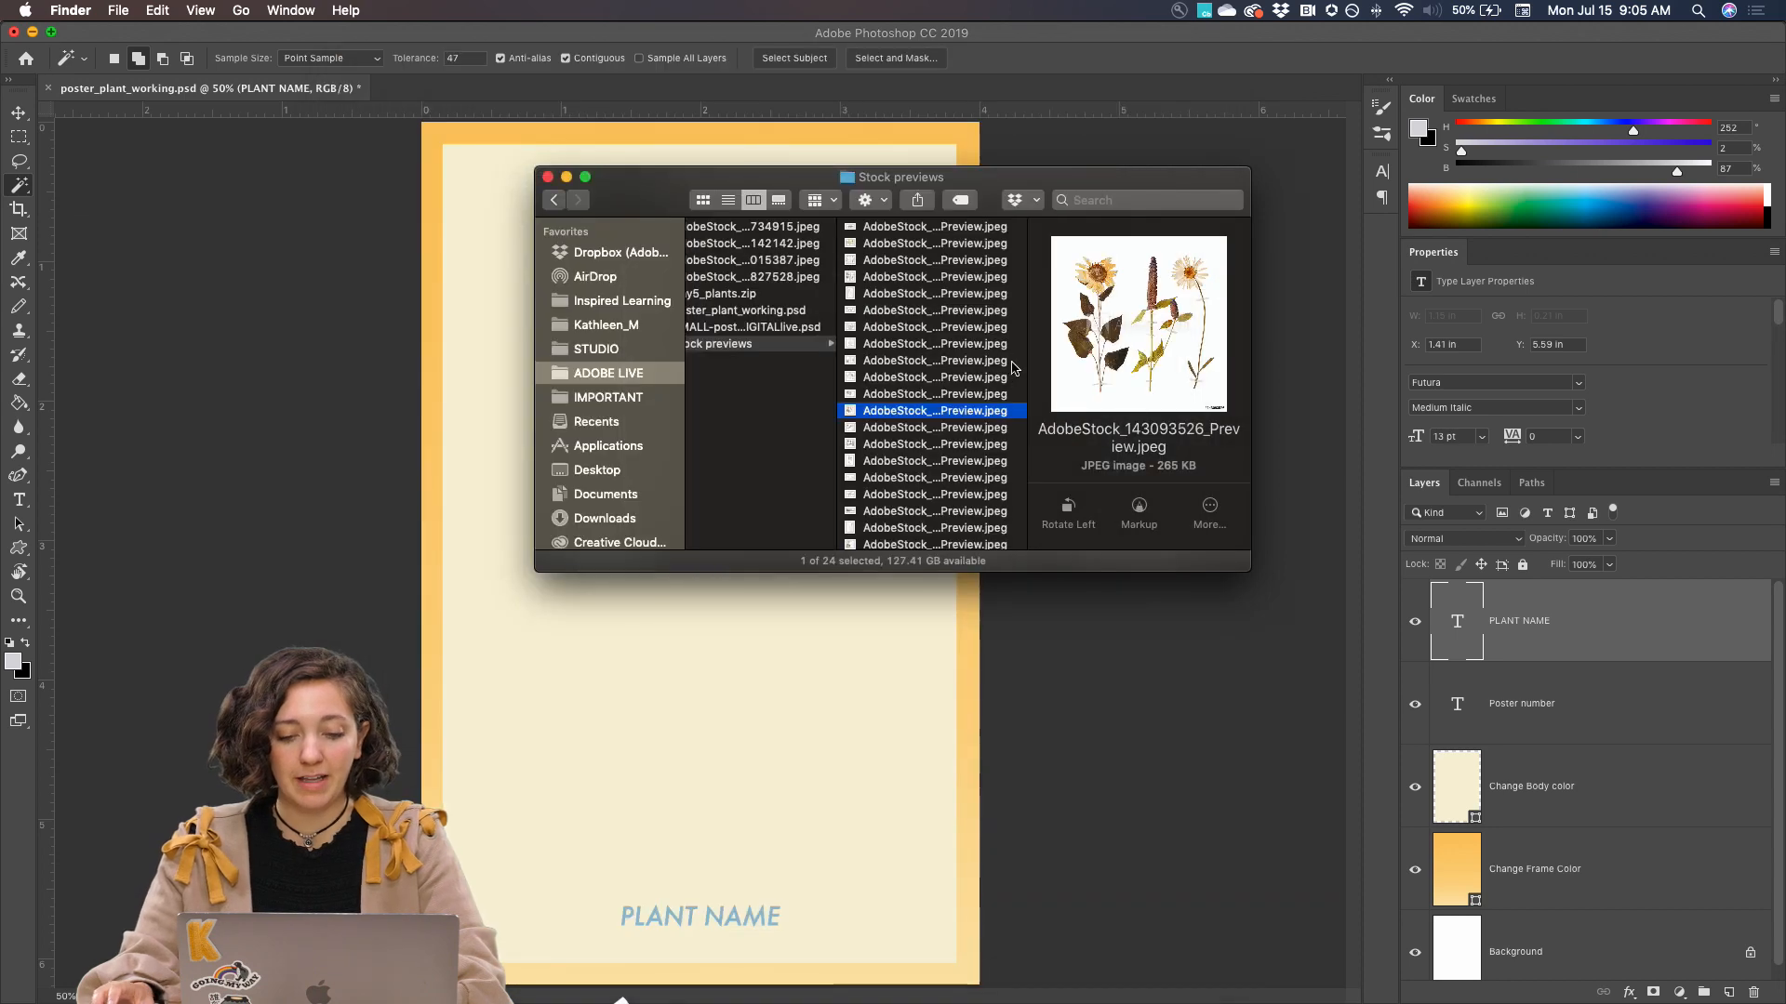
Switch to Chrome and review the botanical posters image results, including the dandelion poster, for layout inspiration
left_click(431, 699)
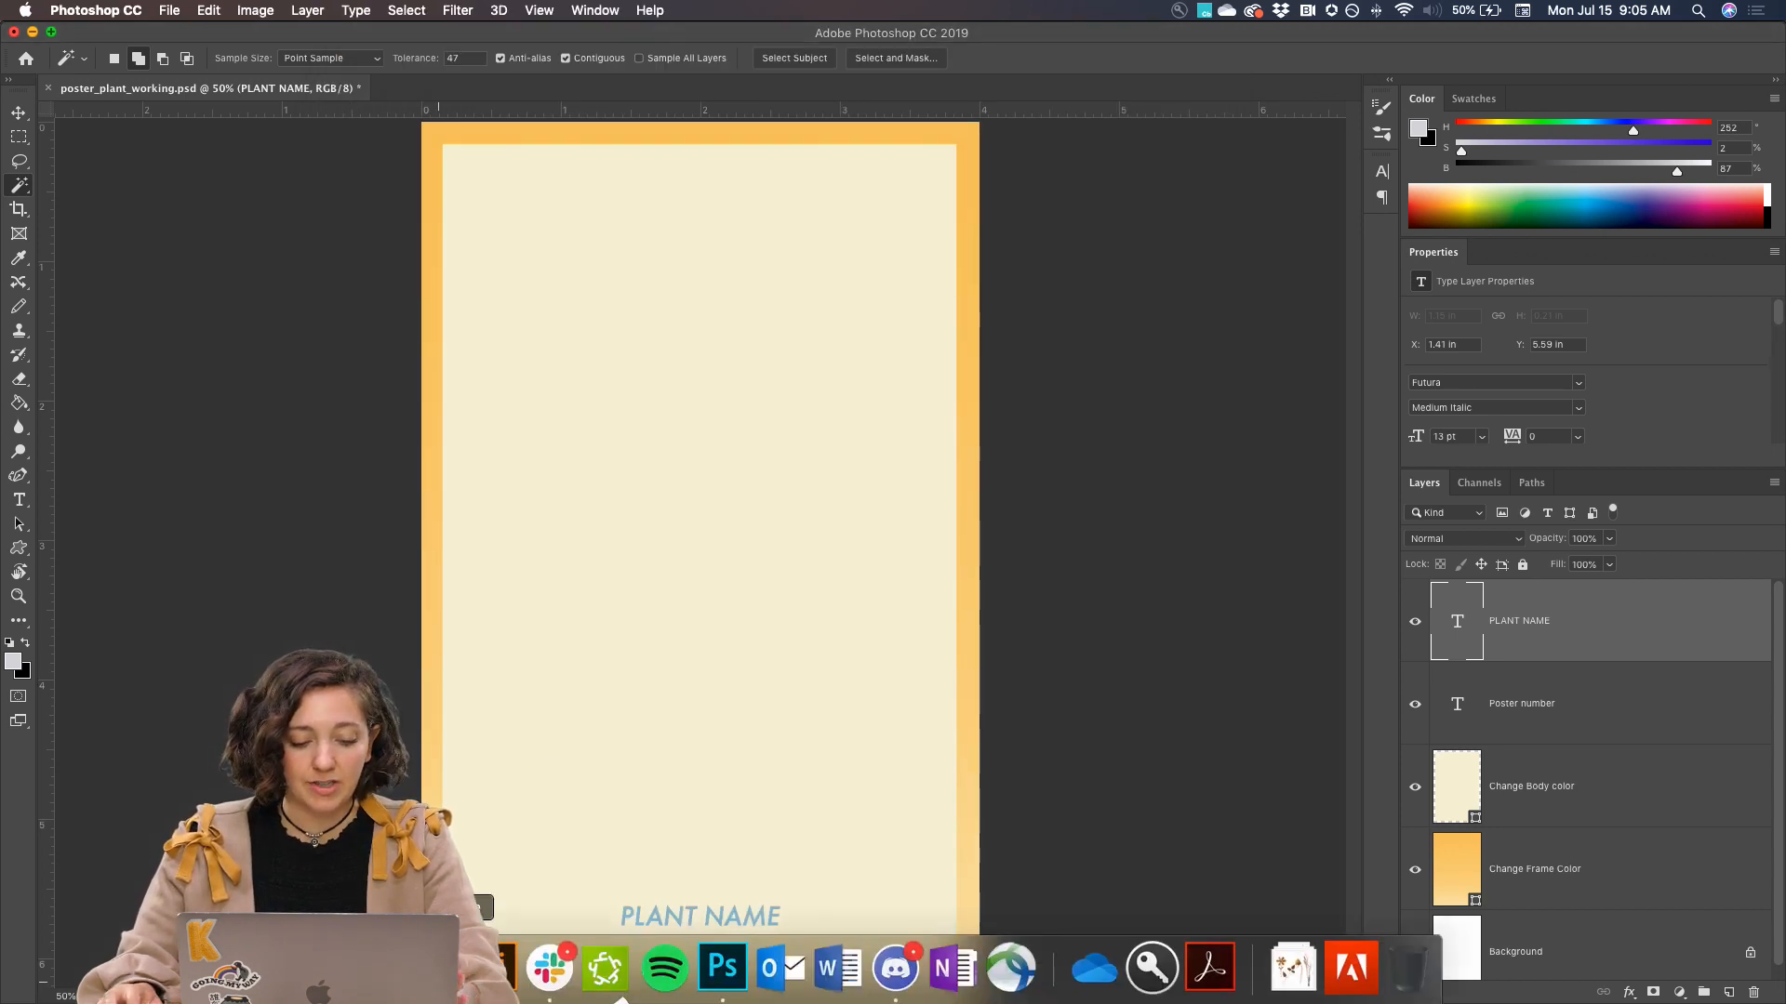
left_click(438, 969)
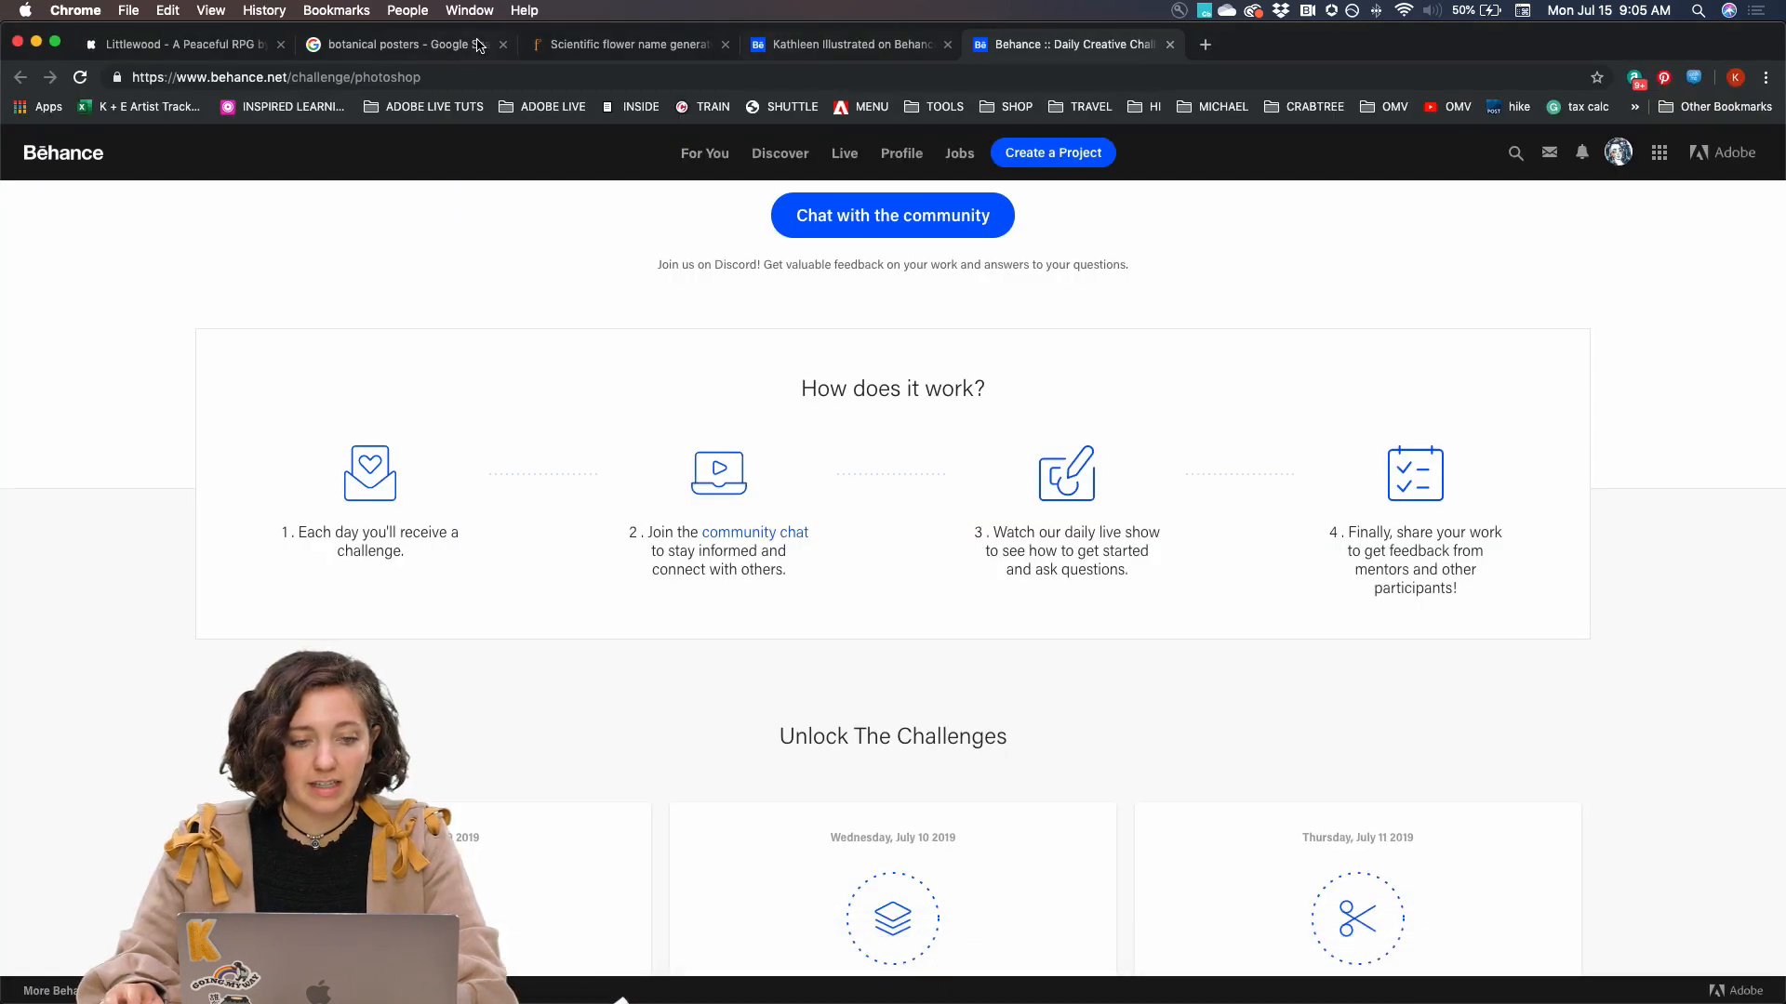
left_click(437, 45)
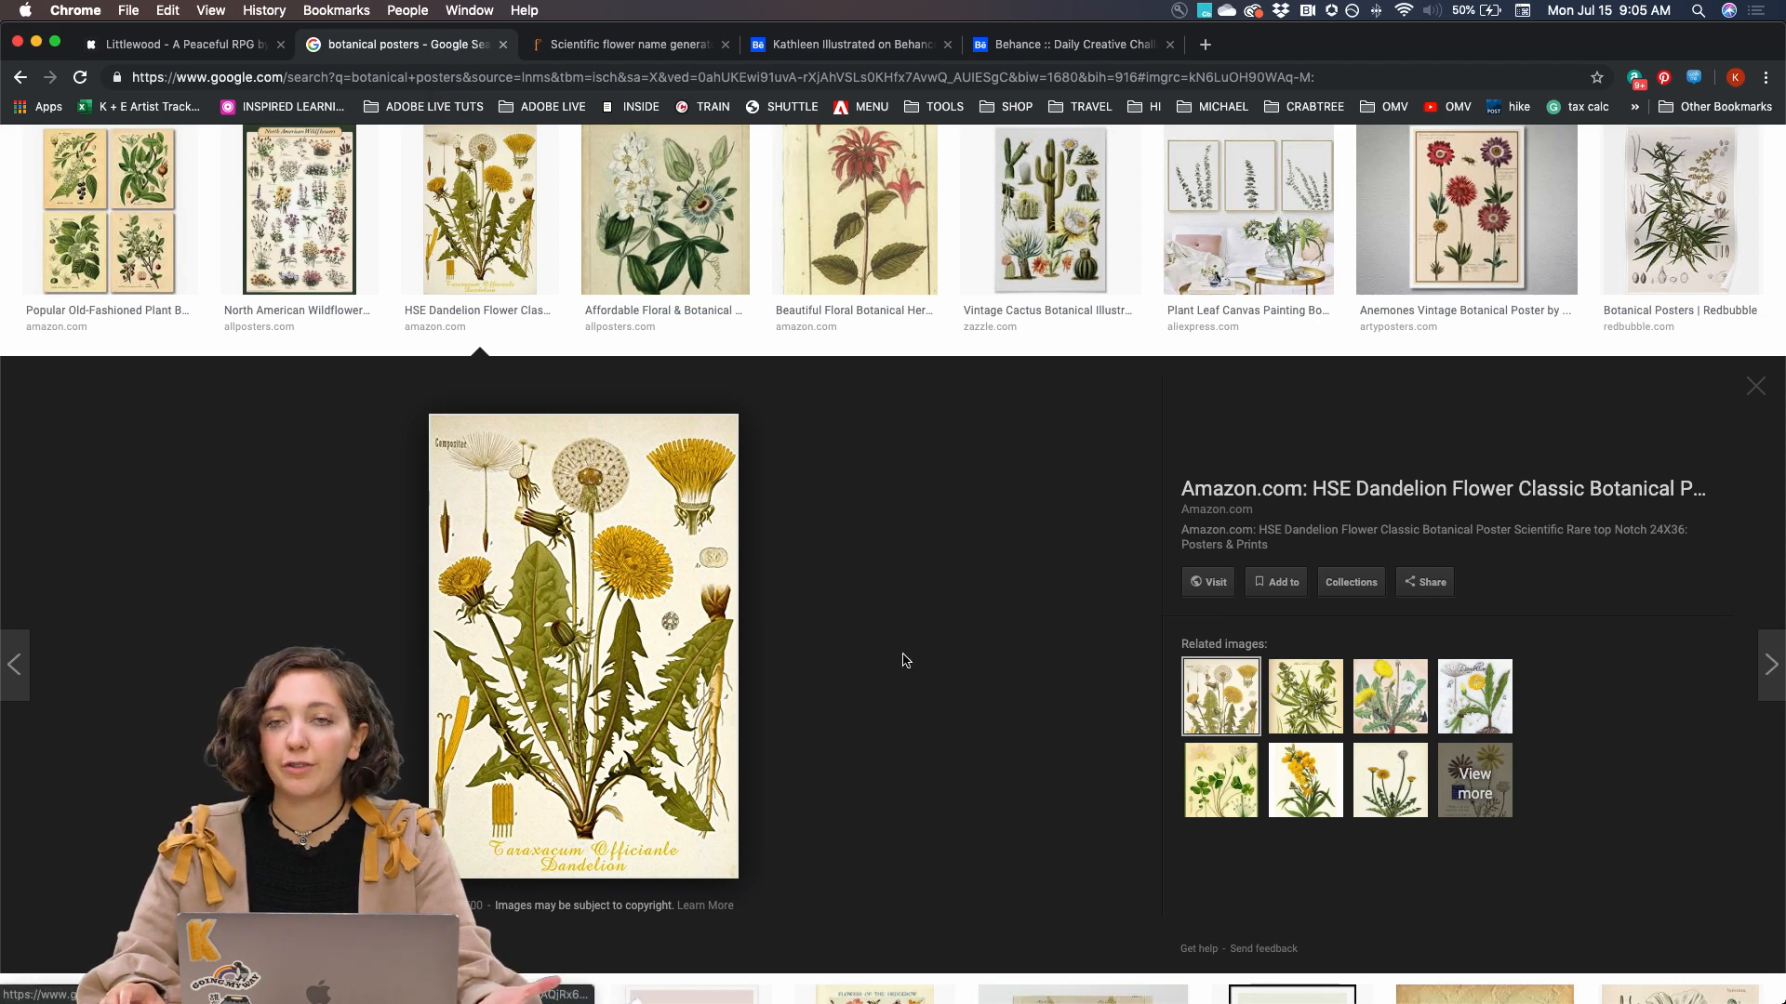
scroll(897, 596, "up", 5)
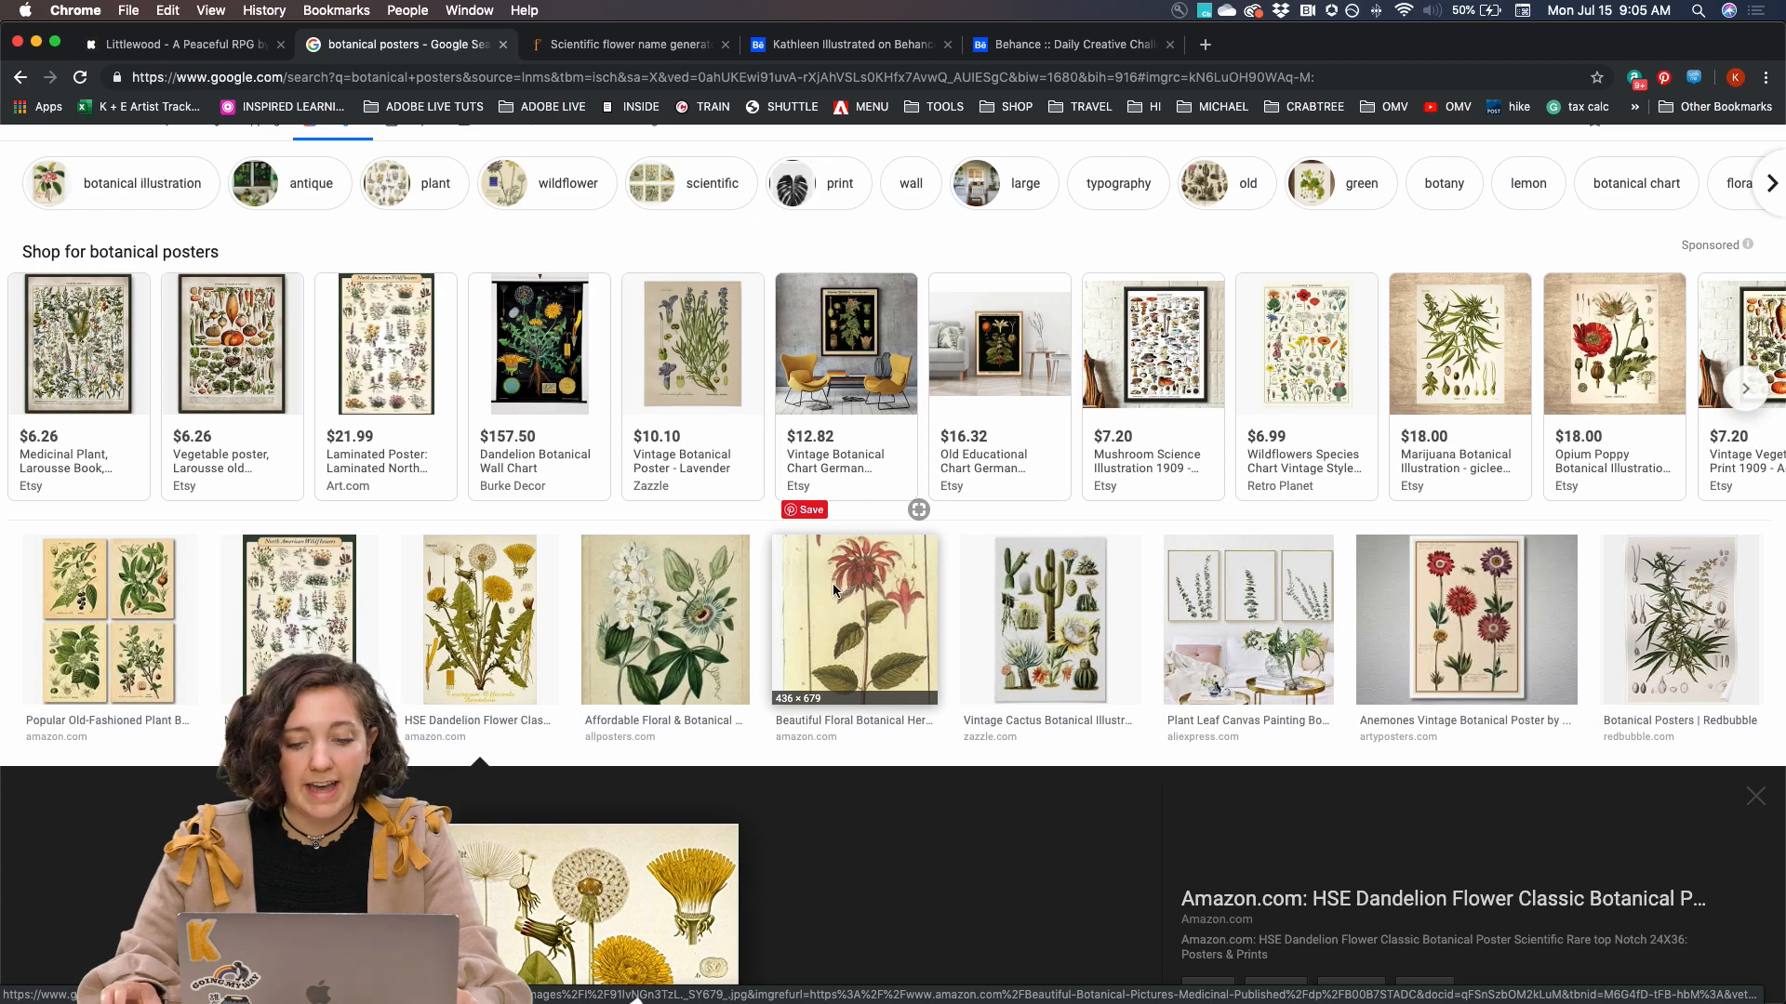
scroll(833, 583, "down", 10)
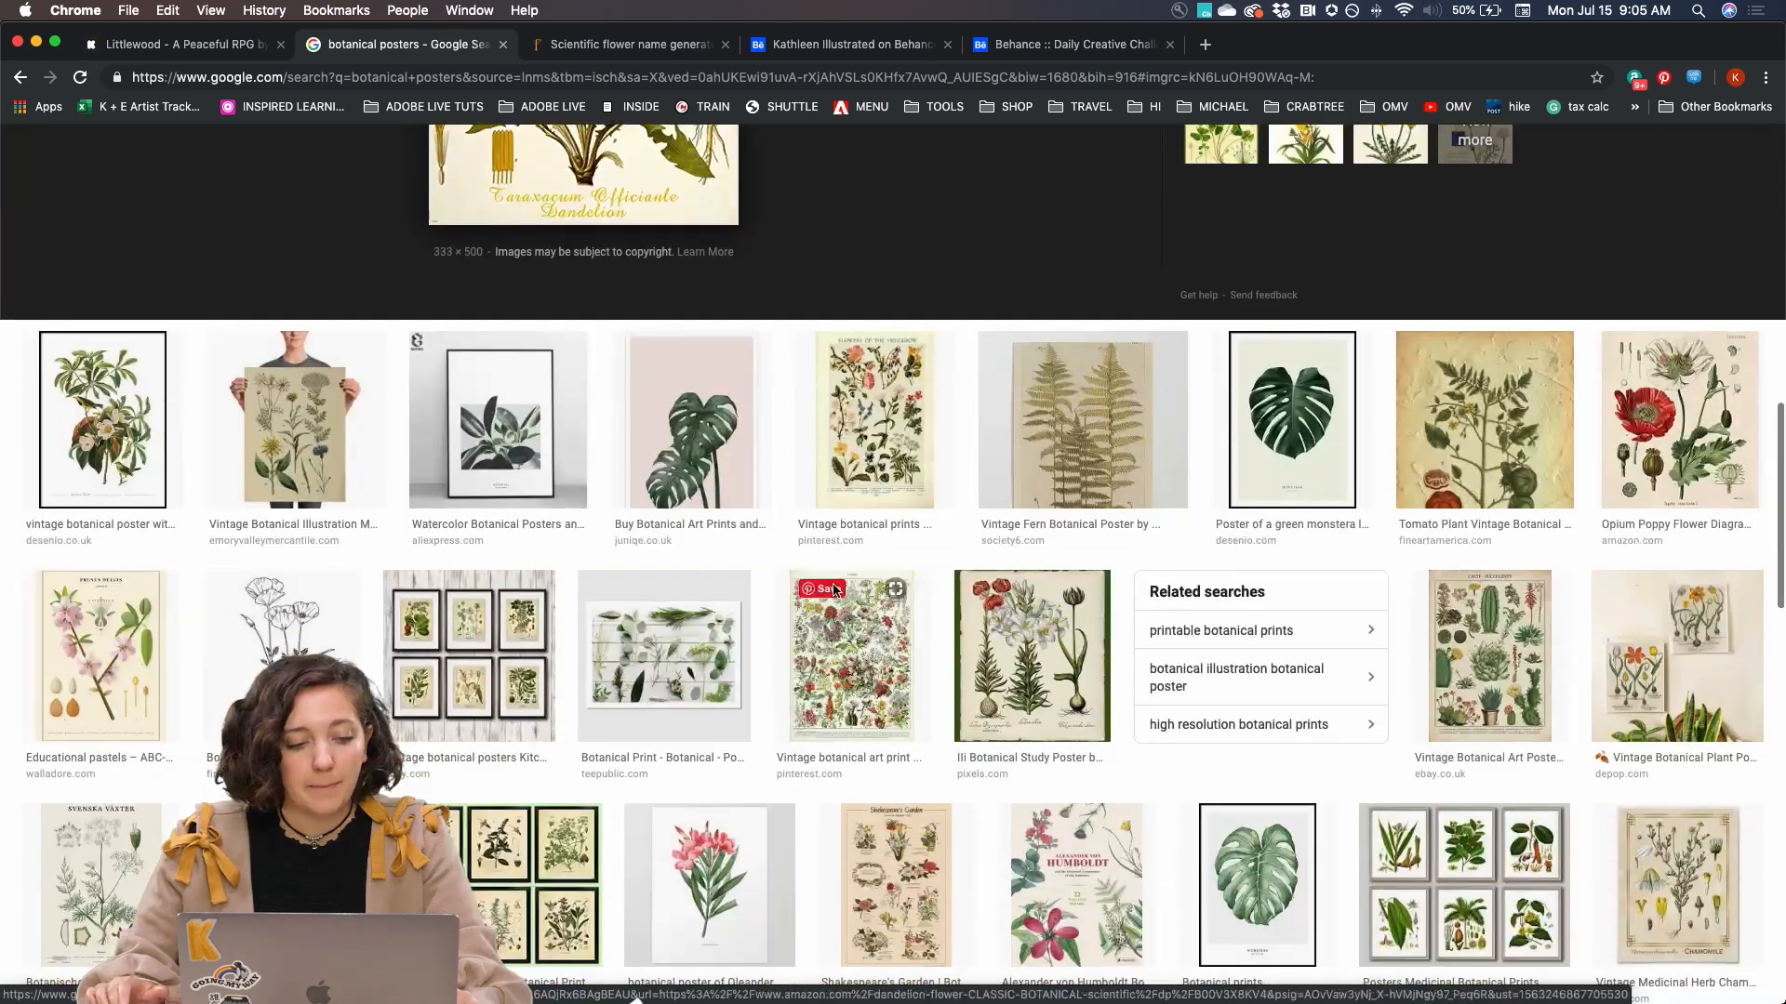
scroll(834, 588, "down", 5)
scroll(834, 589, "up", 5)
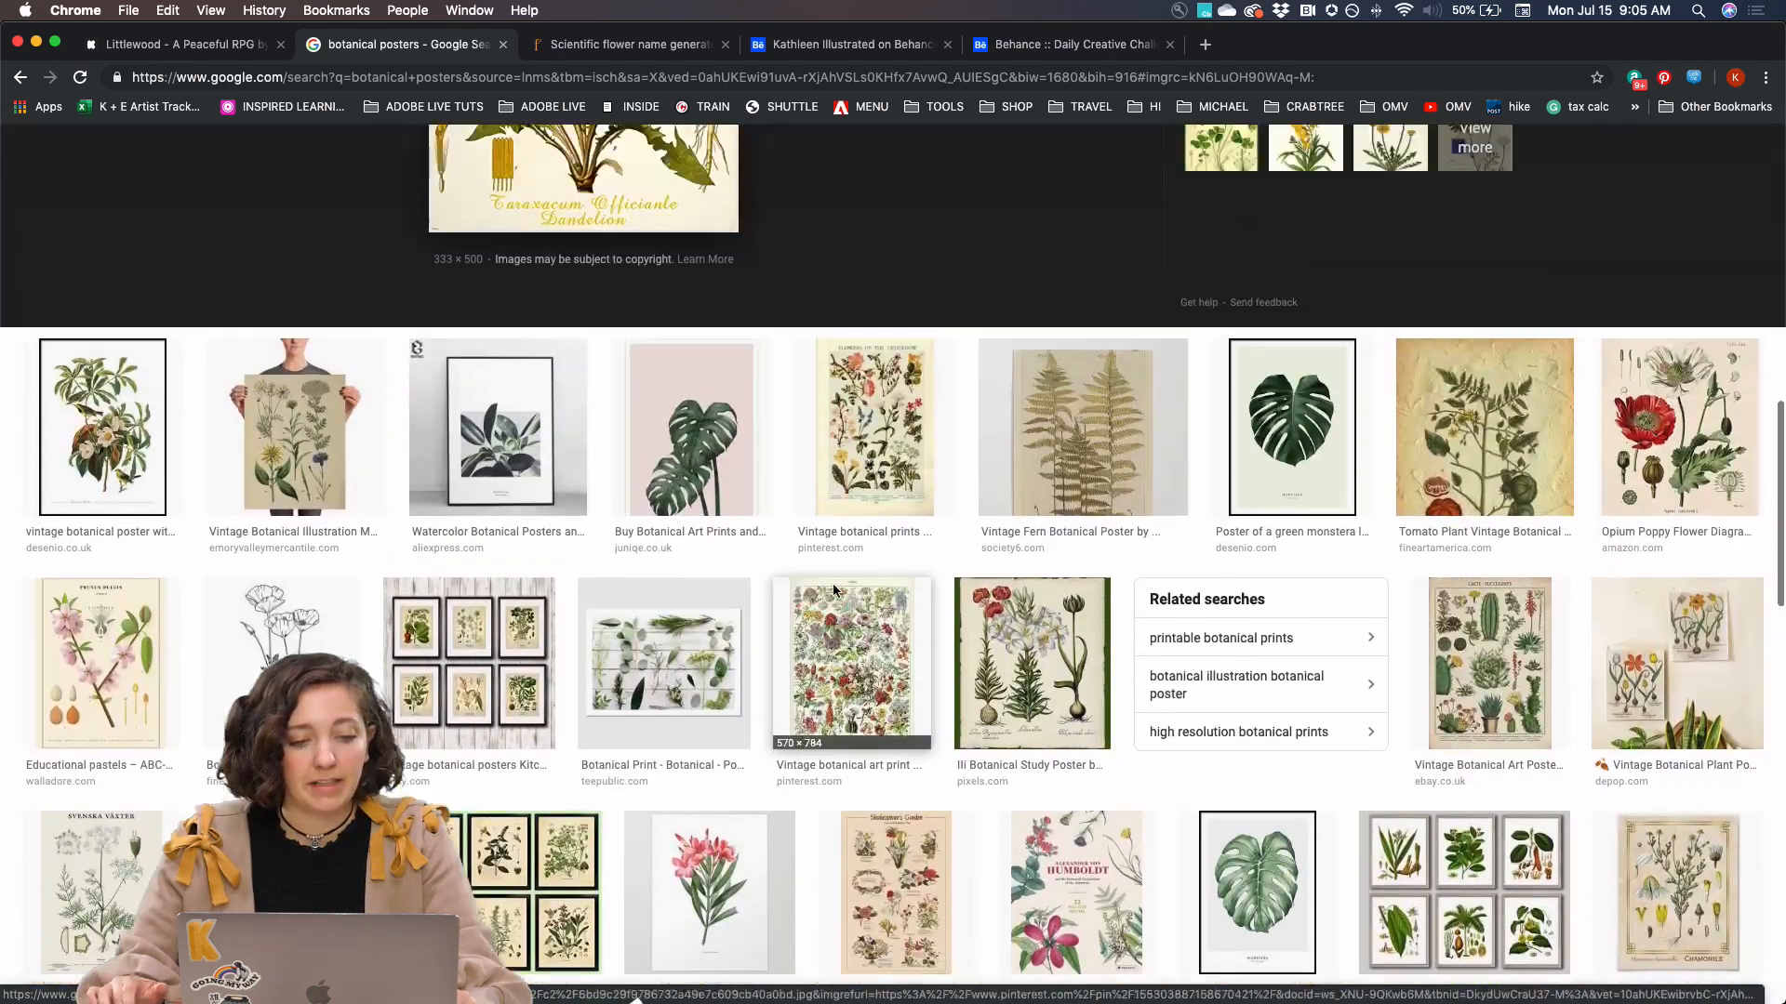
scroll(834, 588, "up", 2)
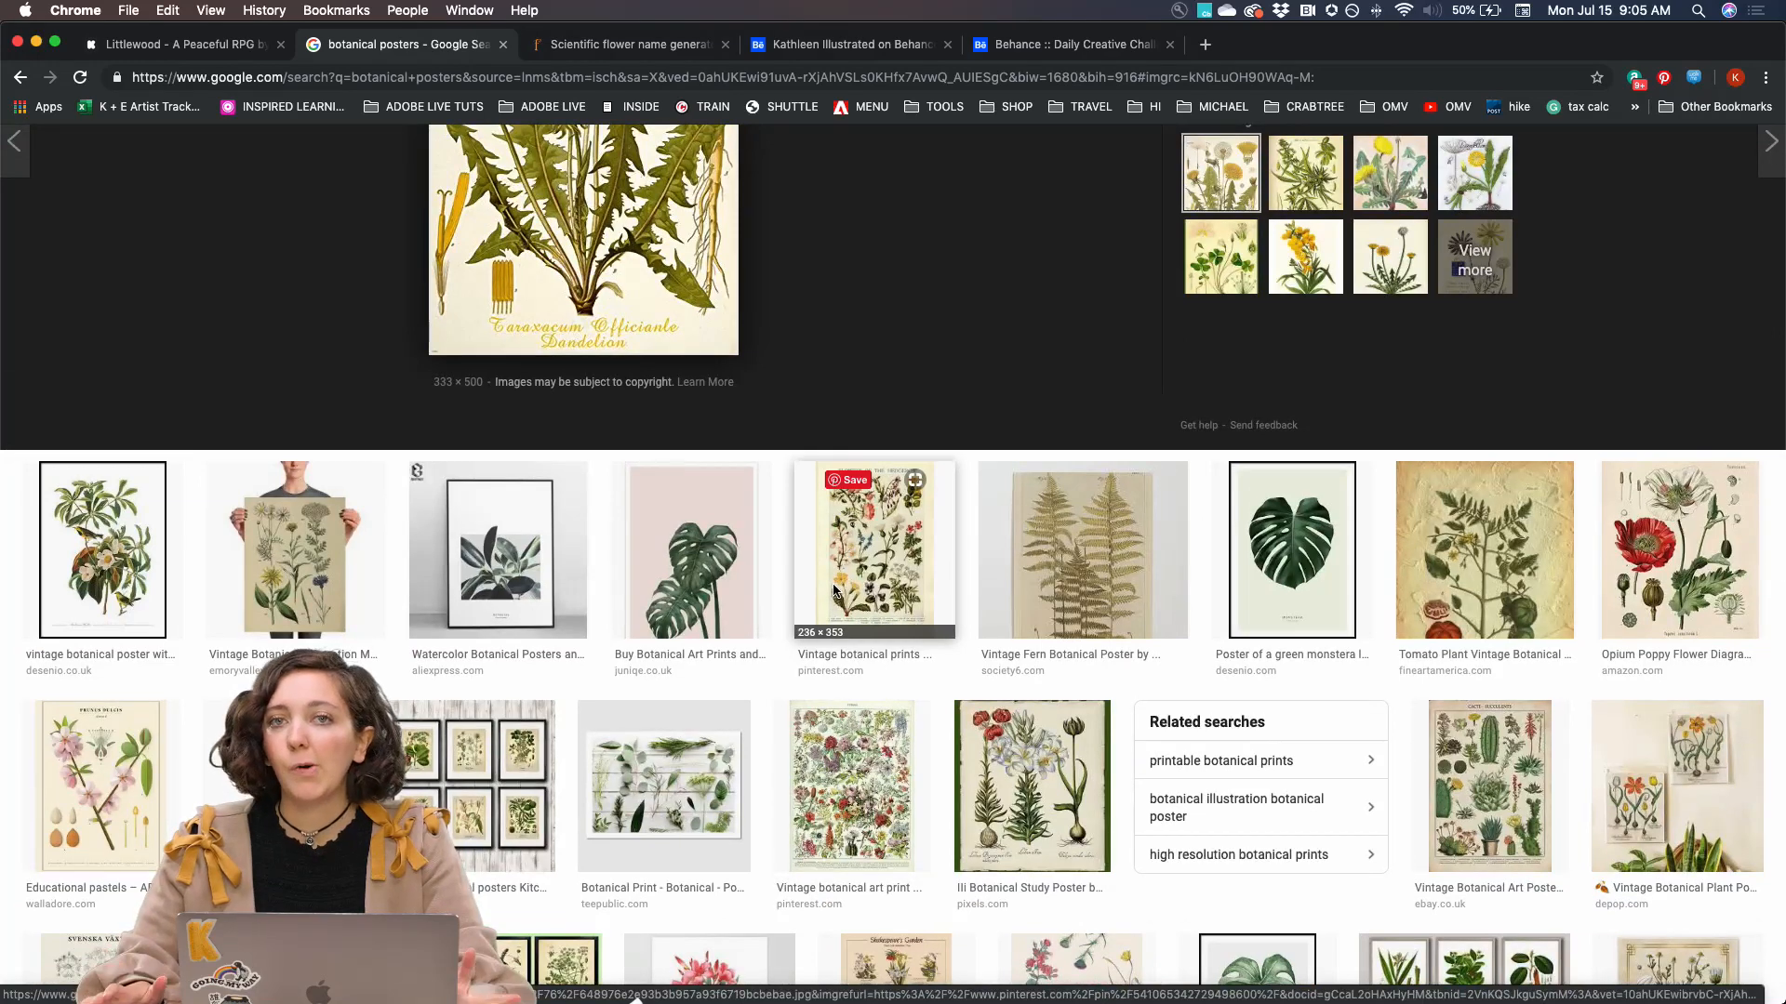
scroll(875, 567, "up", 8)
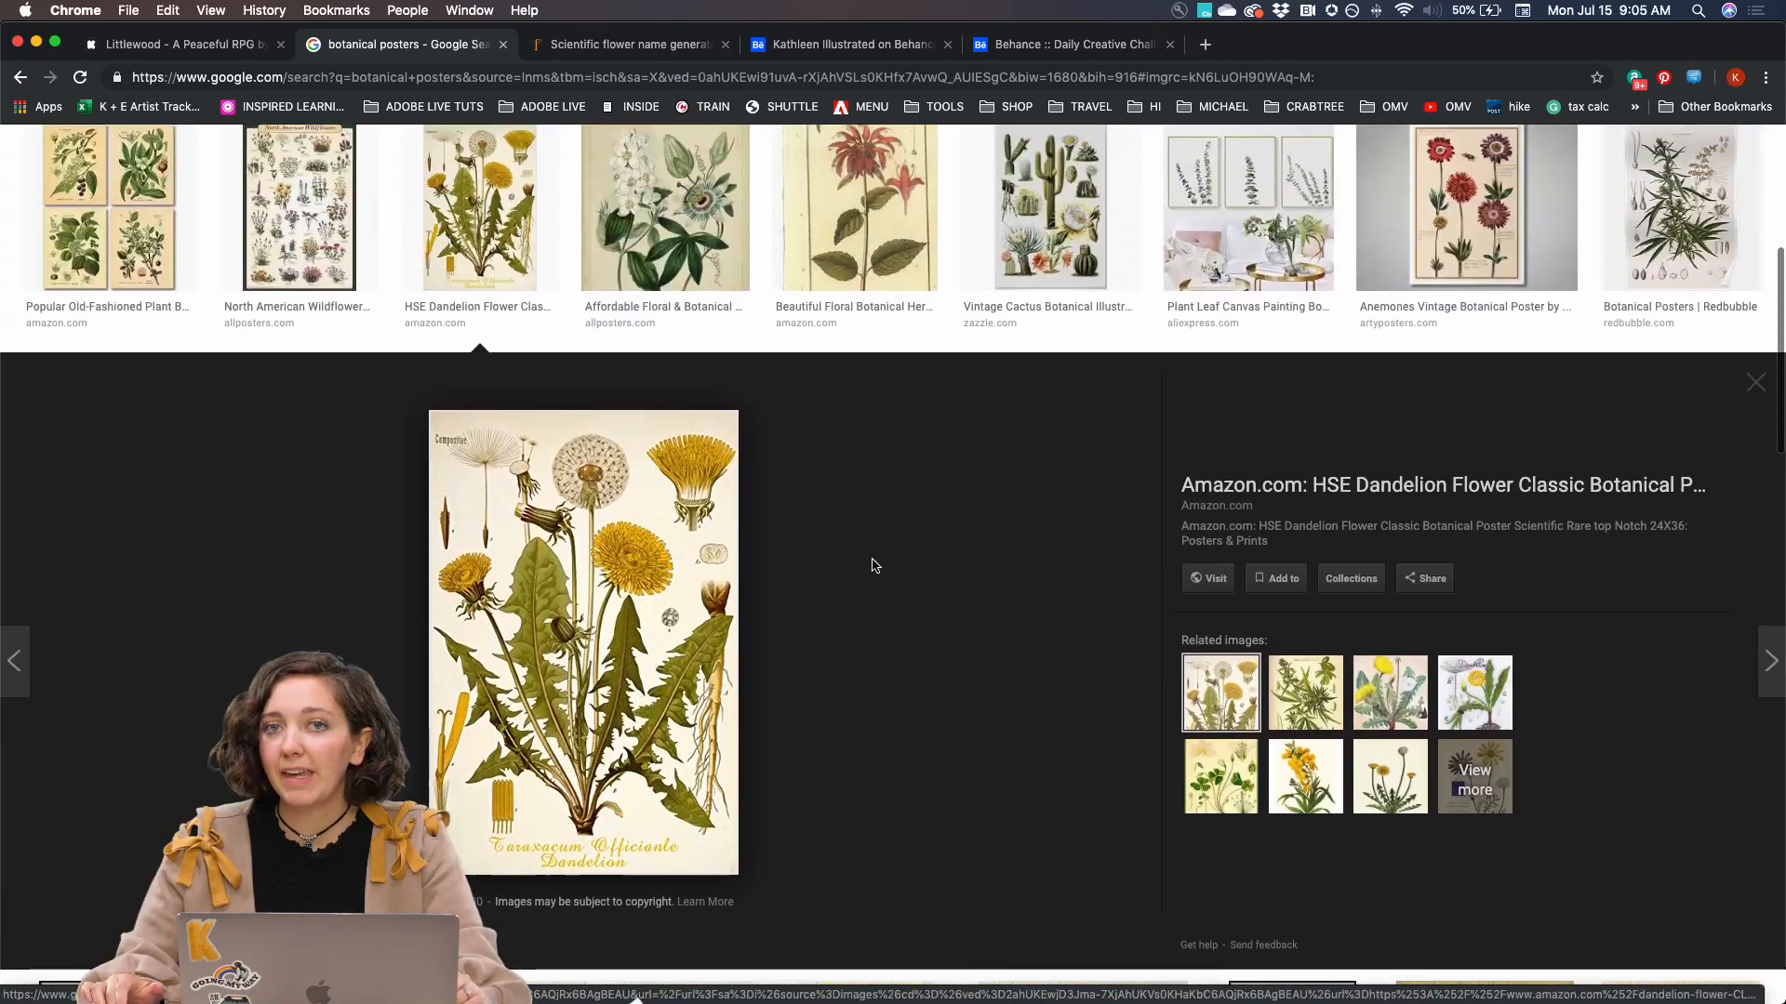
scroll(779, 688, "up", 2)
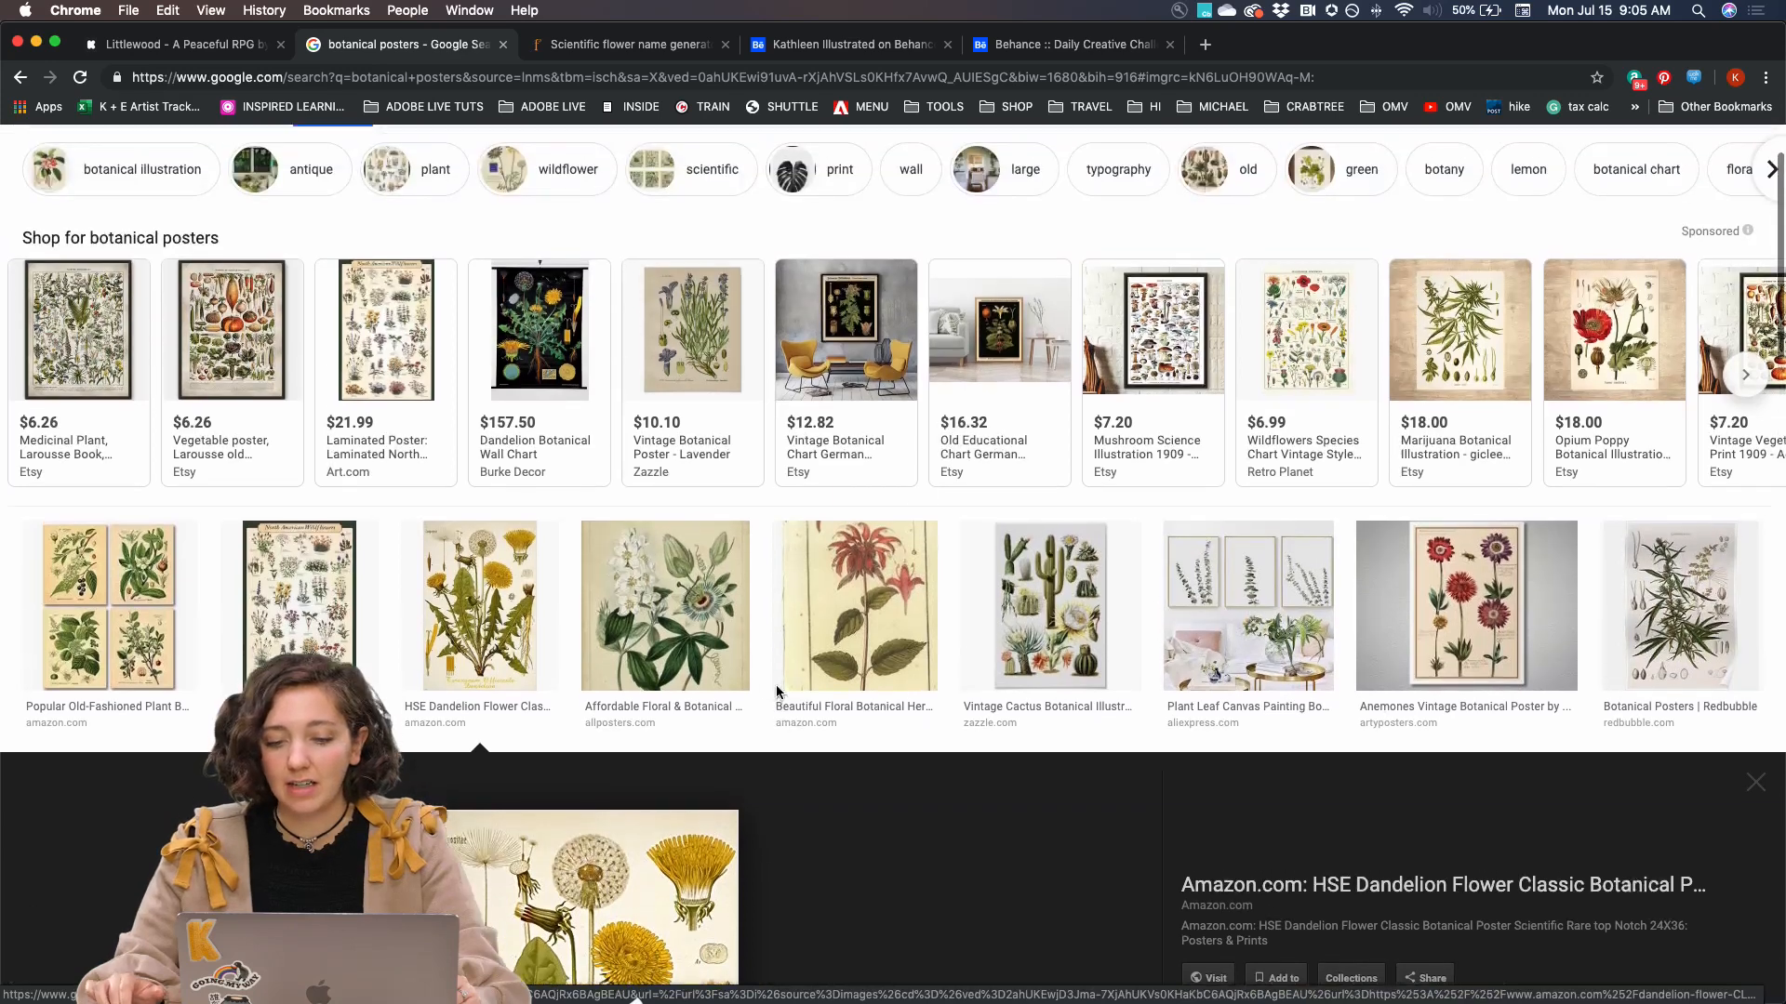
scroll(777, 693, "up", 1)
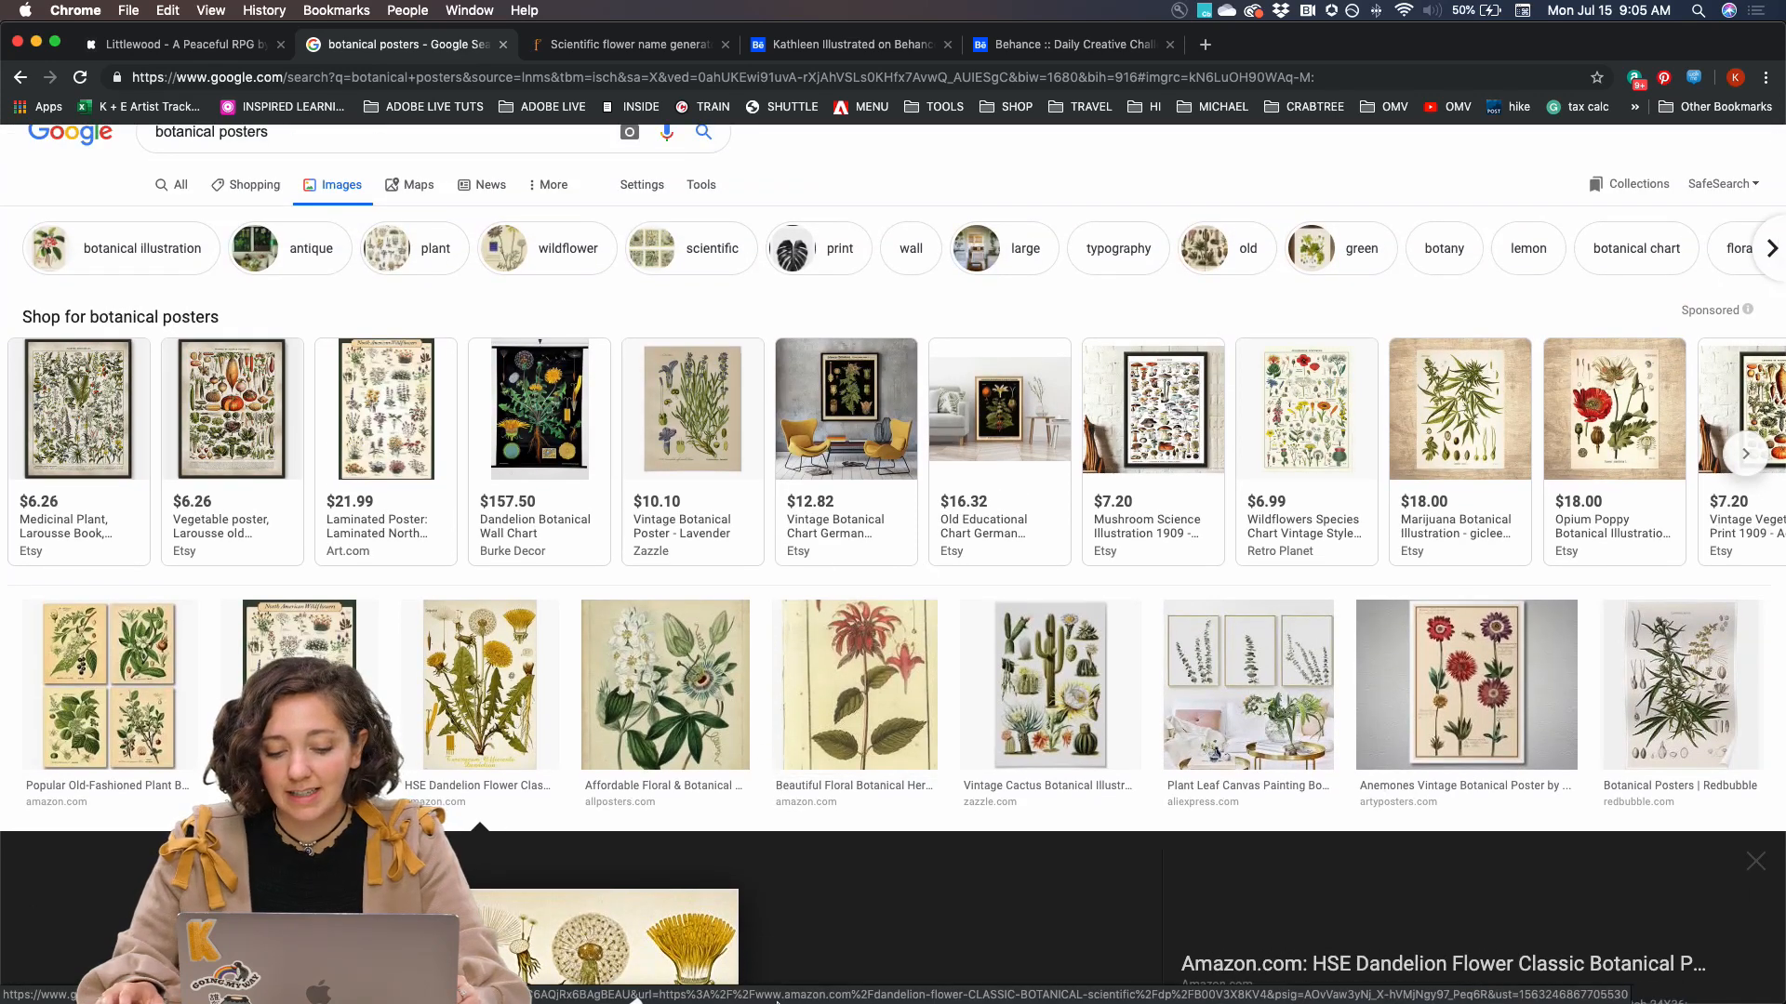
mouse_move(768, 1002)
scroll(670, 993, "down", 1)
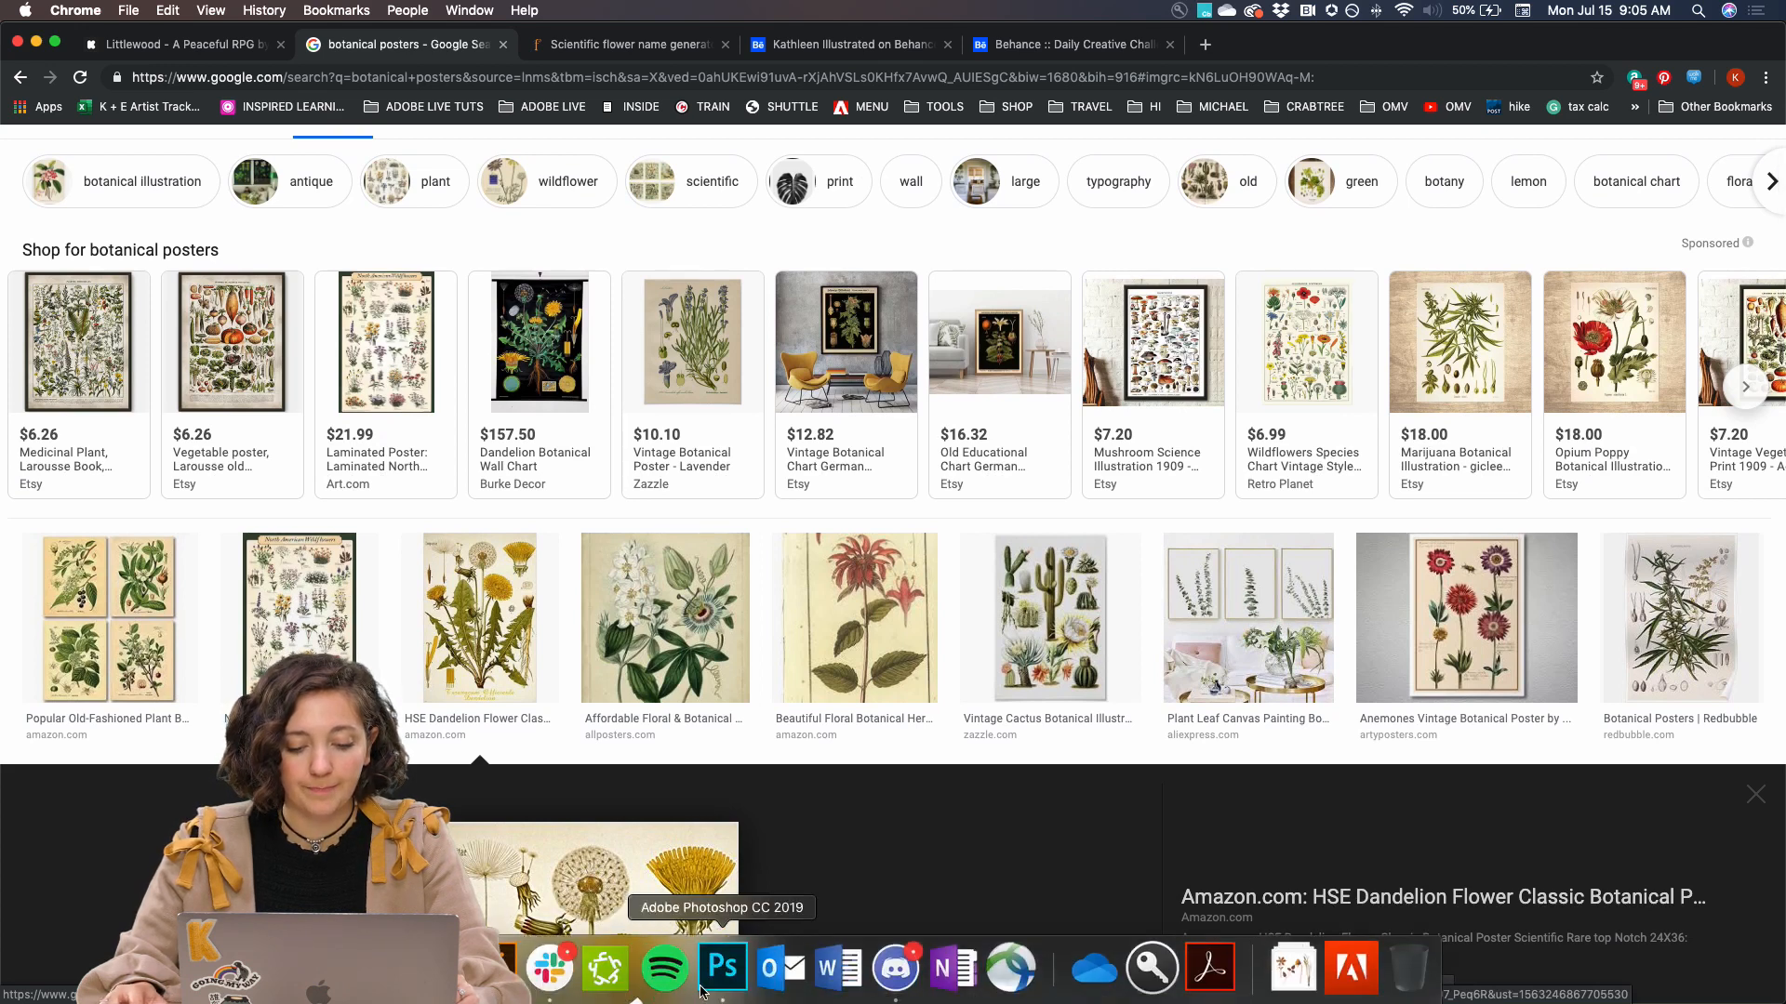
Switch to Photoshop, open the recent file poster_plant_live.psd as an example, and return to poster_plant_working.psd
left_click(723, 969)
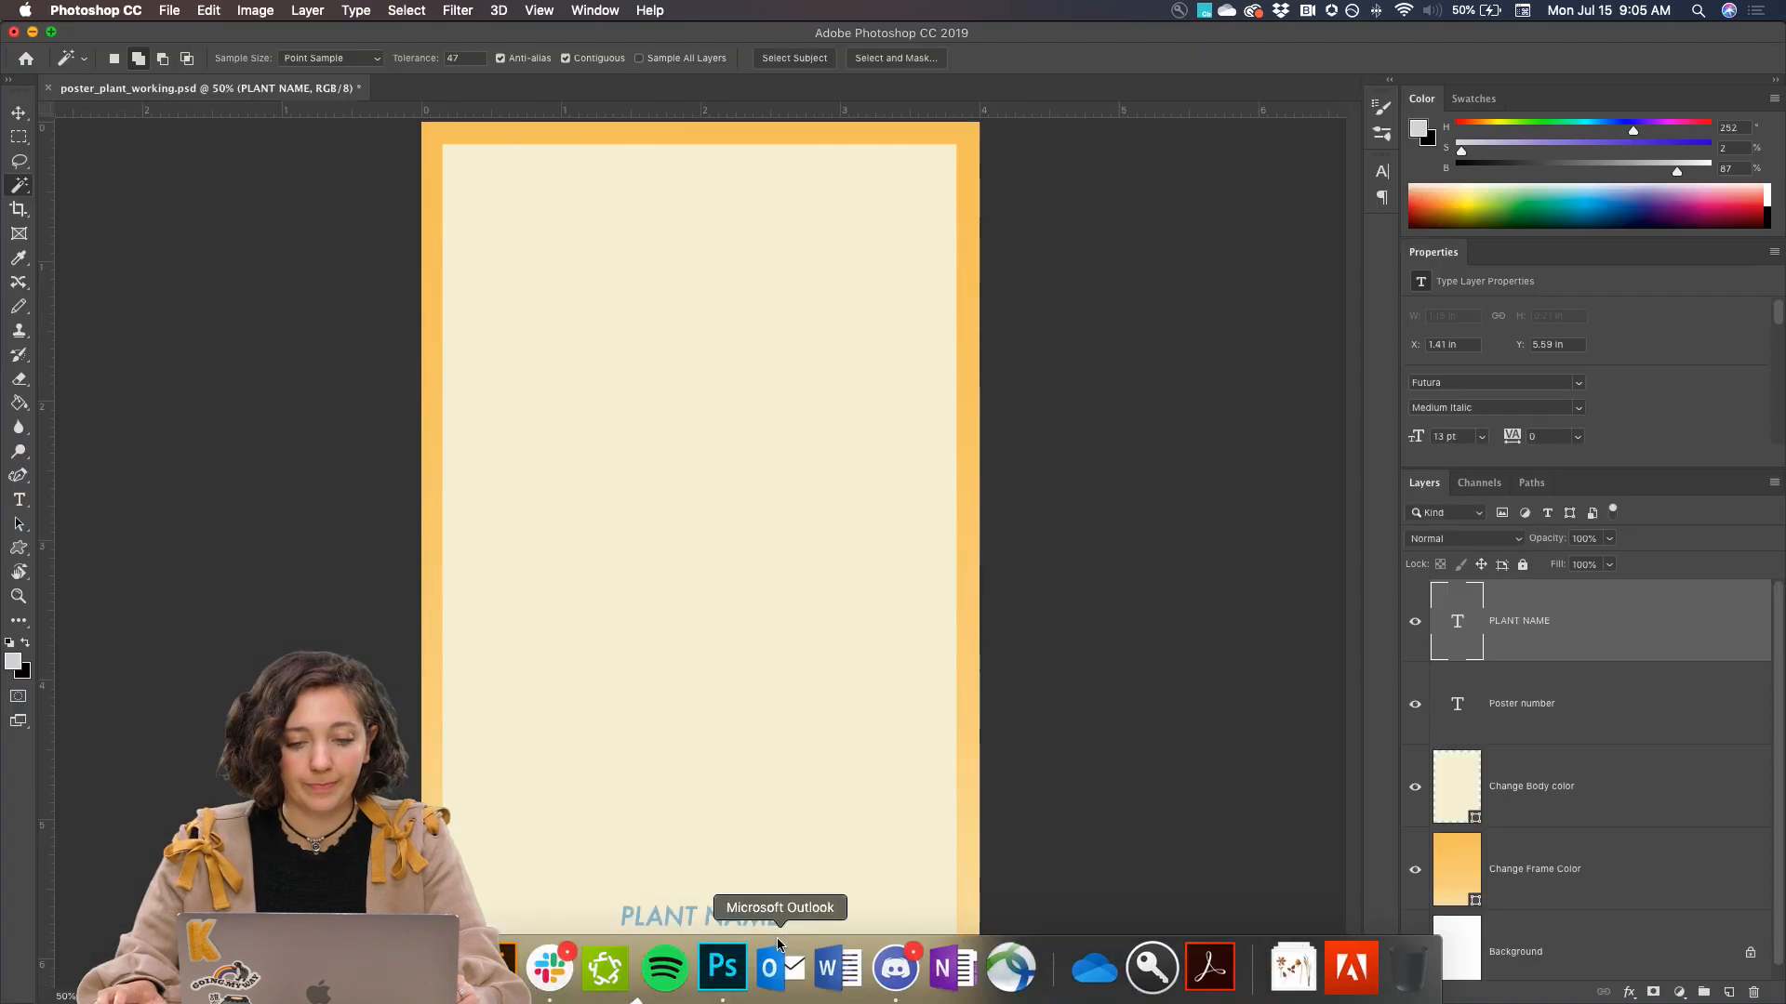
left_click(175, 10)
mouse_move(238, 104)
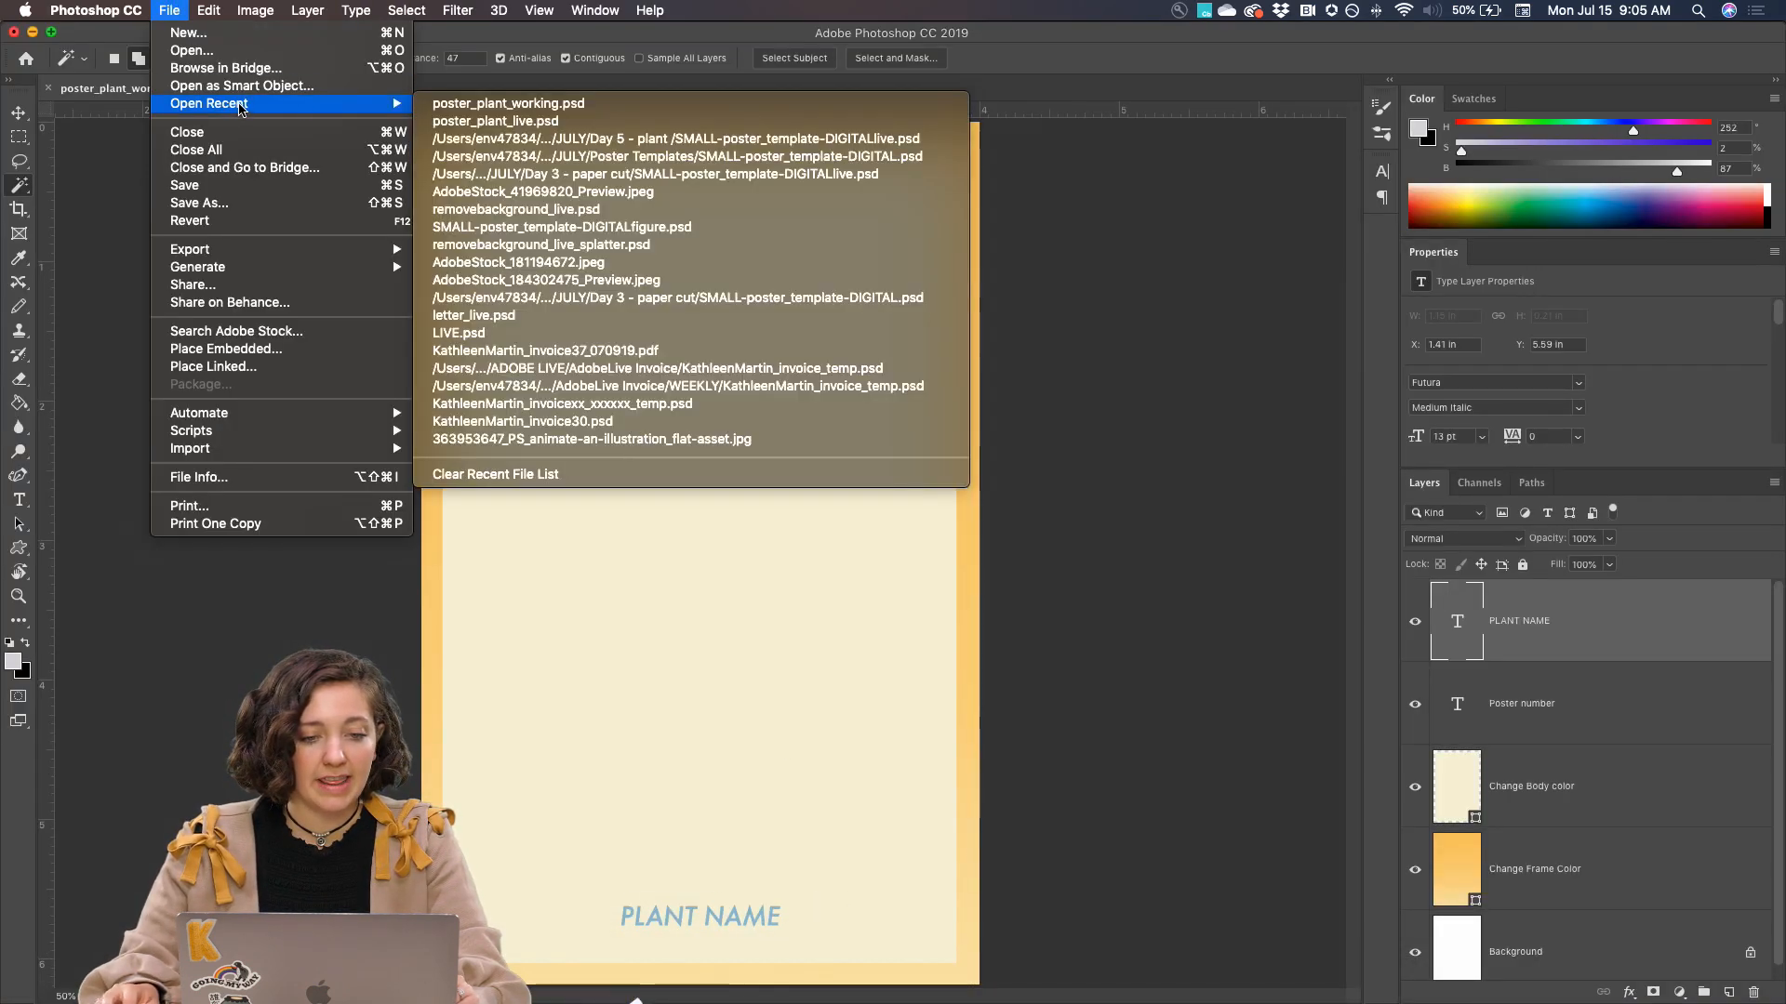
left_click(472, 121)
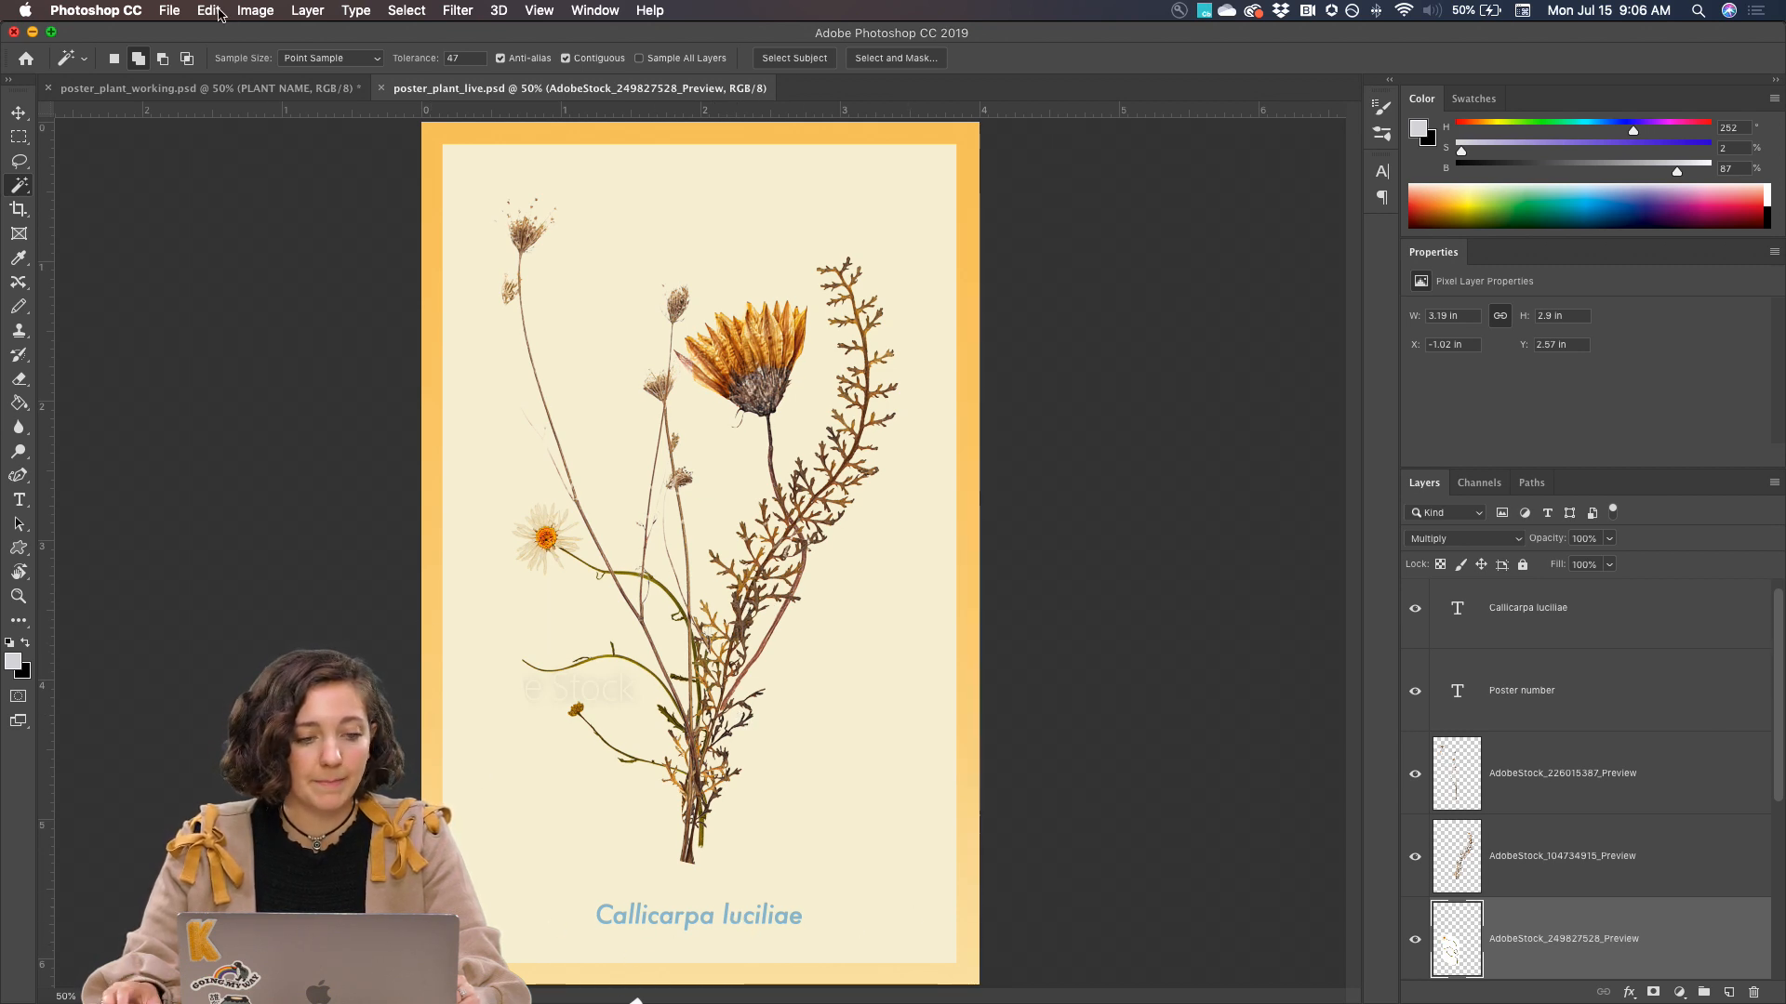
left_click(164, 90)
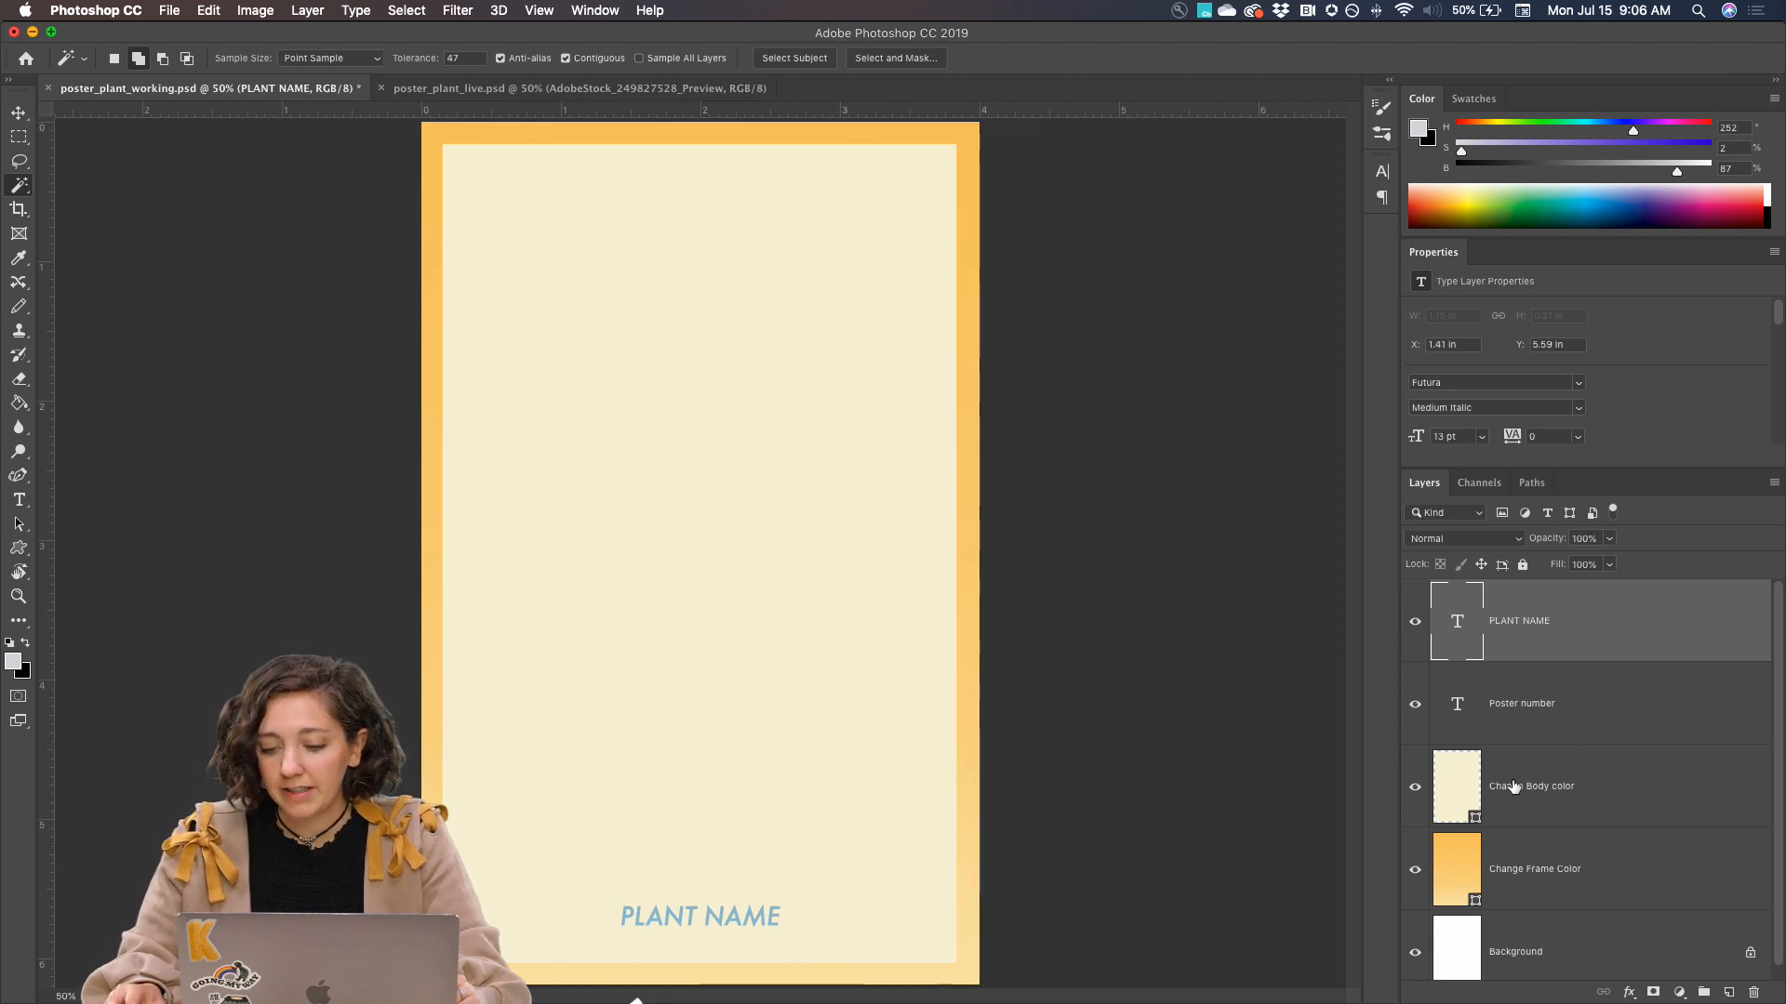
Convert the Change Body color layer to a Smart Object and open its contents for editing
left_click(1587, 788)
right_click(1590, 789)
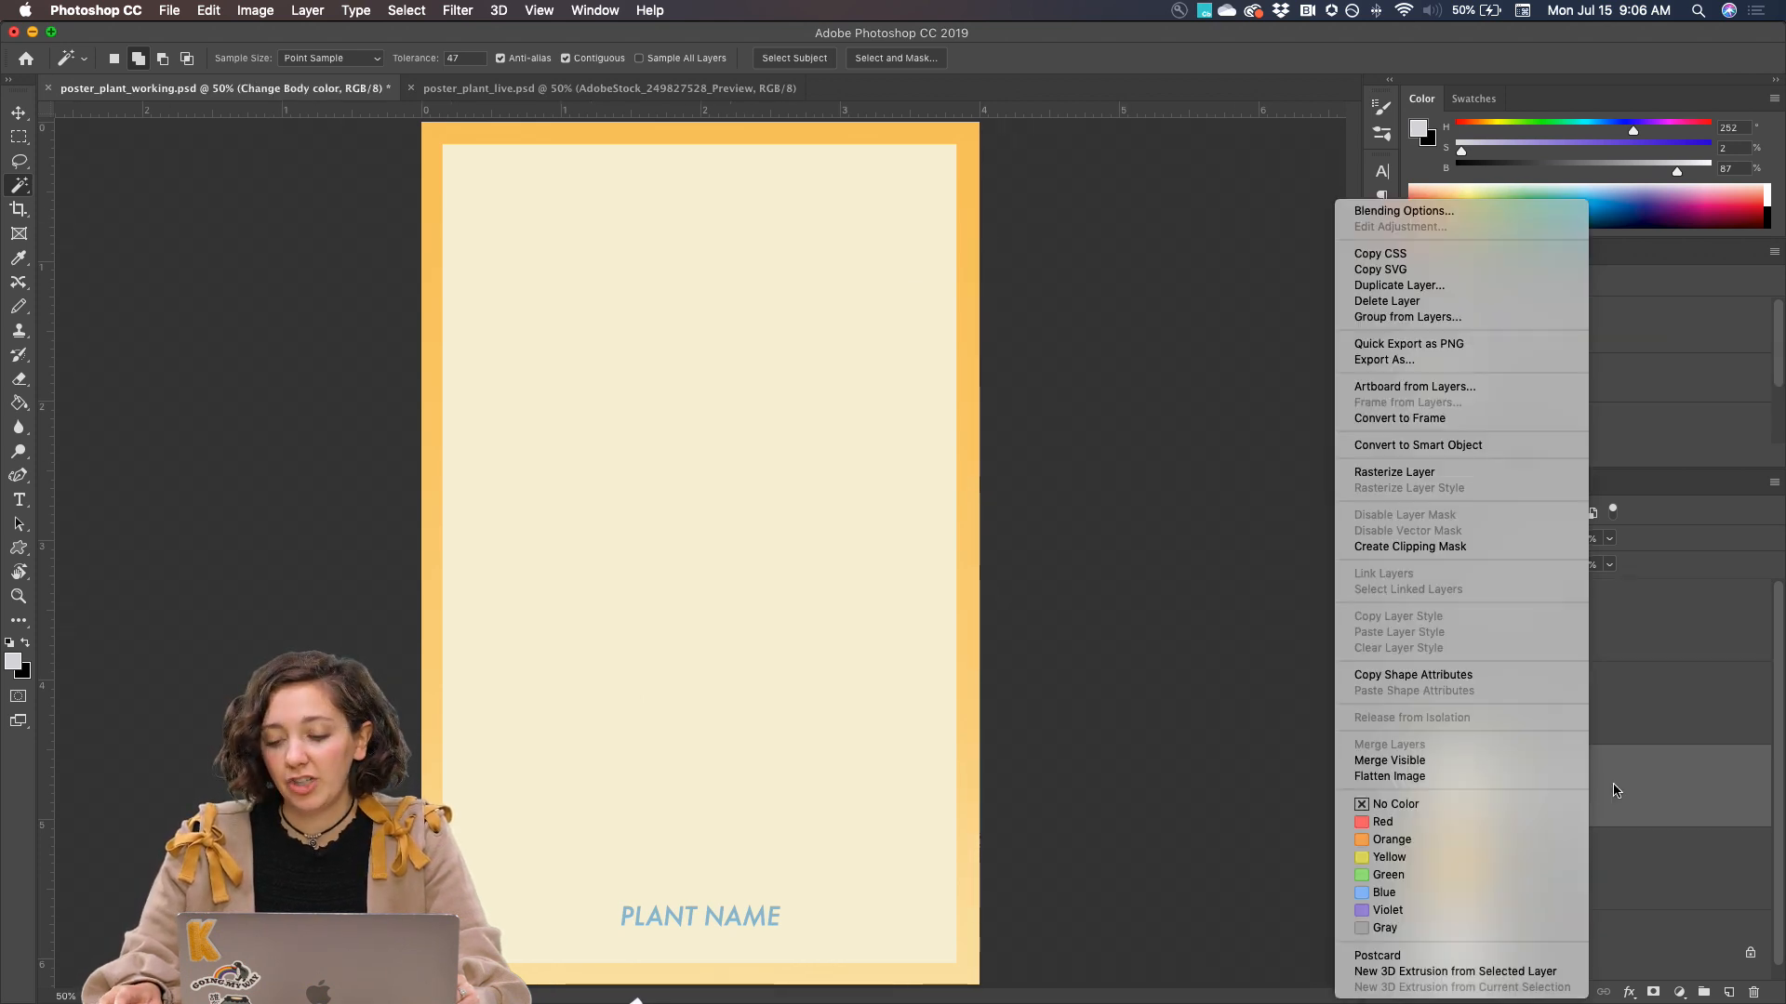
left_click(1614, 790)
left_click(1415, 788)
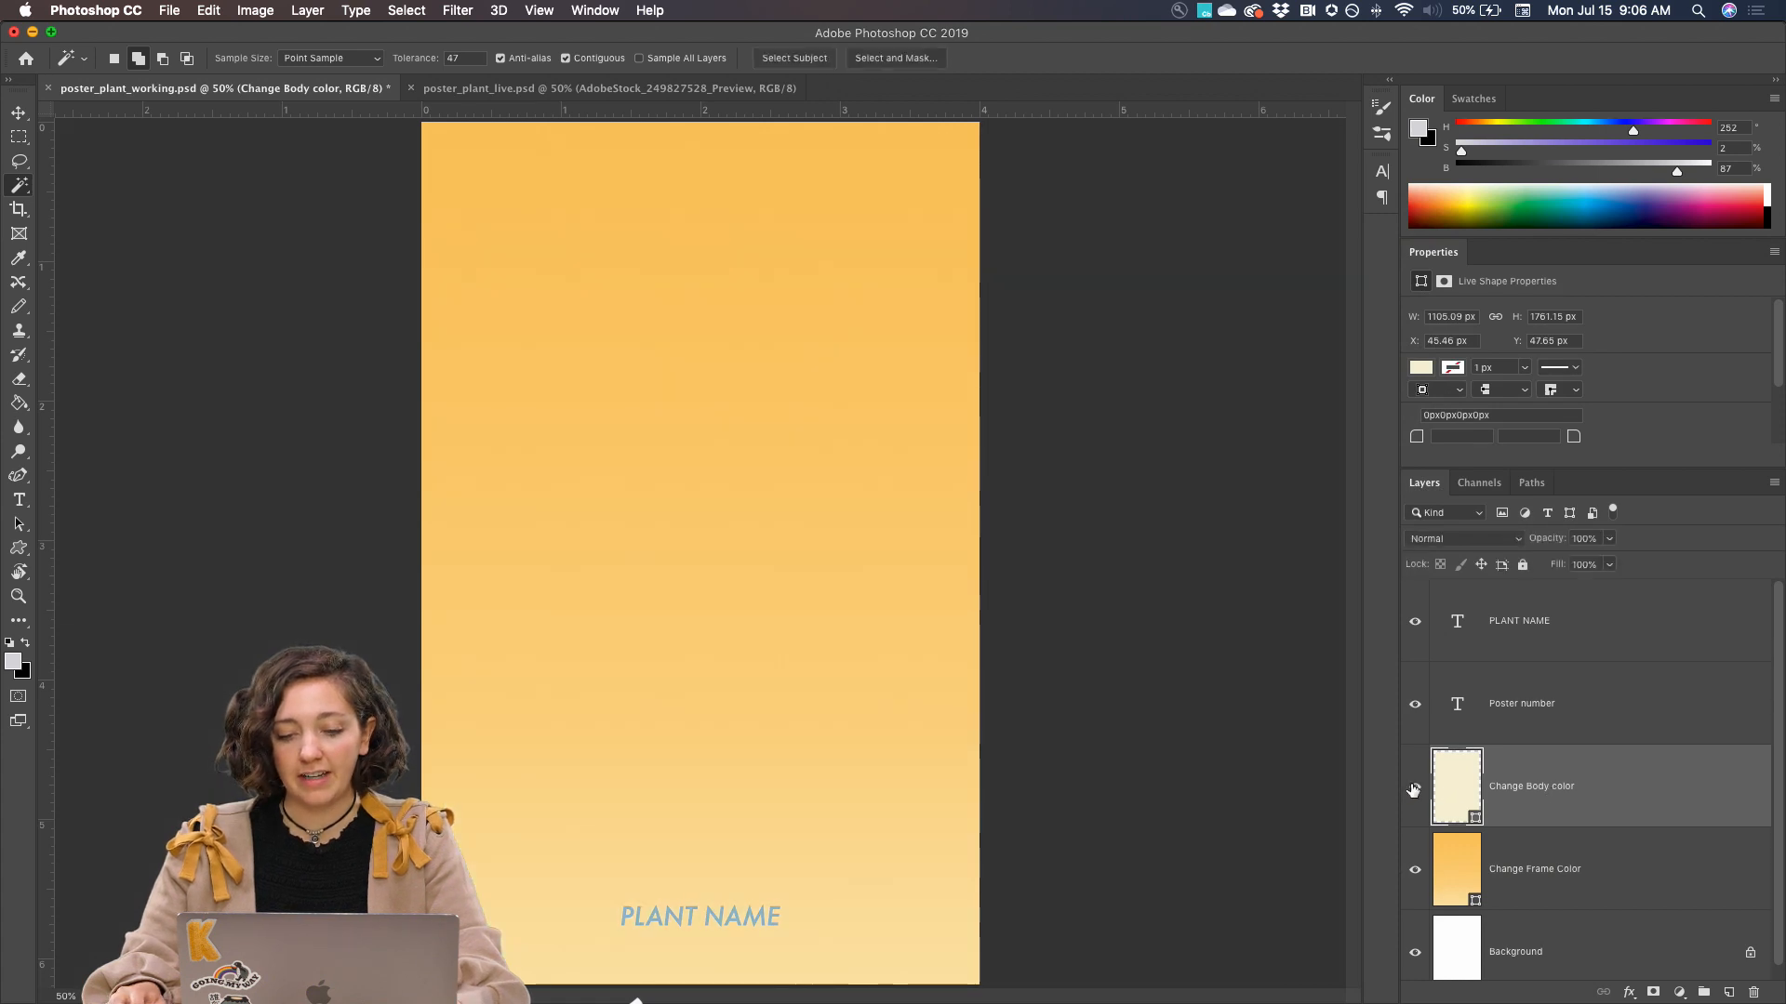
left_click(1414, 788)
right_click(1534, 791)
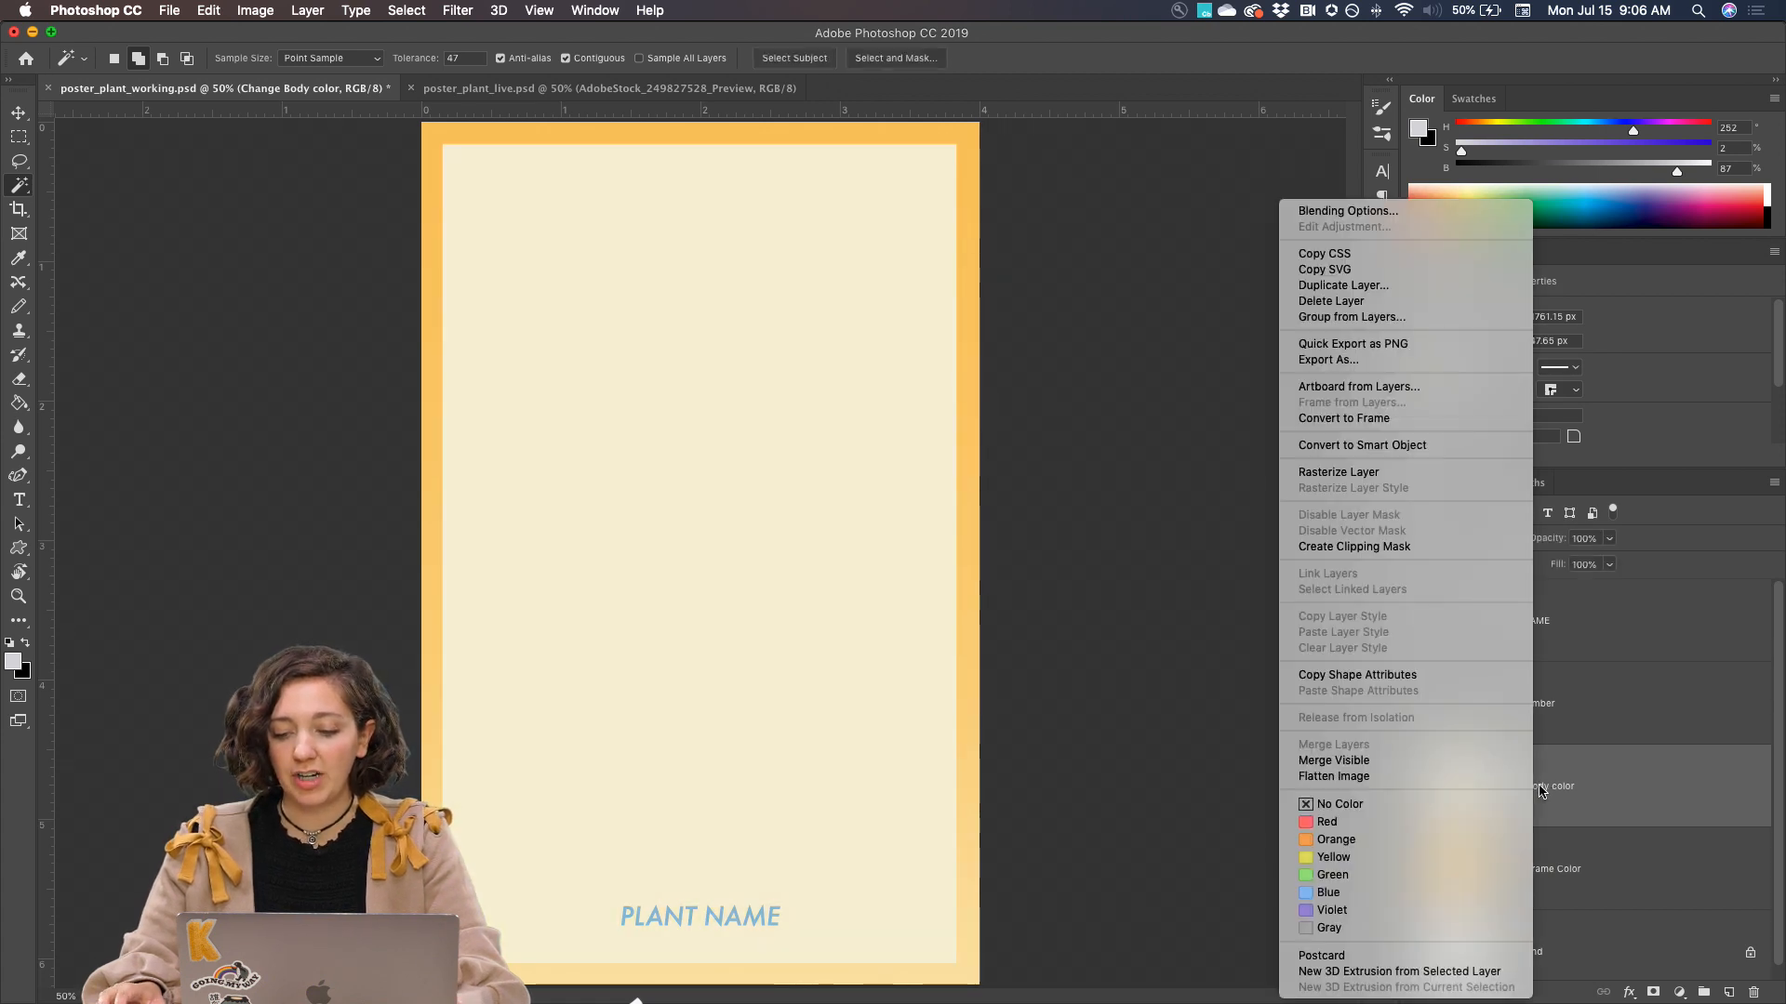
left_click(1410, 445)
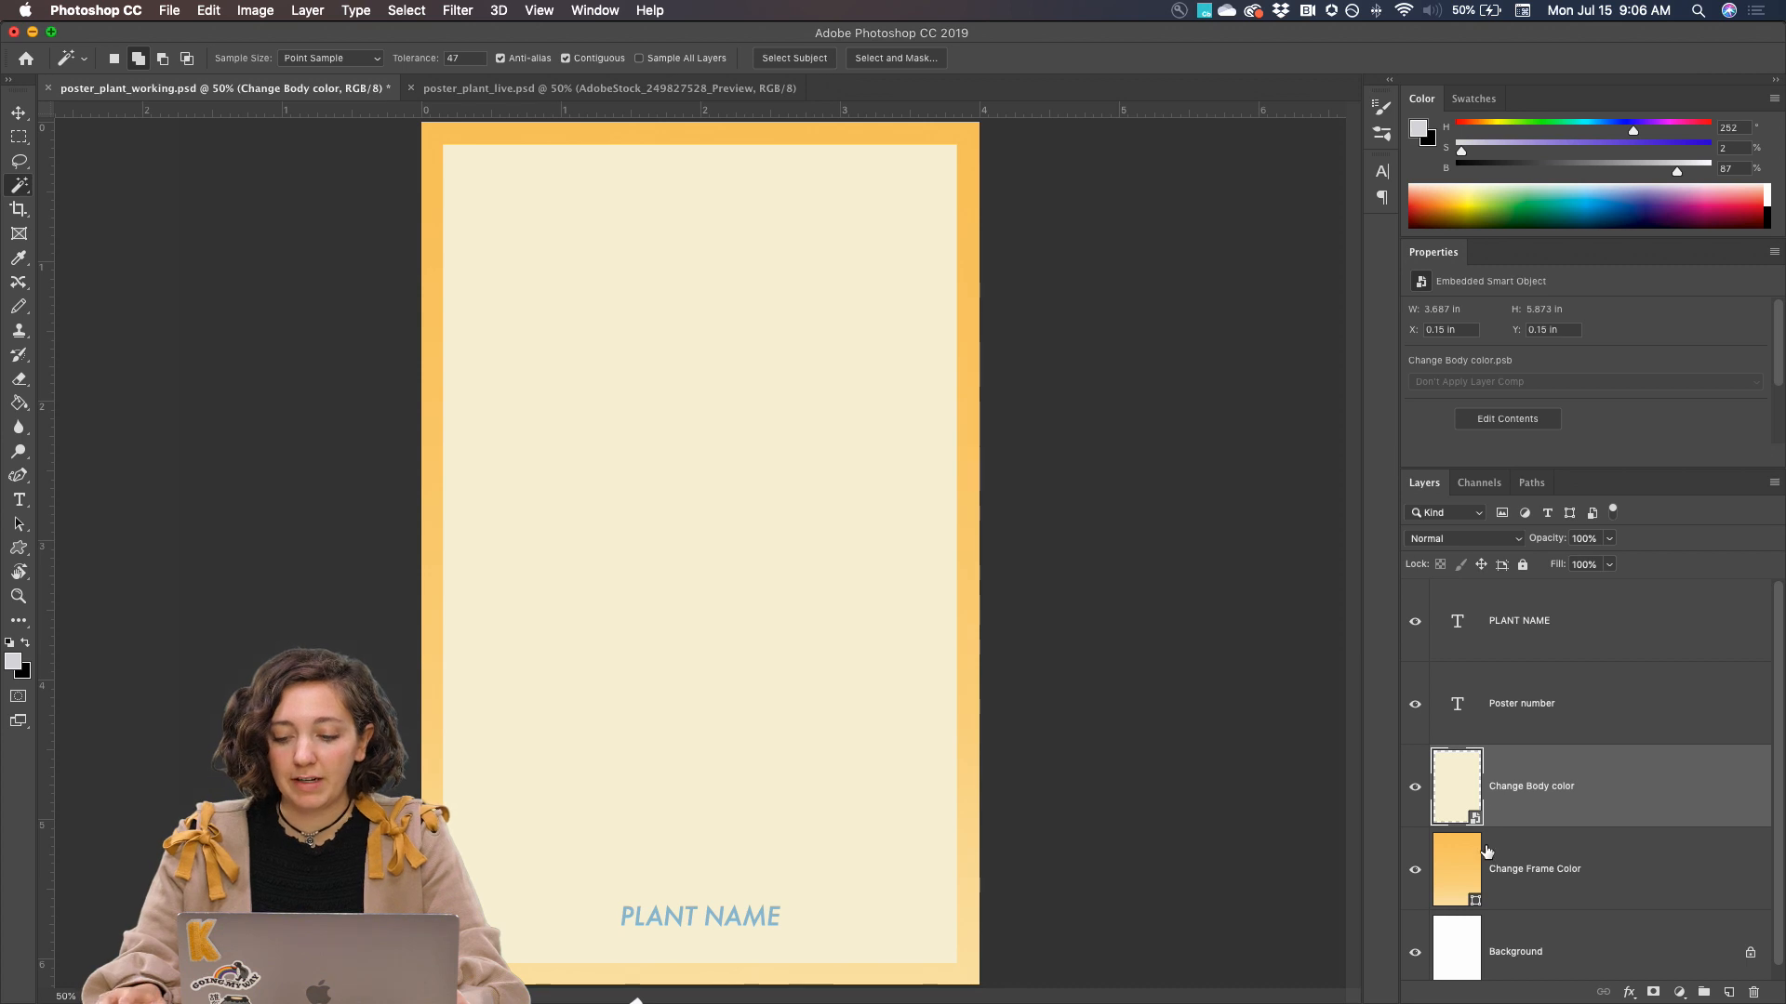
double_click(1469, 797)
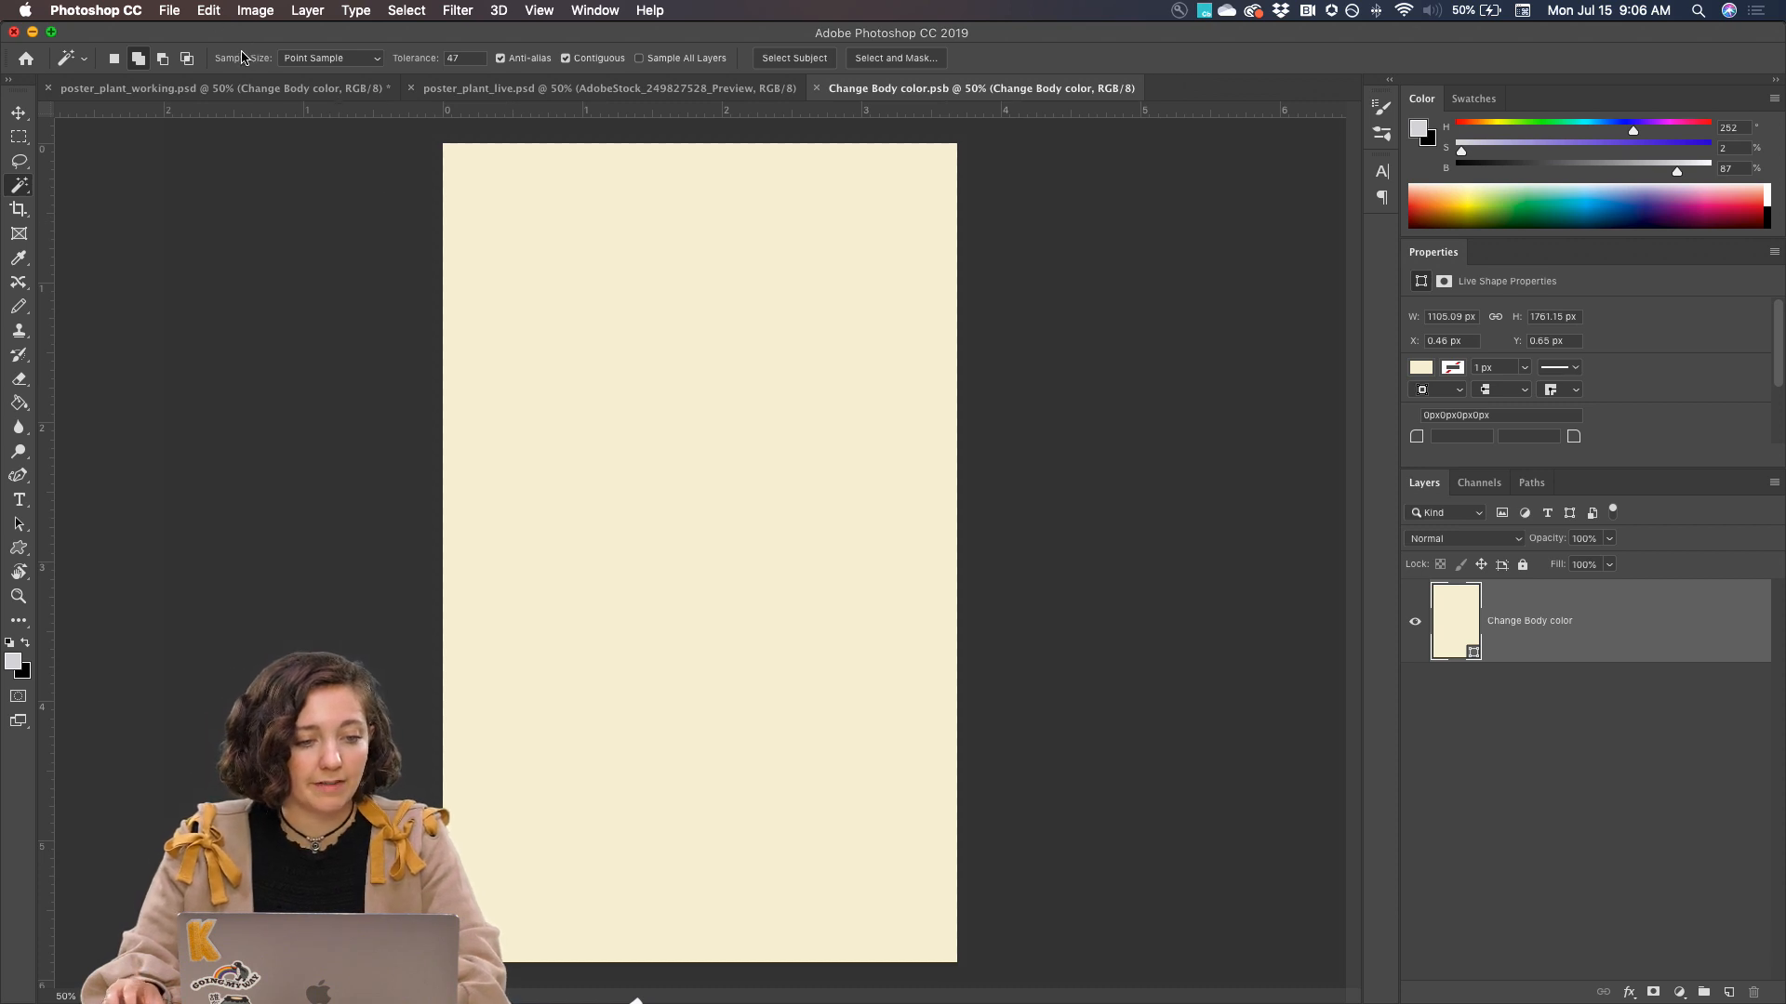
On a new layer, draw a zigzag stroke about 1.92 by 3.83 in with the Pencil tool at 9% brightness
key("b")
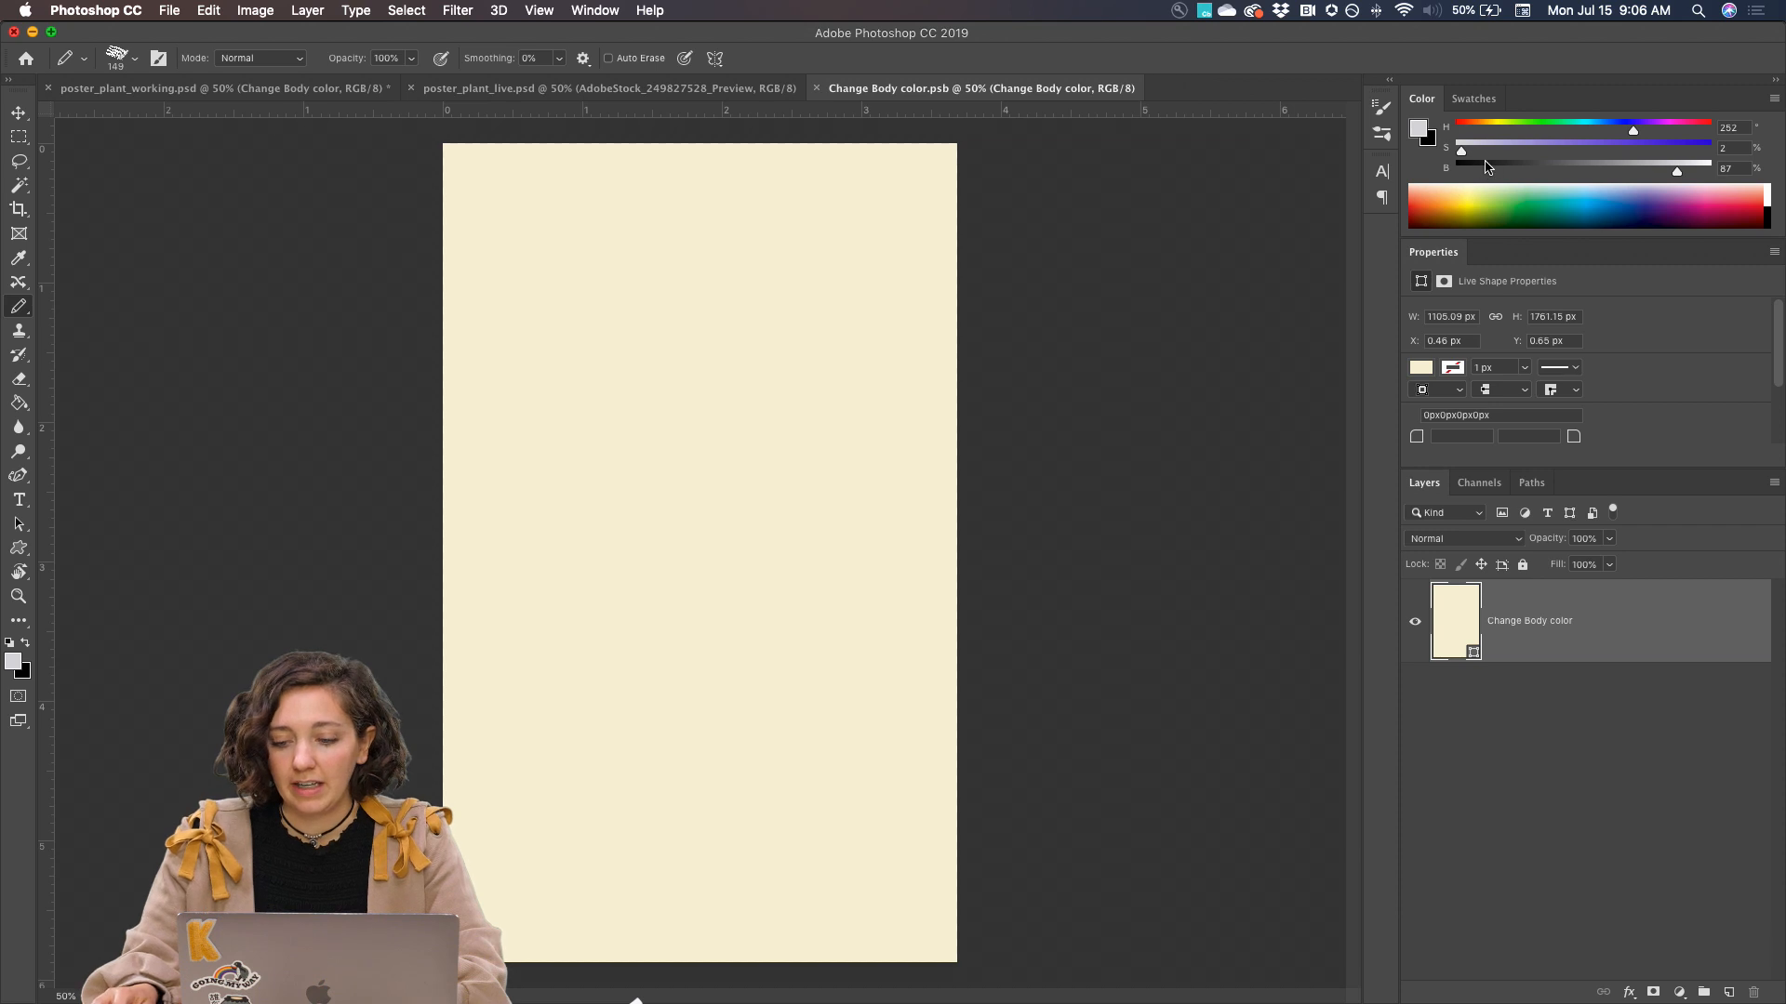
left_click(1725, 994)
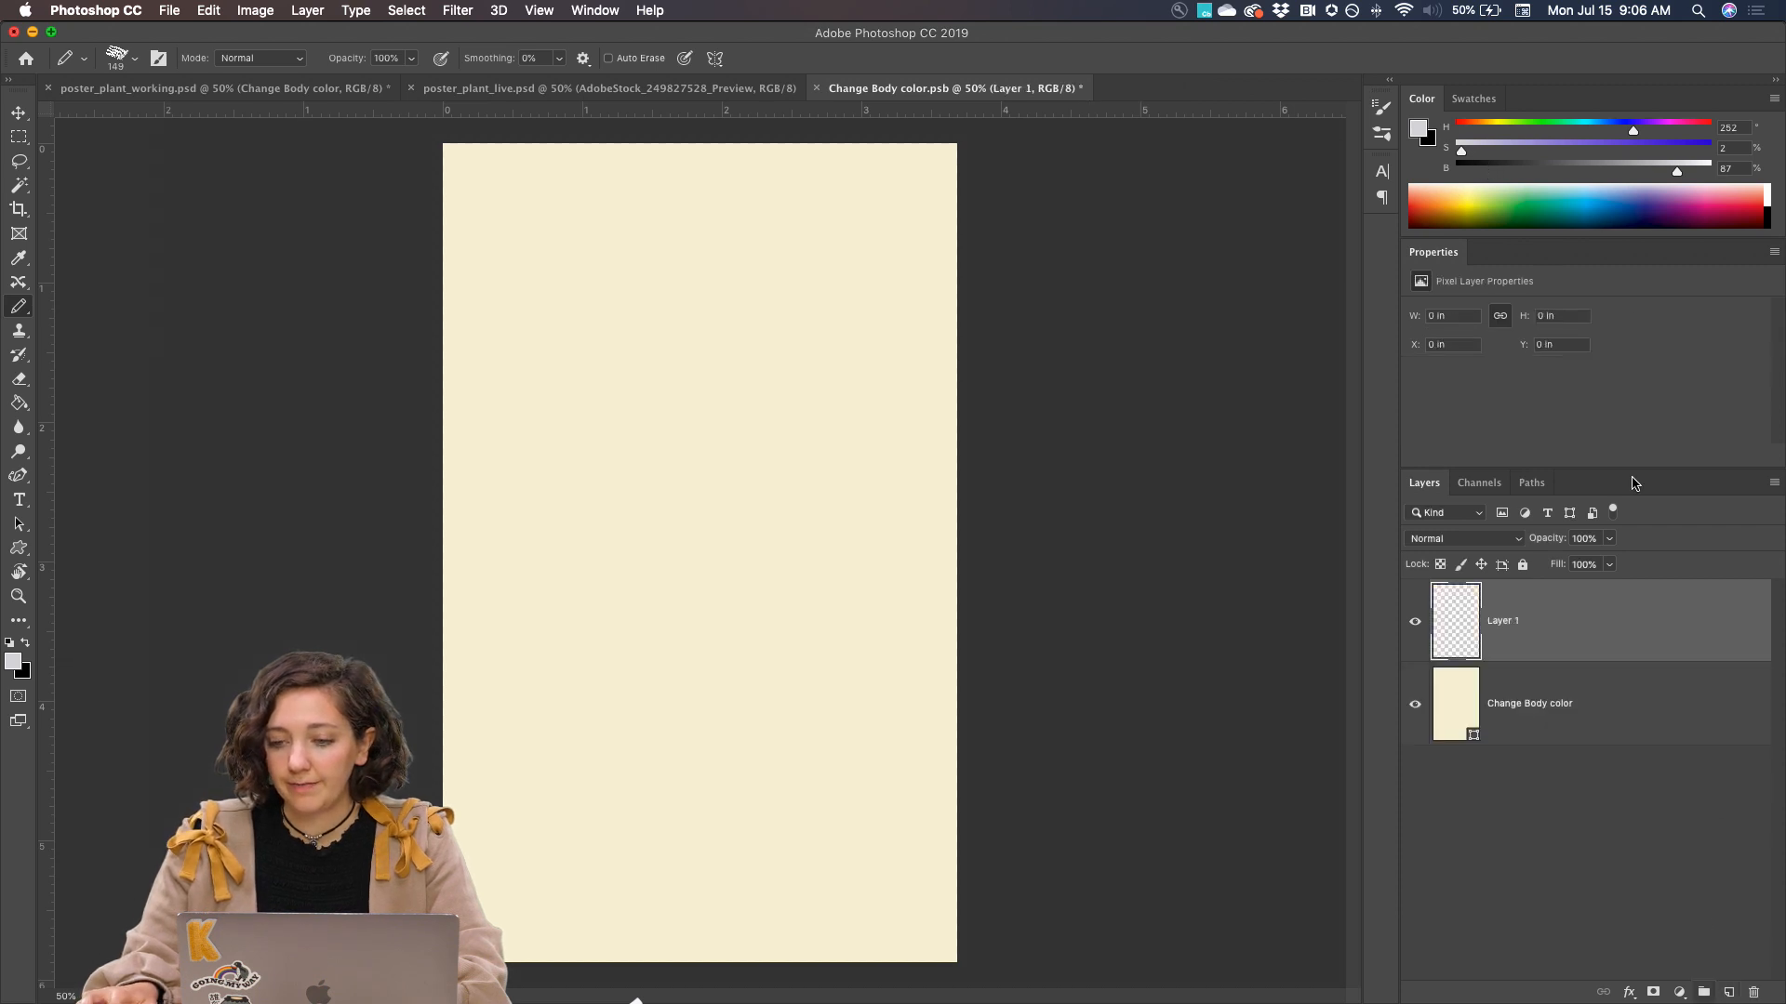
left_click(1479, 170)
left_click_drag(586, 264, 815, 296)
mouse_move(790, 361)
left_mouse_down()
mouse_move(694, 478)
mouse_move(743, 731)
mouse_move(580, 770)
left_mouse_up()
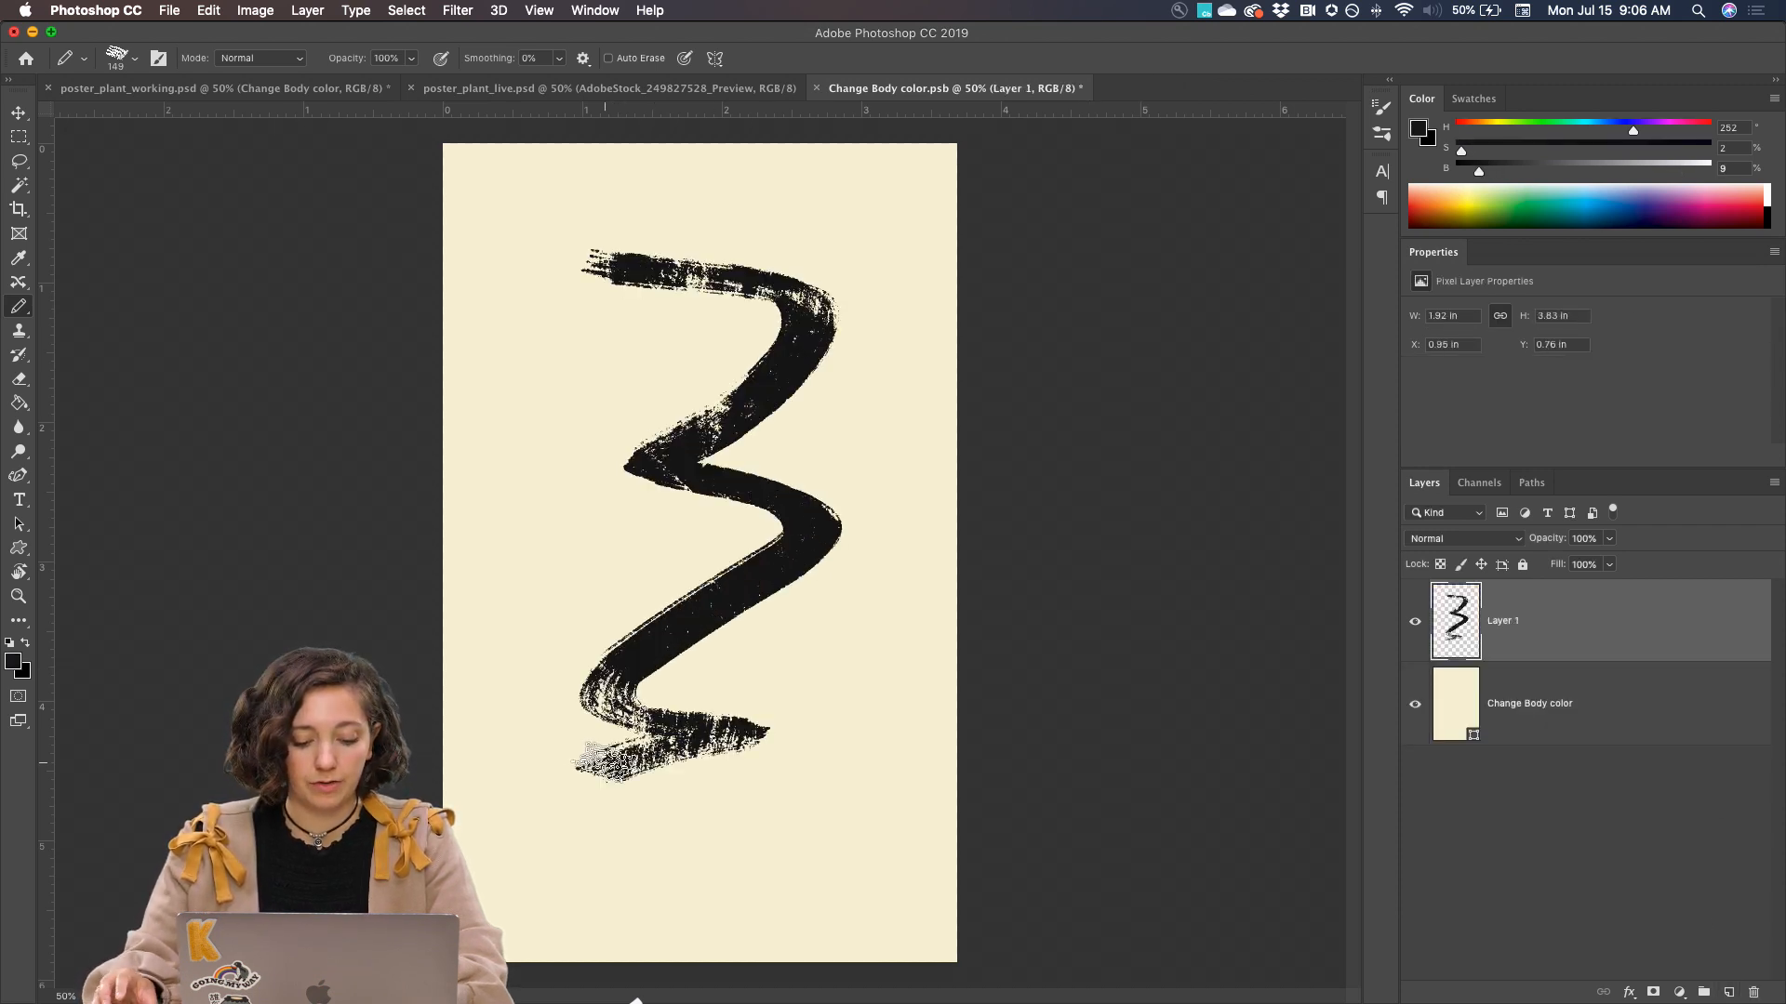
Save Change Body color.psb, view the poster_plant_working.psd document, and move it next to the Smart Object contents in the document order
key("super+s")
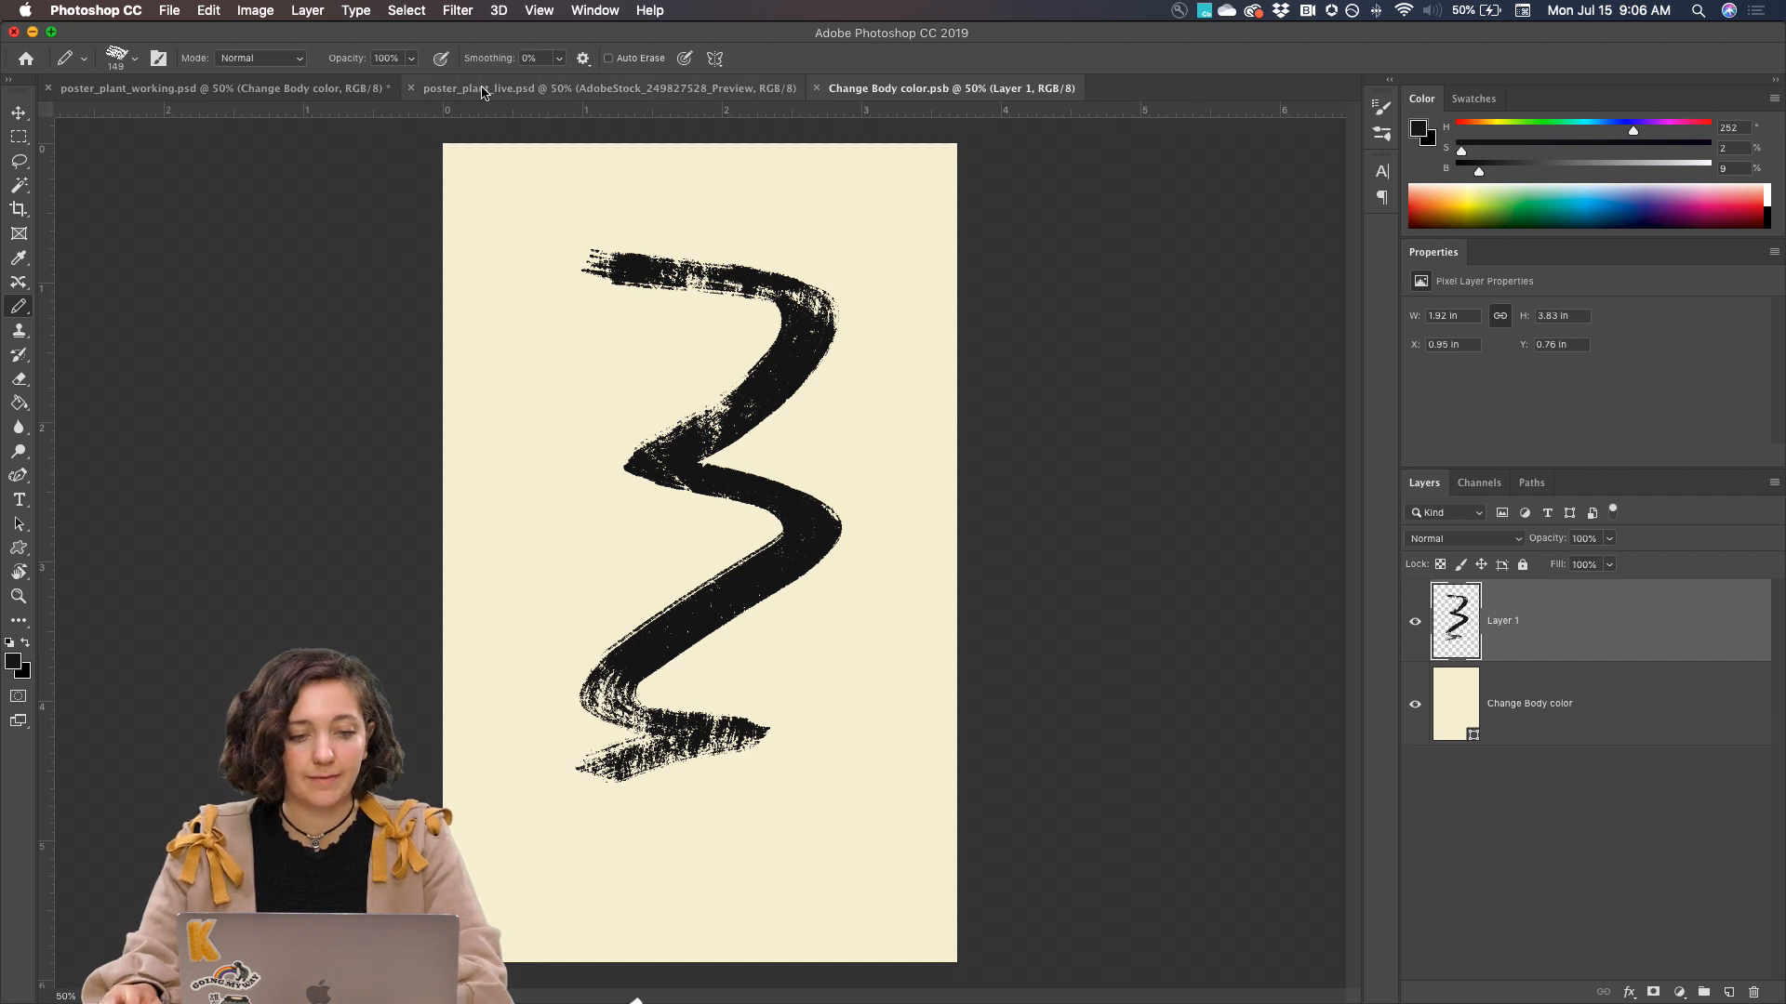
left_click(502, 89)
left_click(270, 94)
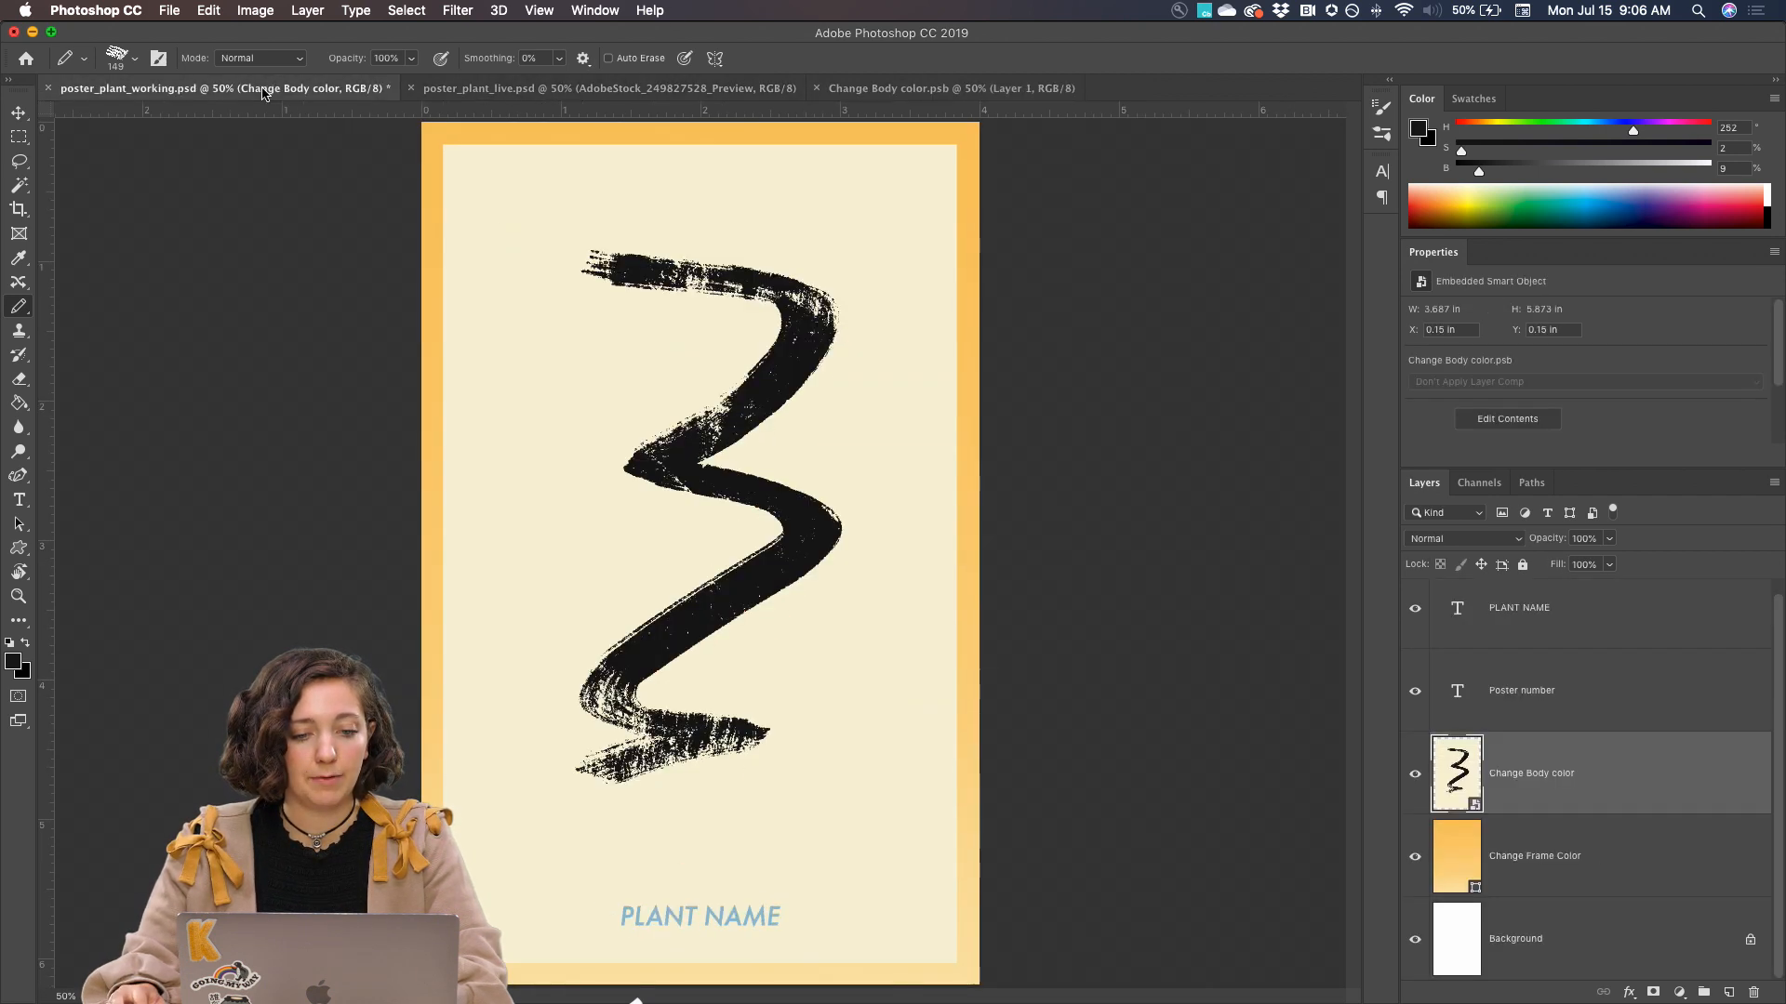
left_click_drag(270, 94, 715, 95)
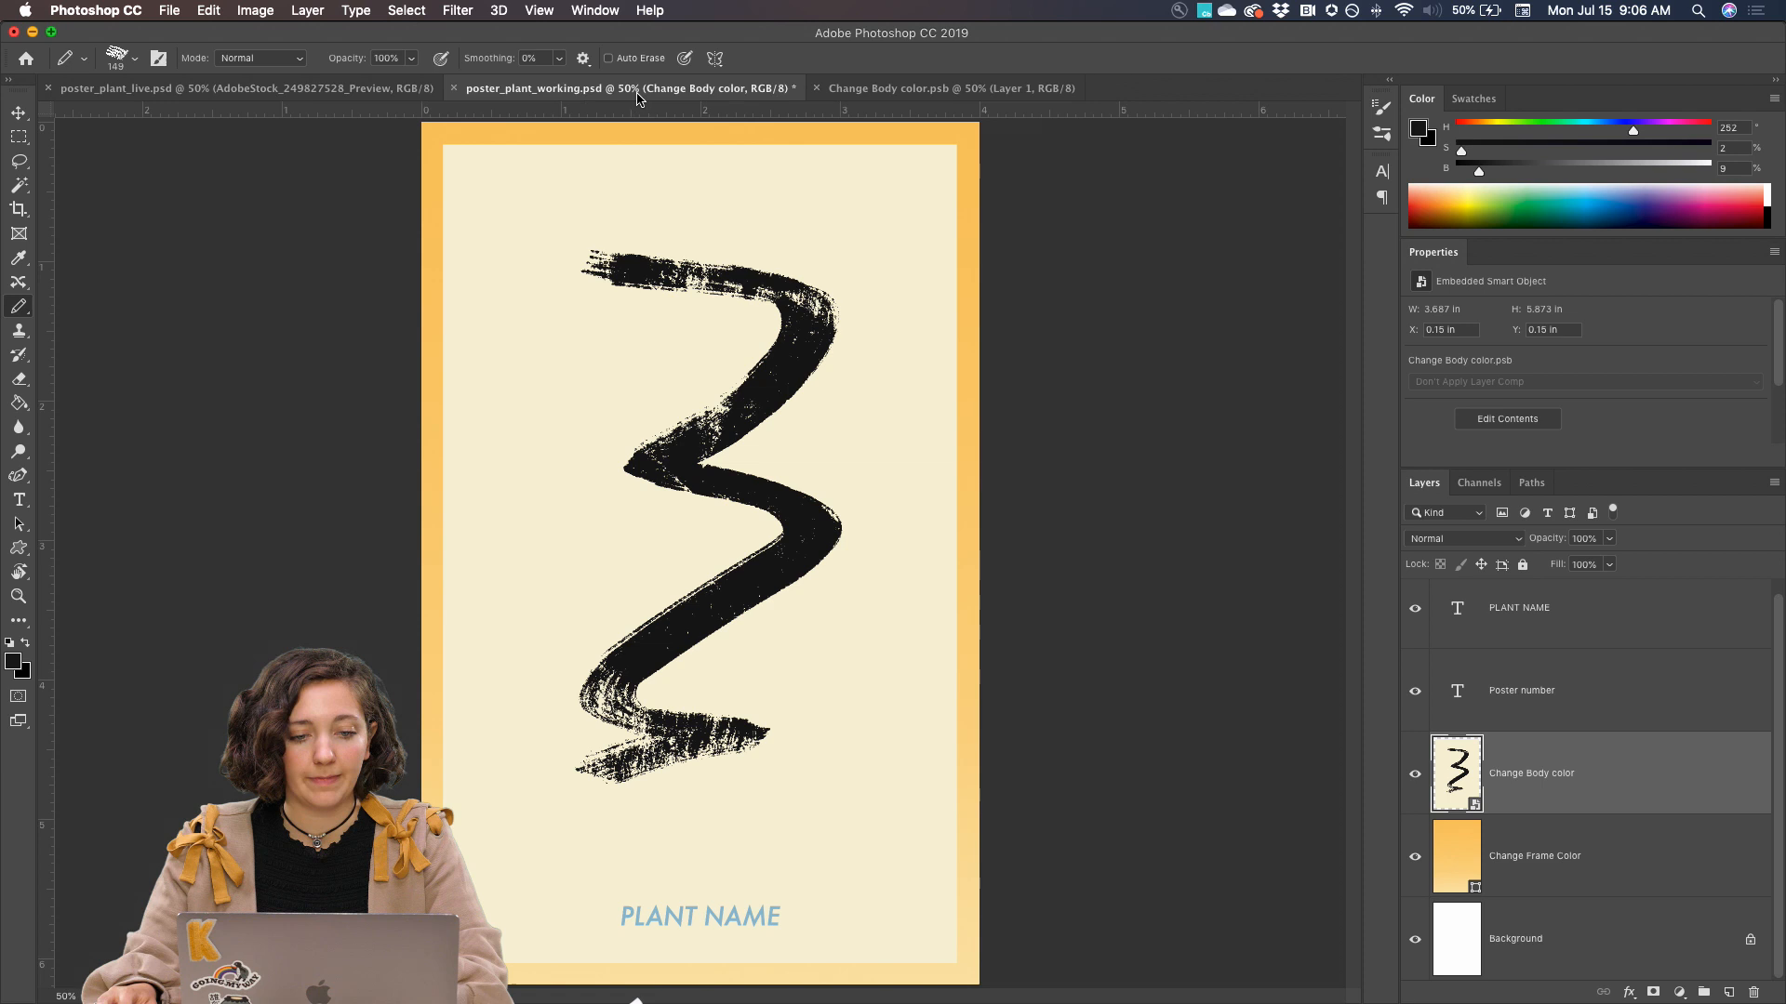
Delete the zigzag layer from Change Body color.psb, save it, and check the poster in poster_plant_working.psd
left_click(913, 91)
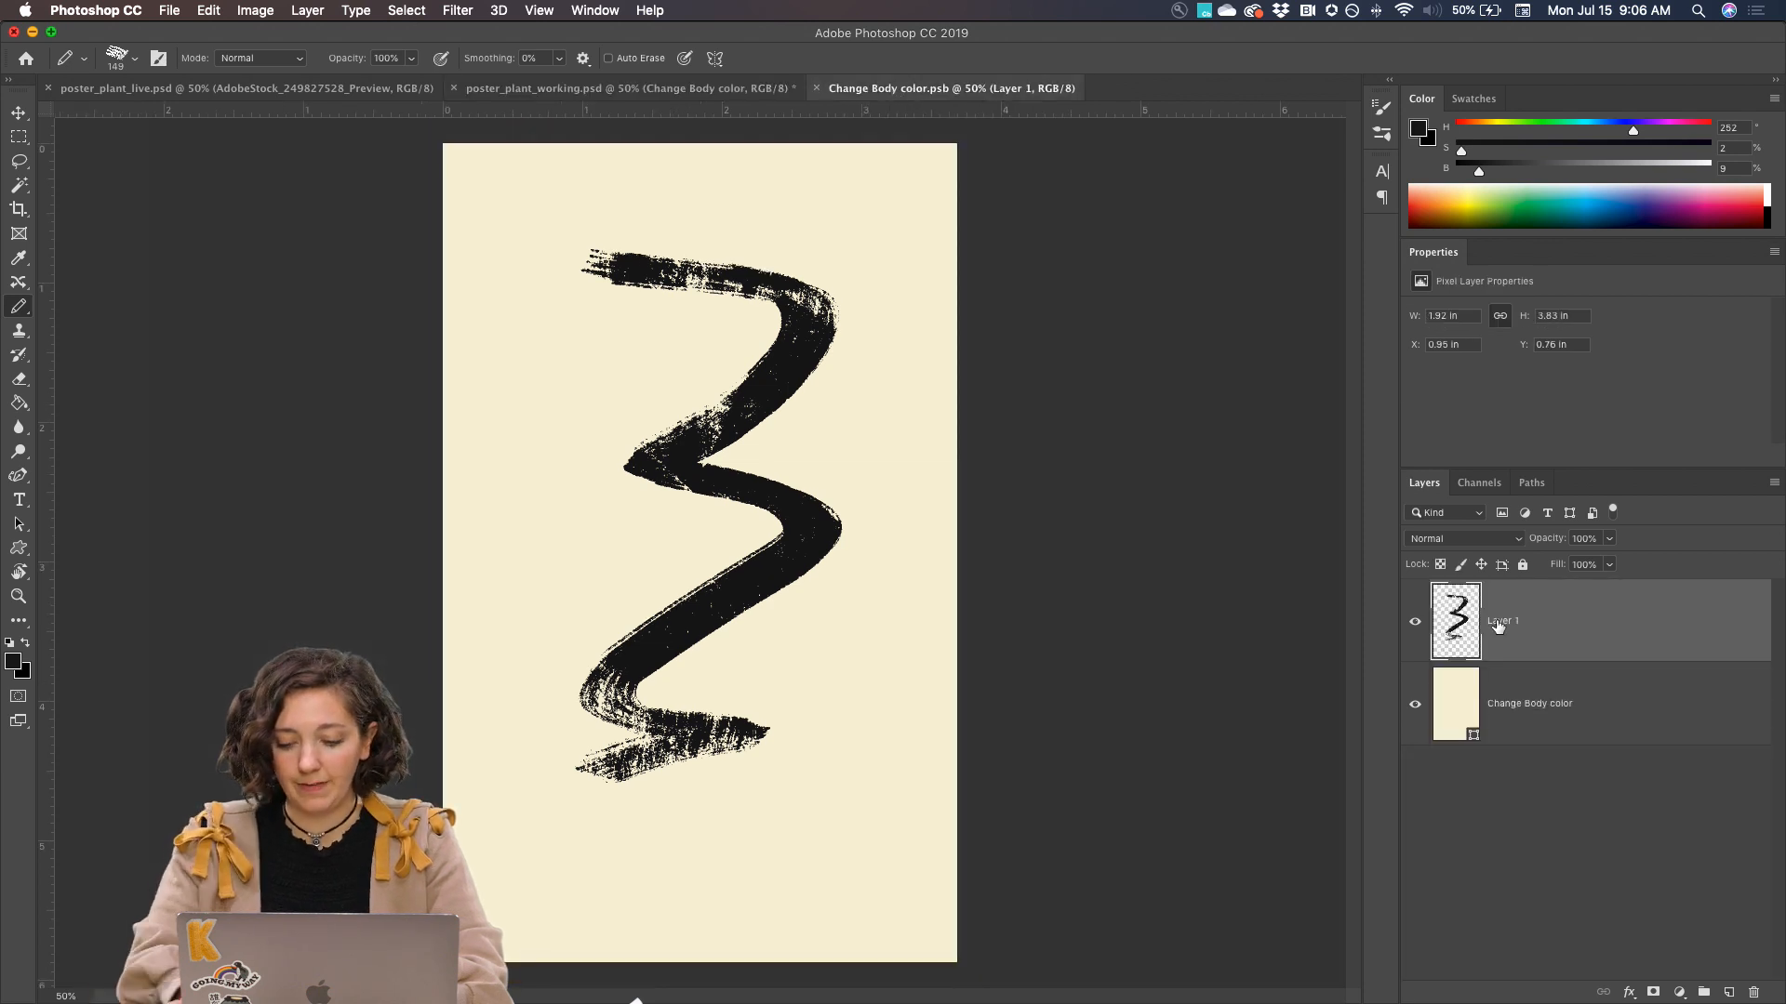
key("Delete")
key("super+s")
left_click(630, 91)
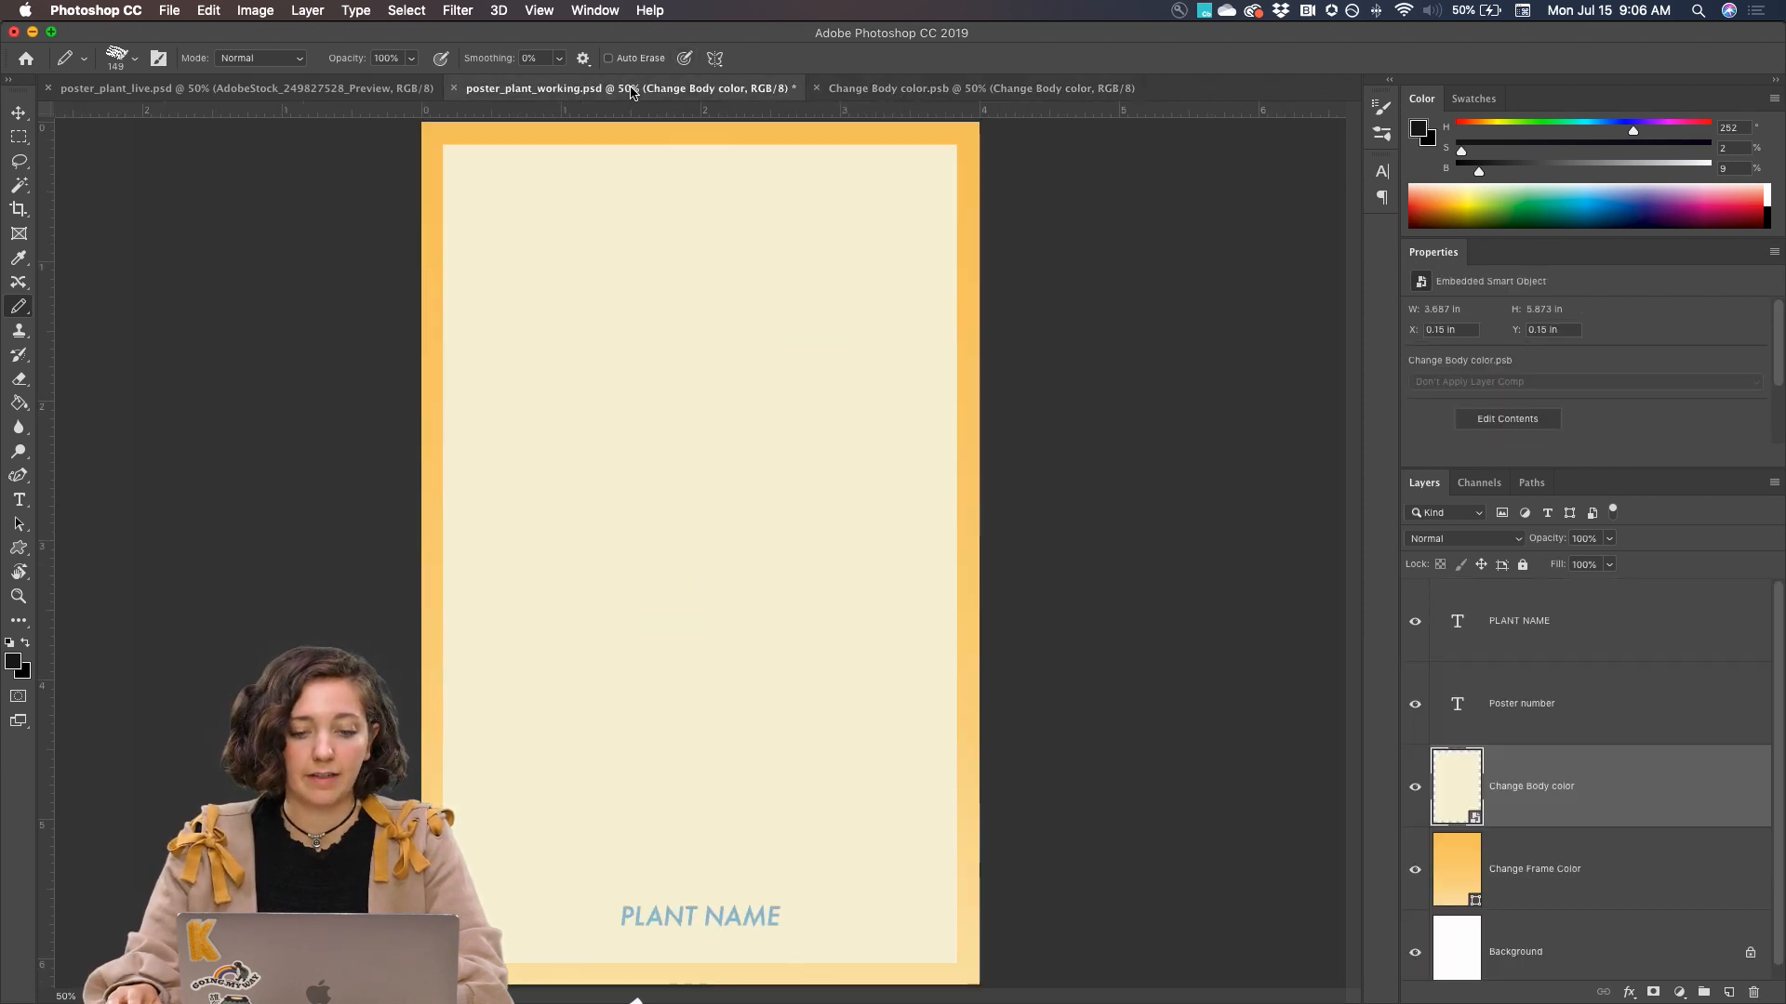
Place the pressed-plants image AdobeStock_104734915.jpeg as an embedded object in the Change Body color.psb document
left_click(1004, 89)
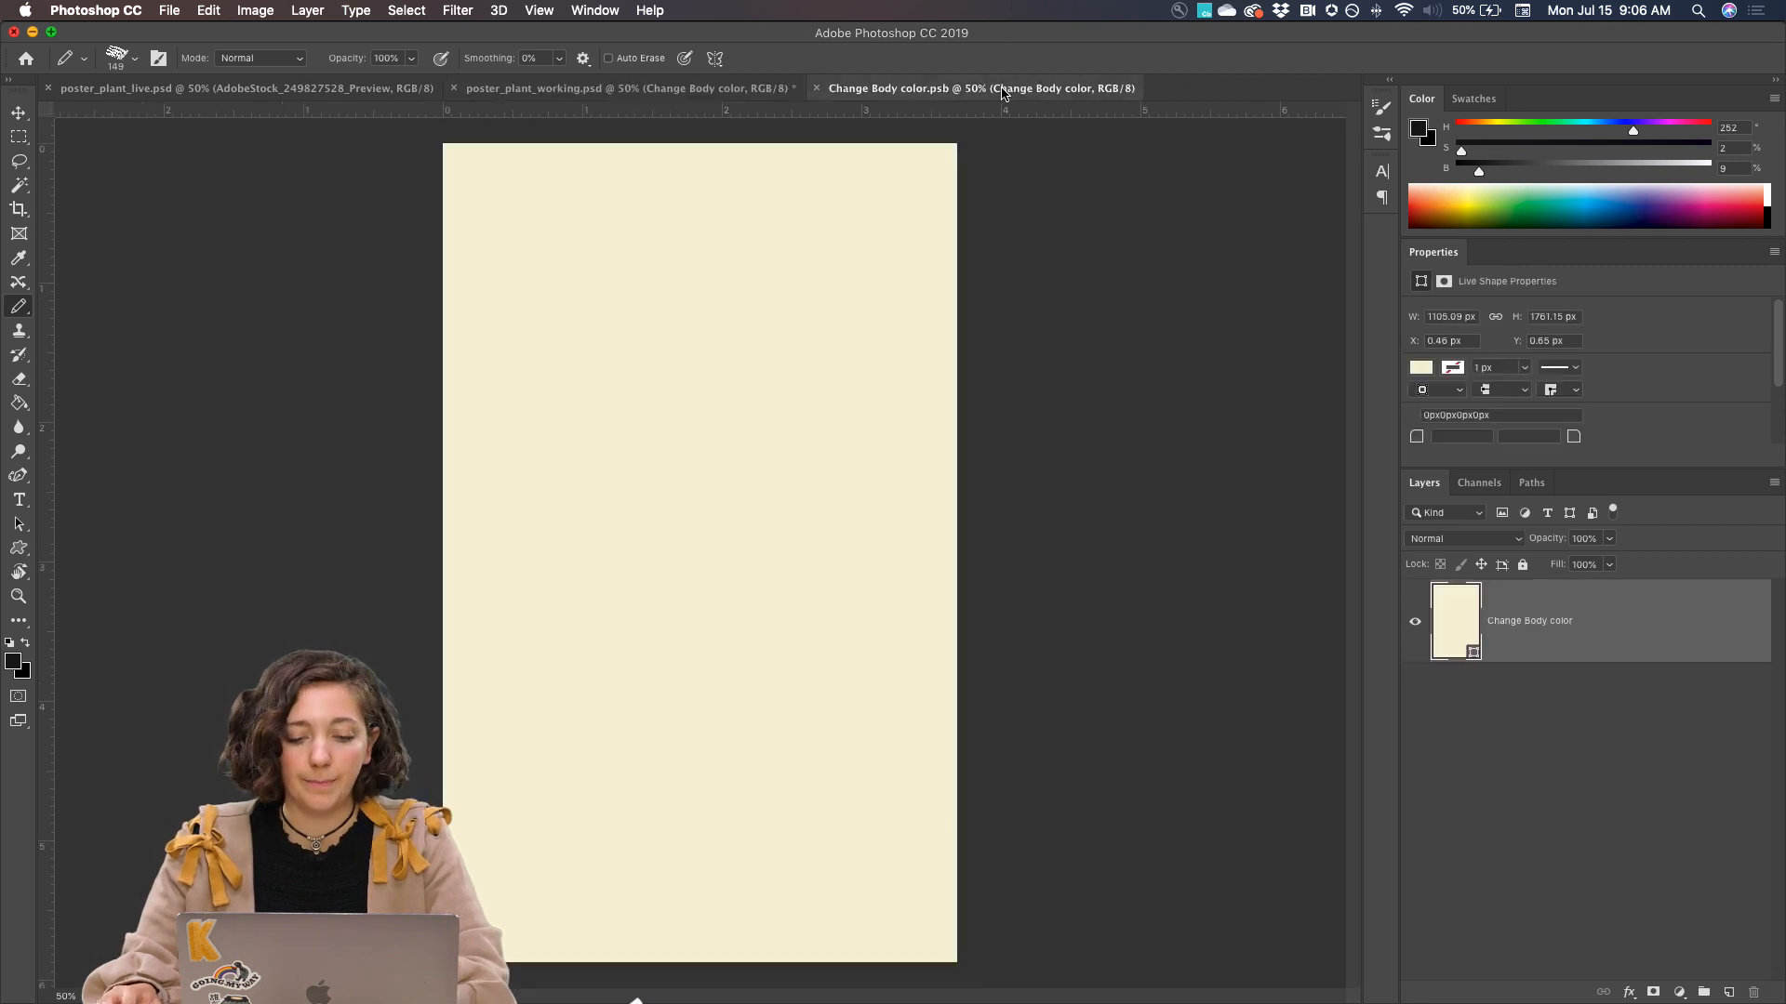
left_click(169, 11)
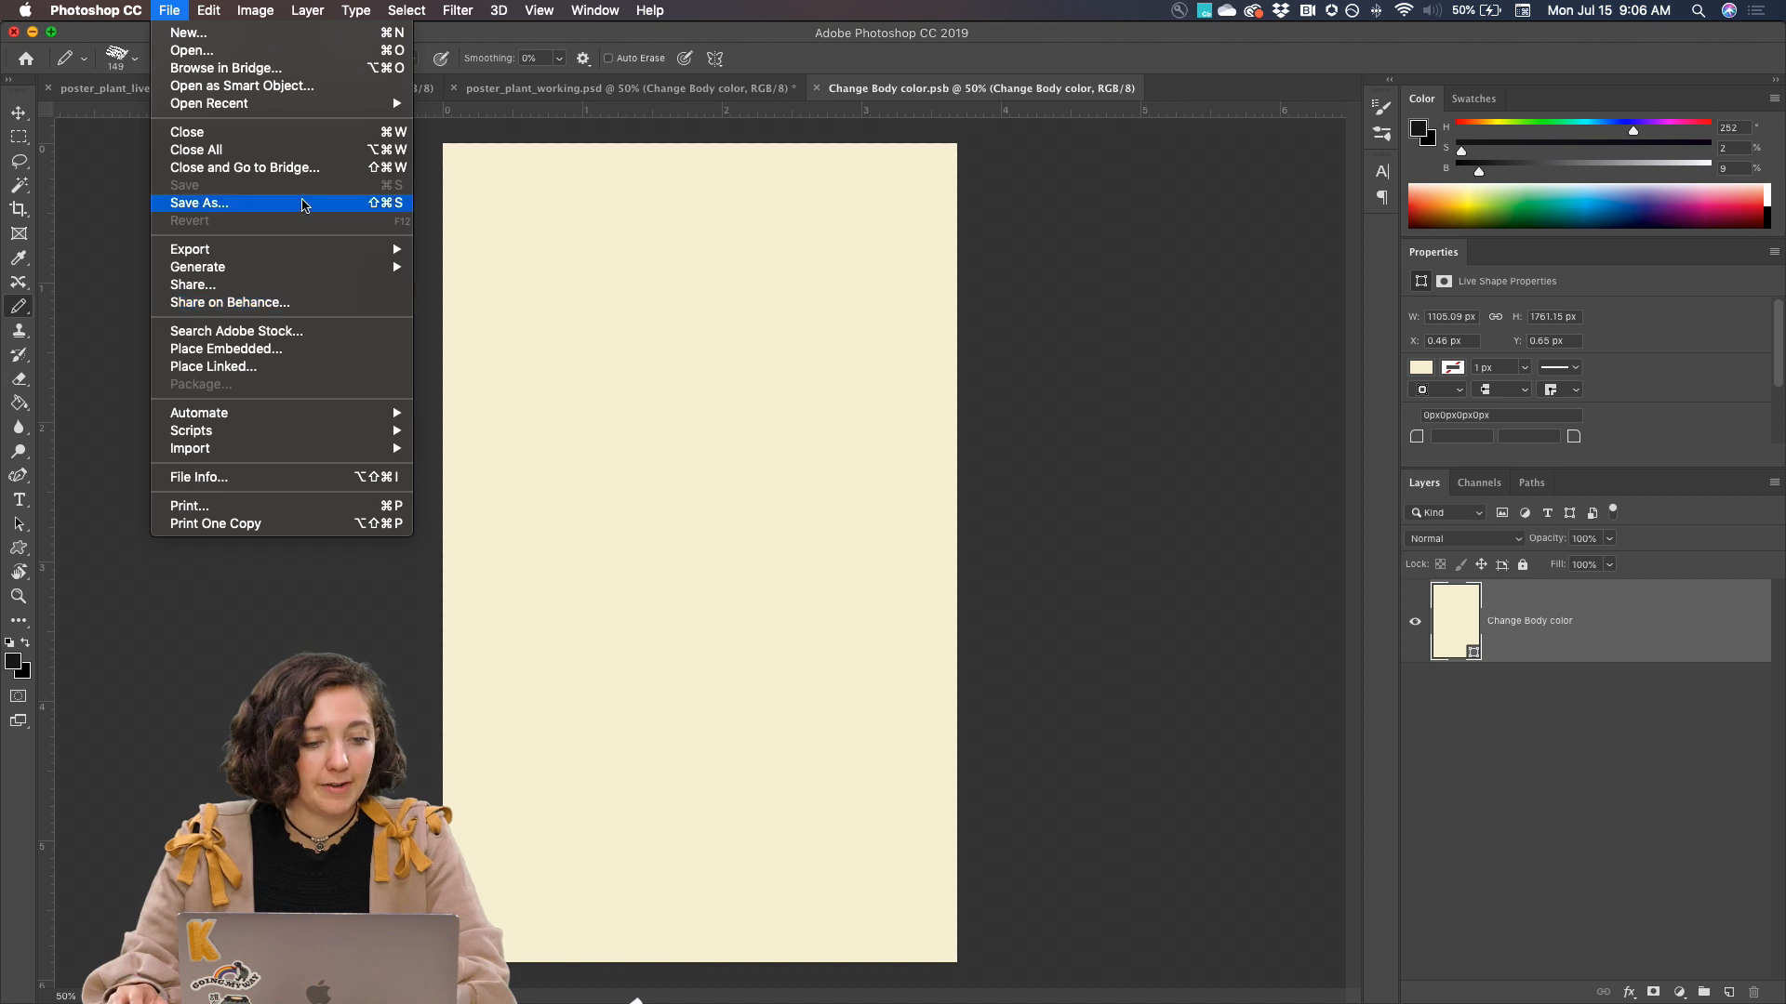
left_click(249, 351)
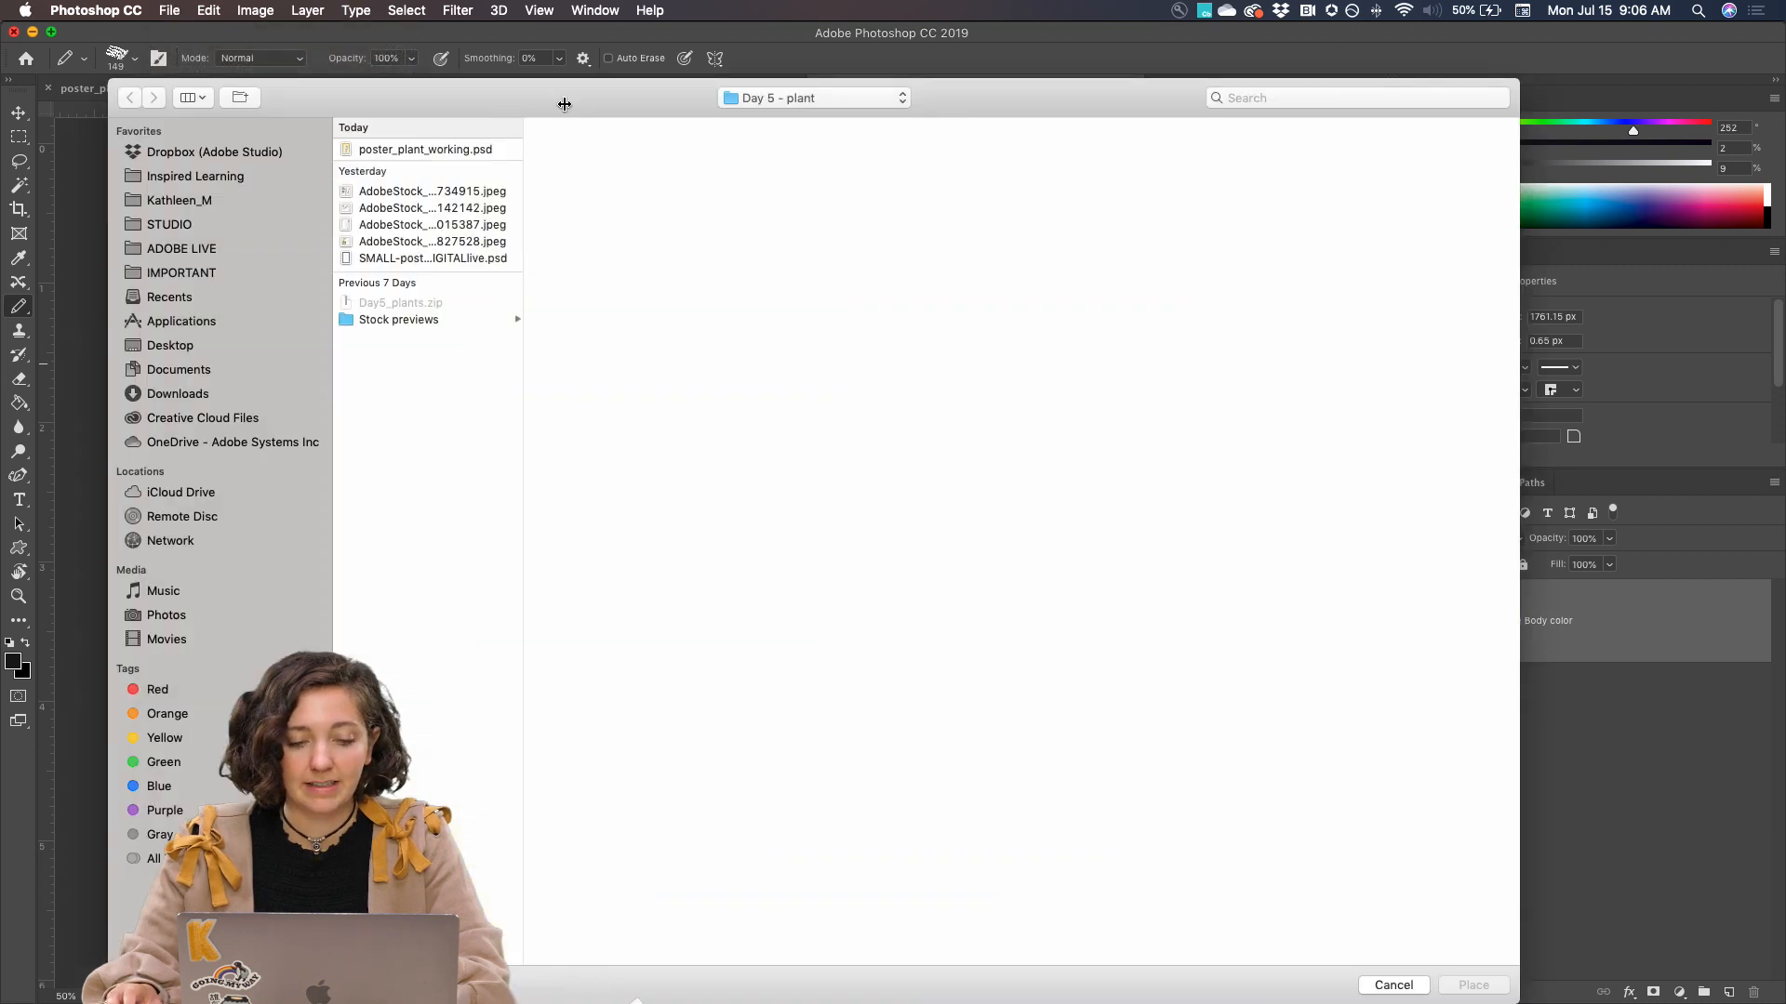
left_click(421, 193)
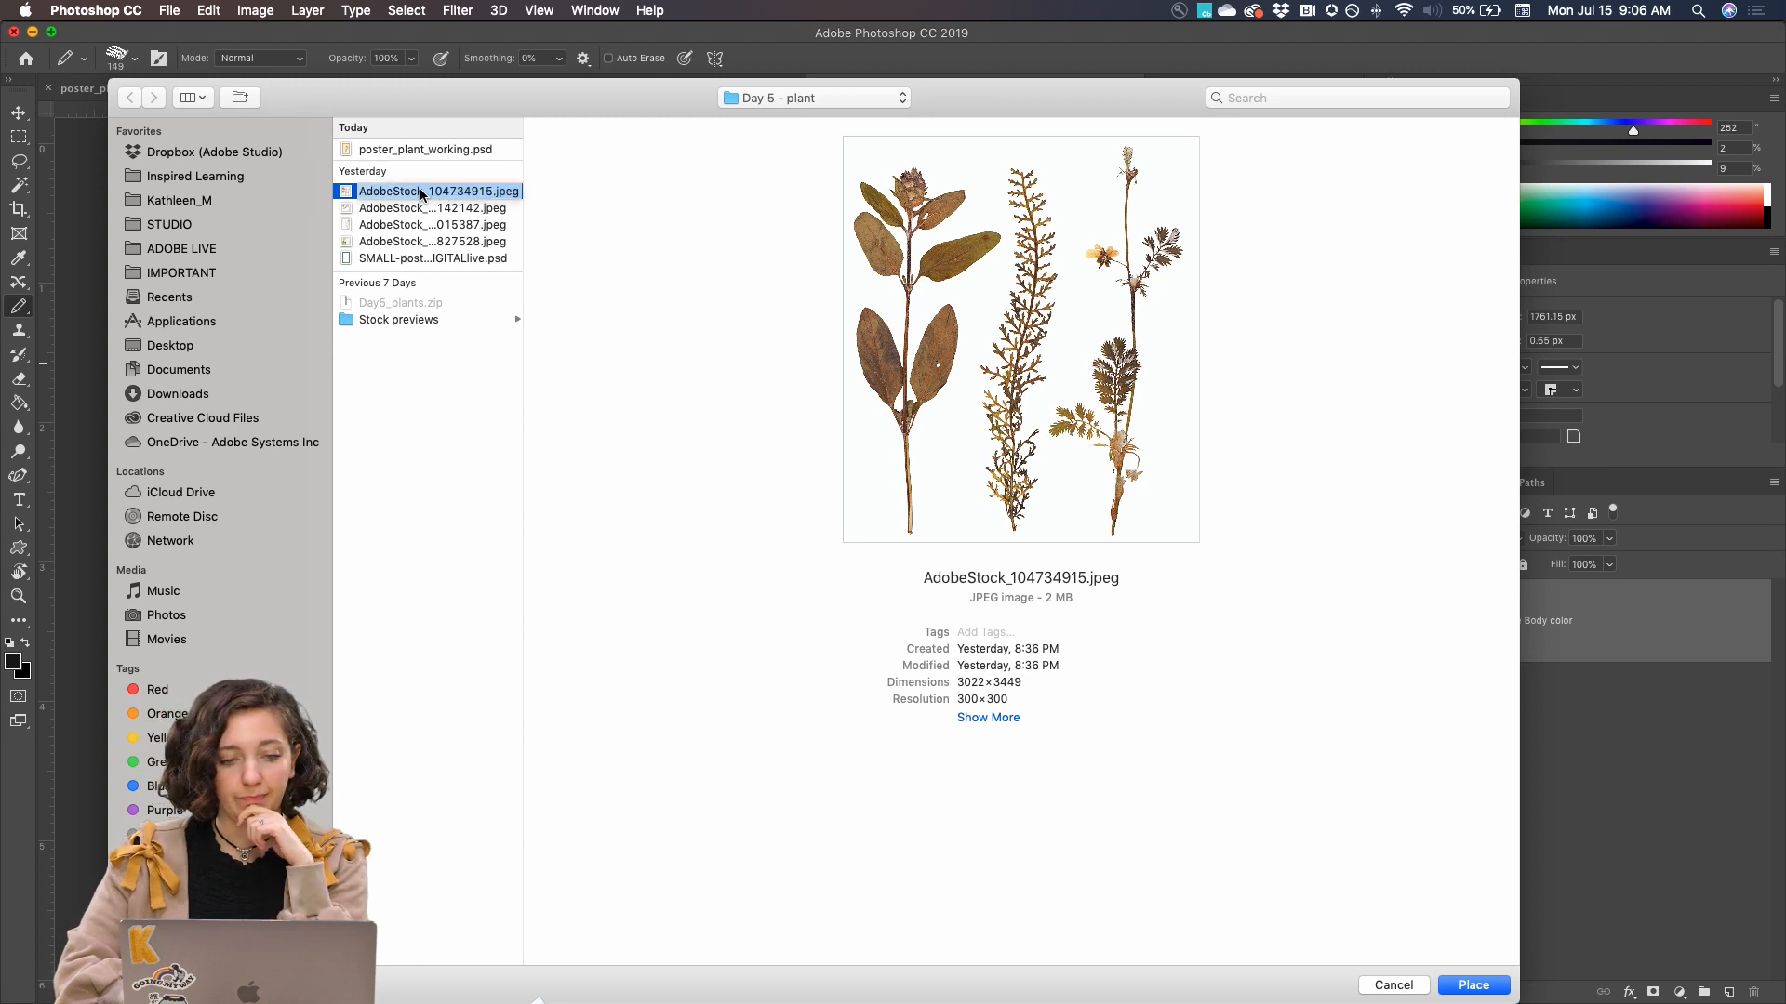
key("Down")
key("Up")
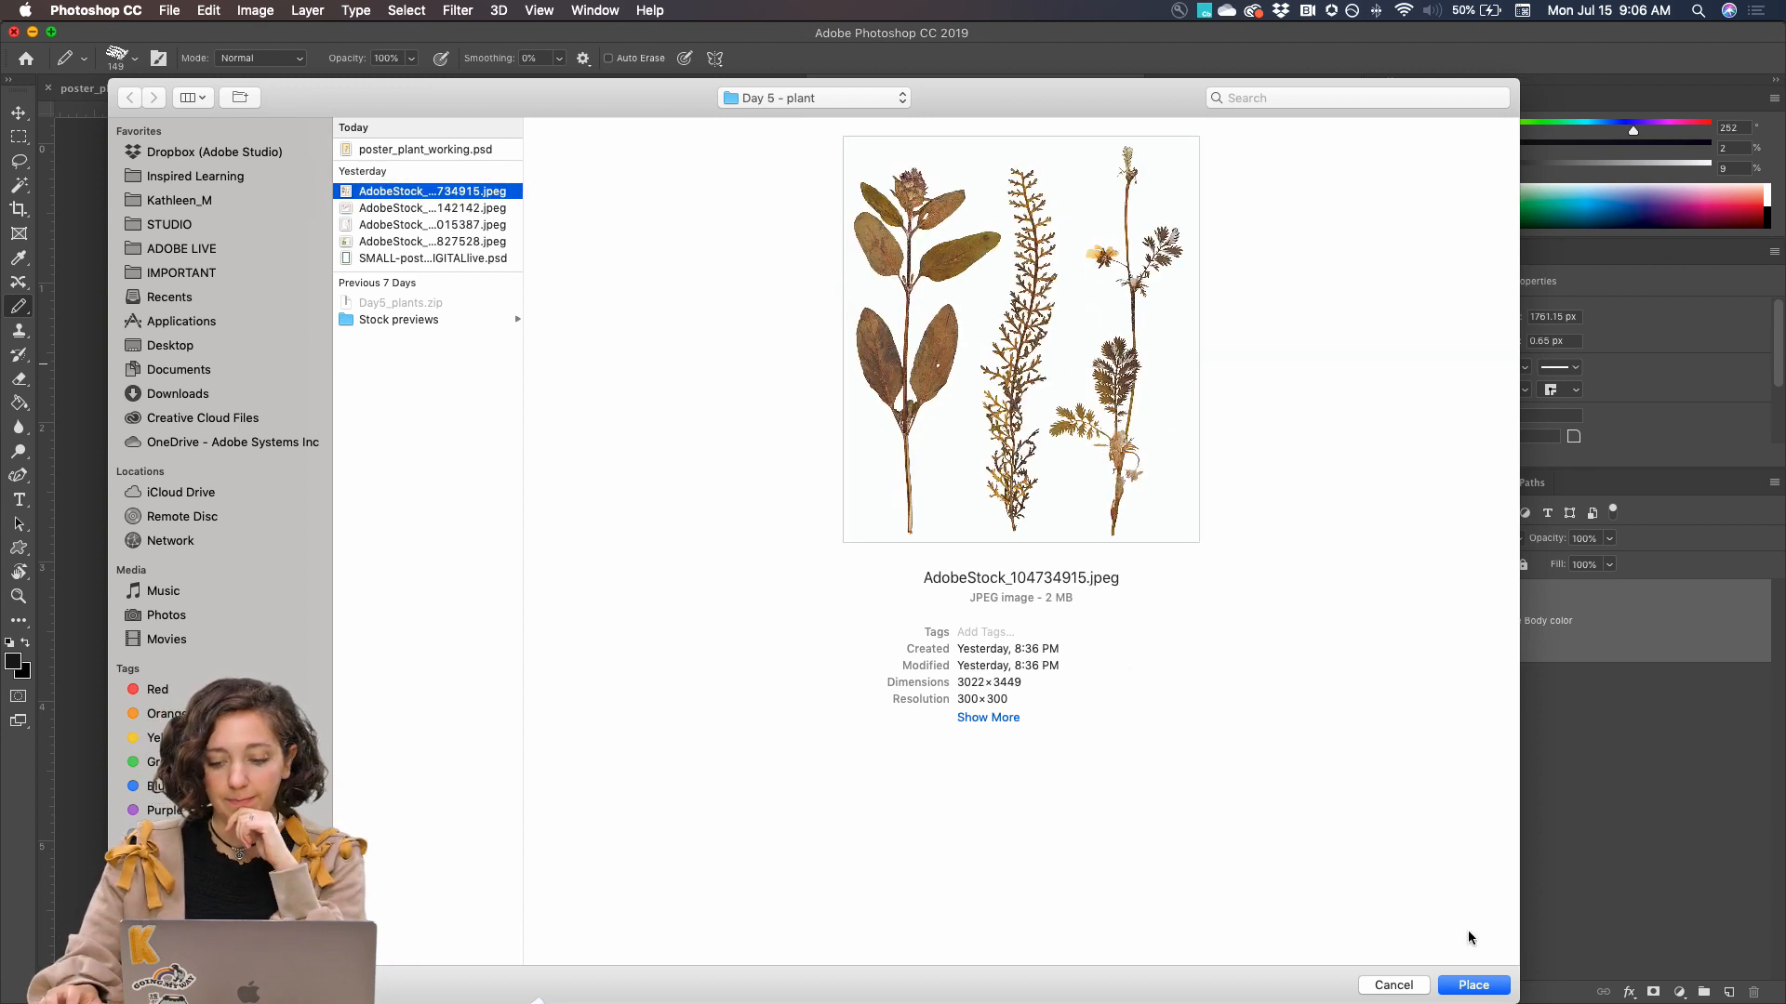
left_click(1477, 988)
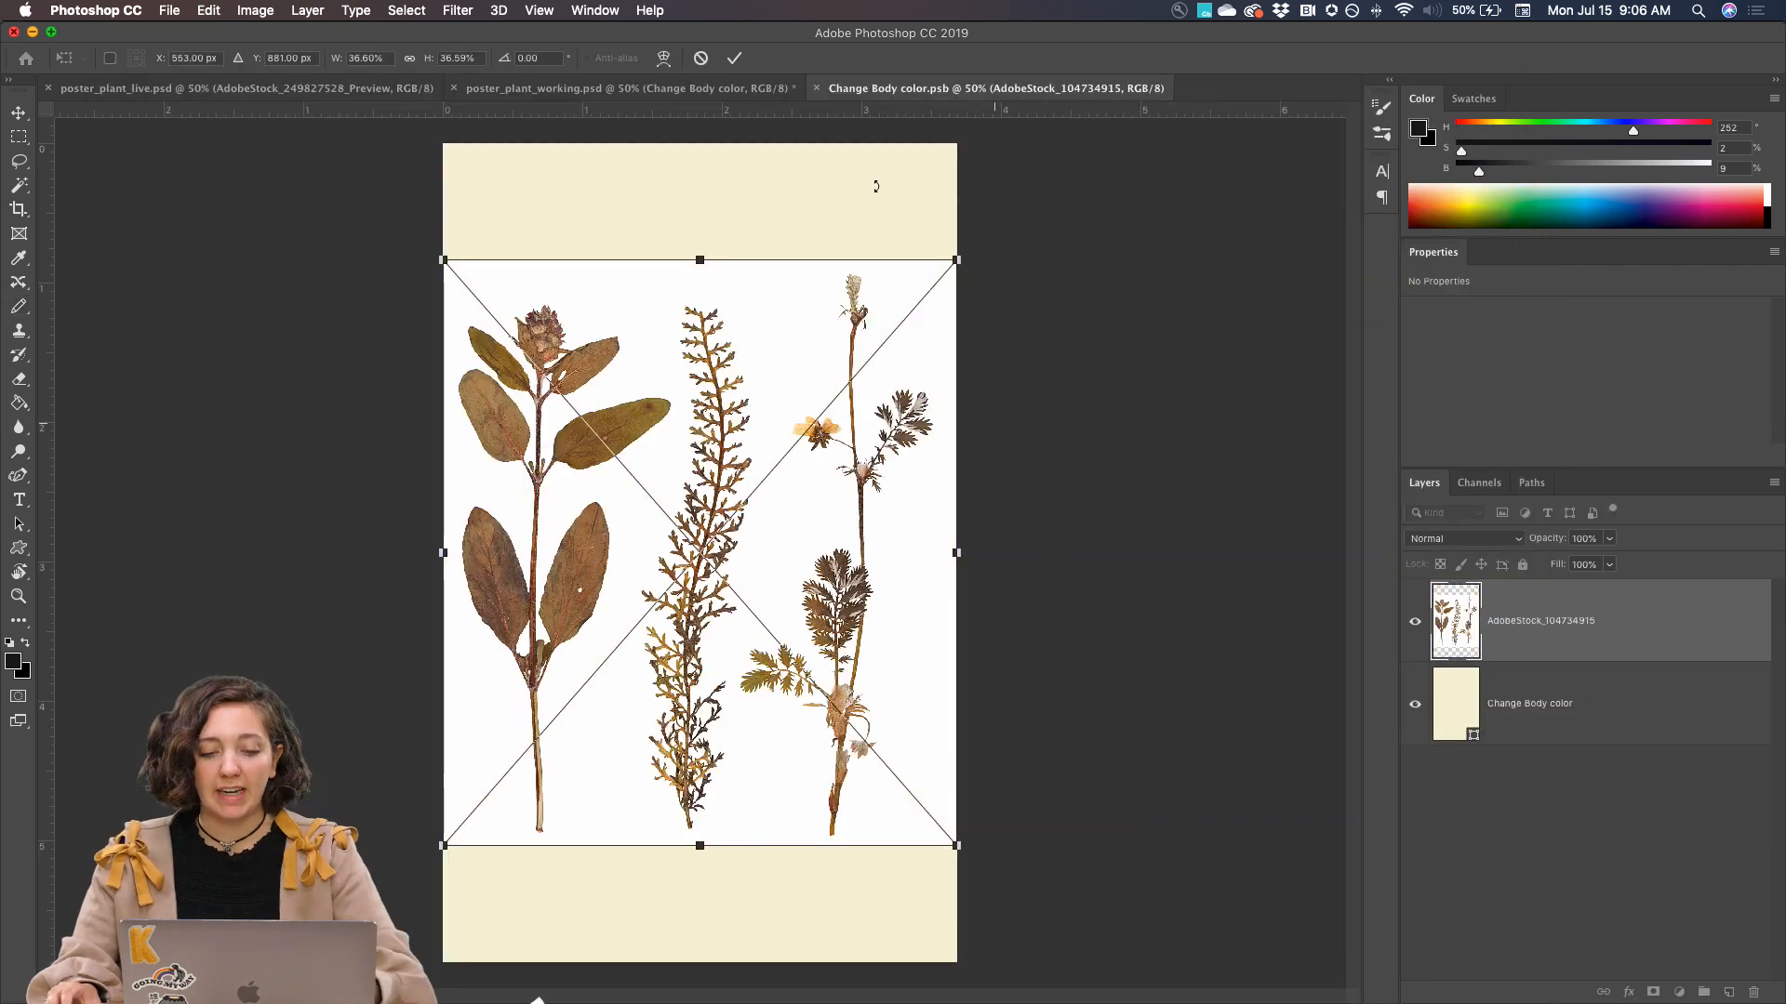
Enlarge the placed plant image to about 4.51 by 5.15 in and rasterize its layer
left_click_drag(958, 256, 1013, 193)
key("Return")
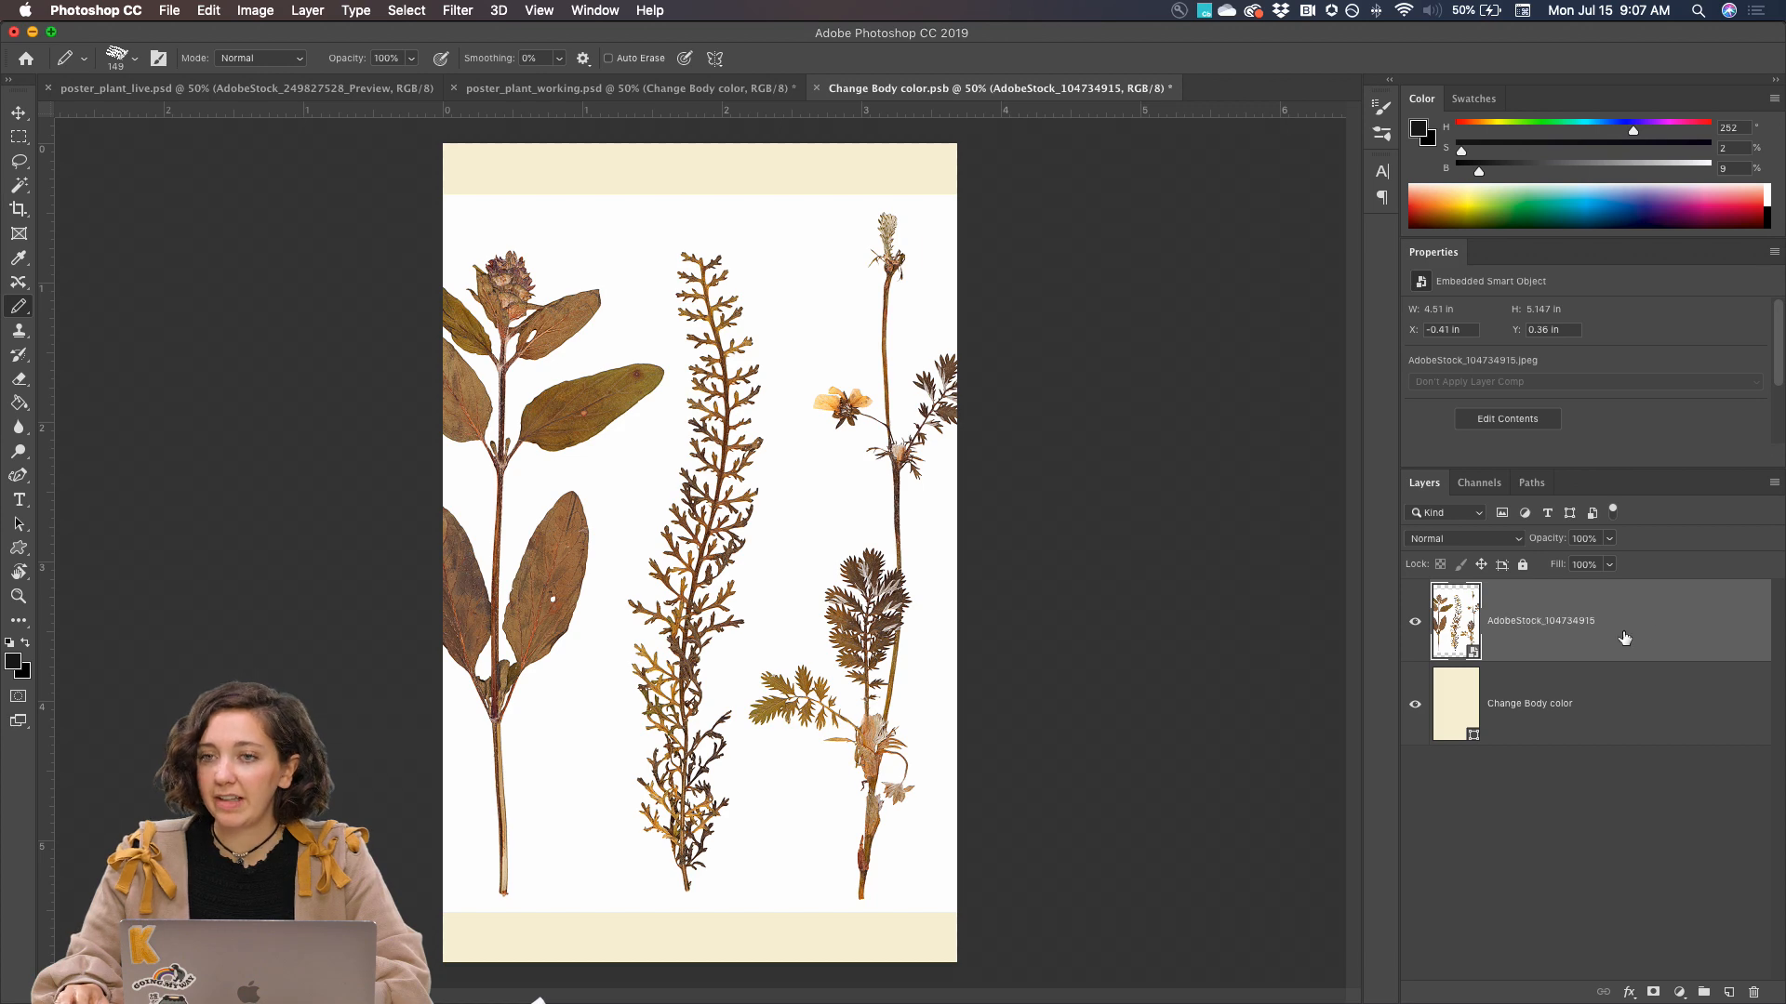
right_click(1578, 626)
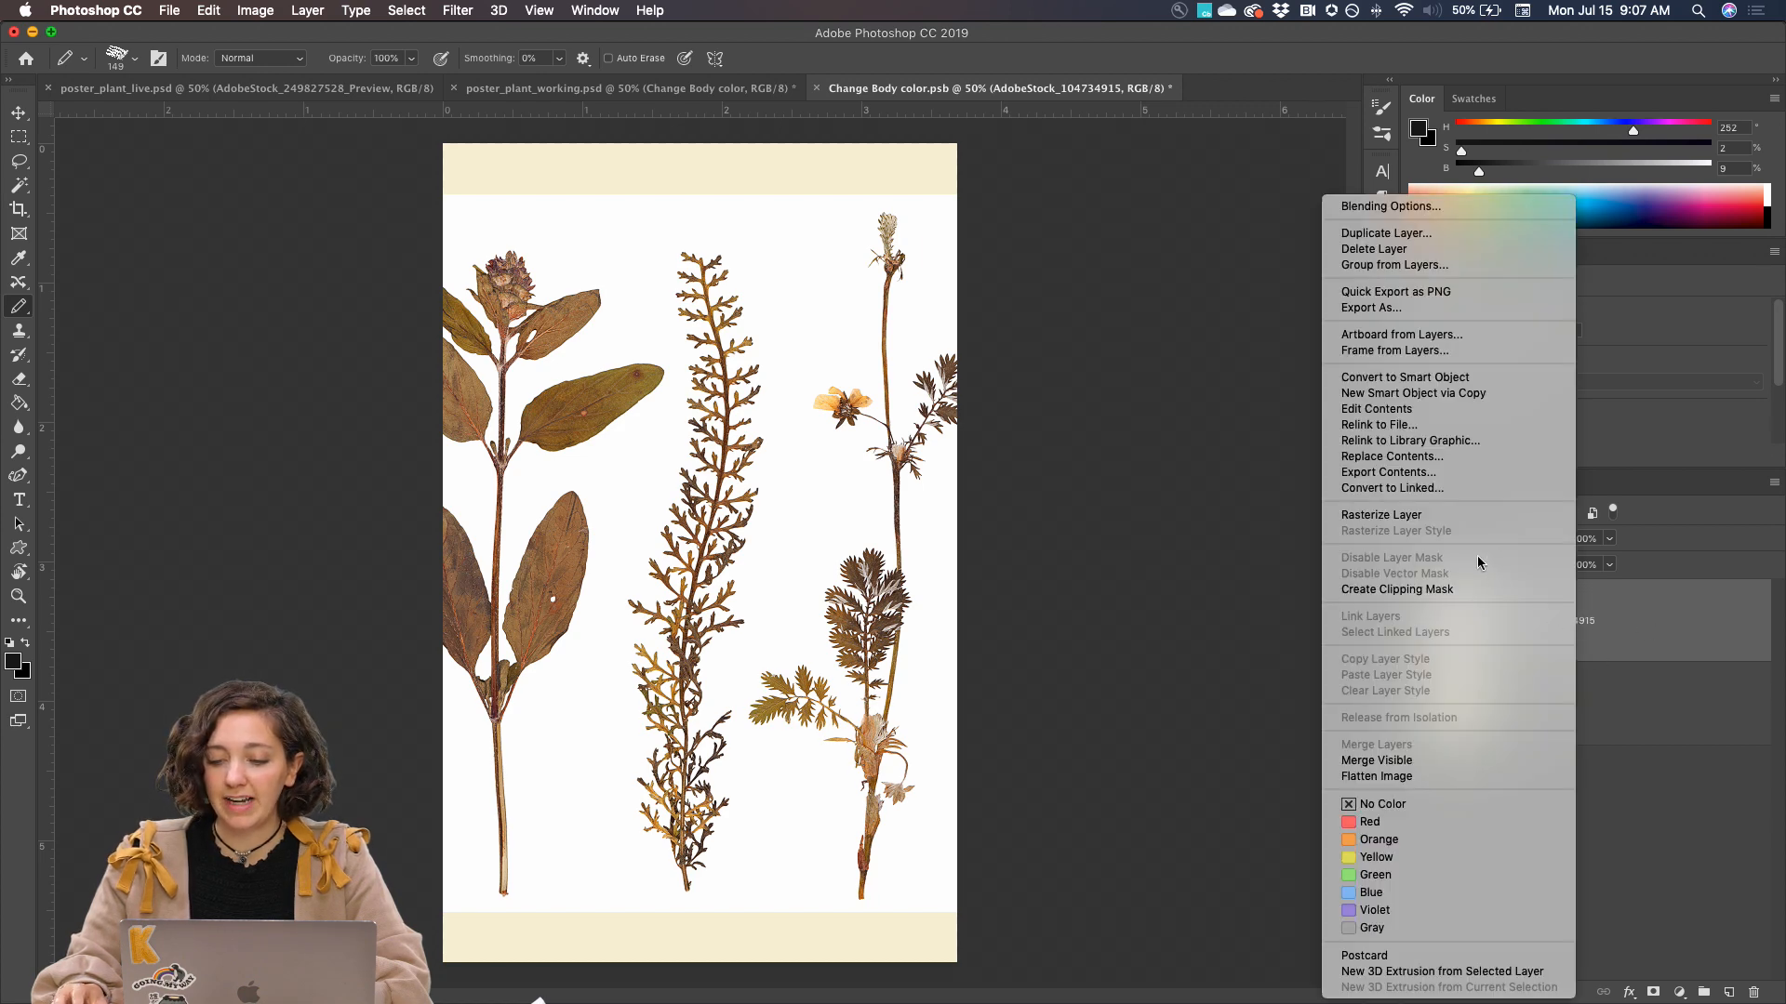
left_click(1429, 516)
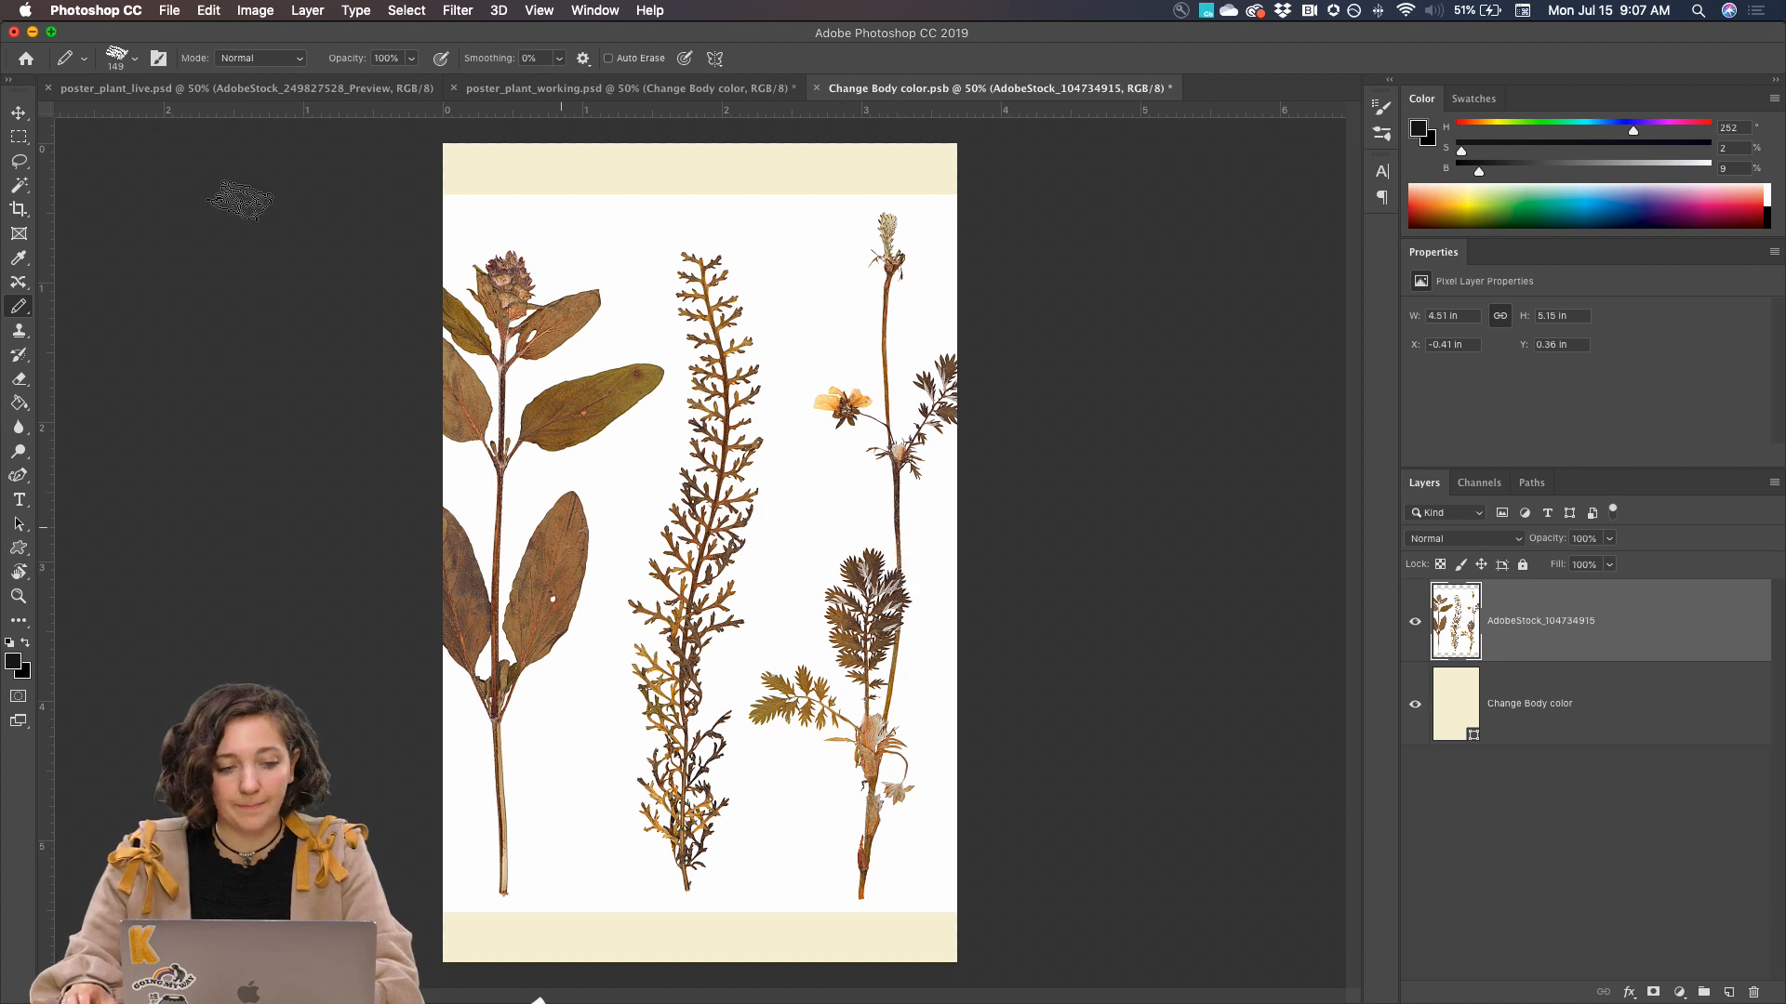
Lasso loosely around the middle fern-like plant, invert the selection, delete the rest of the image and deselect
left_click(21, 186)
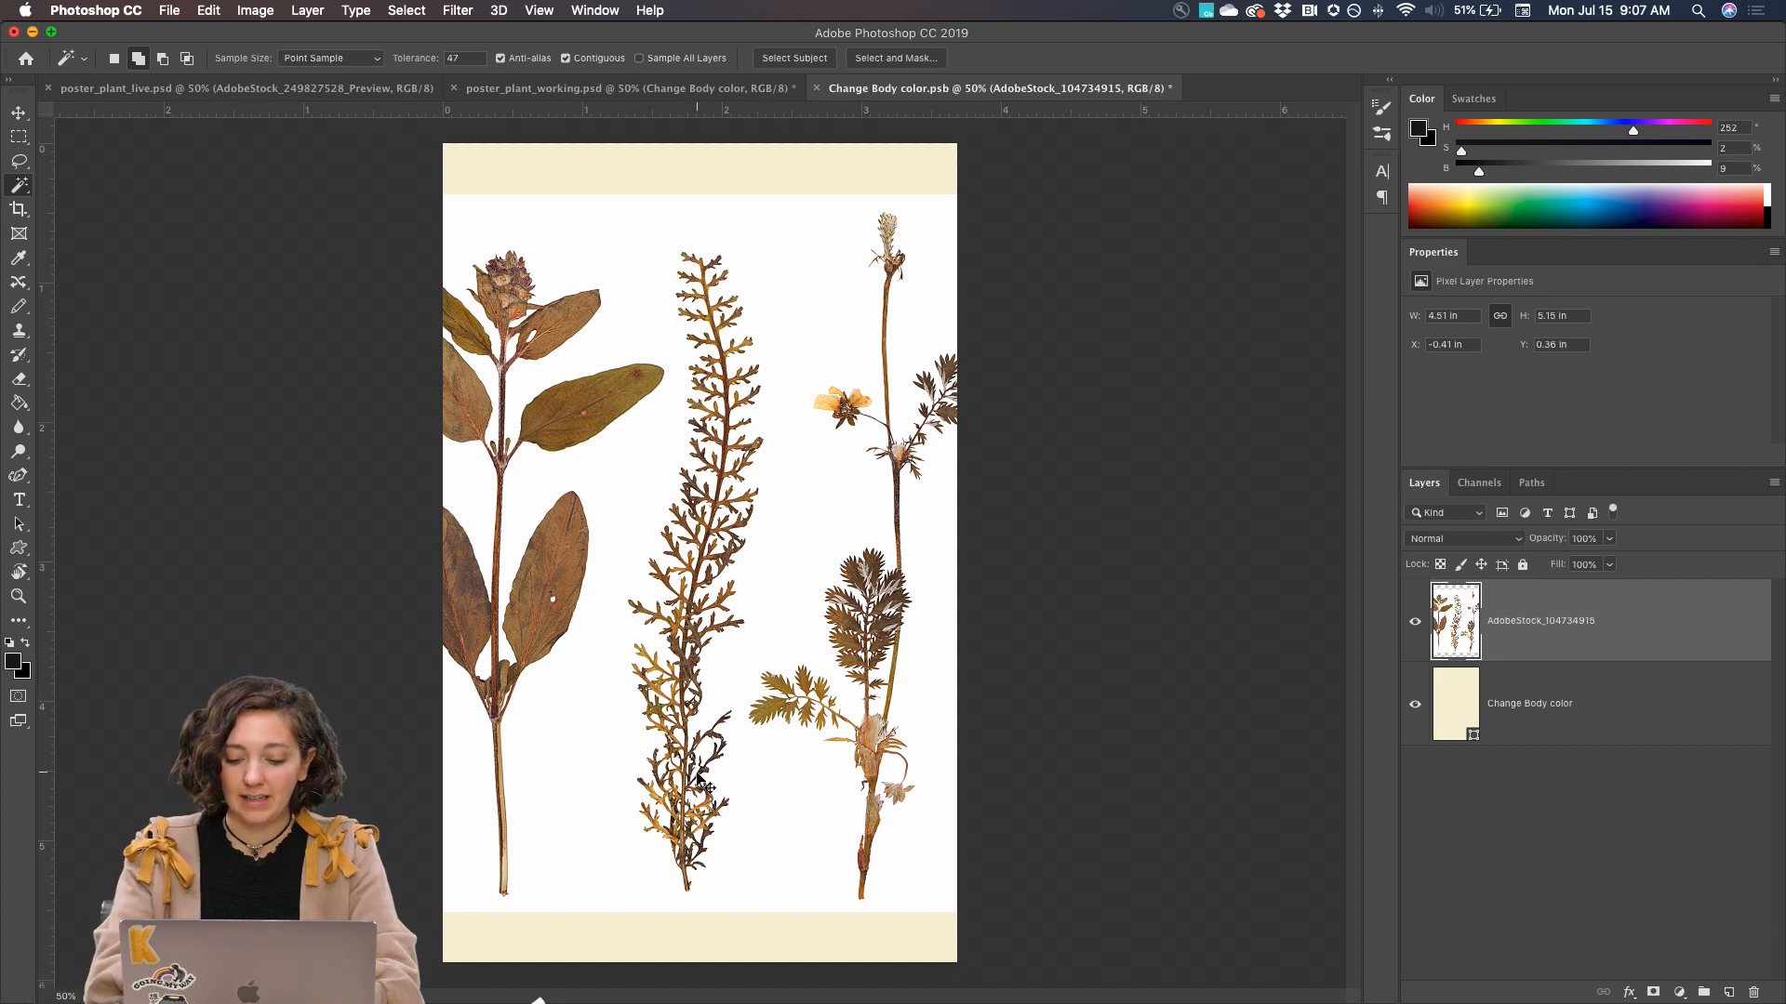
key("super+1")
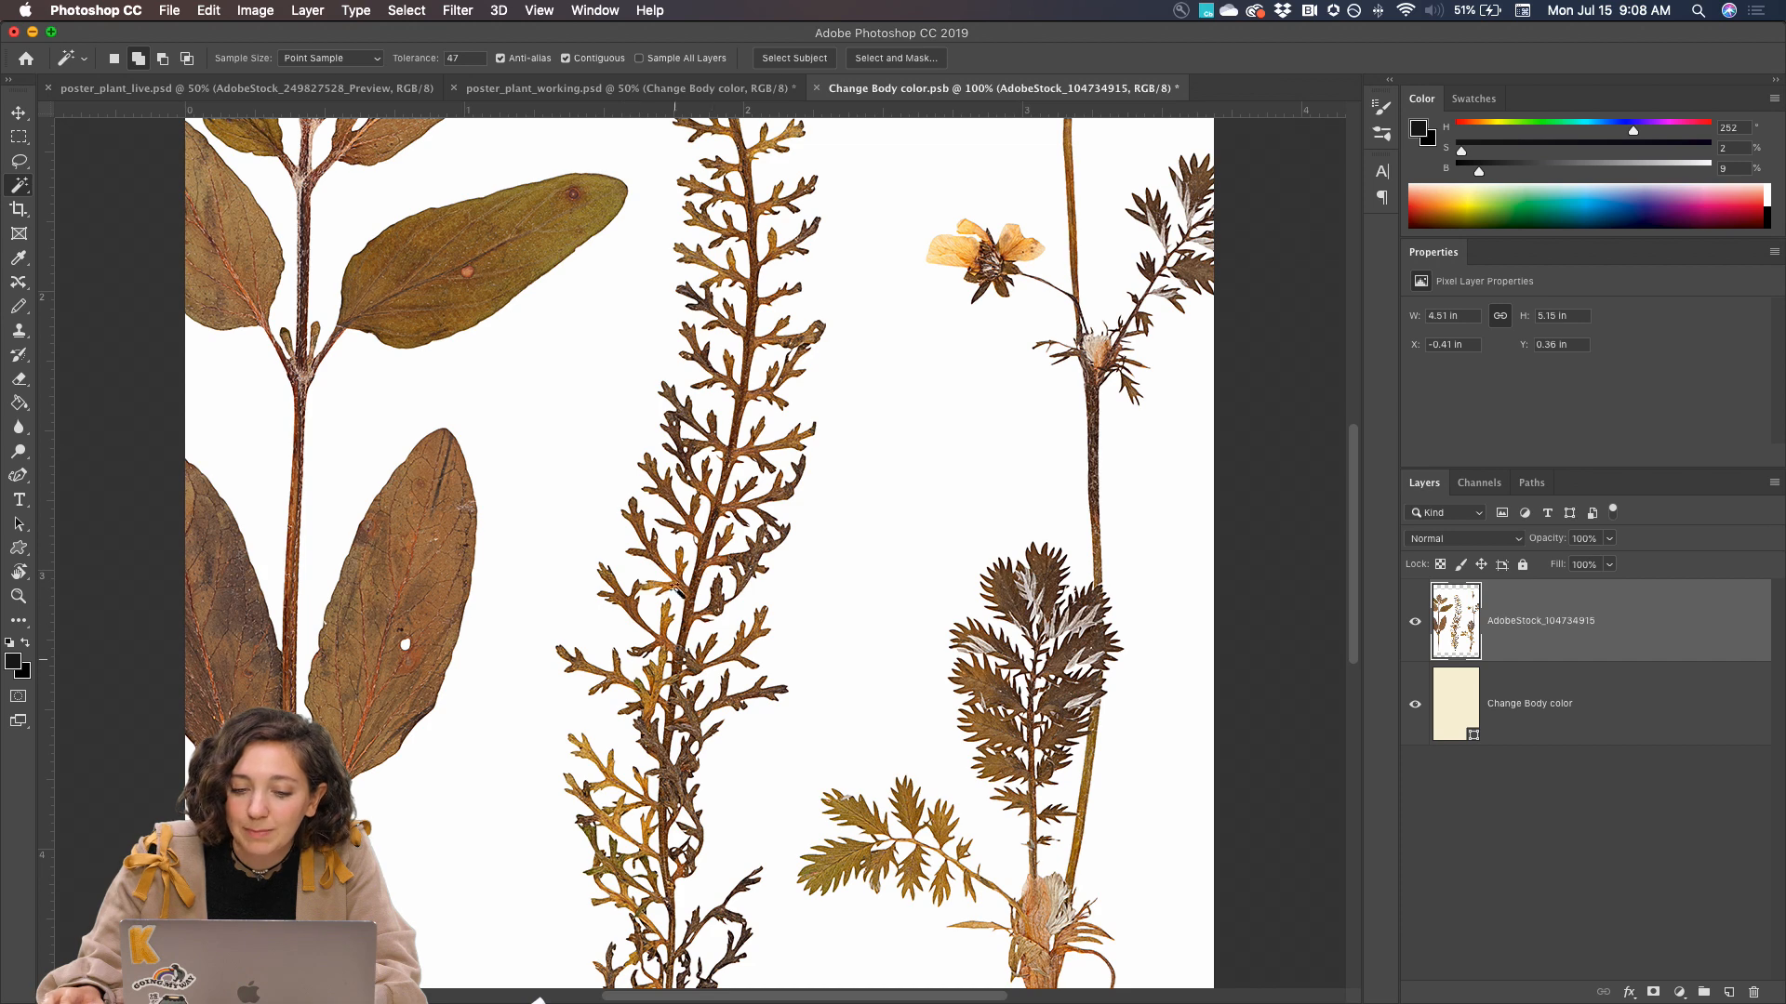
key("super+minus")
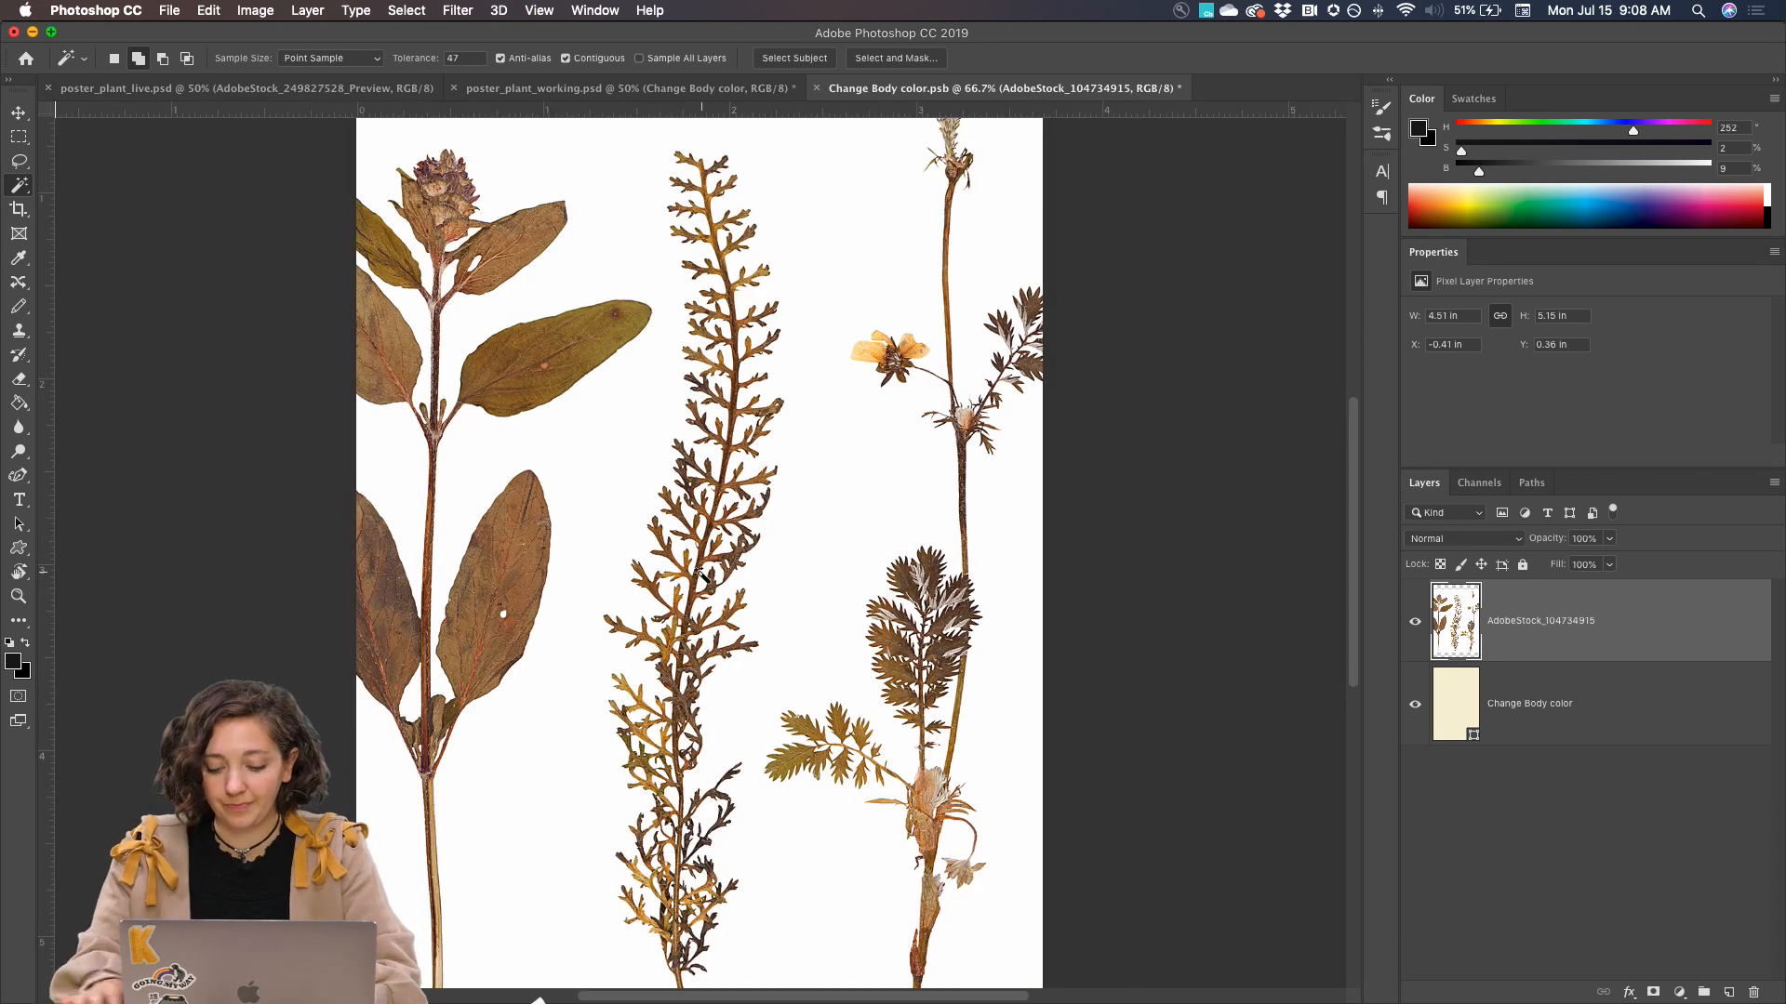
key("super+minus")
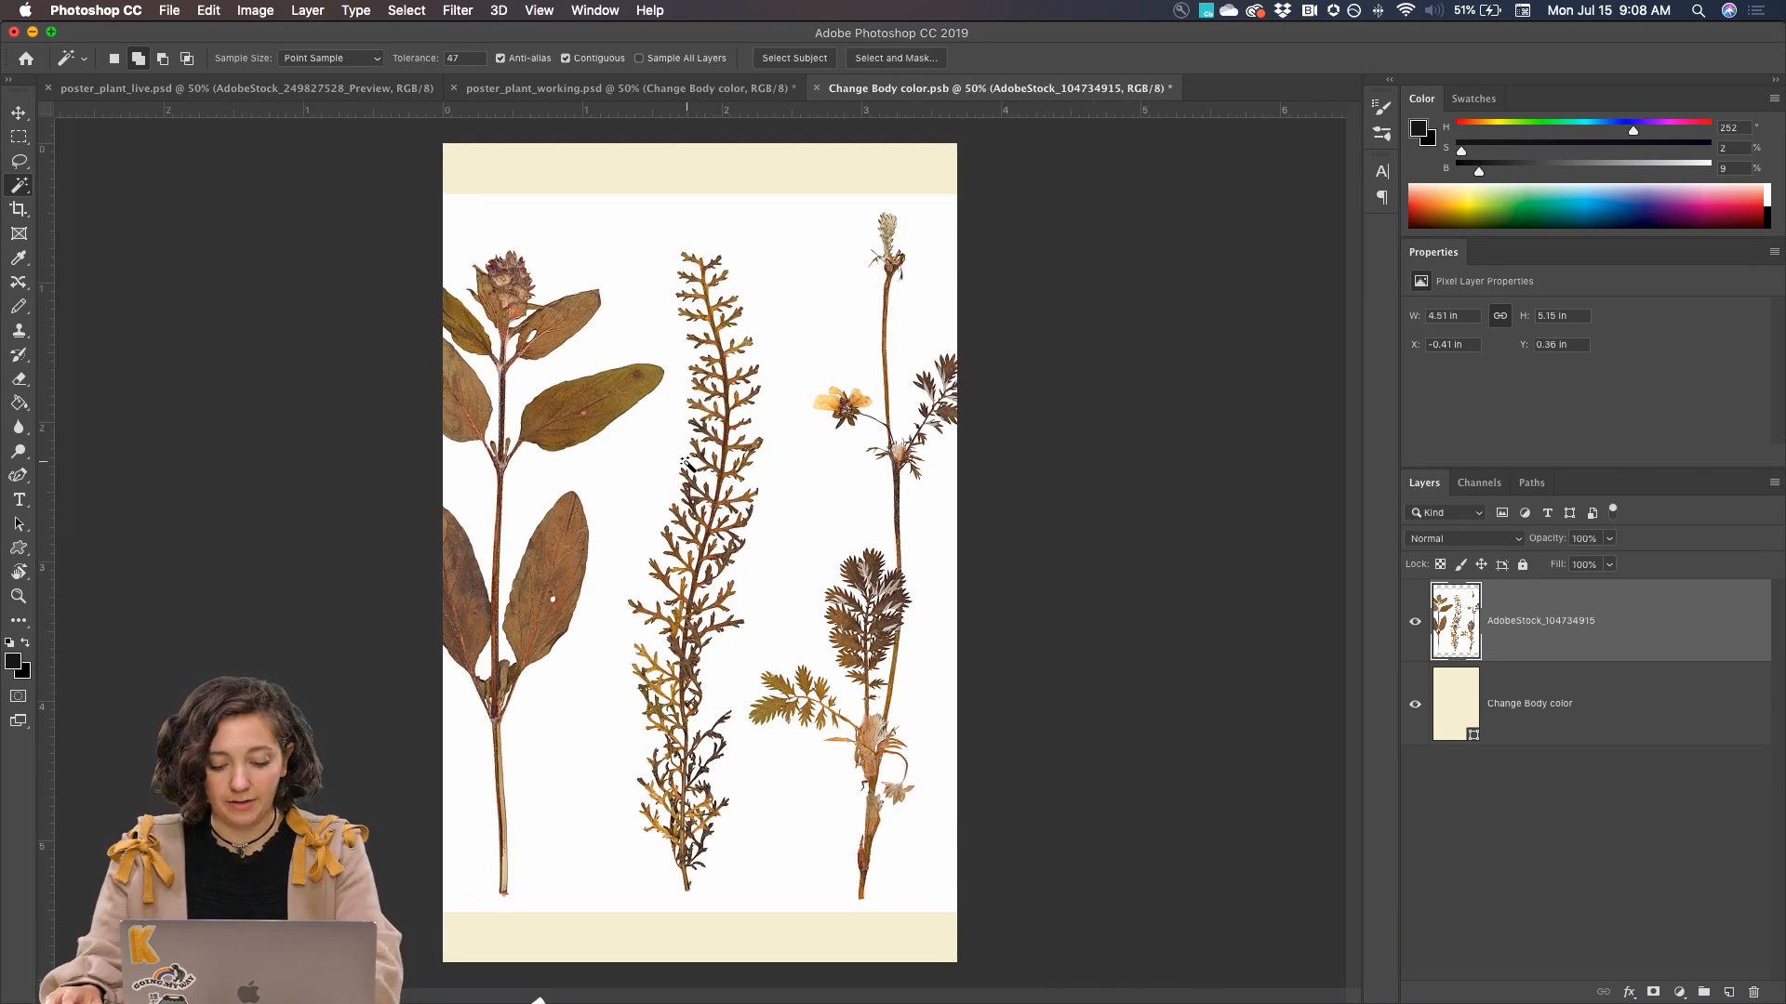
key("l")
mouse_move(655, 263)
left_mouse_down()
mouse_move(682, 372)
mouse_move(613, 604)
mouse_move(604, 774)
mouse_move(668, 938)
mouse_move(723, 922)
mouse_move(756, 760)
left_mouse_up()
mouse_move(750, 666)
left_mouse_down()
mouse_move(790, 435)
mouse_move(778, 273)
mouse_move(734, 226)
mouse_move(658, 225)
left_mouse_up()
key("super+shift+i")
key("BackSpace")
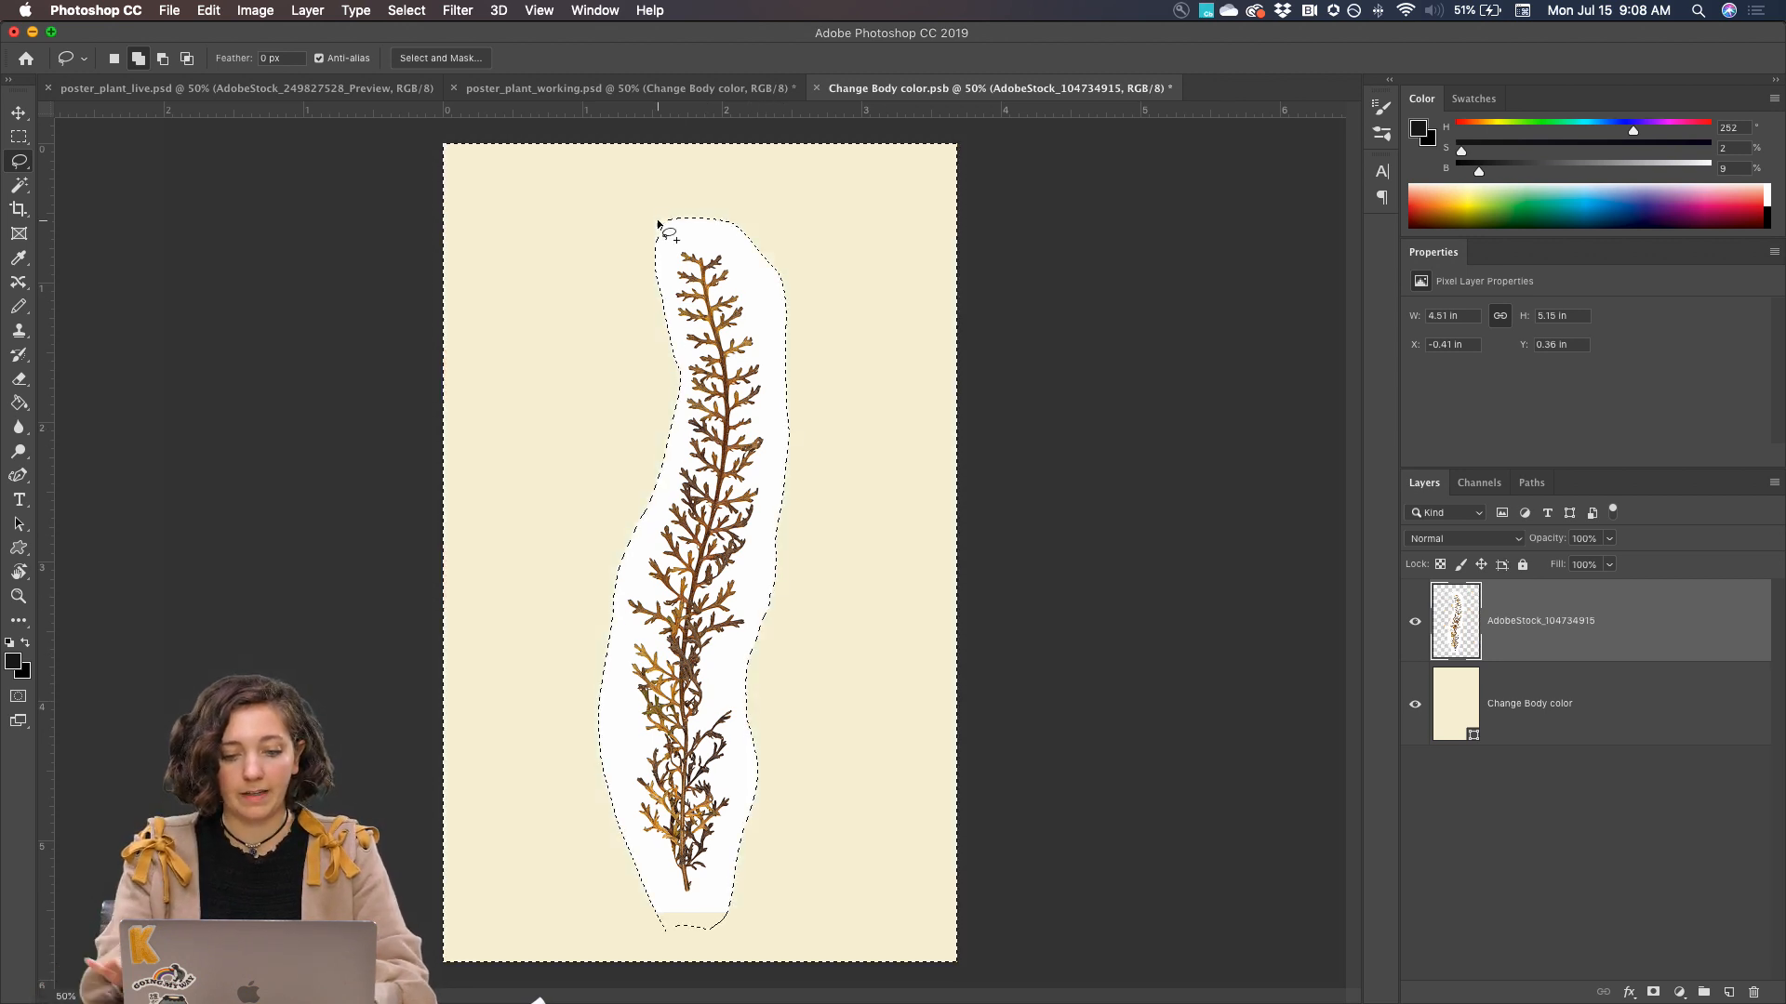
key("super+d")
Select the remaining plant with Select Subject and check the selection edges around its branches
left_click(20, 186)
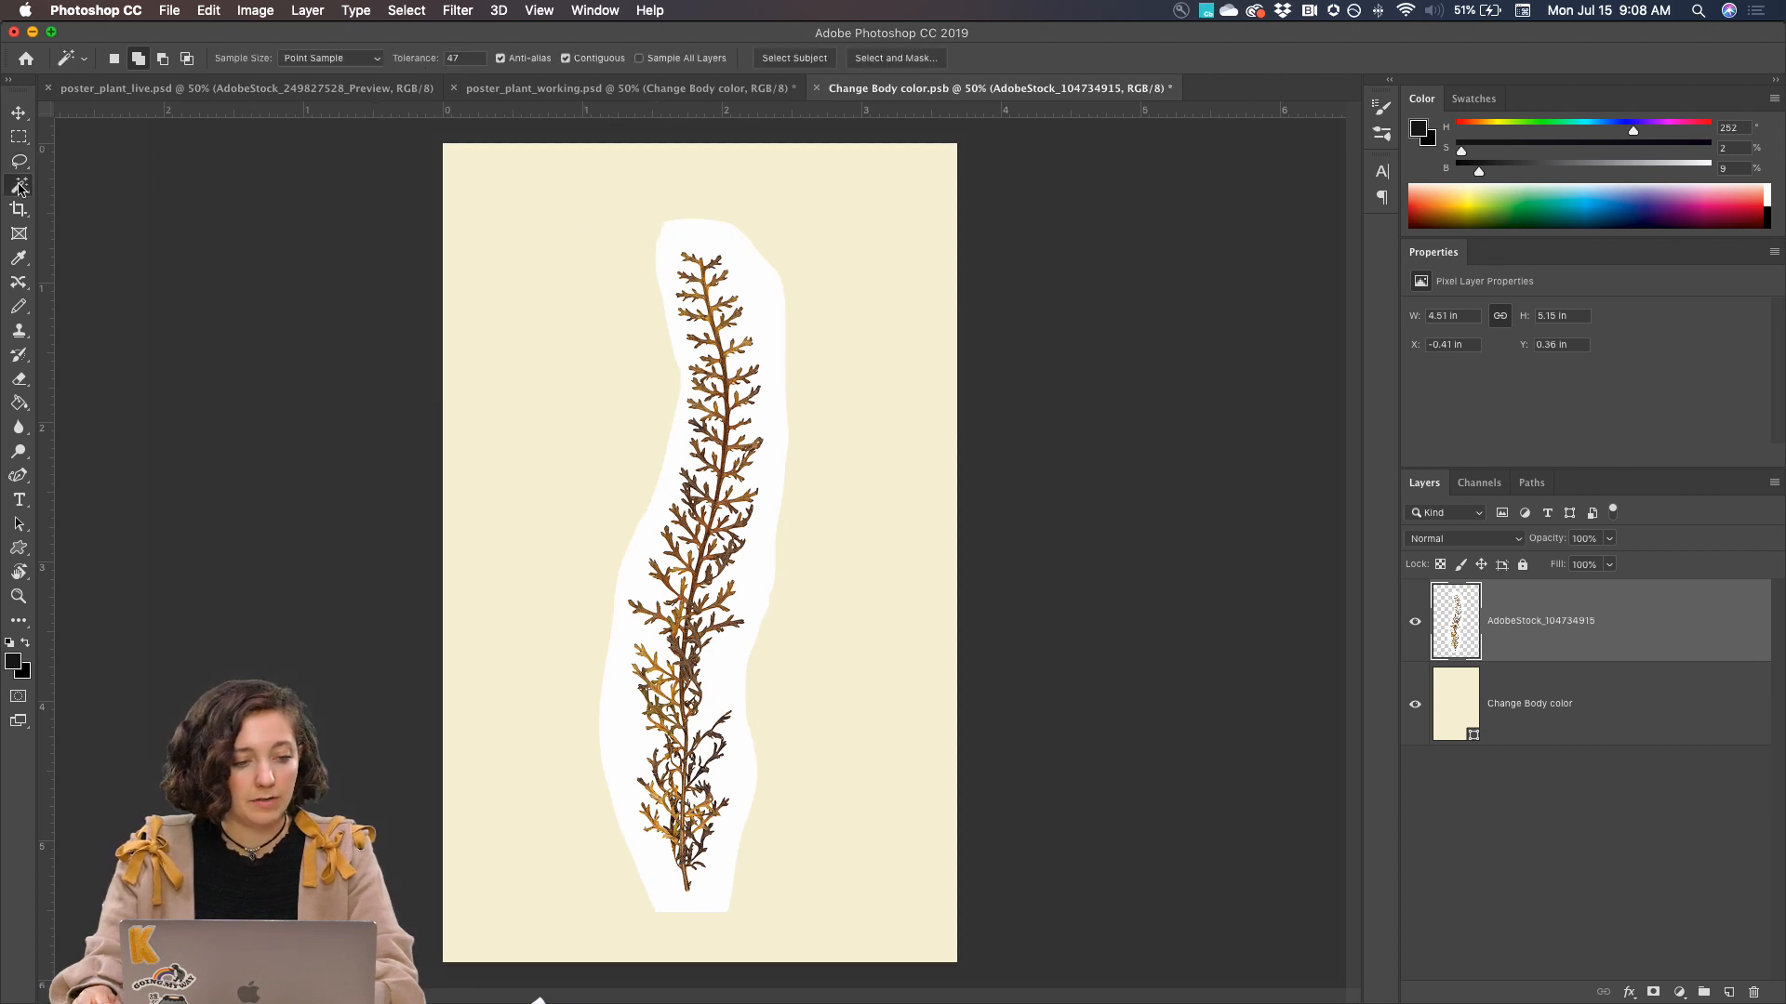
left_click(809, 61)
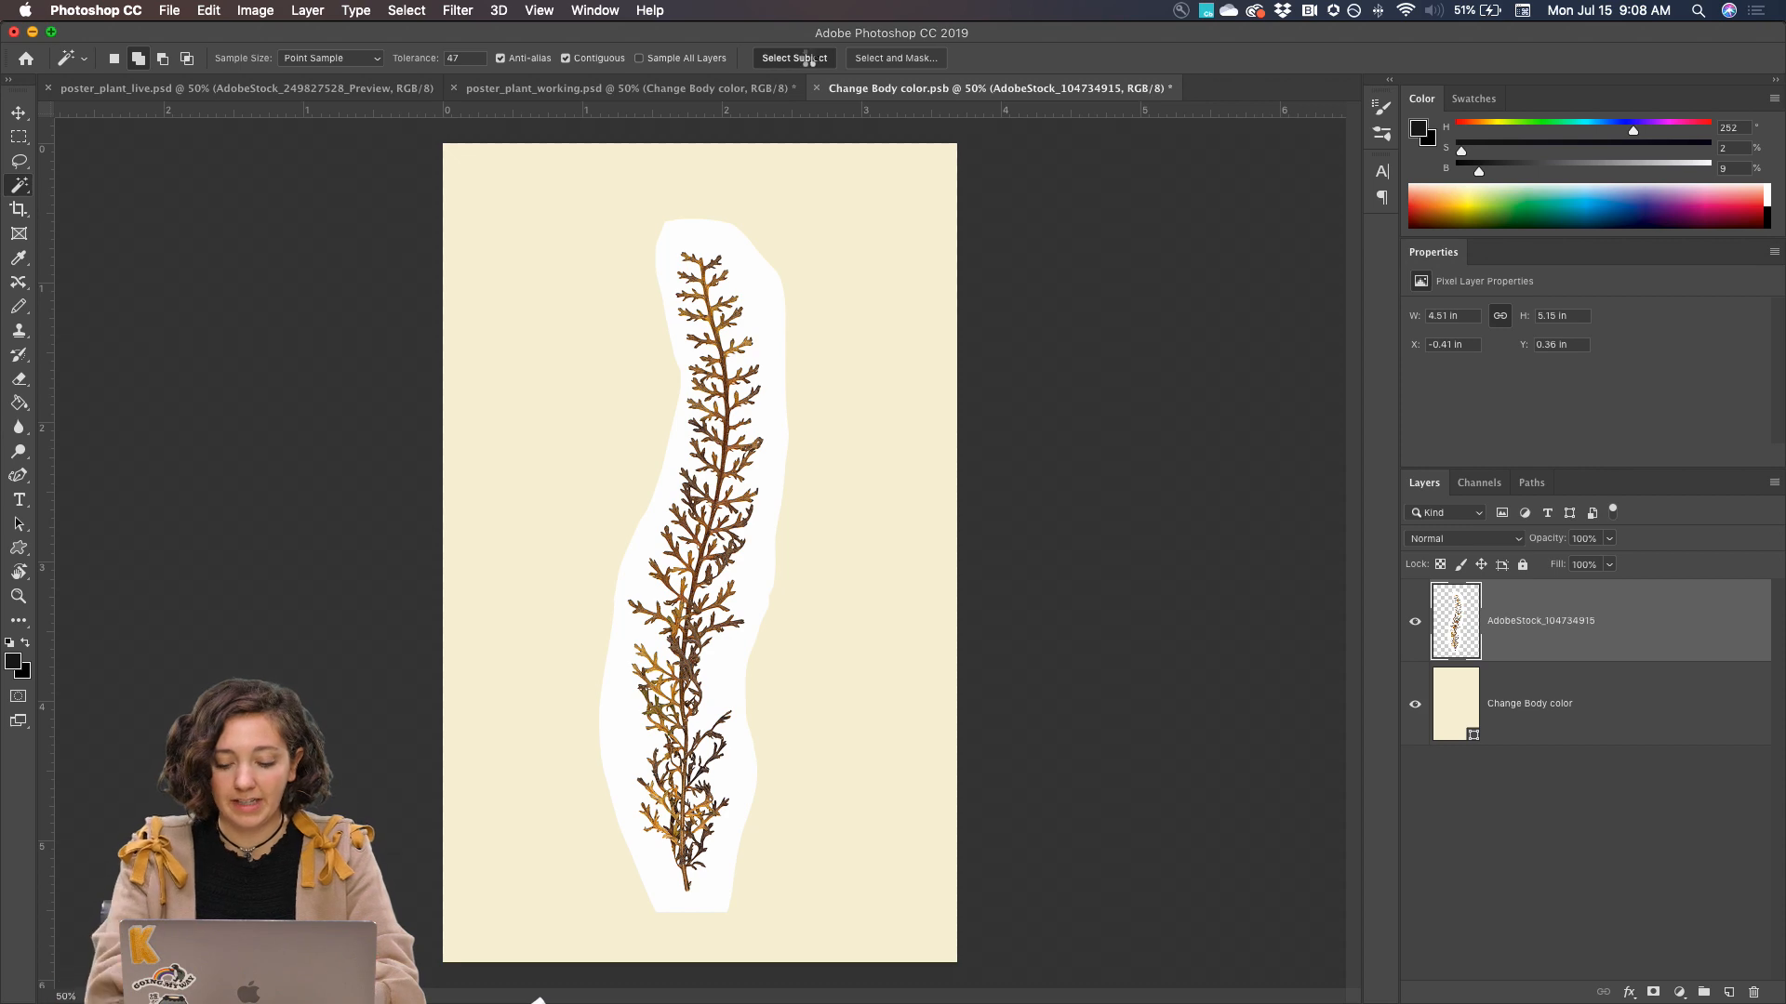
key("super+equal")
key("super+equal")
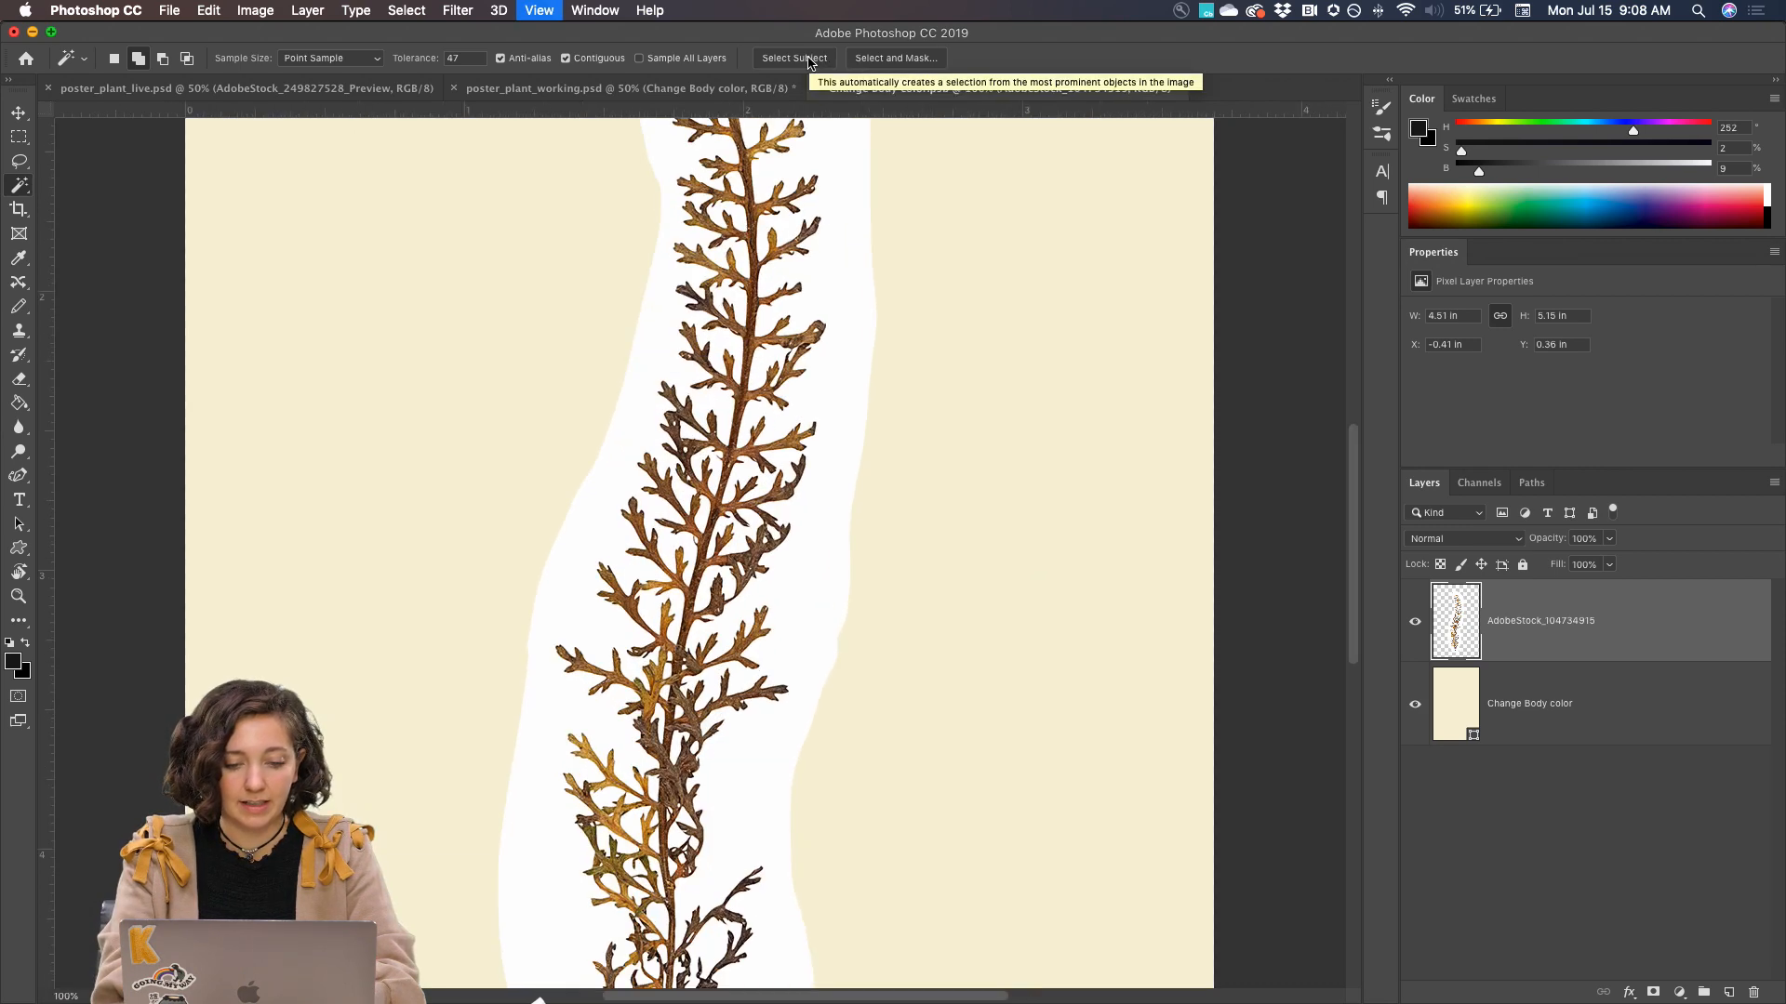
key("super+equal")
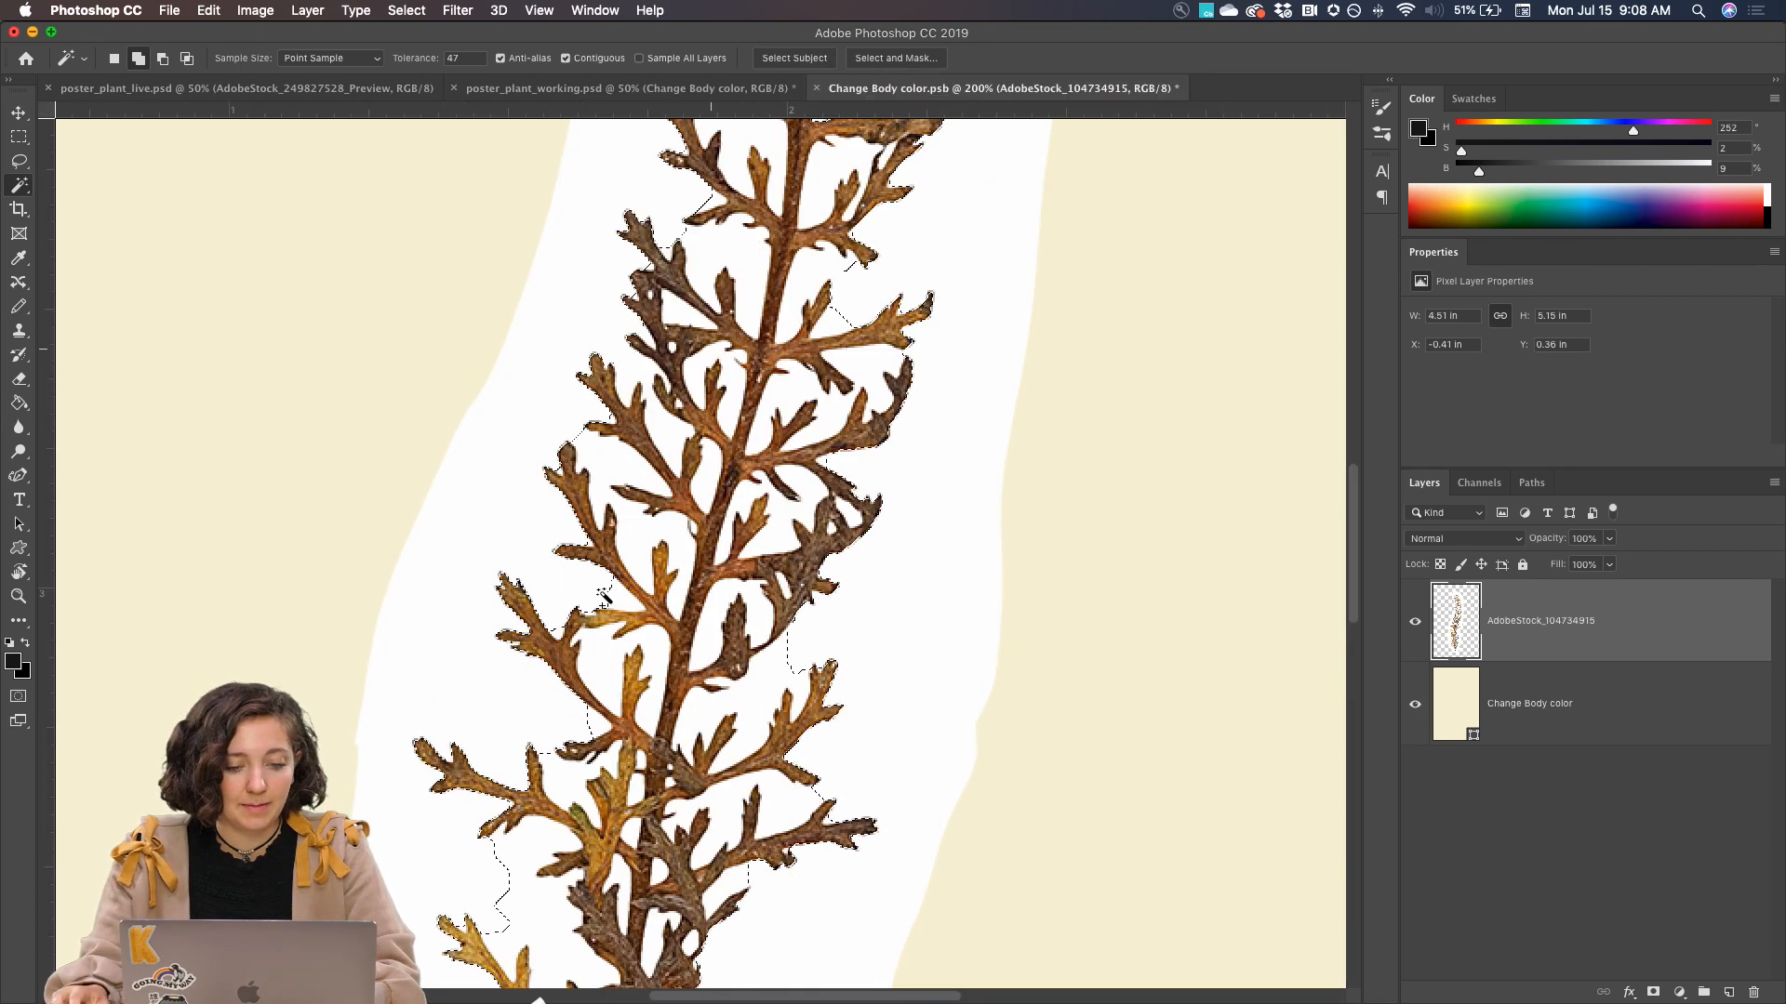
scroll(588, 509, "down", 5)
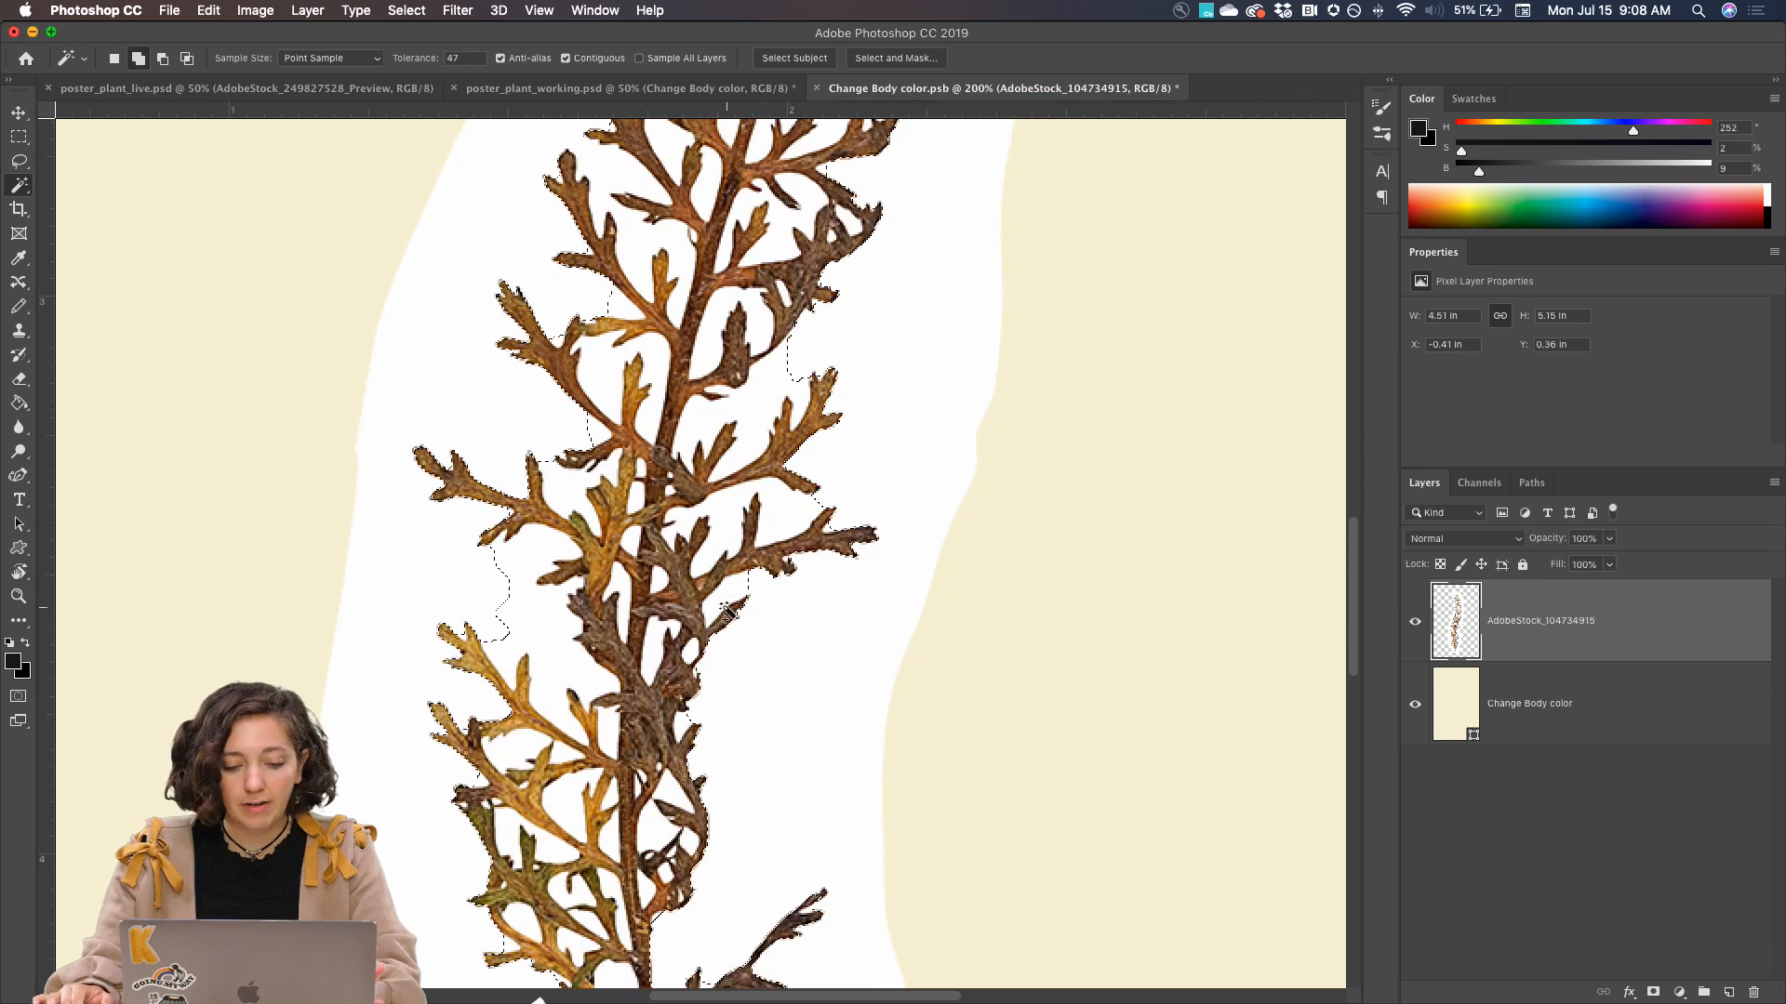
key("super+minus")
key("super+minus")
key("super+minus")
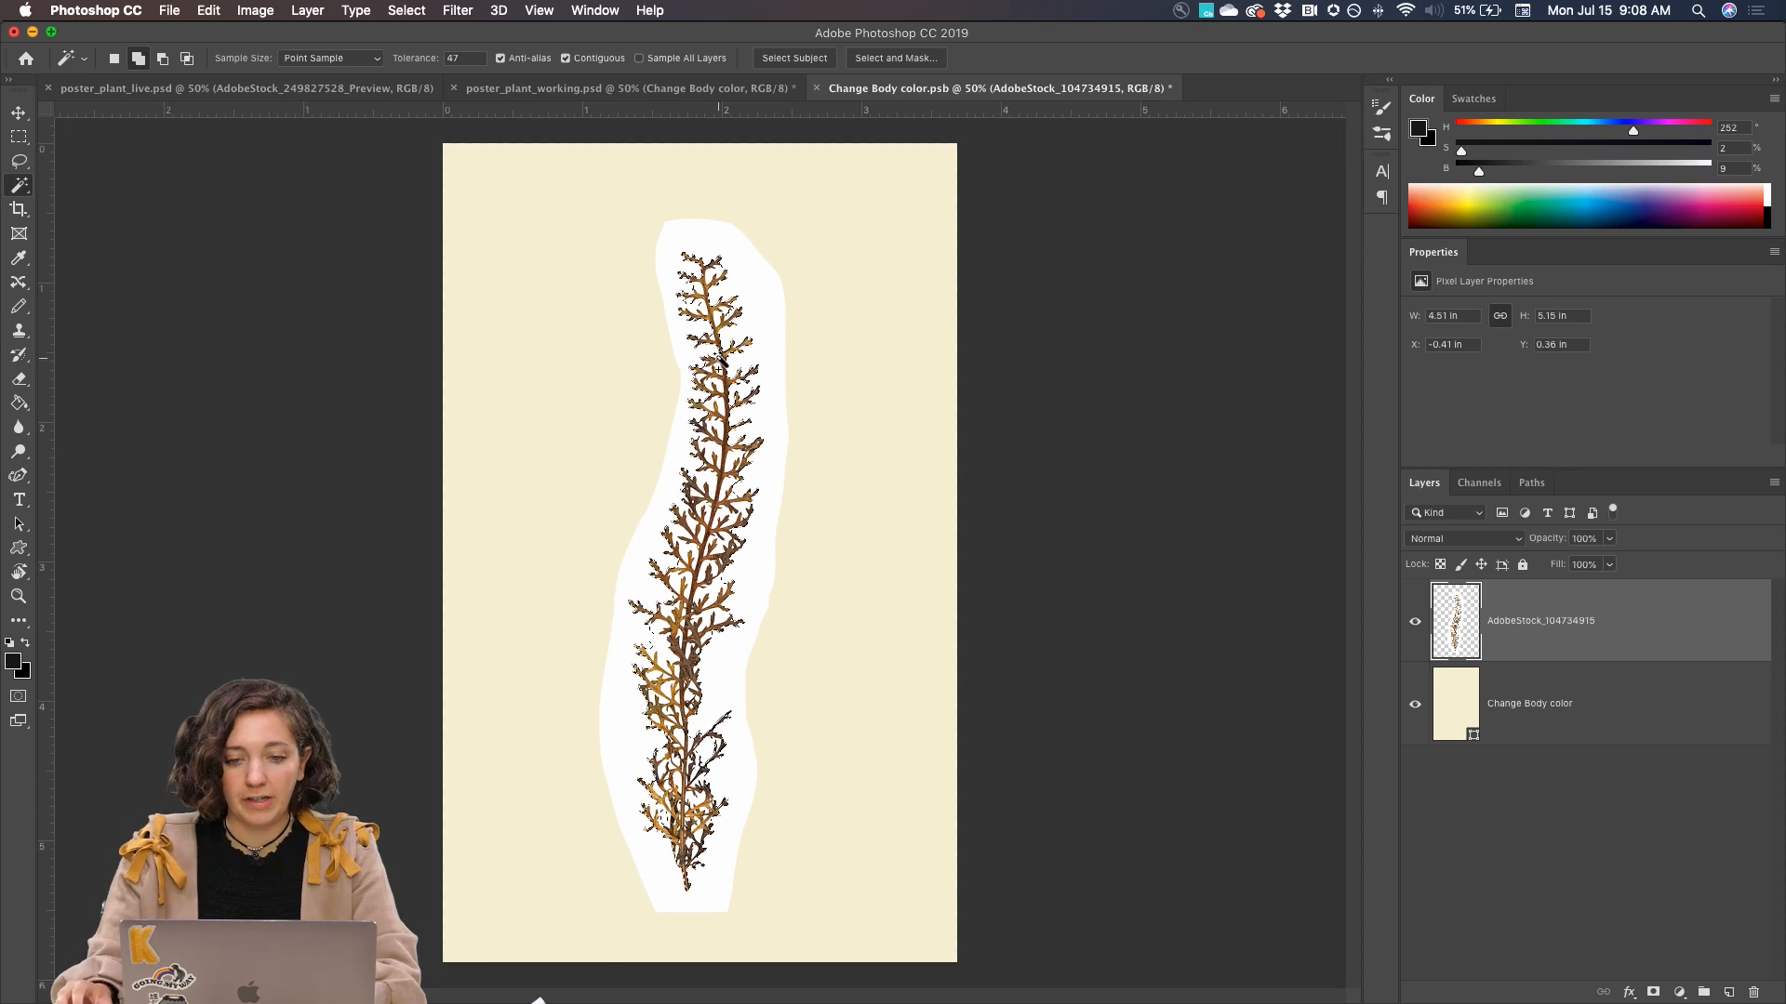
Enter Select and Mask and remove the white gaps between the plant's uppermost branches with the Refine Edge Brush at size 45
left_click(888, 59)
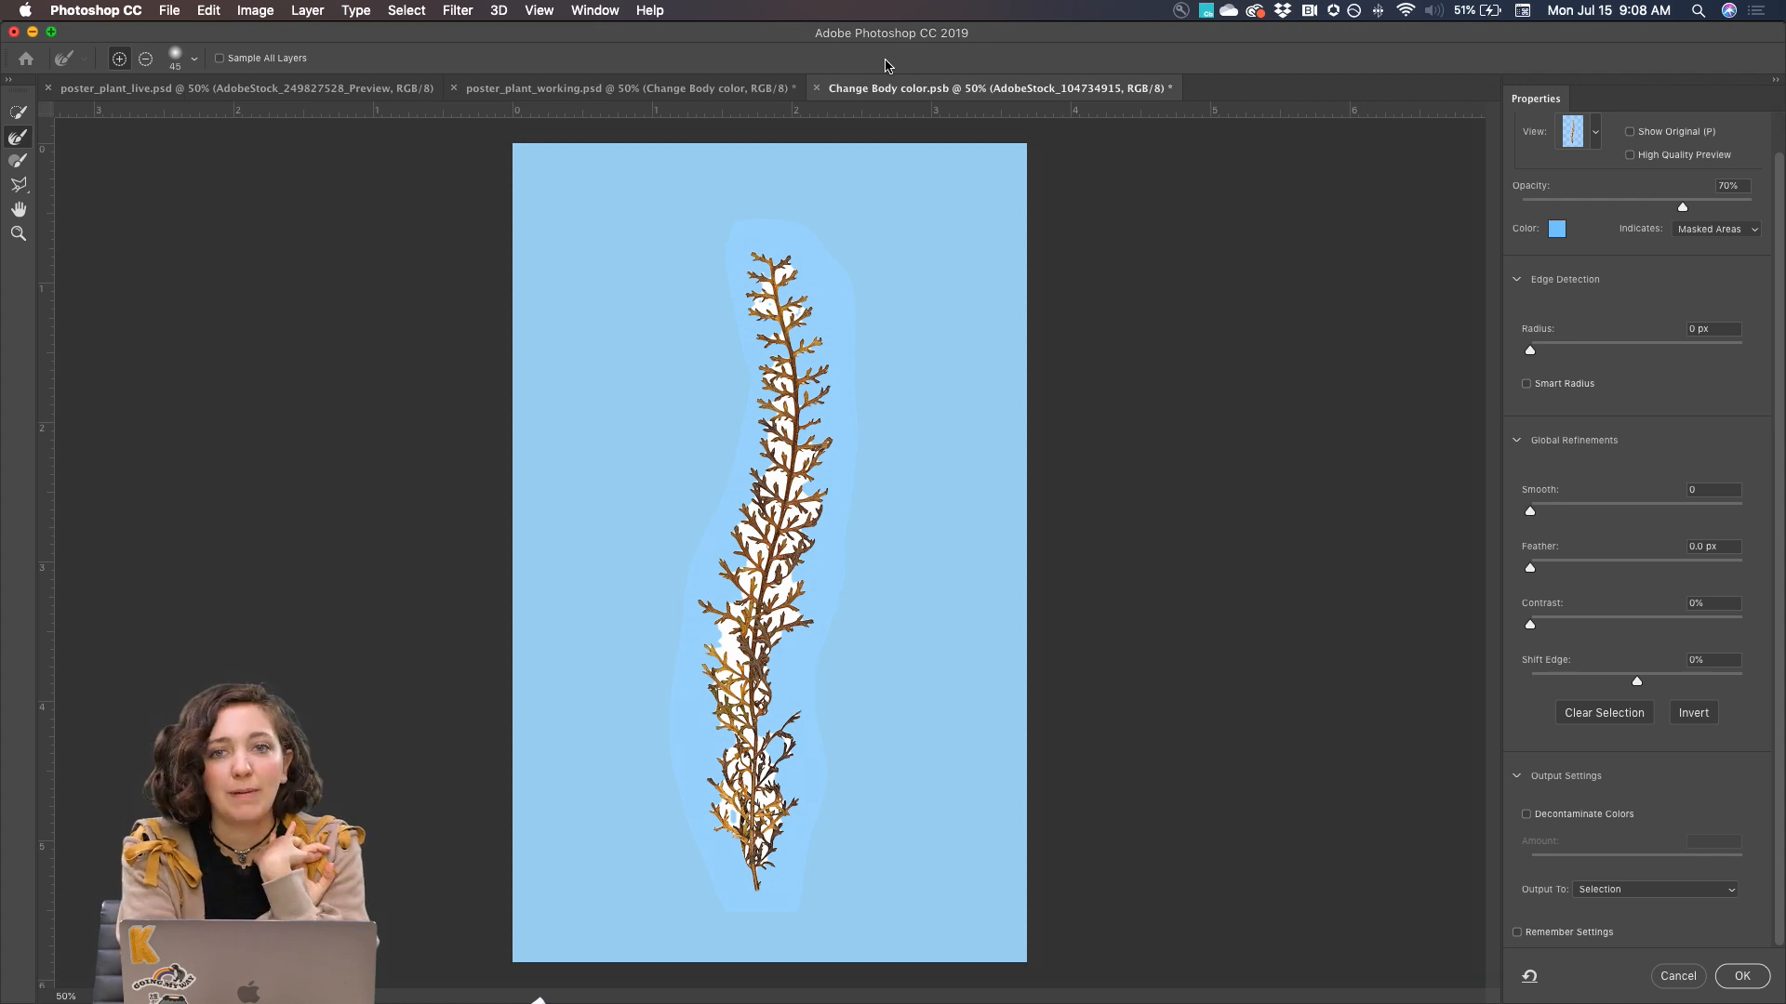
key("super+plus")
key("super+plus")
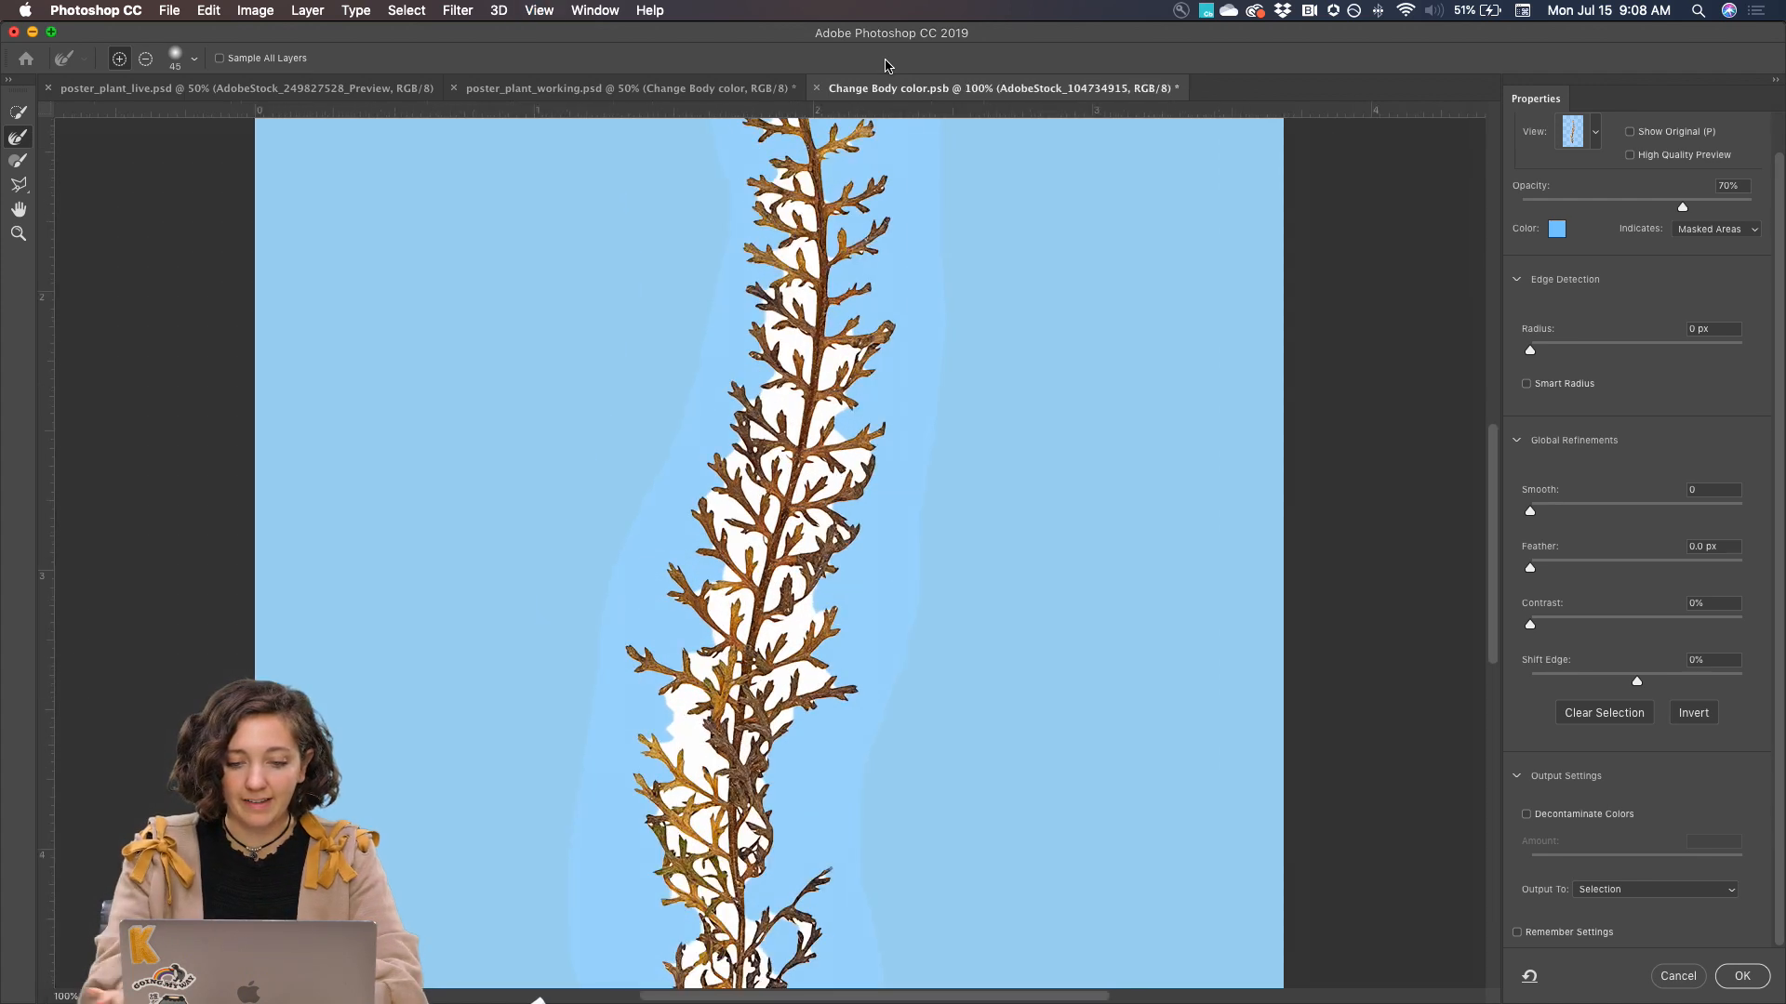
scroll(839, 243, "up", 5)
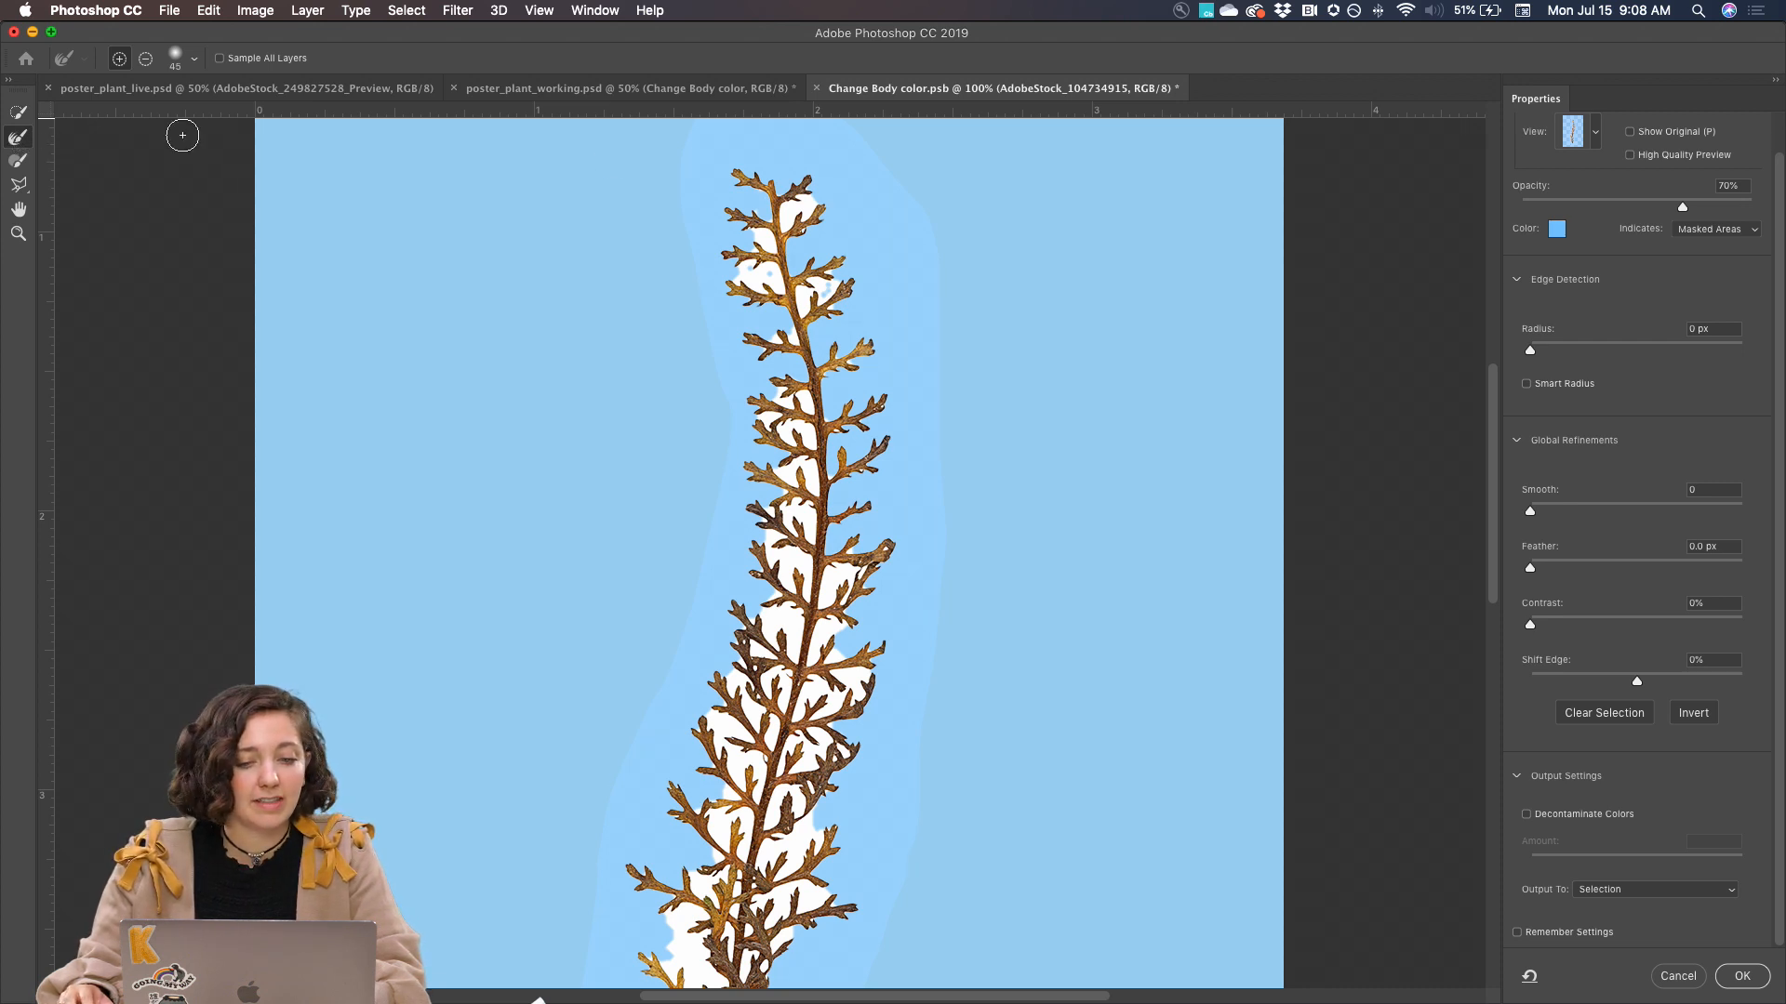
key("super+equal")
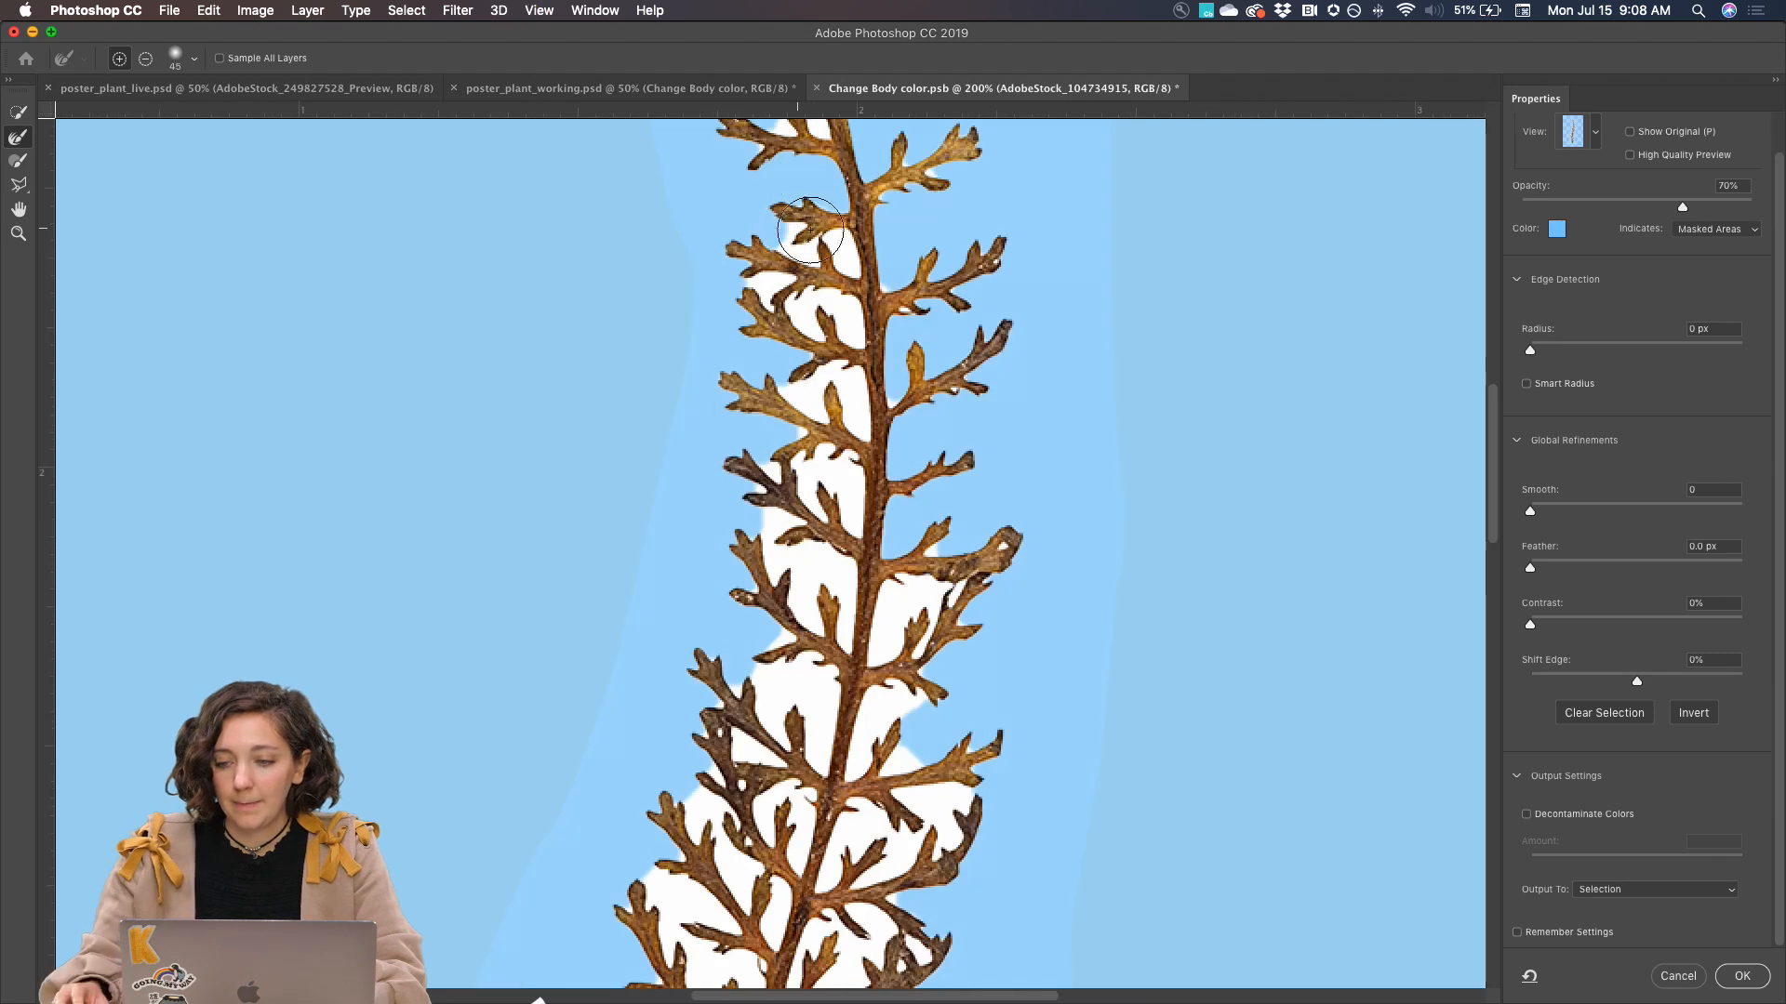
key("super+equal")
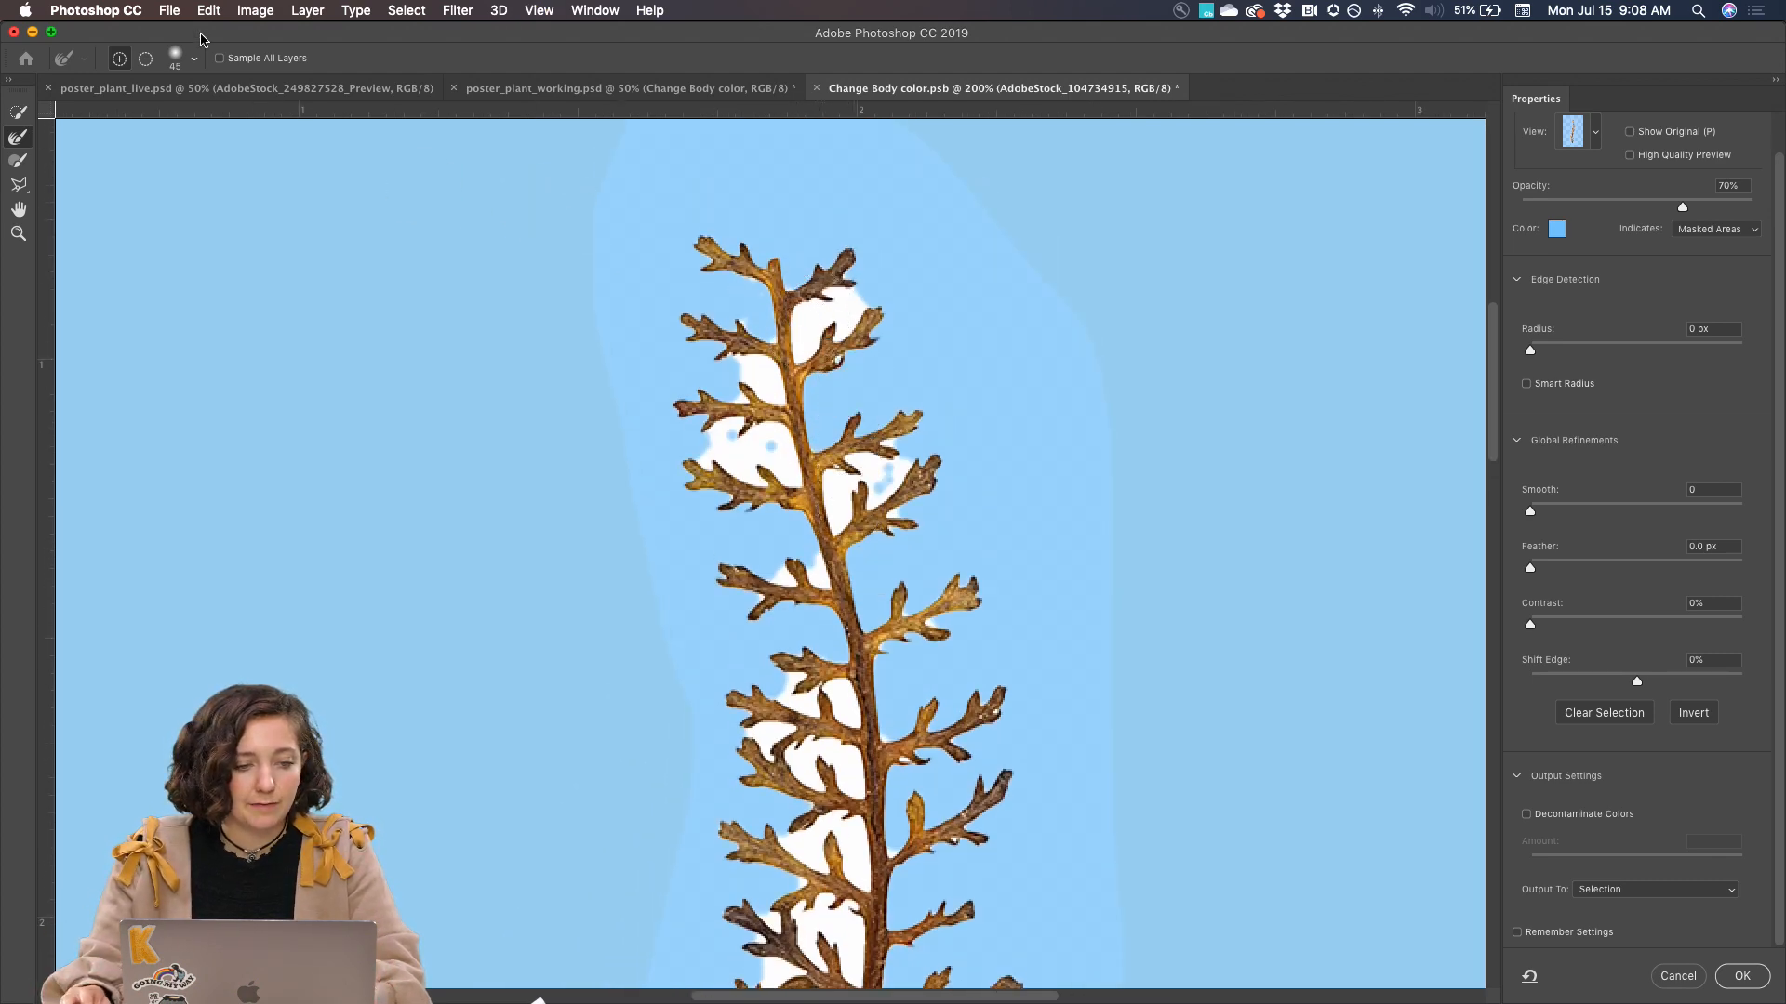
mouse_move(730, 278)
left_mouse_down()
mouse_move(860, 316)
mouse_move(789, 348)
mouse_move(784, 371)
mouse_move(743, 368)
mouse_move(761, 450)
mouse_move(728, 443)
mouse_move(733, 462)
mouse_move(819, 473)
left_mouse_up()
scroll(822, 473, "down", 4)
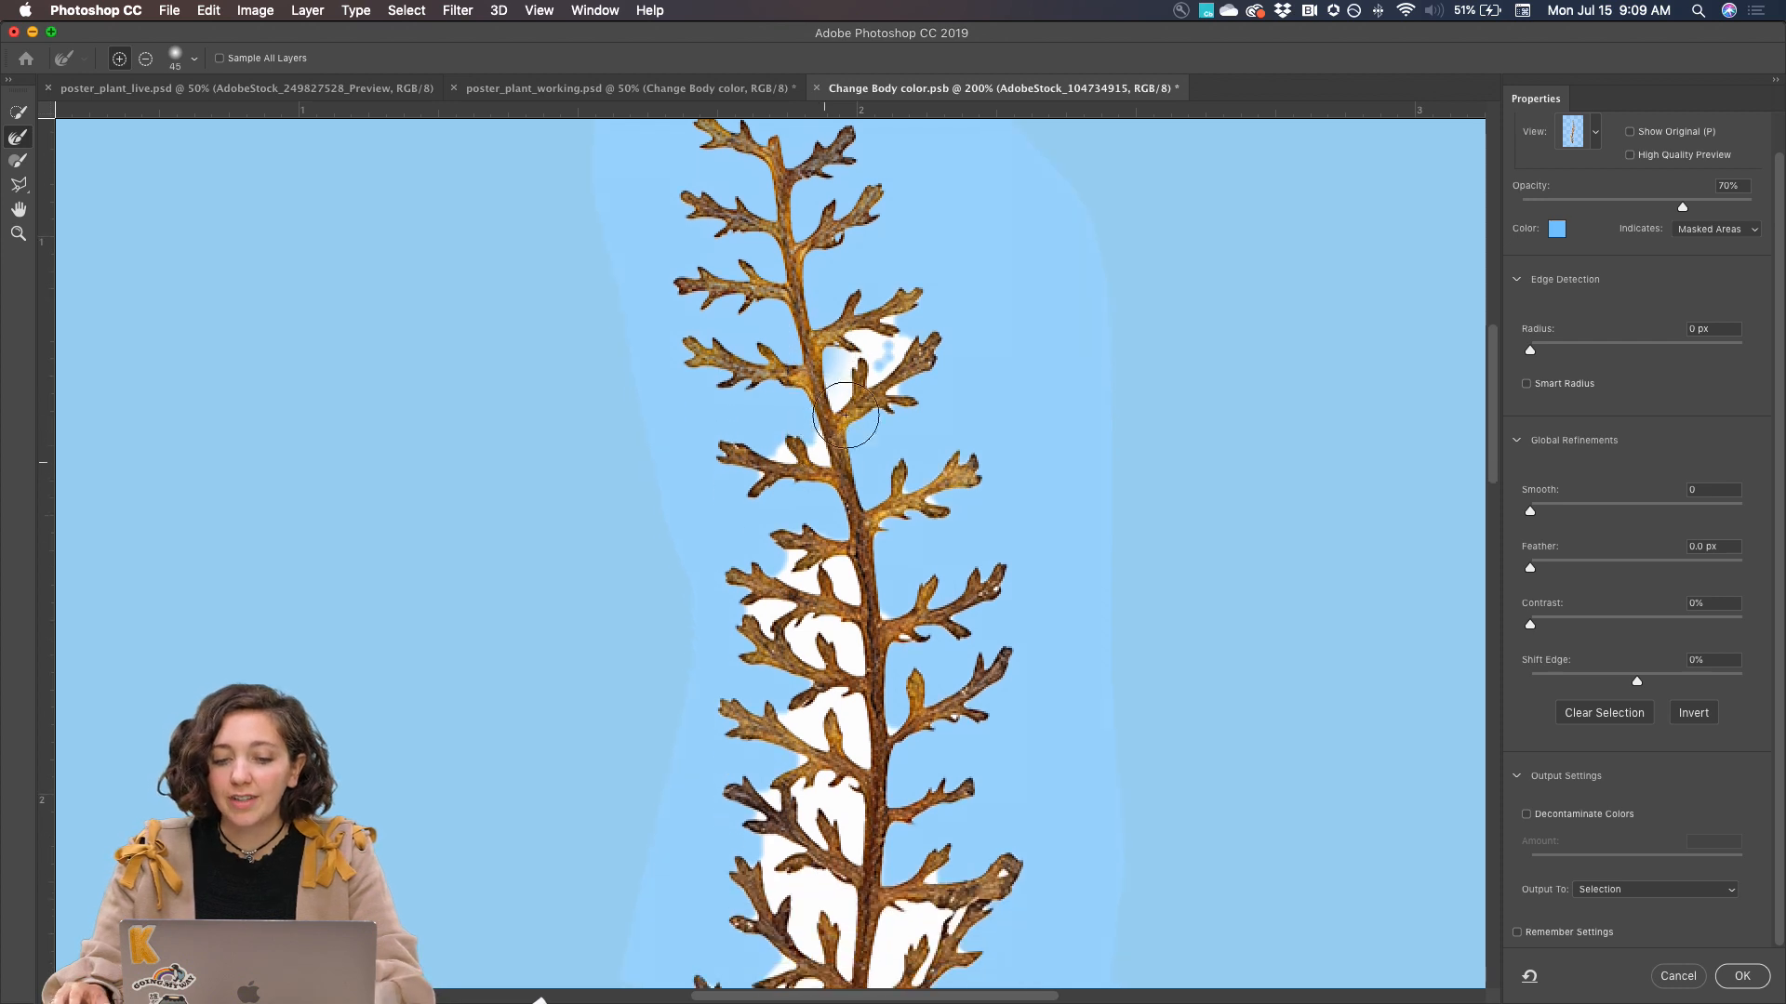
mouse_move(836, 399)
left_mouse_down()
mouse_move(860, 339)
mouse_move(796, 457)
mouse_move(884, 496)
mouse_move(864, 544)
mouse_move(805, 556)
left_mouse_up()
scroll(805, 556, "down", 12)
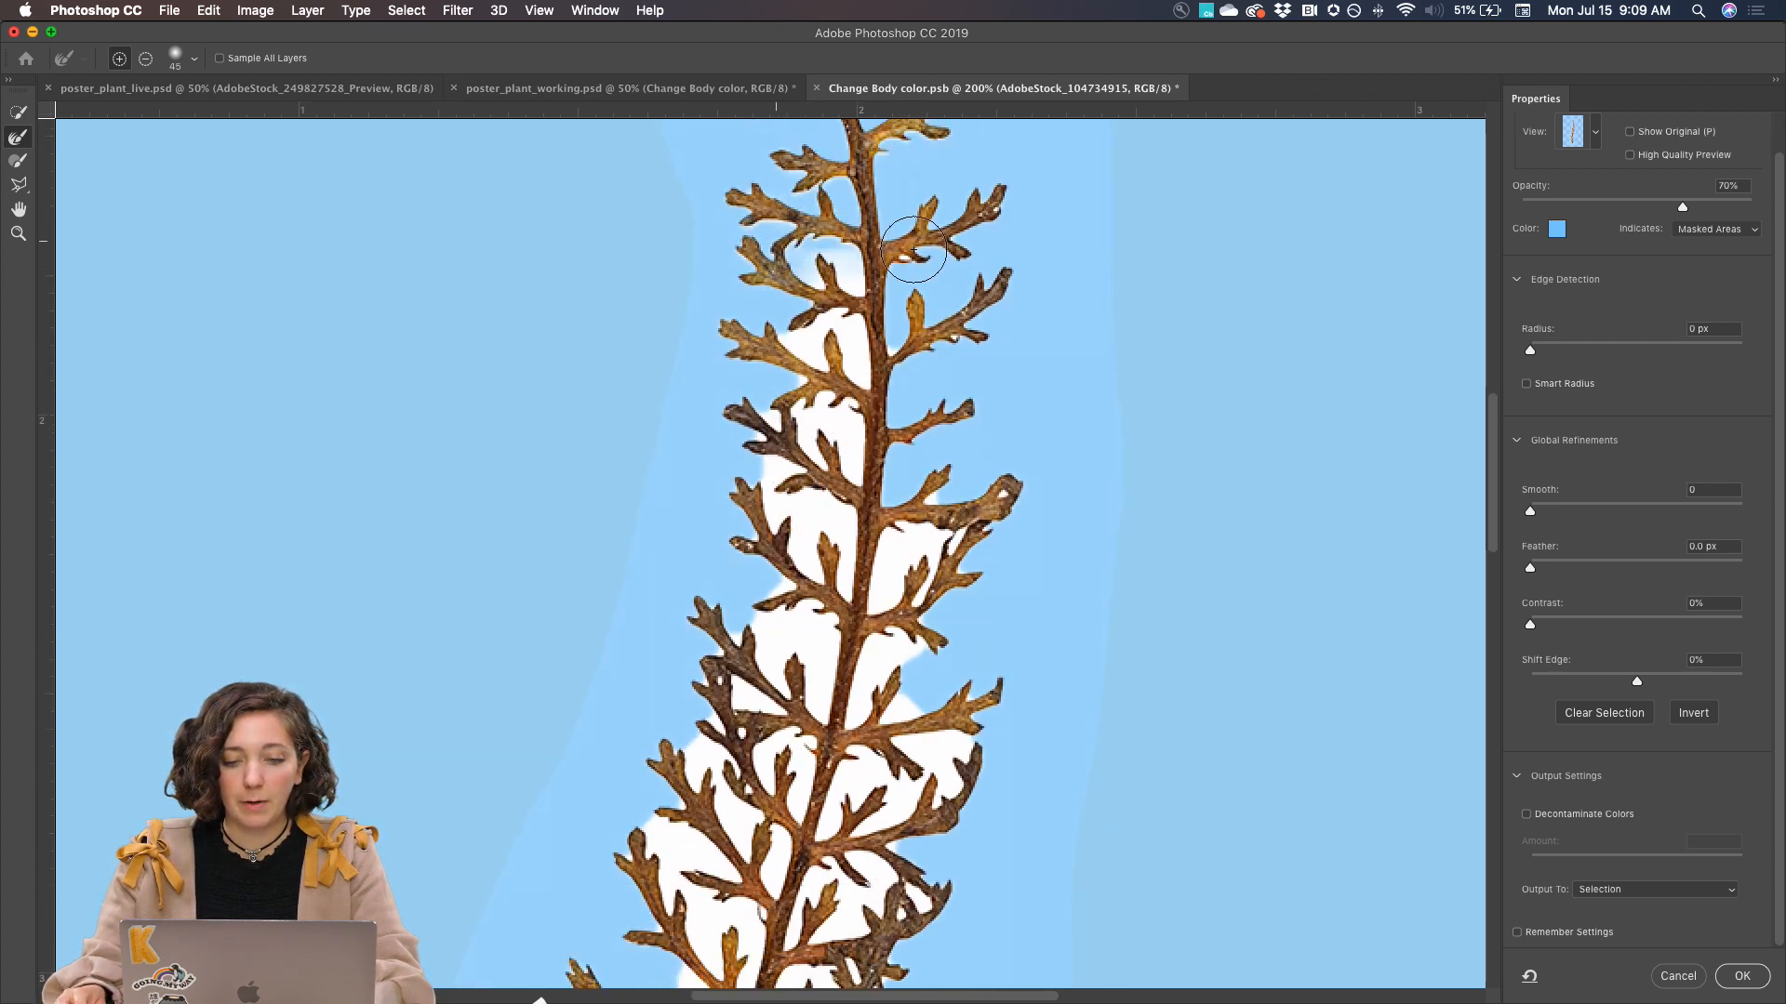
Brush away the white background between the branches along the middle section of the plant with the Refine Edge Brush
mouse_move(831, 336)
left_mouse_down()
mouse_move(848, 374)
mouse_move(806, 361)
mouse_move(837, 446)
mouse_move(791, 502)
mouse_move(796, 522)
mouse_move(843, 528)
left_mouse_up()
scroll(846, 520, "down", 4)
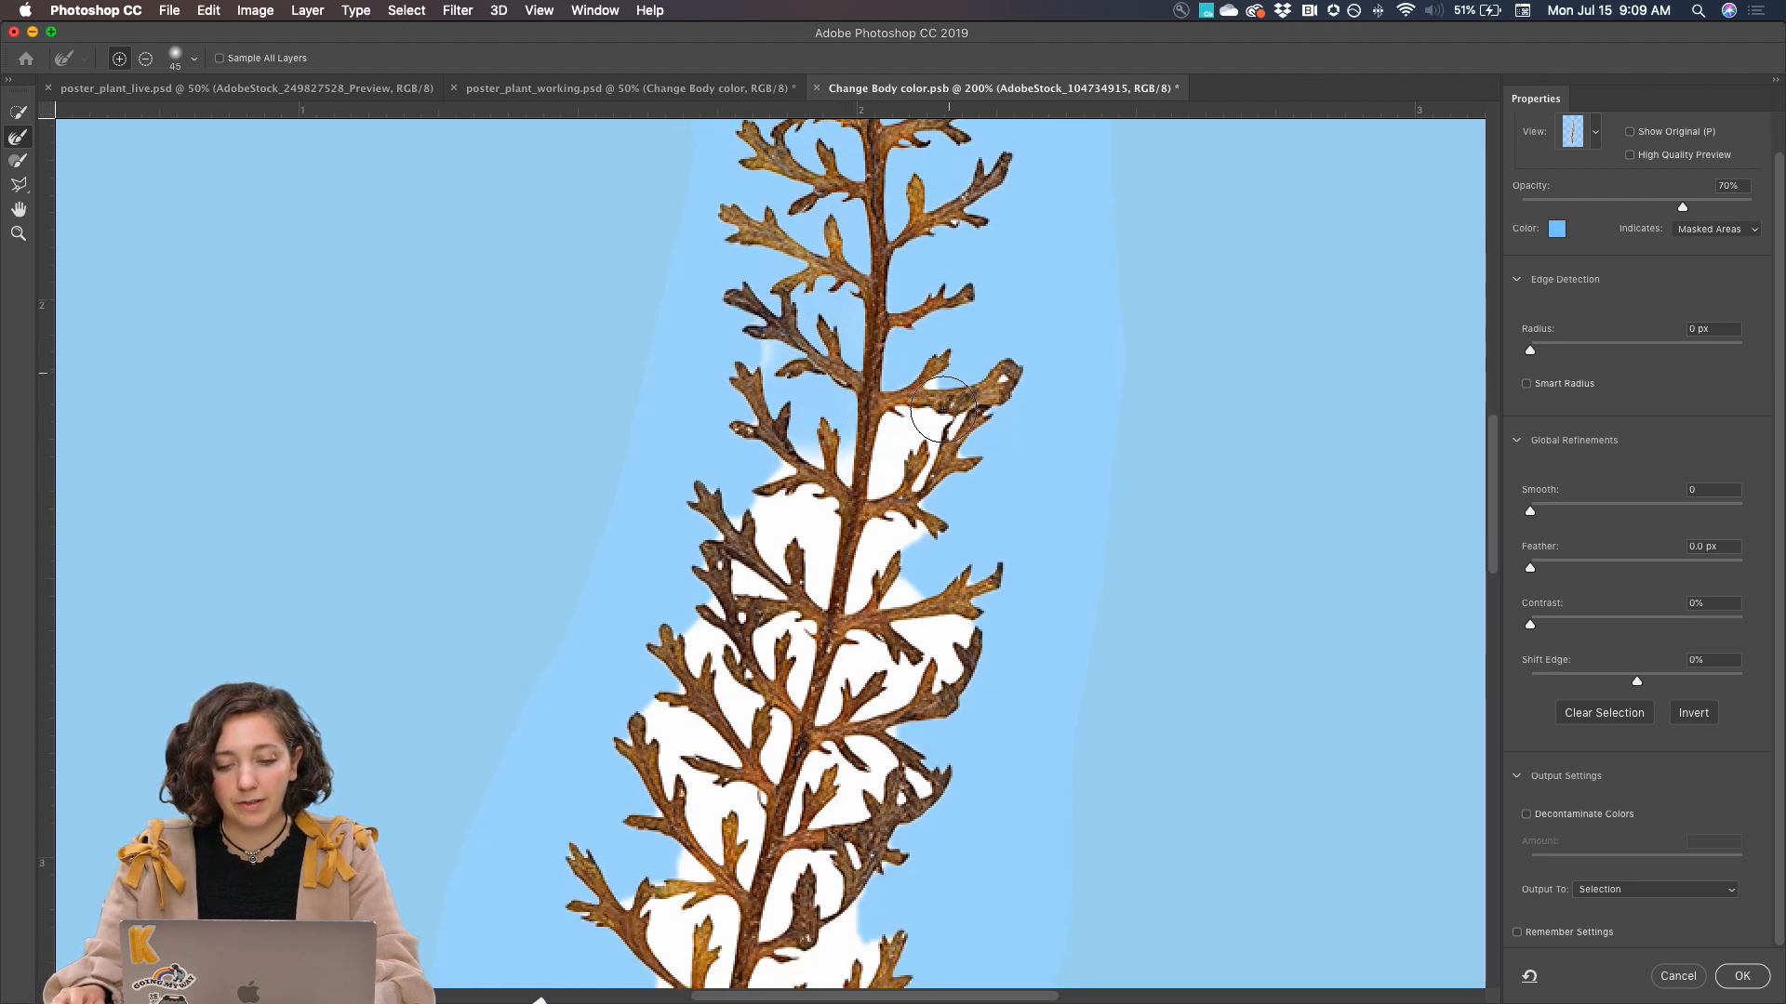
mouse_move(947, 441)
left_mouse_down()
mouse_move(796, 477)
mouse_move(821, 537)
mouse_move(913, 543)
mouse_move(779, 568)
mouse_move(920, 606)
left_mouse_up()
scroll(919, 600, "down", 15)
mouse_move(967, 195)
left_mouse_down()
mouse_move(865, 235)
mouse_move(714, 150)
mouse_move(714, 264)
mouse_move(916, 317)
mouse_move(860, 344)
mouse_move(723, 287)
mouse_move(714, 300)
mouse_move(883, 361)
left_mouse_up()
scroll(883, 361, "down", 3)
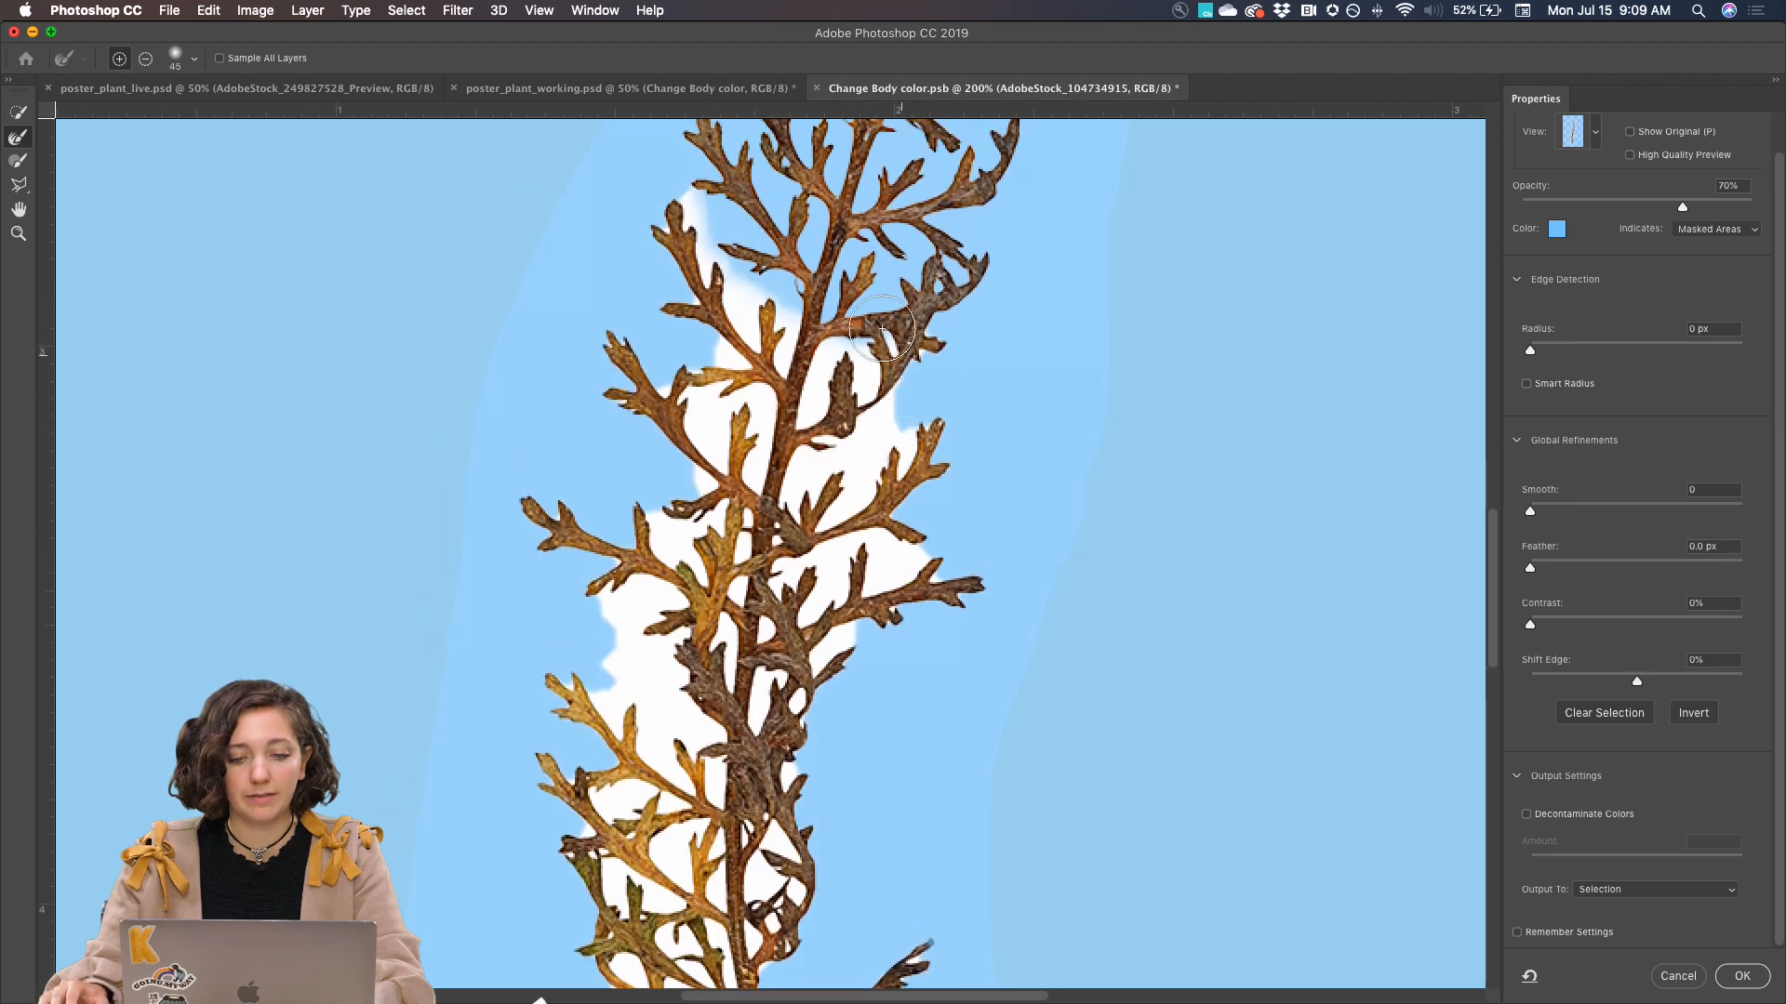
mouse_move(711, 226)
left_mouse_down()
mouse_move(706, 265)
mouse_move(840, 386)
mouse_move(860, 375)
mouse_move(806, 346)
mouse_move(911, 417)
mouse_move(857, 471)
mouse_move(740, 454)
mouse_move(696, 403)
mouse_move(707, 502)
mouse_move(709, 472)
mouse_move(632, 671)
mouse_move(642, 720)
mouse_move(713, 728)
mouse_move(764, 707)
mouse_move(771, 653)
mouse_move(858, 552)
mouse_move(779, 564)
mouse_move(679, 685)
left_mouse_up()
Refine the selection around the plant's lower branches and stem base, brushing out the white areas between them
scroll(679, 685, "down", 5)
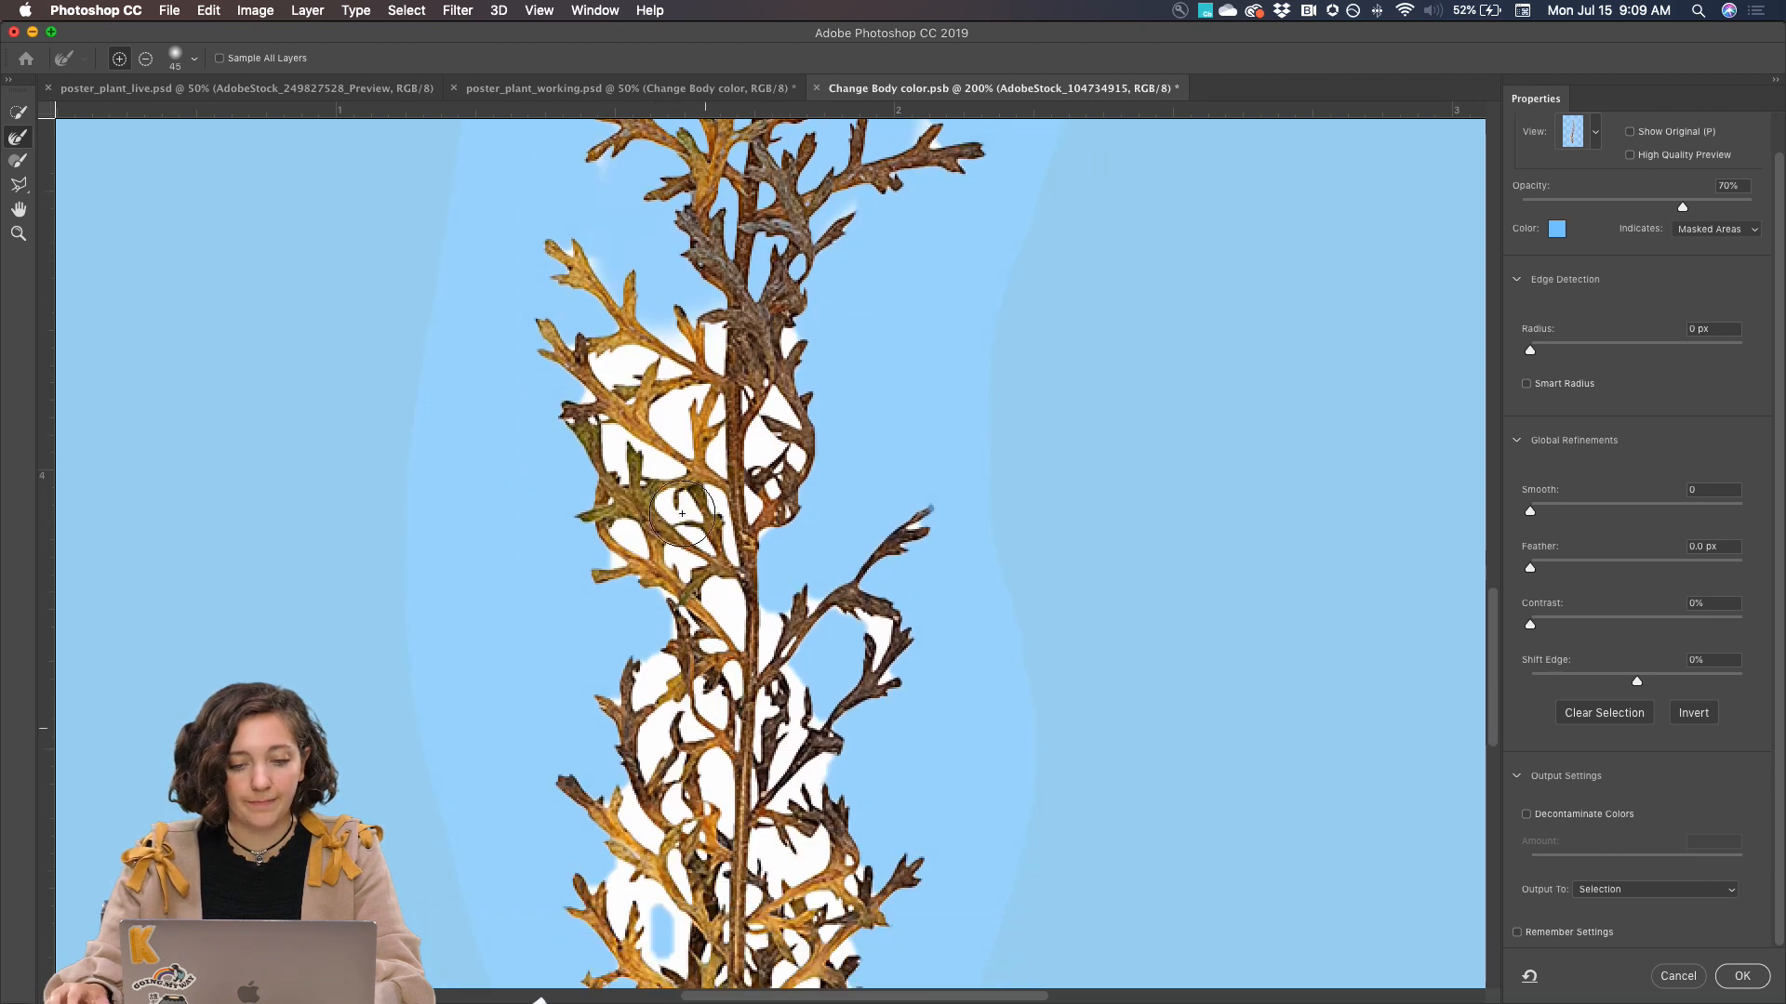
mouse_move(602, 366)
left_mouse_down()
mouse_move(662, 378)
mouse_move(664, 448)
mouse_move(619, 533)
mouse_move(726, 627)
mouse_move(710, 533)
mouse_move(787, 436)
mouse_move(723, 309)
mouse_move(714, 349)
mouse_move(800, 359)
mouse_move(561, 265)
mouse_move(742, 428)
left_mouse_up()
scroll(743, 428, "down", 2)
scroll(742, 428, "down", 3)
mouse_move(716, 271)
left_mouse_down()
mouse_move(642, 246)
mouse_move(660, 530)
mouse_move(690, 605)
mouse_move(609, 406)
mouse_move(599, 538)
mouse_move(735, 683)
mouse_move(807, 511)
mouse_move(791, 279)
mouse_move(744, 298)
mouse_move(734, 540)
mouse_move(893, 539)
mouse_move(790, 511)
left_mouse_up()
scroll(735, 539, "up", 4)
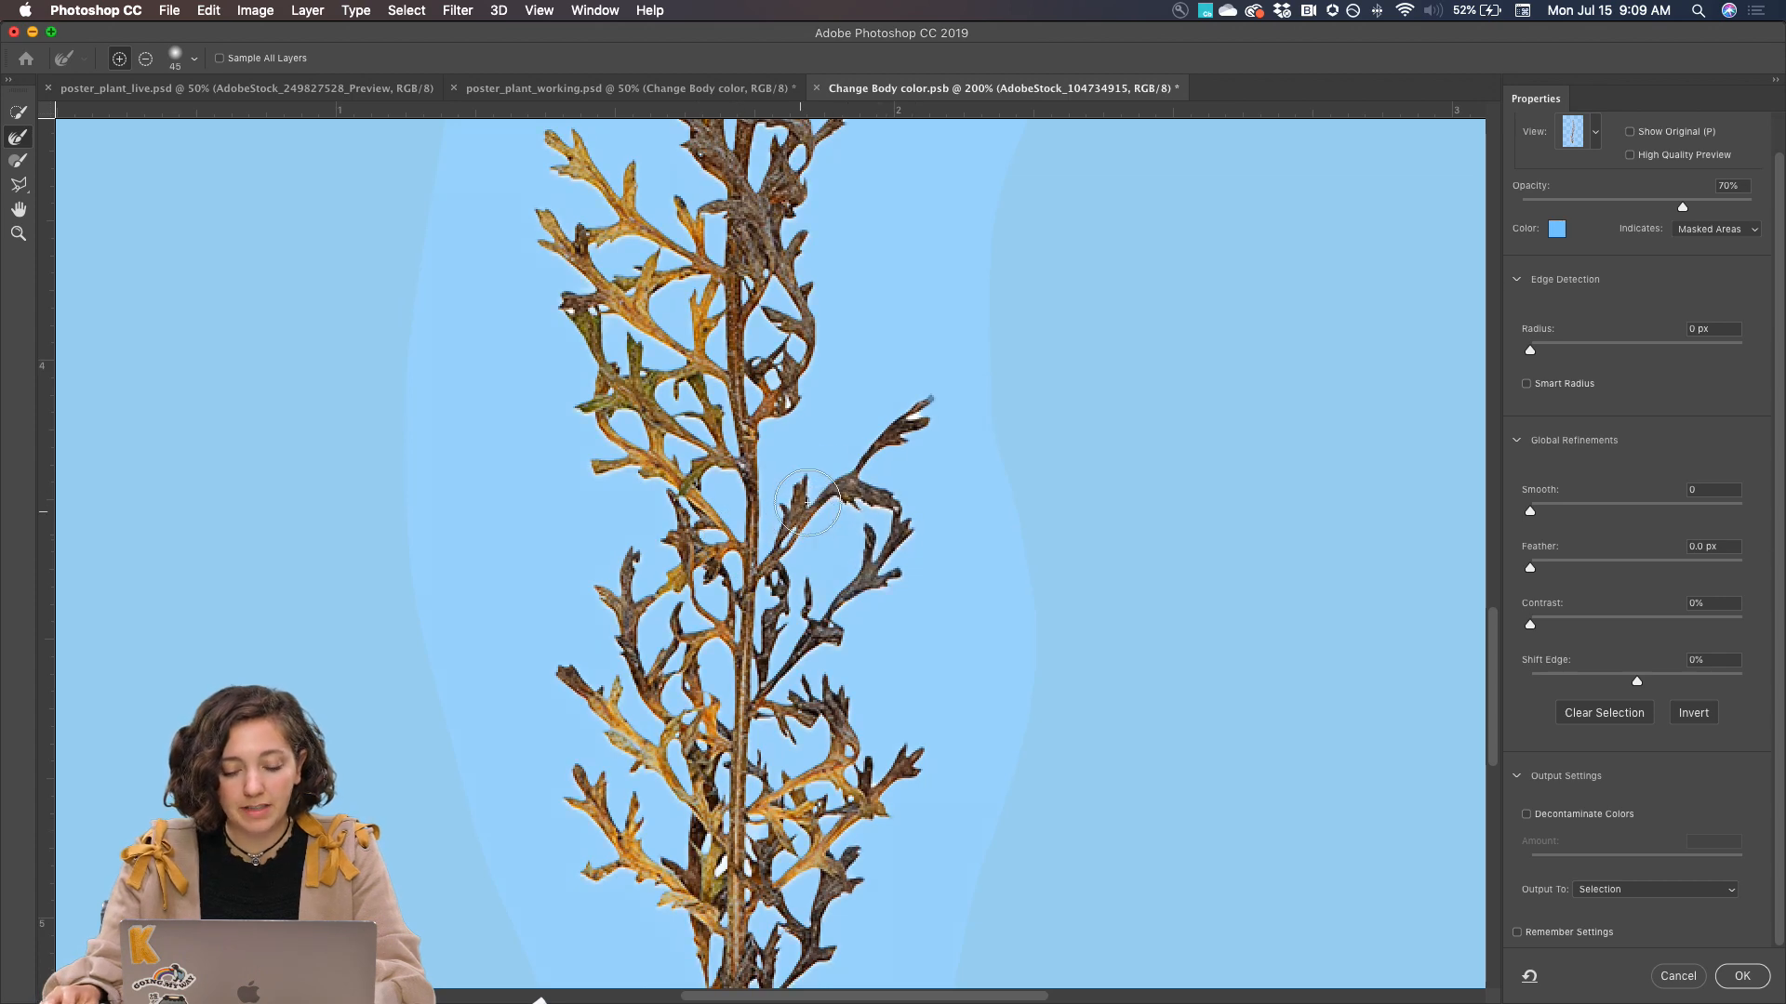
Touch up the leftover white fringes at the branch tips on the right side of the plant's middle section
scroll(792, 385, "up", 8)
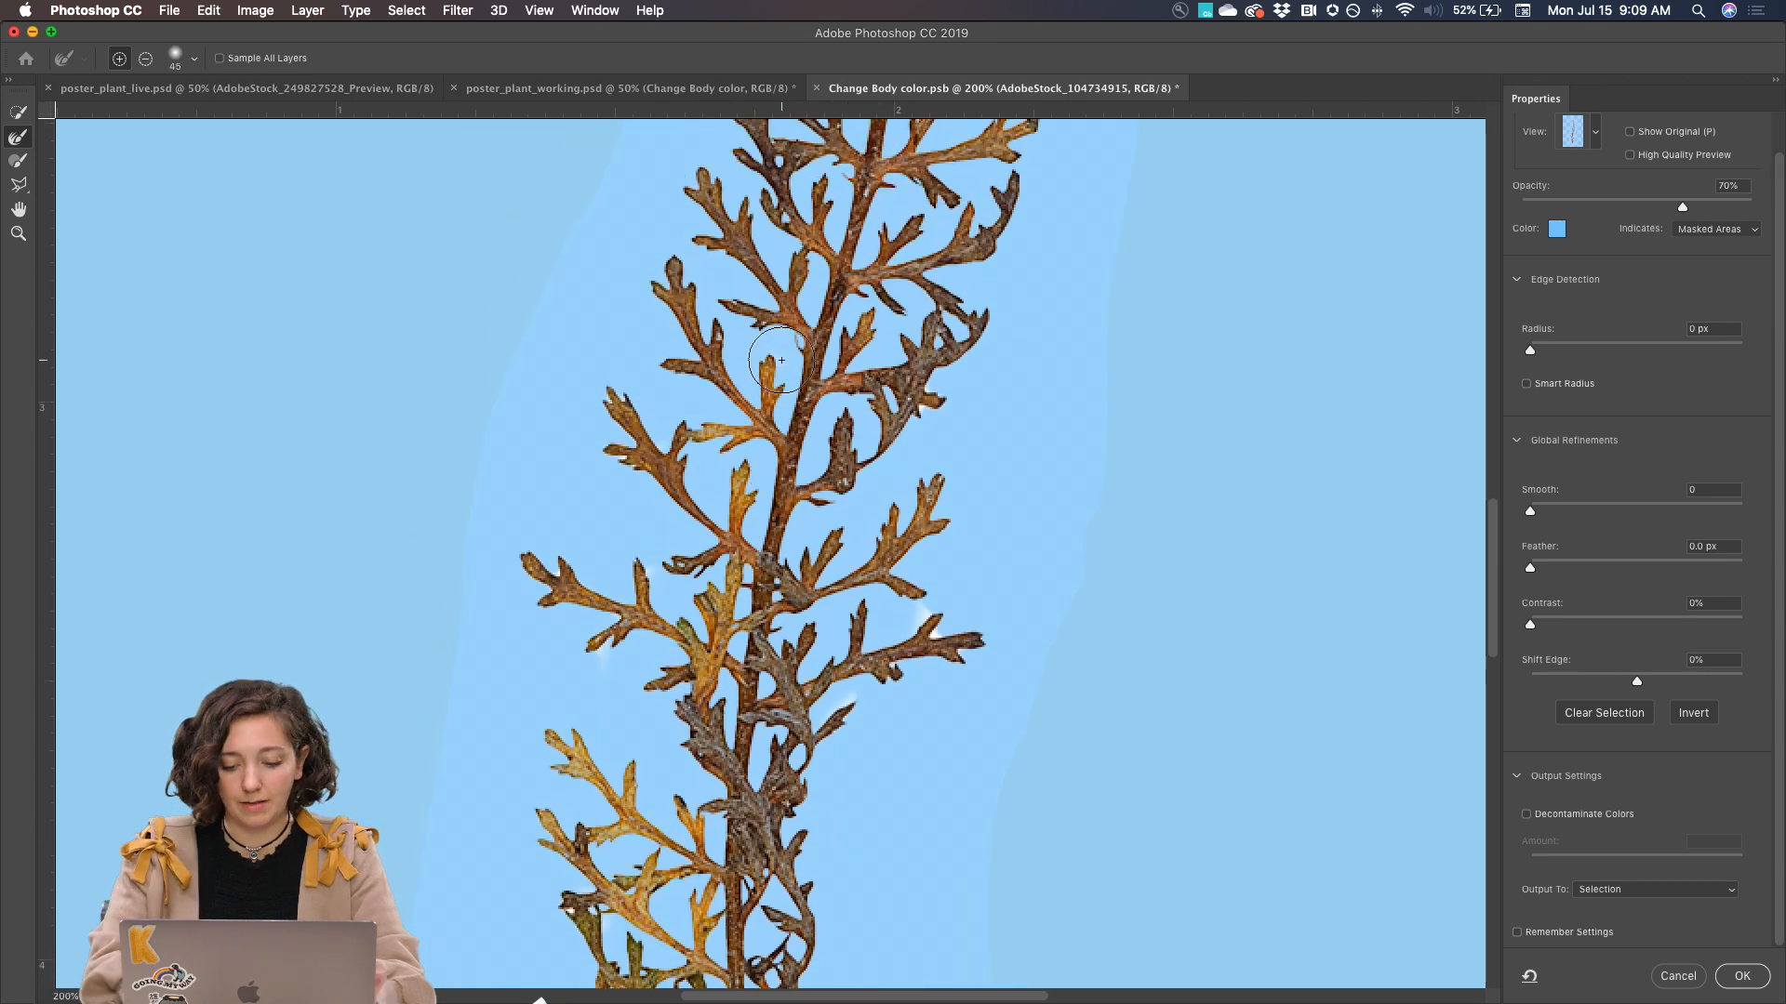
left_click_drag(916, 656, 932, 626)
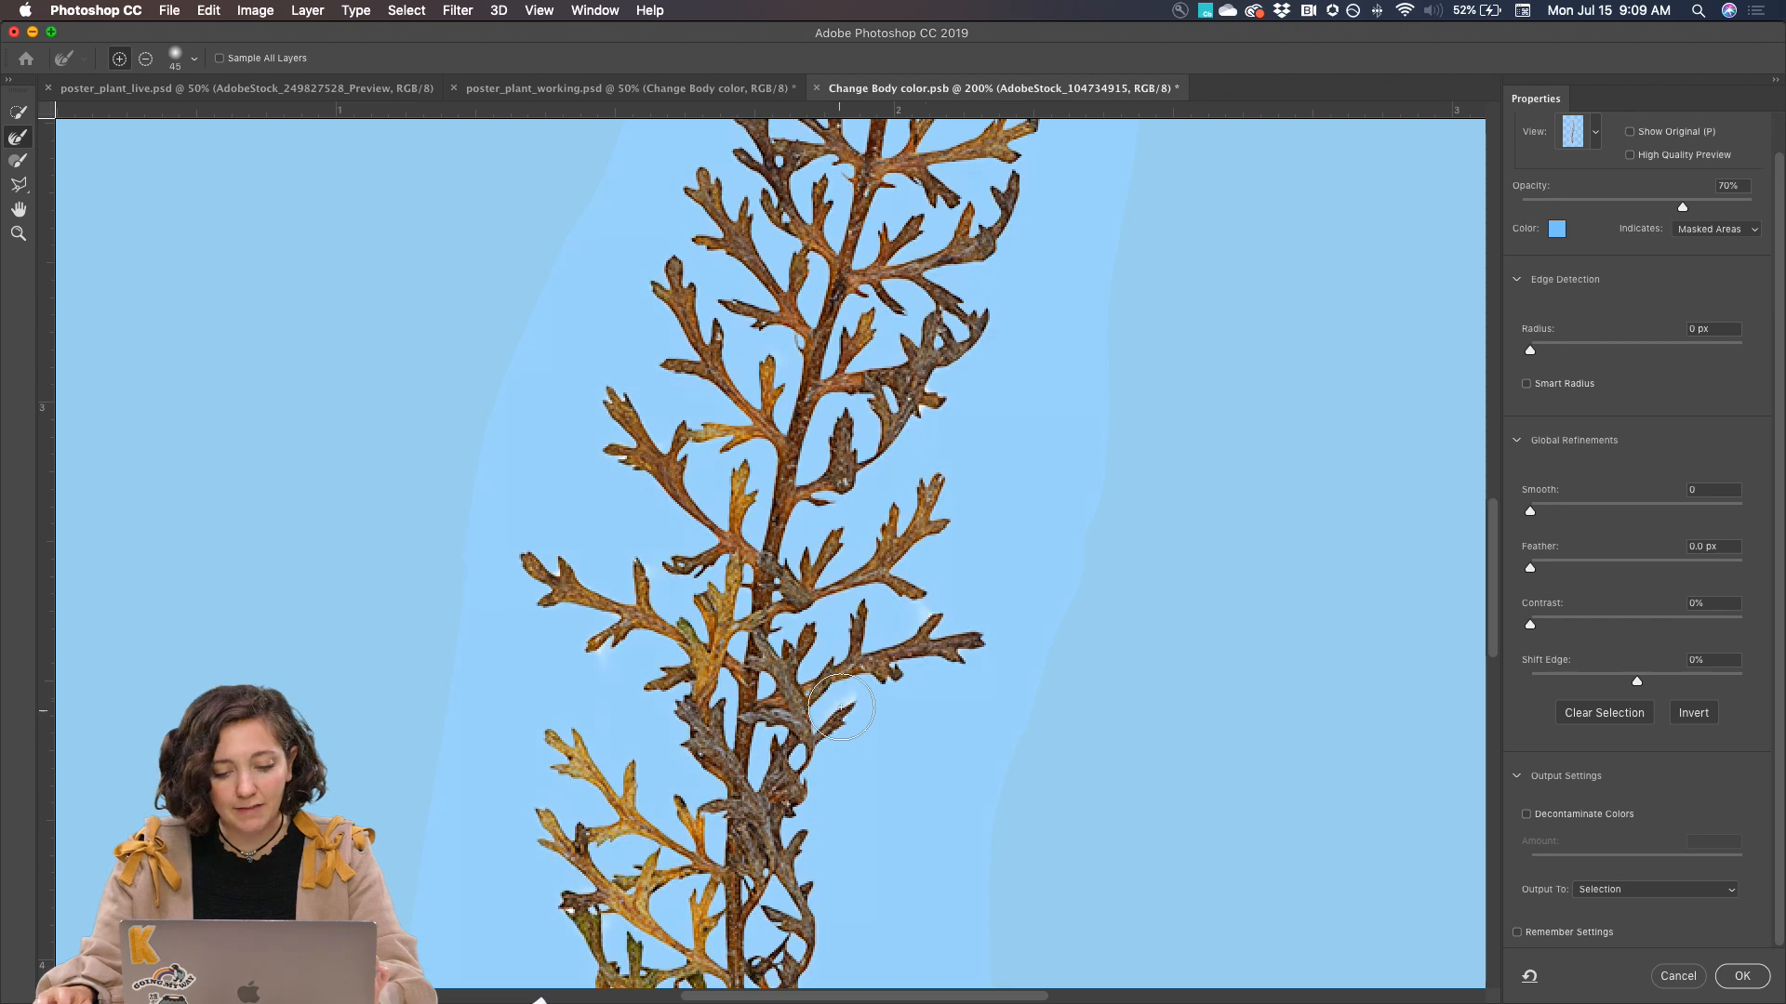
left_click_drag(847, 705, 834, 717)
Raise the Contrast of the selection edge to about 51%
key("super+minus")
key("super+minus")
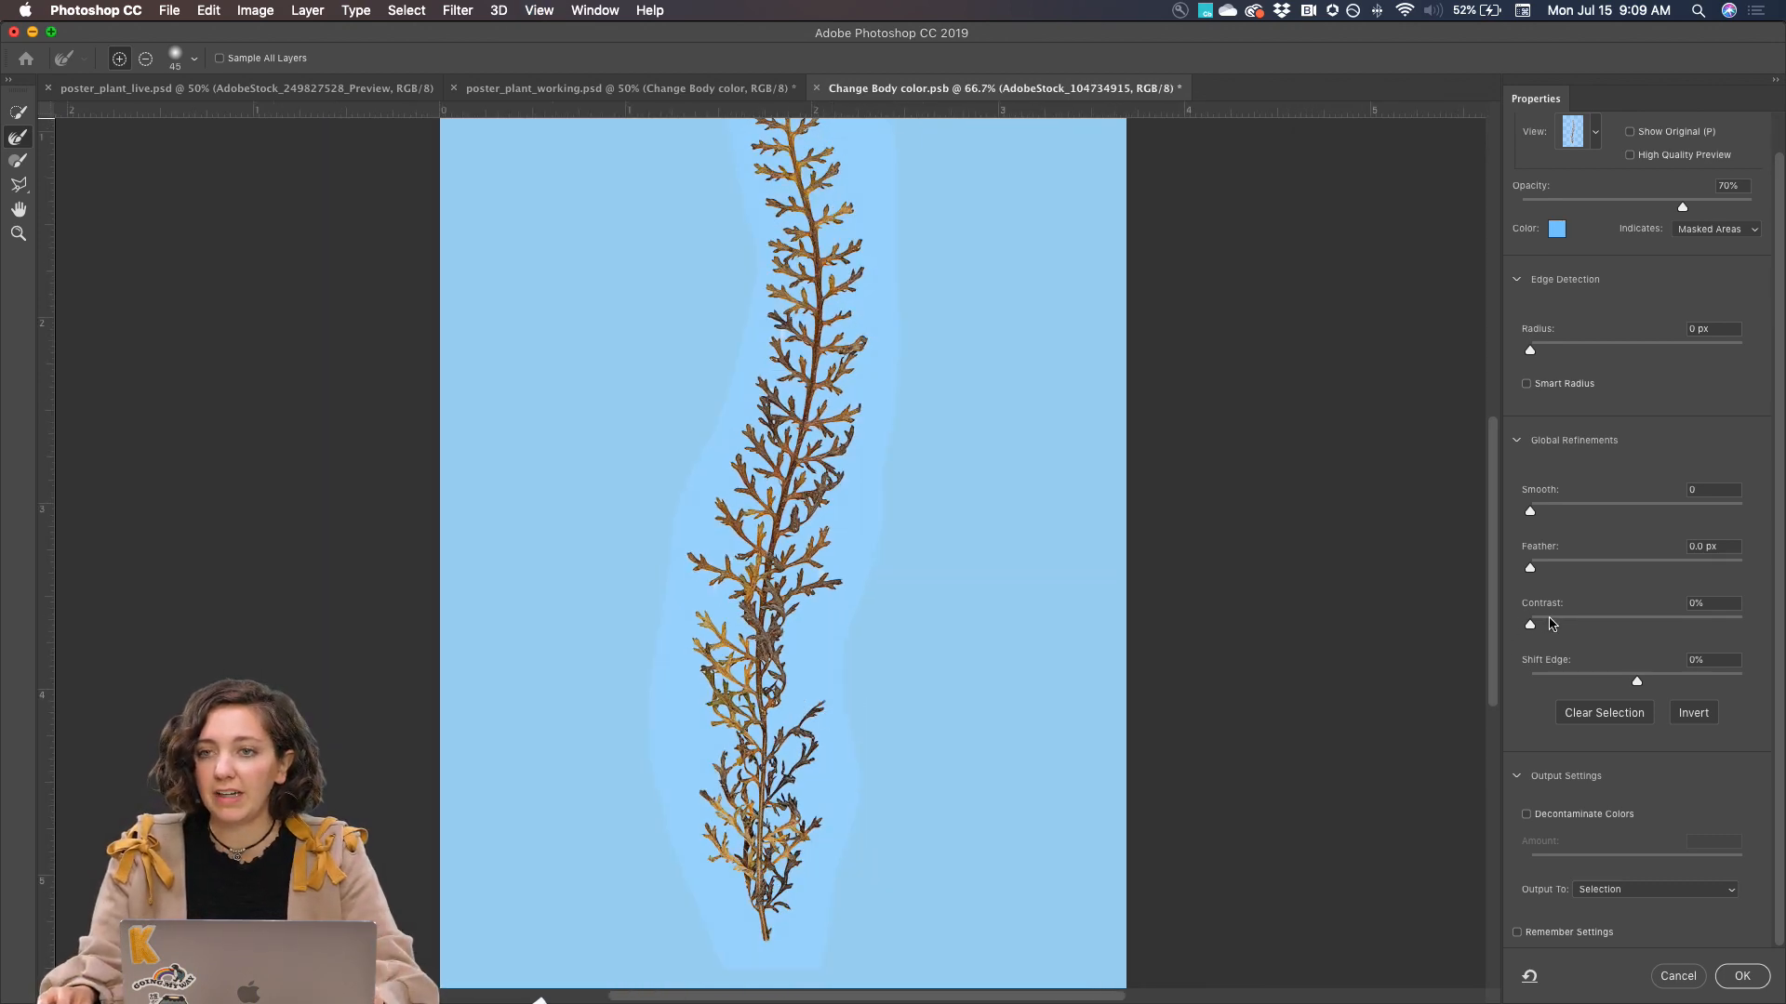
left_click_drag(1536, 627, 1623, 626)
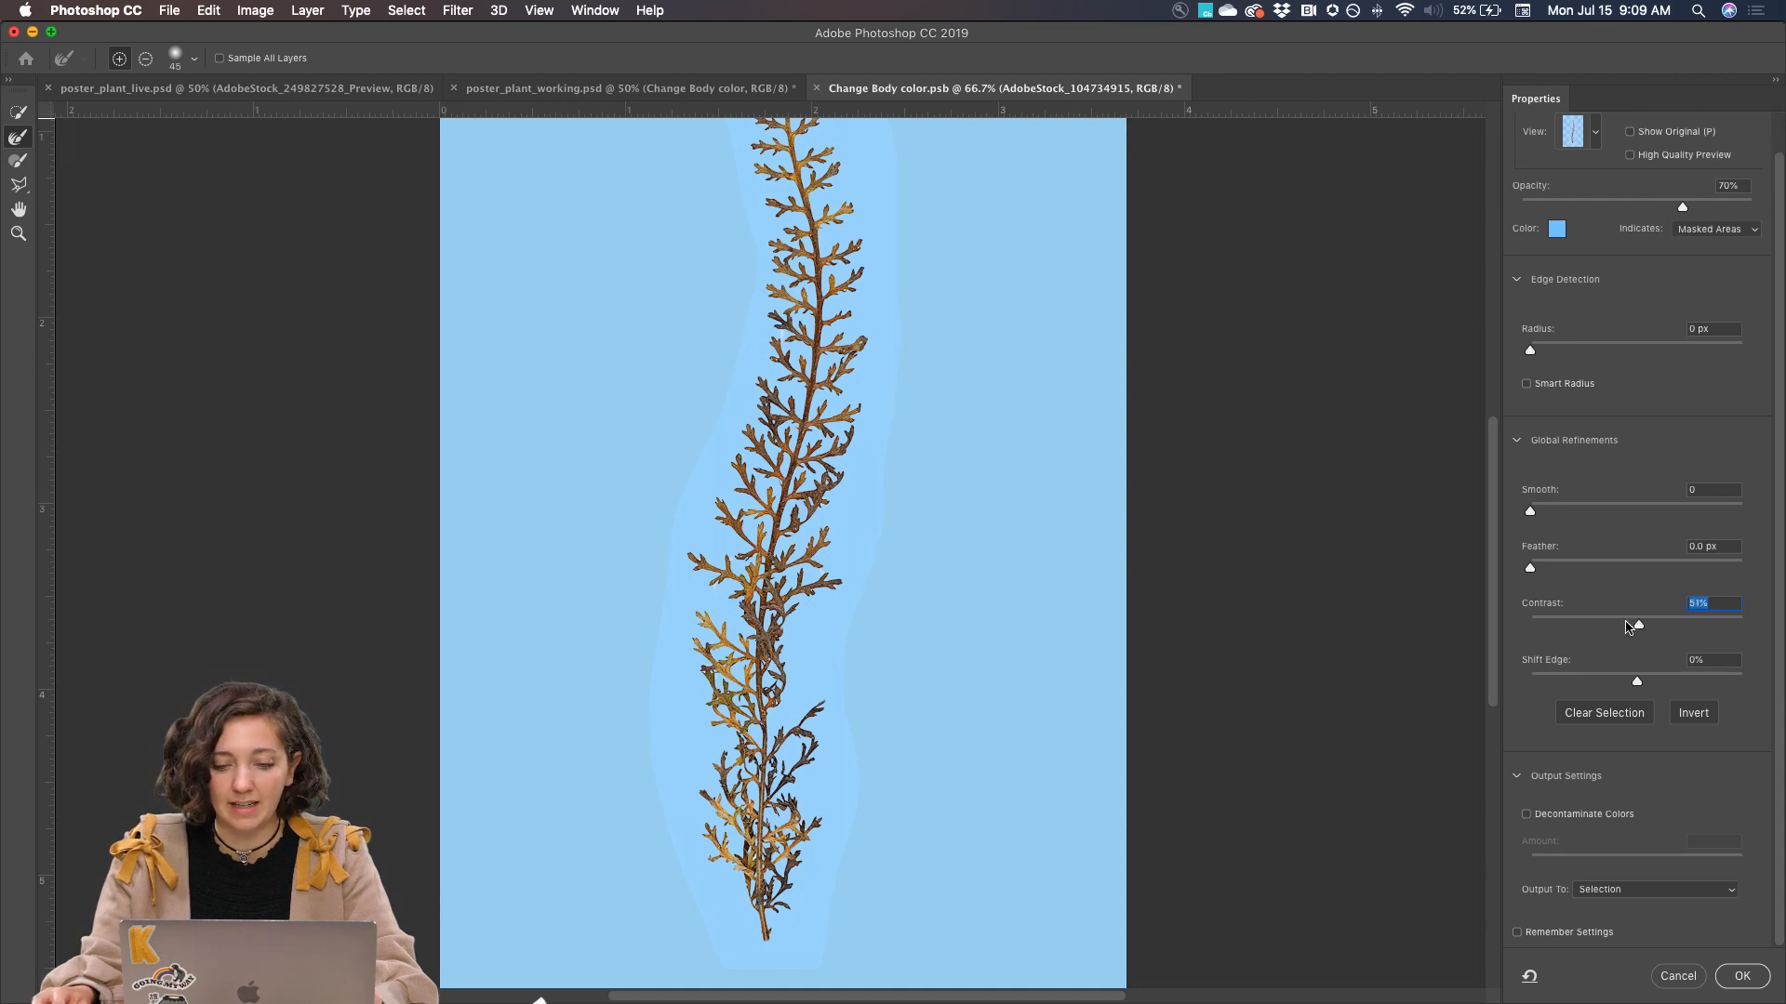
Lower the selection edge Contrast to 38% and output the refined selection as a Layer Mask
scroll(904, 598, "up", 3)
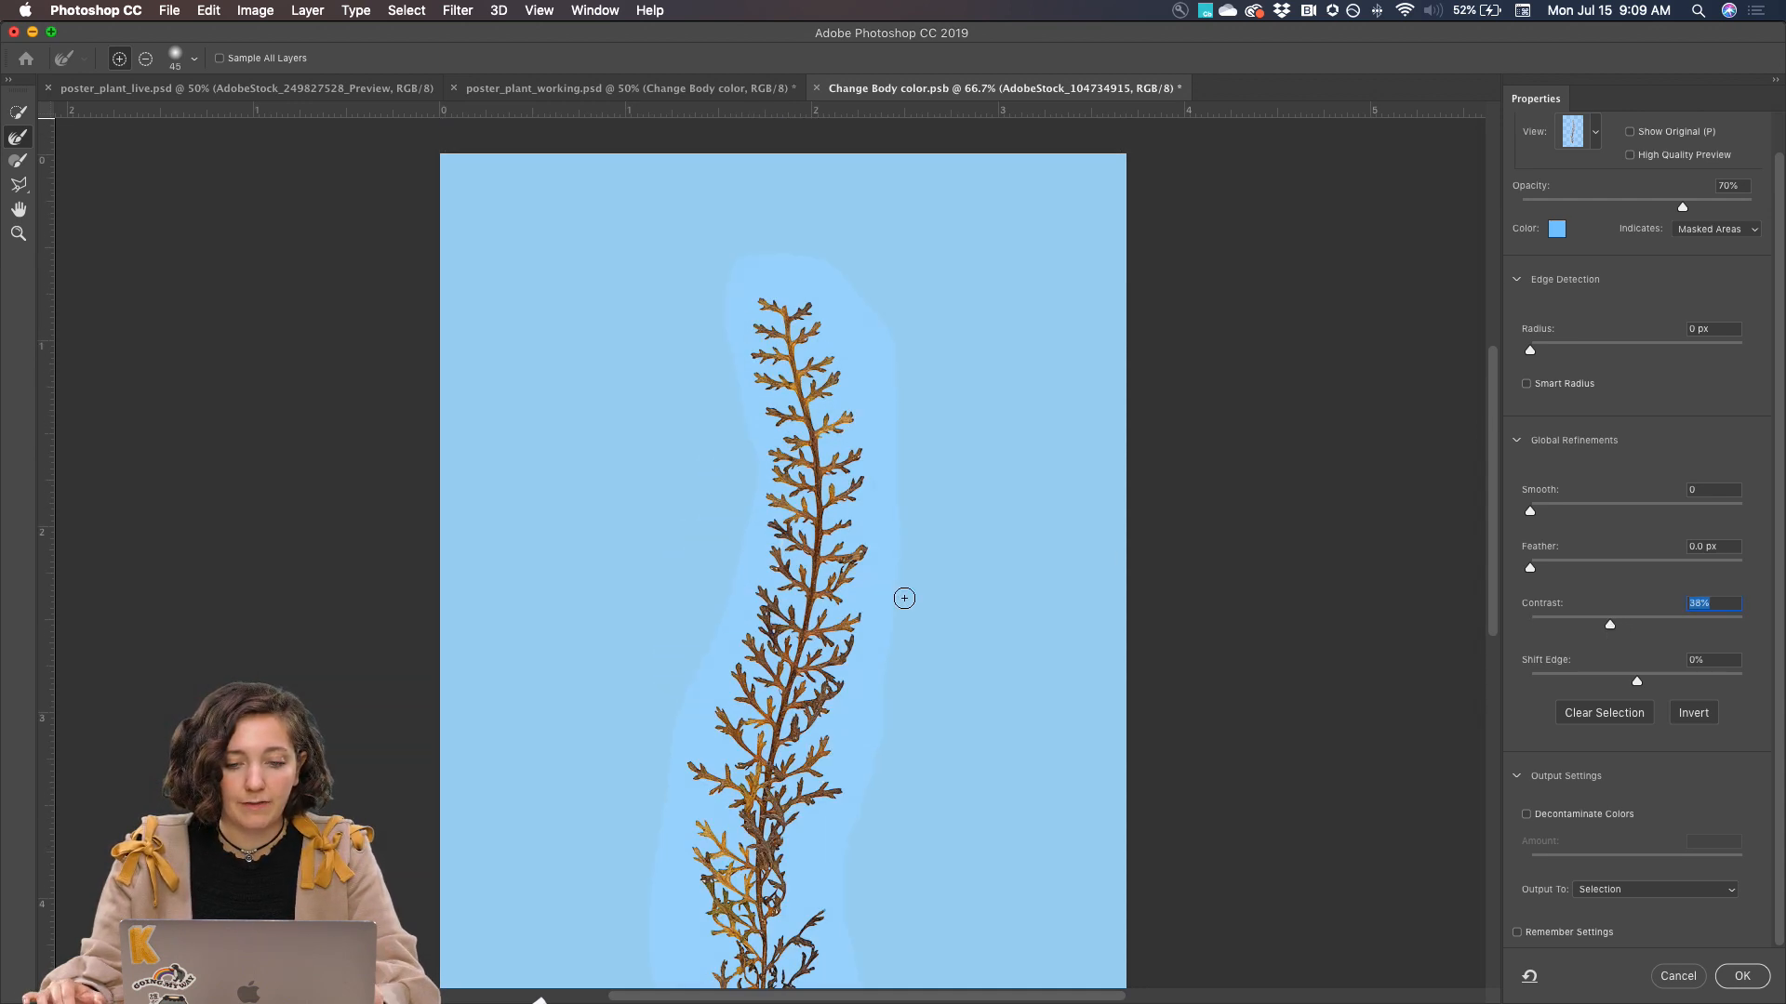
scroll(904, 598, "down", 3)
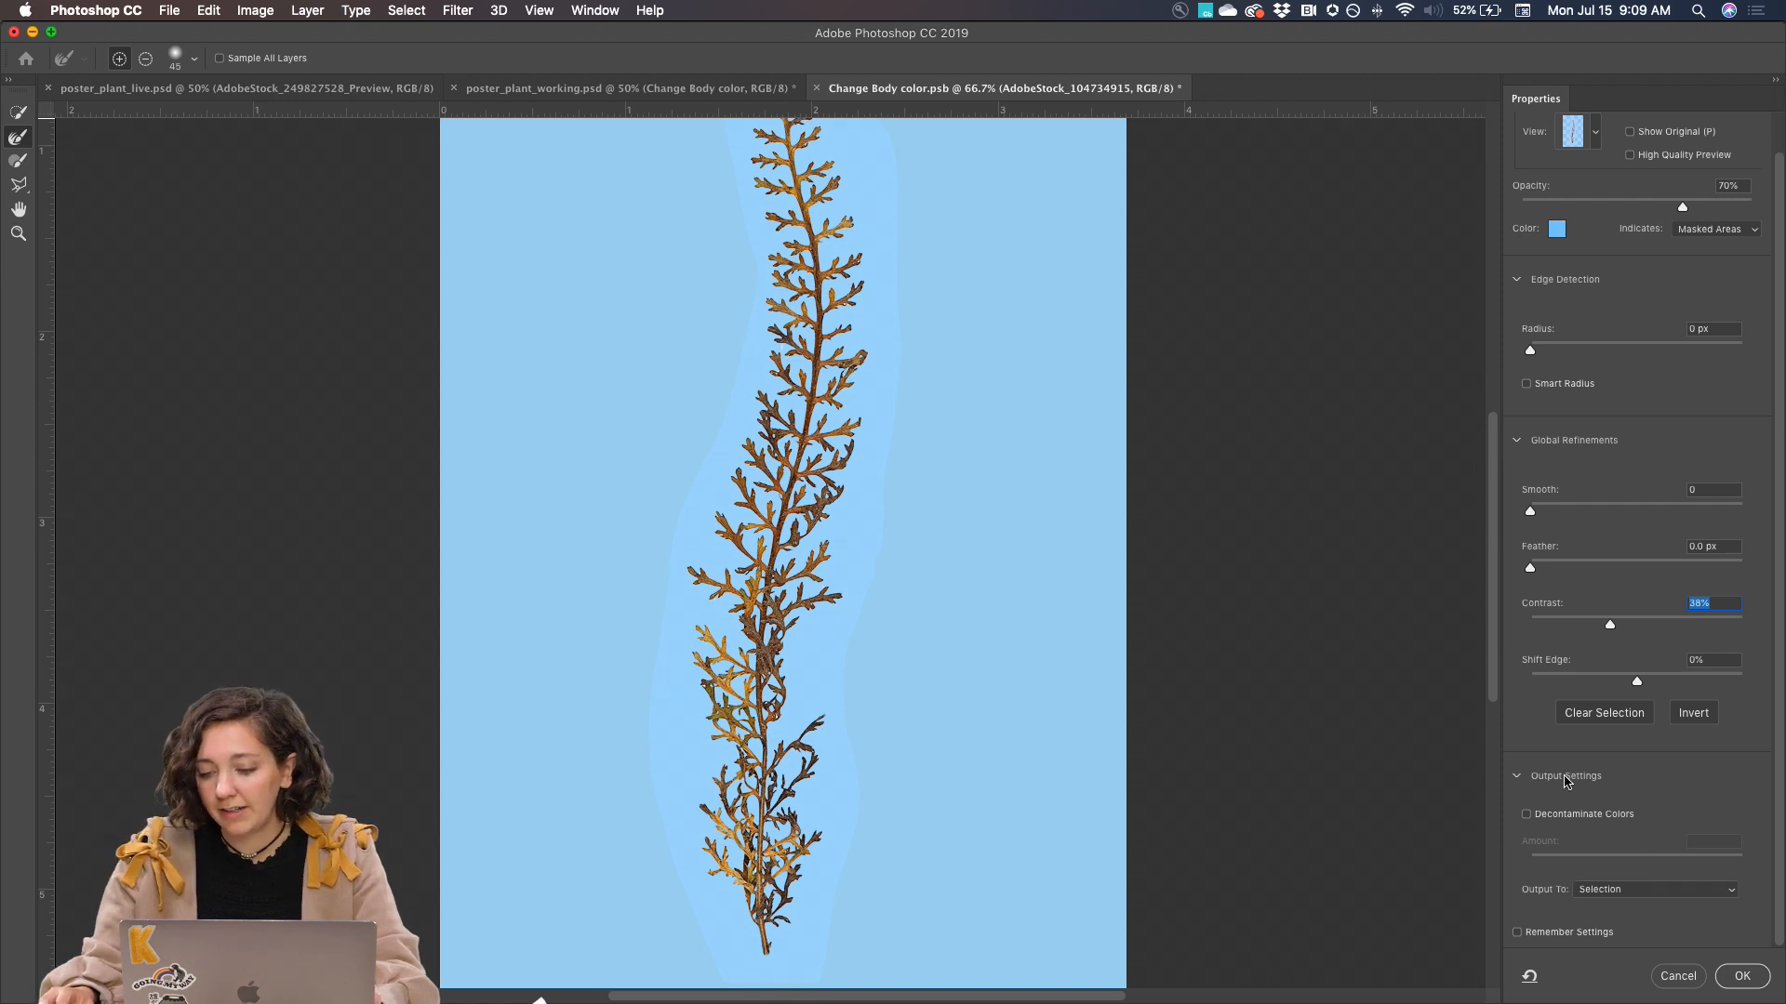
left_click(1593, 893)
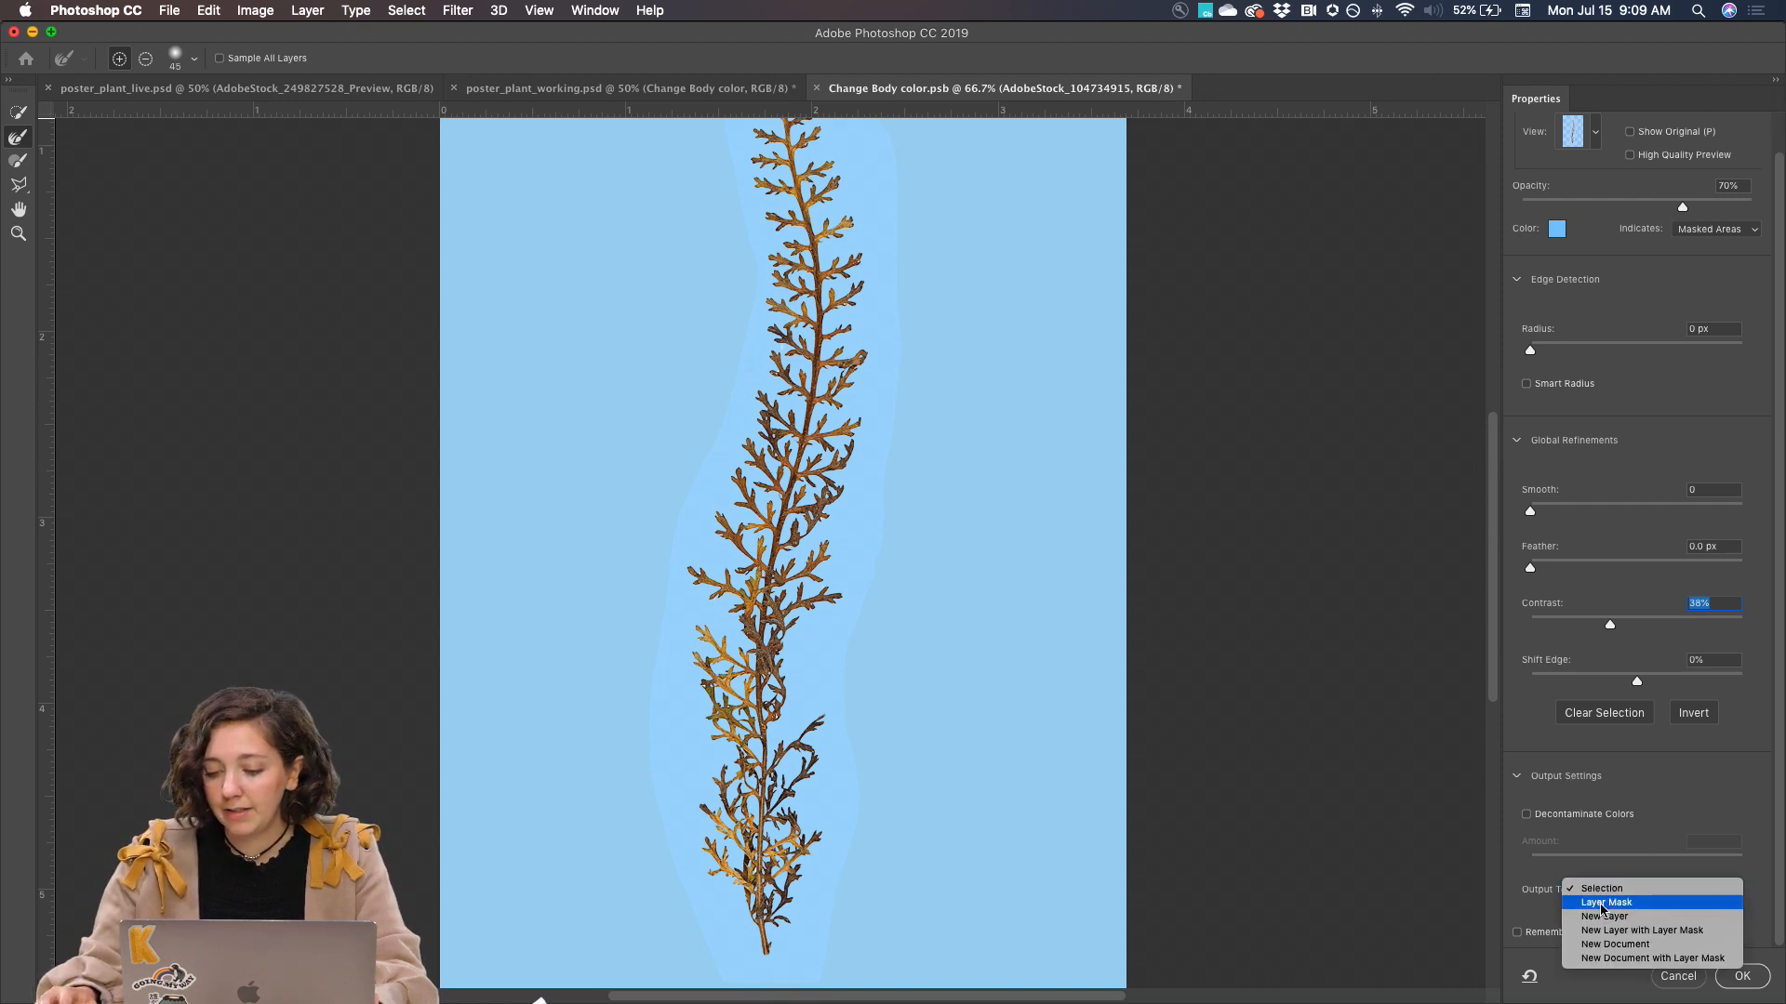
left_click(1637, 904)
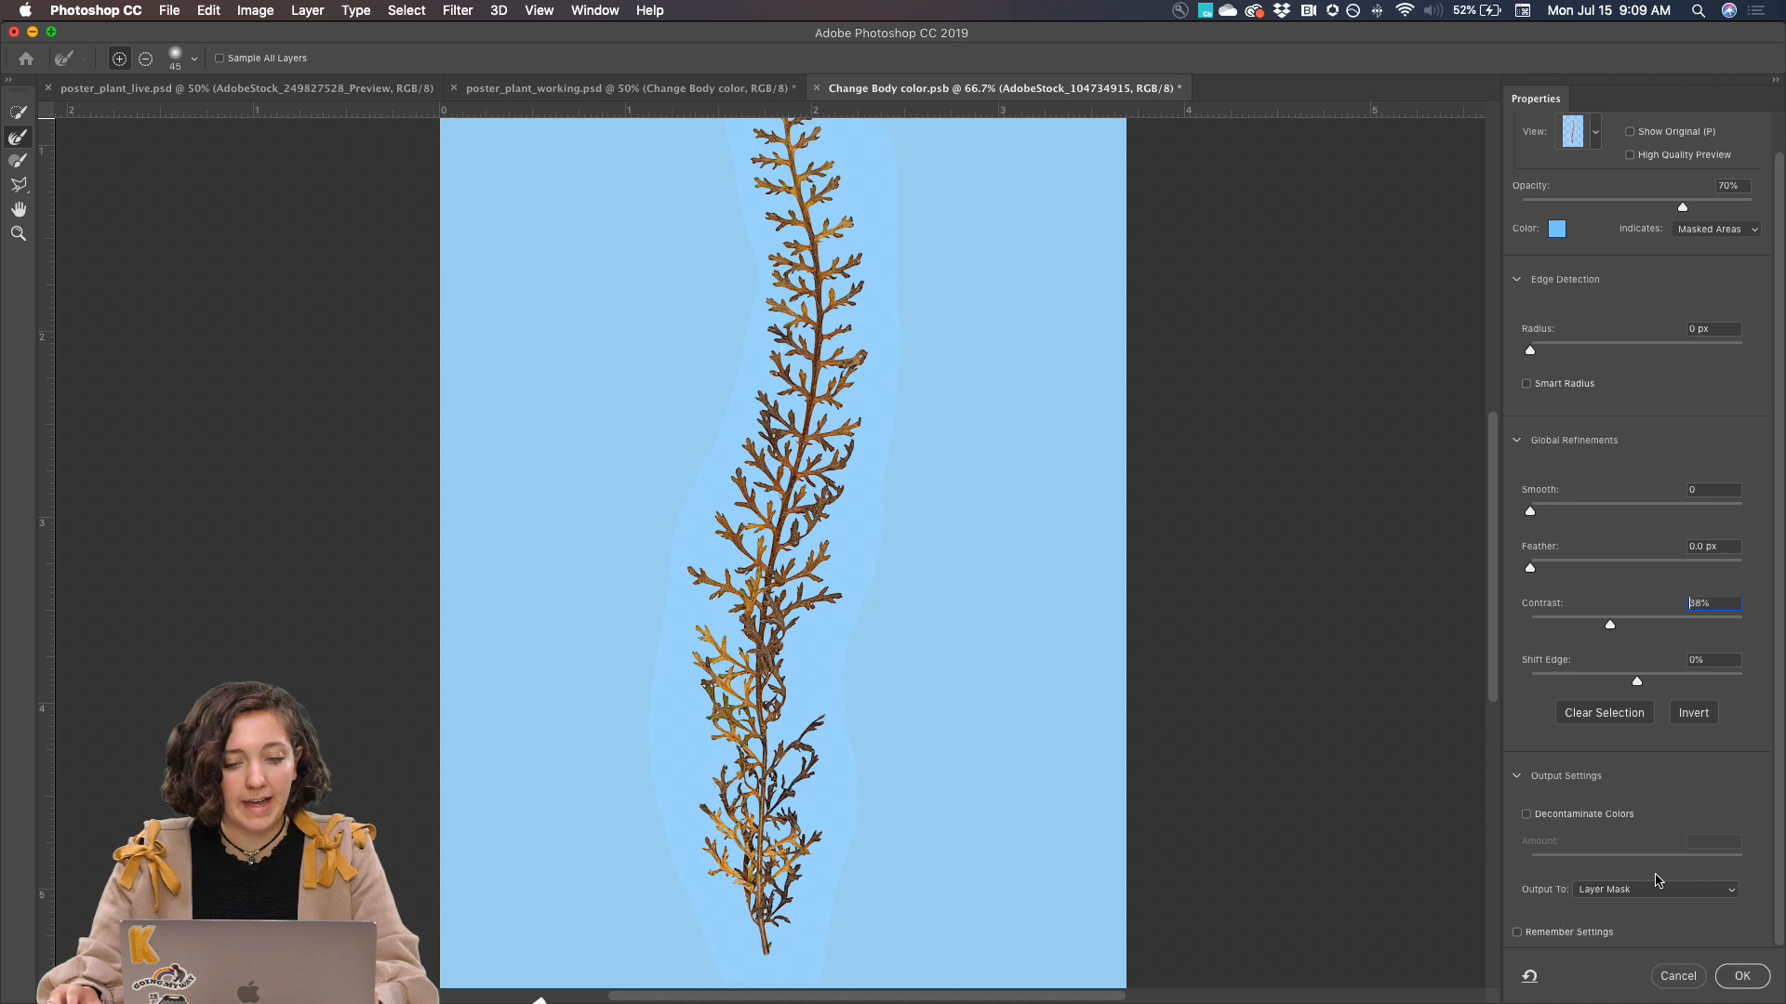
left_click(1739, 977)
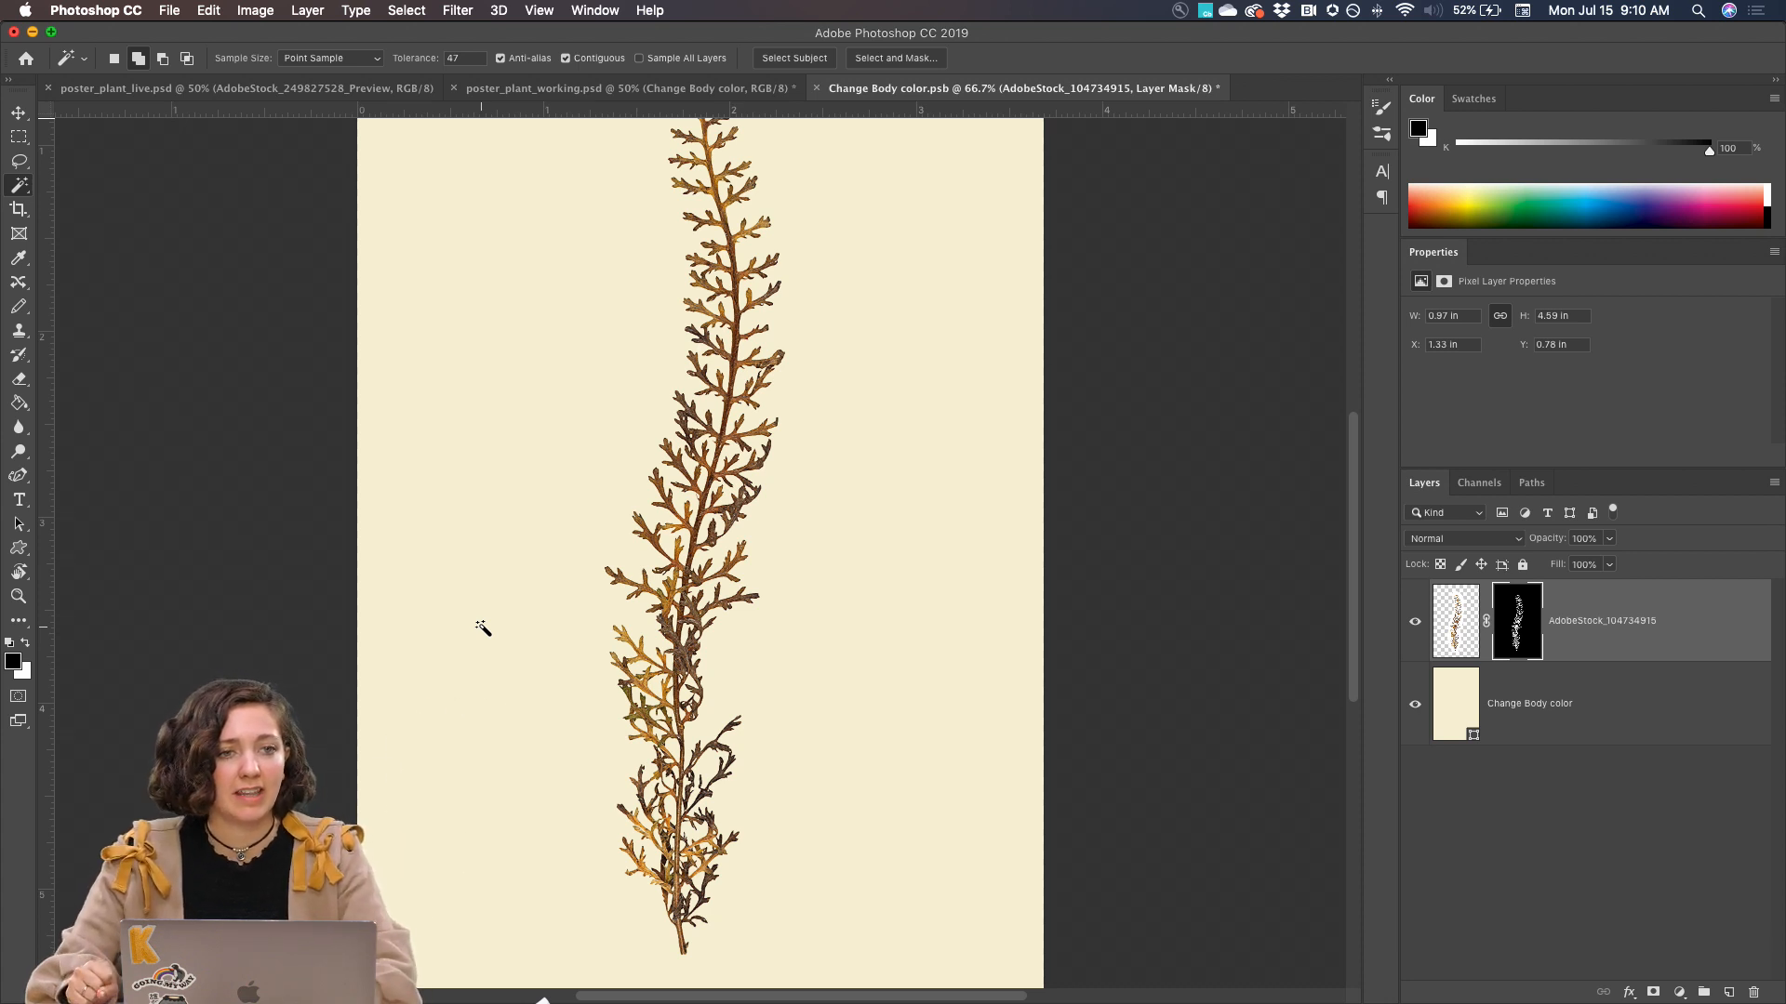
Apply the layer mask on the AdobeStock_104734915 layer so the cutout becomes permanent
scroll(981, 718, "up", 3)
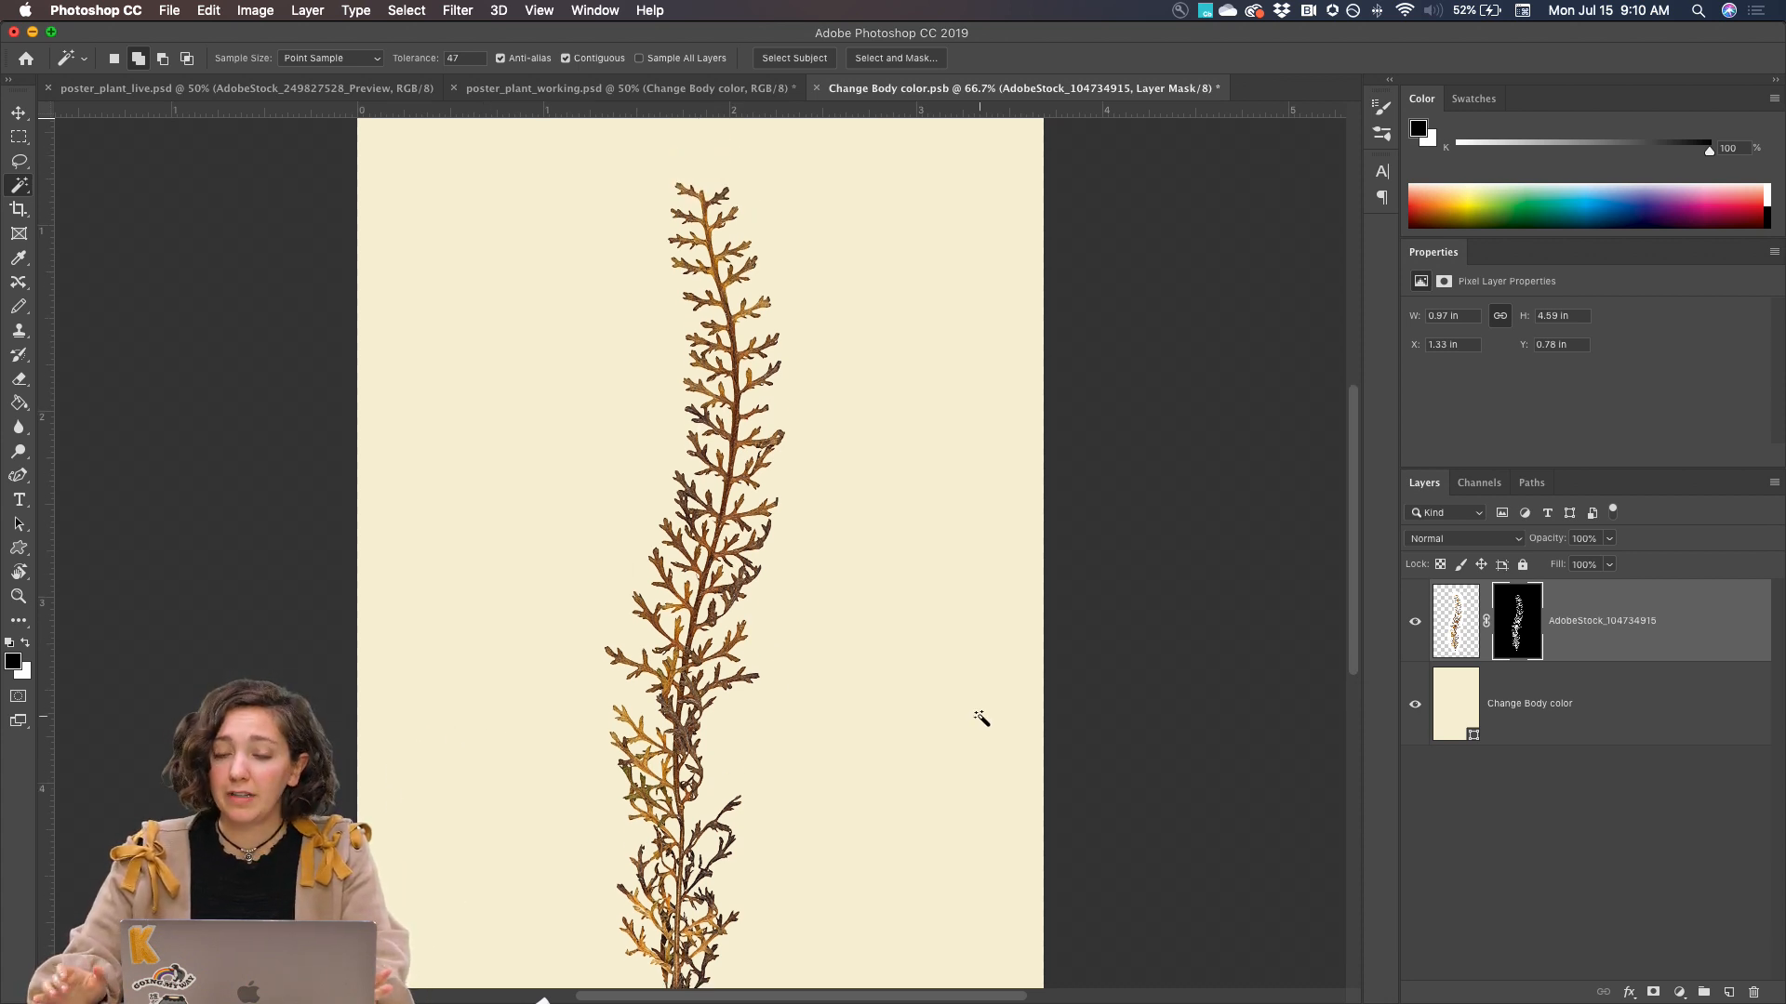
key("super+minus")
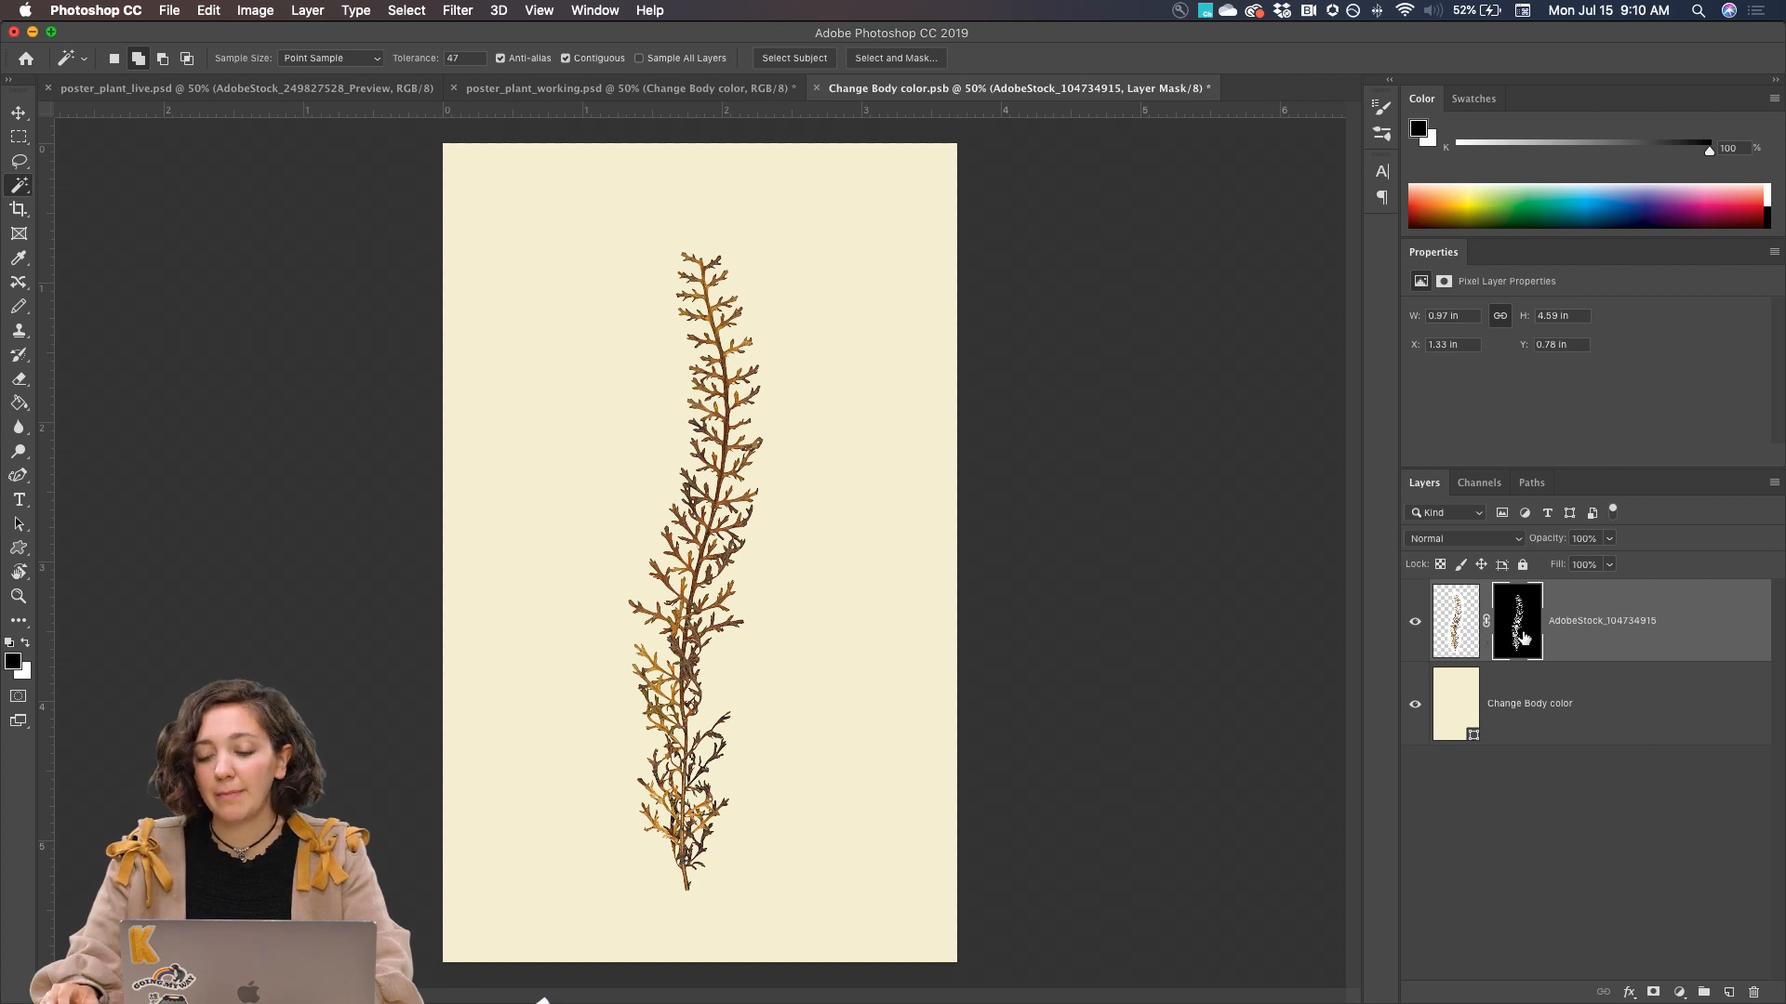
key("super+equal")
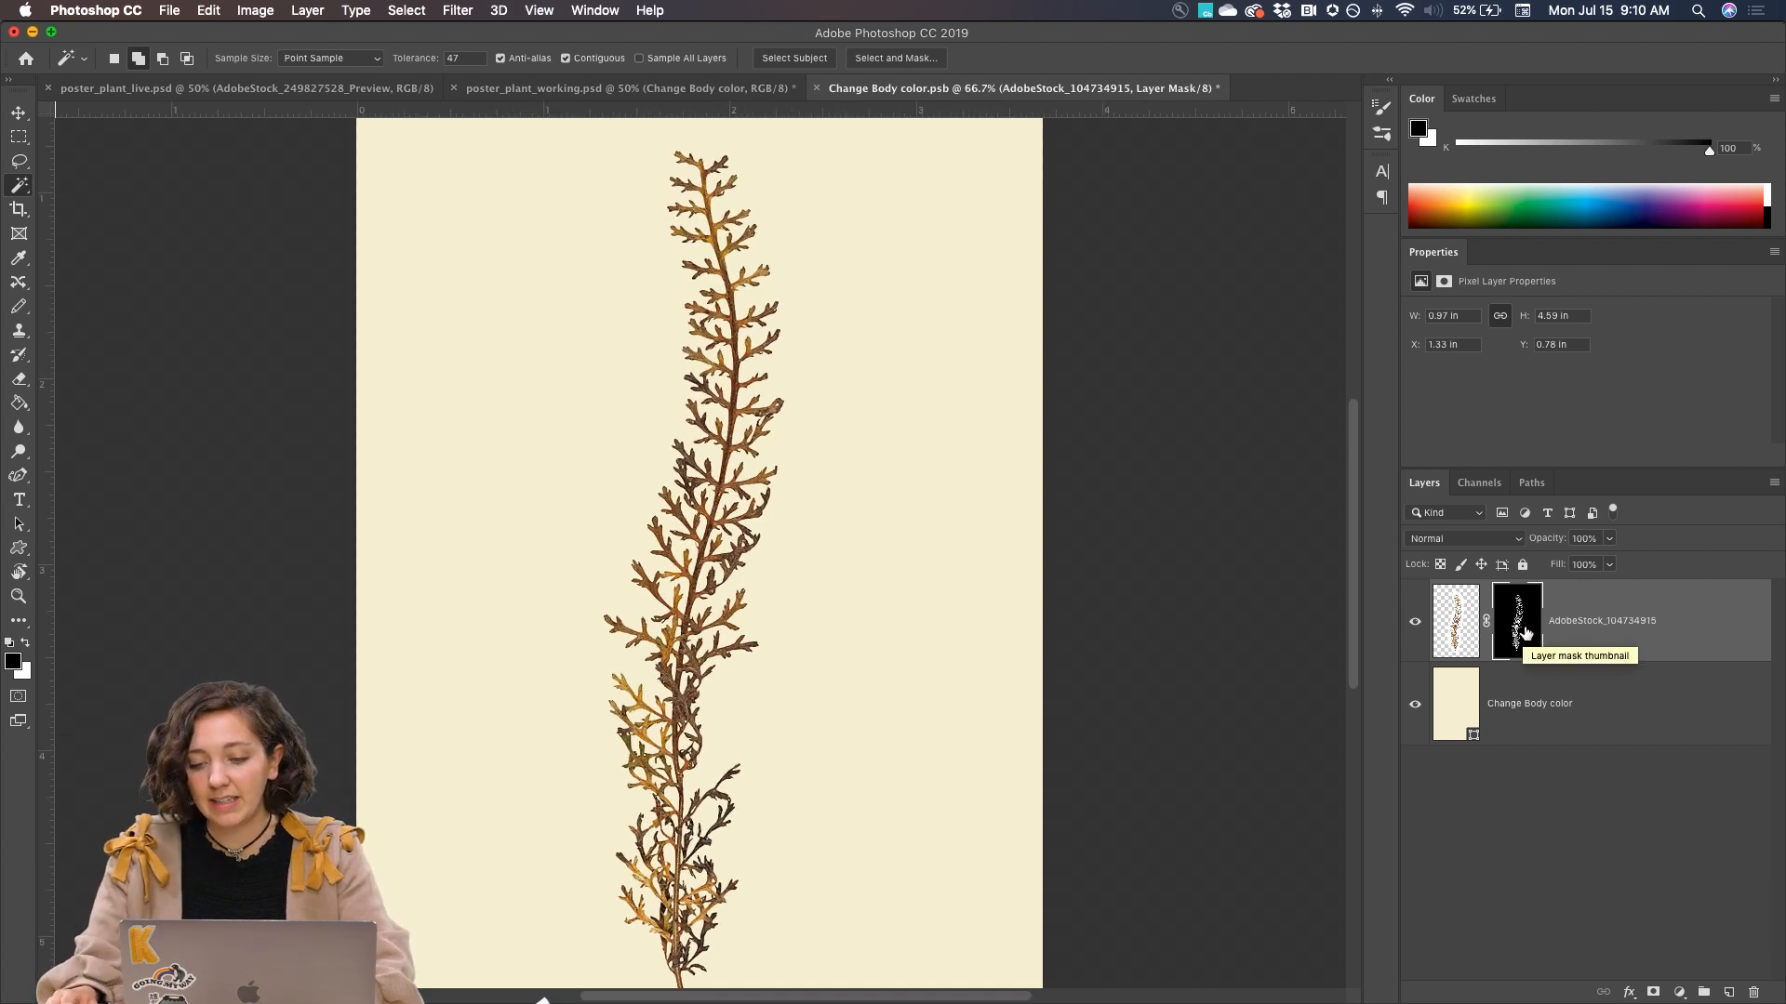
right_click(1520, 632)
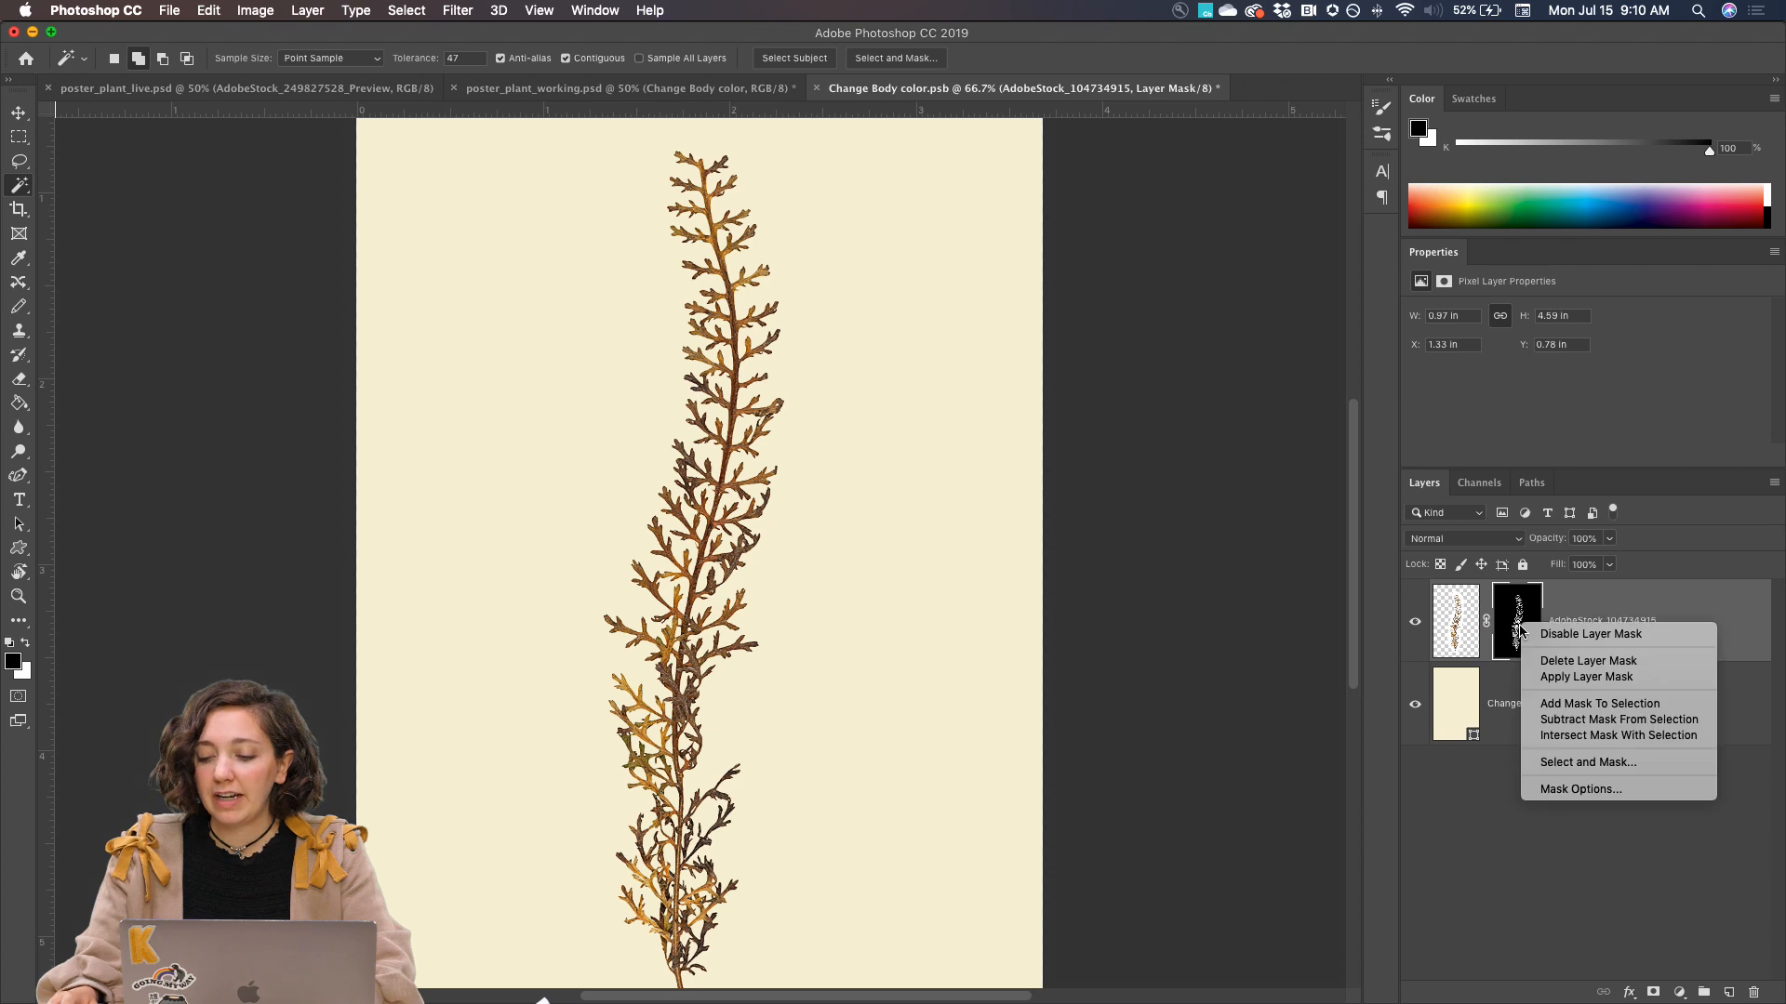
left_click(1572, 677)
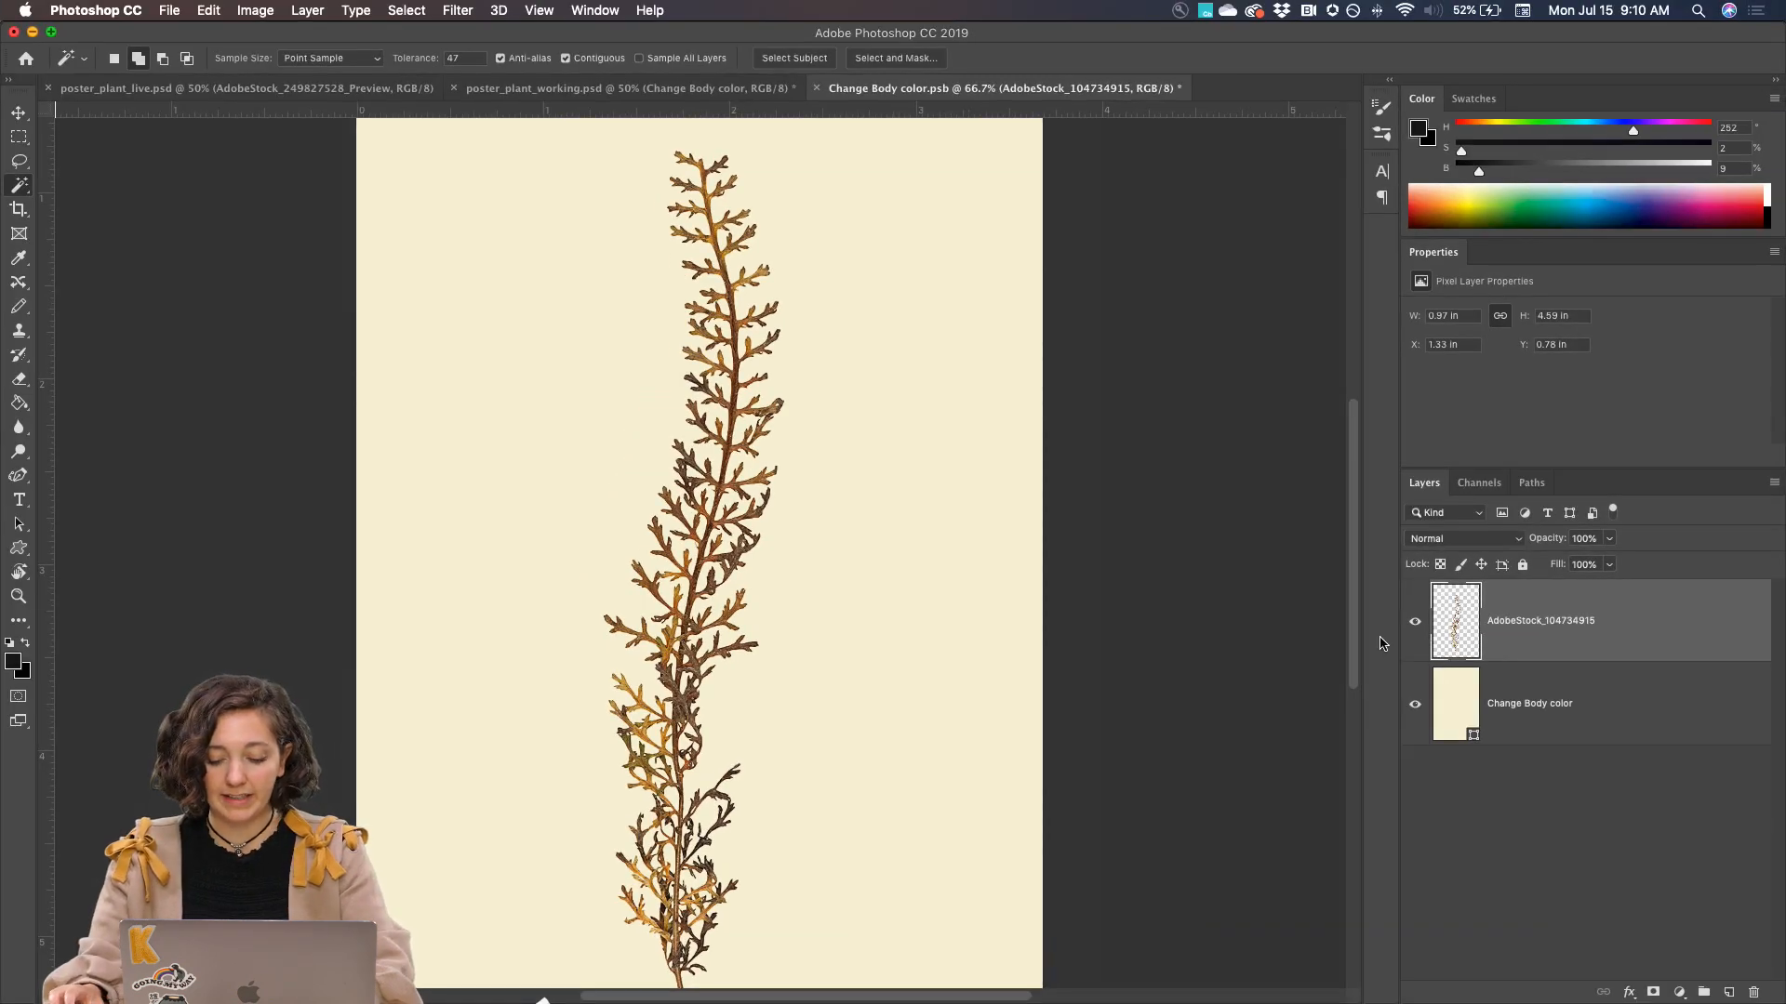
Start Puppet Warp on the plant and place pins at the stem base, lower middle, upper stem and tip
key("super+minus")
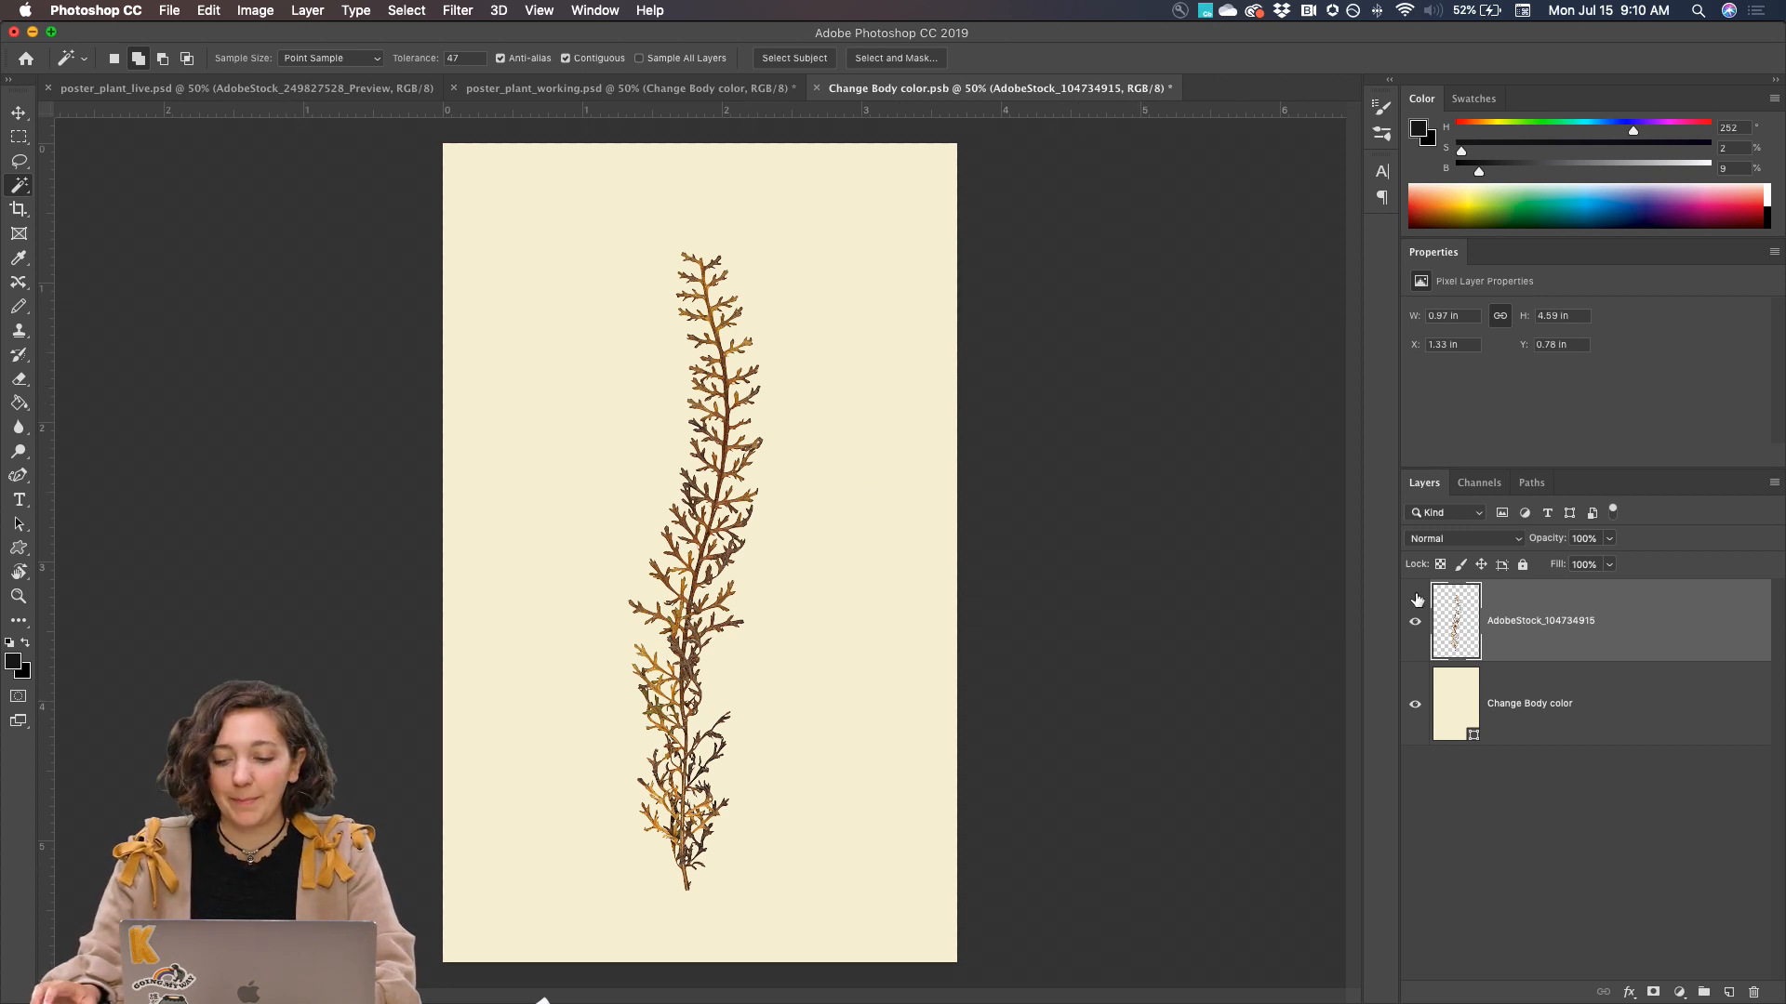
left_click(205, 10)
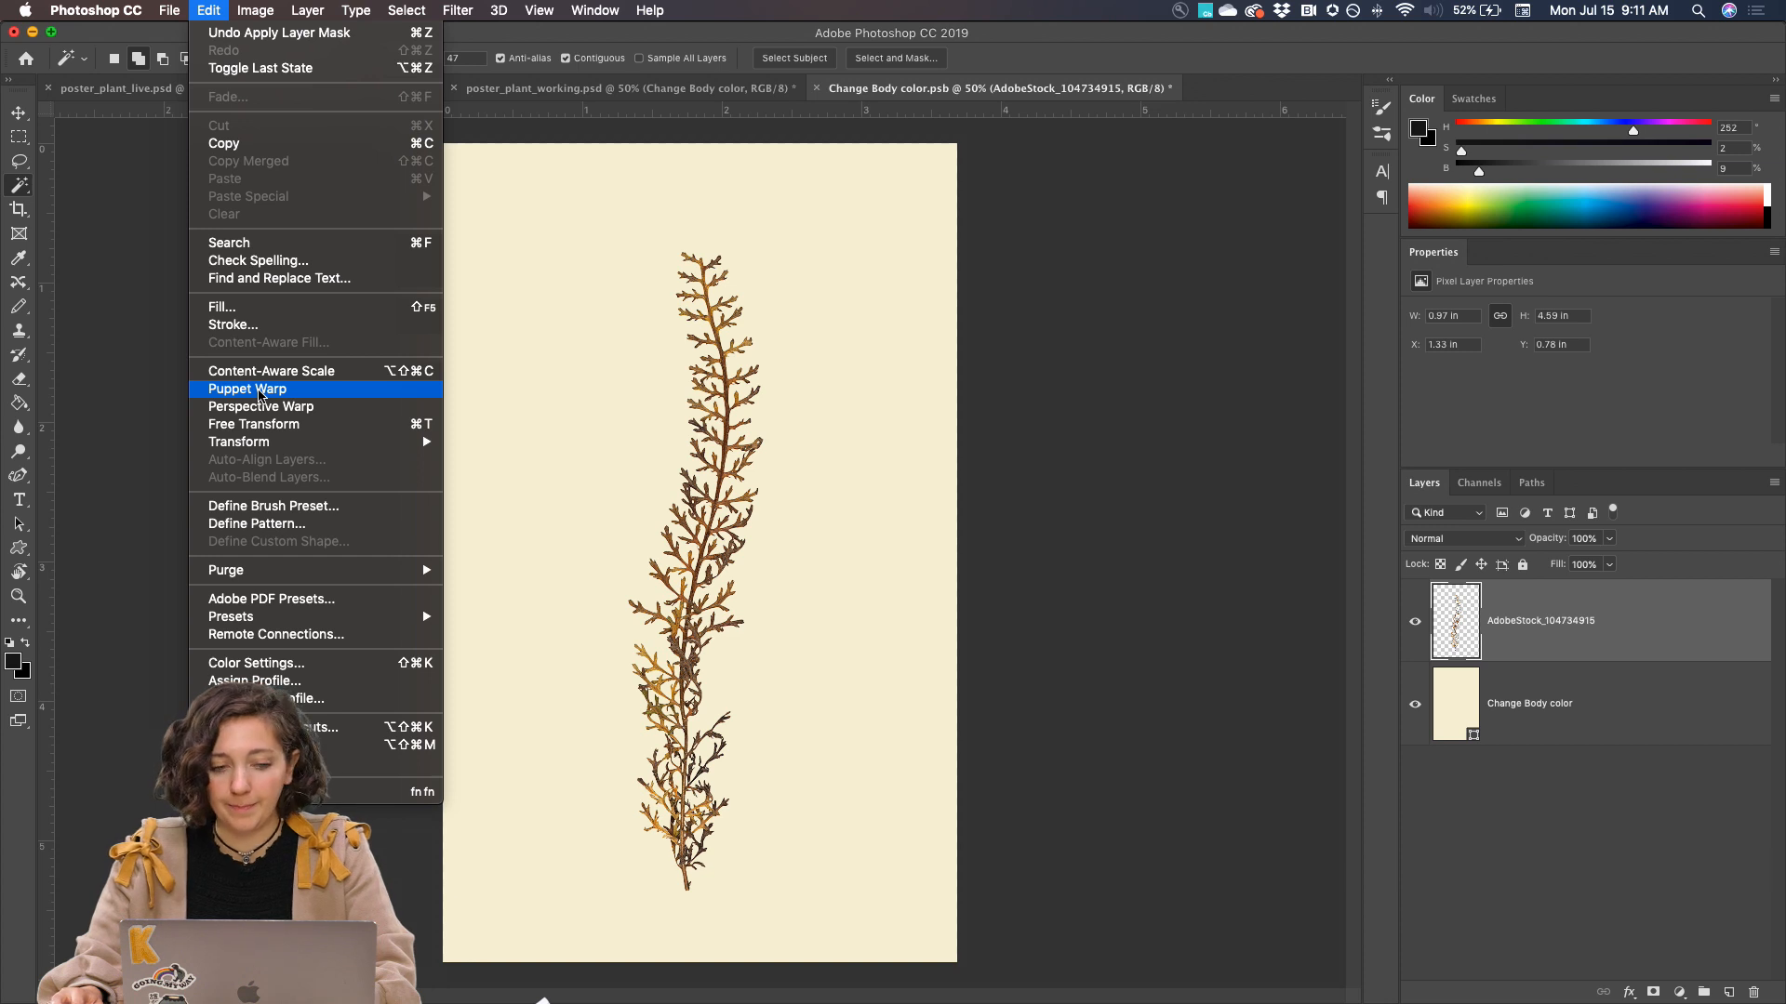
left_click(248, 389)
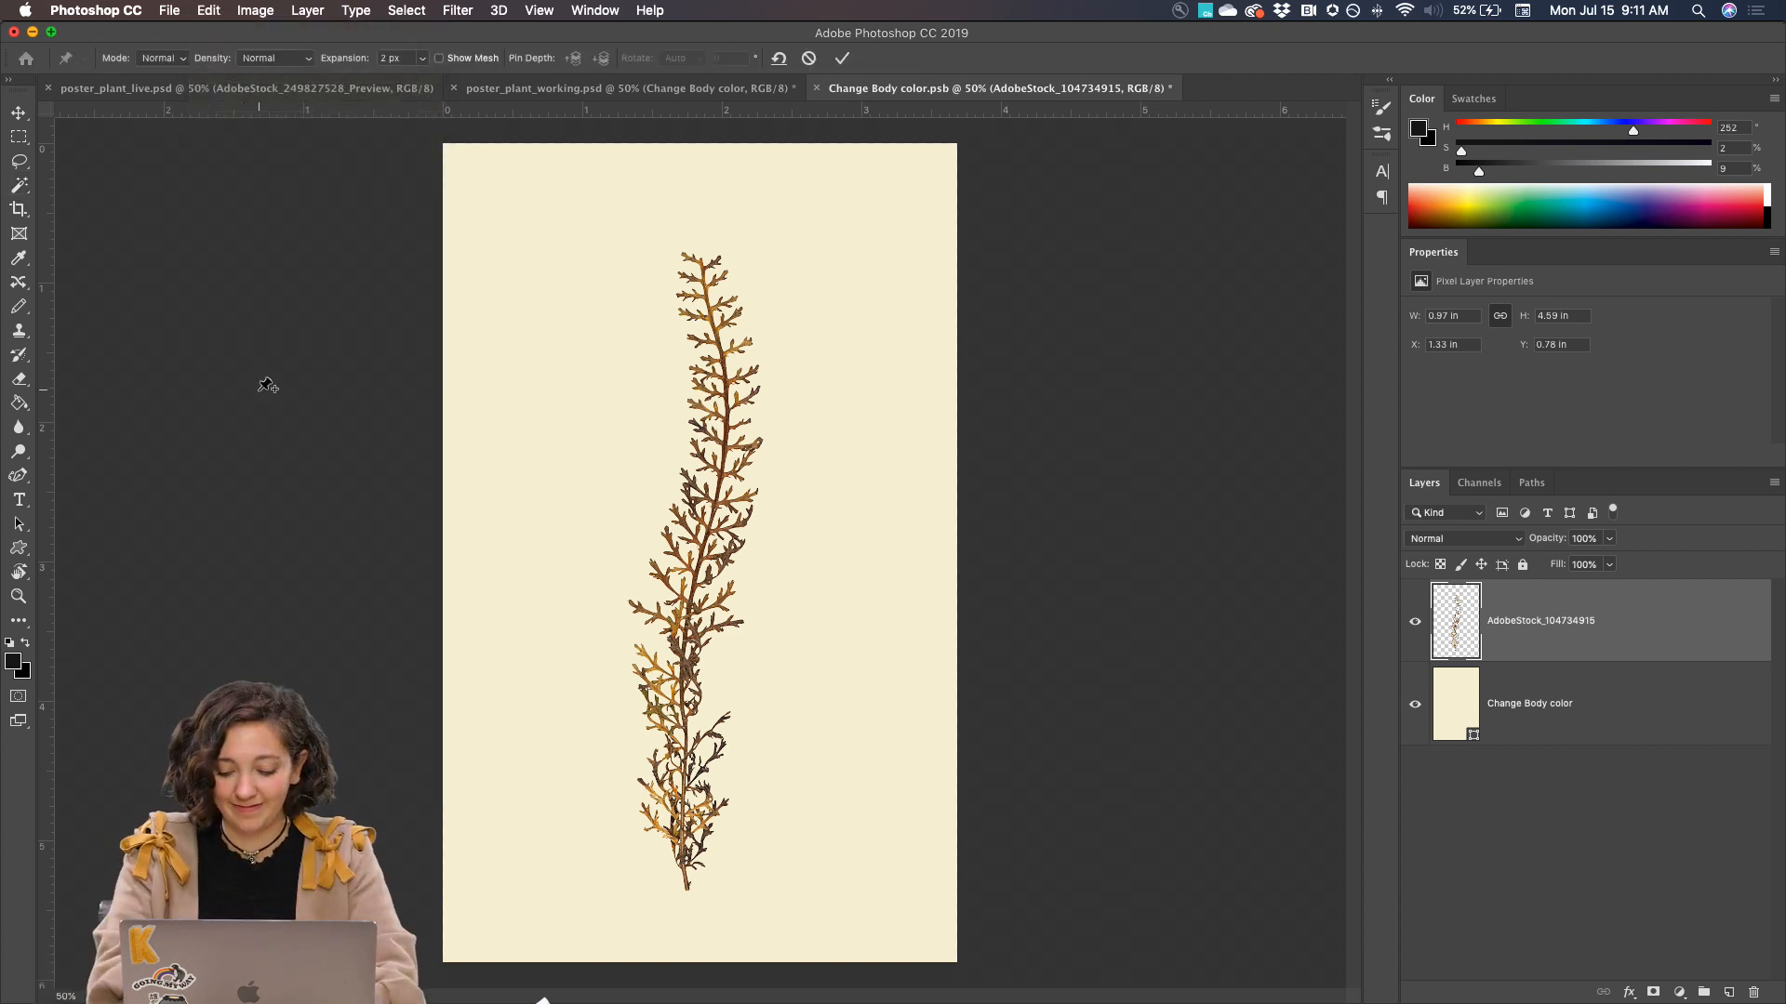
key("super+equal")
scroll(618, 616, "down", 3)
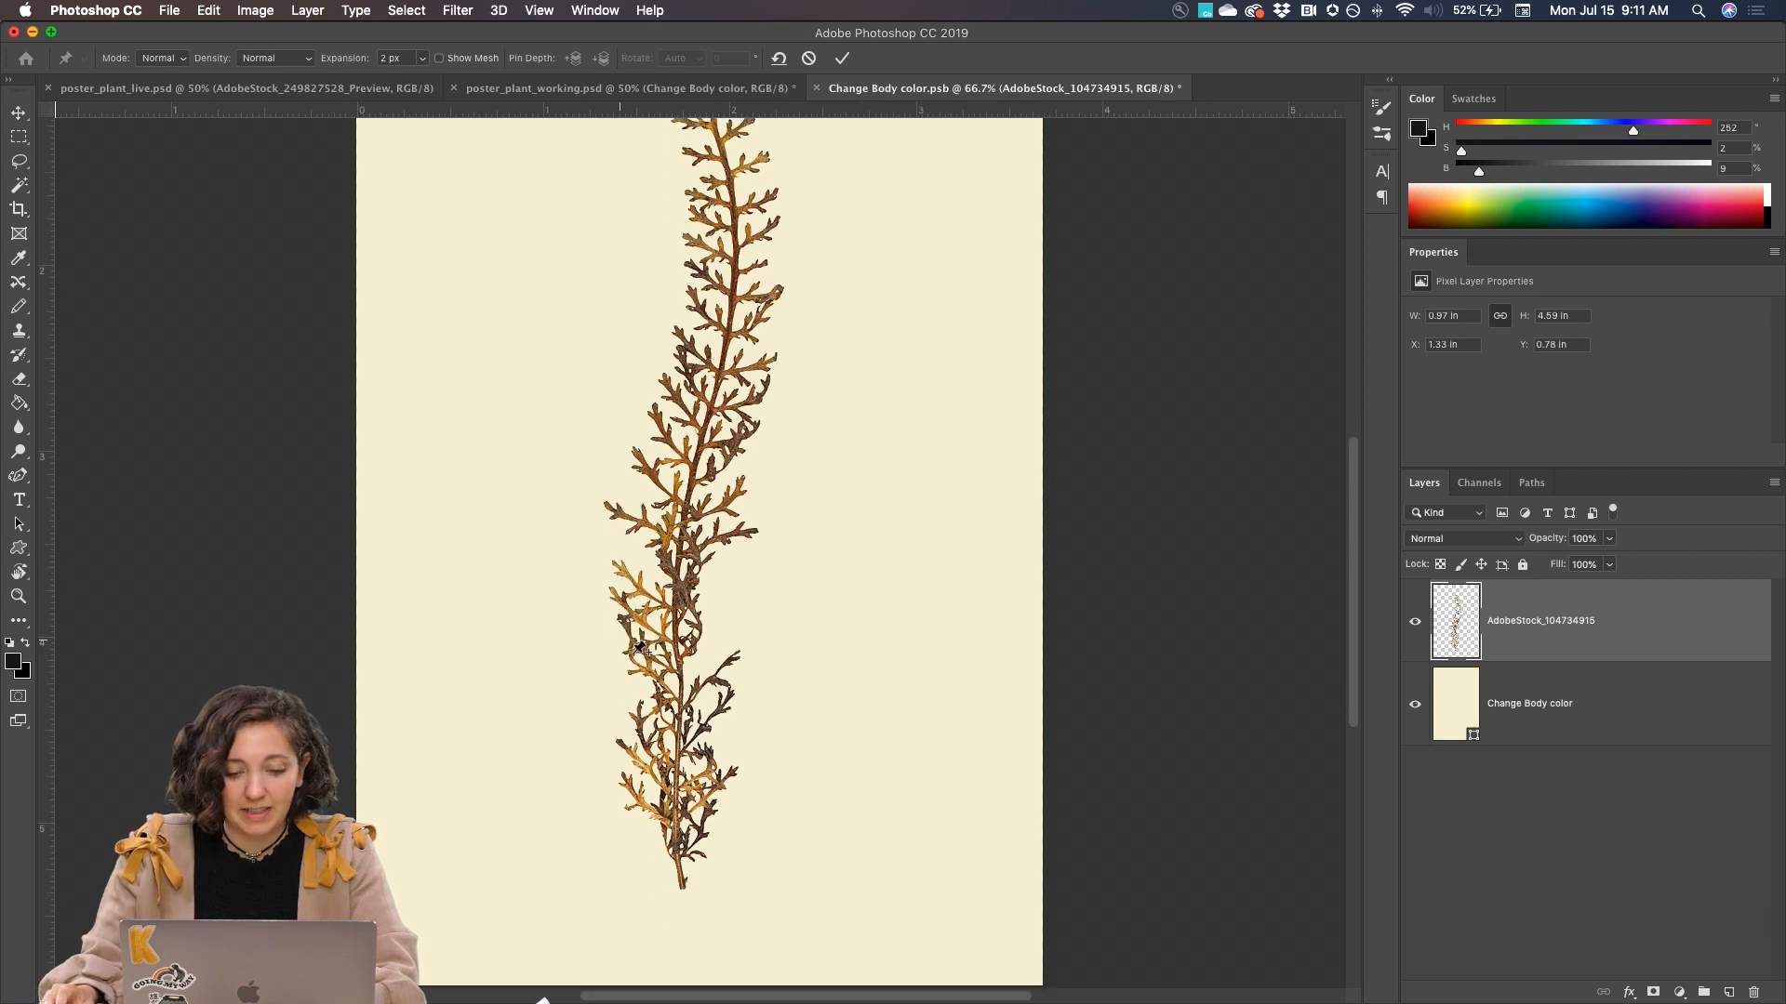
left_click(681, 877)
scroll(681, 879, "up", 6)
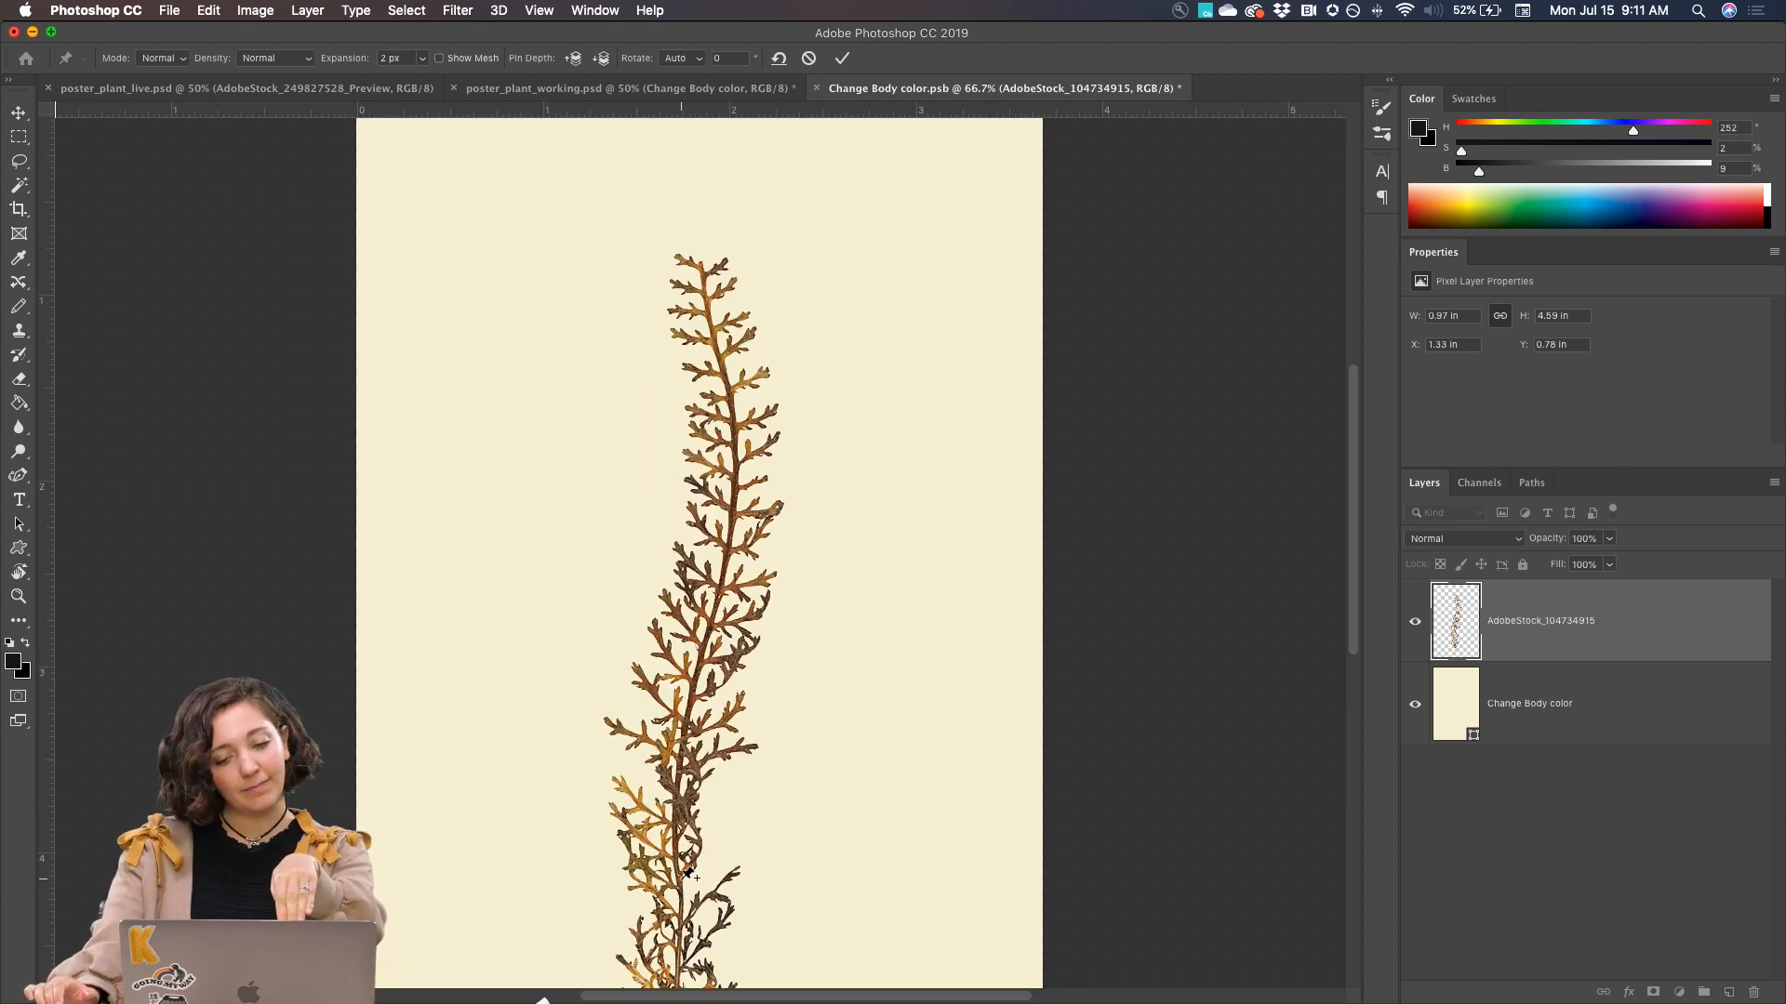
scroll(688, 837, "down", 4)
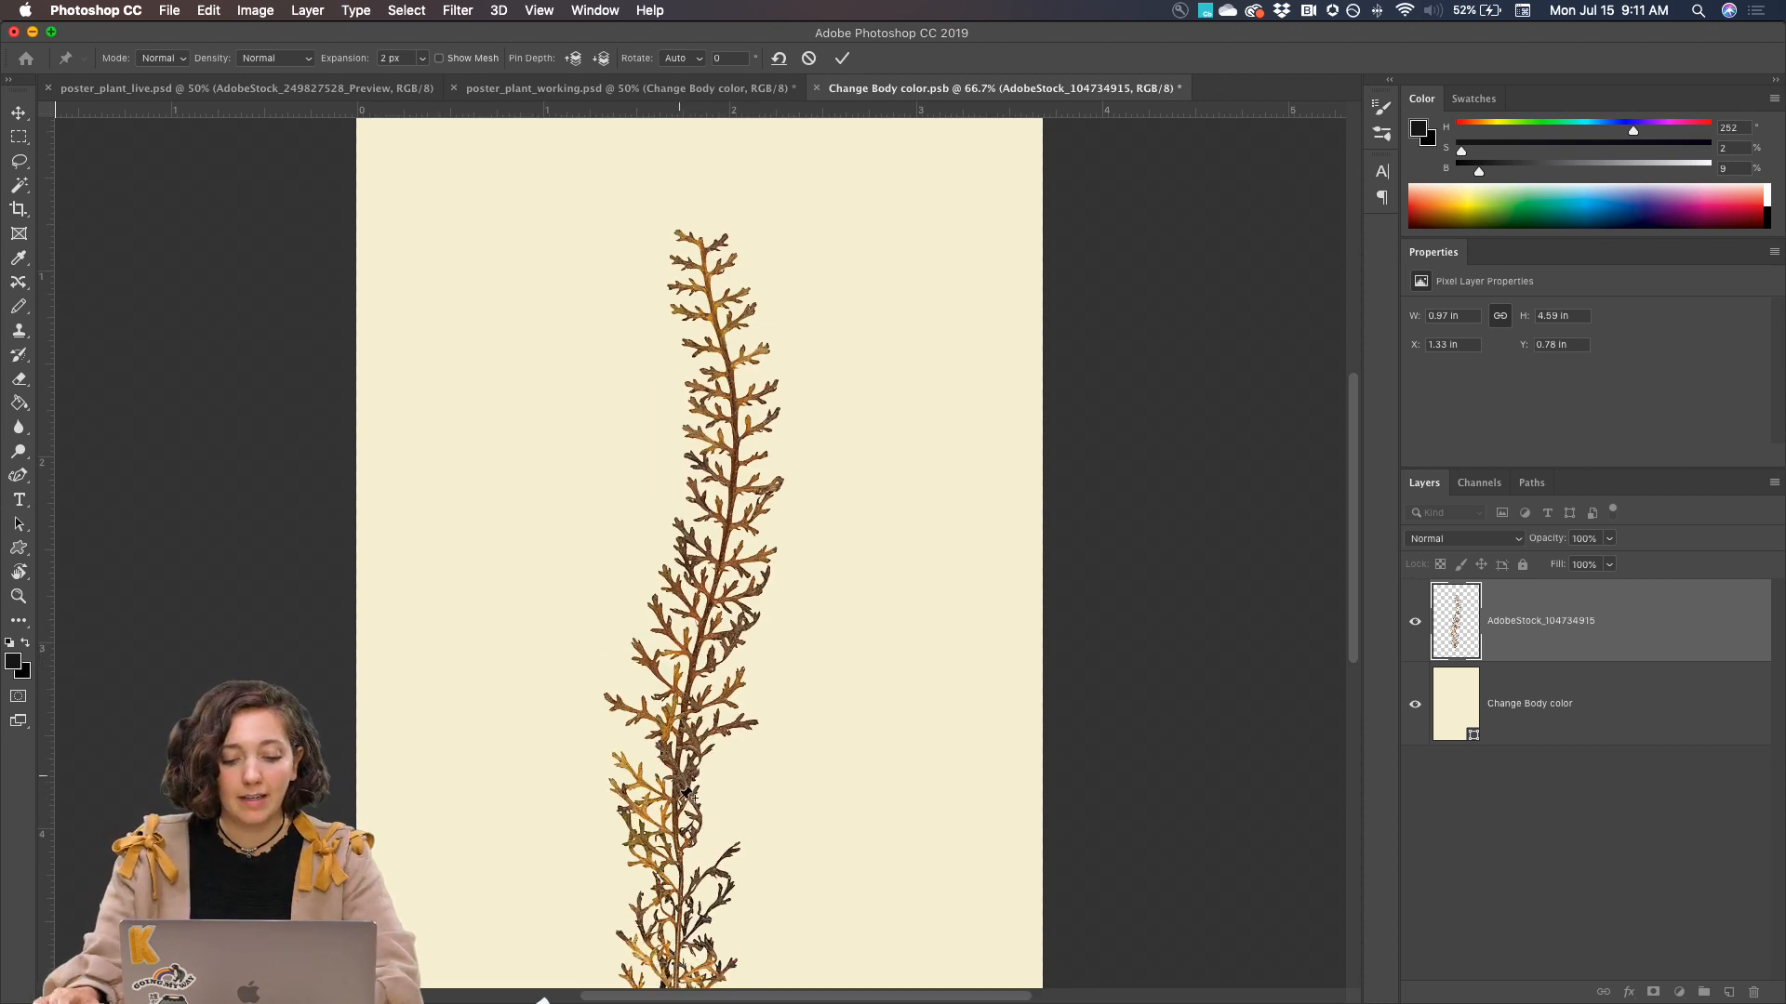
left_click(683, 650)
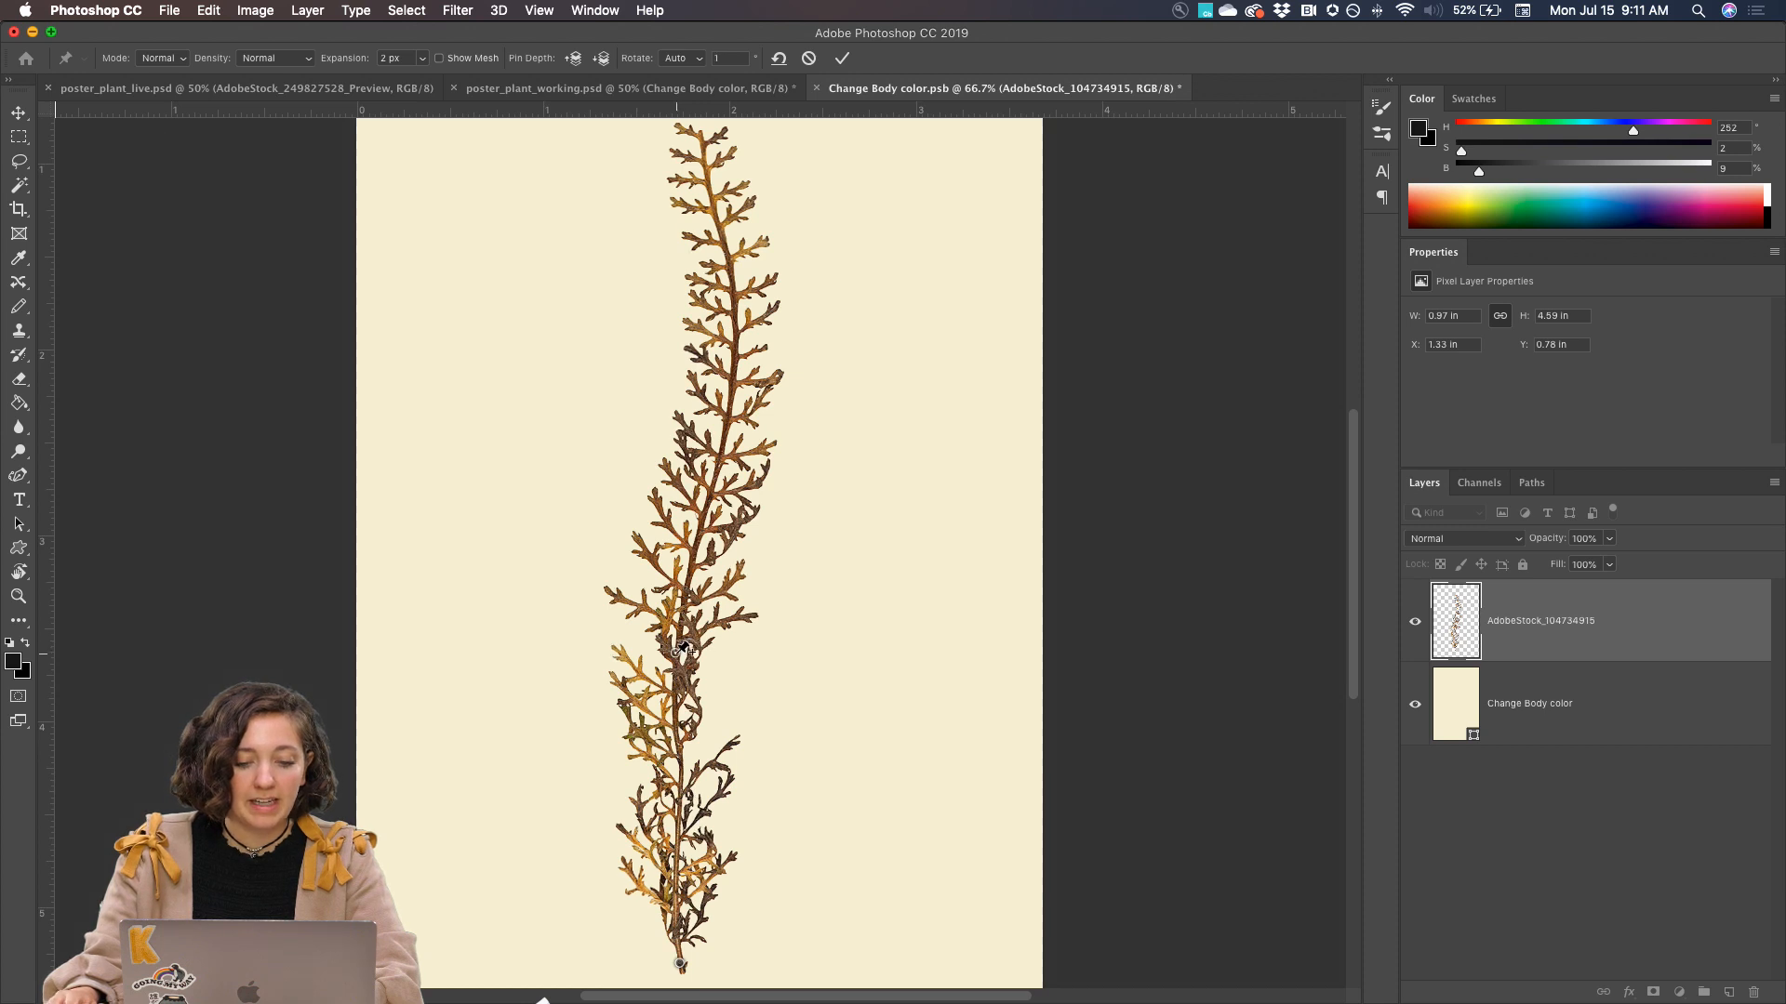
scroll(690, 595, "up", 5)
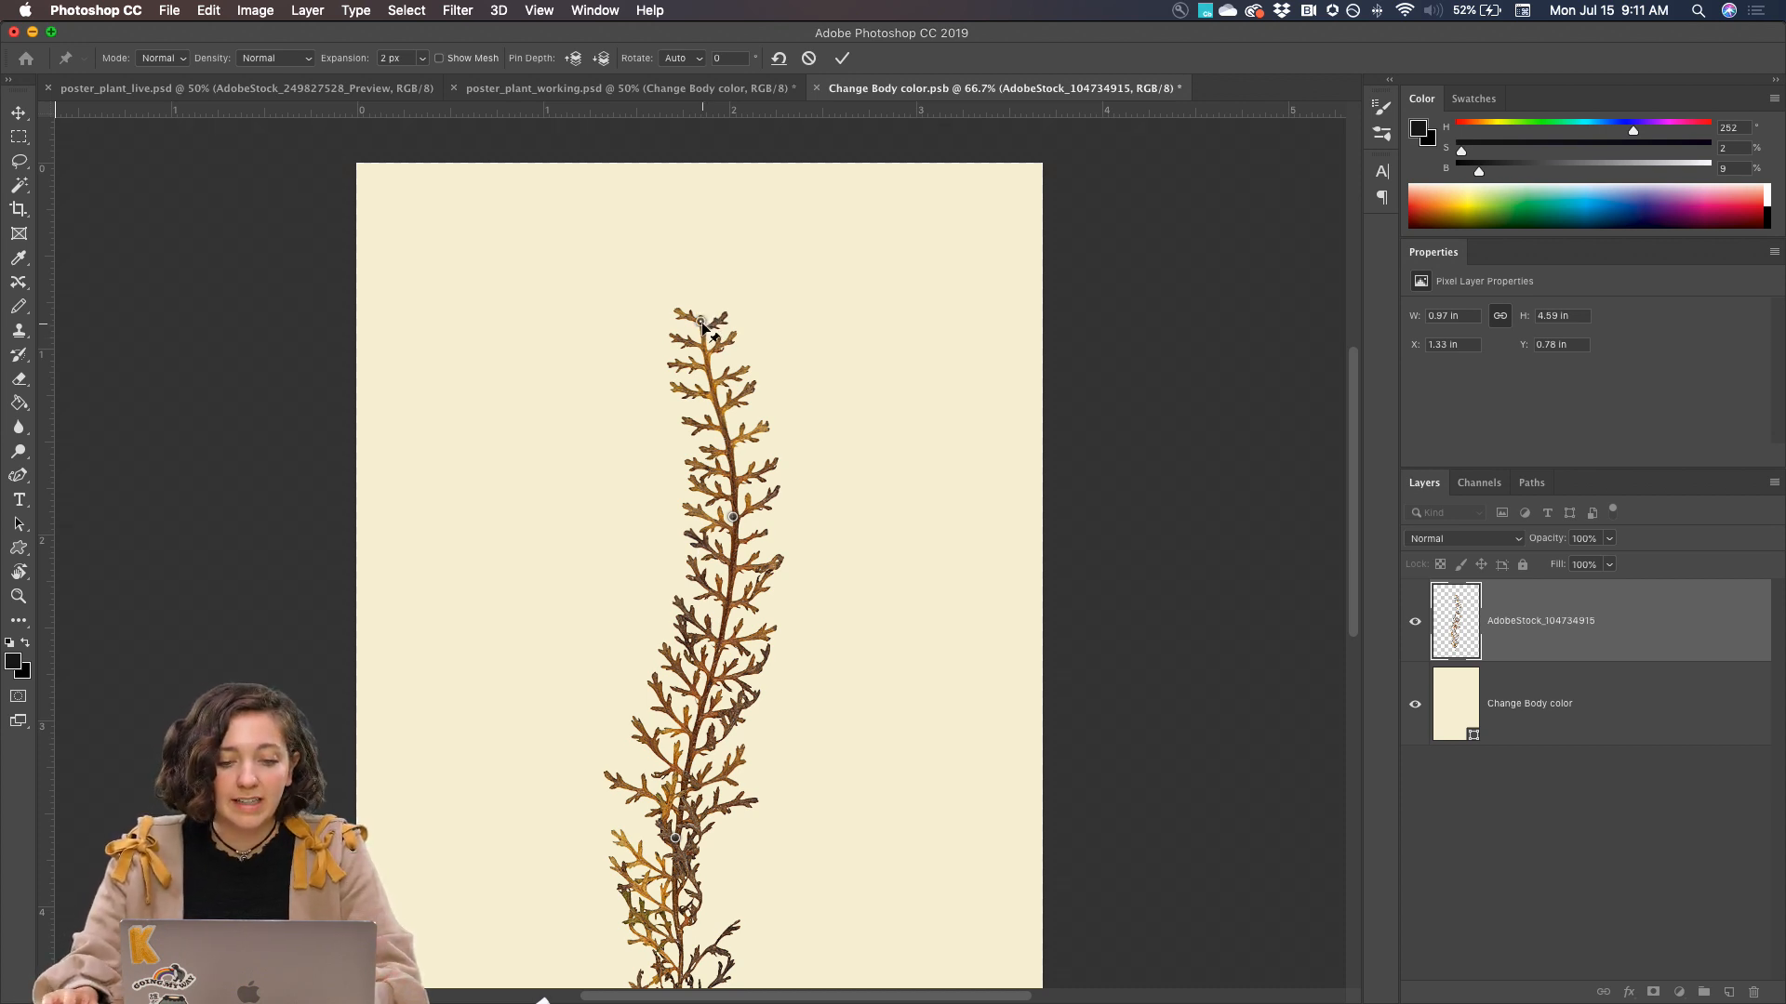
scroll(698, 325, "down", 2)
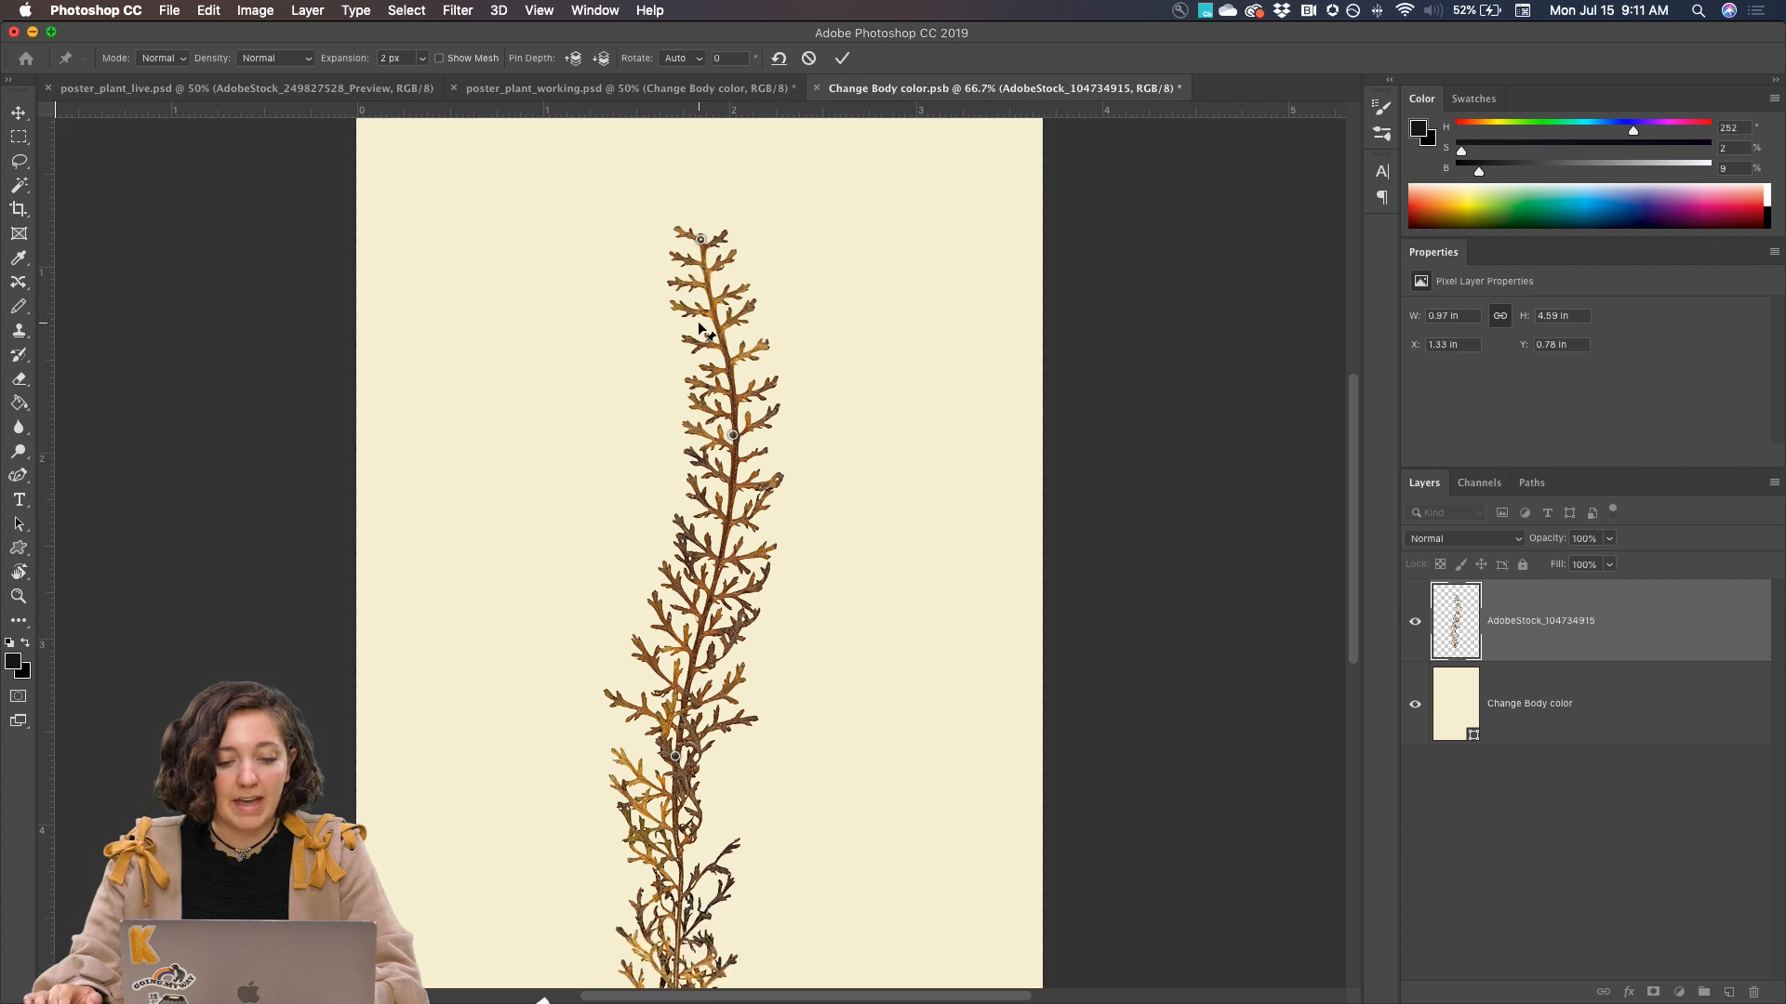
scroll(702, 313, "up", 2)
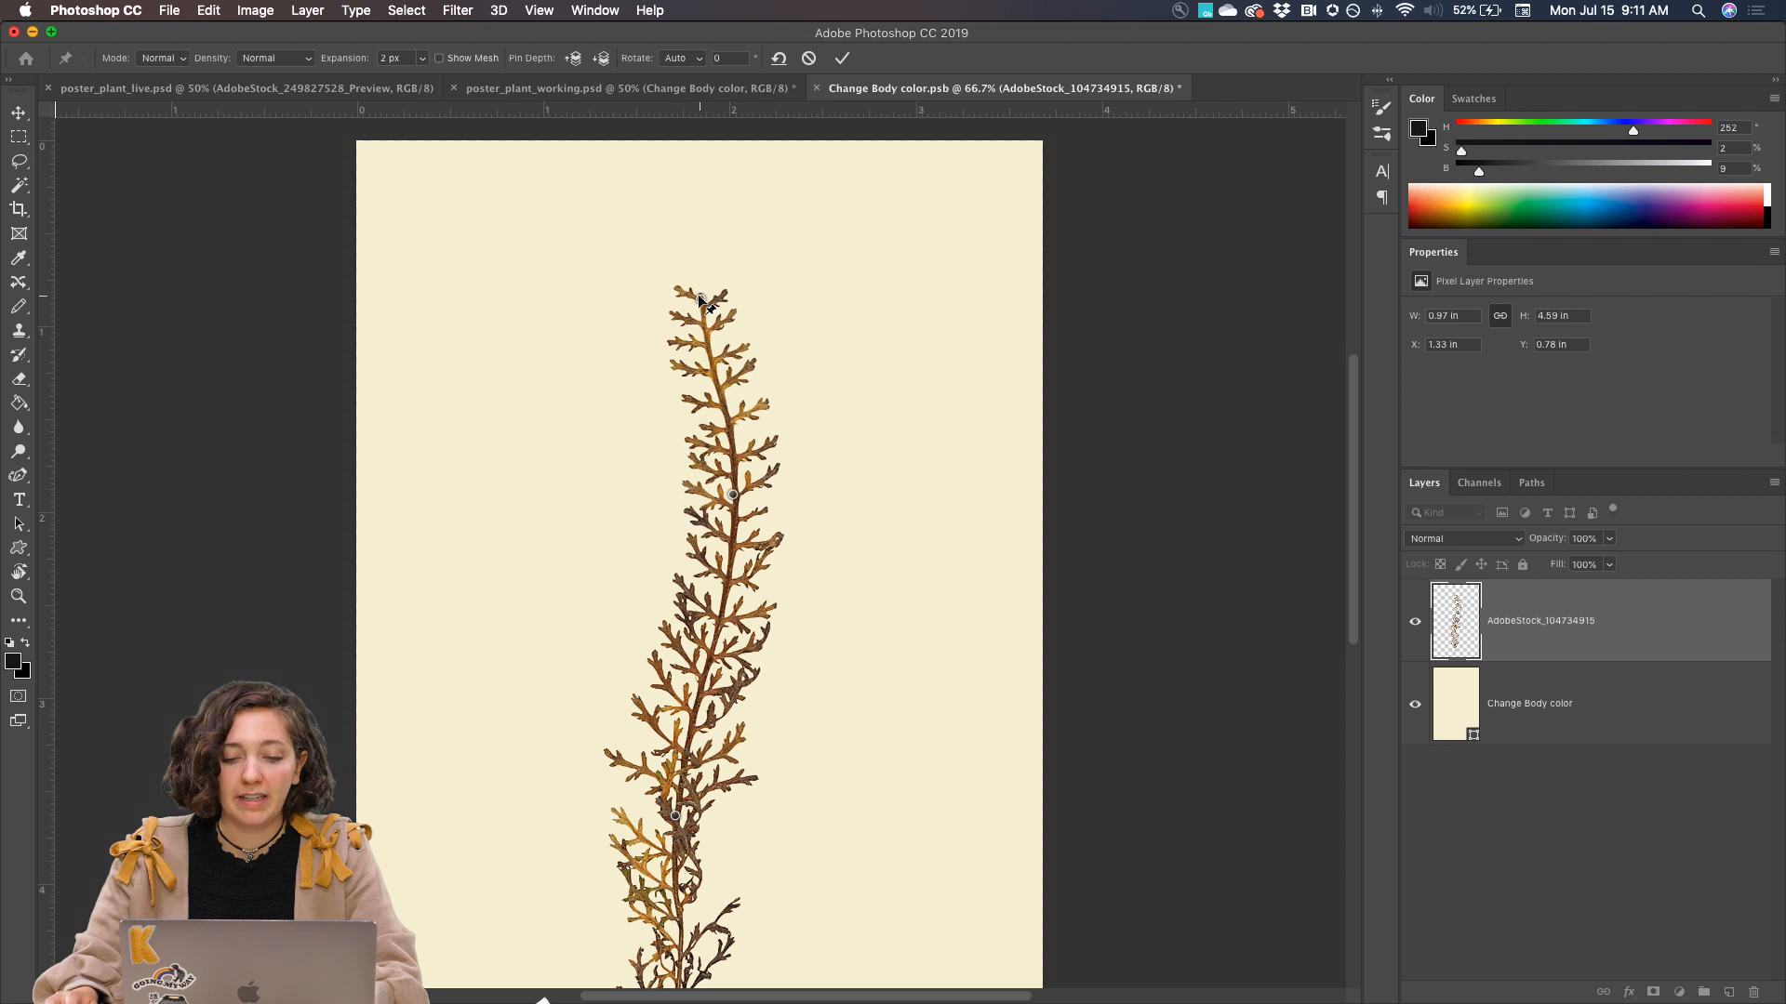
Pull the plant's tip pin up and to the left, and rotate the upper stem pin to -21°
left_click_drag(700, 299, 644, 278)
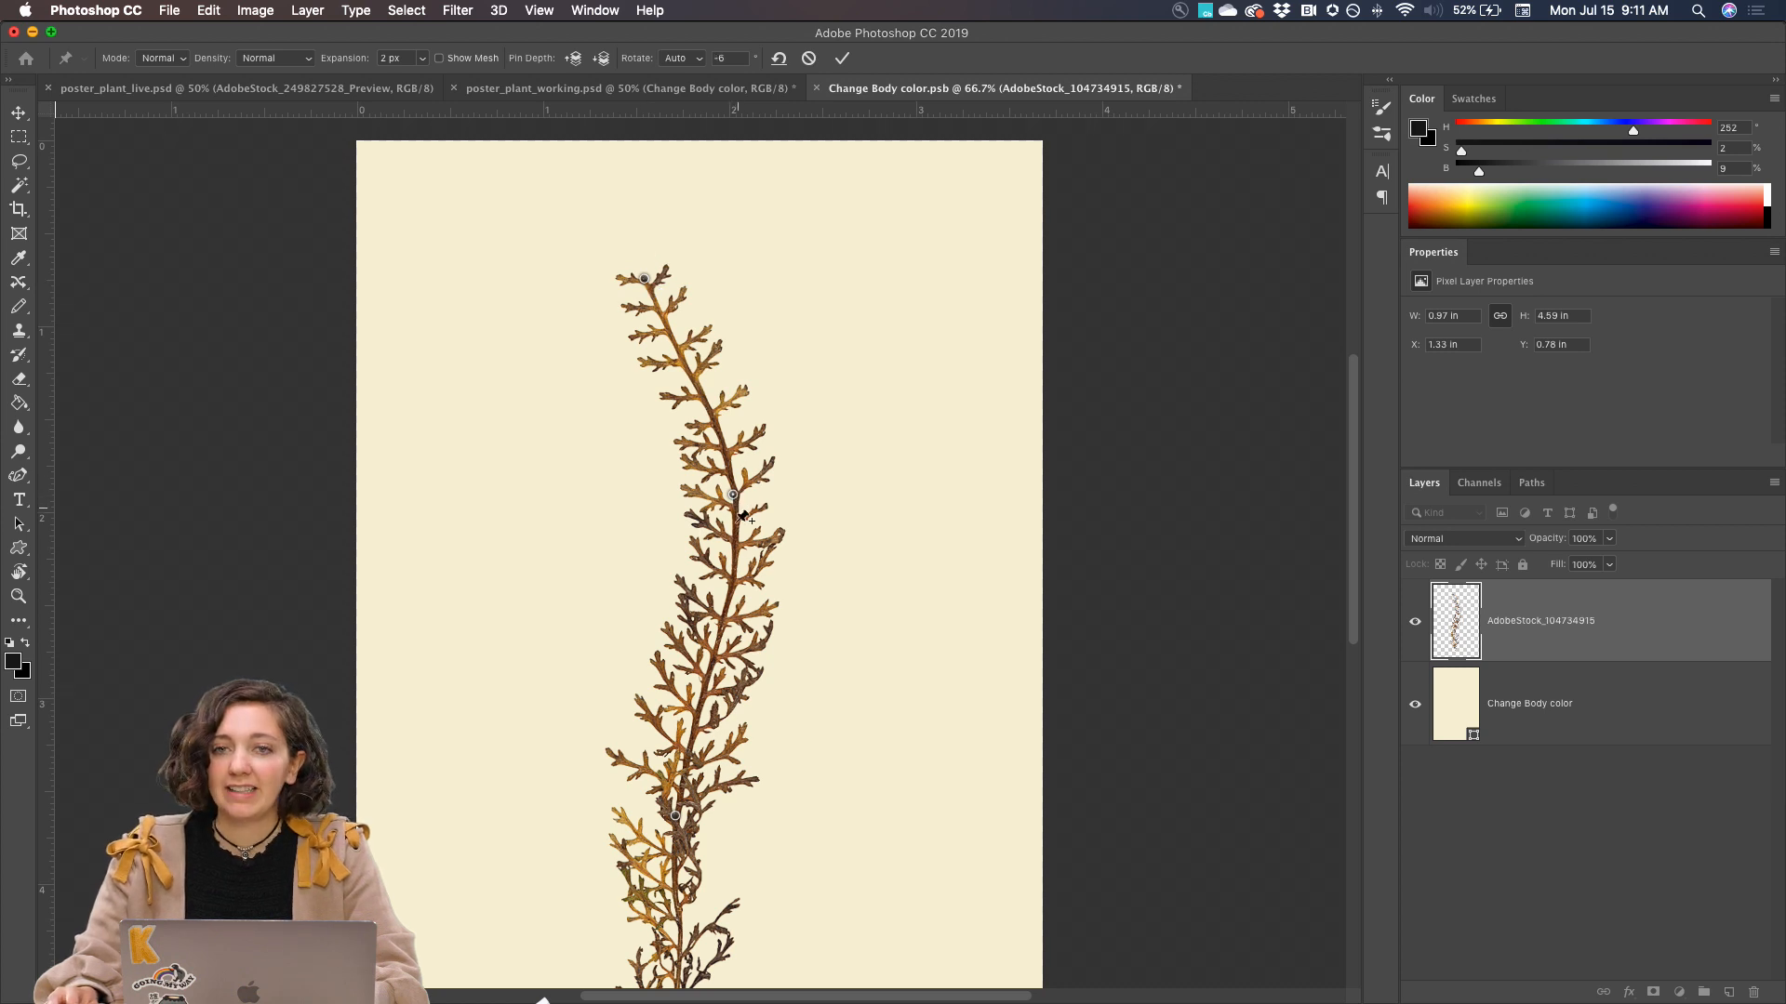
scroll(734, 498, "down", 2)
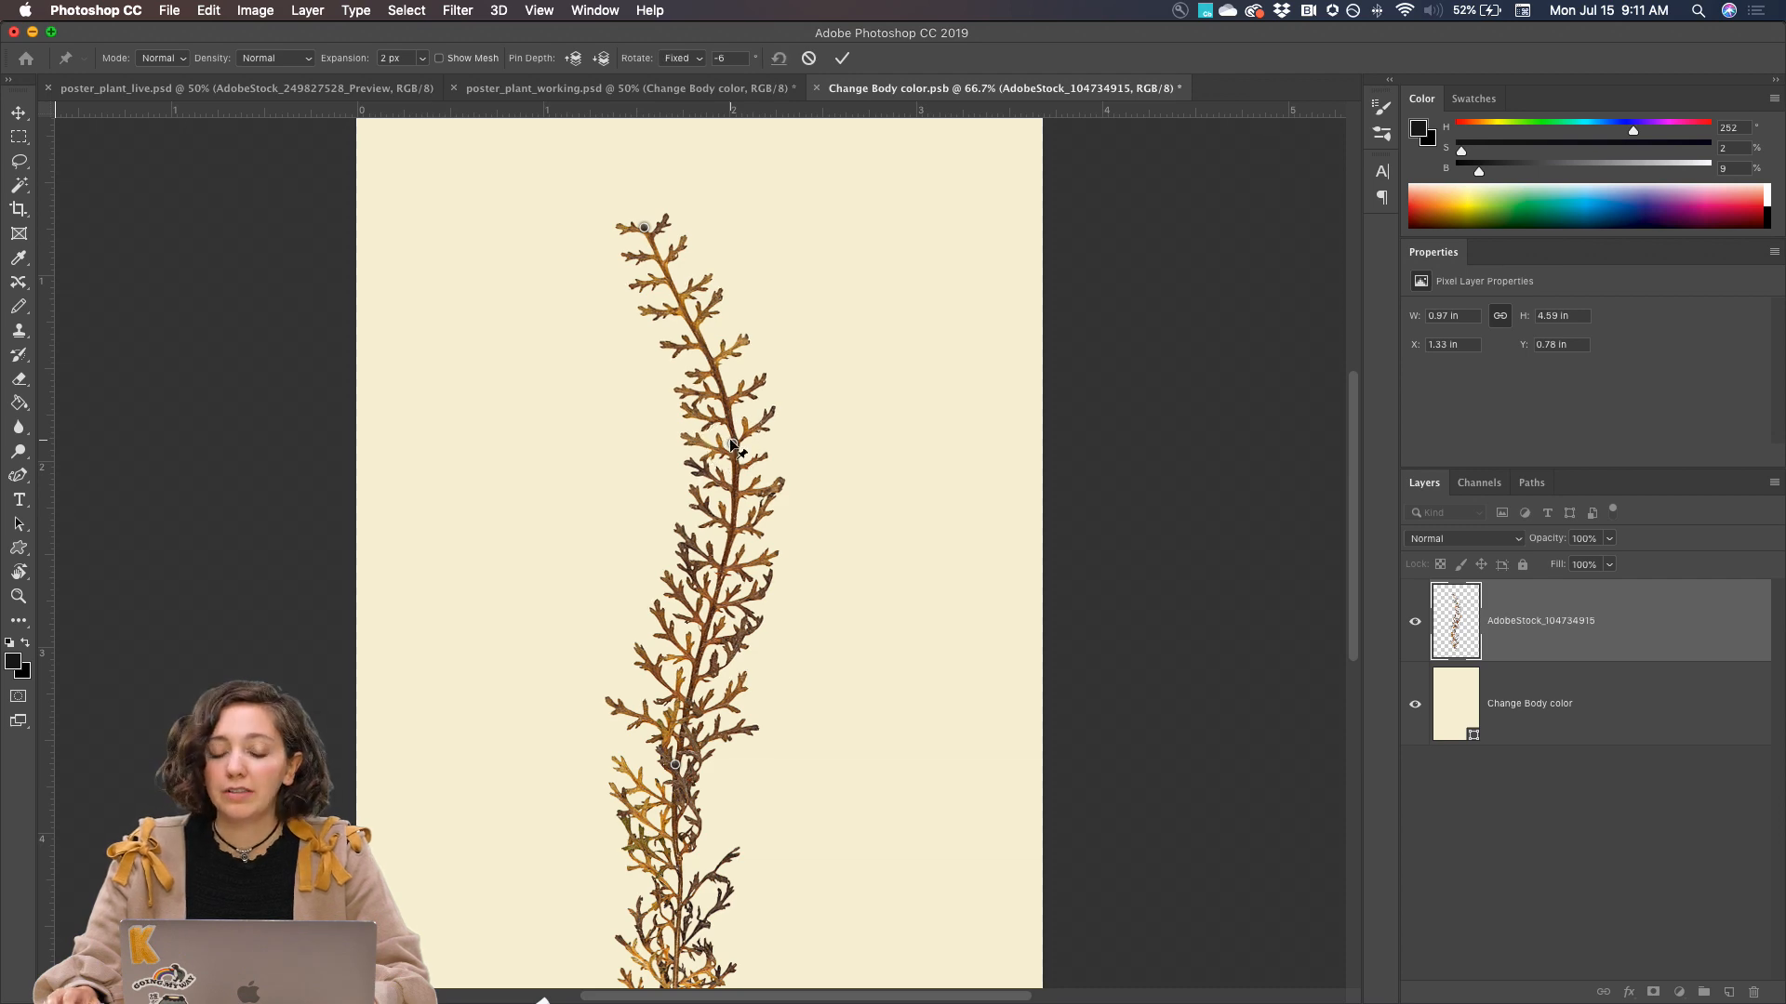
key("super+plus")
scroll(730, 440, "up", 10)
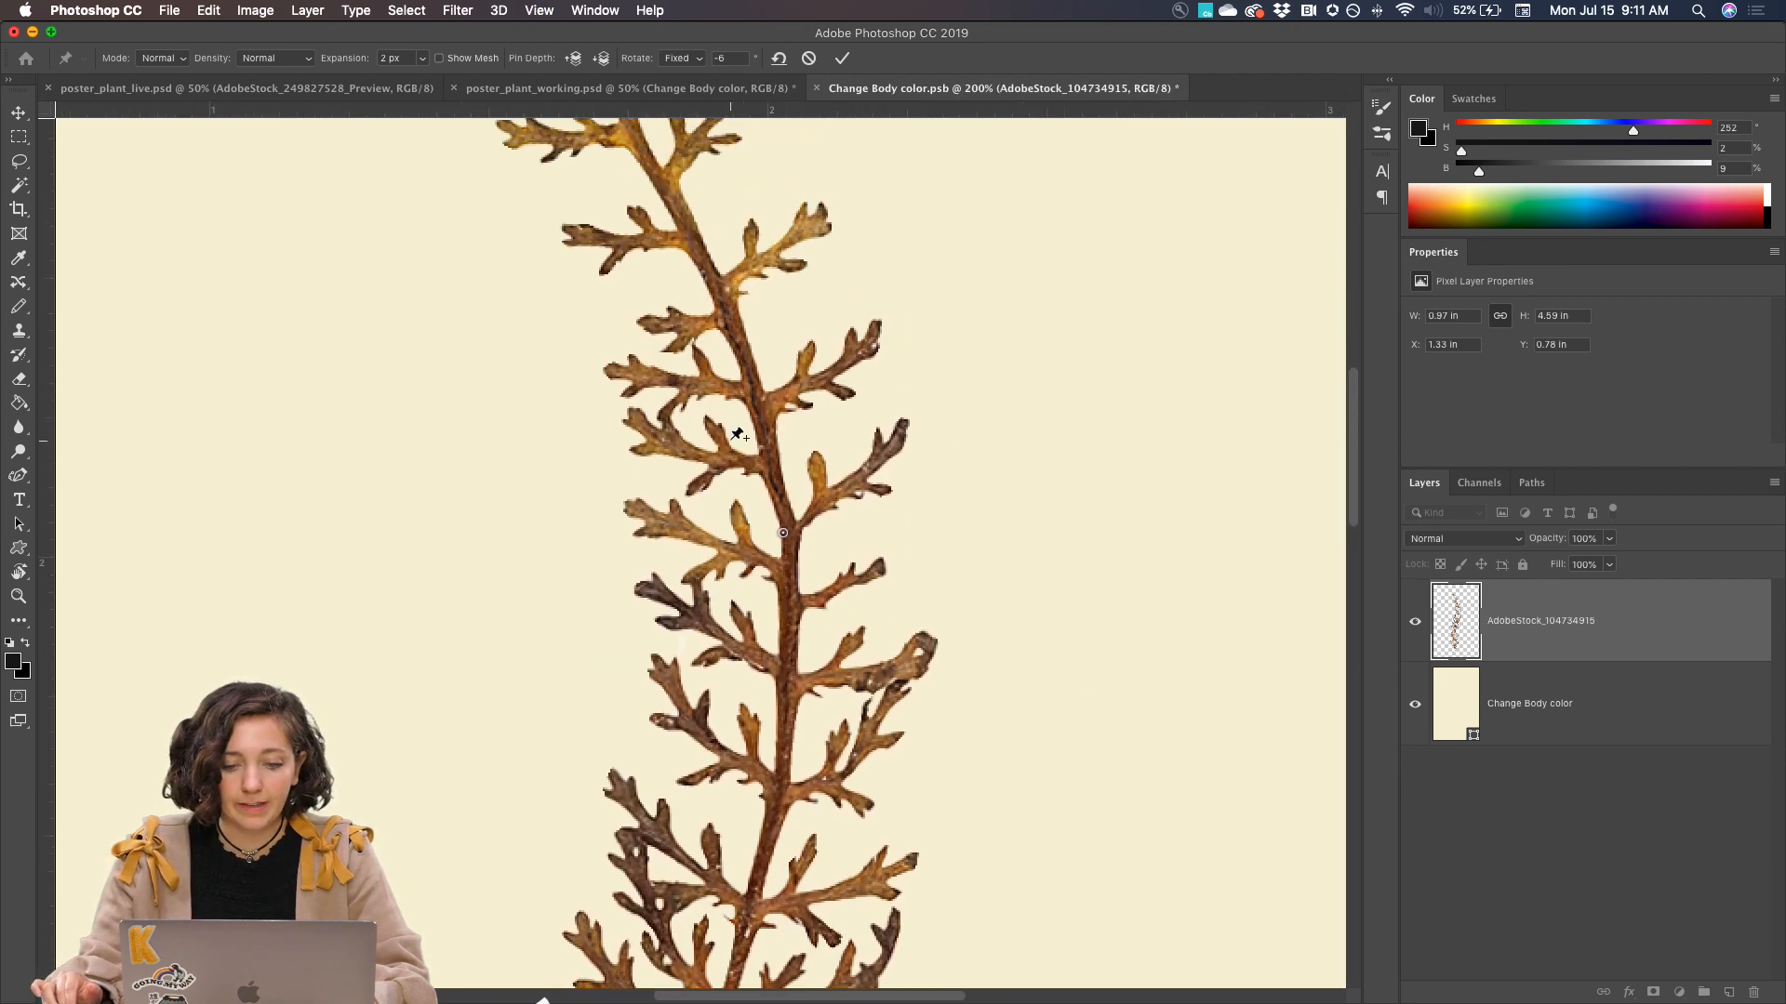
key("alt")
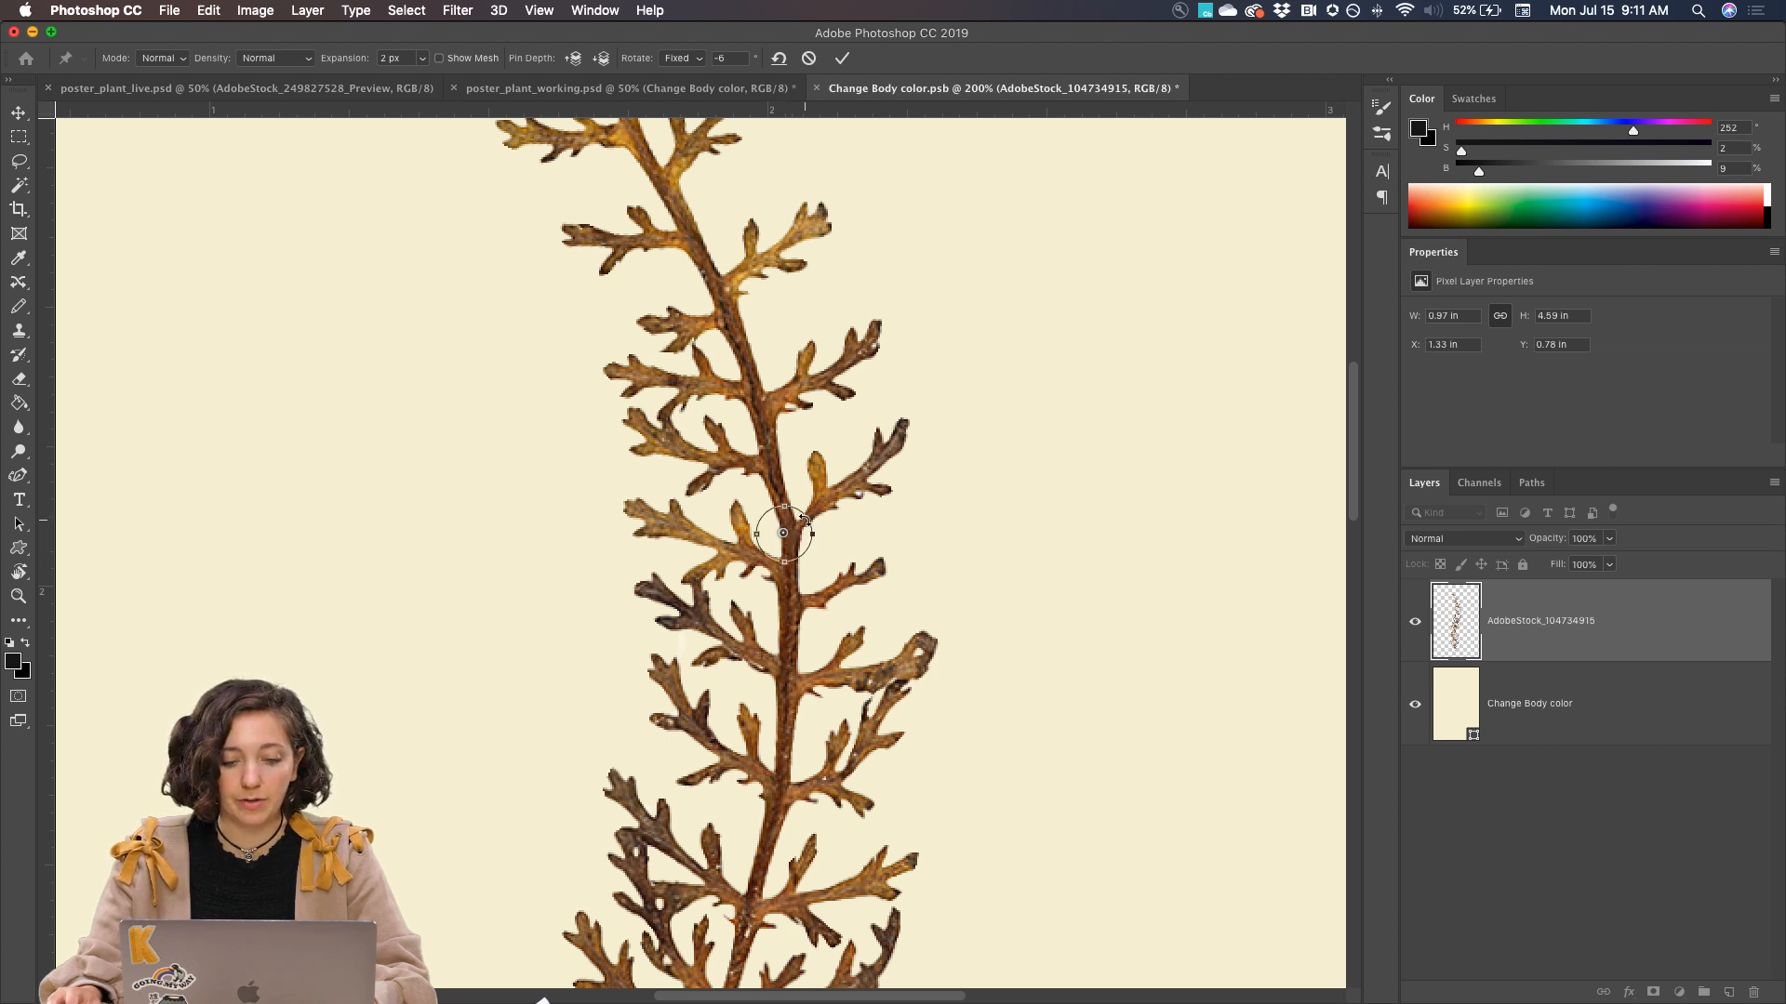
left_click_drag(804, 517, 784, 491)
key("super+minus")
key("super+minus")
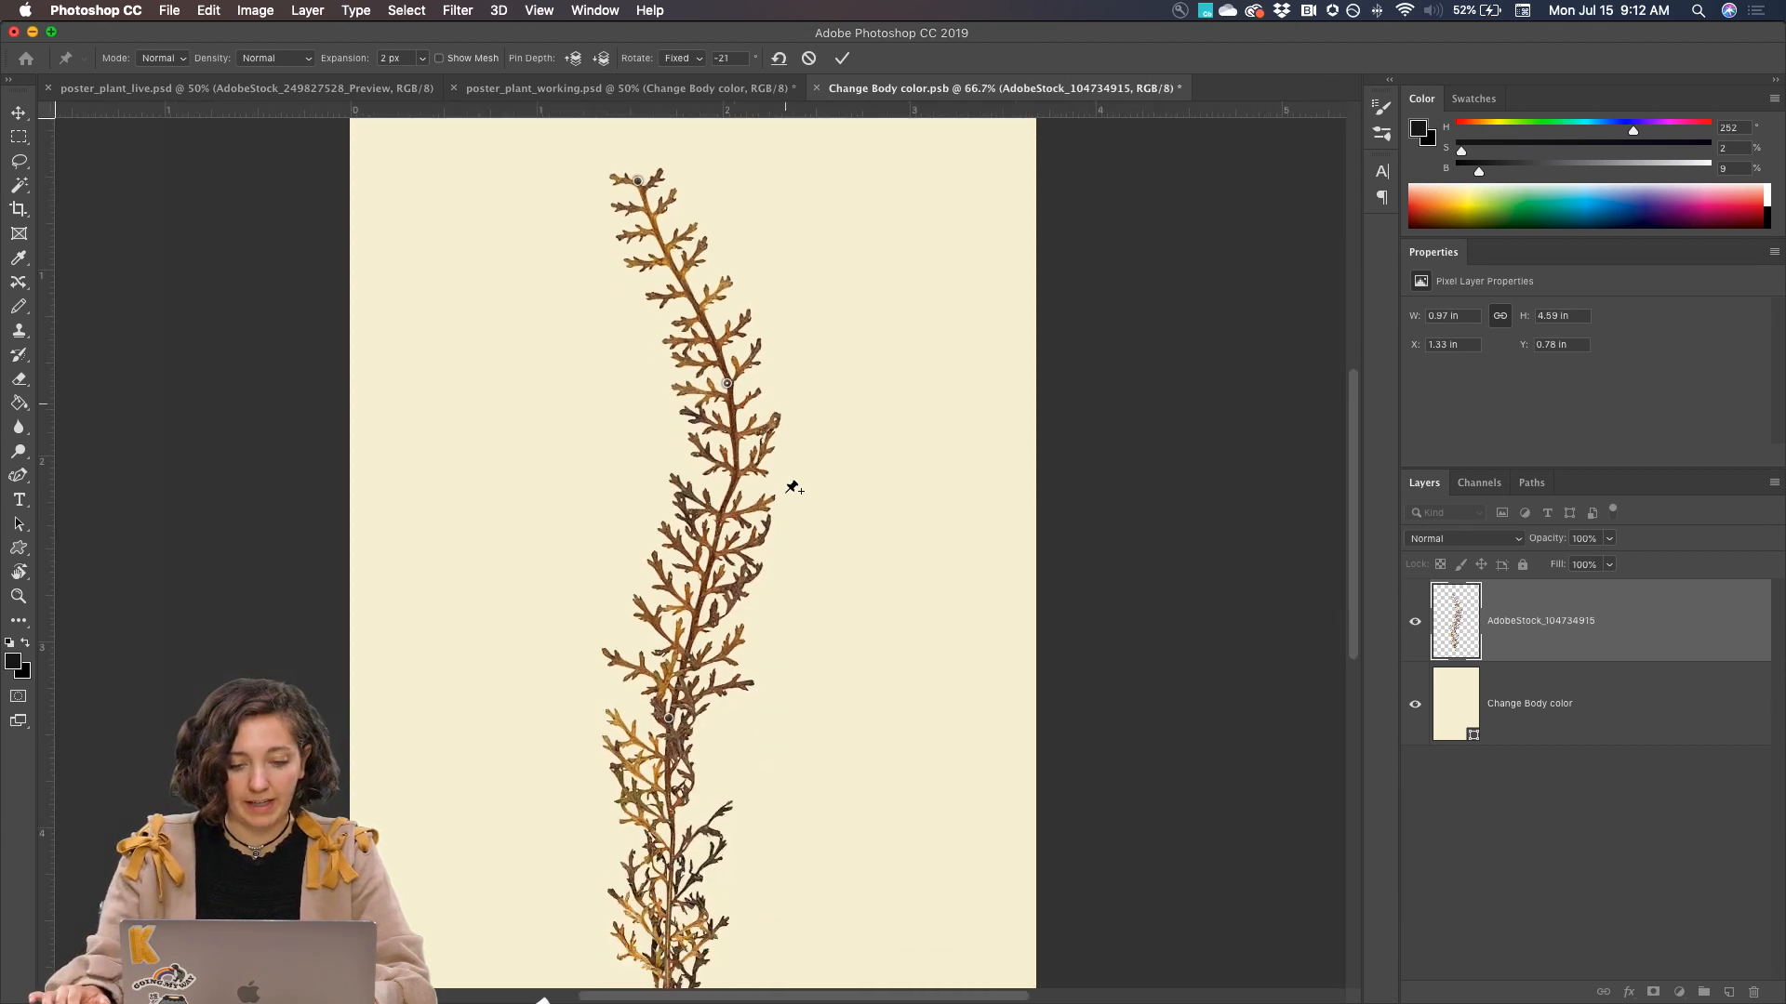
Shift the lower-middle pin to the left, rotate it to 33°, and commit the Puppet Warp
left_click(668, 677)
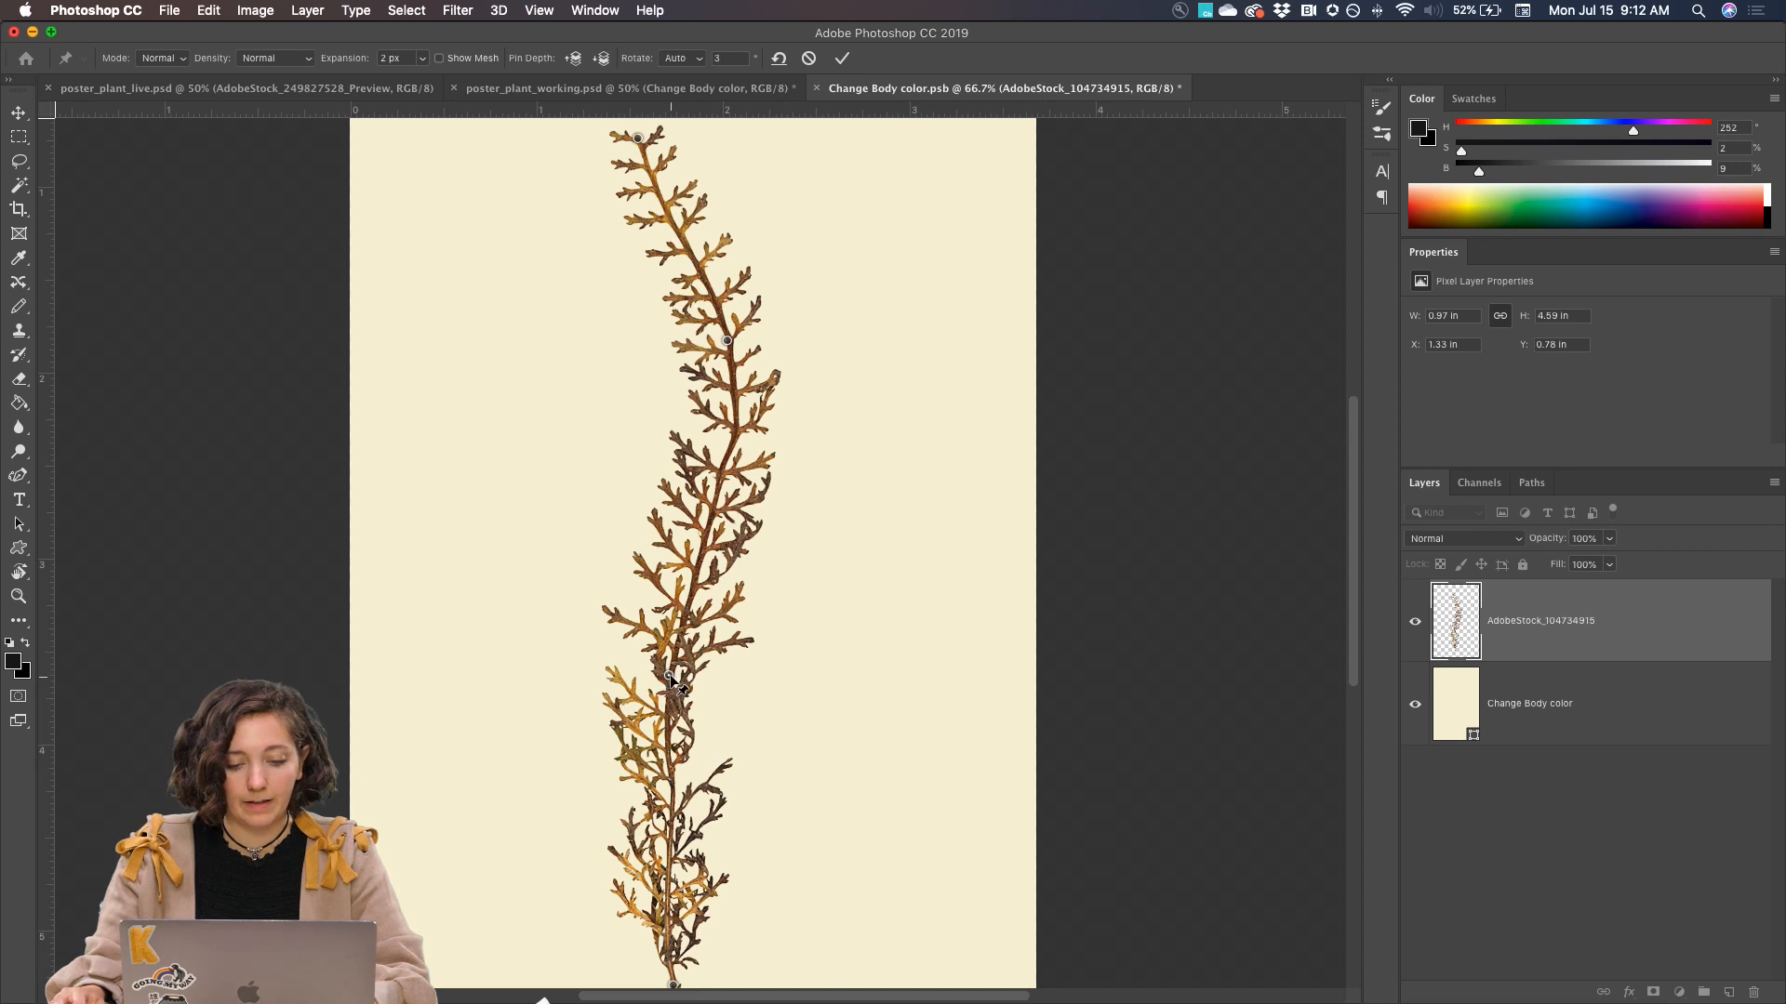
mouse_move(672, 682)
left_mouse_down()
mouse_move(655, 640)
mouse_move(655, 658)
left_mouse_up()
key("alt")
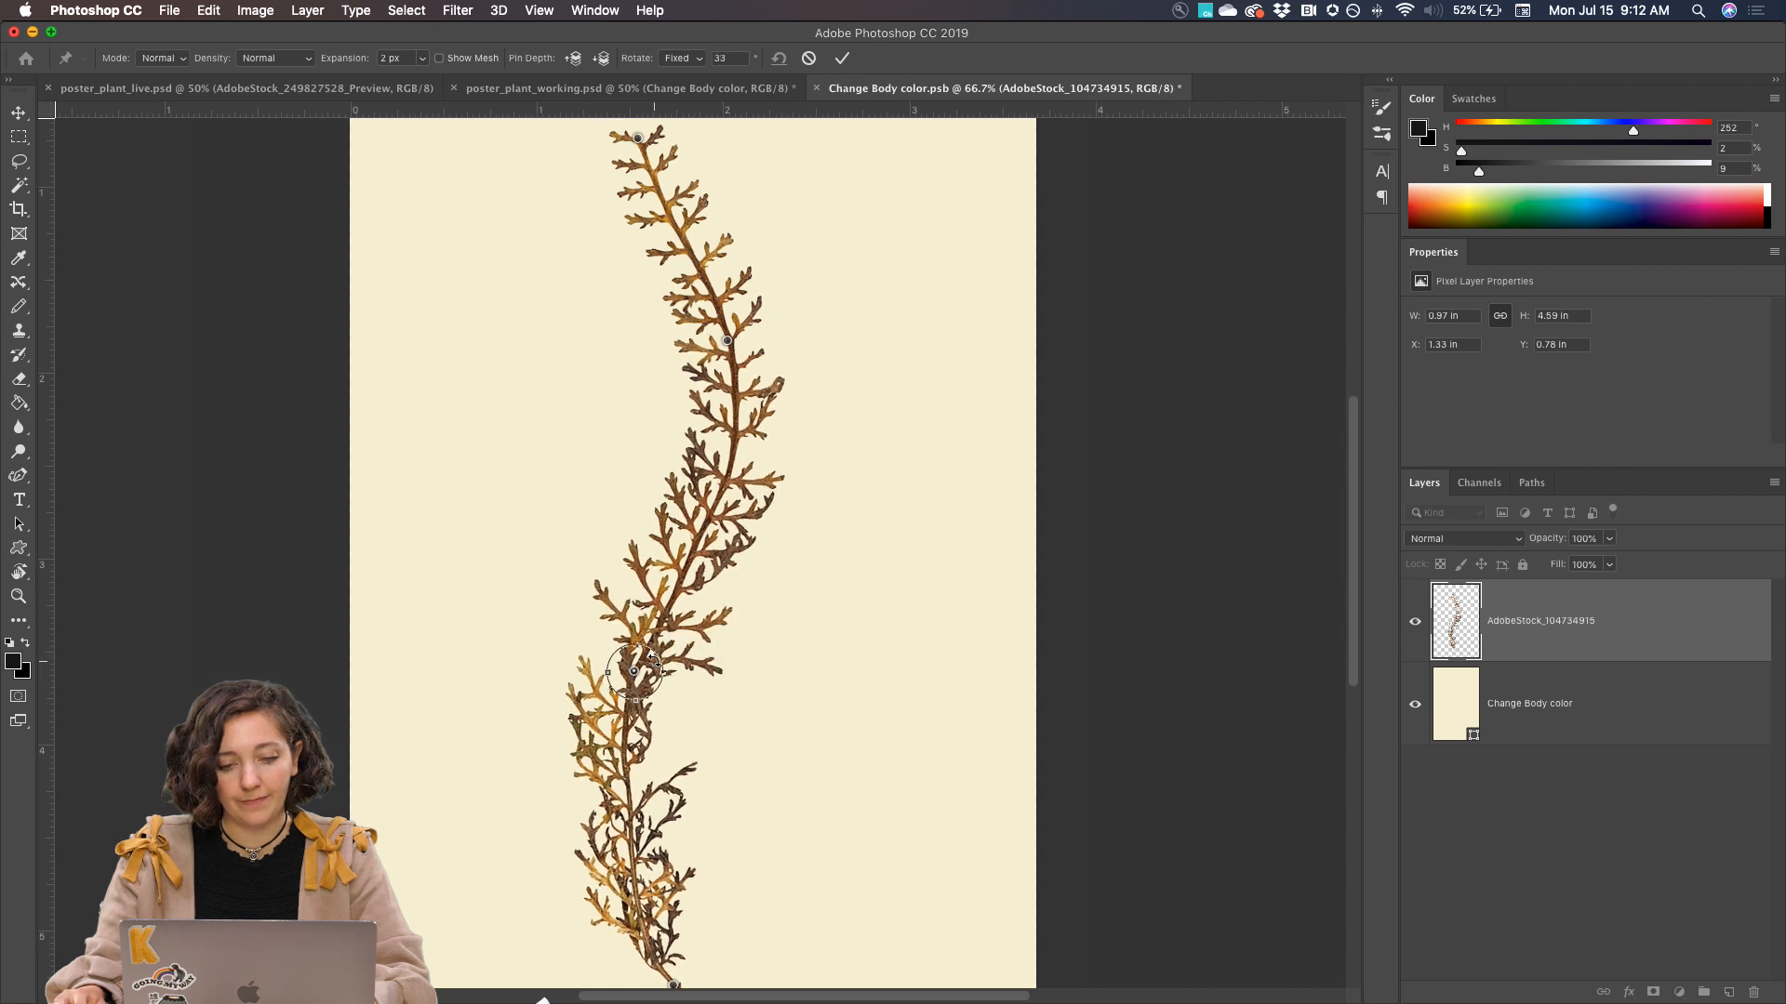
key("super+minus")
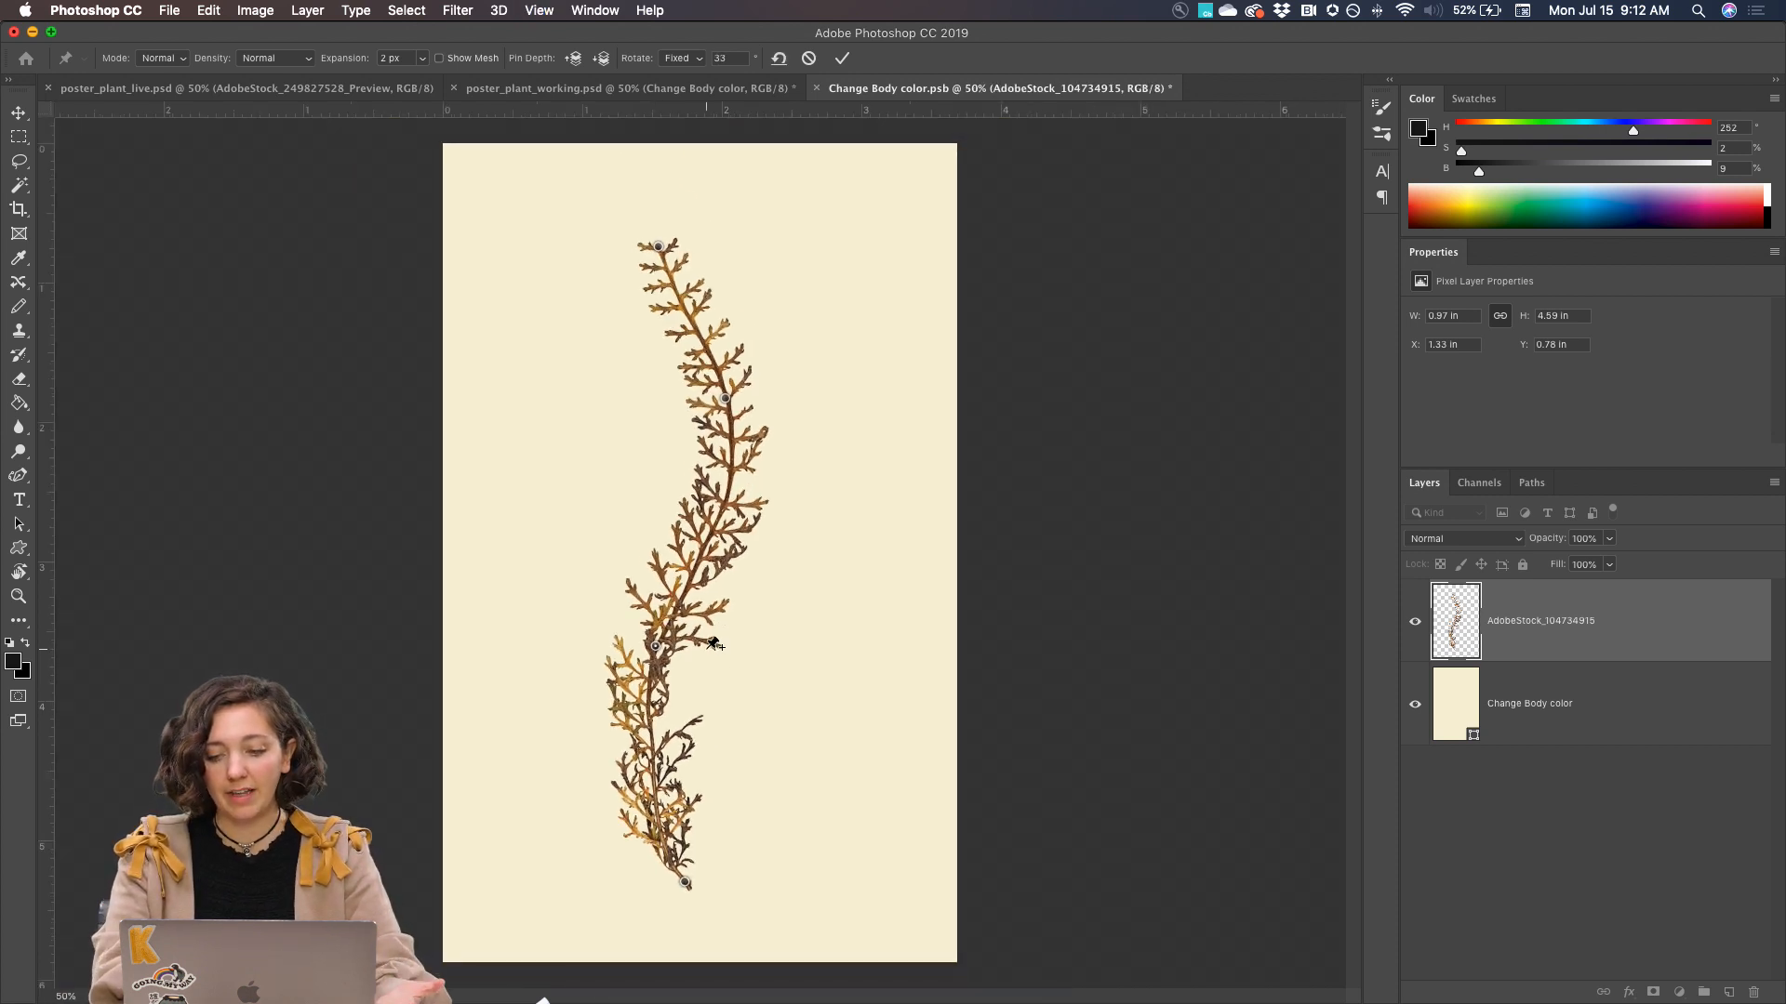
key("Return")
key("w")
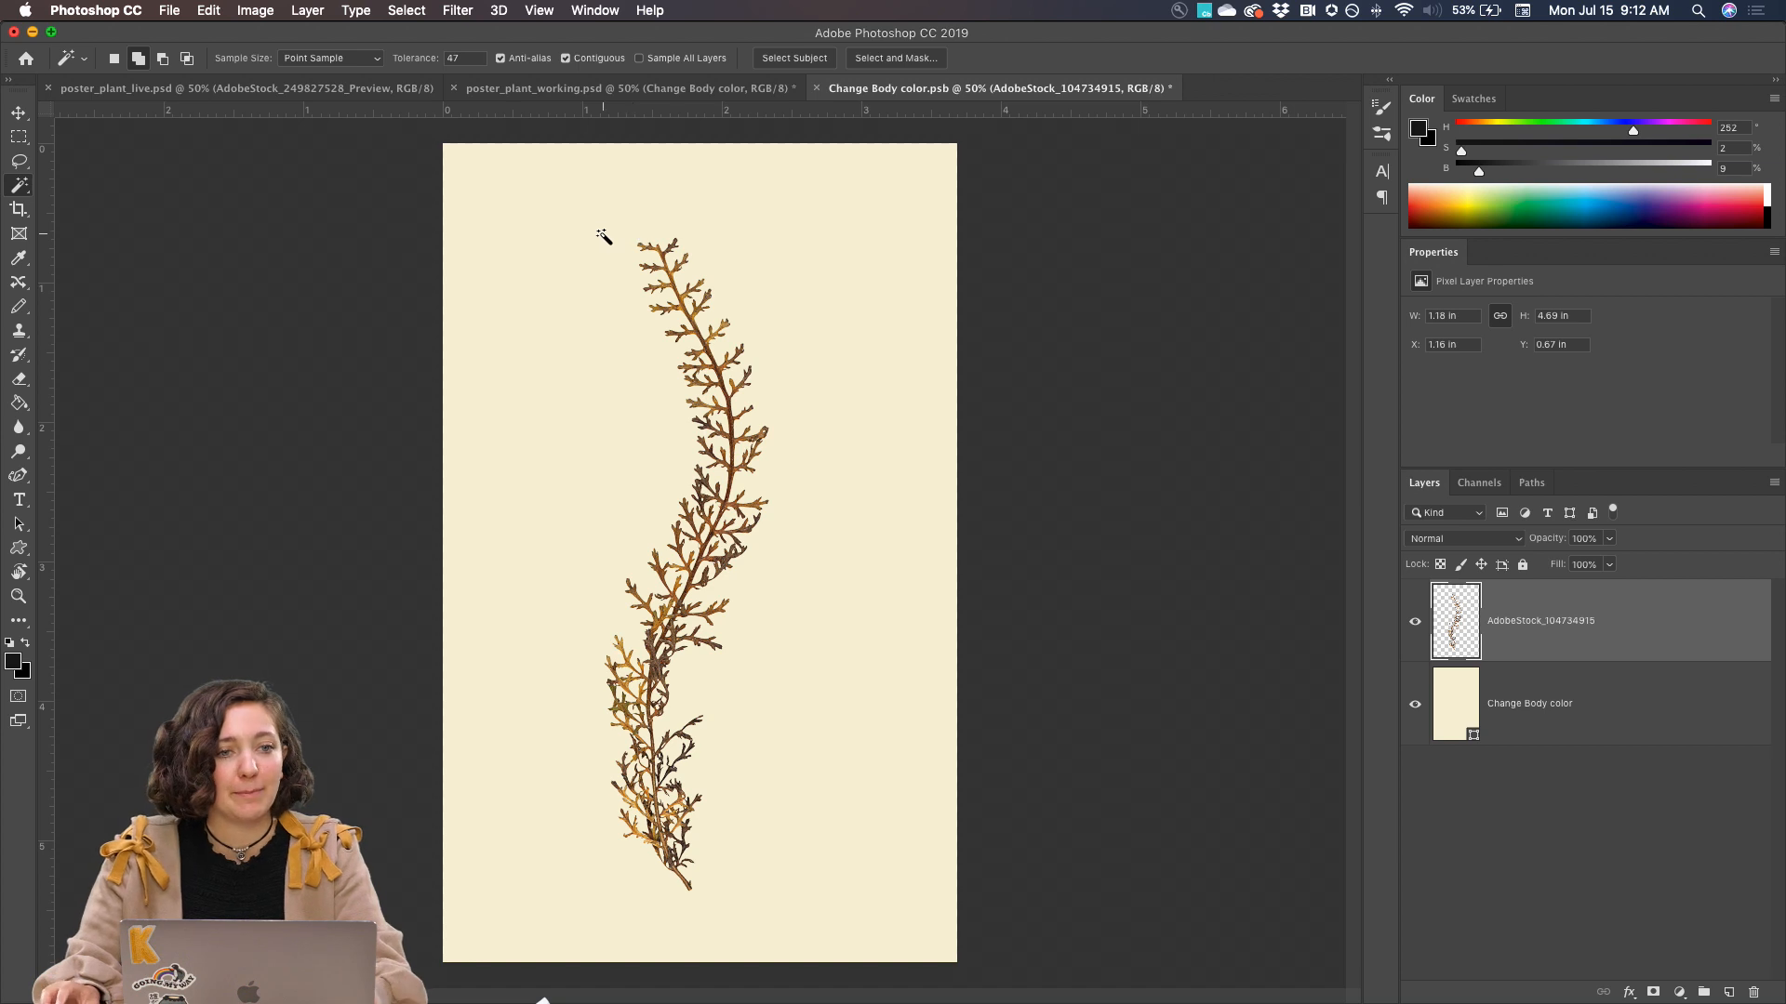
Place AdobeStock_226015387.jpeg as an embedded image and move it slightly down the canvas to Y 907.50 px
left_click(173, 10)
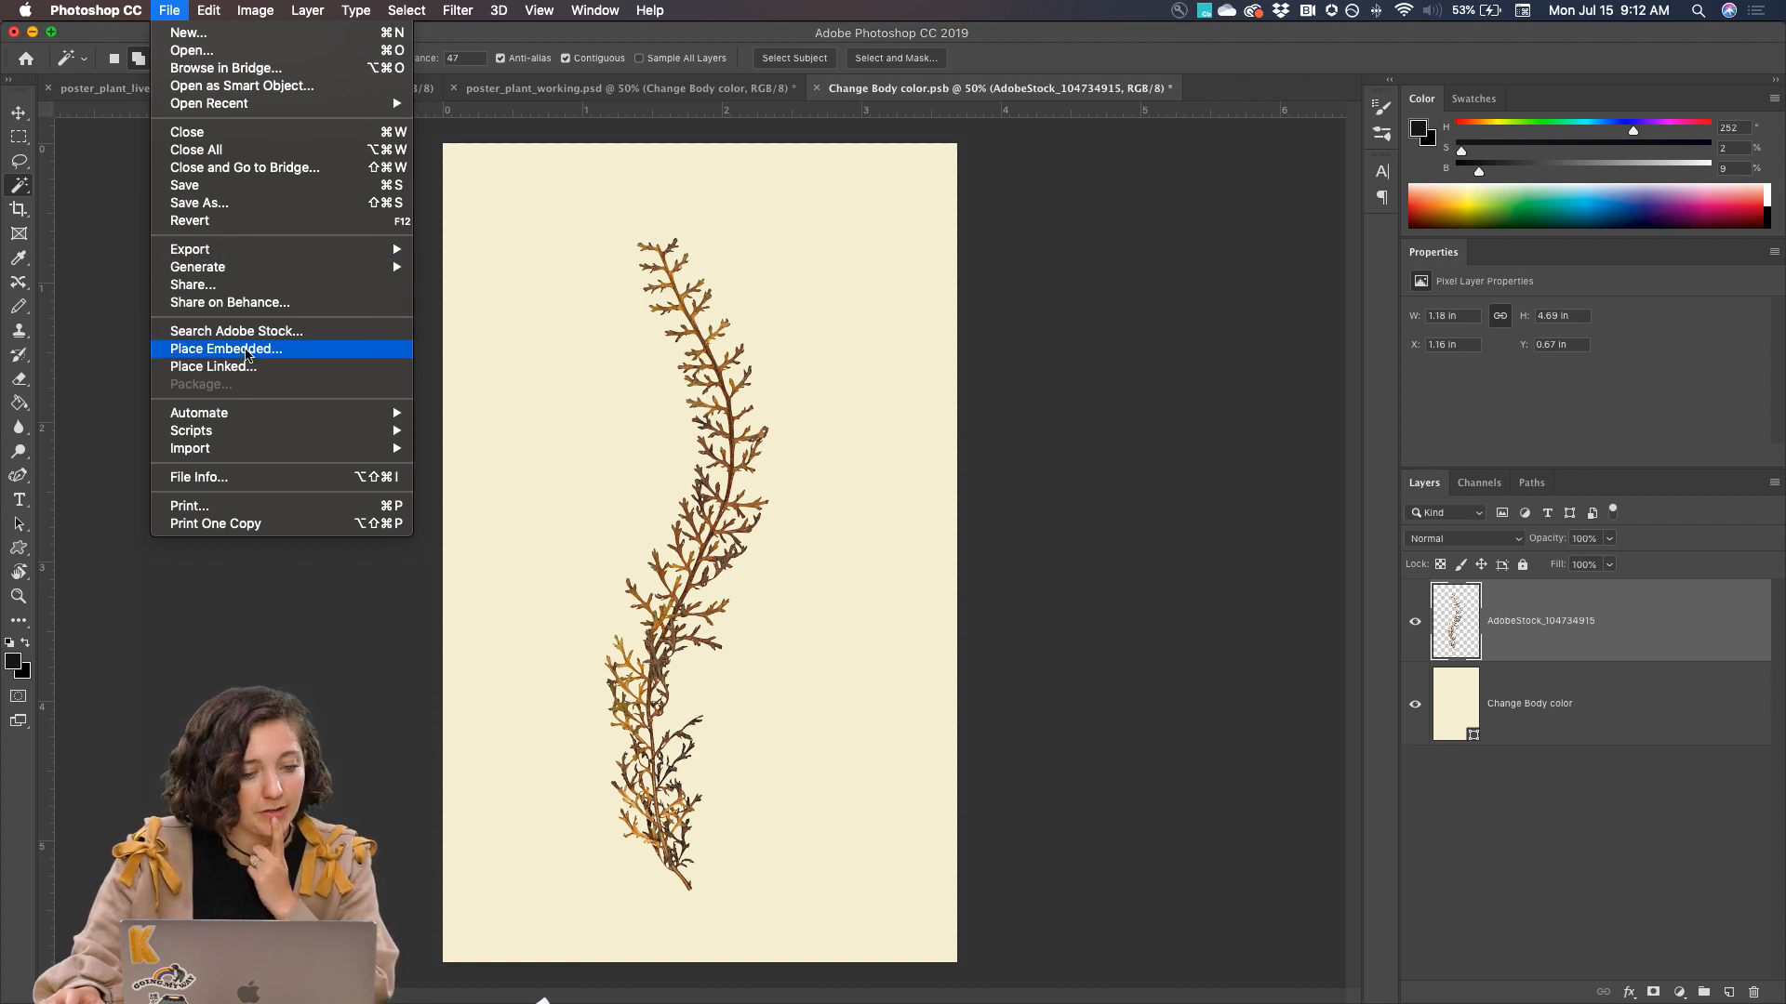
left_click(255, 351)
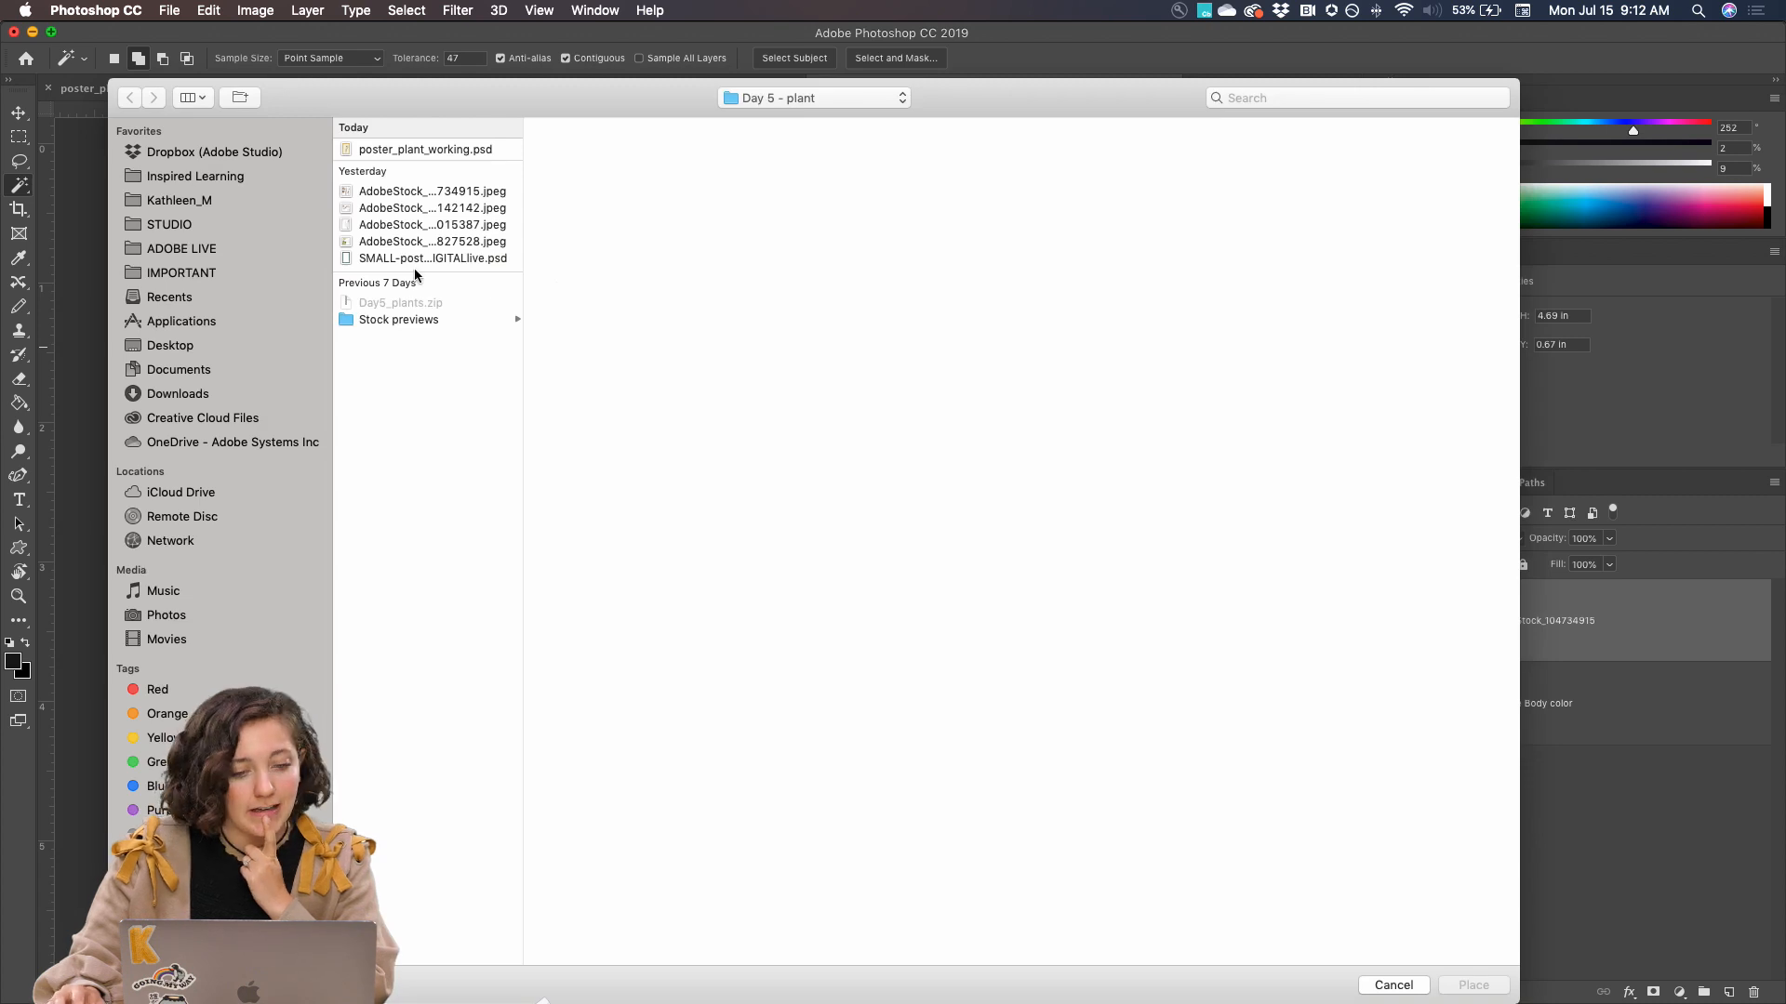
left_click(429, 255)
key("Up")
key("Up")
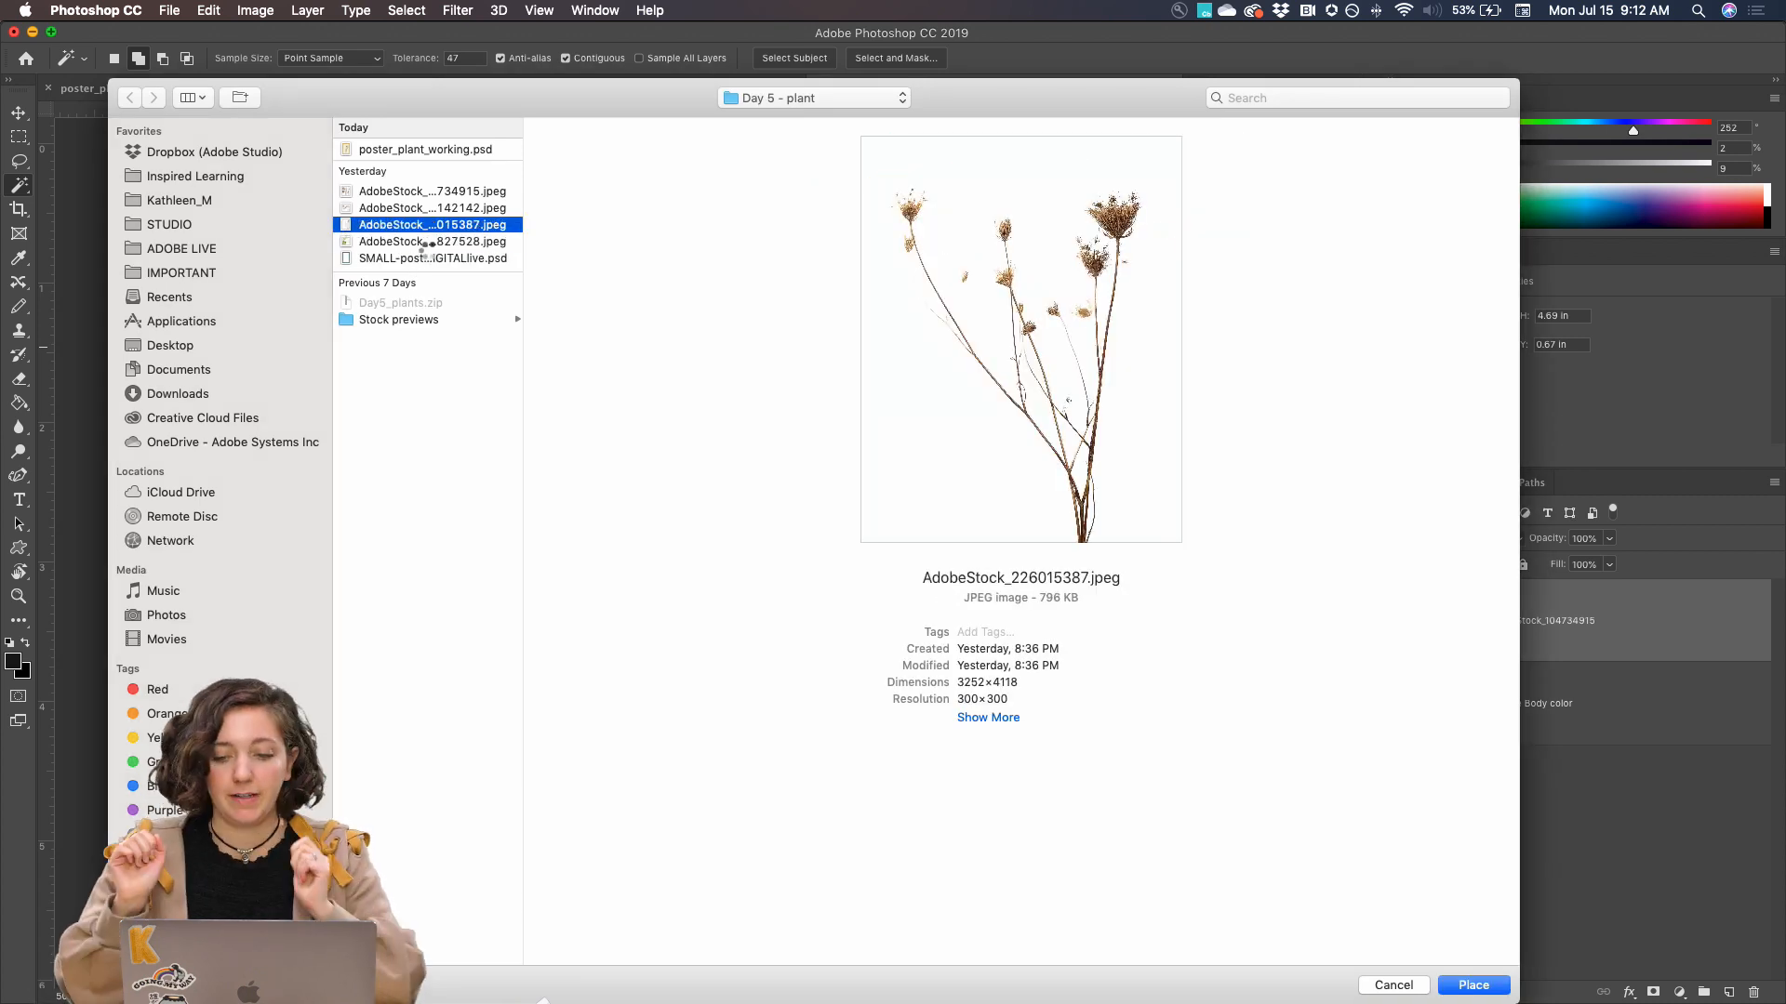
key("Return")
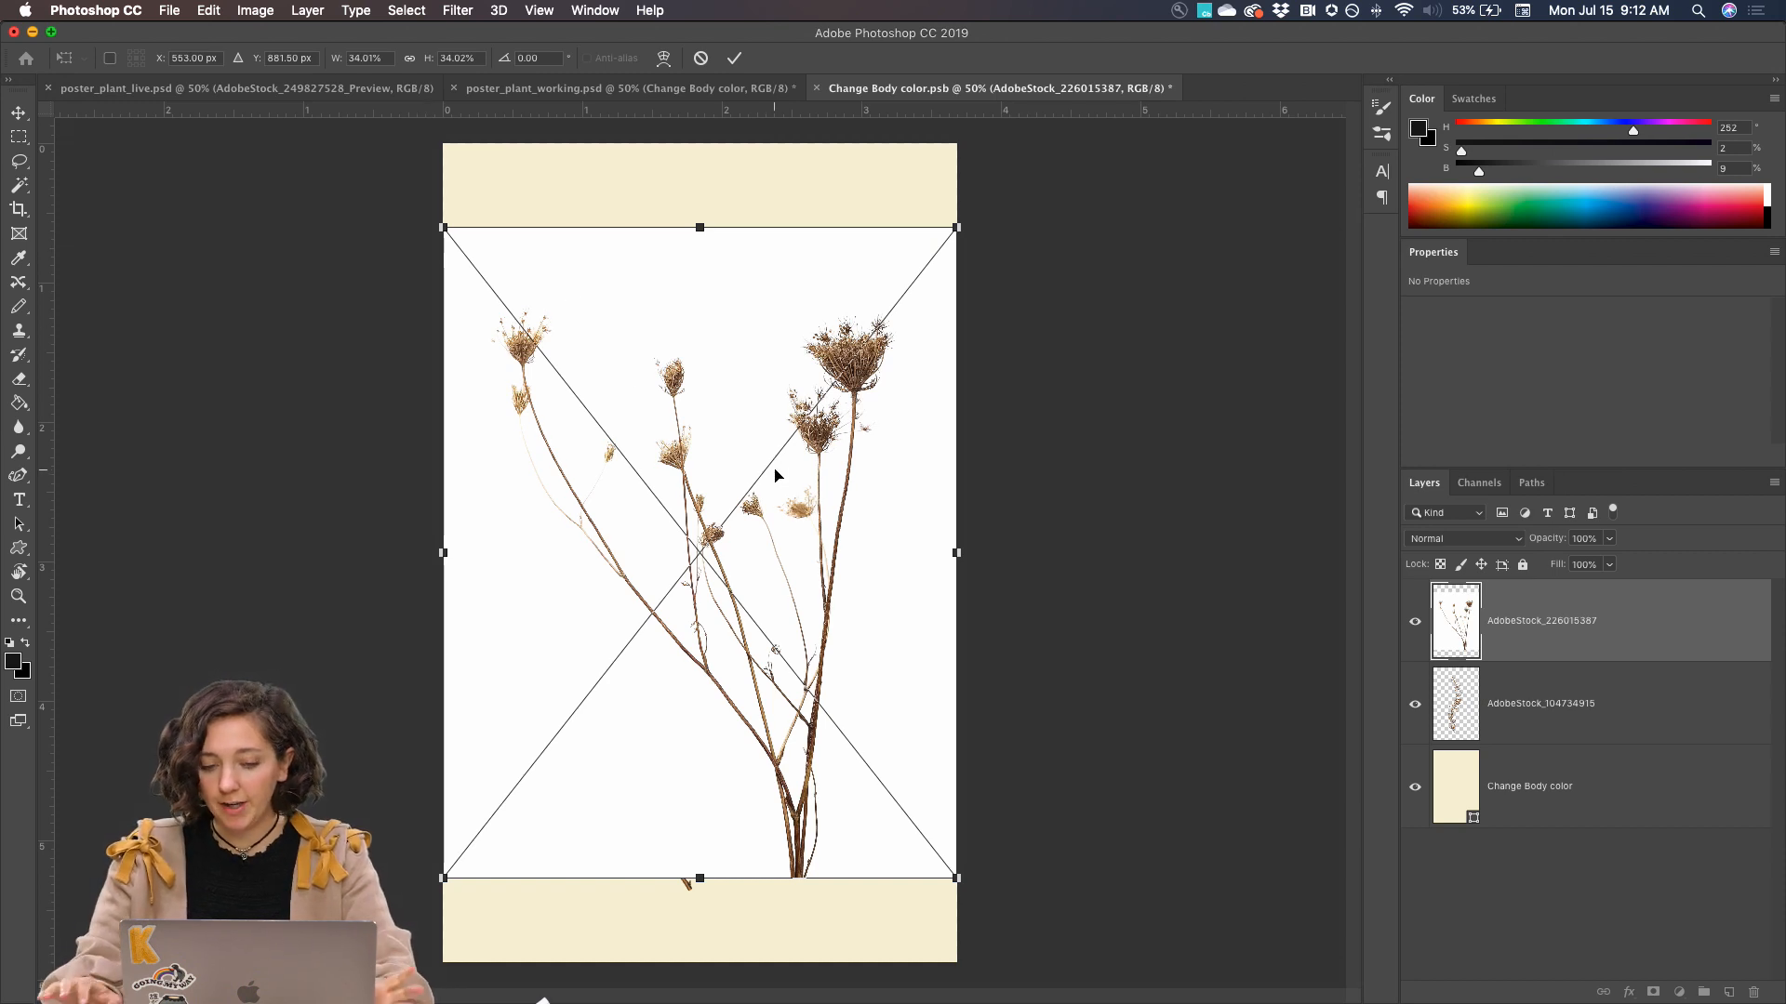
left_click_drag(816, 539, 816, 552)
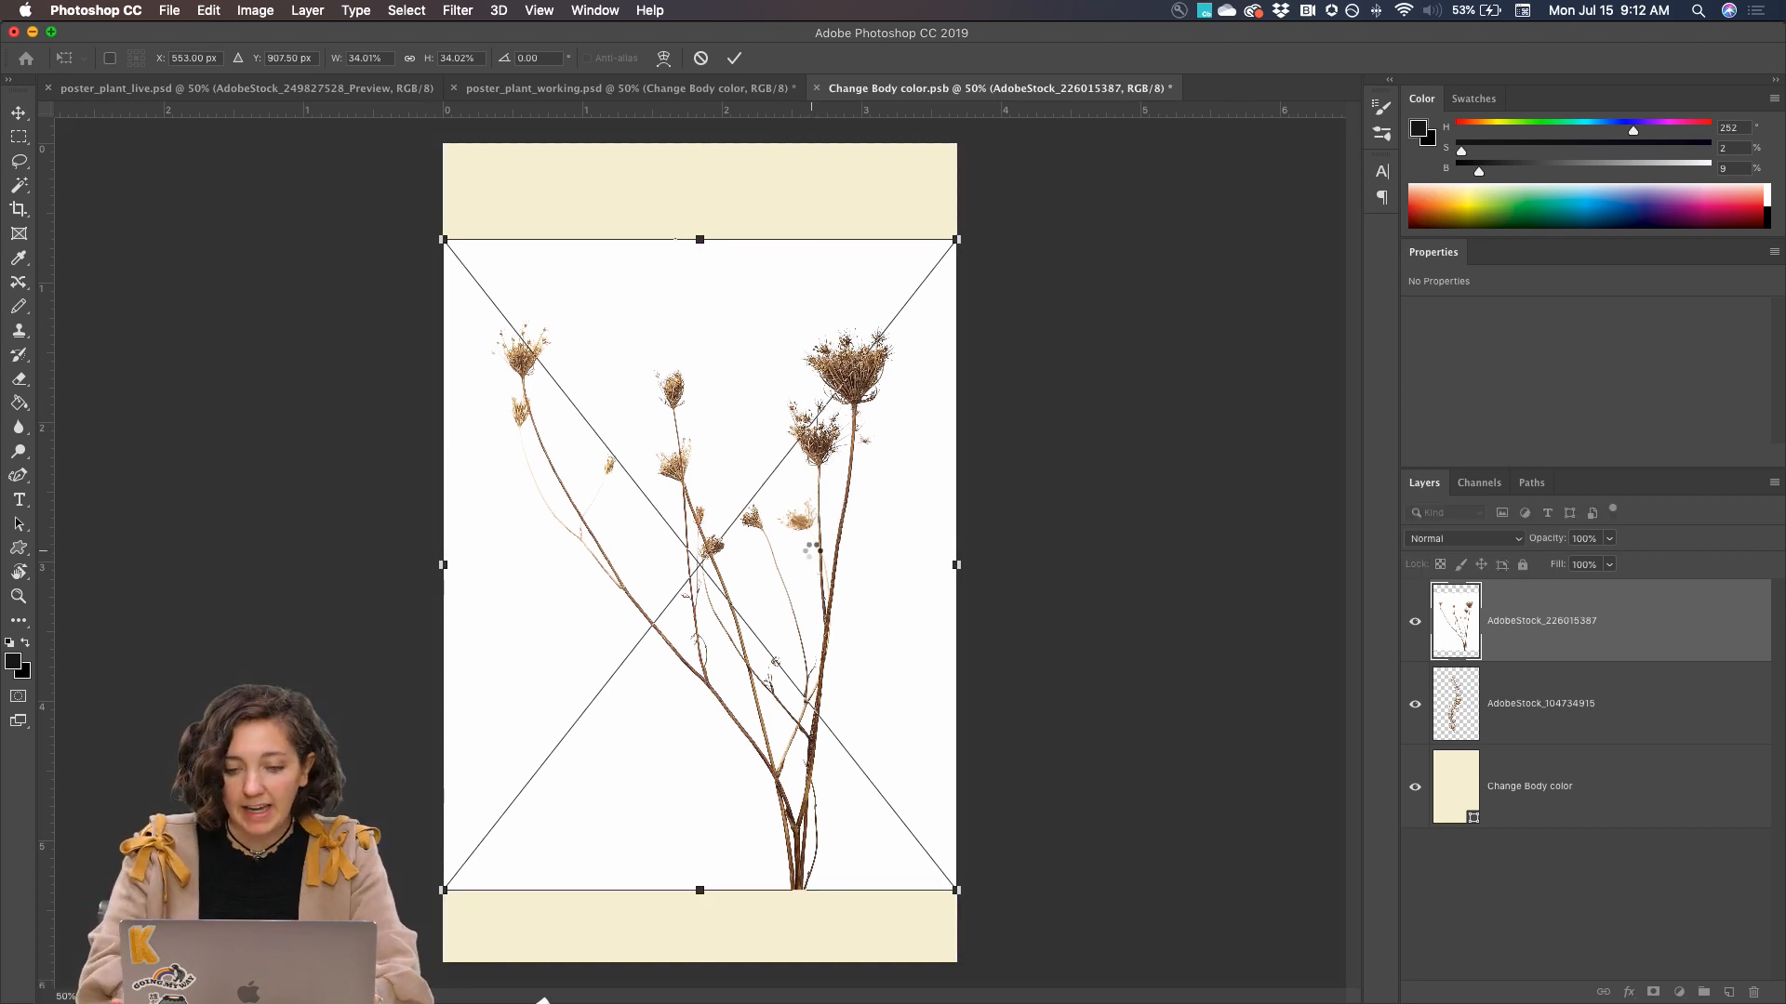
key("Return")
key("w")
Rasterize the AdobeStock_226015387 layer and set its blend mode to Multiply
right_click(1539, 621)
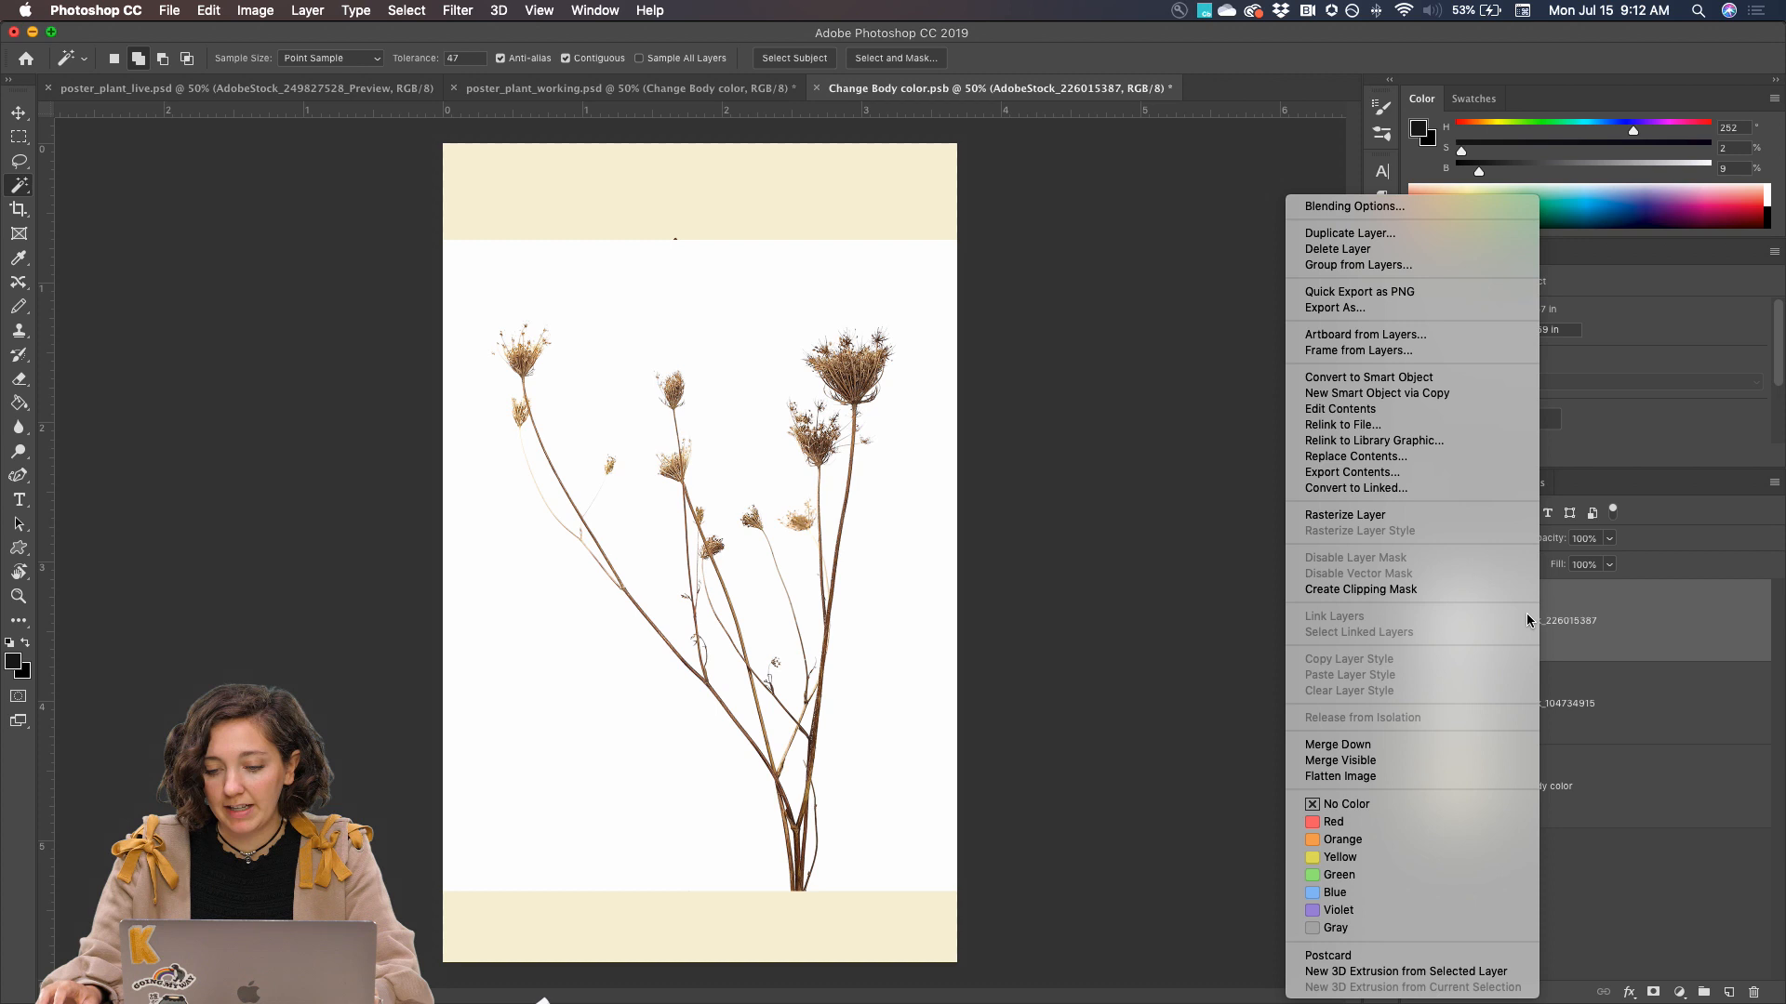
left_click(1432, 511)
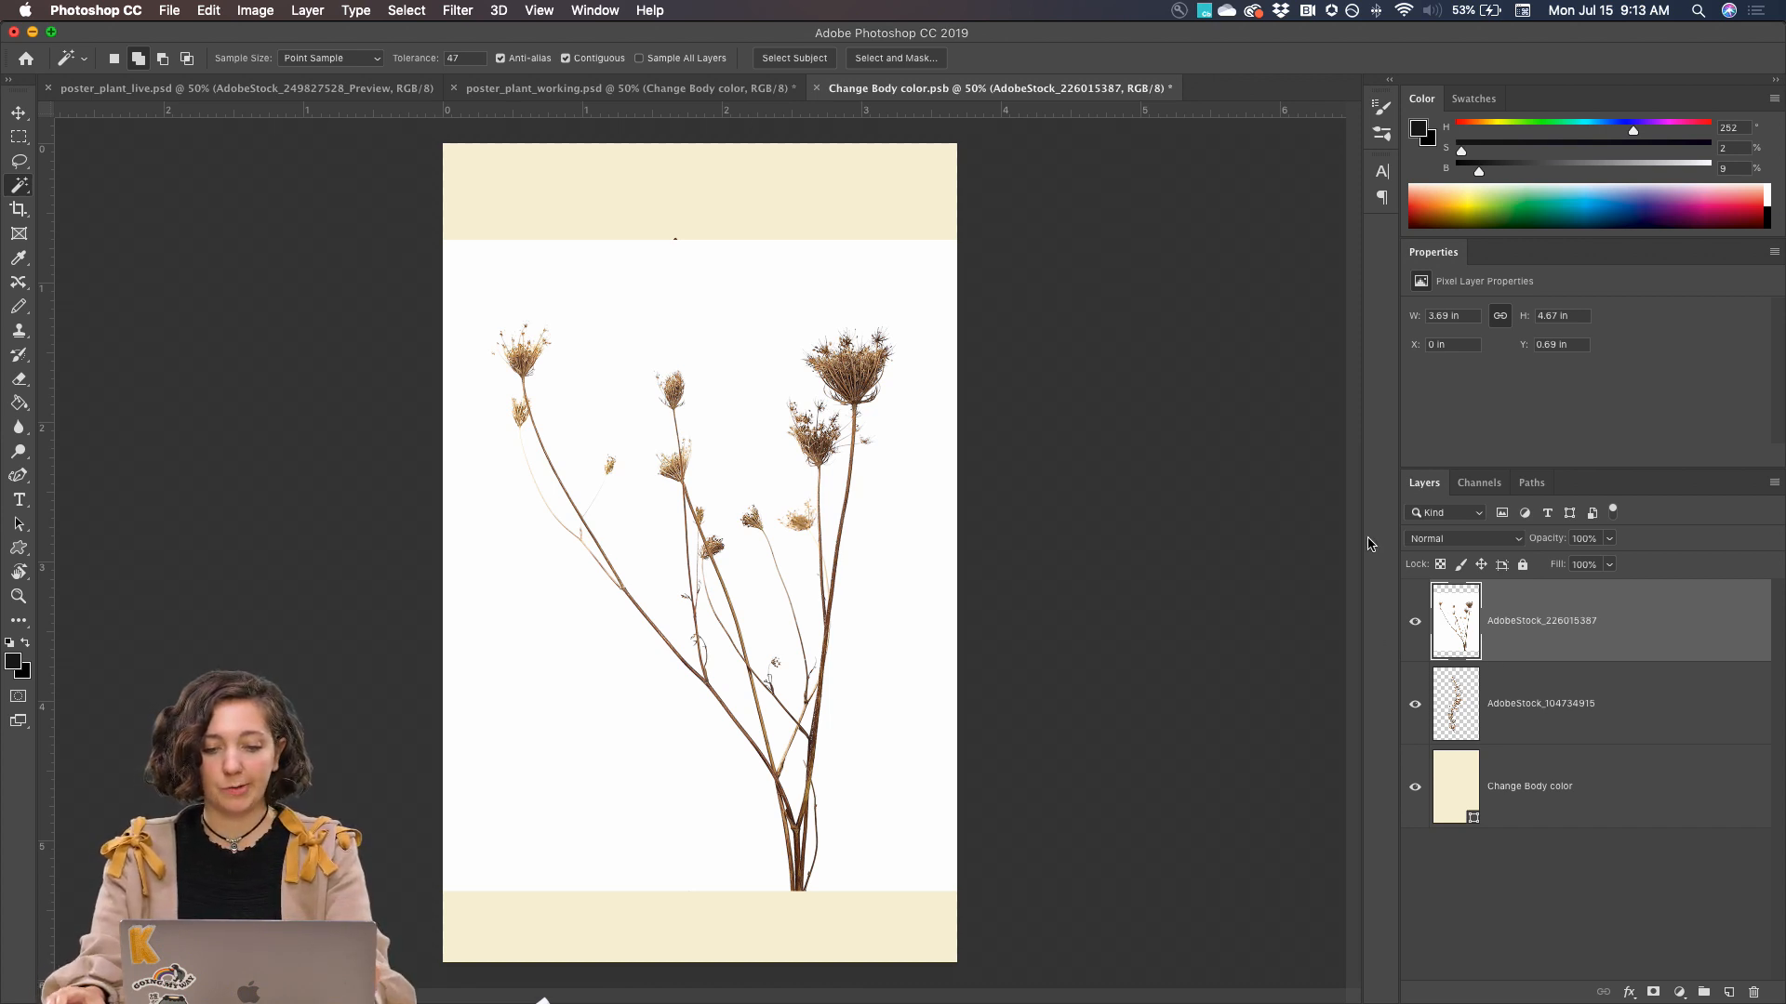
left_click(1447, 544)
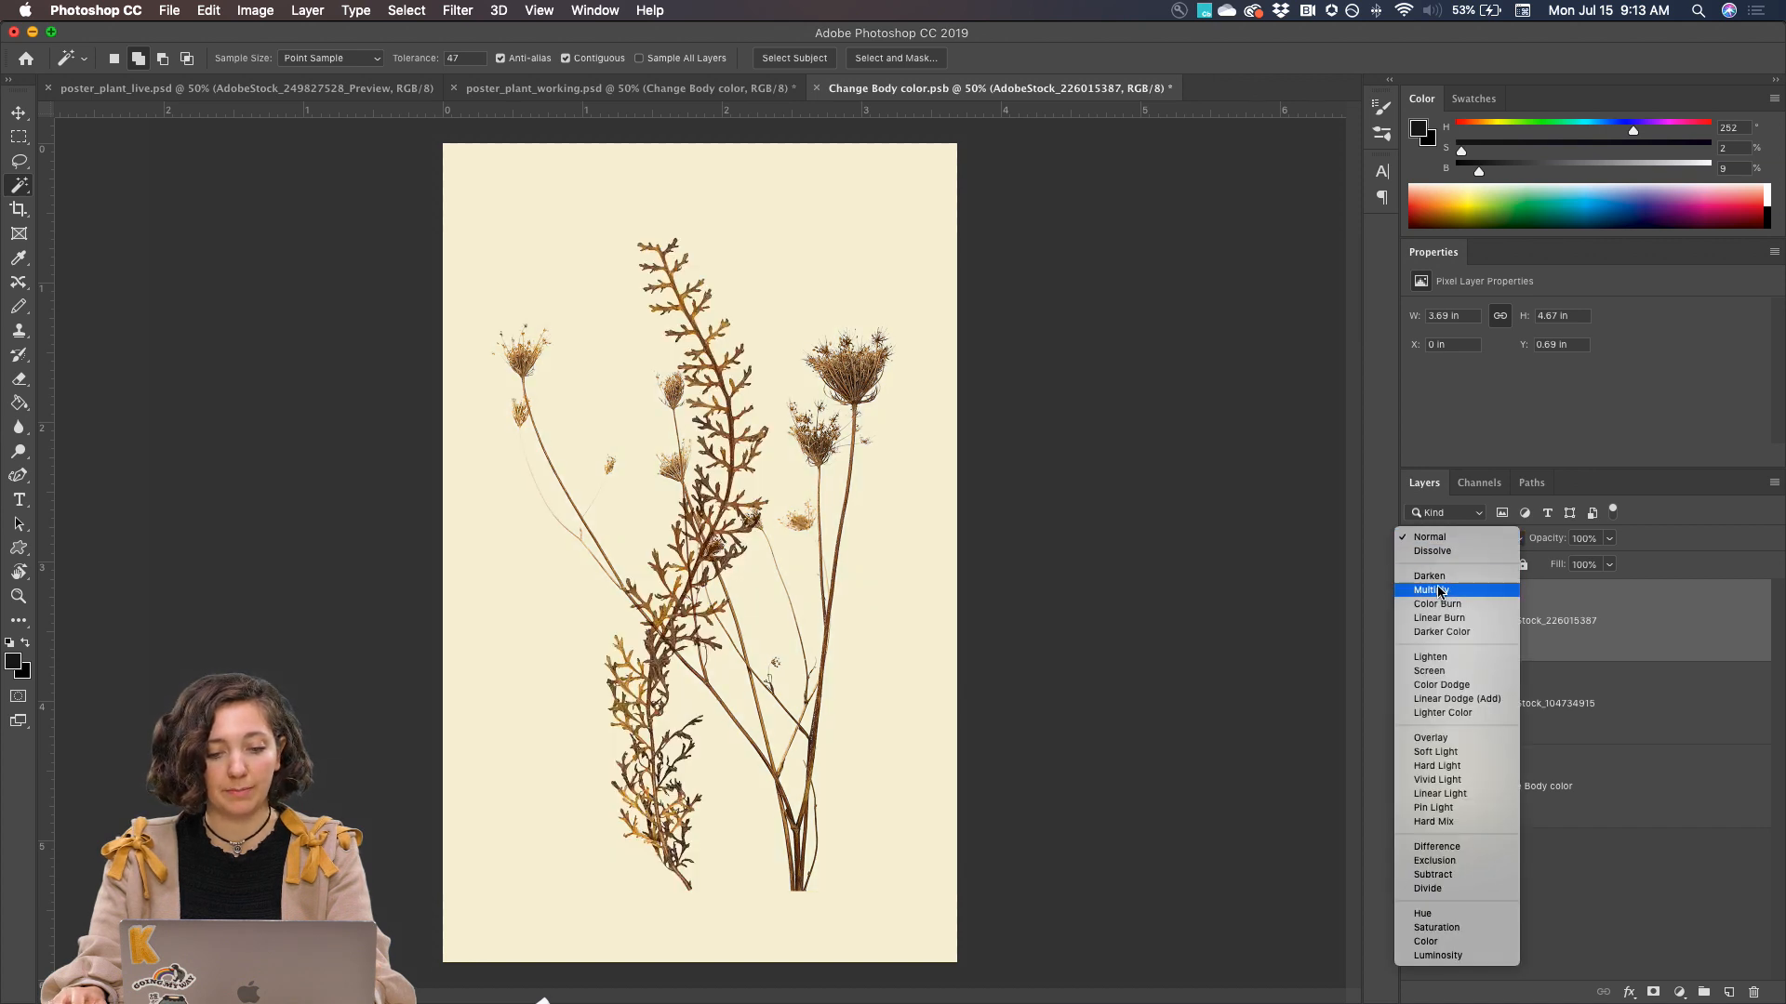
left_click(1438, 590)
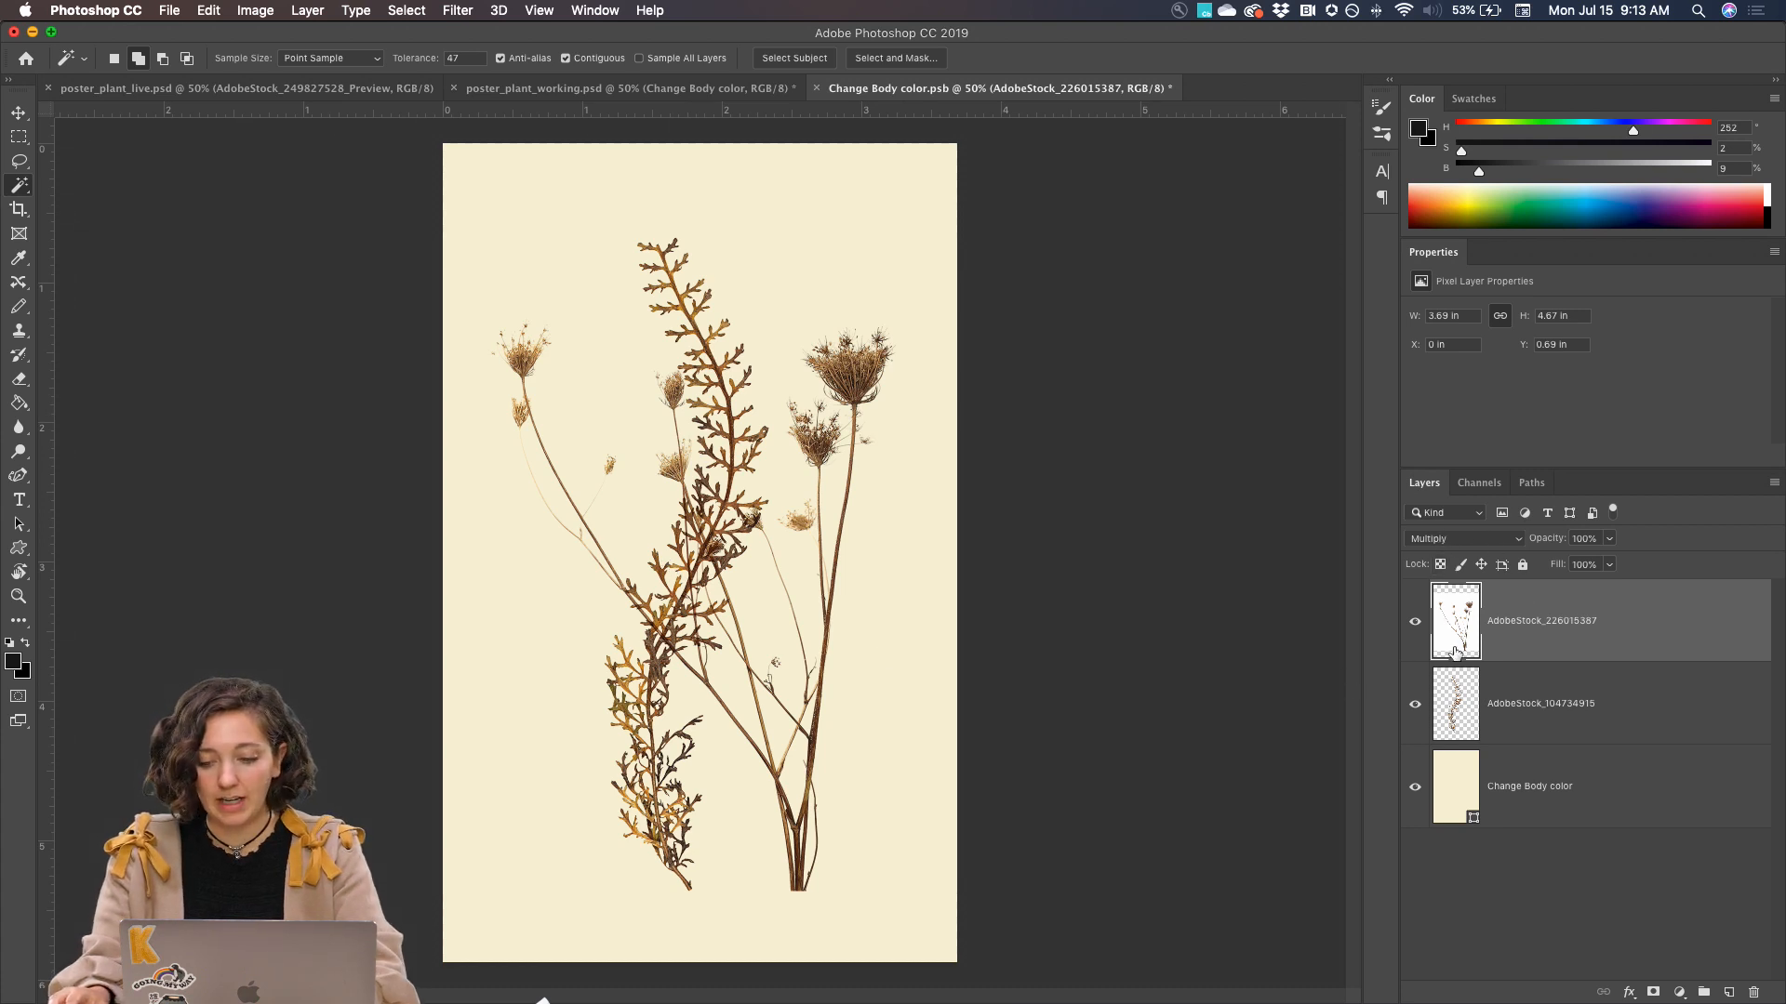
Scale the dried-flower layer to 77.63%, rotate it 5.46°, and move its stem base onto the base of the fern
key("ctrl+t")
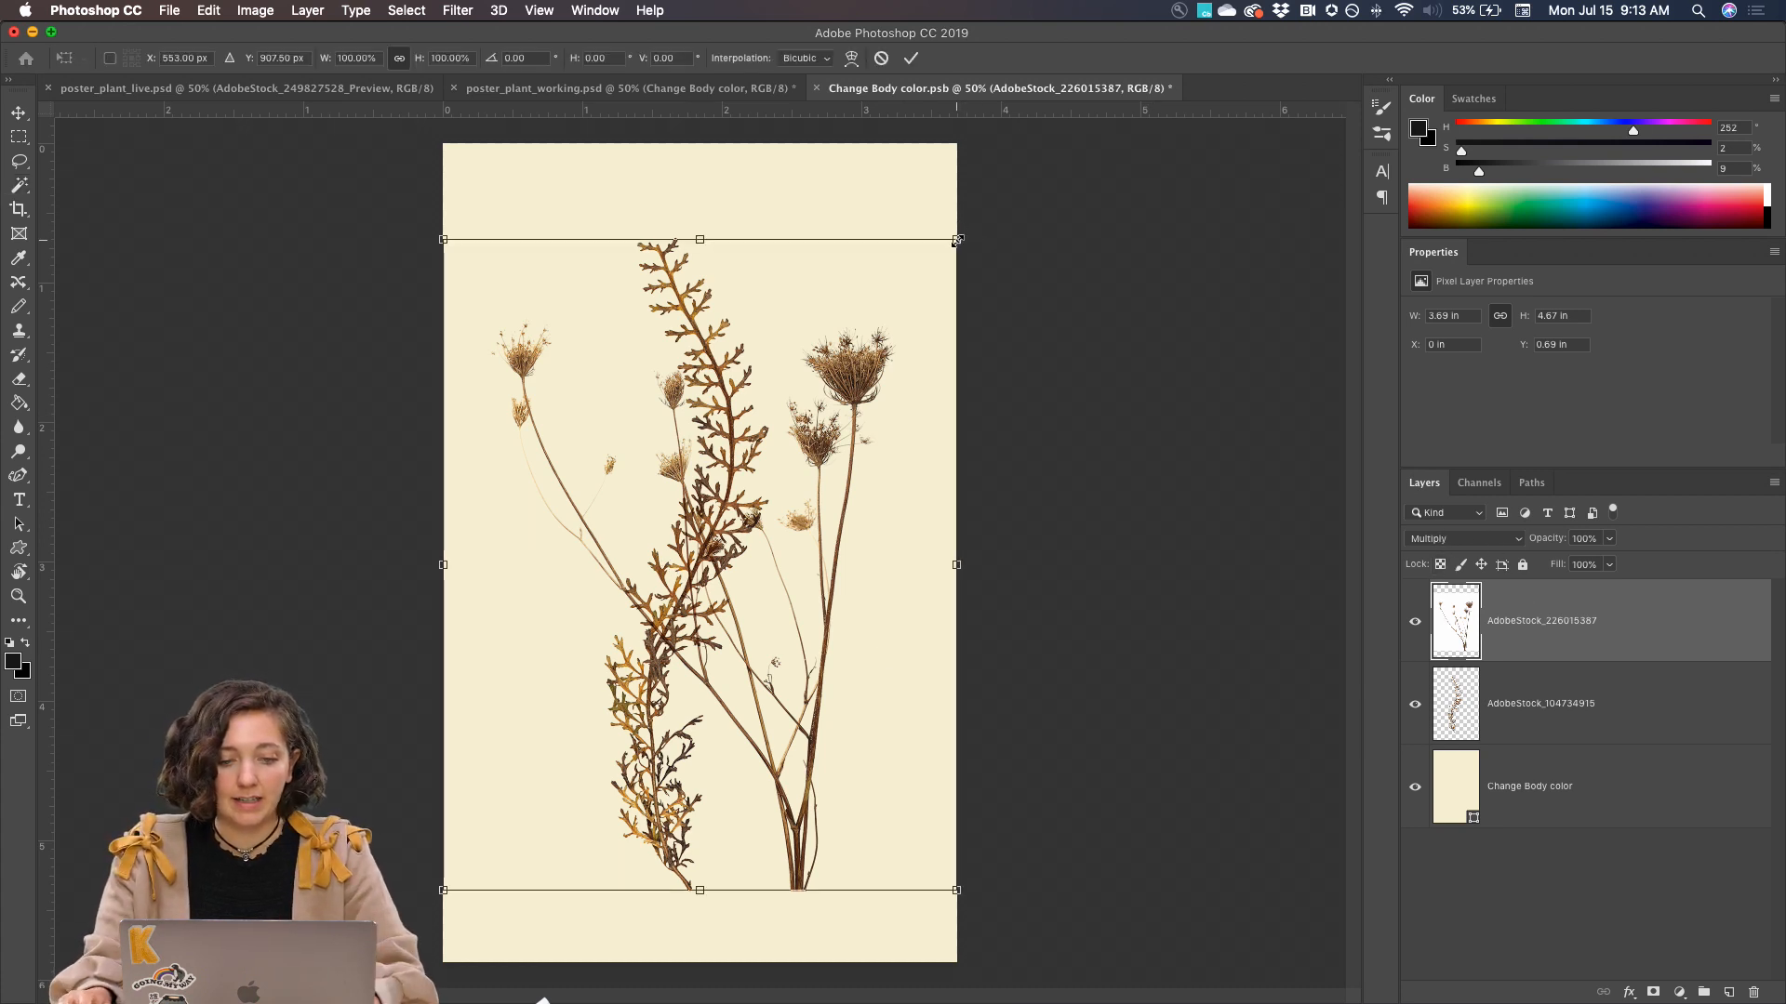
left_click_drag(956, 241, 907, 429)
mouse_move(849, 518)
left_mouse_down()
mouse_move(843, 466)
mouse_move(861, 493)
left_mouse_up()
left_click_drag(919, 385, 857, 345)
left_click_drag(796, 517, 756, 523)
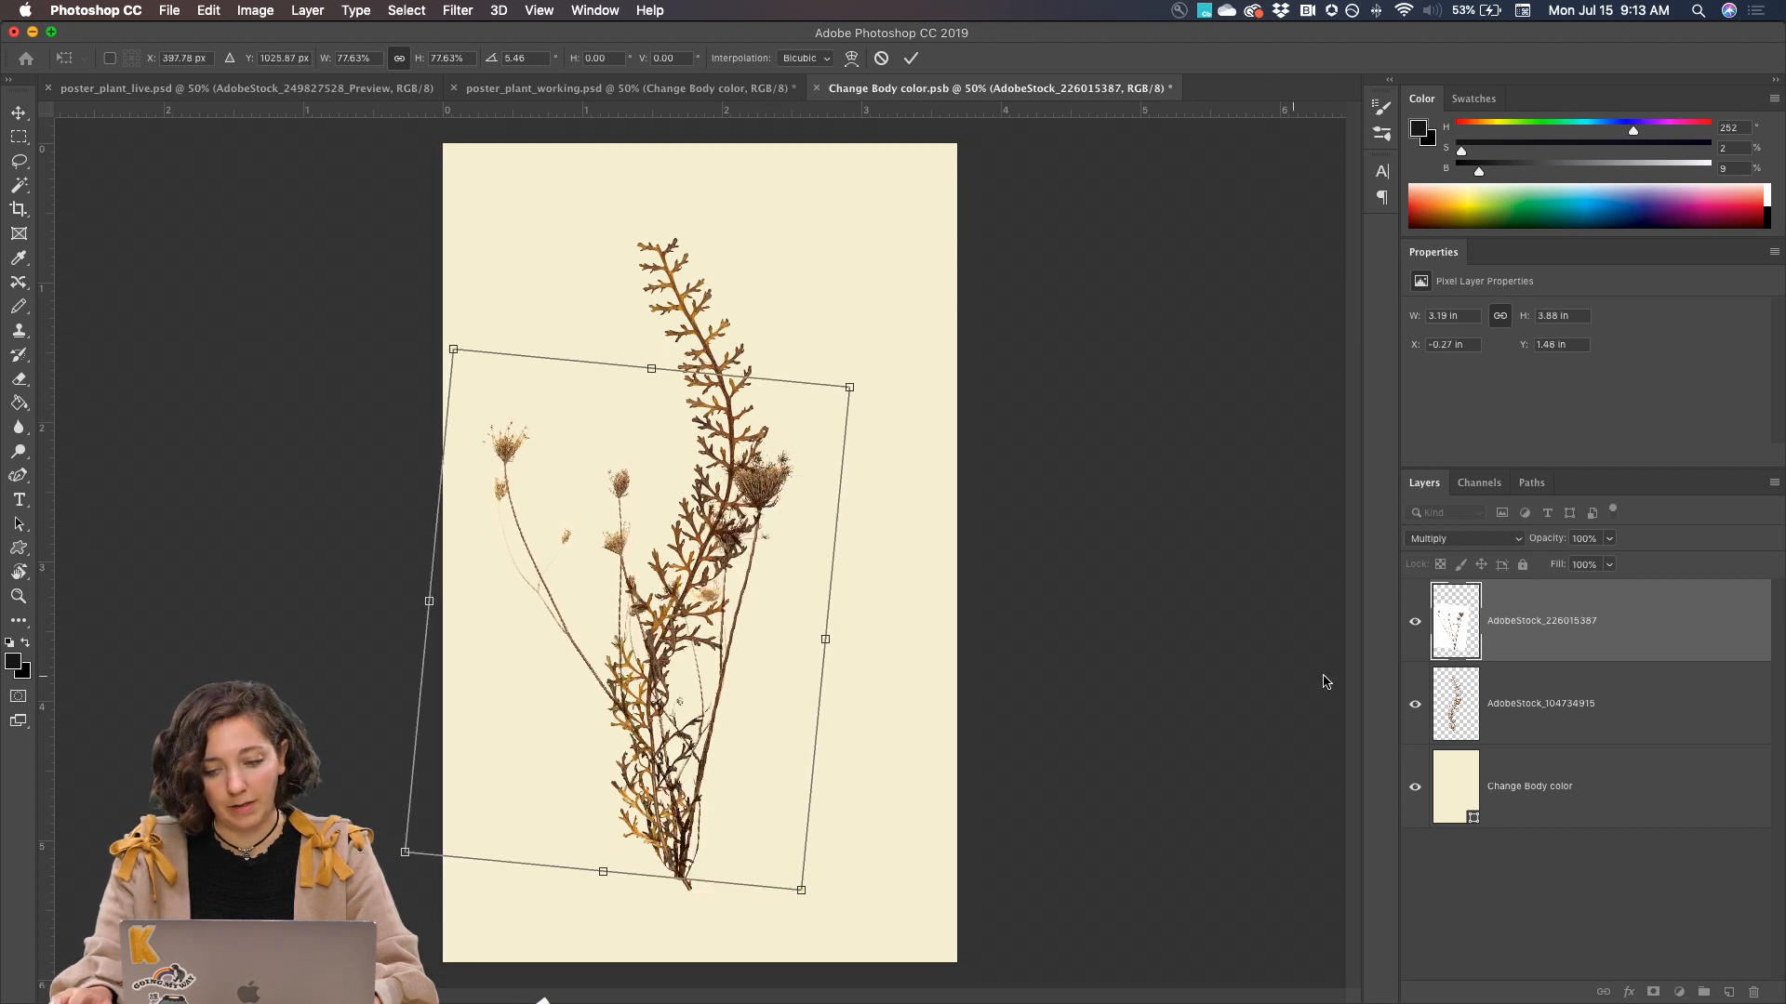
Rotate the AdobeStock_104734915 fern layer about 16° clockwise and move it right so its stem base meets the flower stems
left_click(1559, 701)
key("super+t")
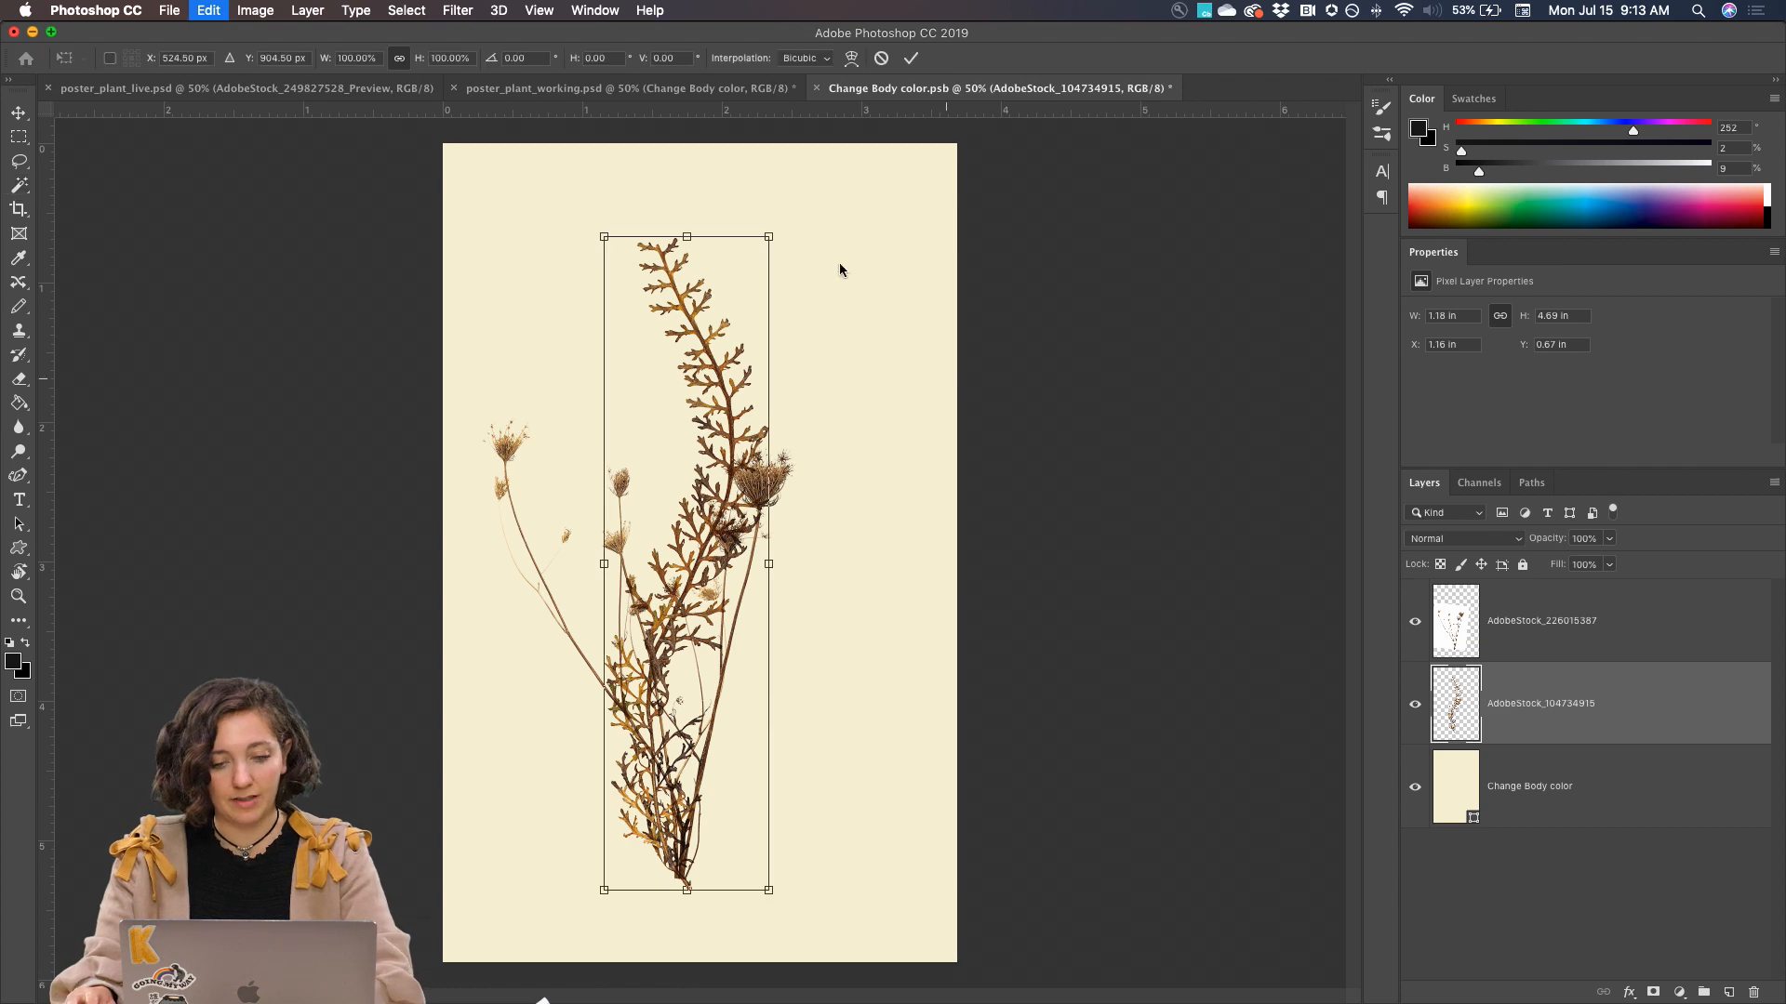
left_click_drag(778, 199, 849, 264)
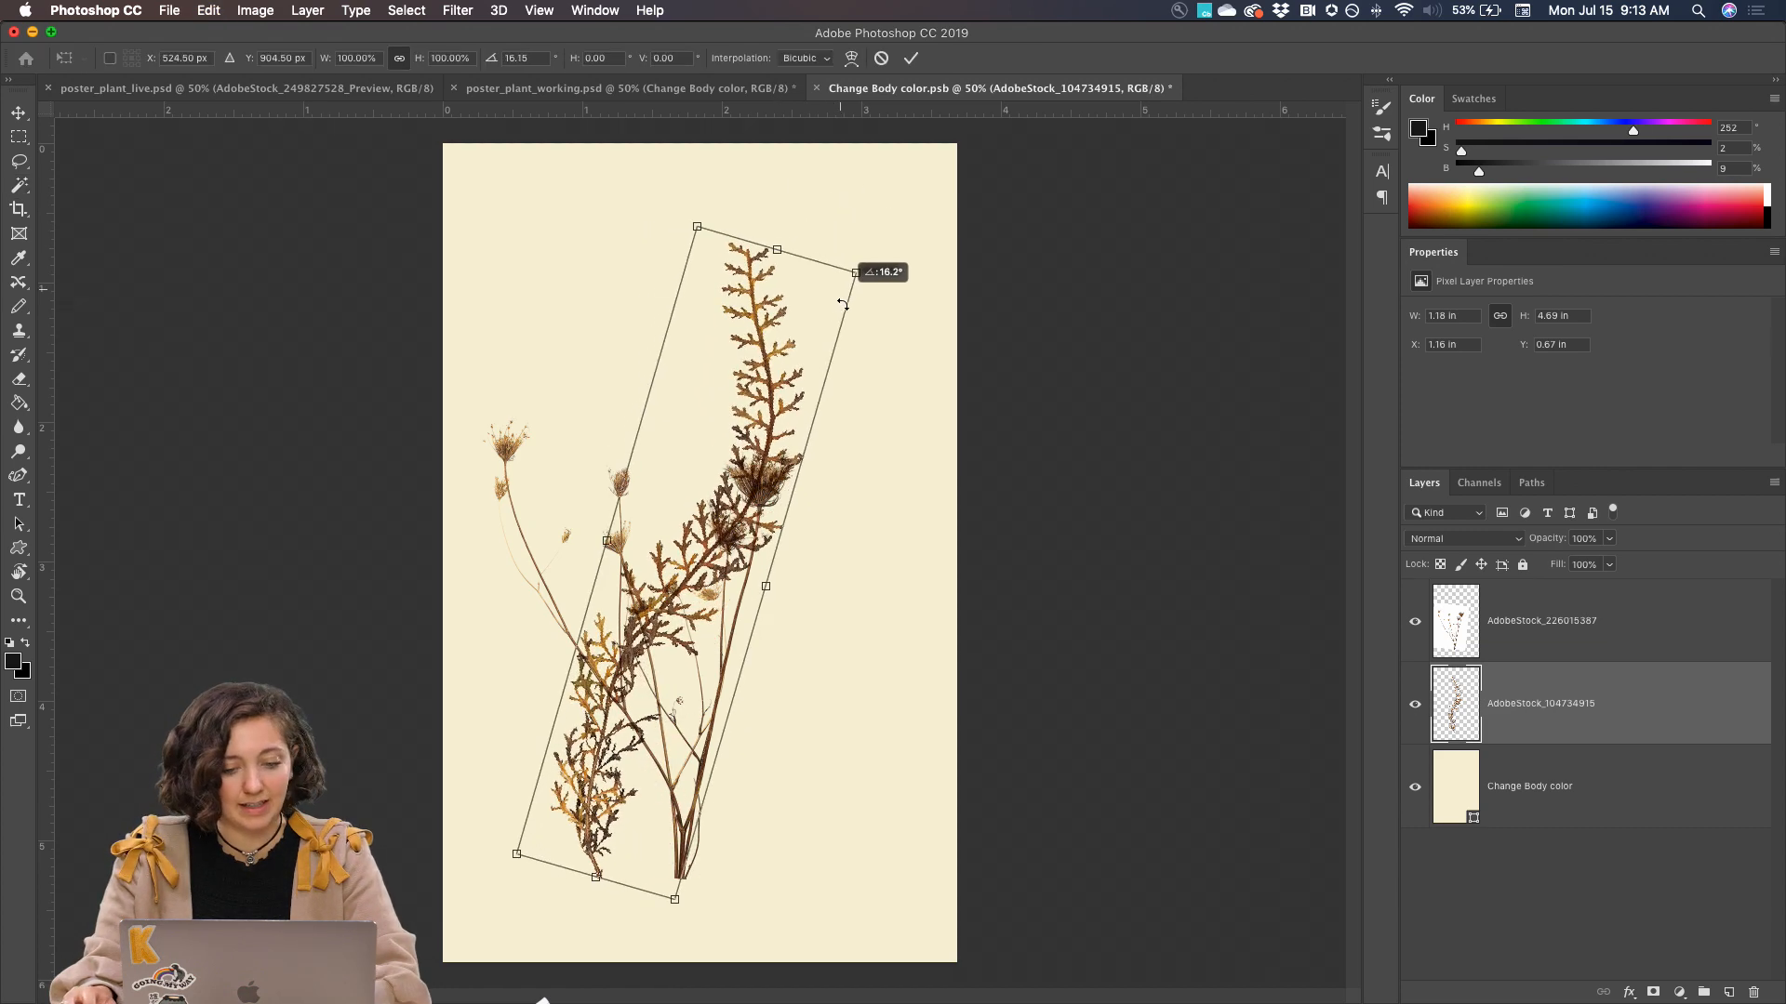
left_click_drag(791, 388, 878, 402)
key("Return")
key("w")
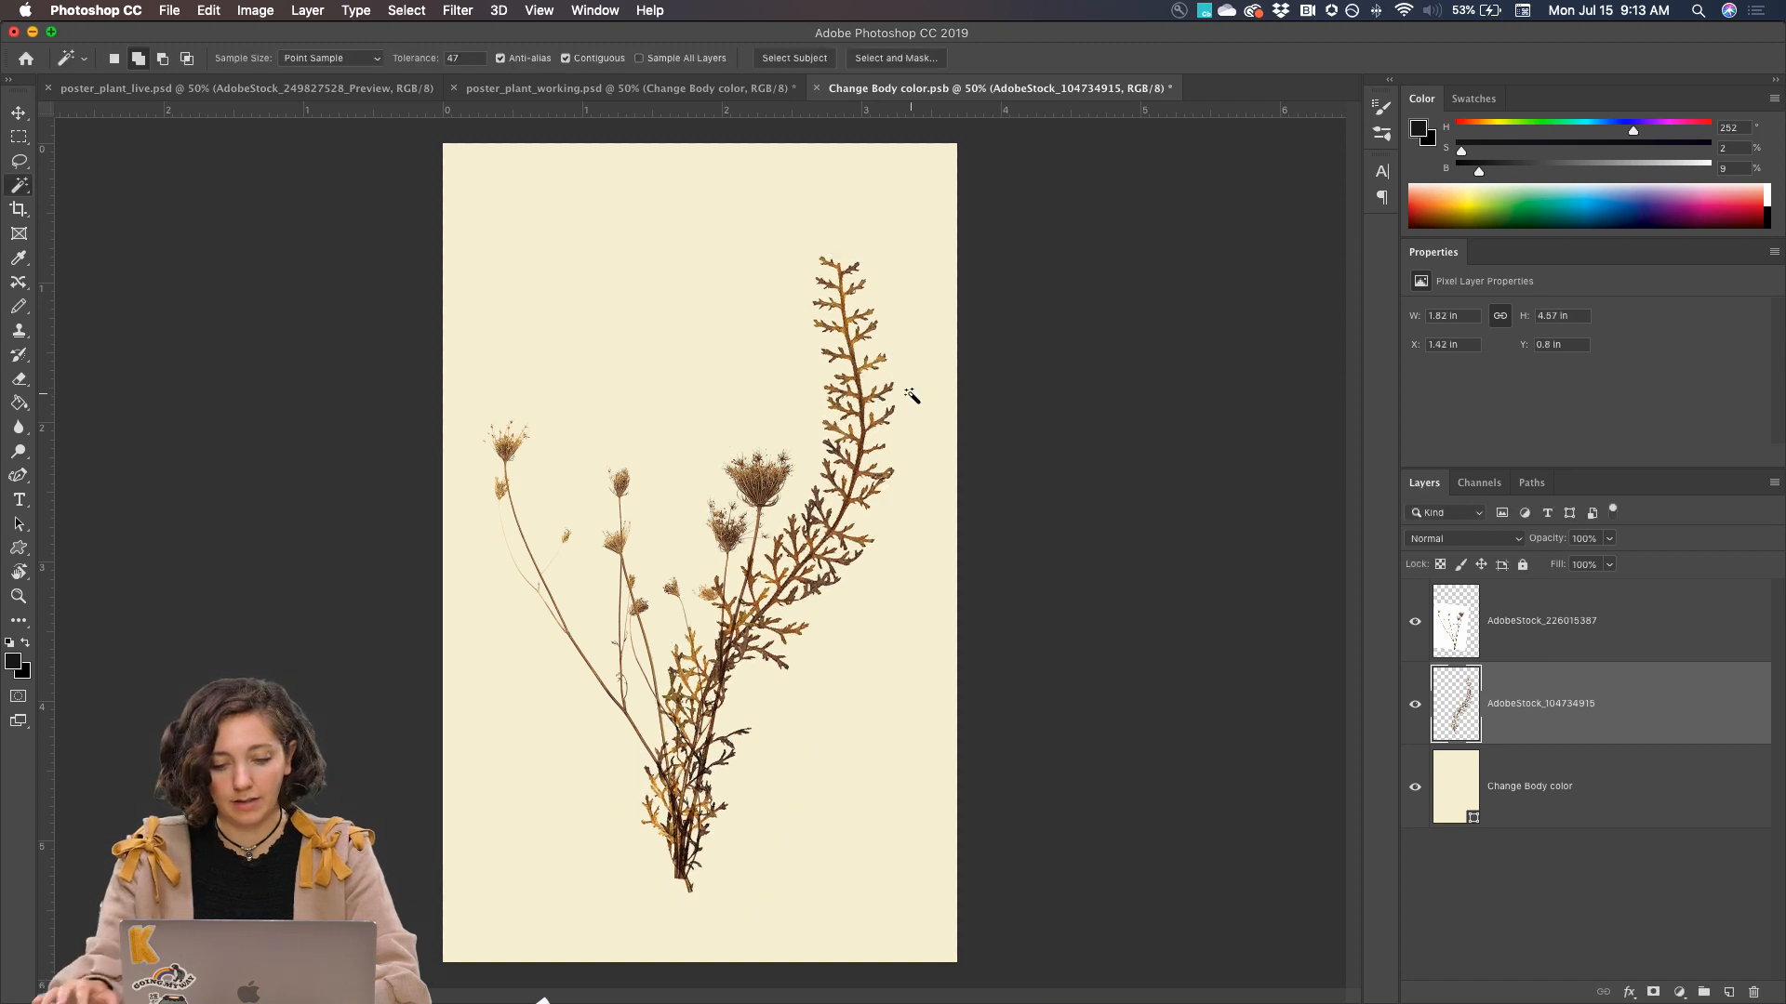
Warp the AdobeStock_226015387 layer, raising the mesh's upper-left edge and bowing the leftmost flower stem outward
left_click(1522, 648)
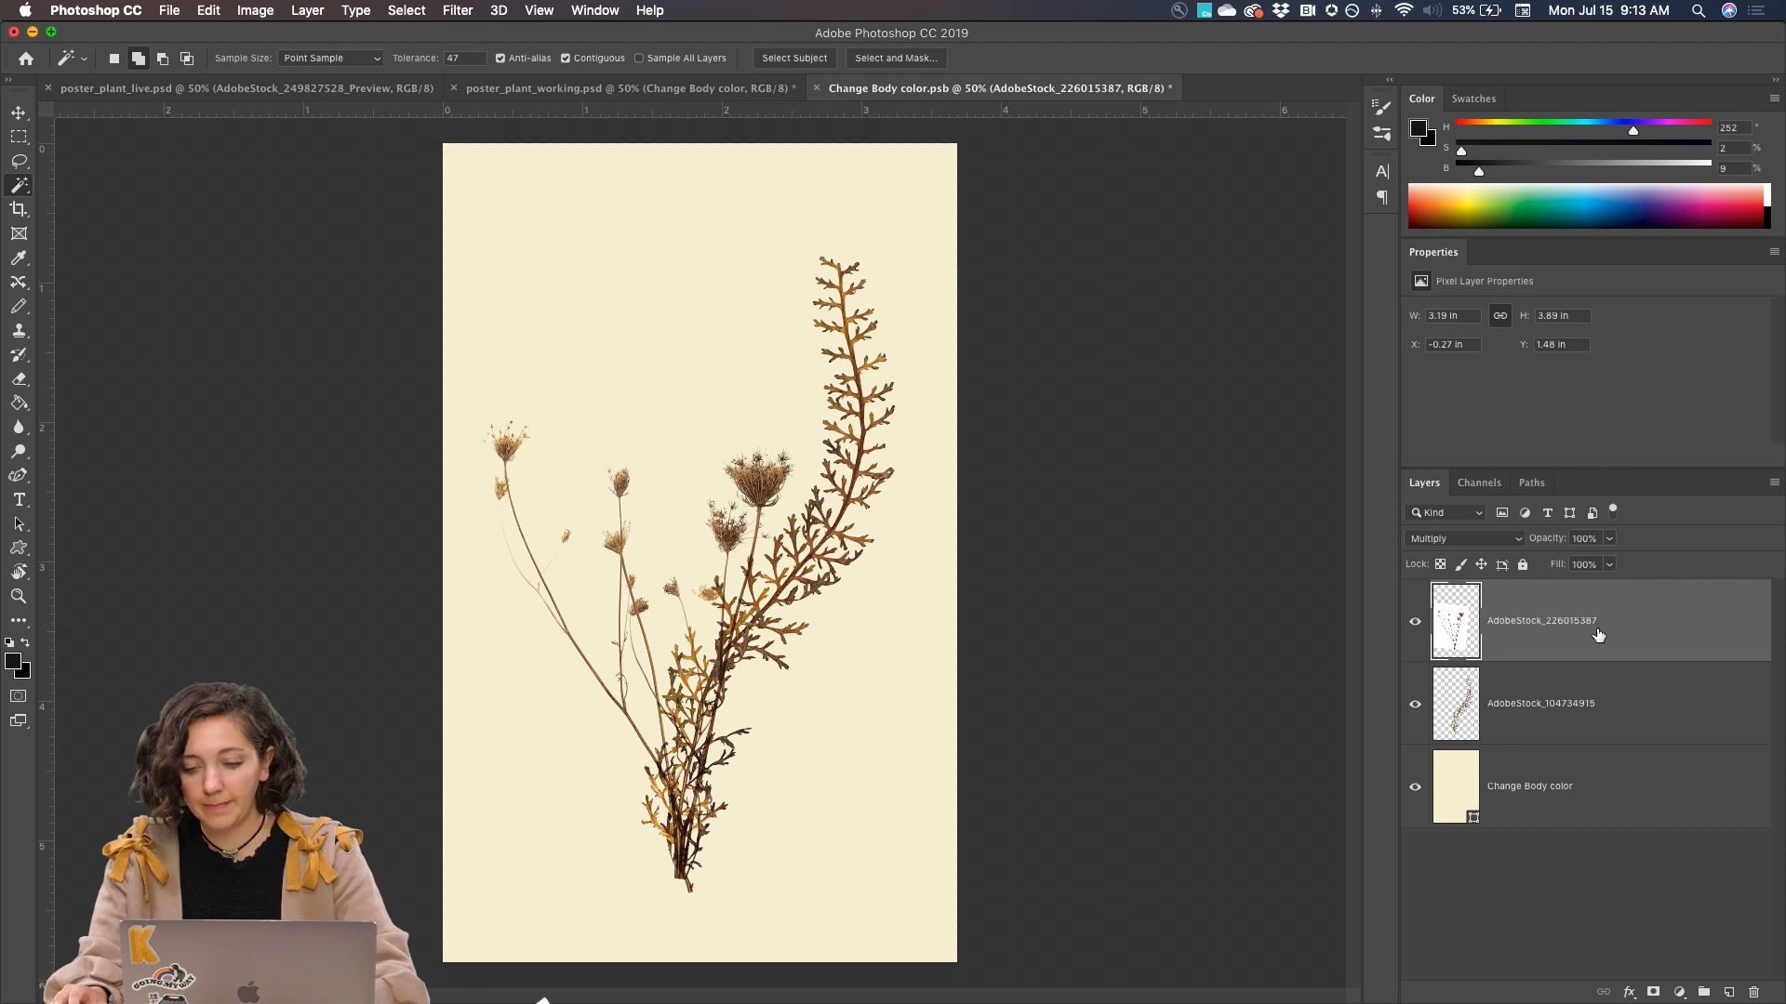
left_click(1414, 625)
left_click(1414, 625)
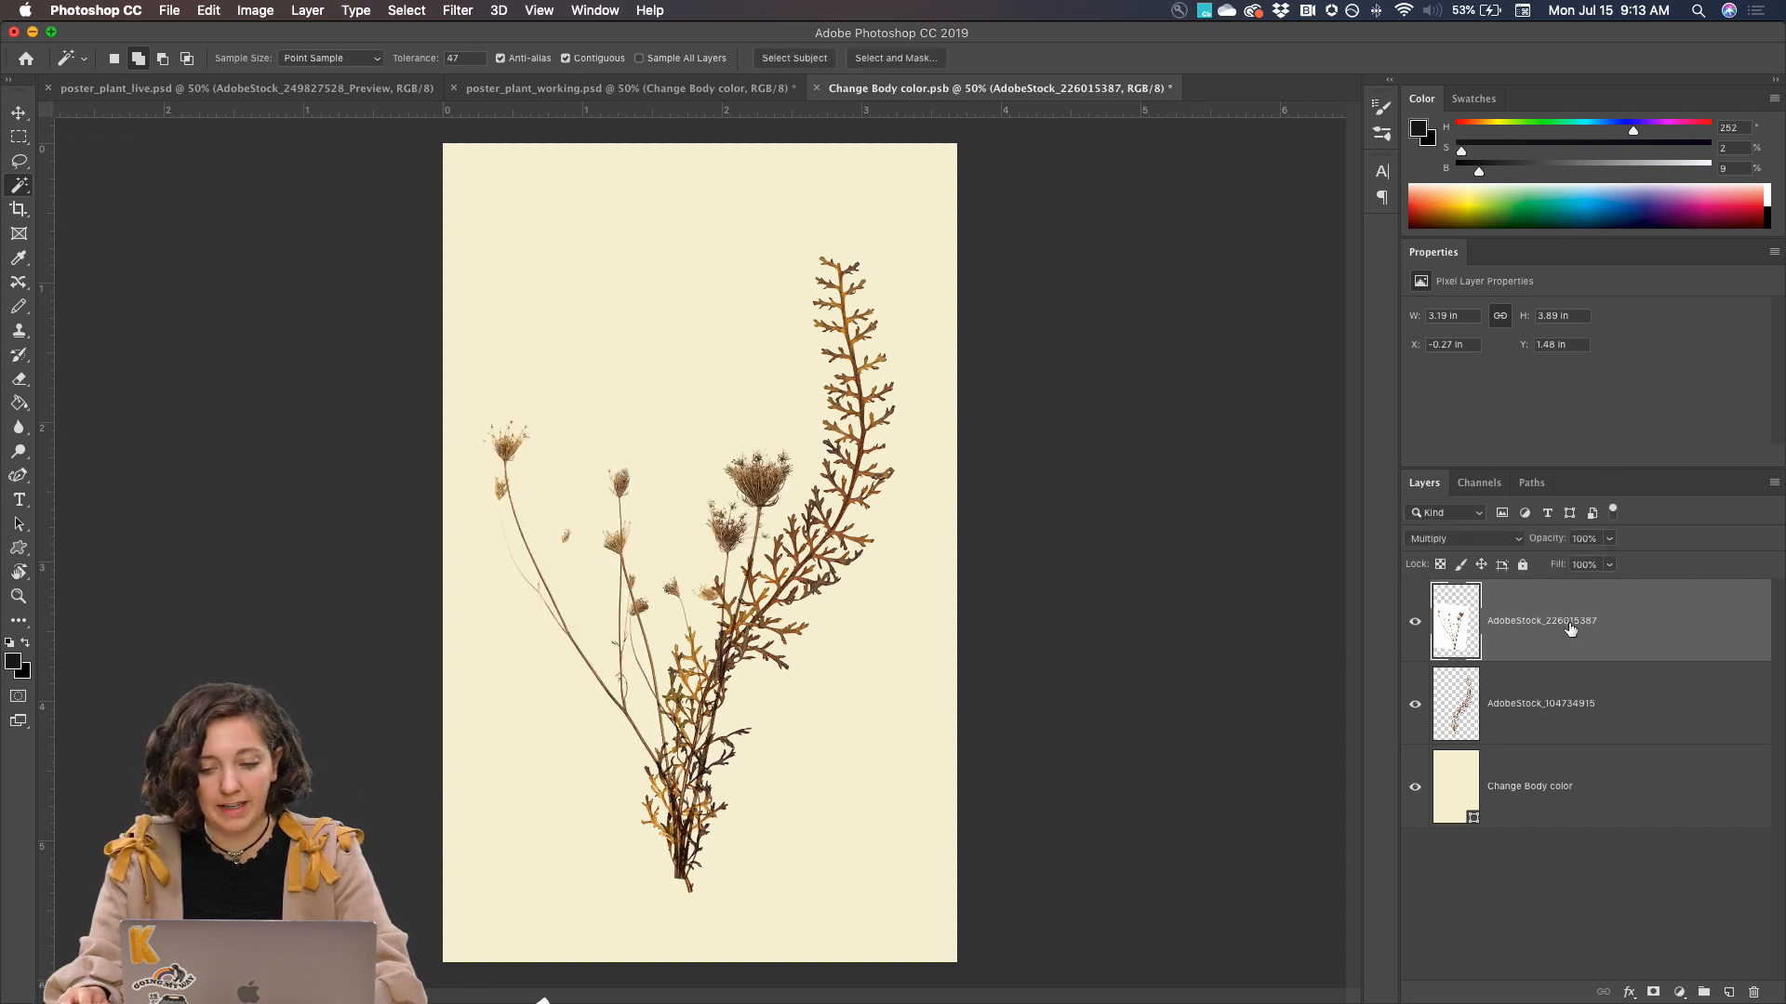
key("super+t")
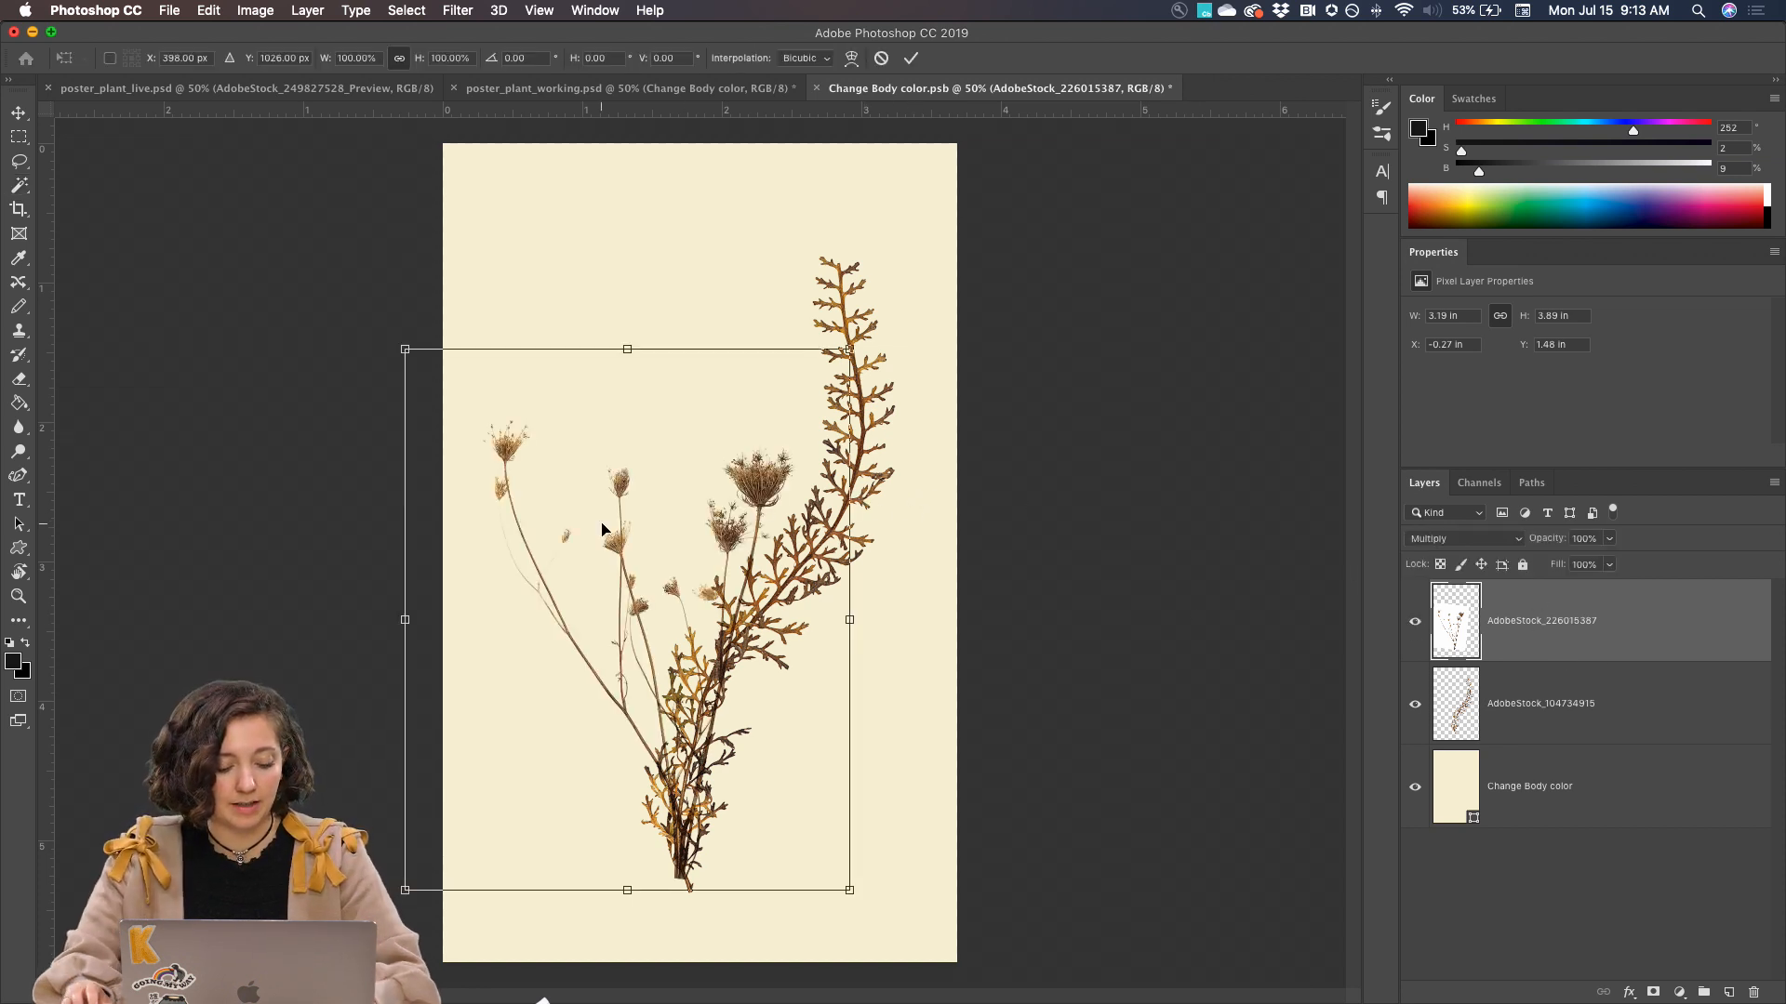
right_click(623, 557)
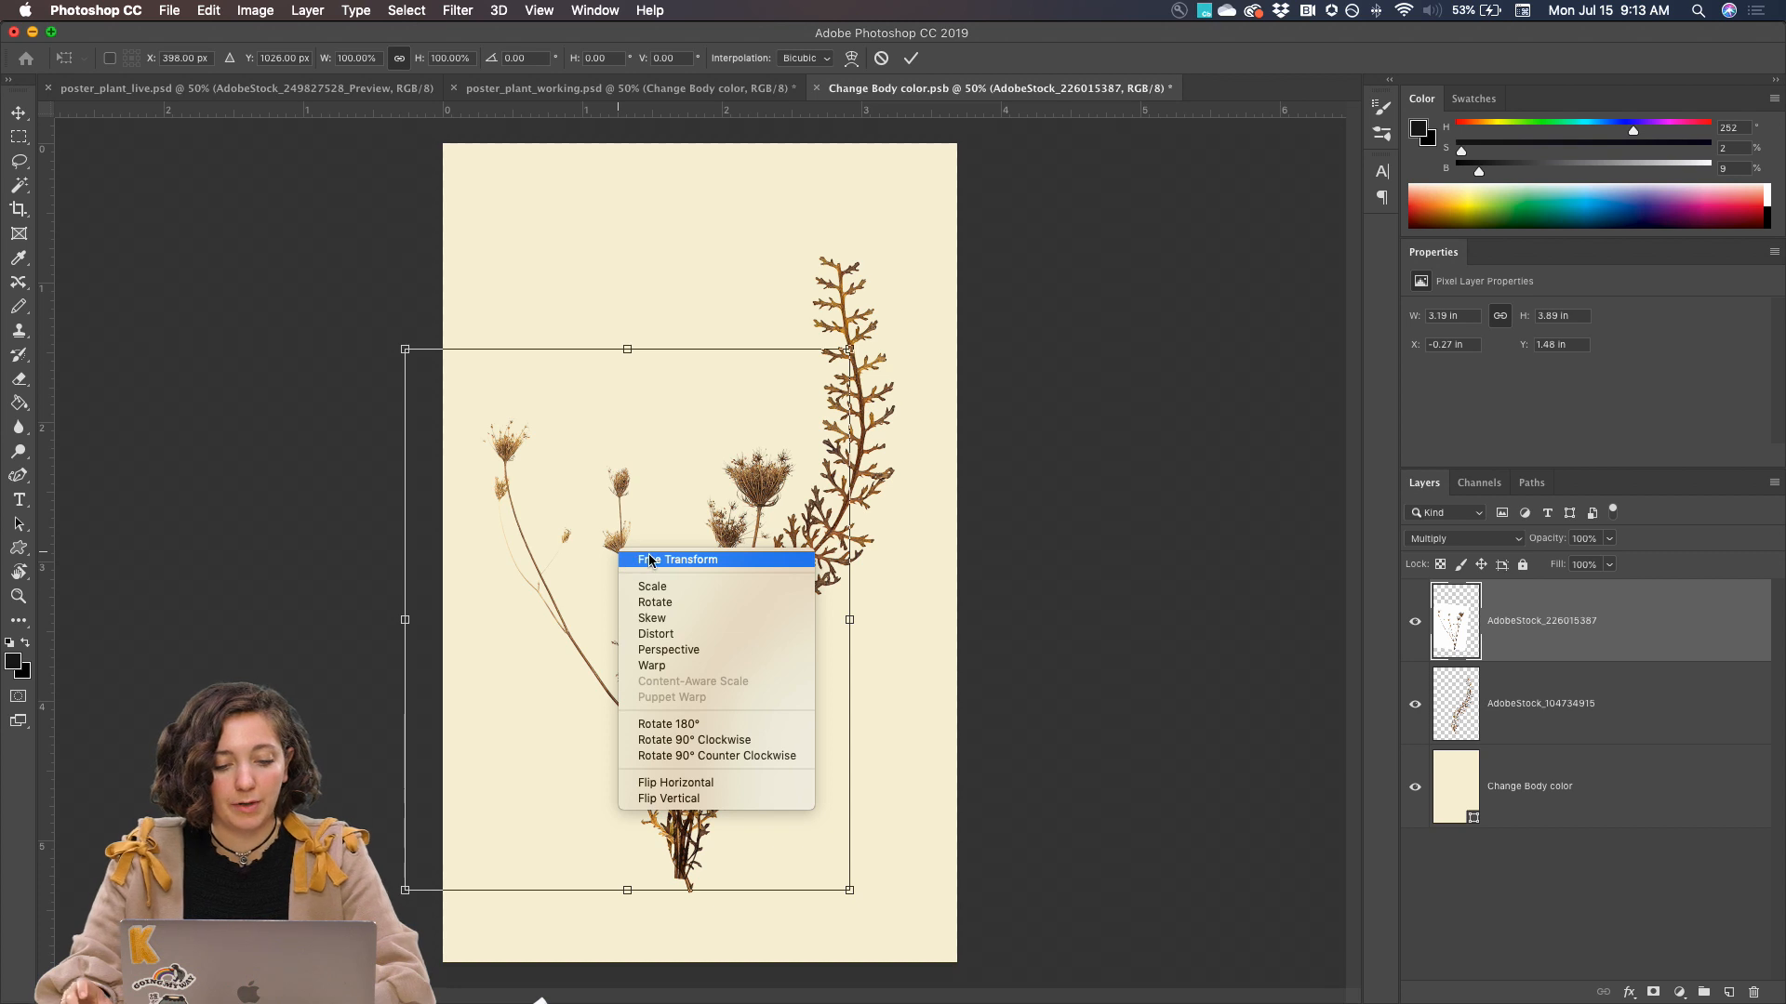
left_click(657, 666)
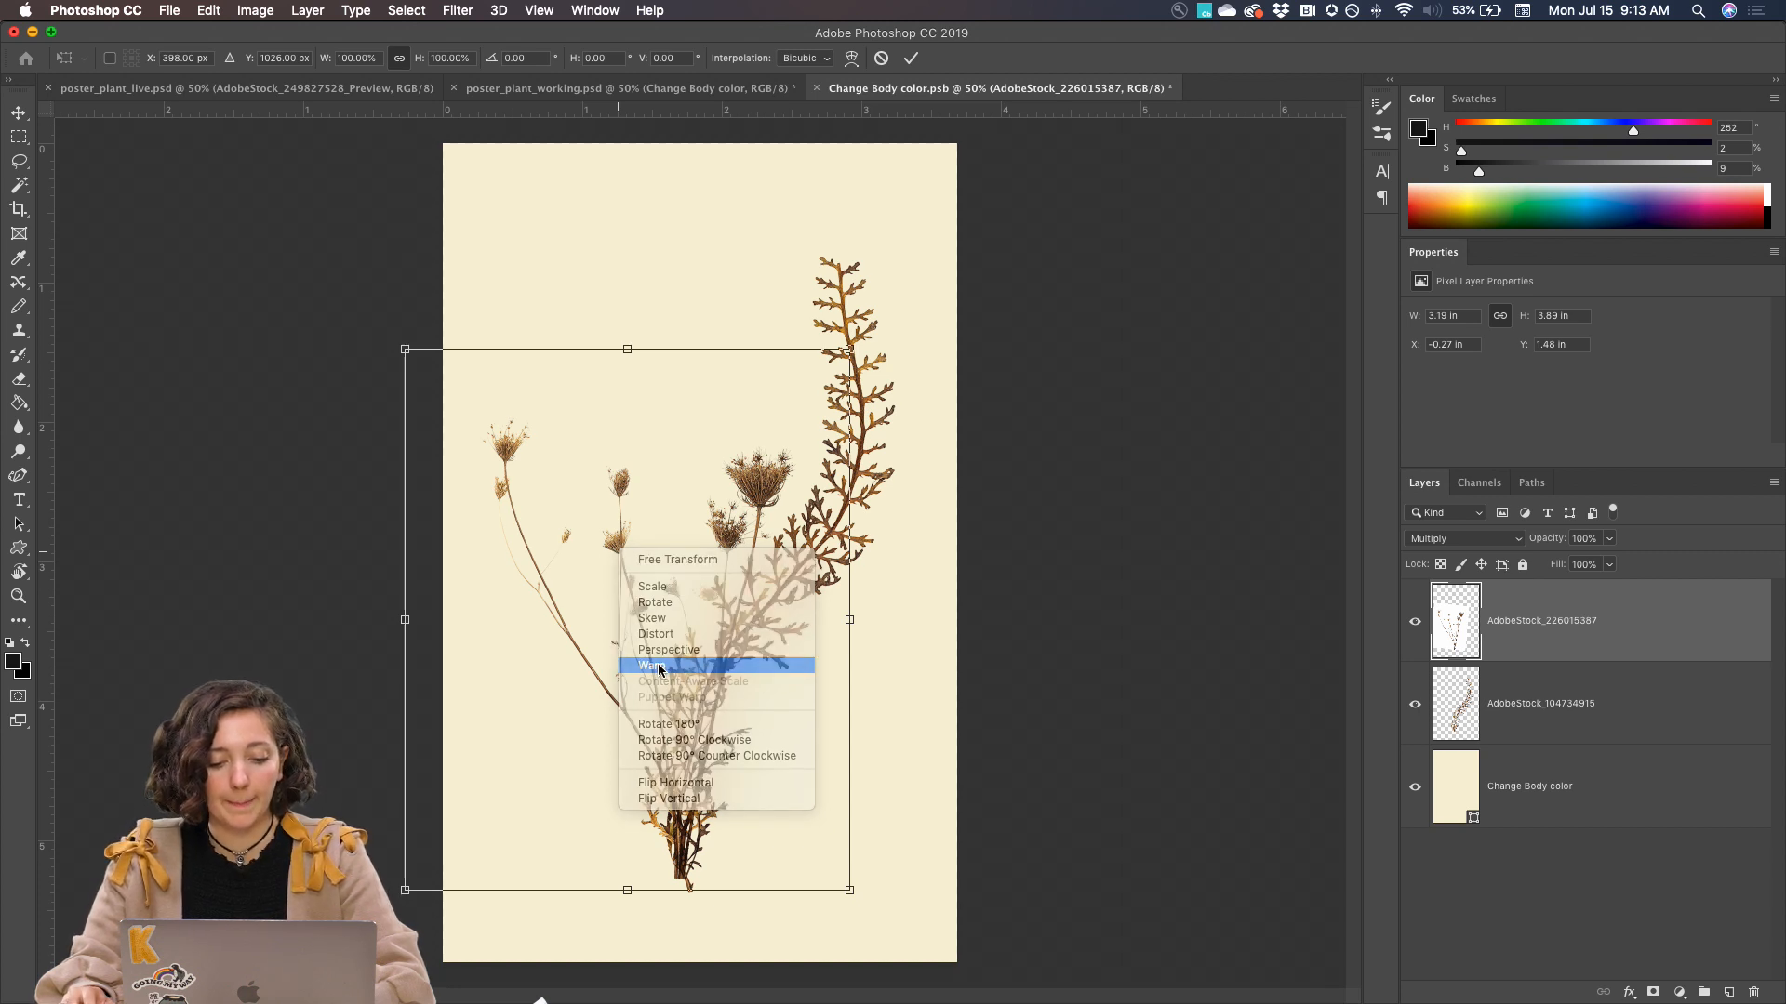
key("super+equal")
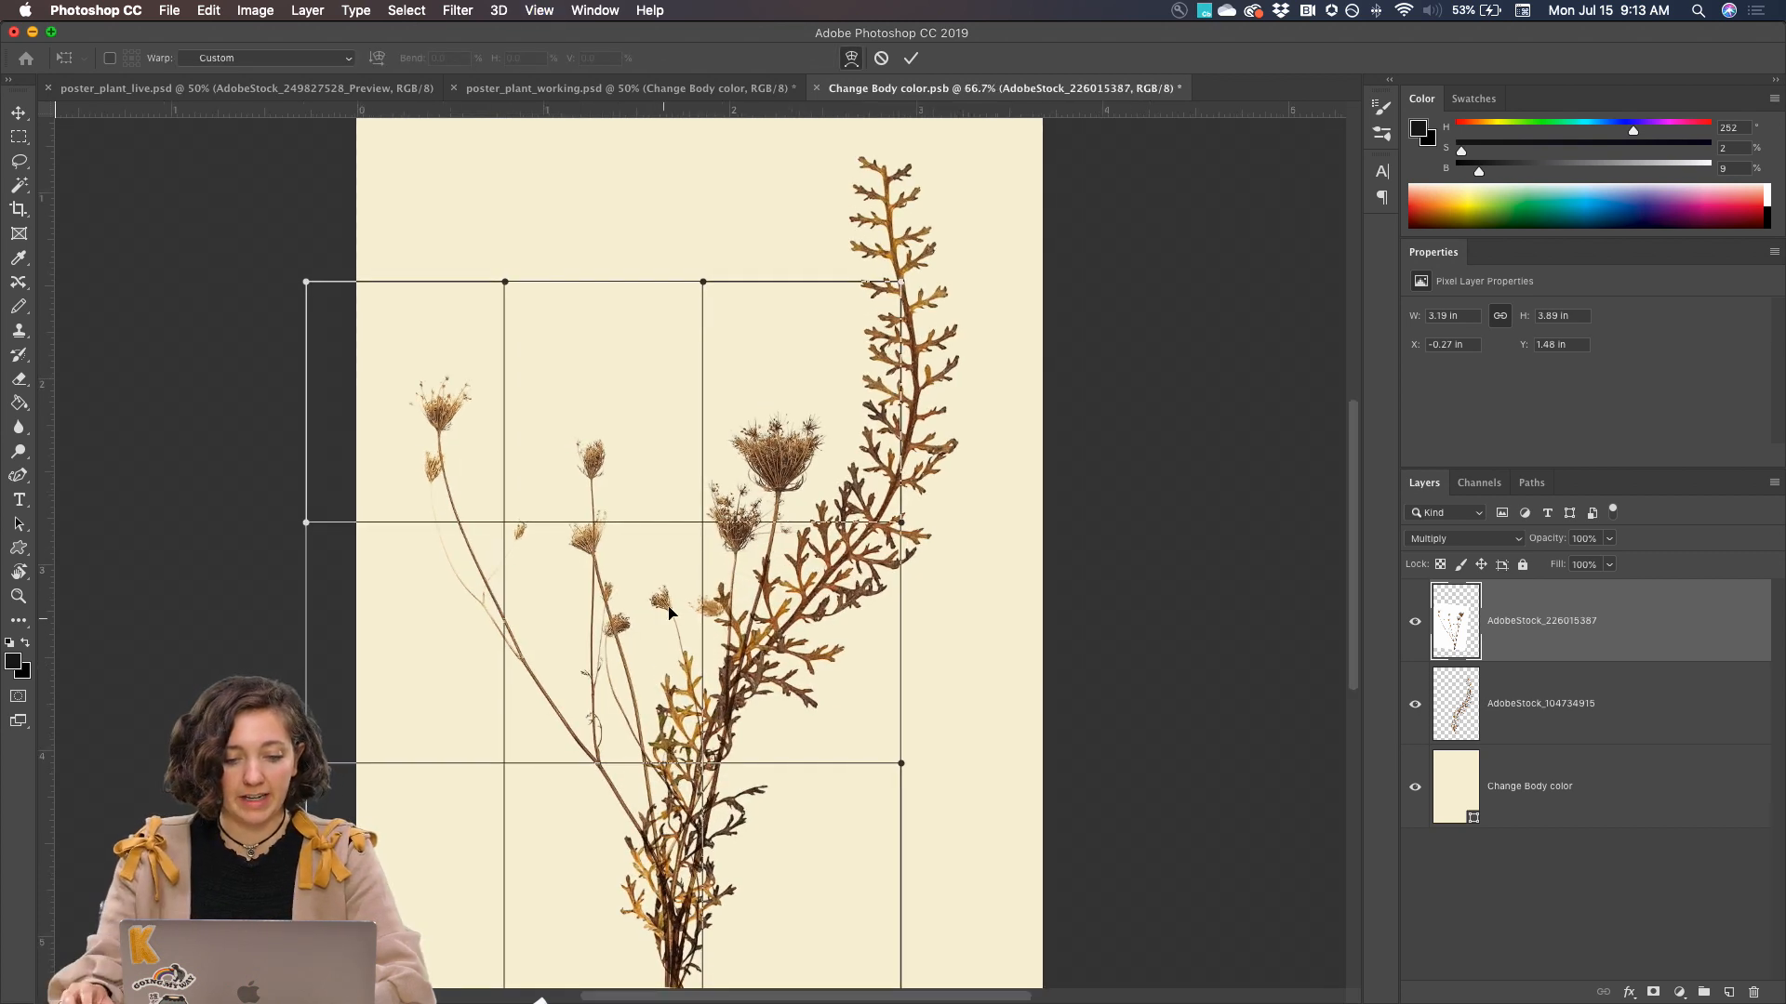
scroll(527, 549, "down", 3)
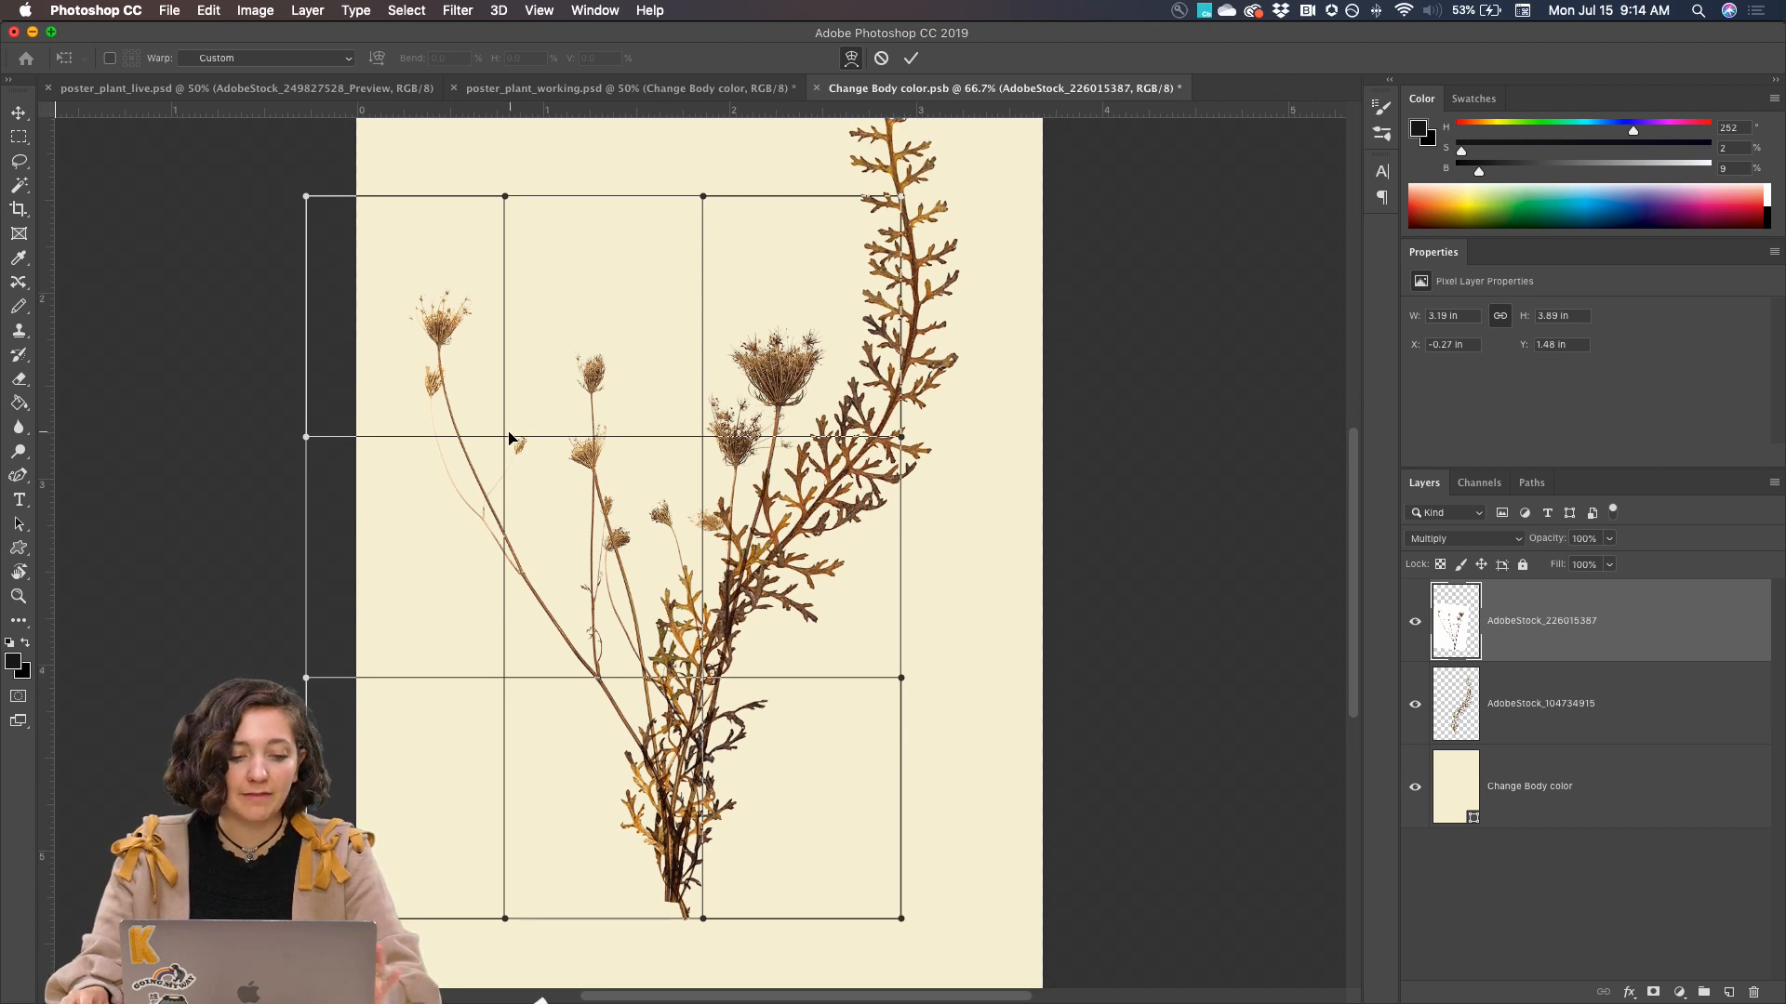
left_click_drag(505, 437, 504, 428)
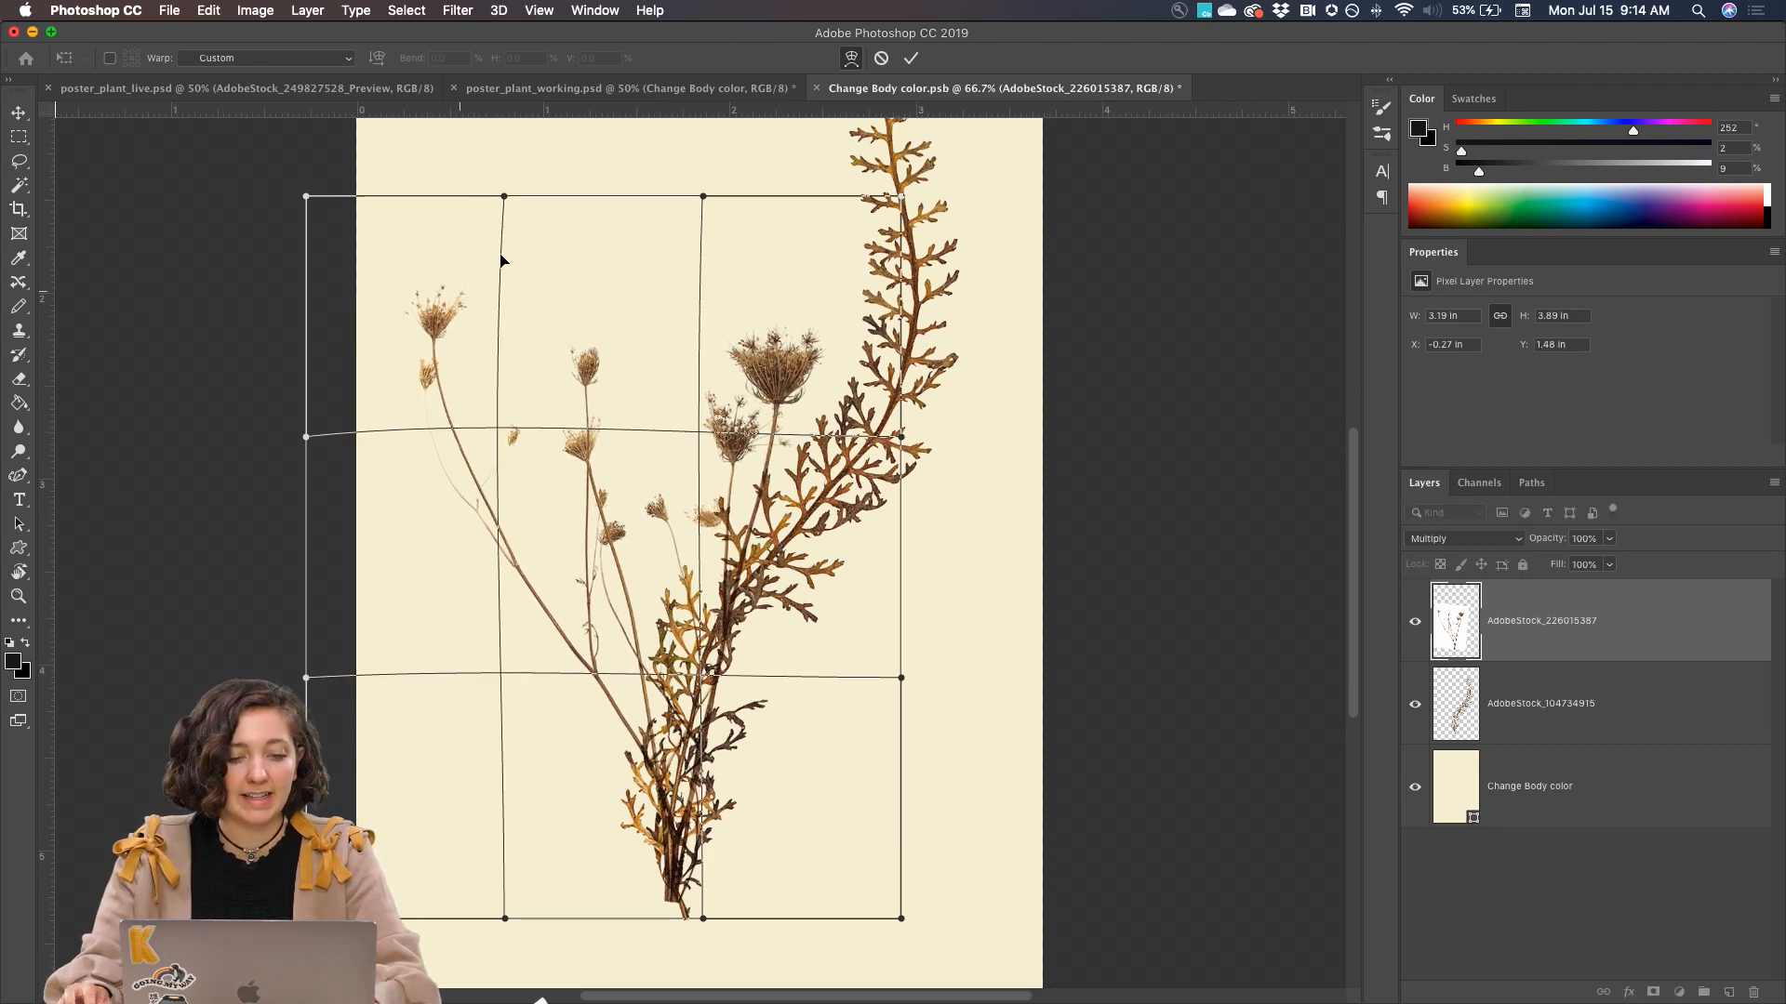
left_click_drag(507, 198, 526, 166)
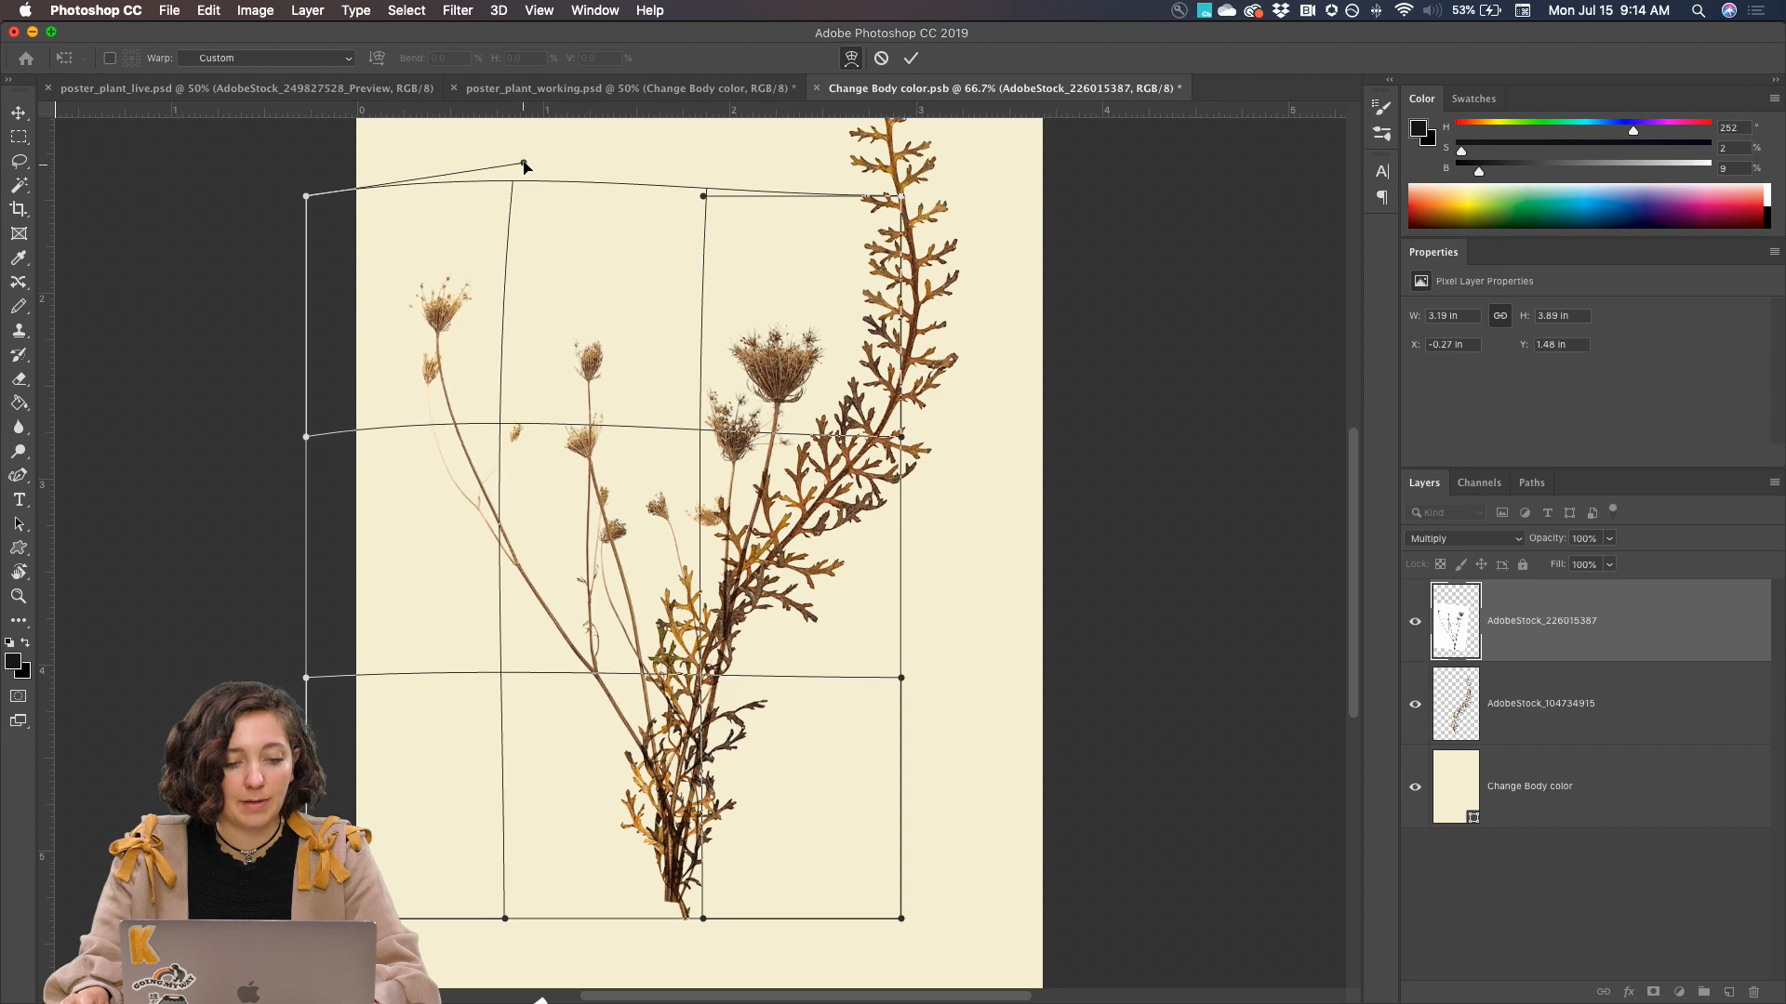
mouse_move(497, 674)
left_mouse_down()
mouse_move(491, 658)
mouse_move(440, 693)
mouse_move(470, 689)
left_mouse_up()
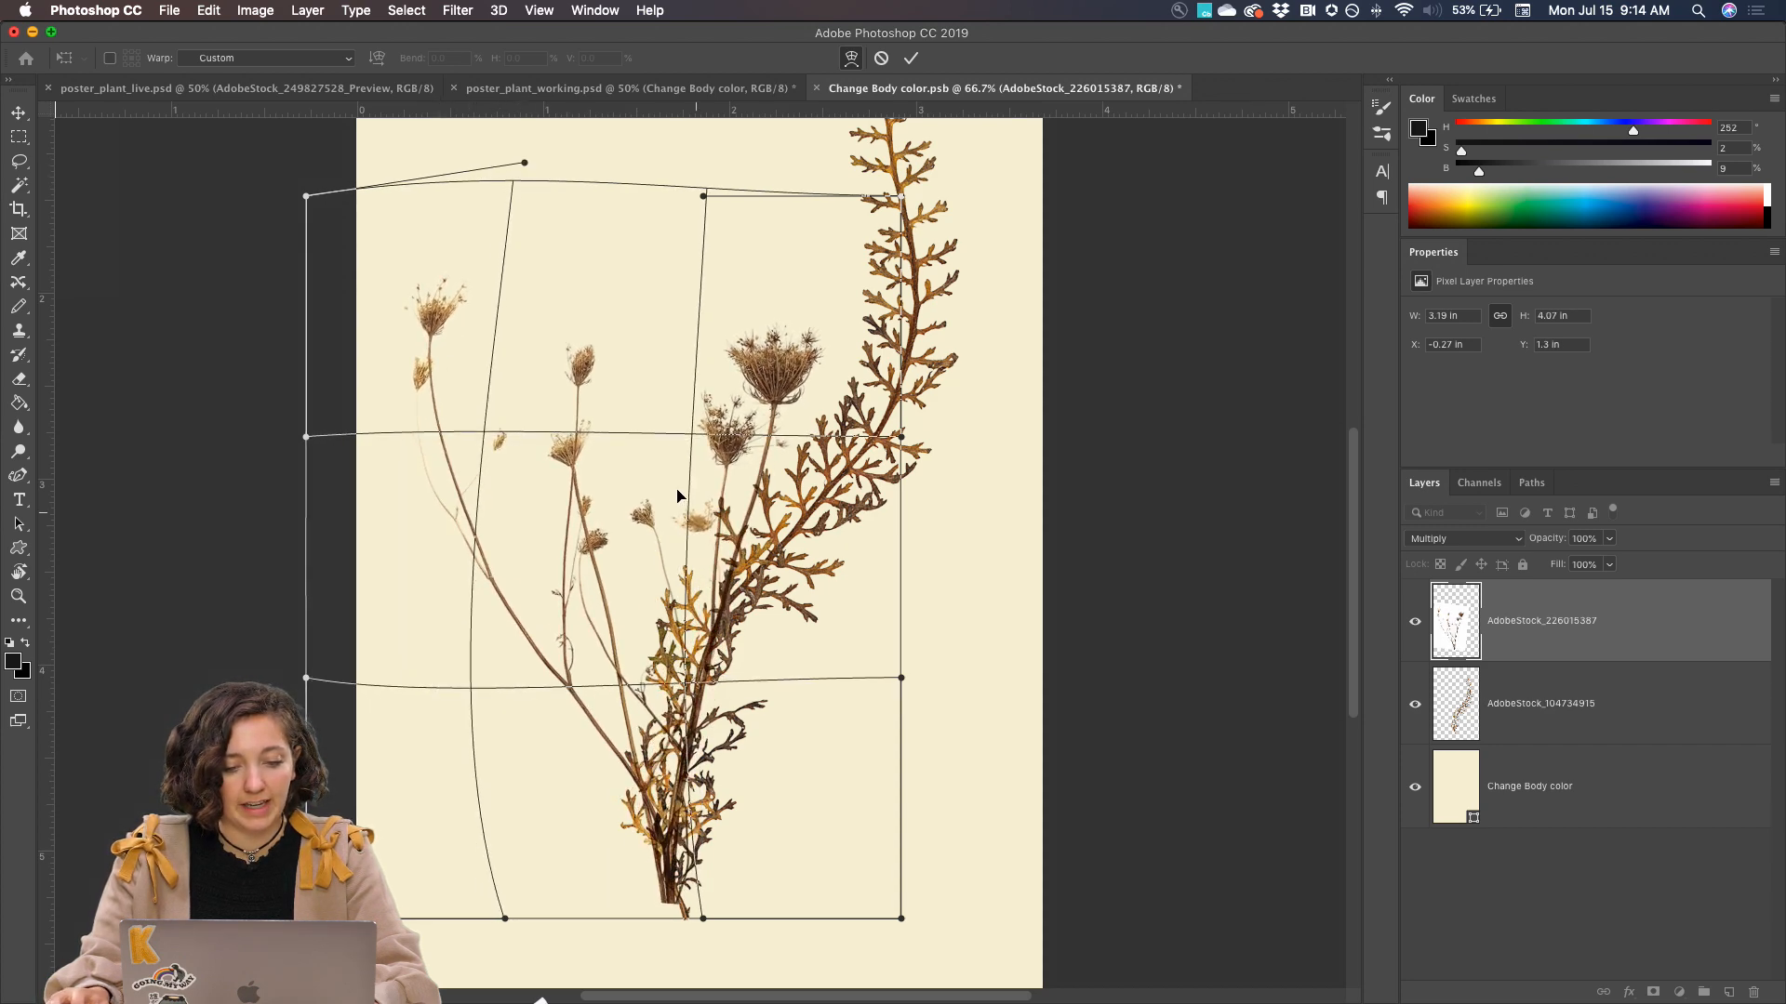
Bow the middle and right flower stems to the left, raise the mesh's upper-right edge, and commit the warp
left_click_drag(695, 437, 648, 437)
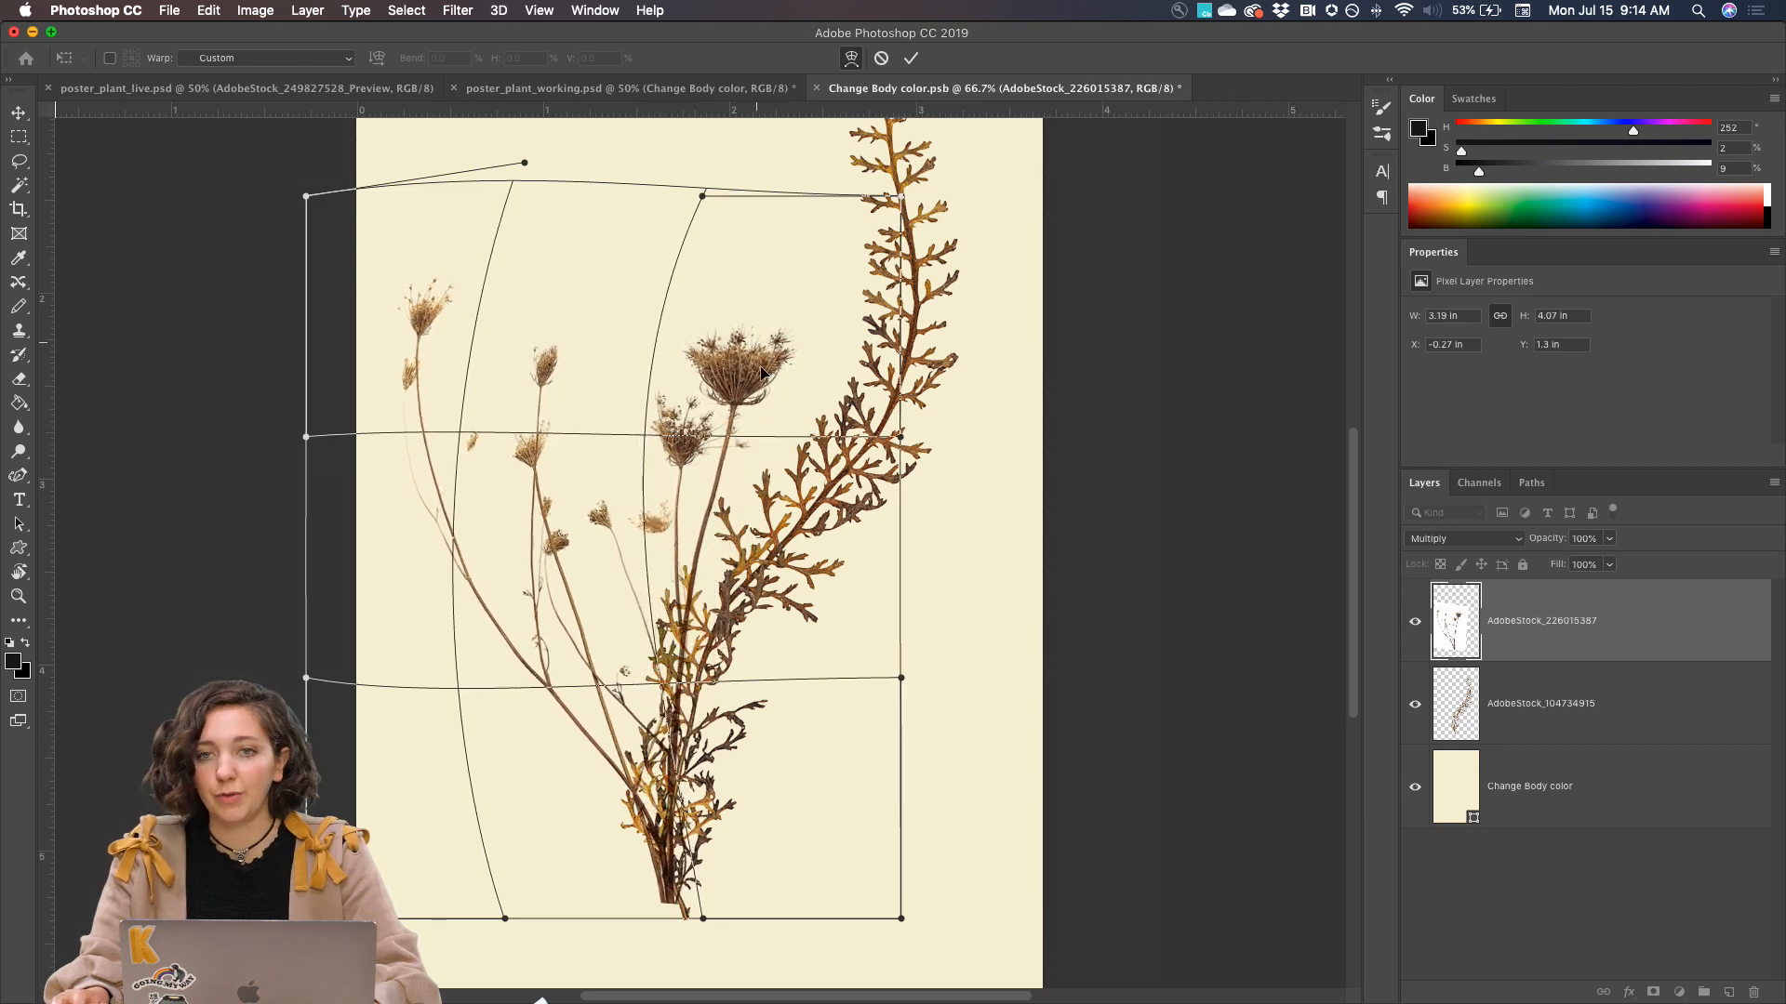
left_click_drag(703, 197, 705, 155)
left_click_drag(461, 430, 489, 431)
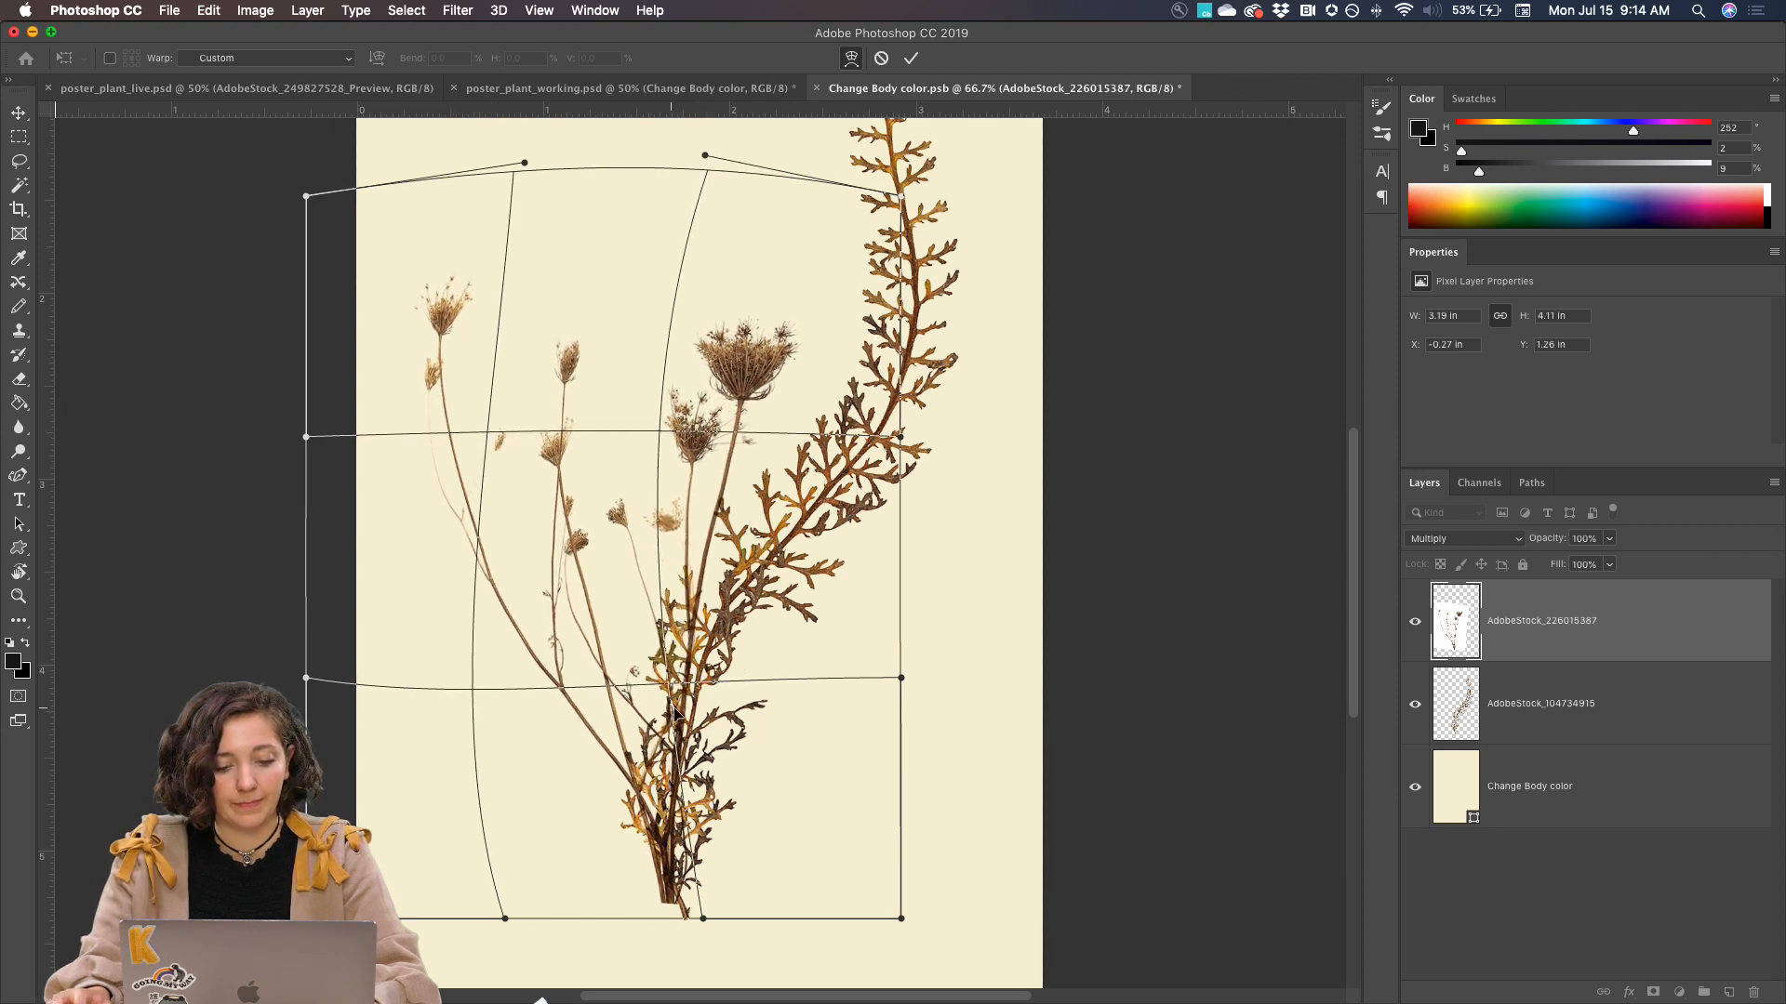
left_click_drag(675, 693, 646, 678)
left_click_drag(465, 688, 466, 678)
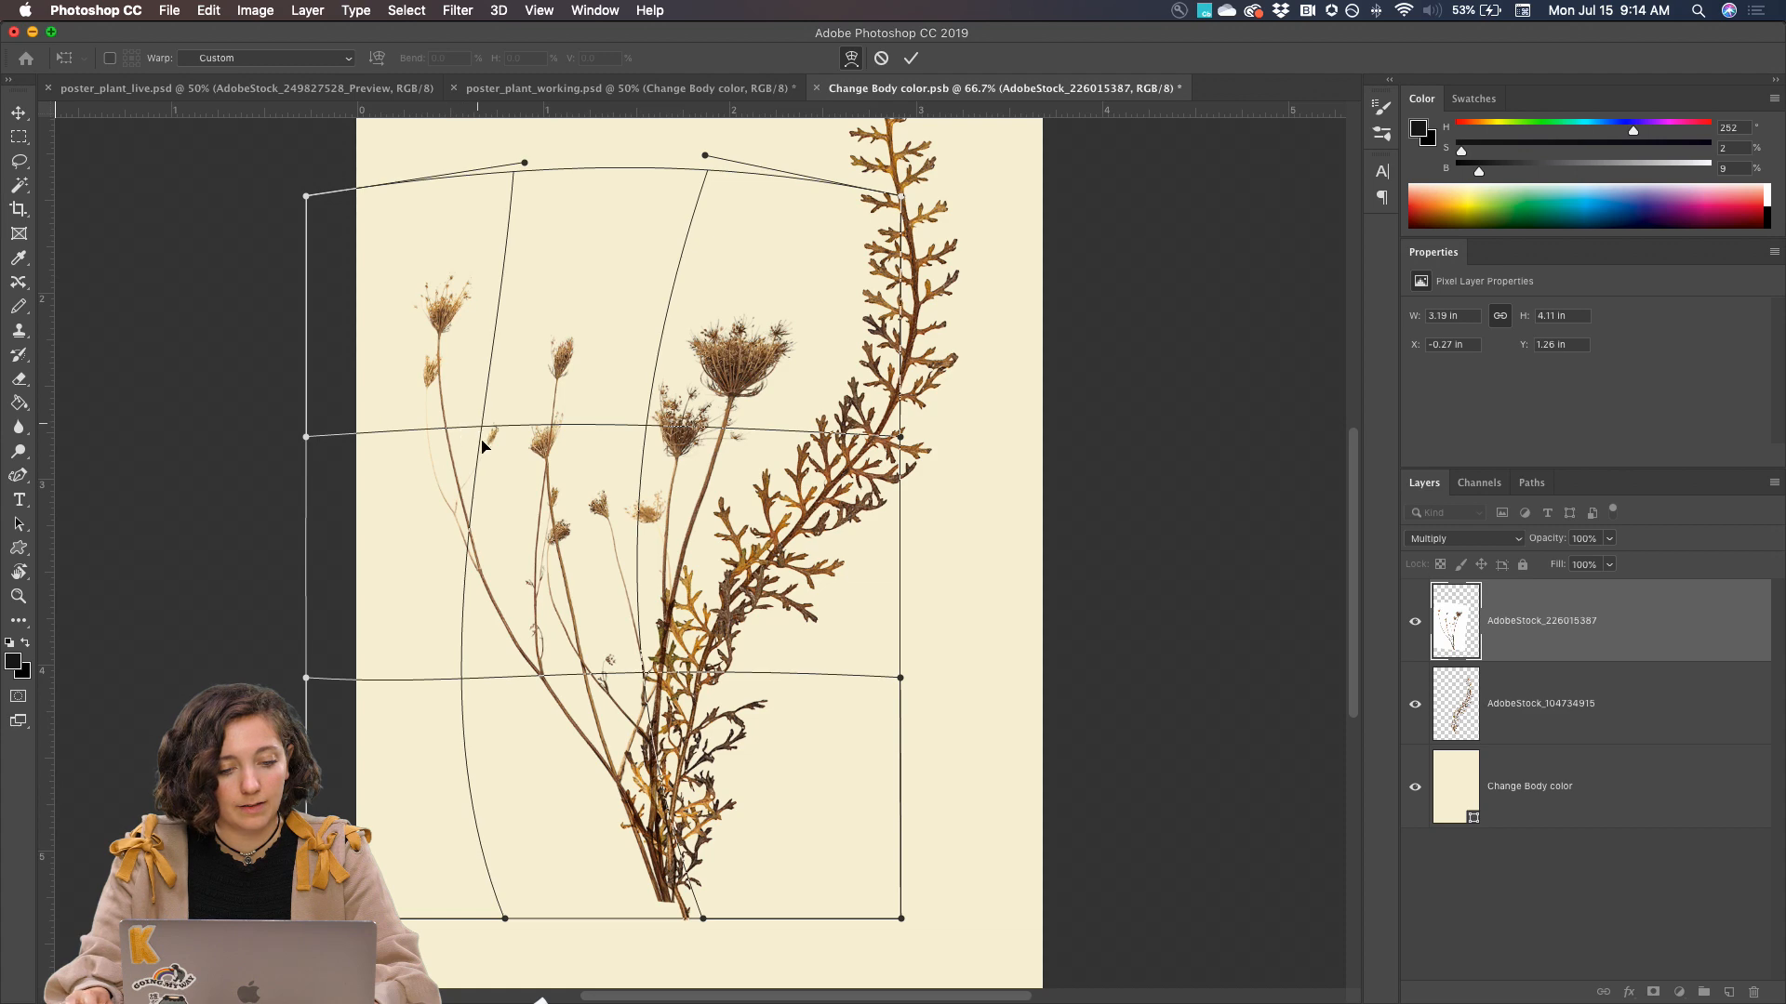
left_click_drag(481, 447, 487, 448)
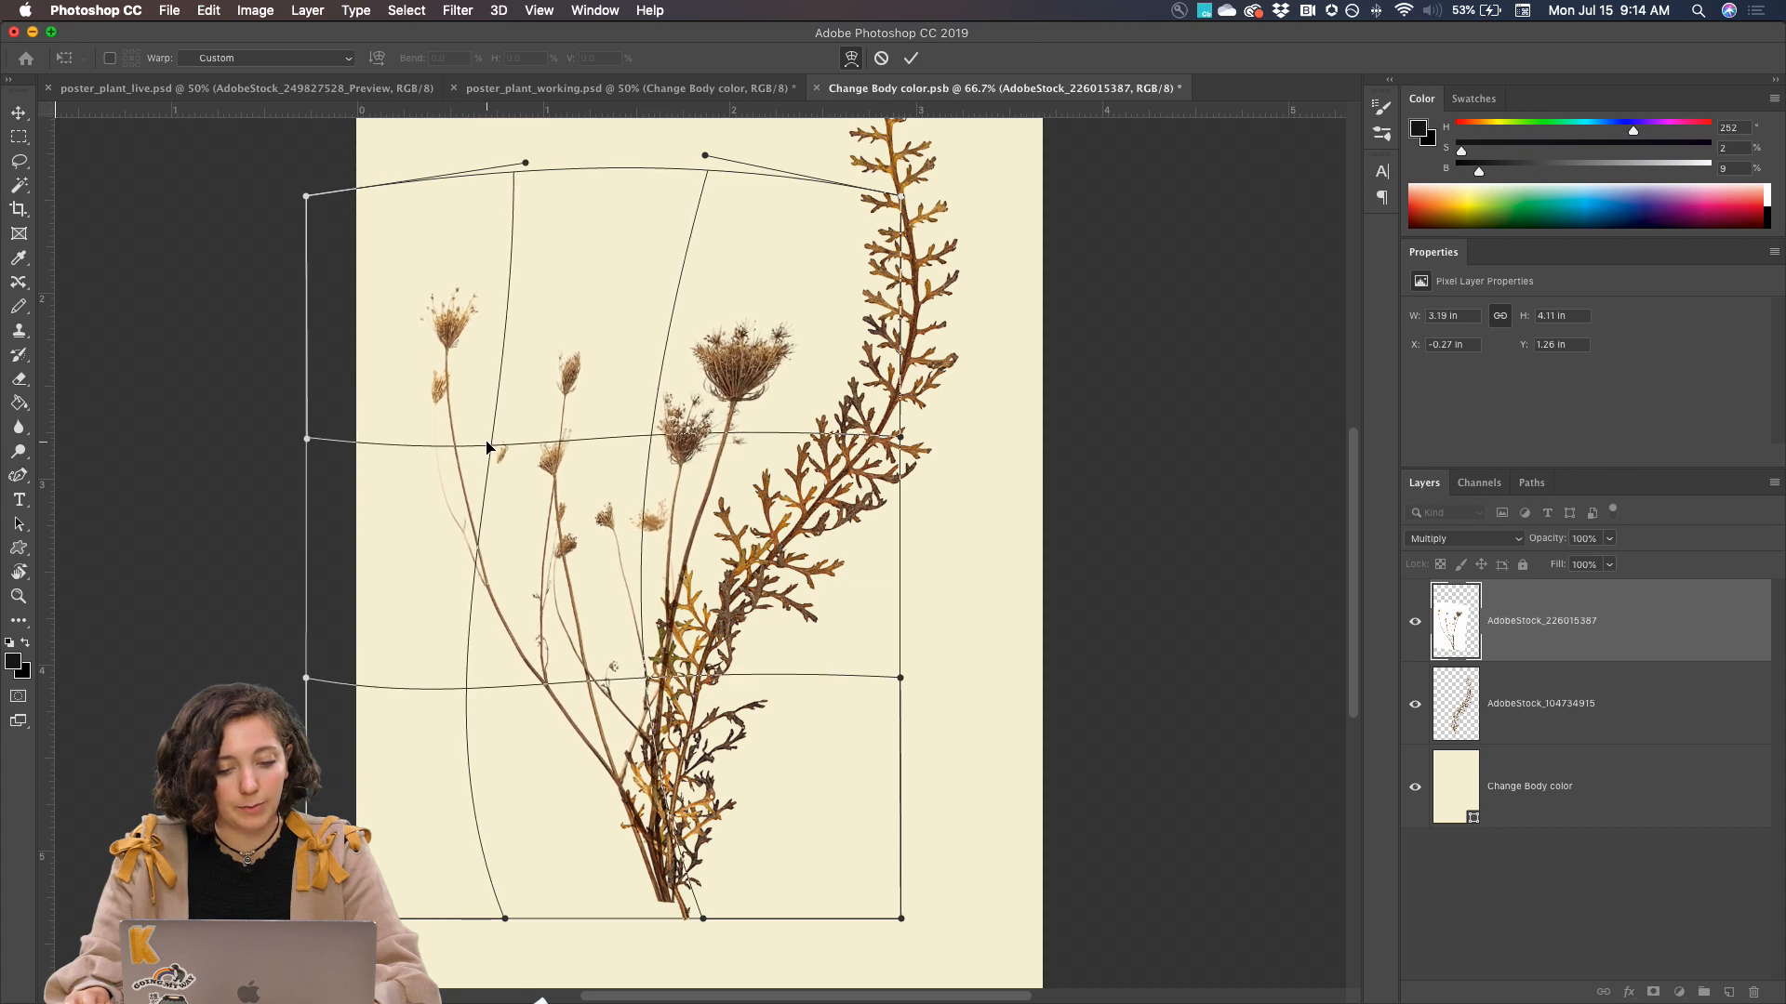
key("Return")
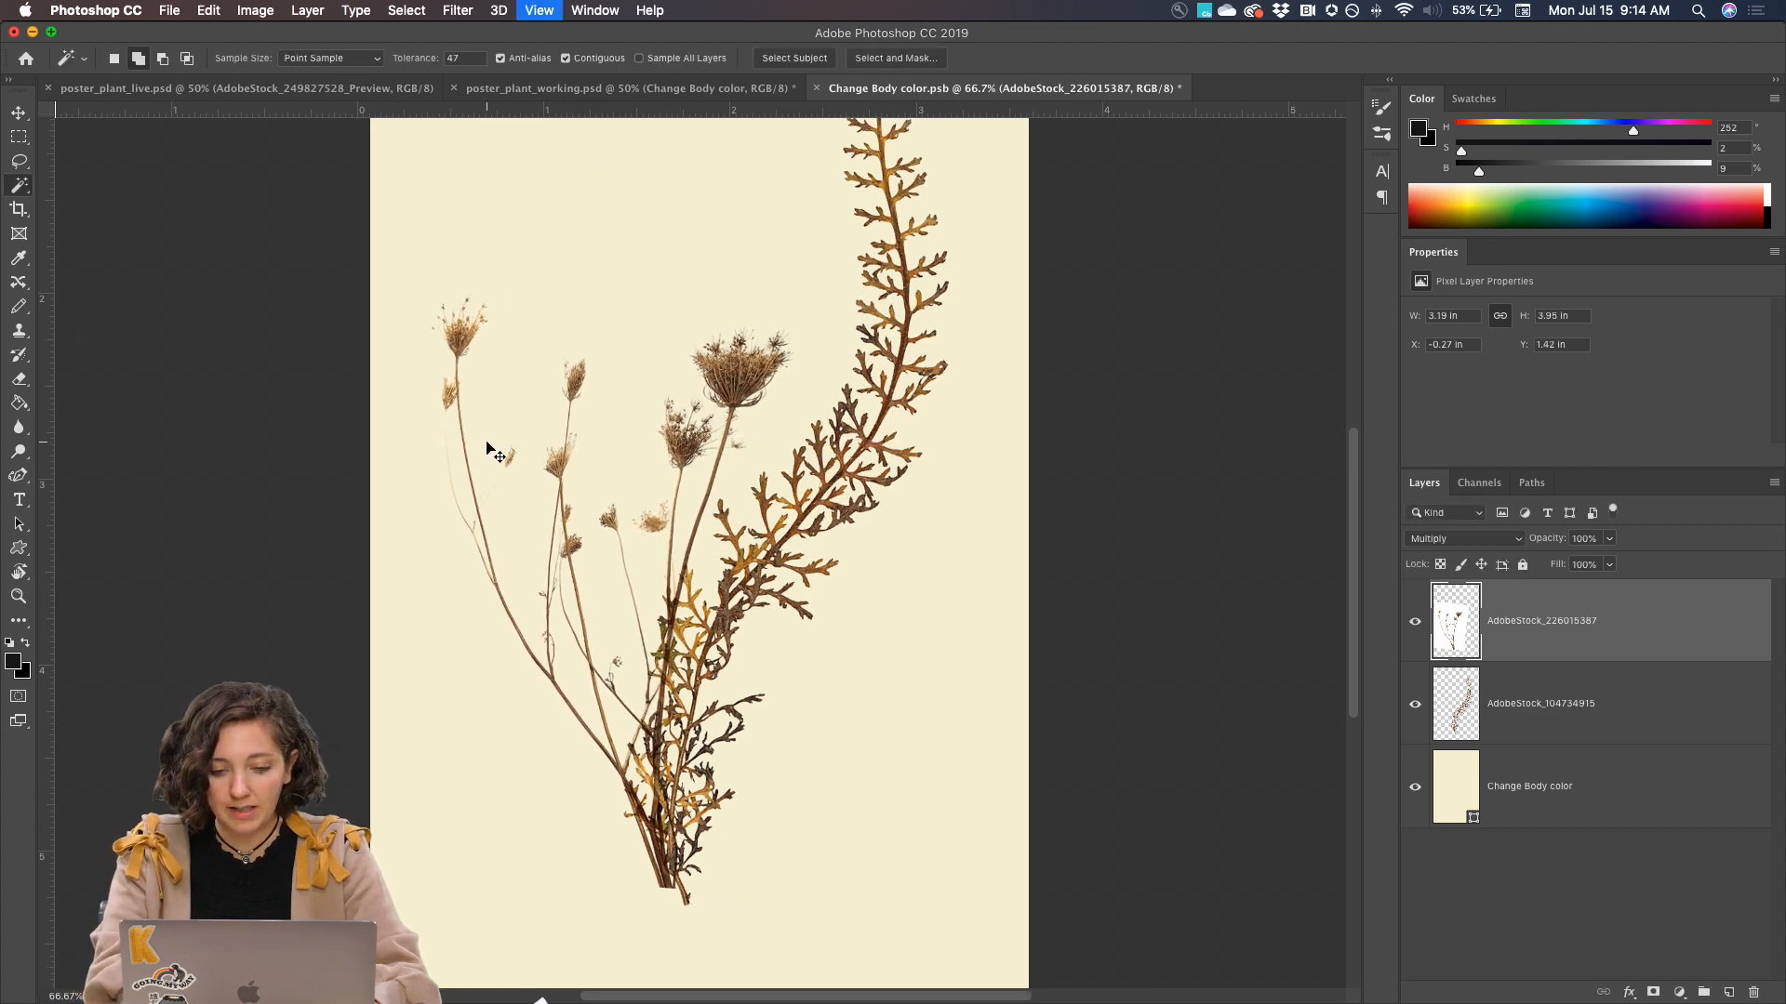
Place AdobeStock_143142142.jpeg from the Day 5 - plant folder as an embedded image
key("super+minus")
key("super+minus")
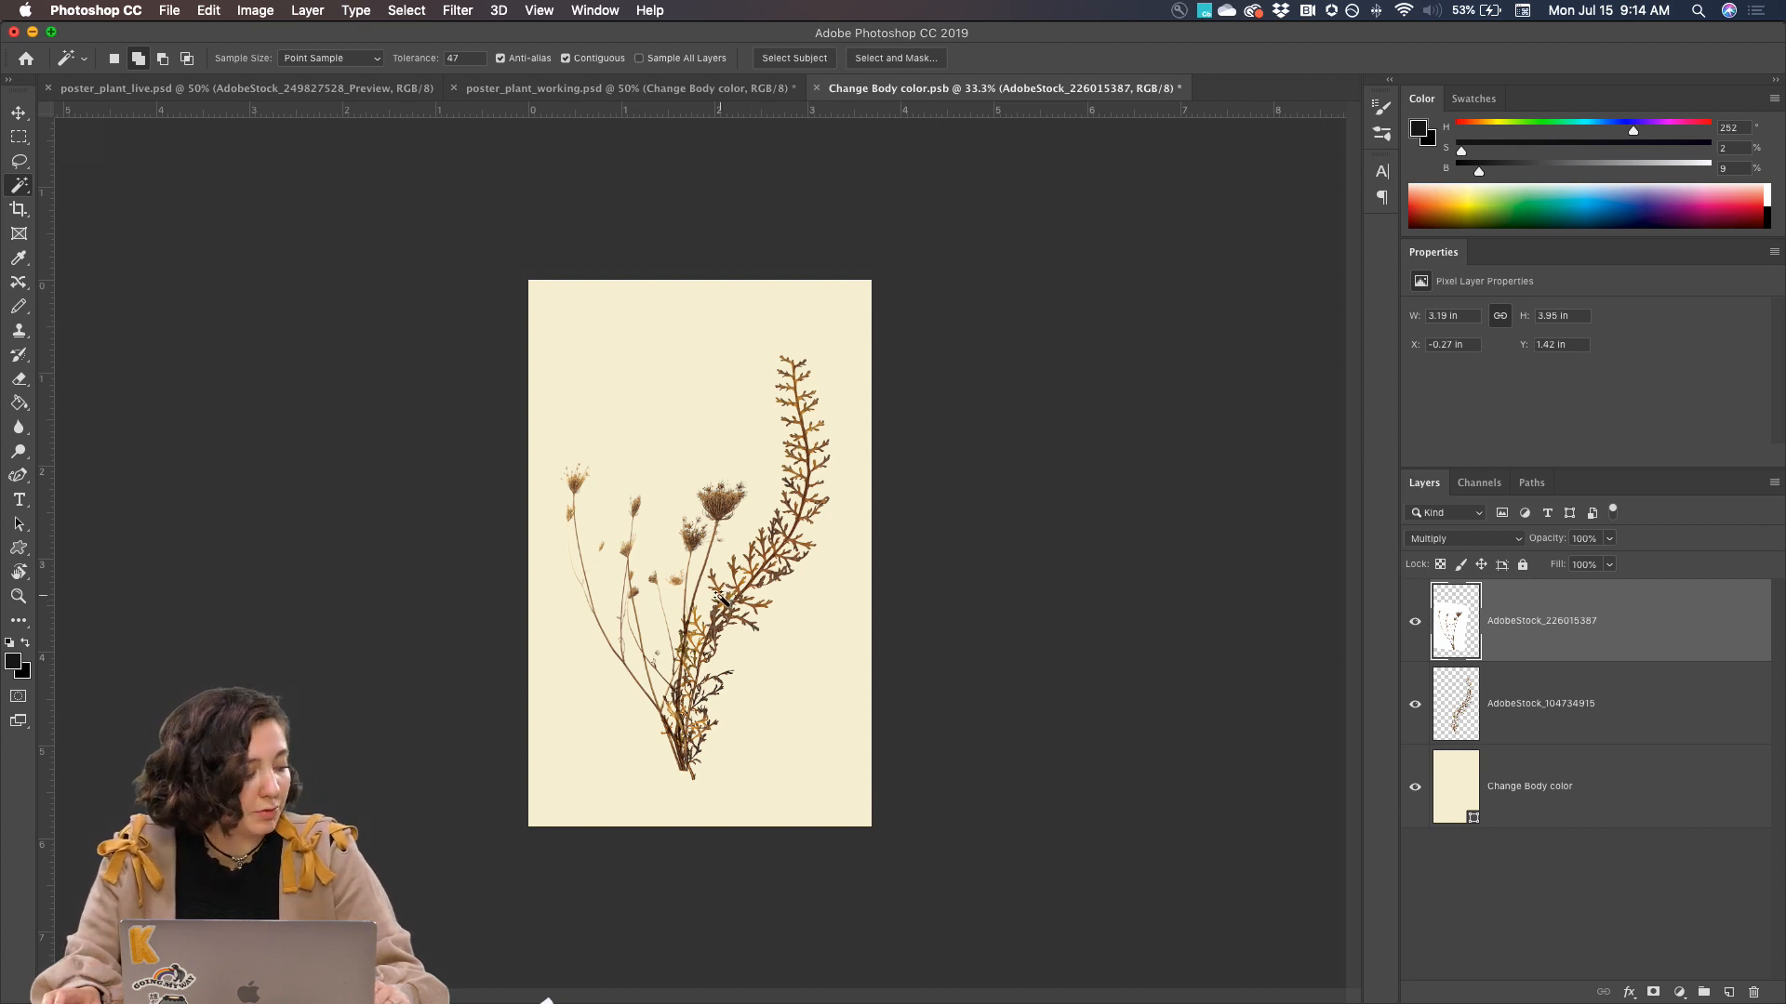
left_click(171, 10)
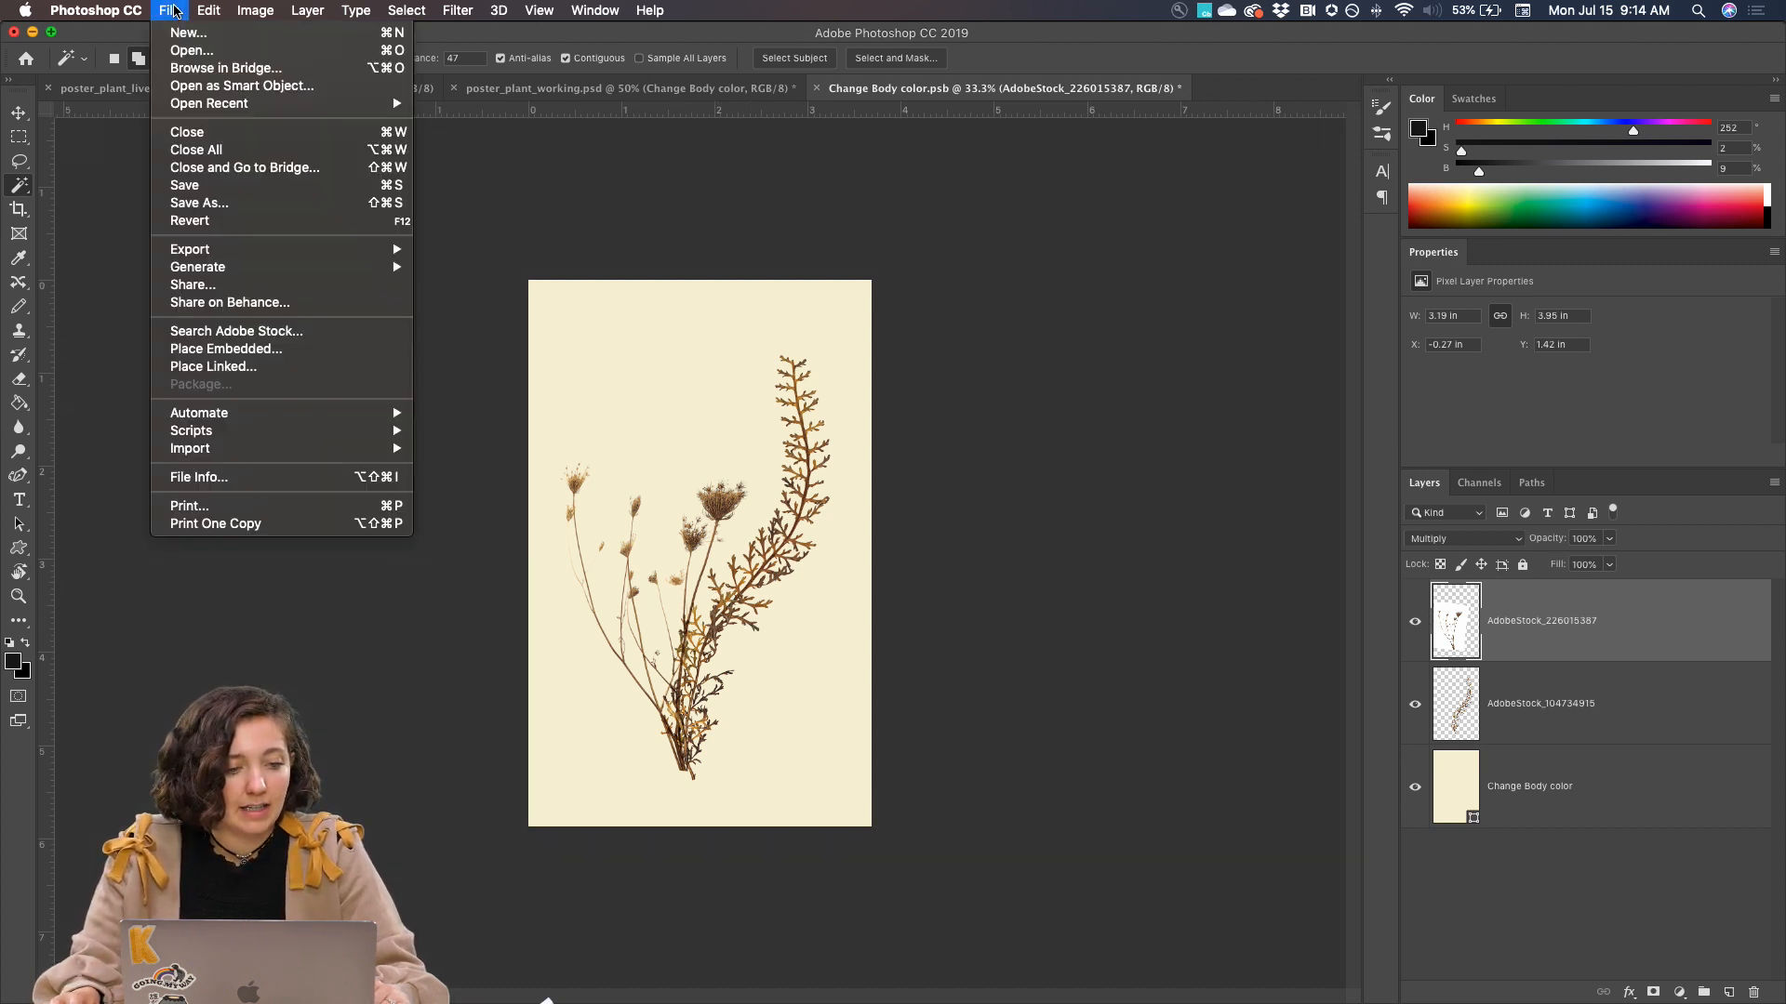
left_click(234, 351)
left_click(403, 234)
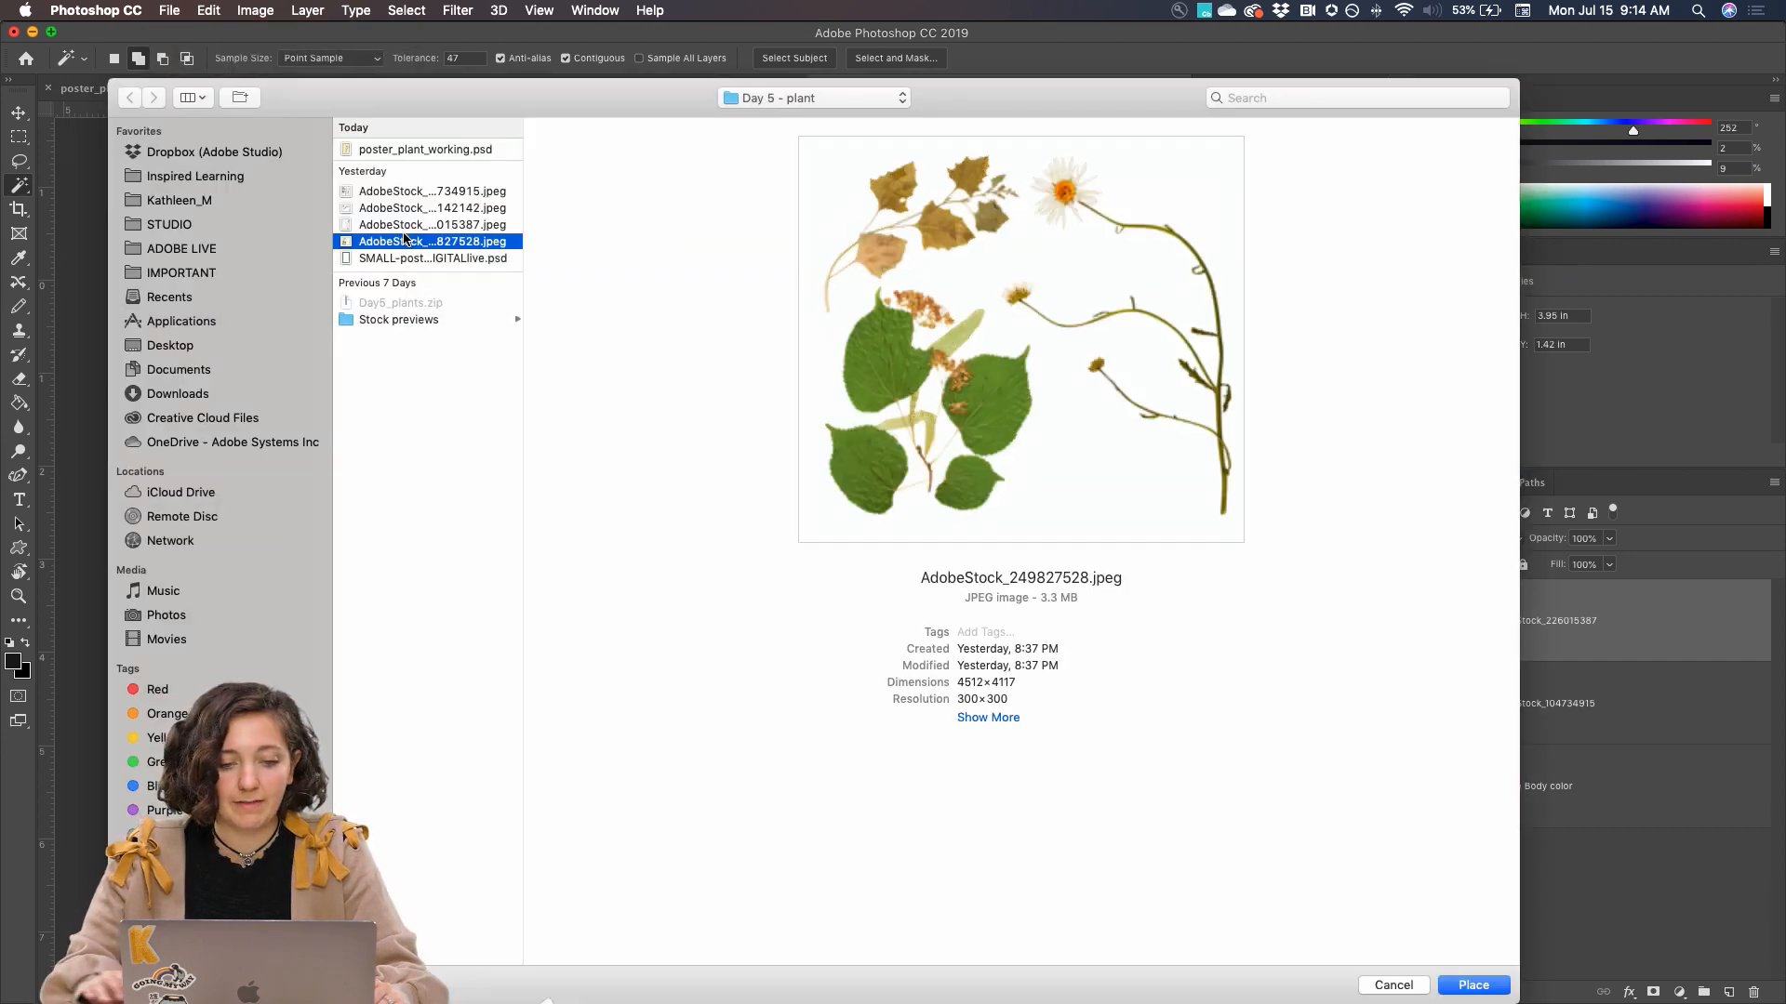
key("Up")
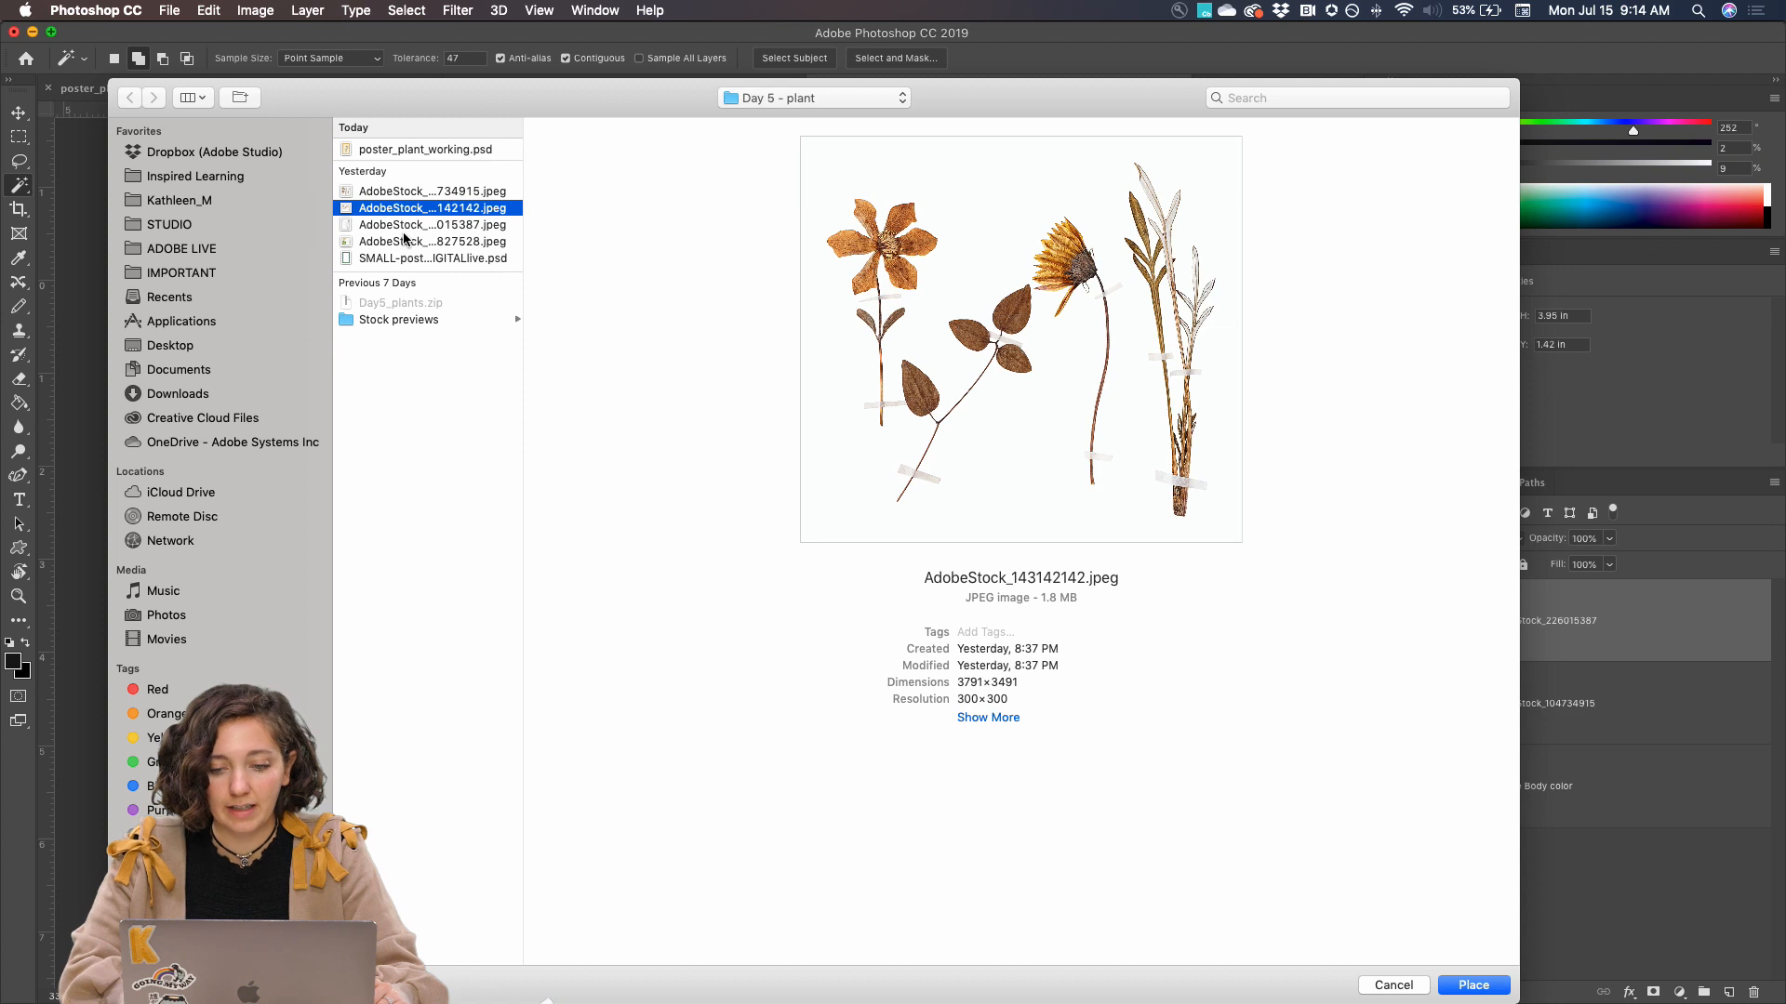
key("Return")
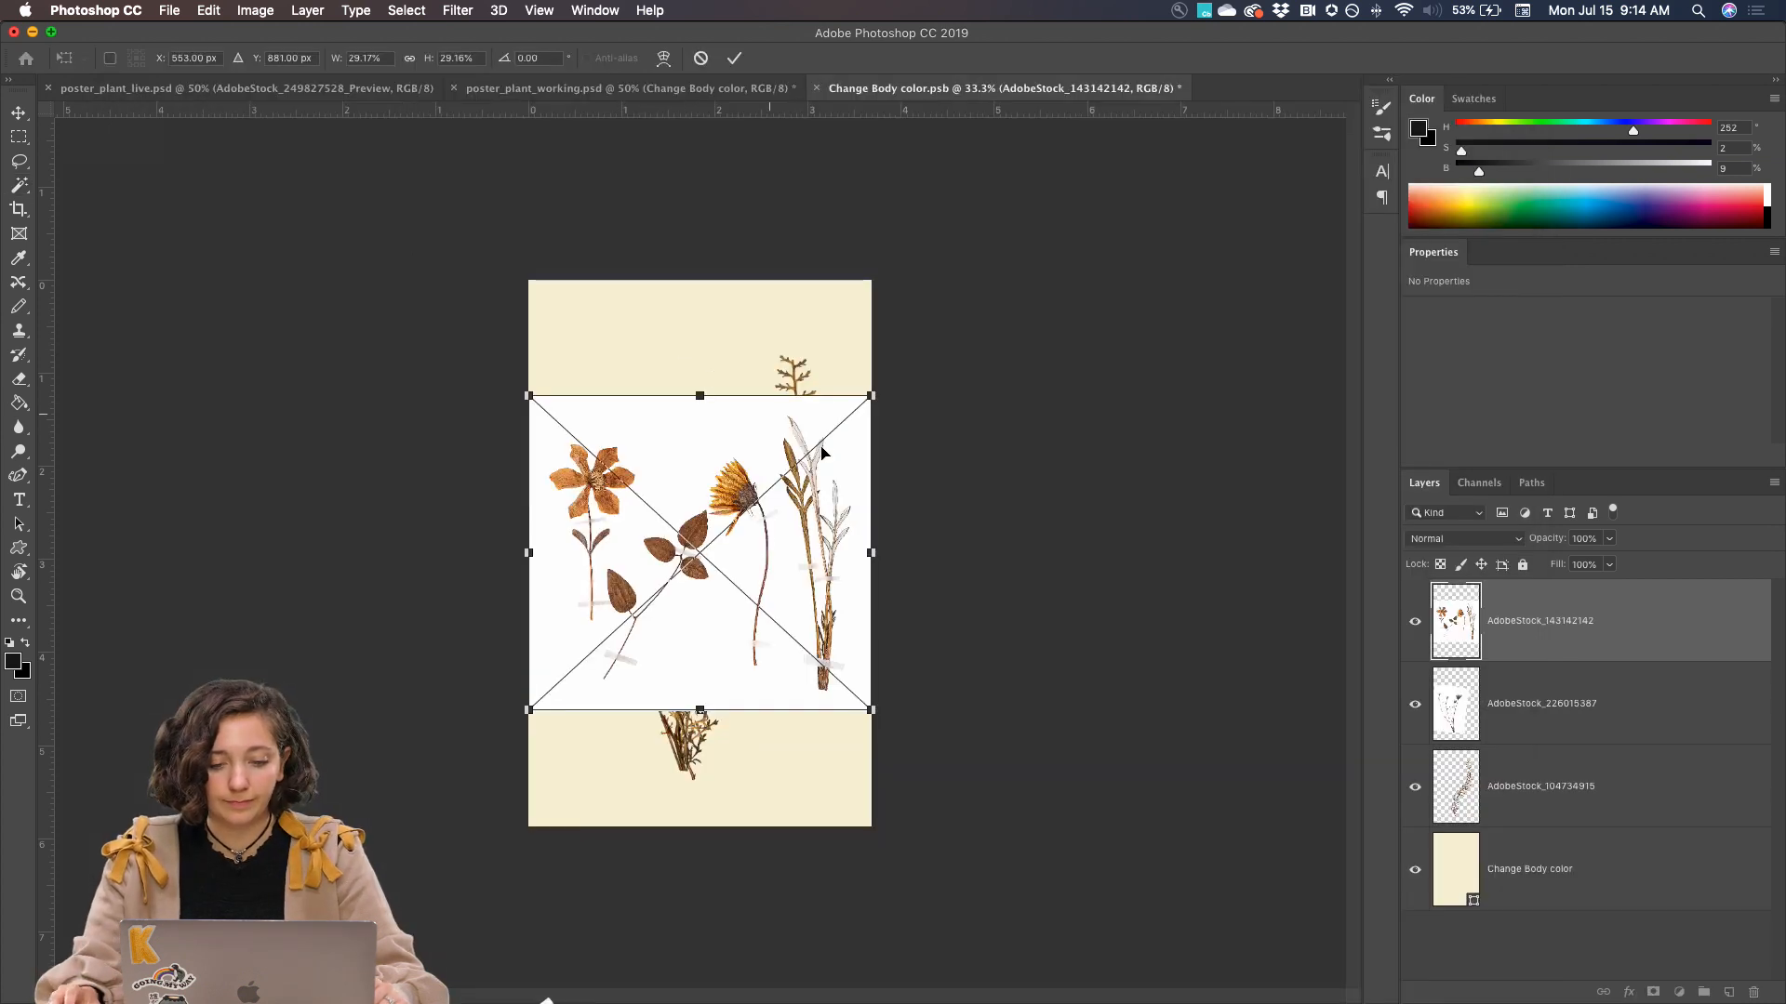
Enlarge the placed image to about 51.46%, shift it left to bring the yellow flower near the canvas centre, and commit
left_click_drag(874, 394, 976, 287)
left_click_drag(817, 502, 746, 522)
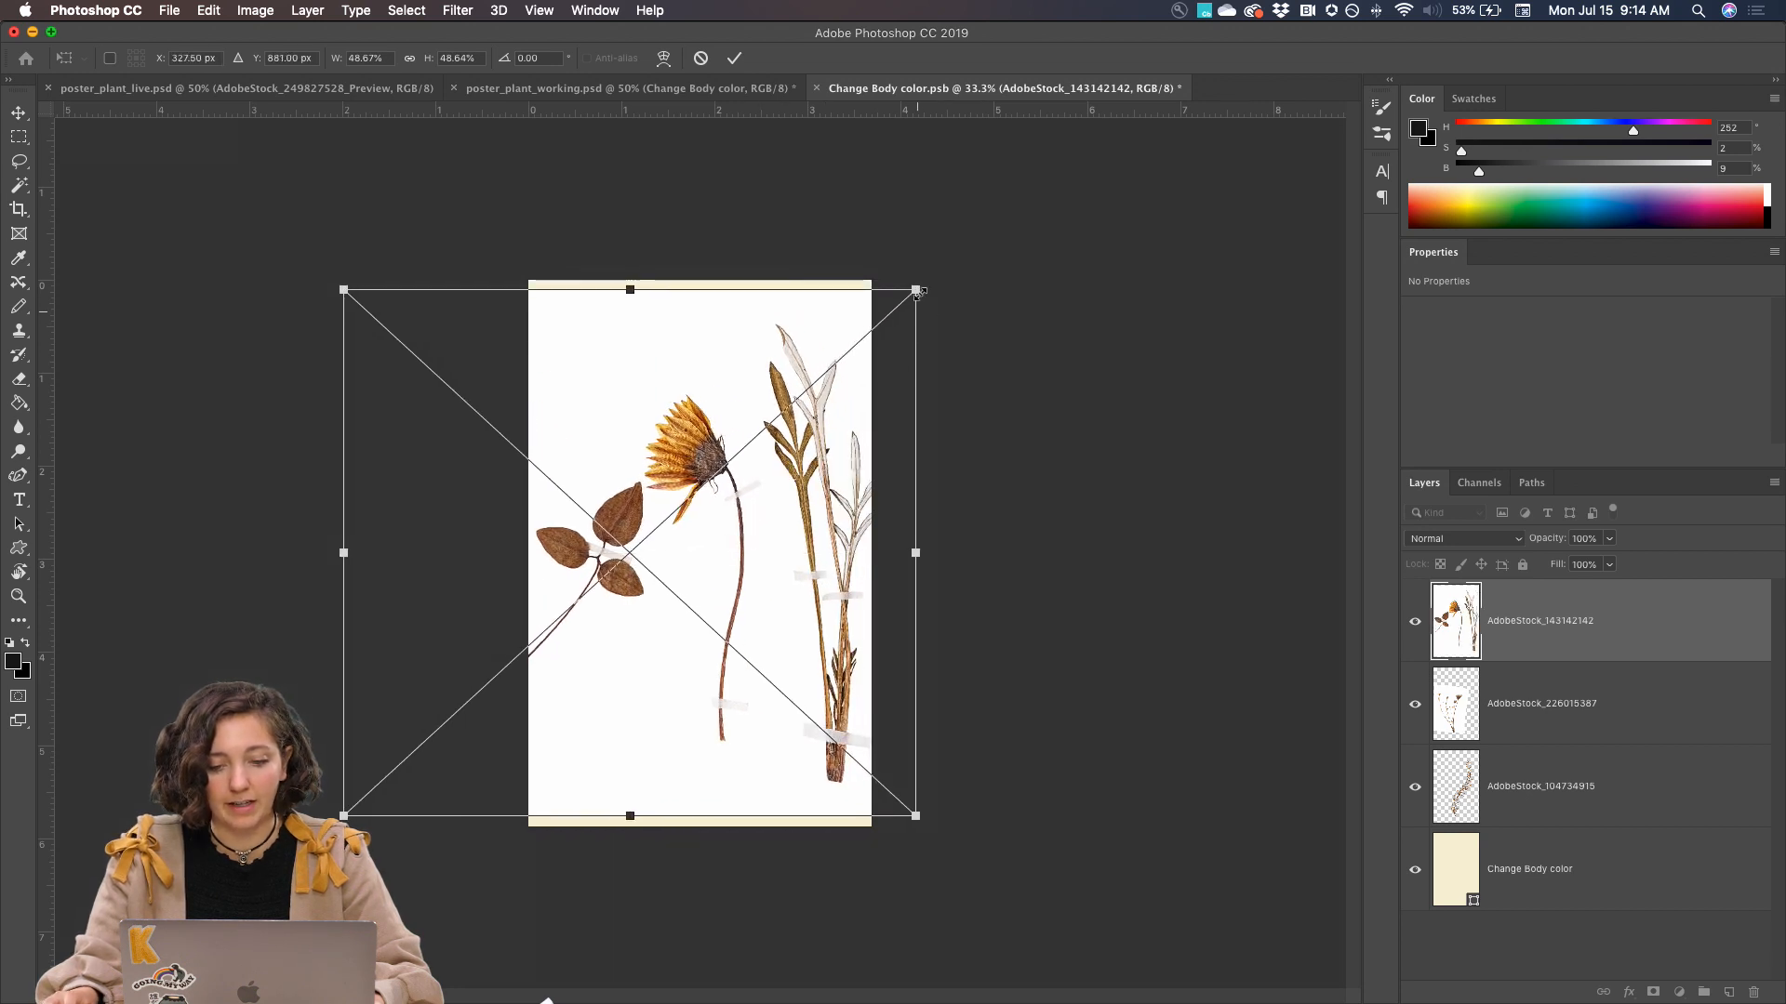
left_click_drag(917, 290, 931, 269)
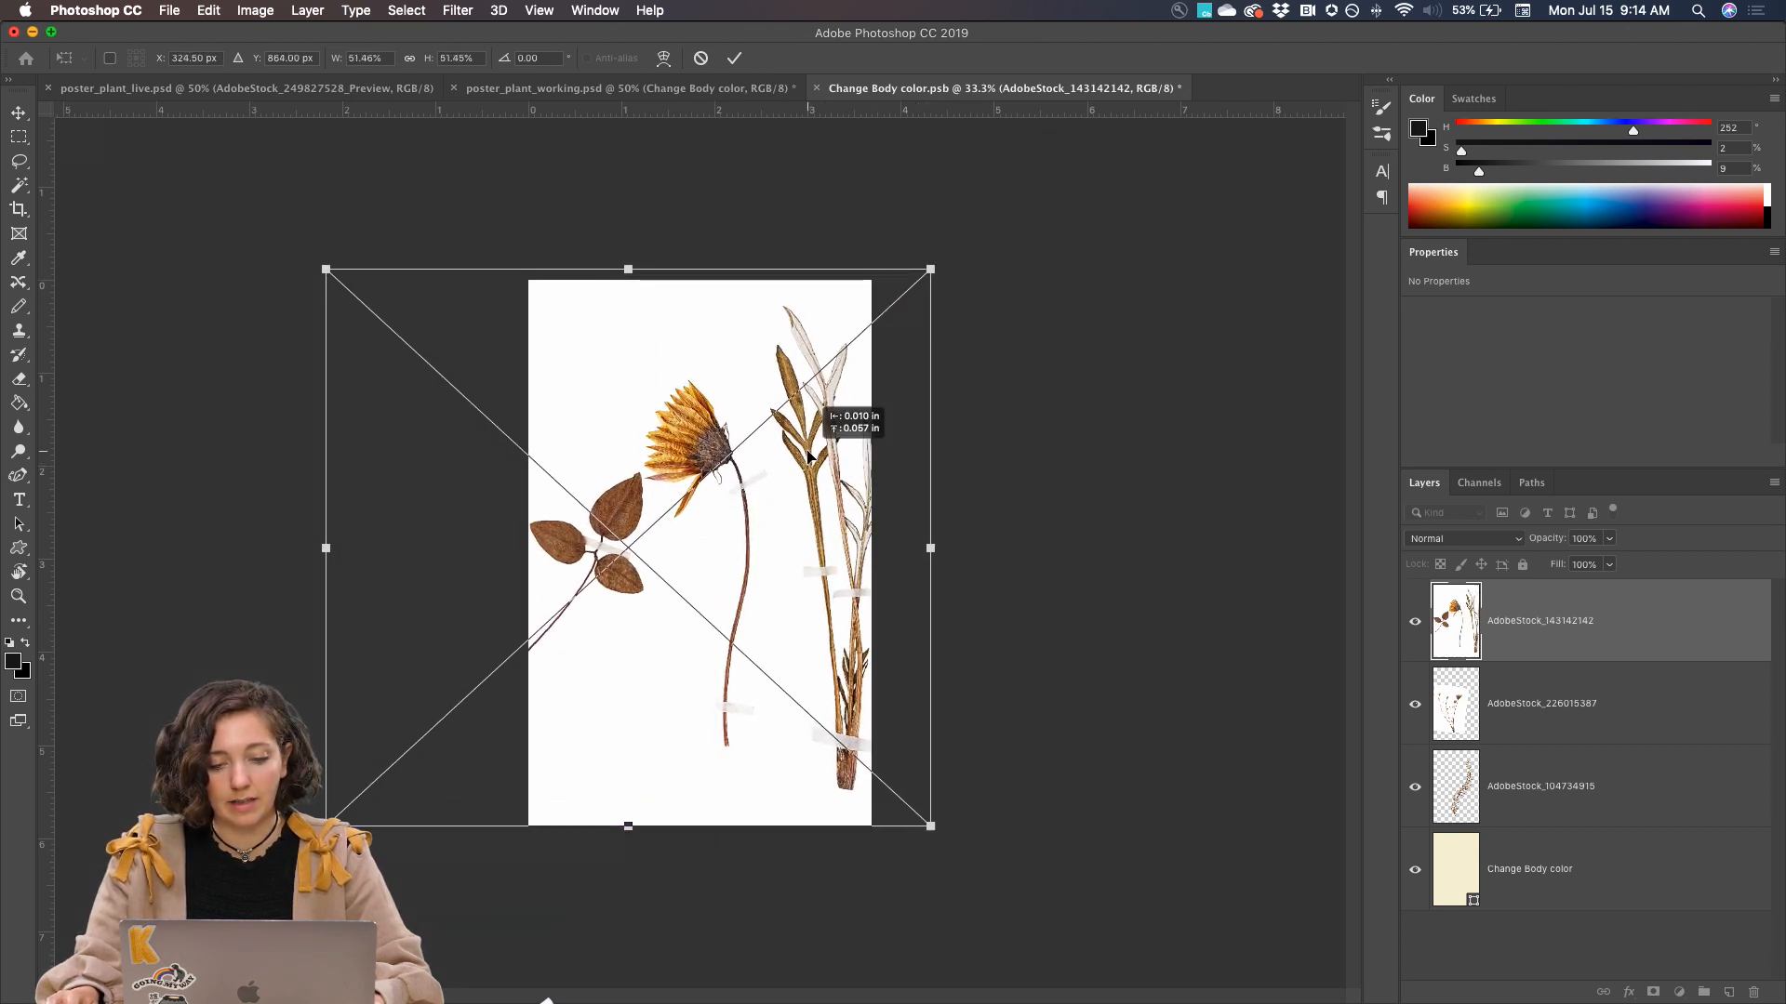
key("Return")
Rasterize the AdobeStock_143142142 layer
key("super+equal")
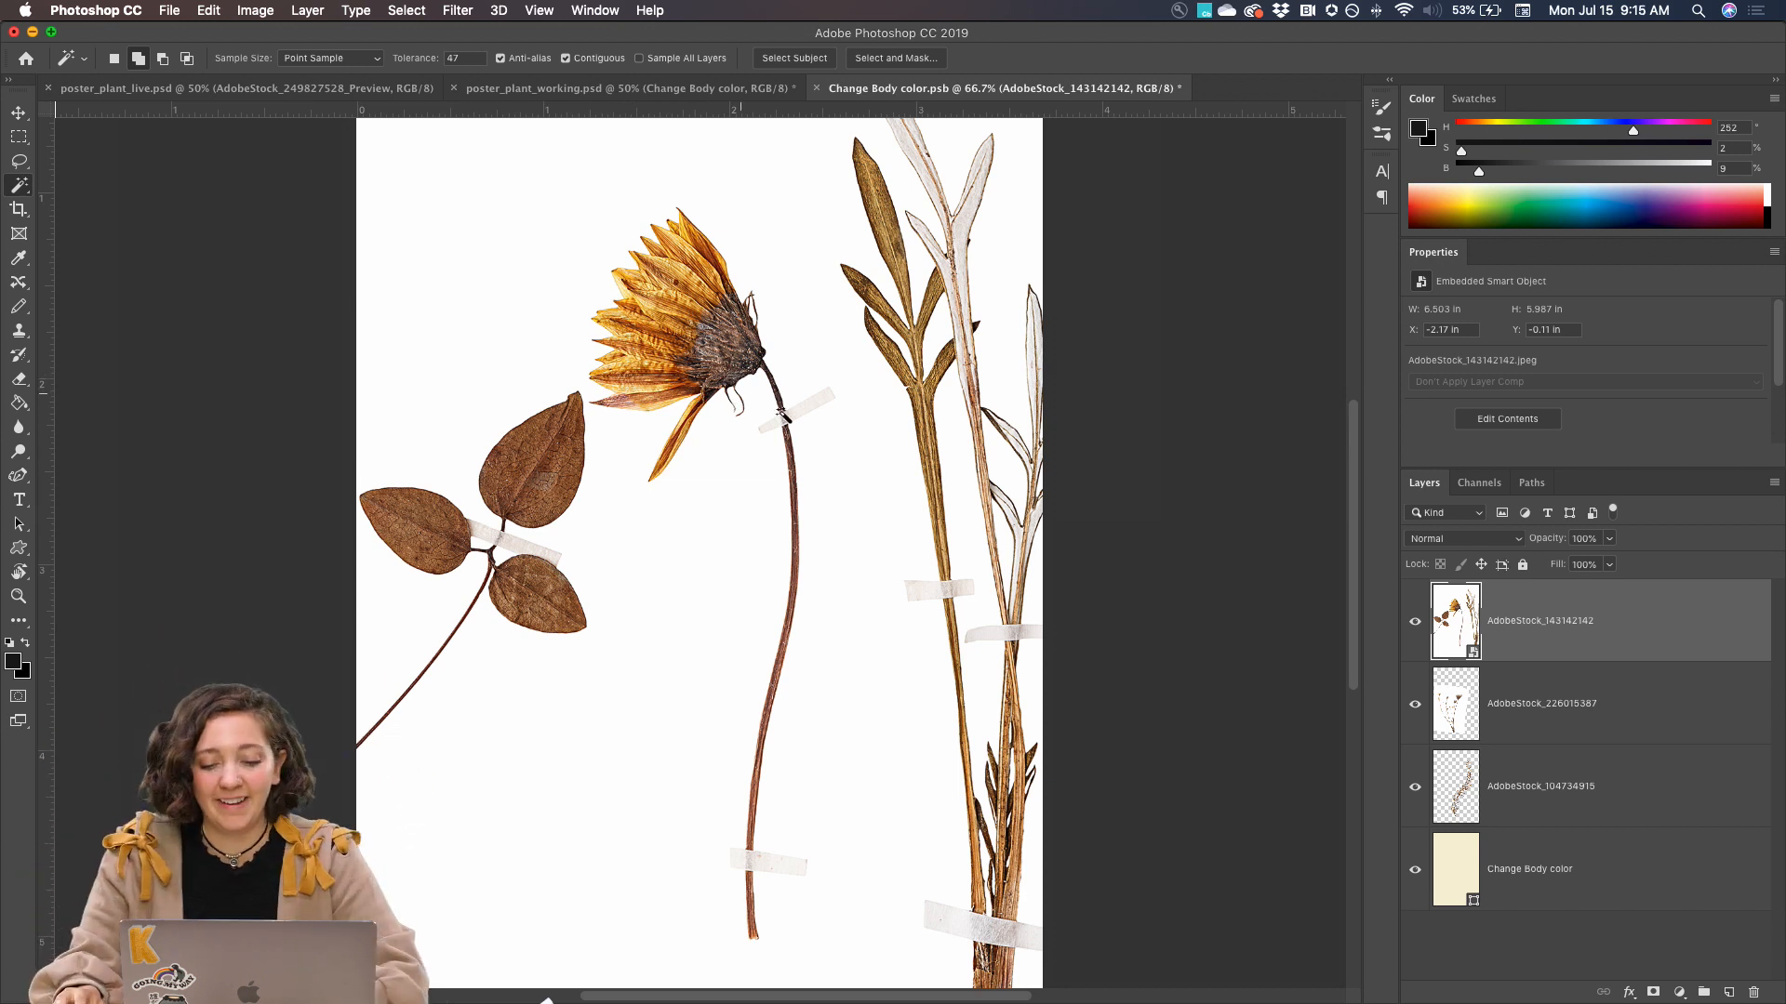
right_click(1542, 620)
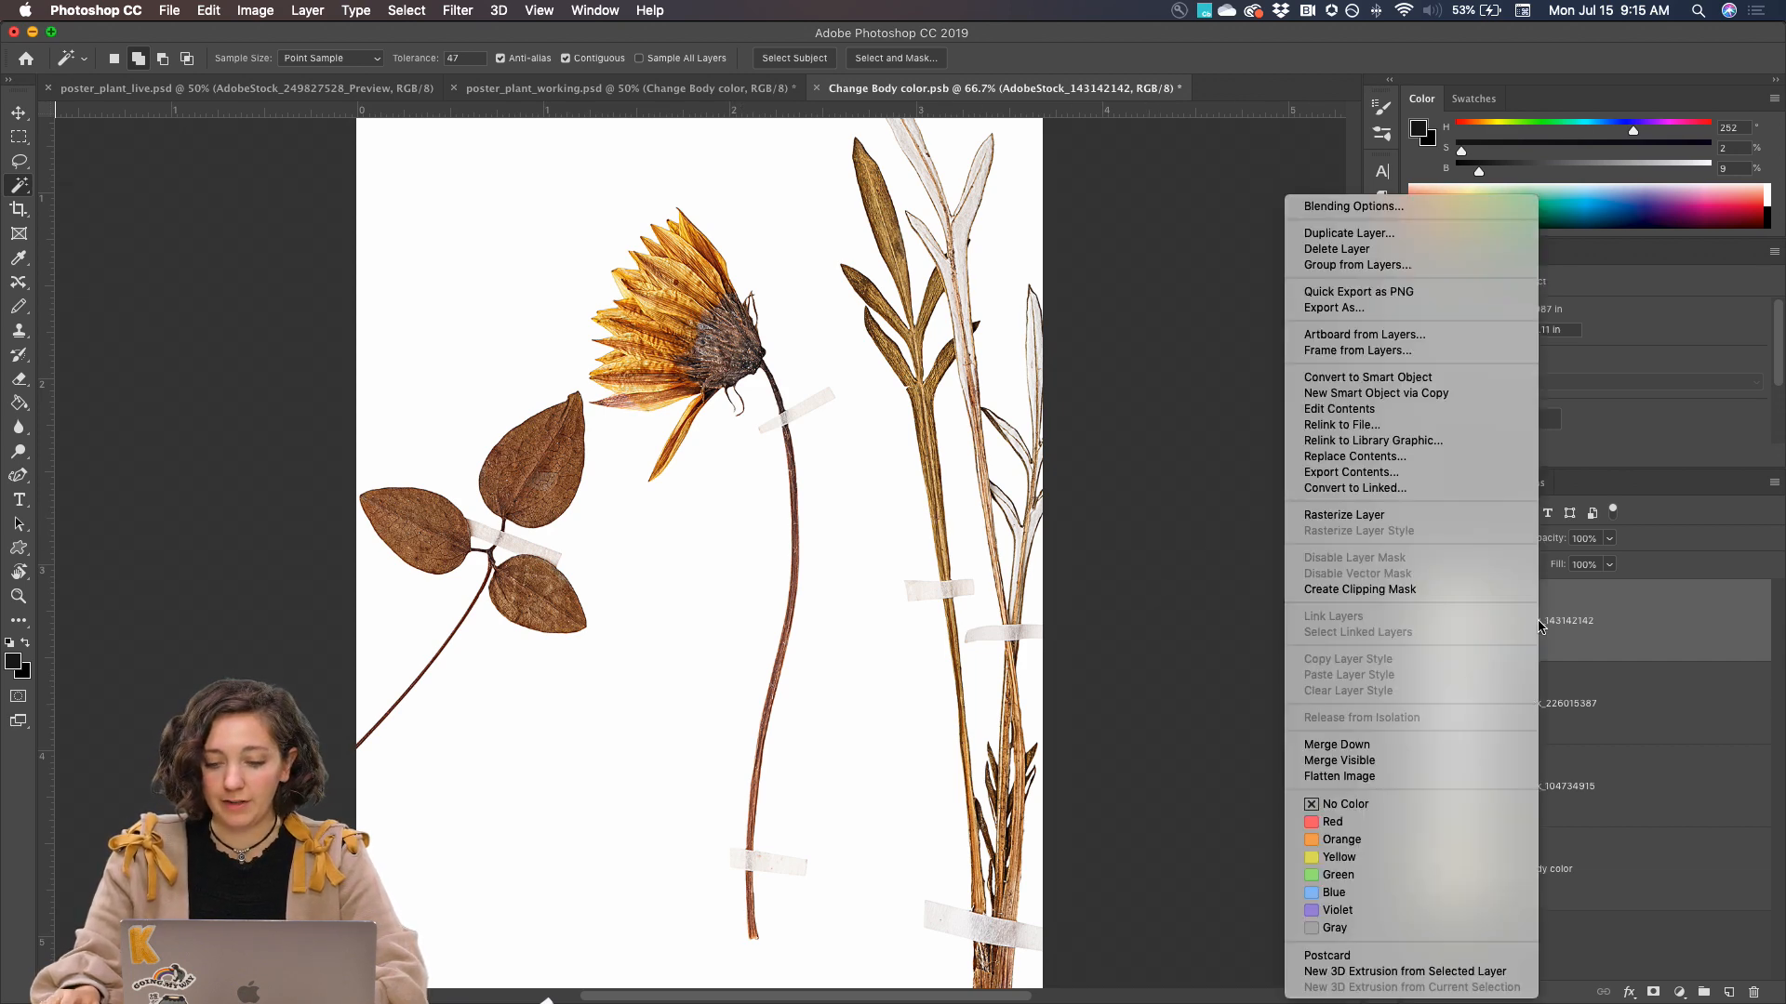
left_click(1397, 517)
Lasso loosely around the yellow flower and its stem, delete everything outside that outline from the layer, and deselect
key("super+minus")
key("l")
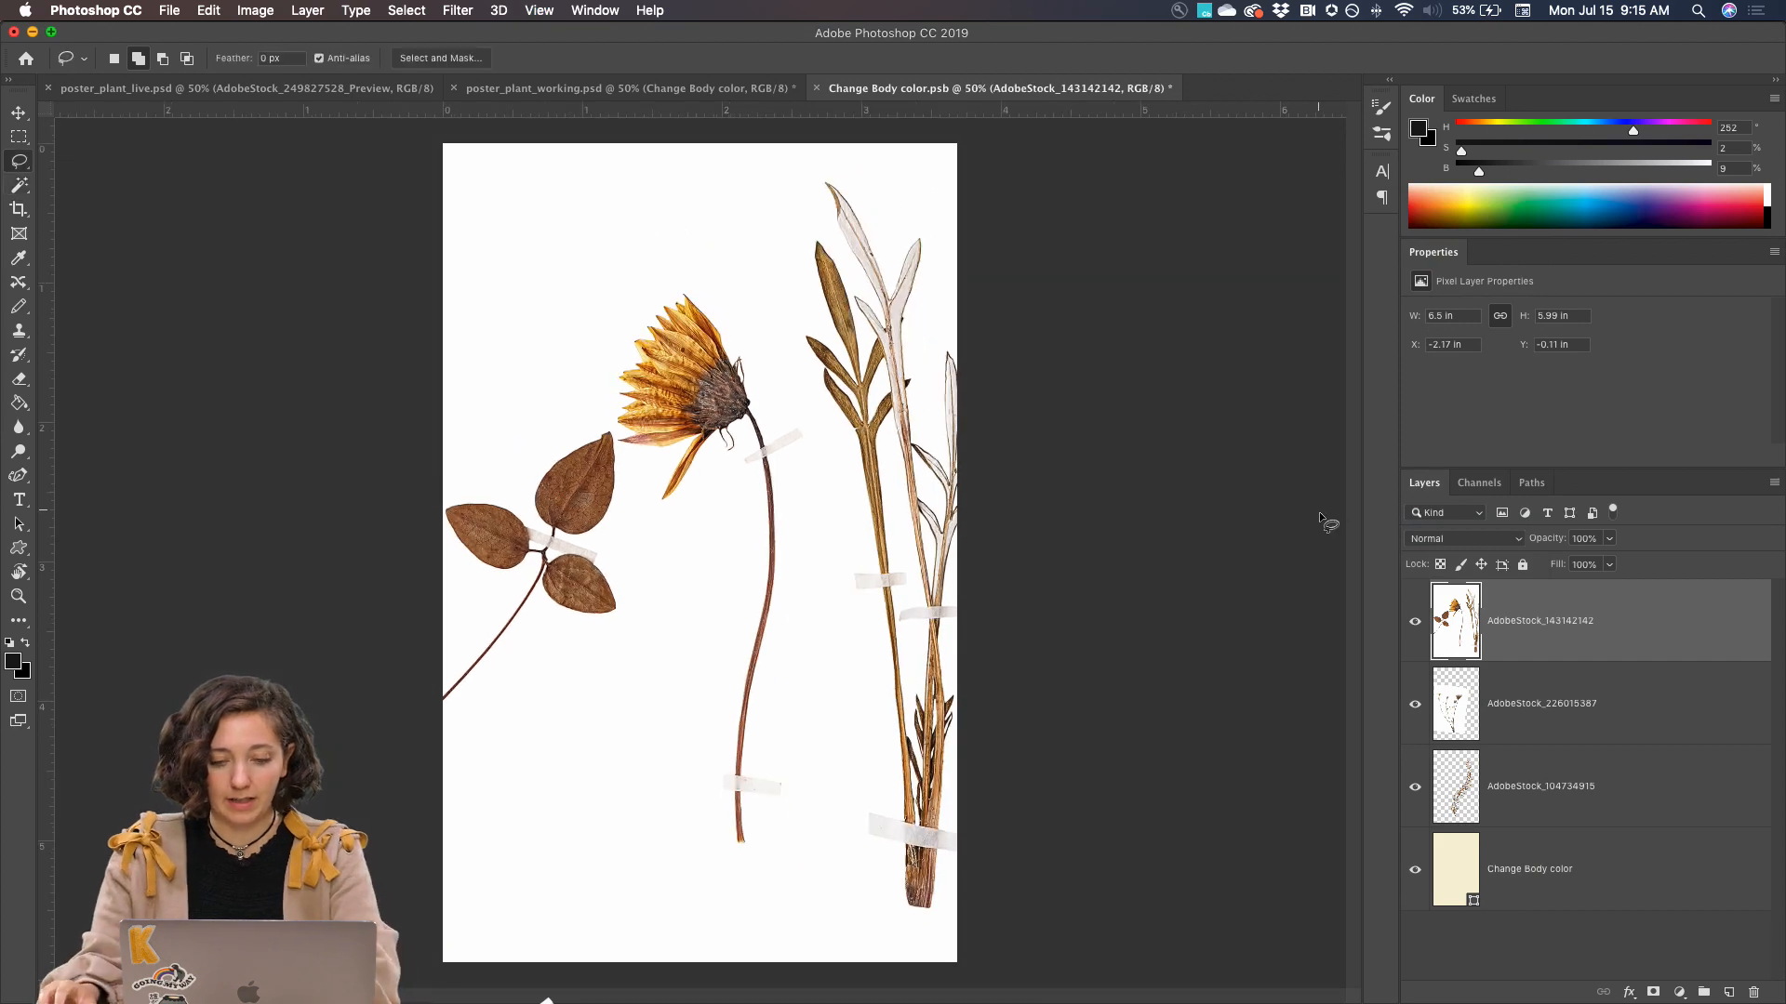
mouse_move(685, 276)
left_mouse_down()
mouse_move(737, 287)
mouse_move(781, 376)
left_mouse_up()
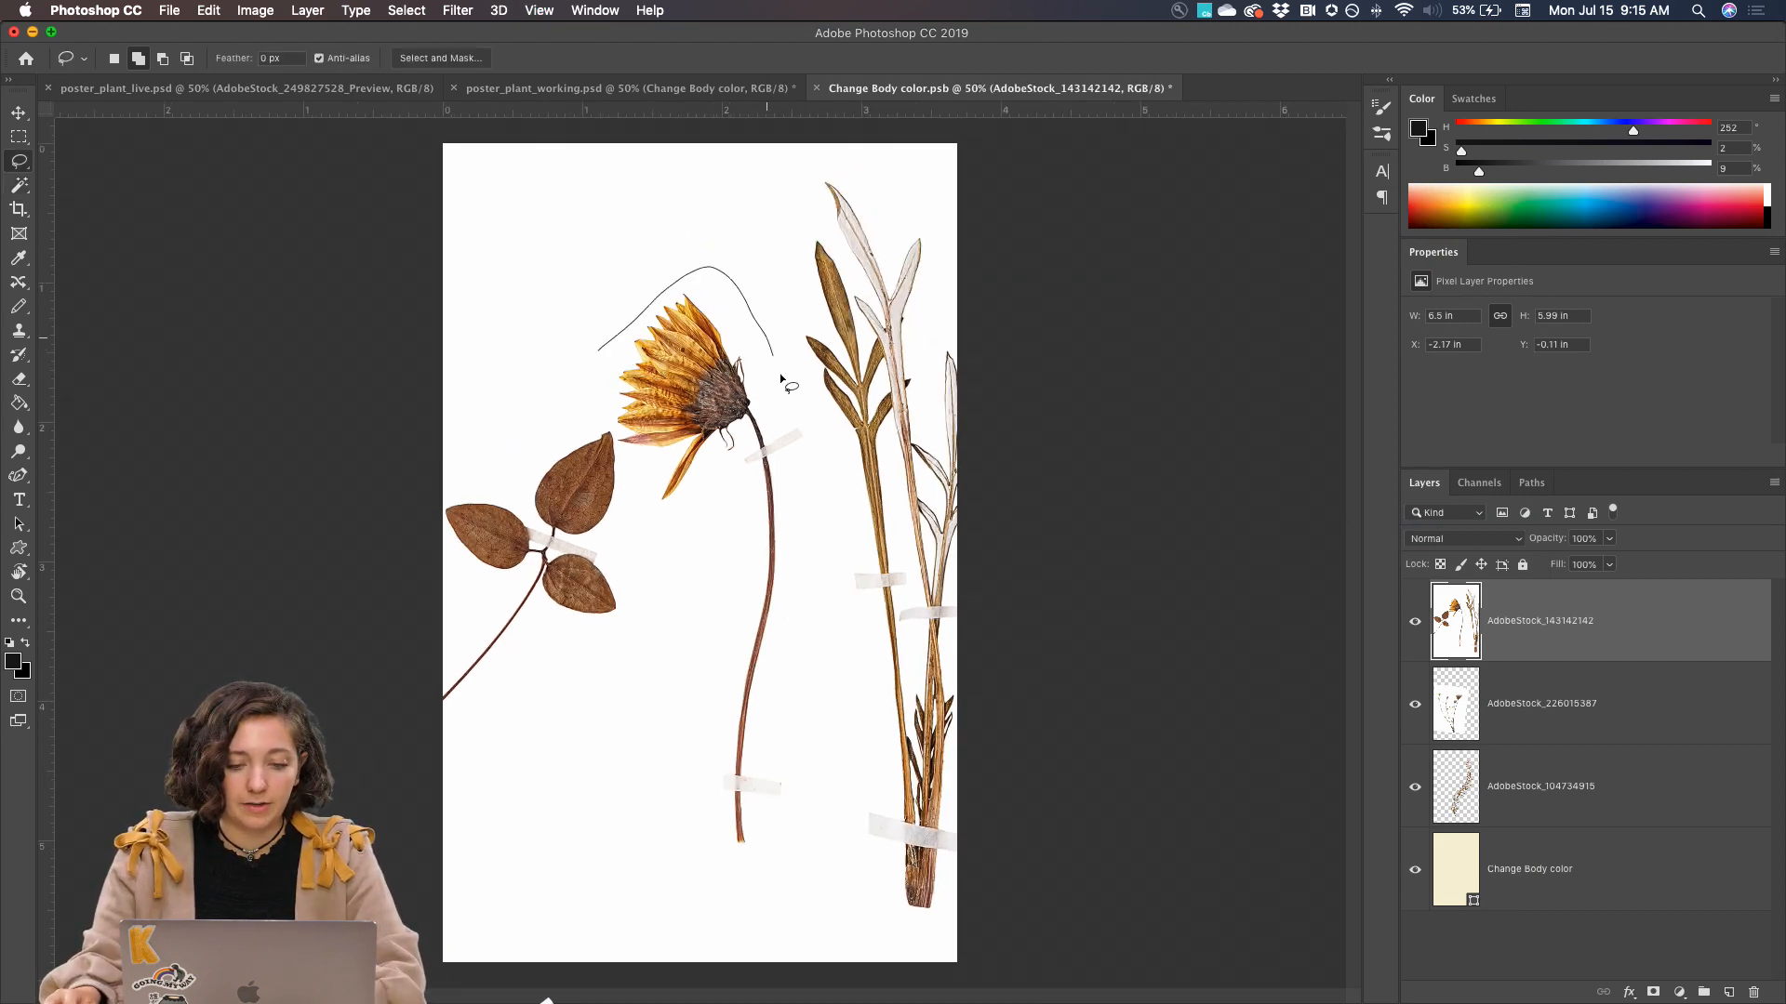
left_click_drag(807, 490, 807, 546)
mouse_move(797, 639)
left_mouse_down()
mouse_move(759, 867)
mouse_move(728, 863)
mouse_move(716, 809)
mouse_move(721, 621)
left_mouse_up()
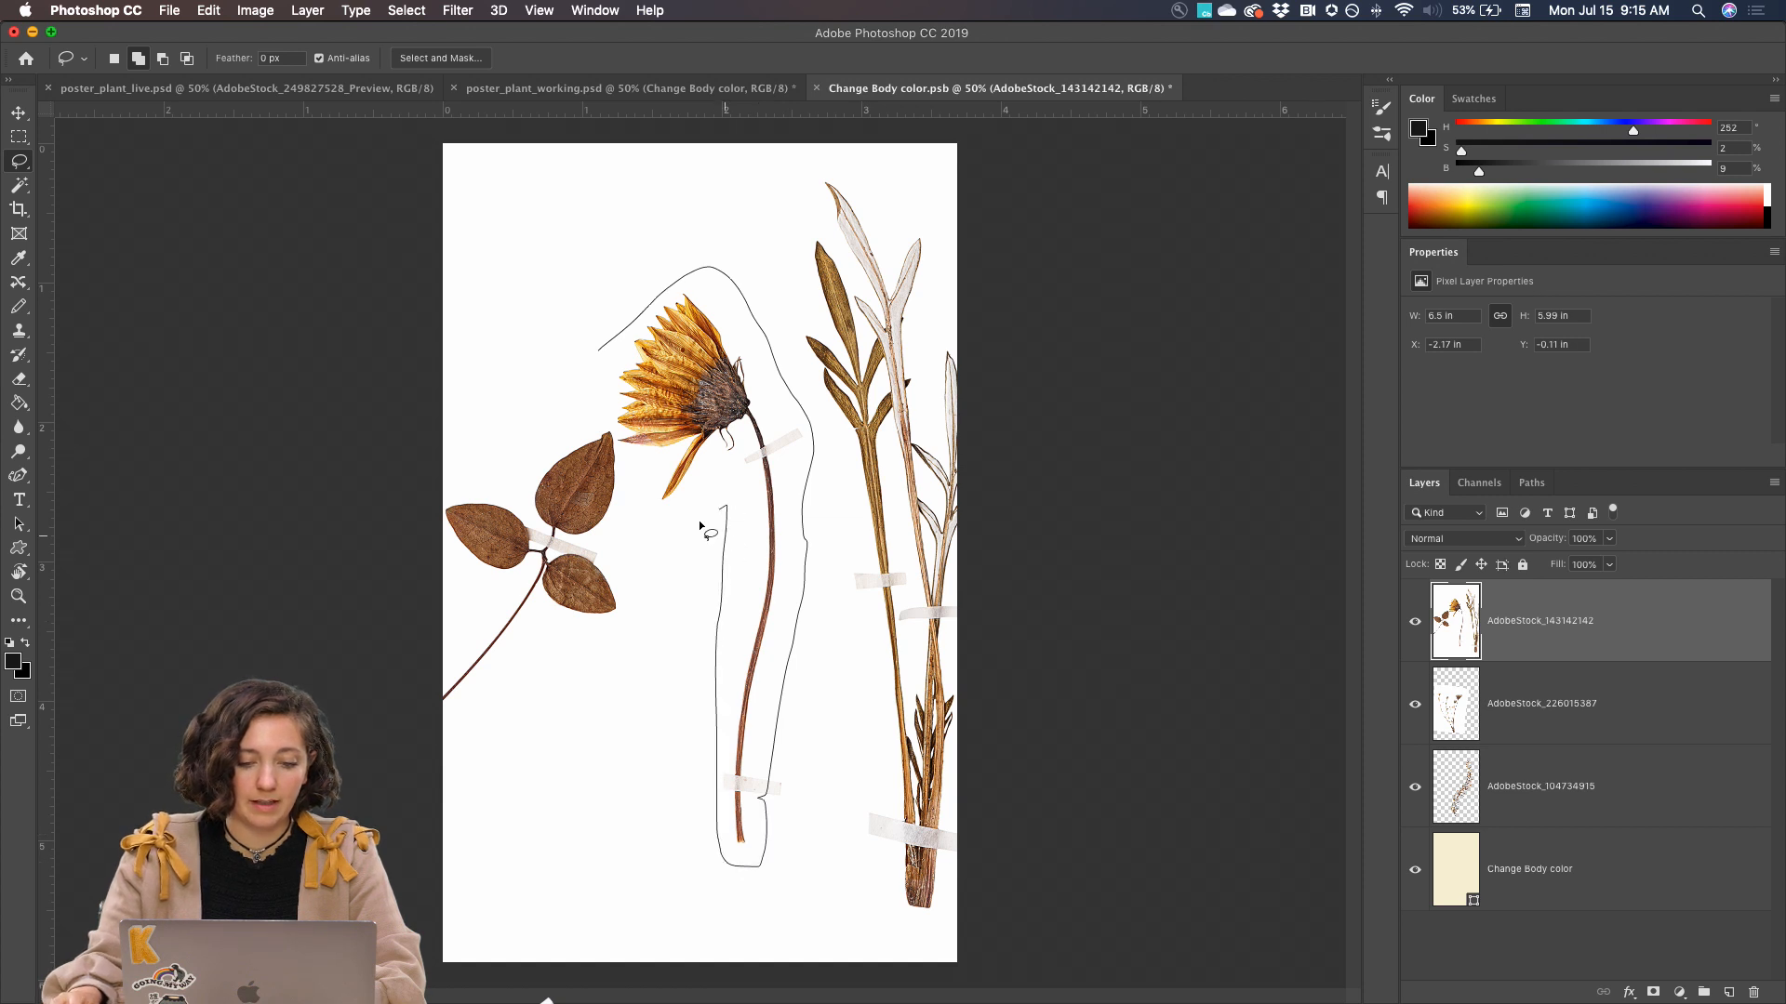
left_click_drag(633, 461, 615, 432)
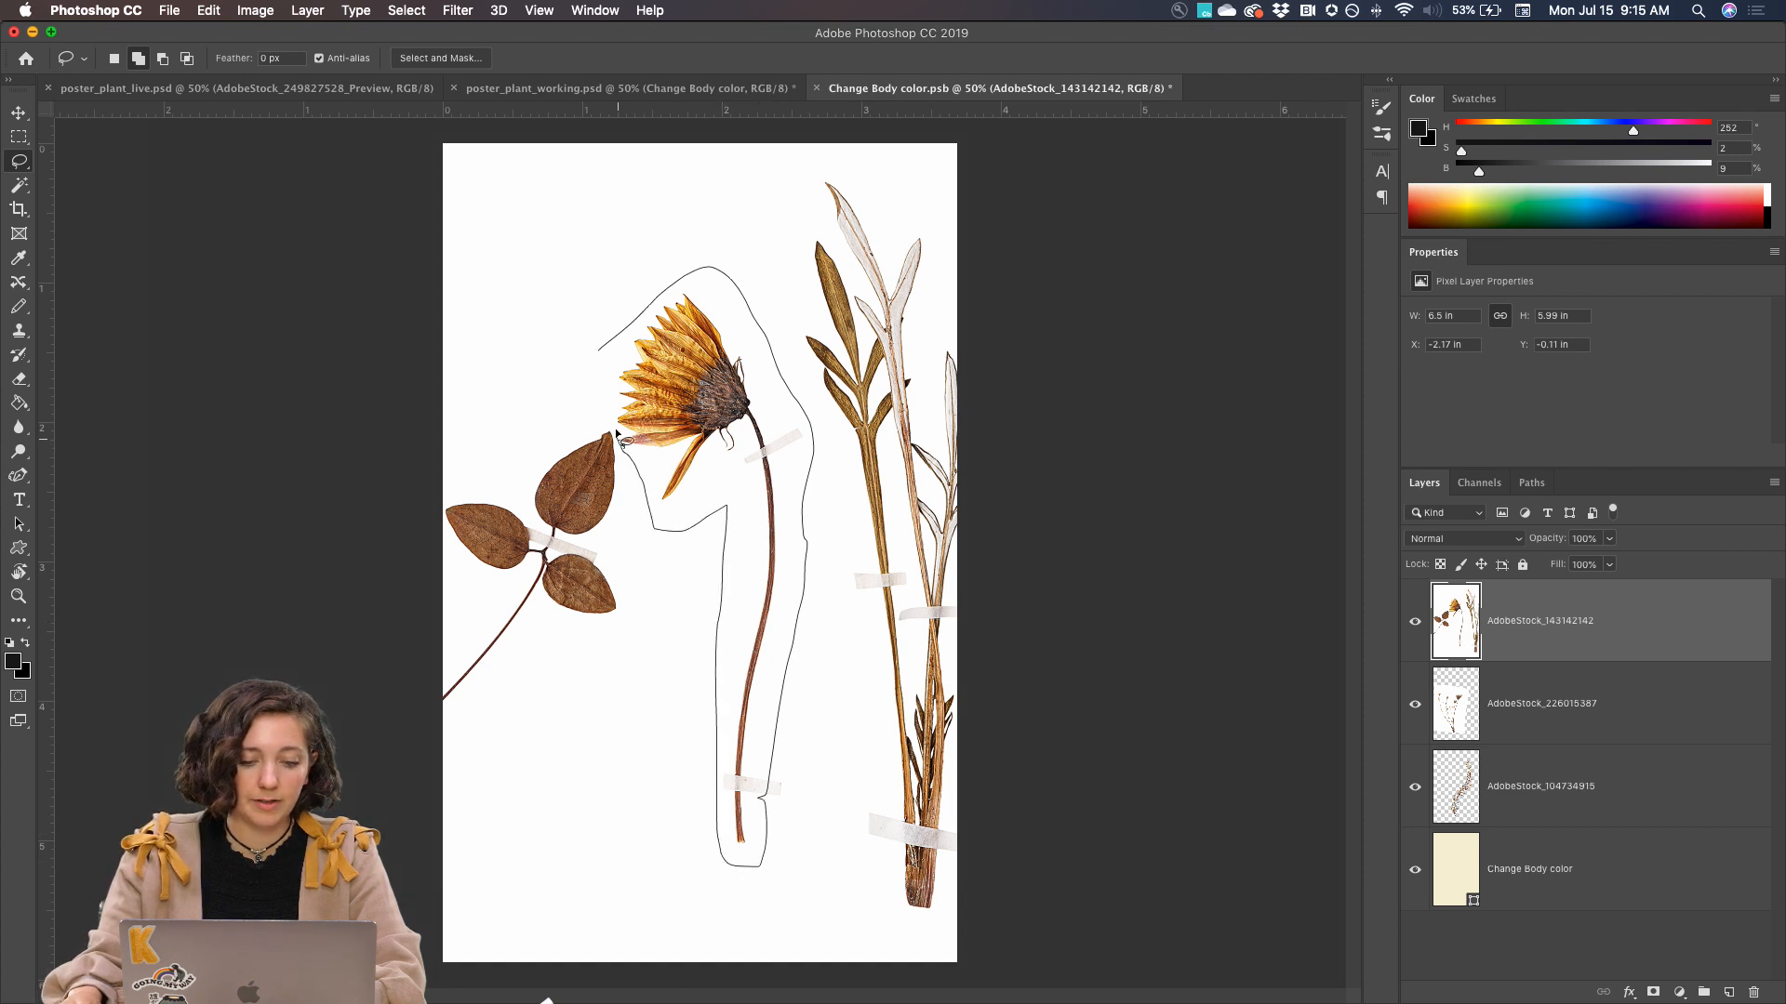
left_click_drag(588, 357, 590, 356)
key("super+shift+i")
key("BackSpace")
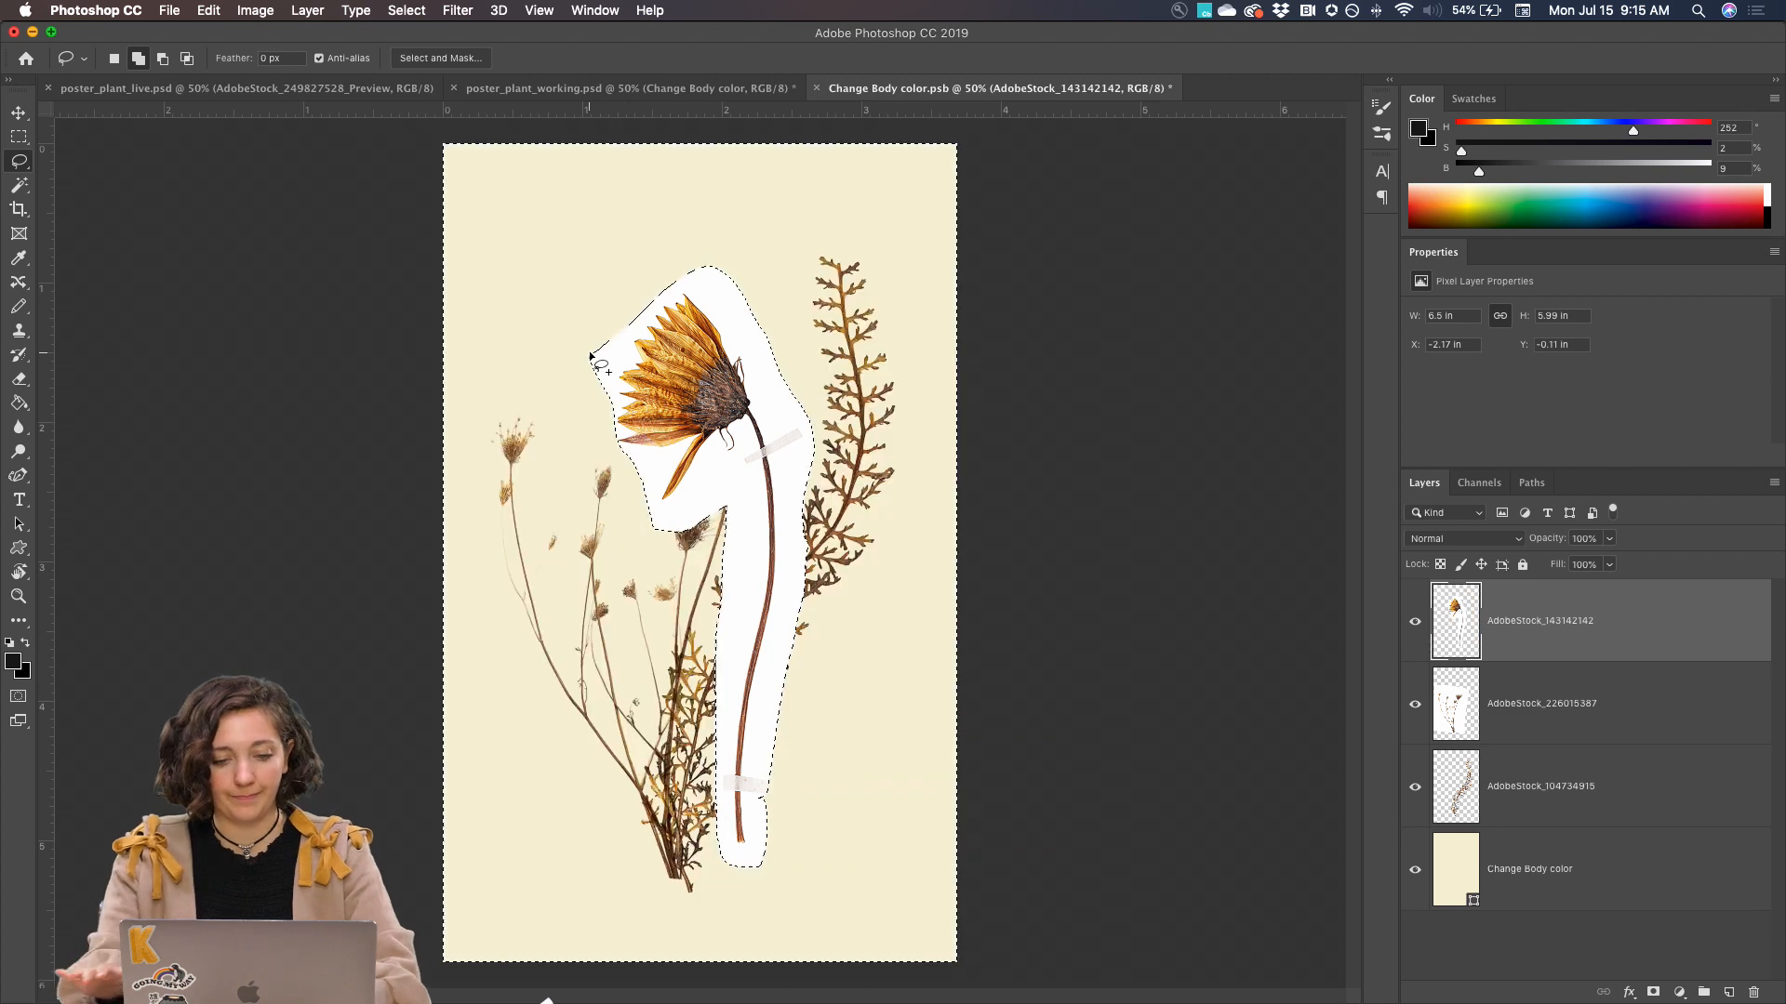
key("super+d")
left_click(1486, 540)
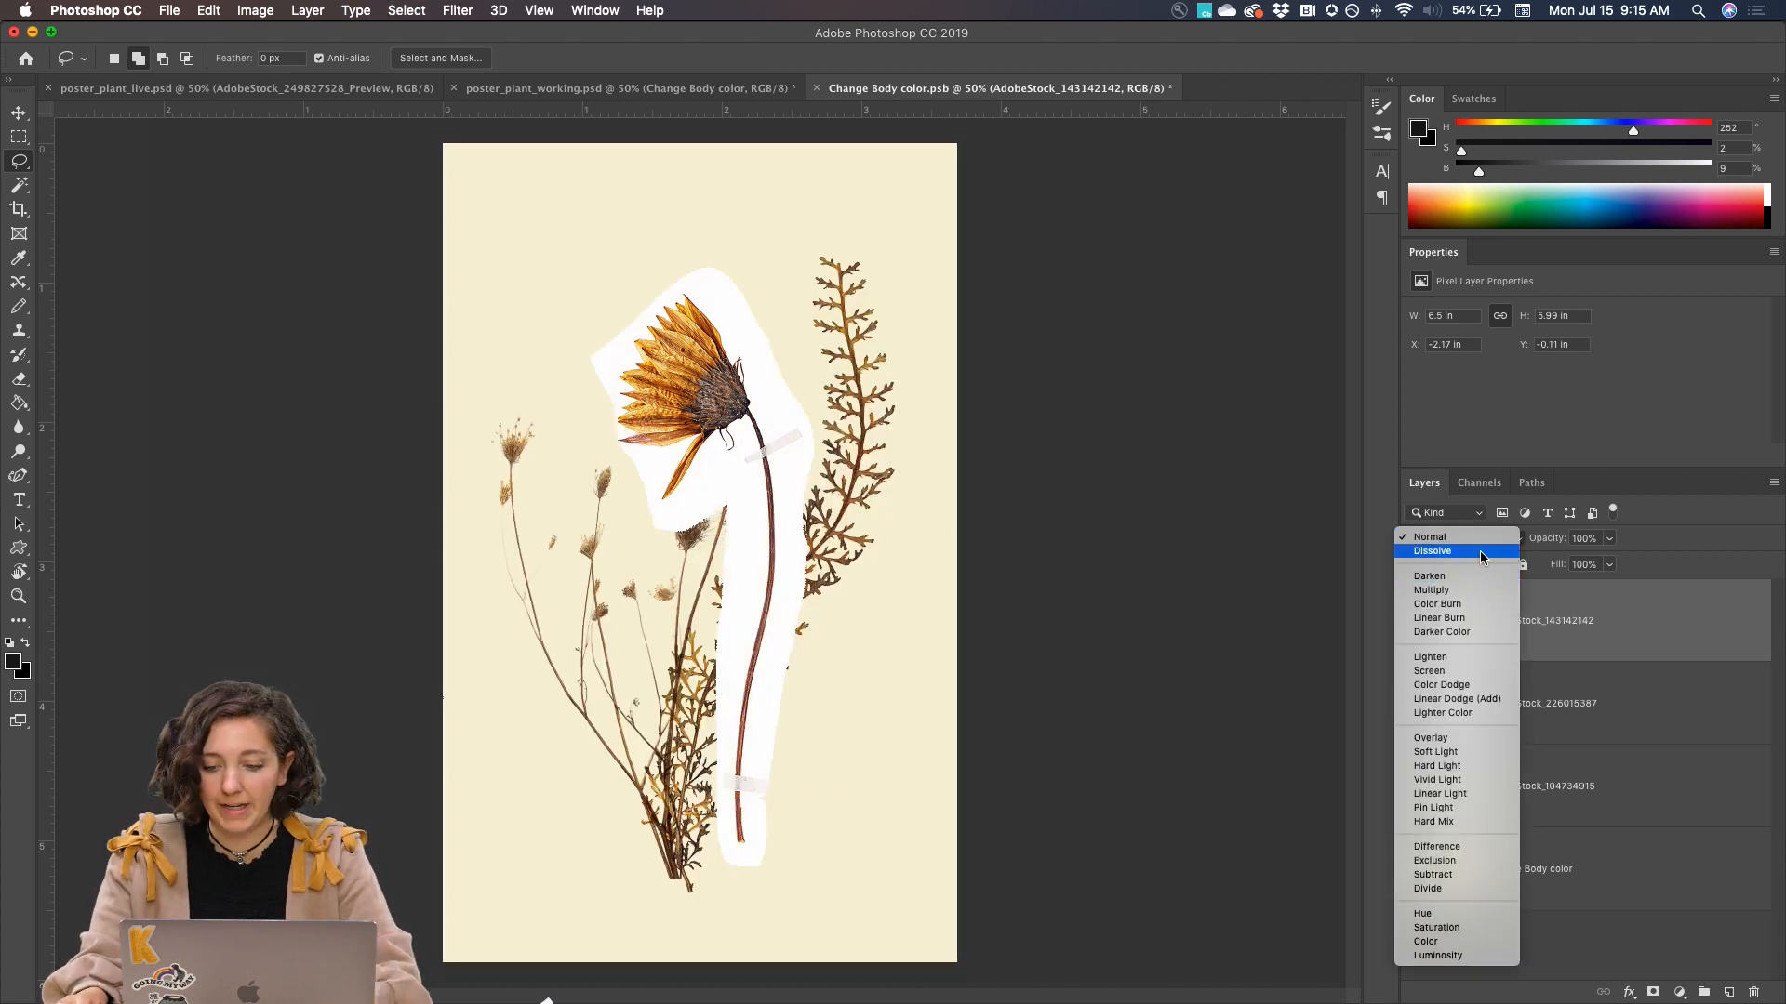
left_click(1478, 538)
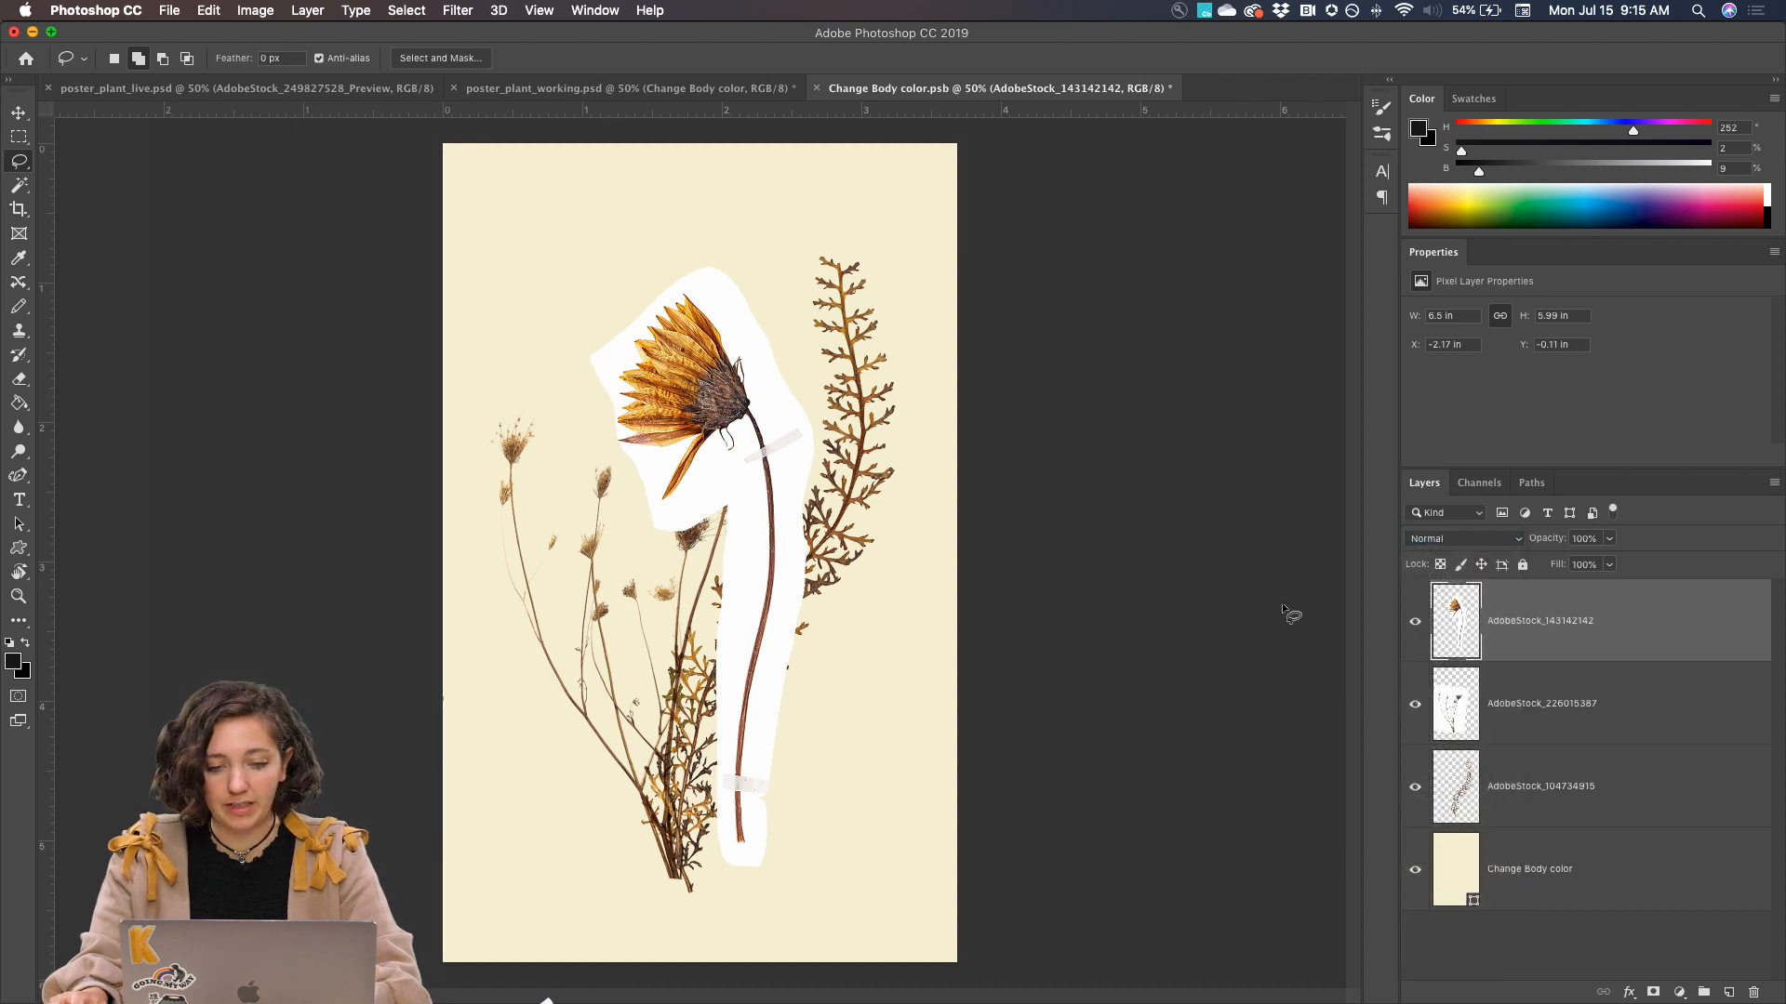
Make an automatic Select Subject selection of the yellow flower and check how far it follows the stem
key("w")
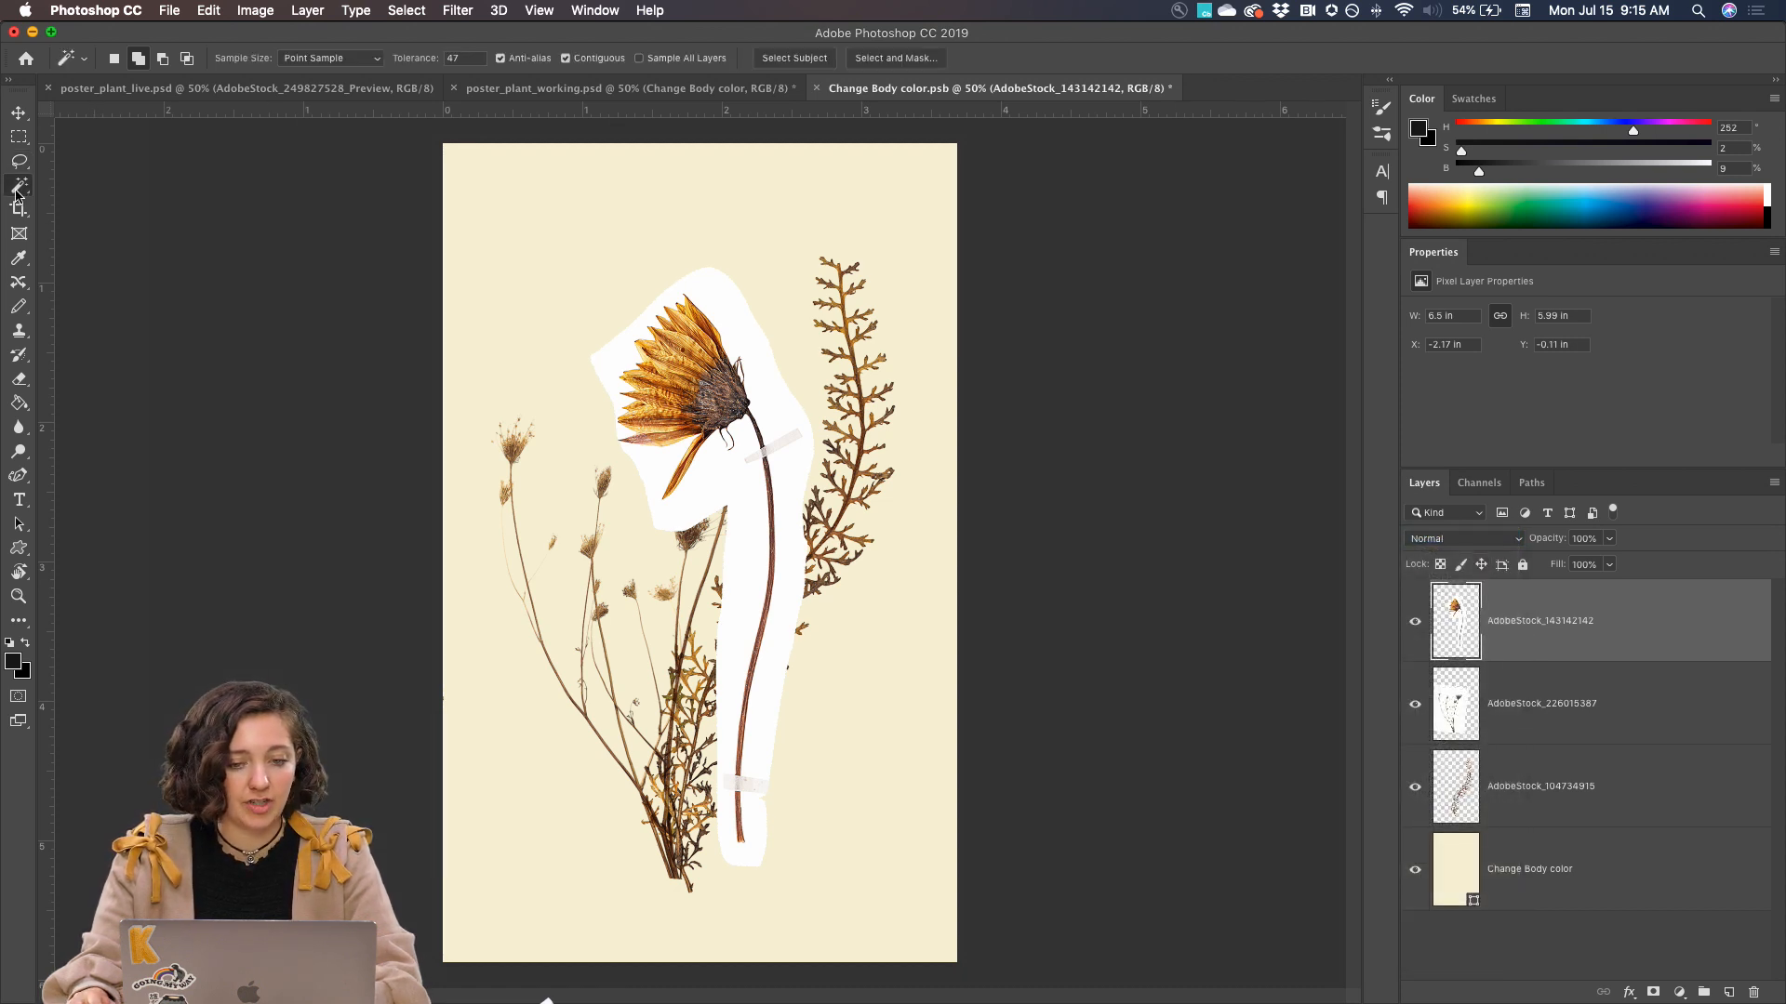
left_click(793, 56)
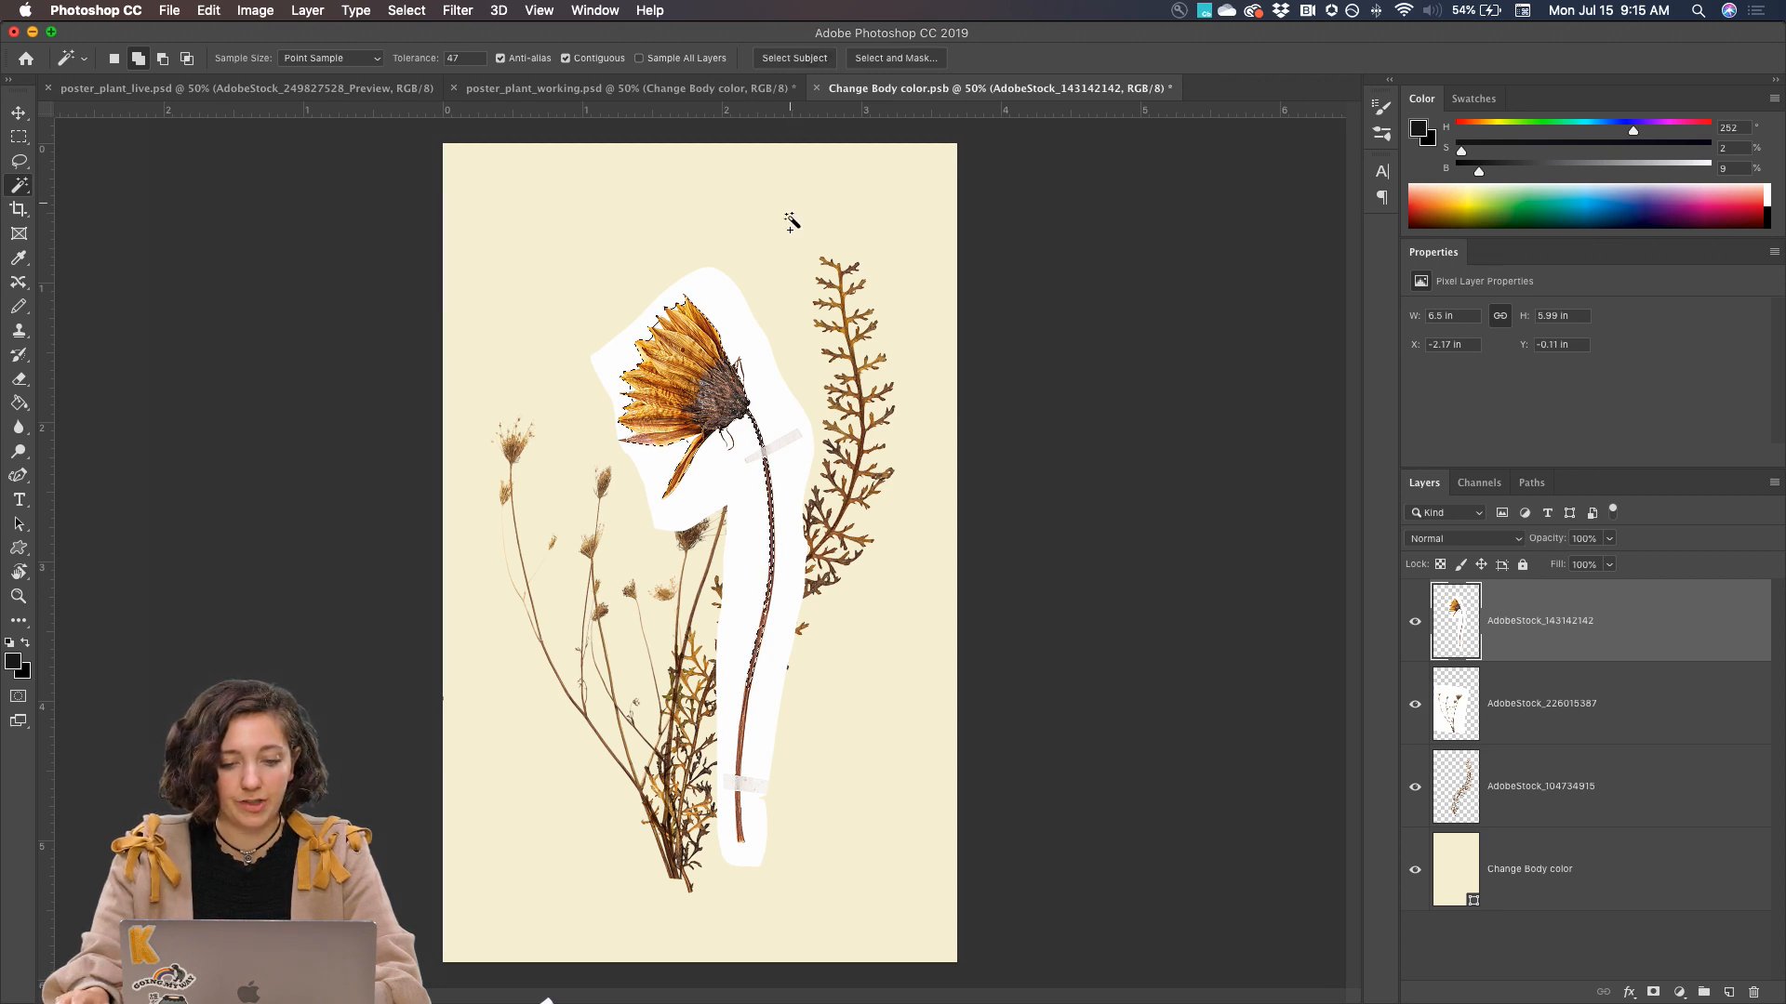
key("super+equal")
key("super+equal")
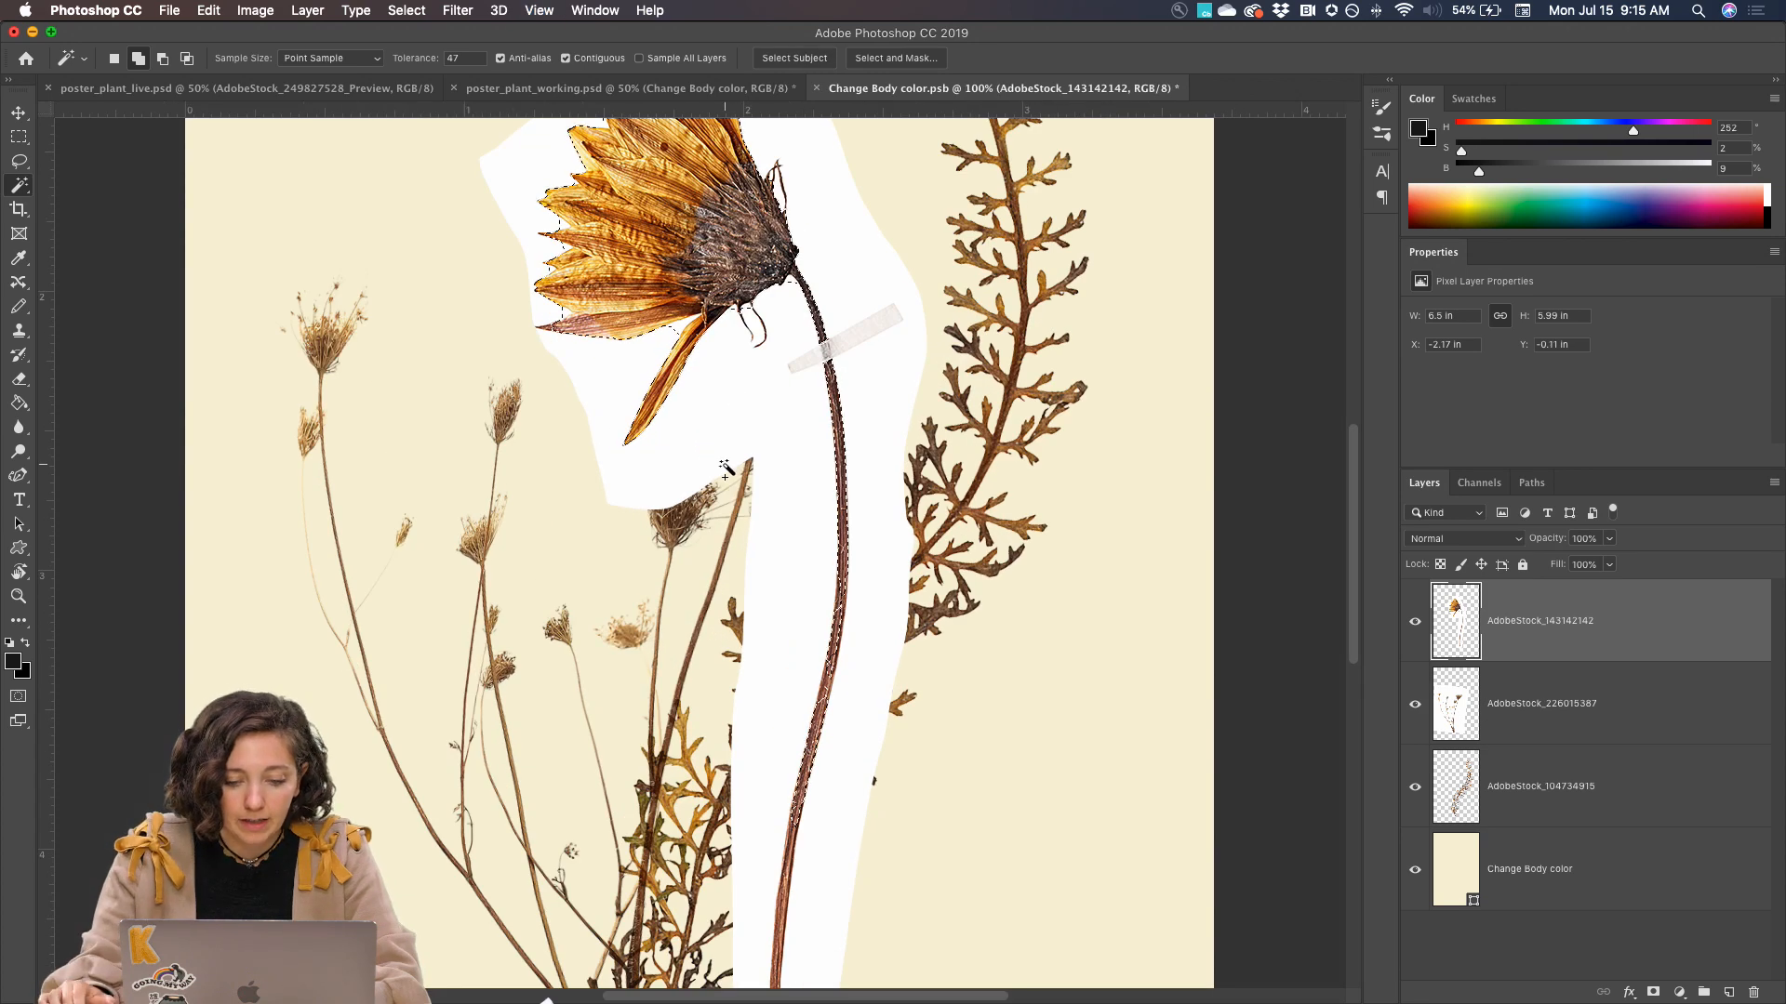
scroll(725, 470, "down", 5)
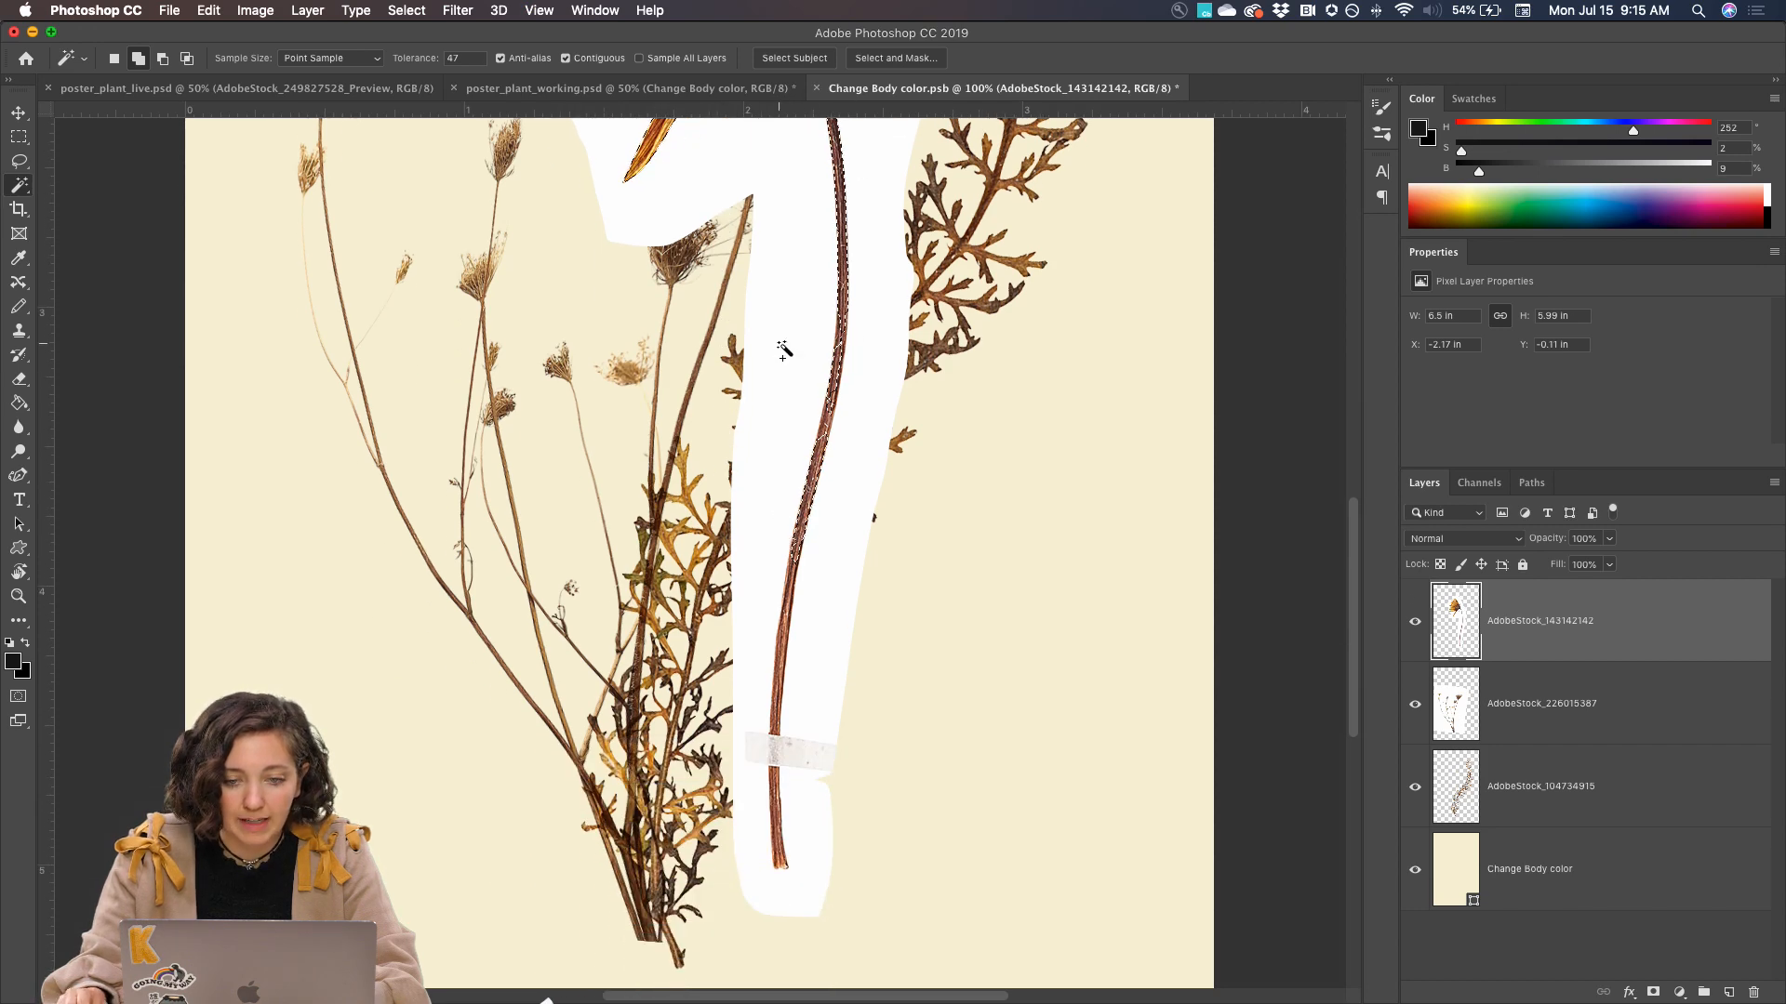
scroll(783, 350, "up", 5)
Refine the selection in Select and Mask by brushing along the white petal edges and down the unselected stem to its base
left_click(894, 57)
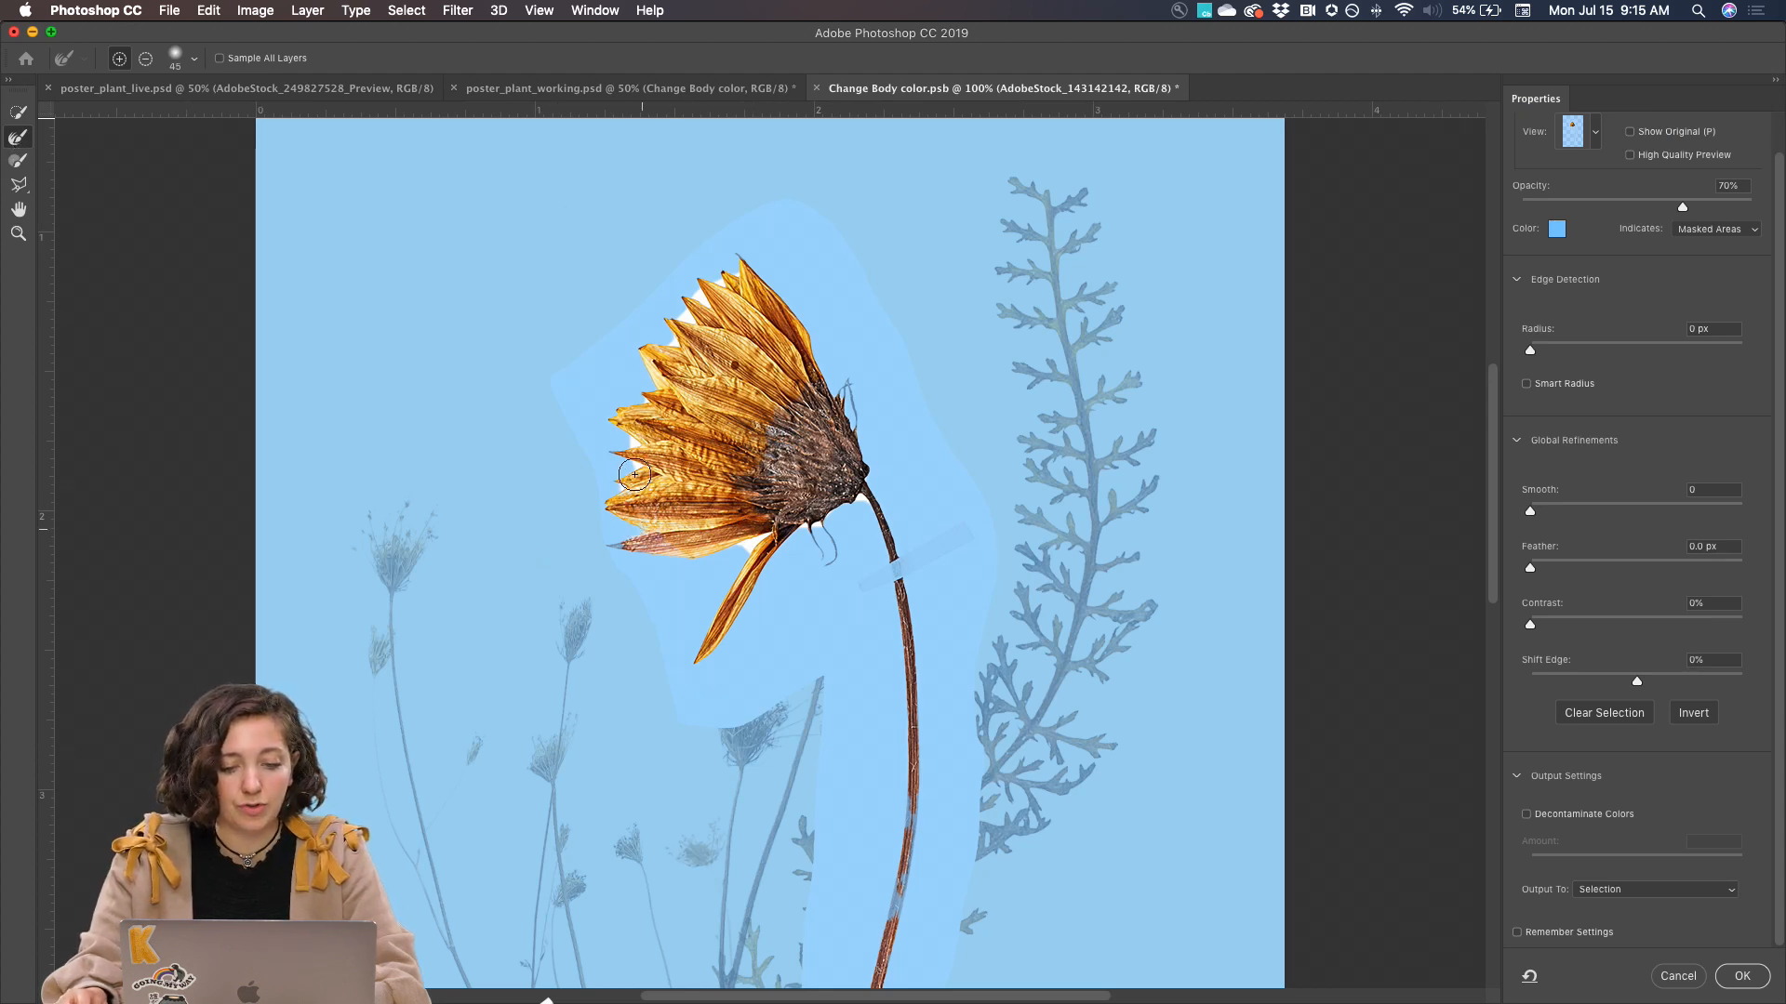
mouse_move(644, 377)
left_mouse_down()
mouse_move(703, 297)
mouse_move(744, 279)
left_mouse_up()
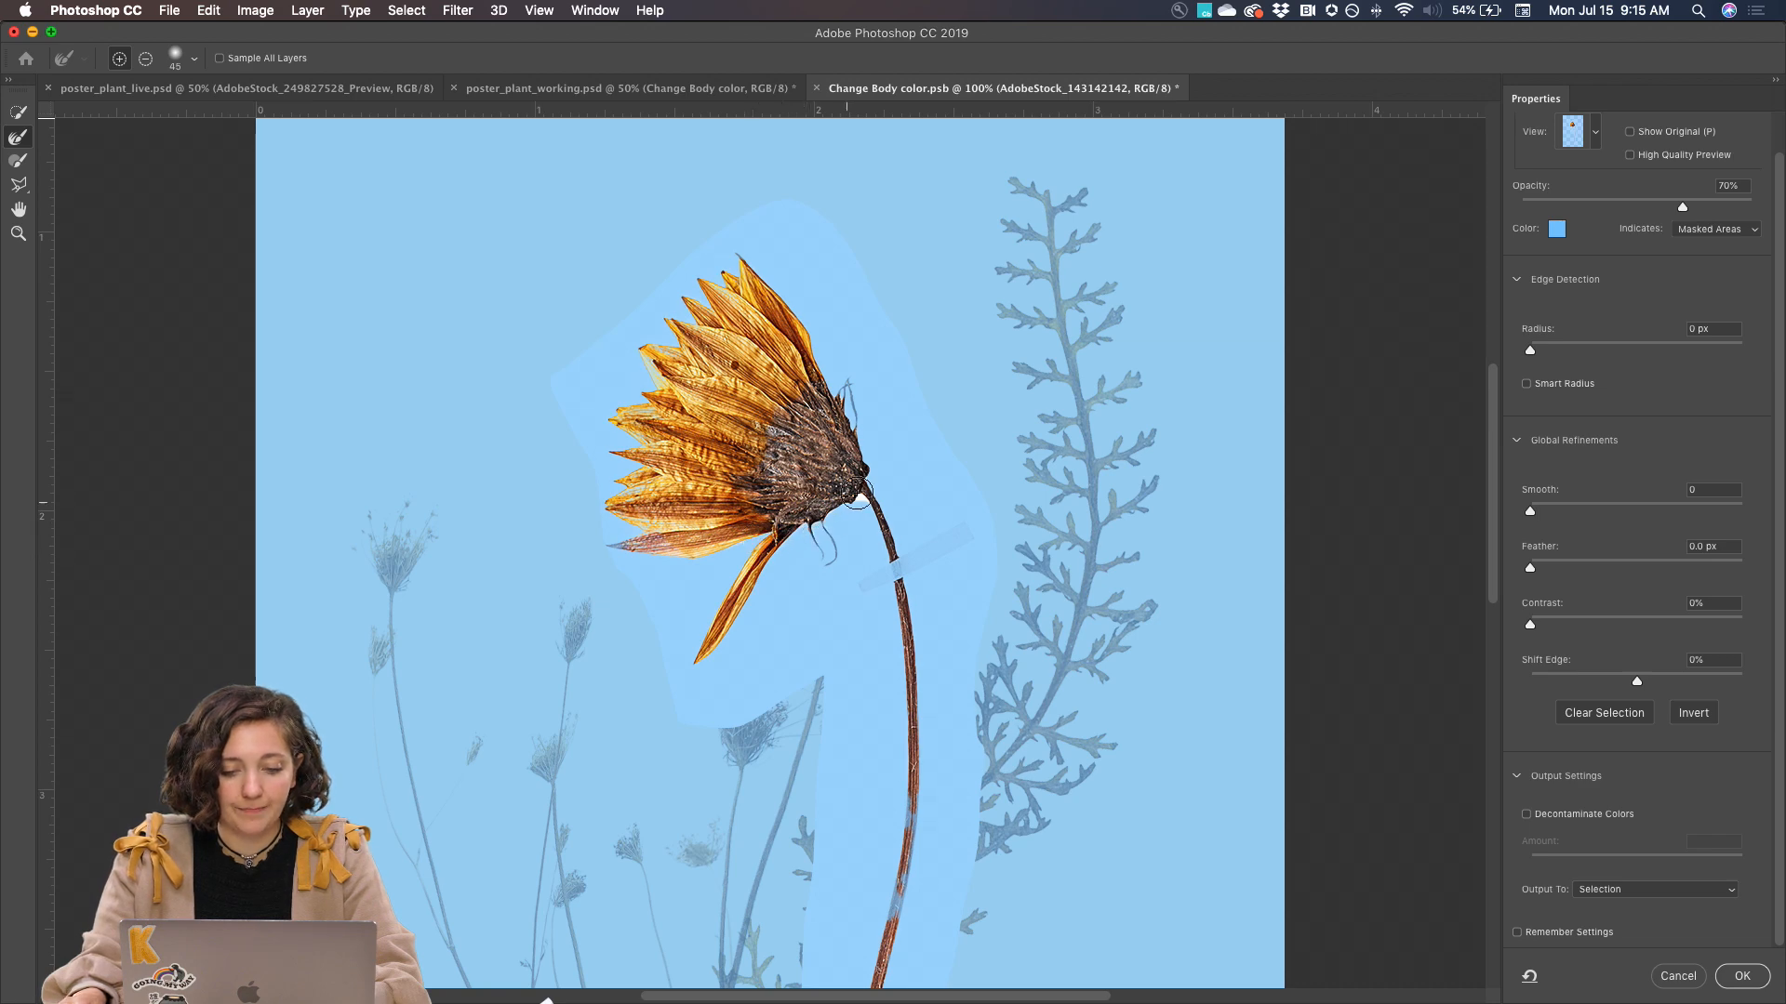
scroll(917, 610, "down", 5)
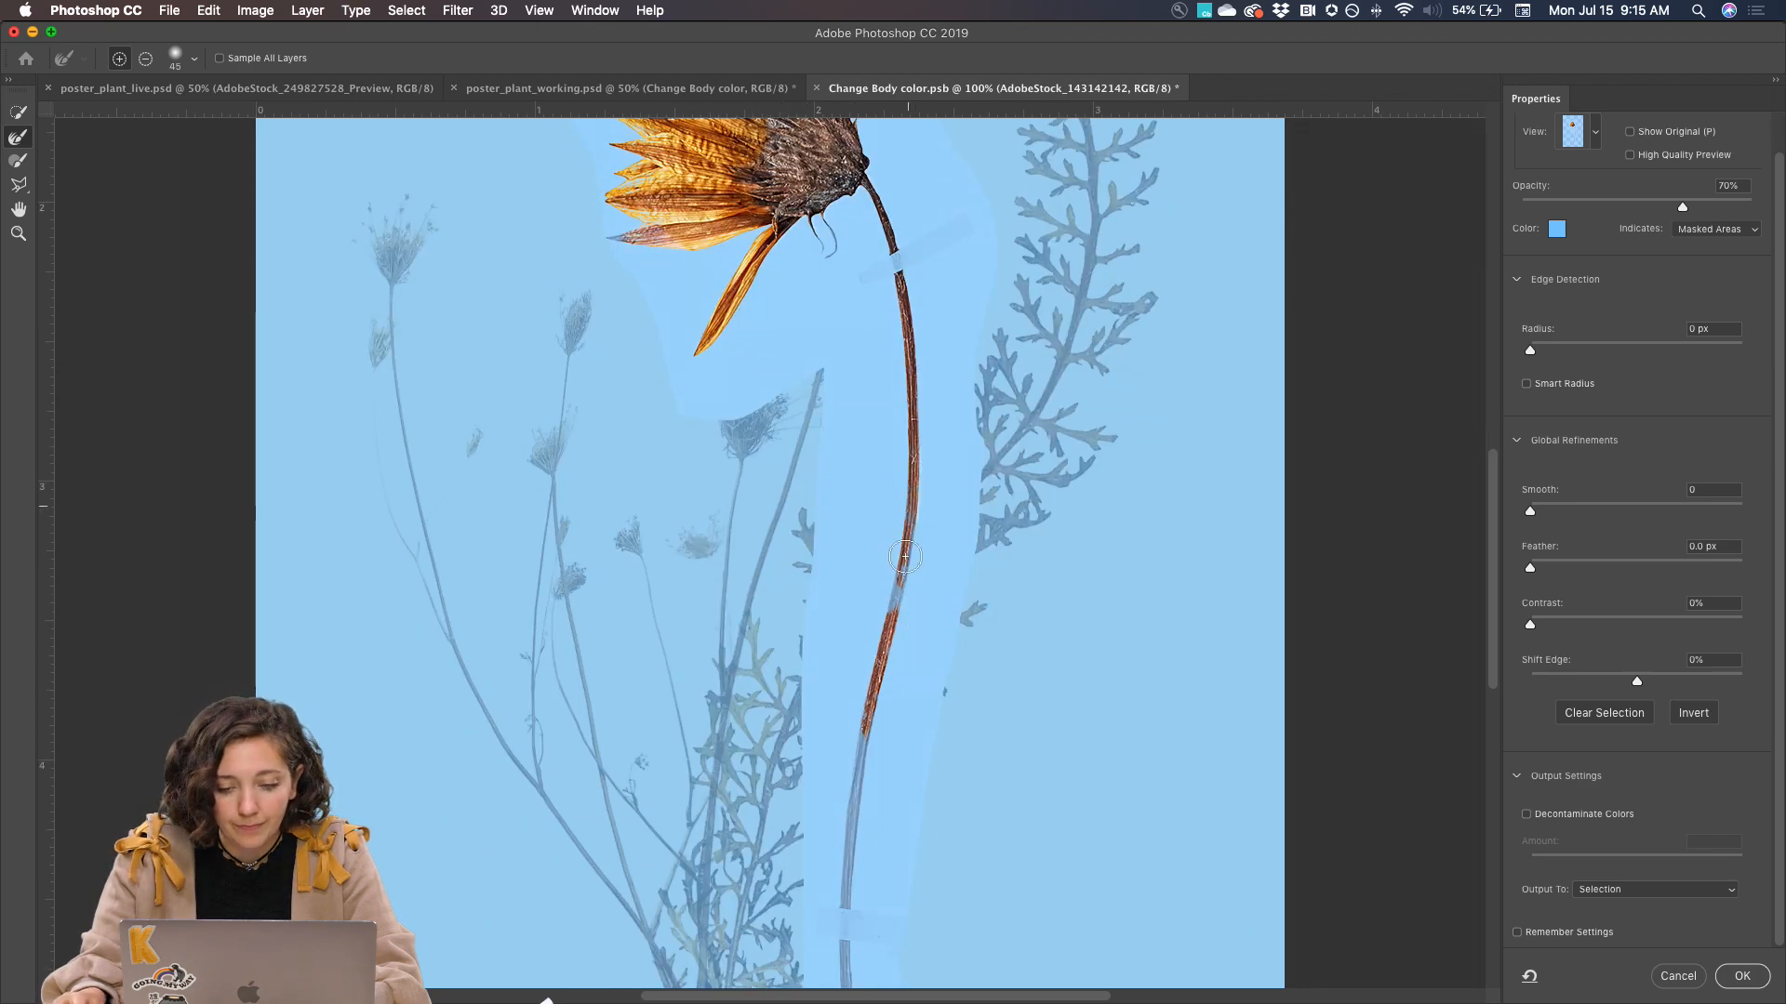
scroll(888, 632, "down", 5)
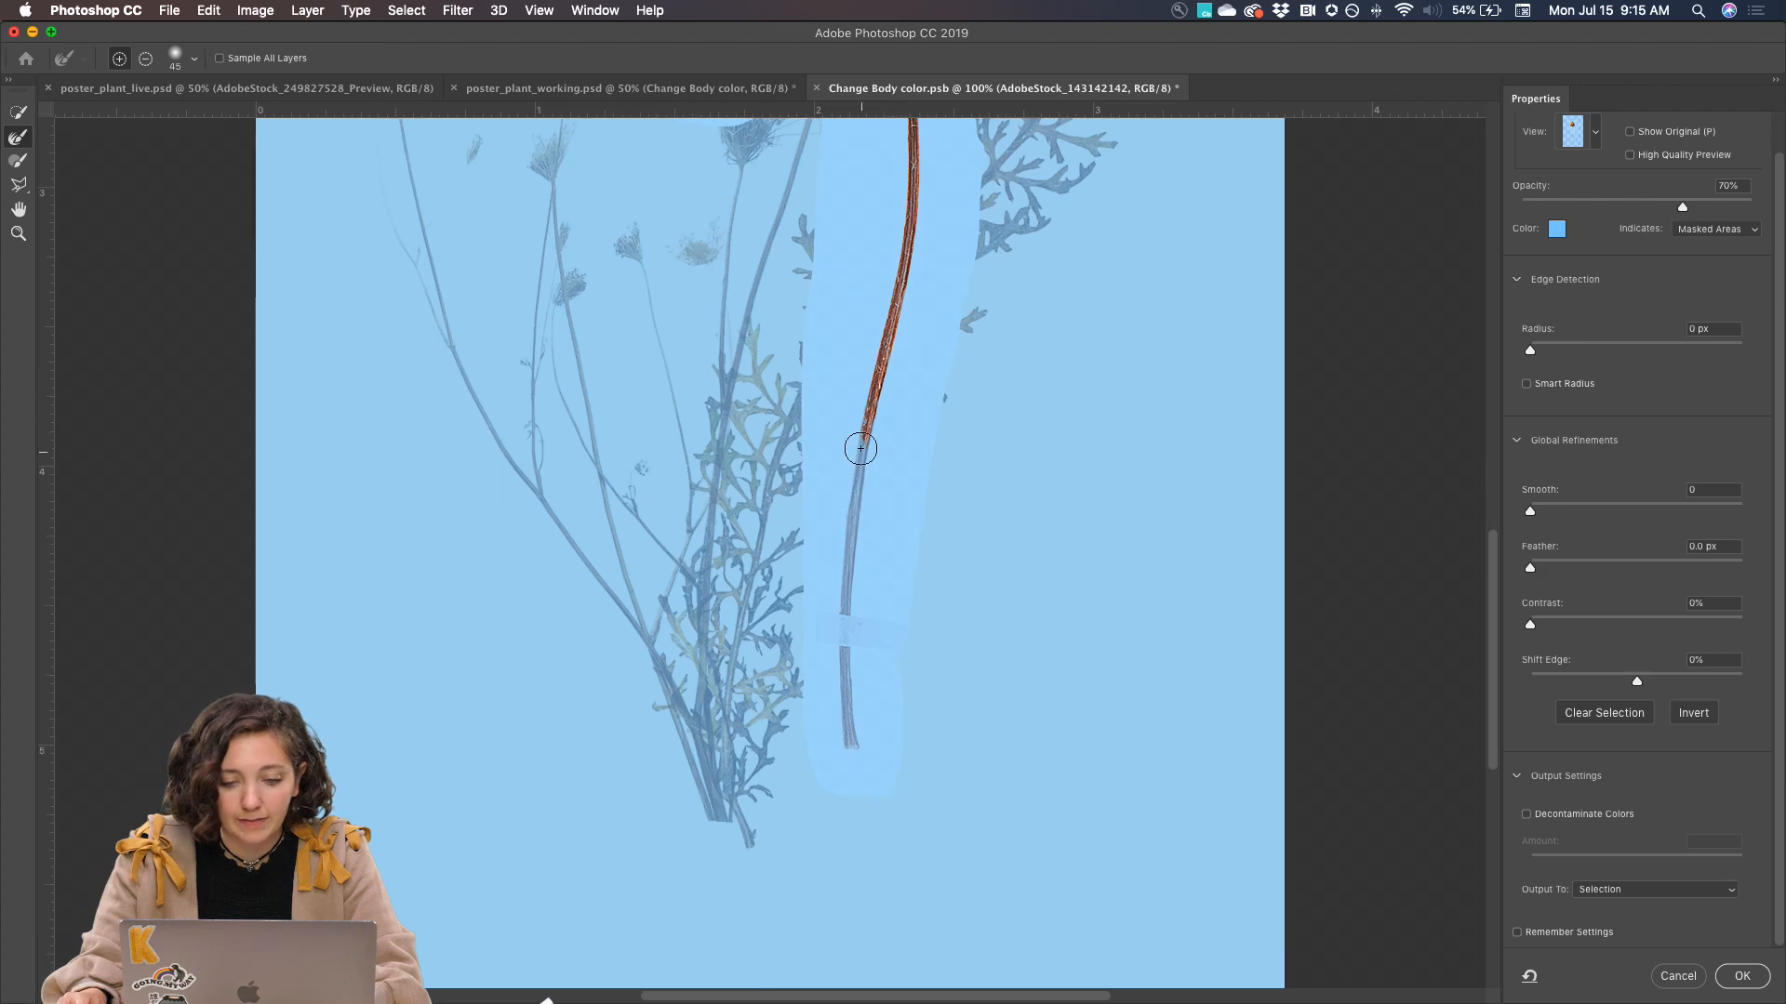
left_click_drag(860, 449, 846, 747)
scroll(944, 546, "up", 7)
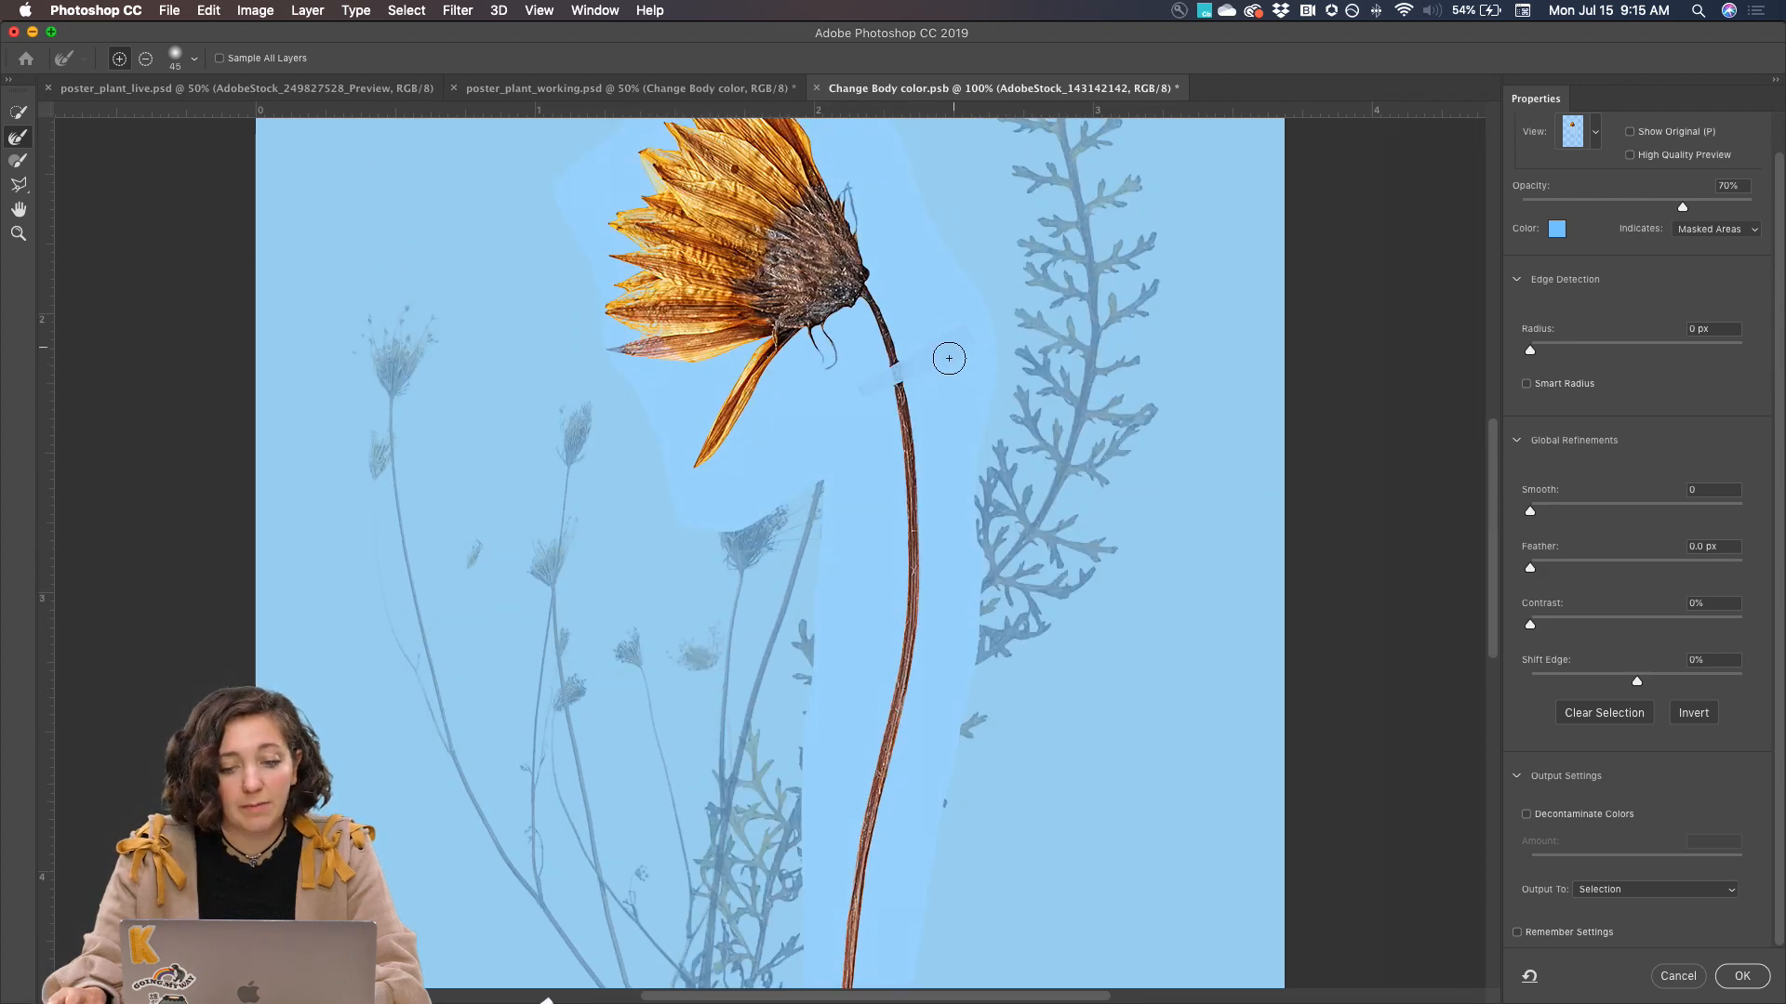
Output the refined flower selection as a Layer Mask
left_click(1586, 891)
left_click(1600, 902)
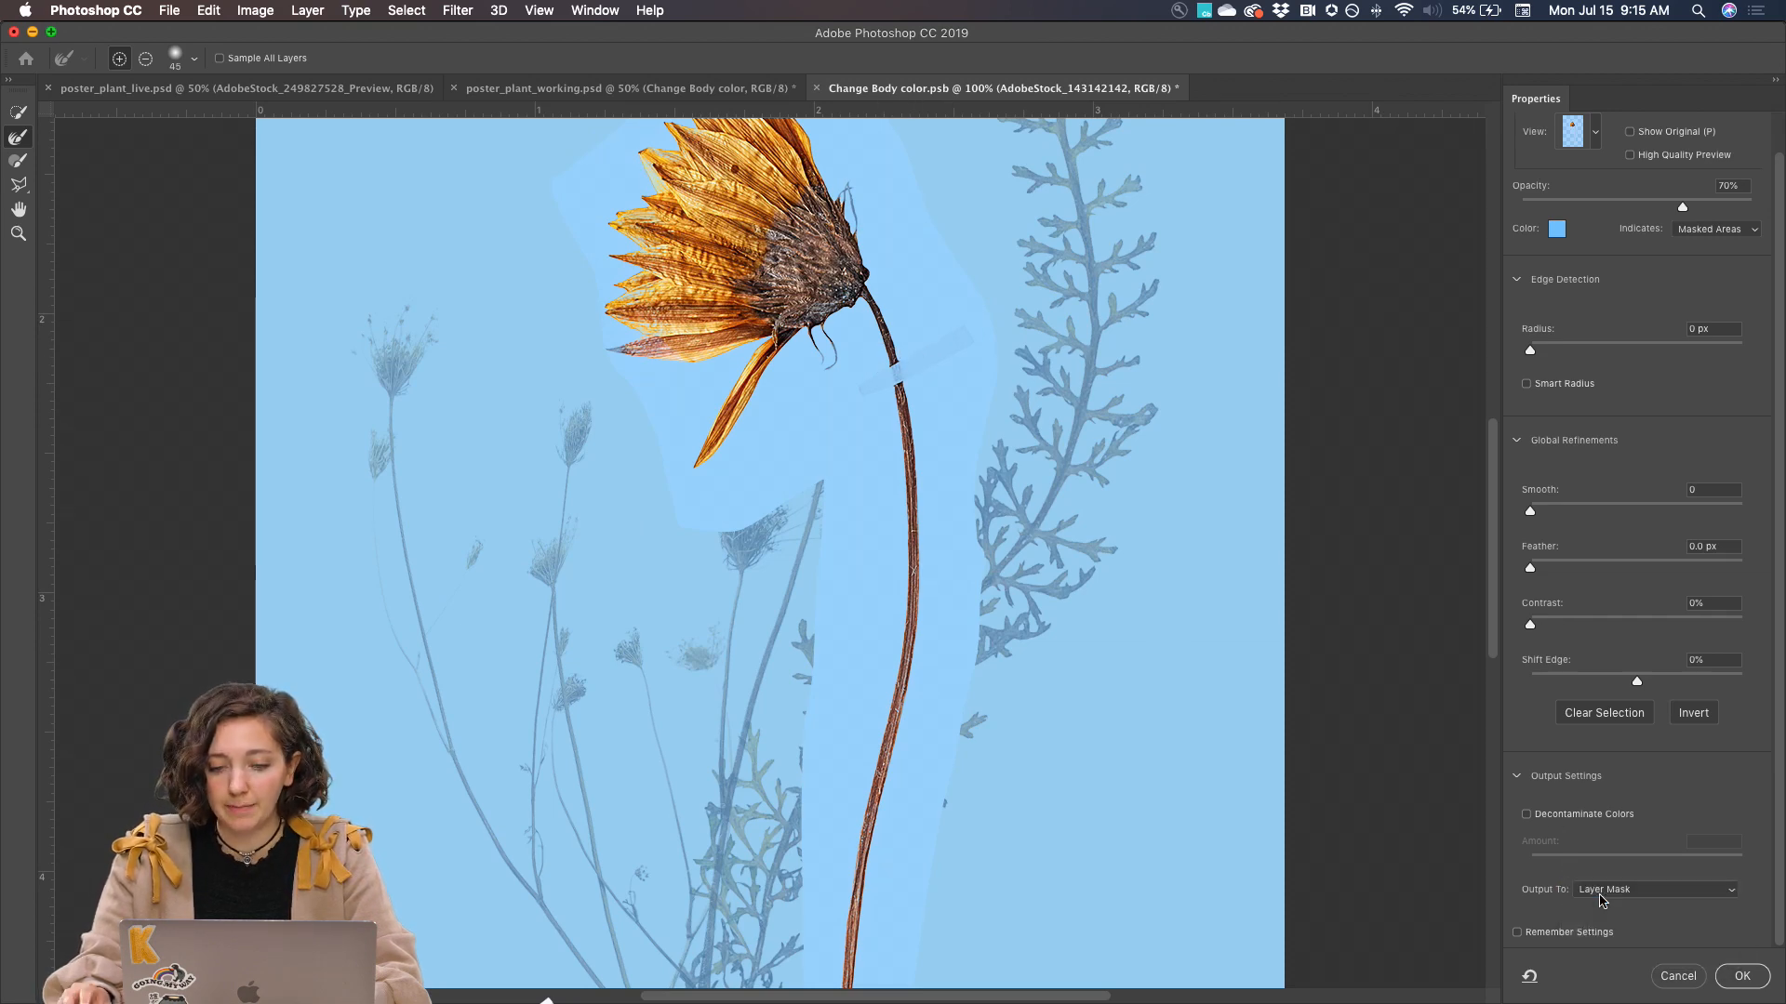
left_click(1756, 981)
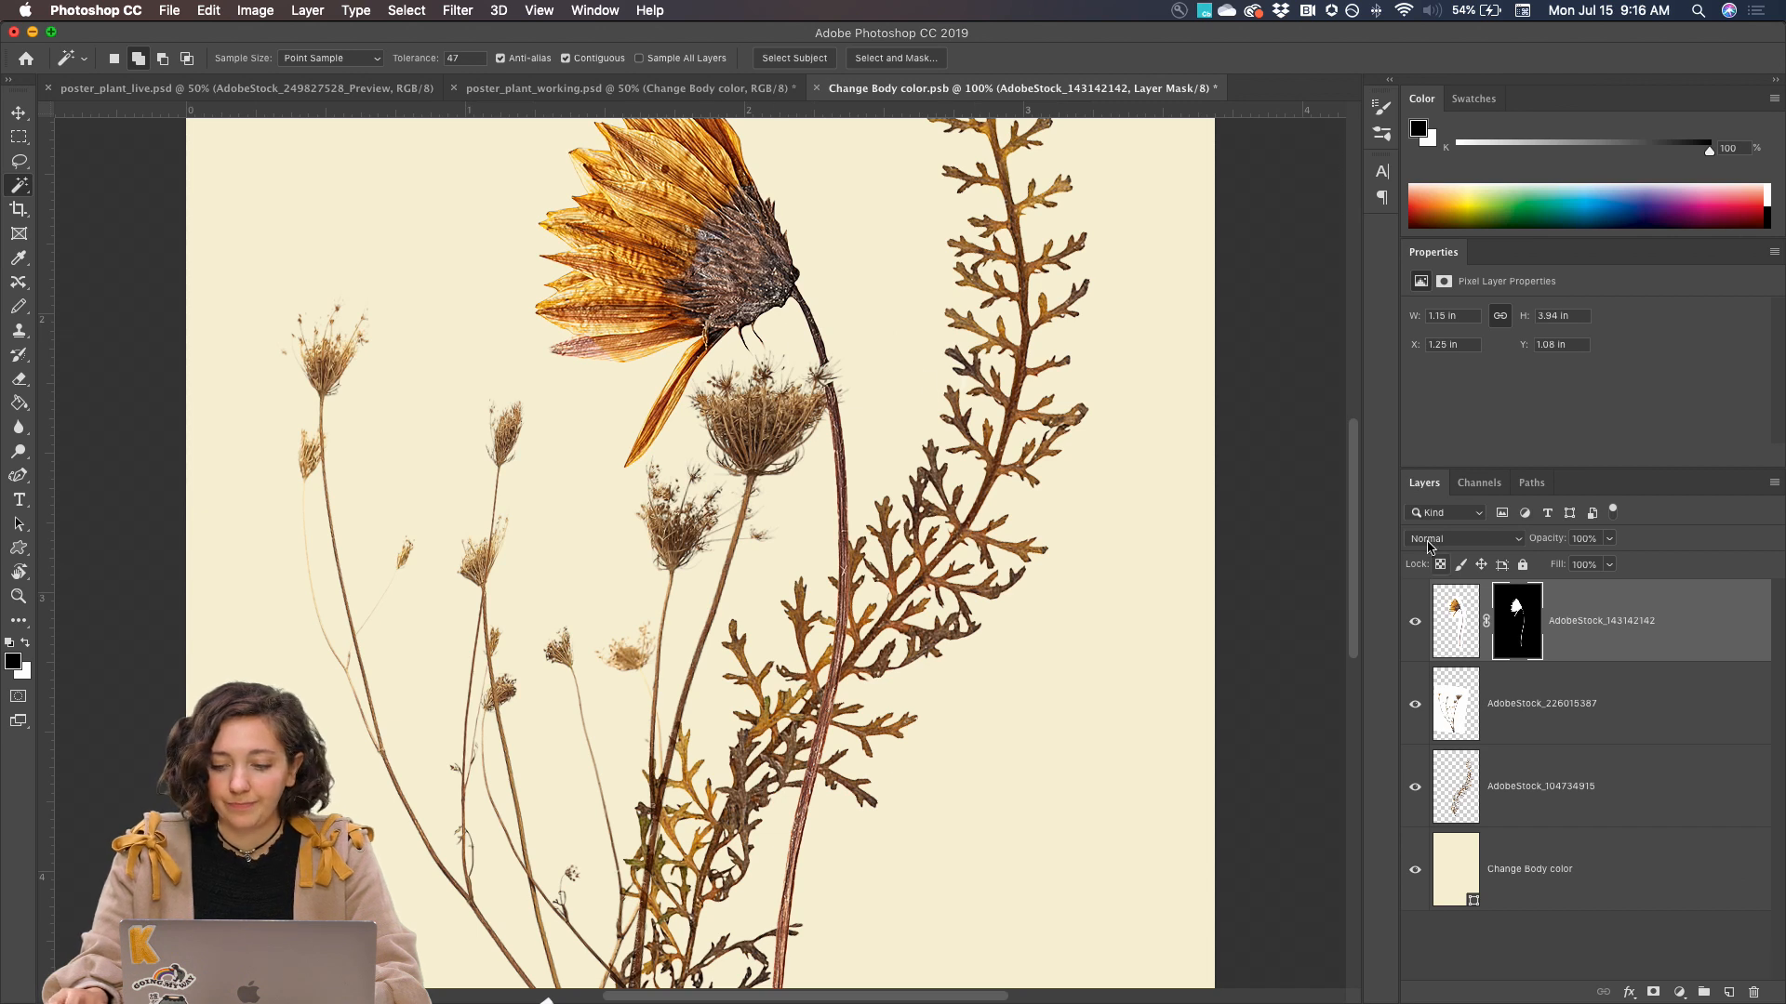
Move the masked yellow flower slightly right and up, to about X 1.42 in and Y 0.91 in, and inspect its stem gaps
left_click(1456, 620)
key("v")
left_click_drag(736, 239, 876, 309)
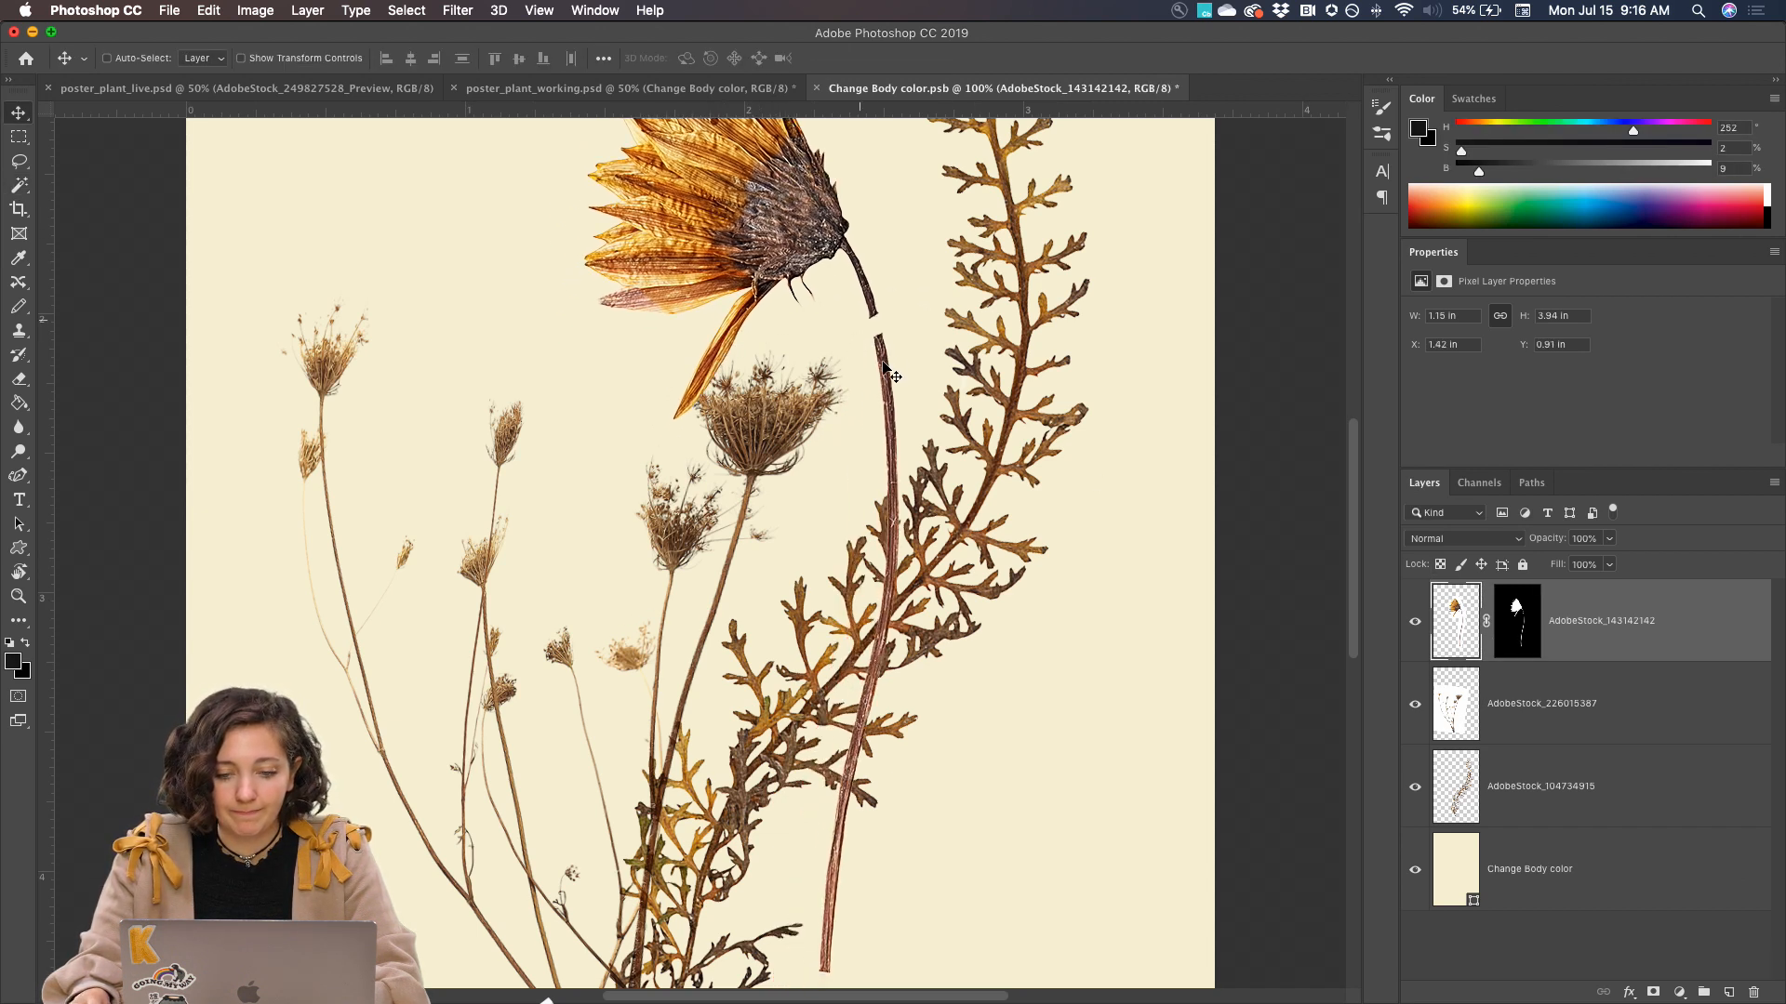
scroll(854, 367, "down", 3)
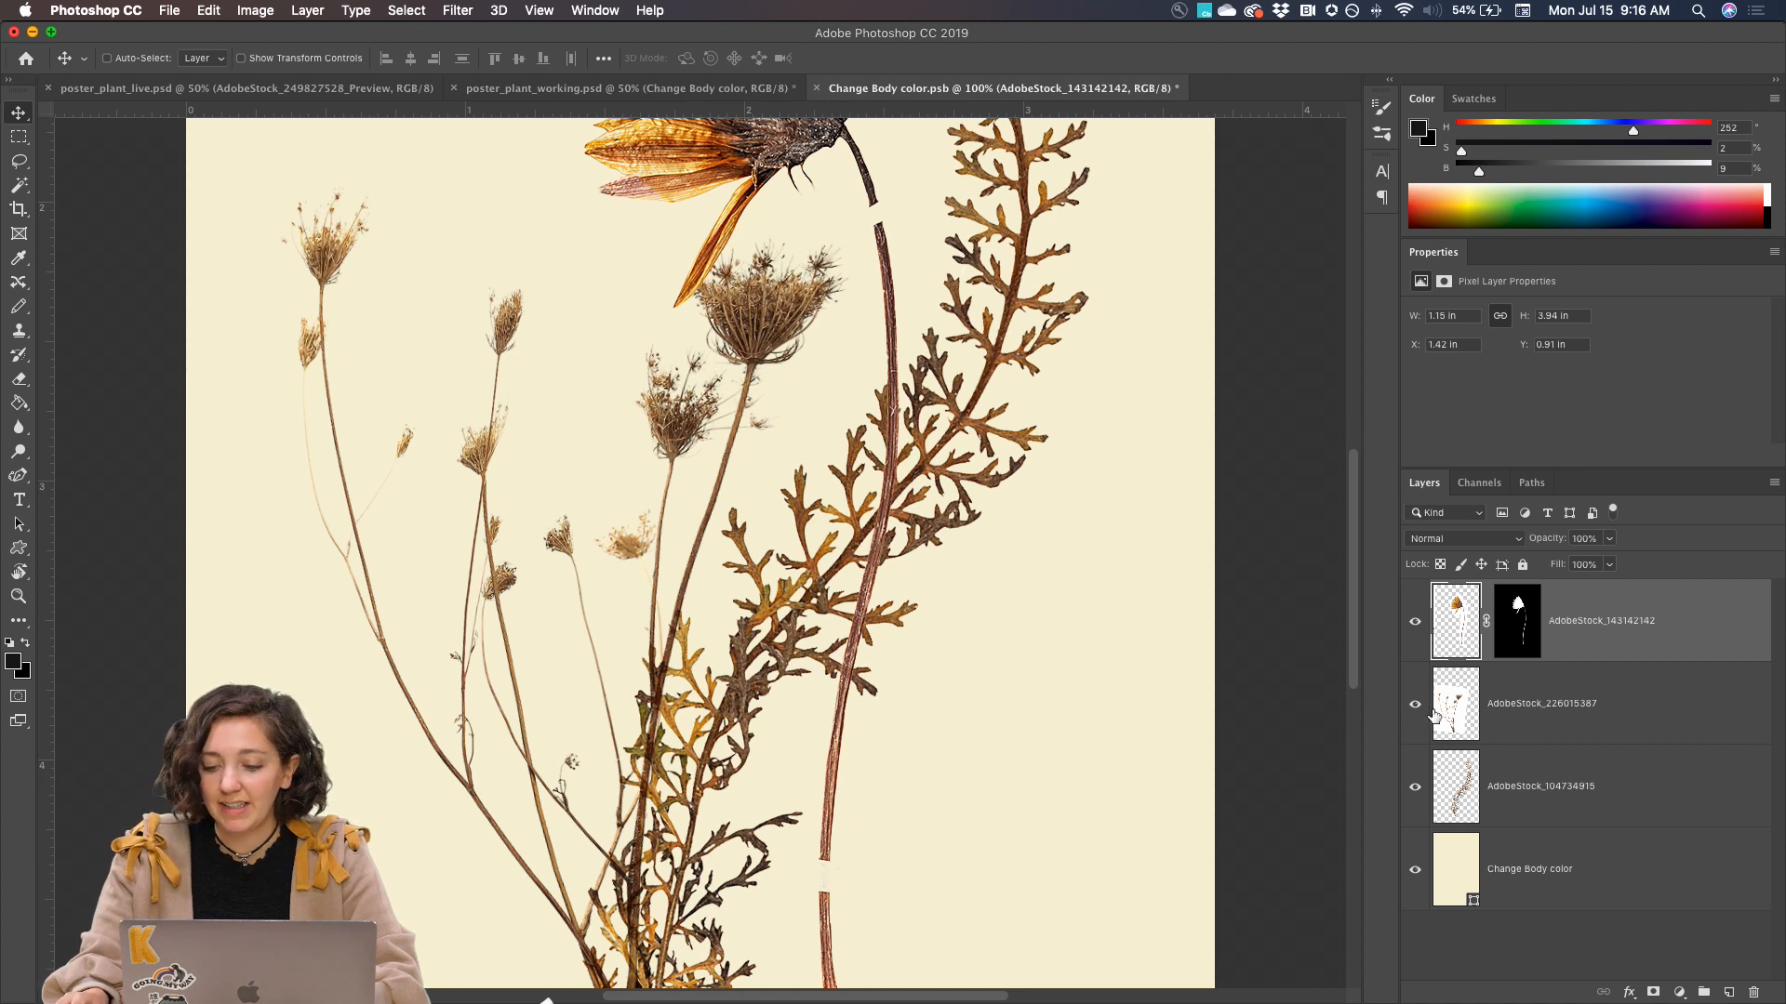
scroll(977, 391, "up", 6)
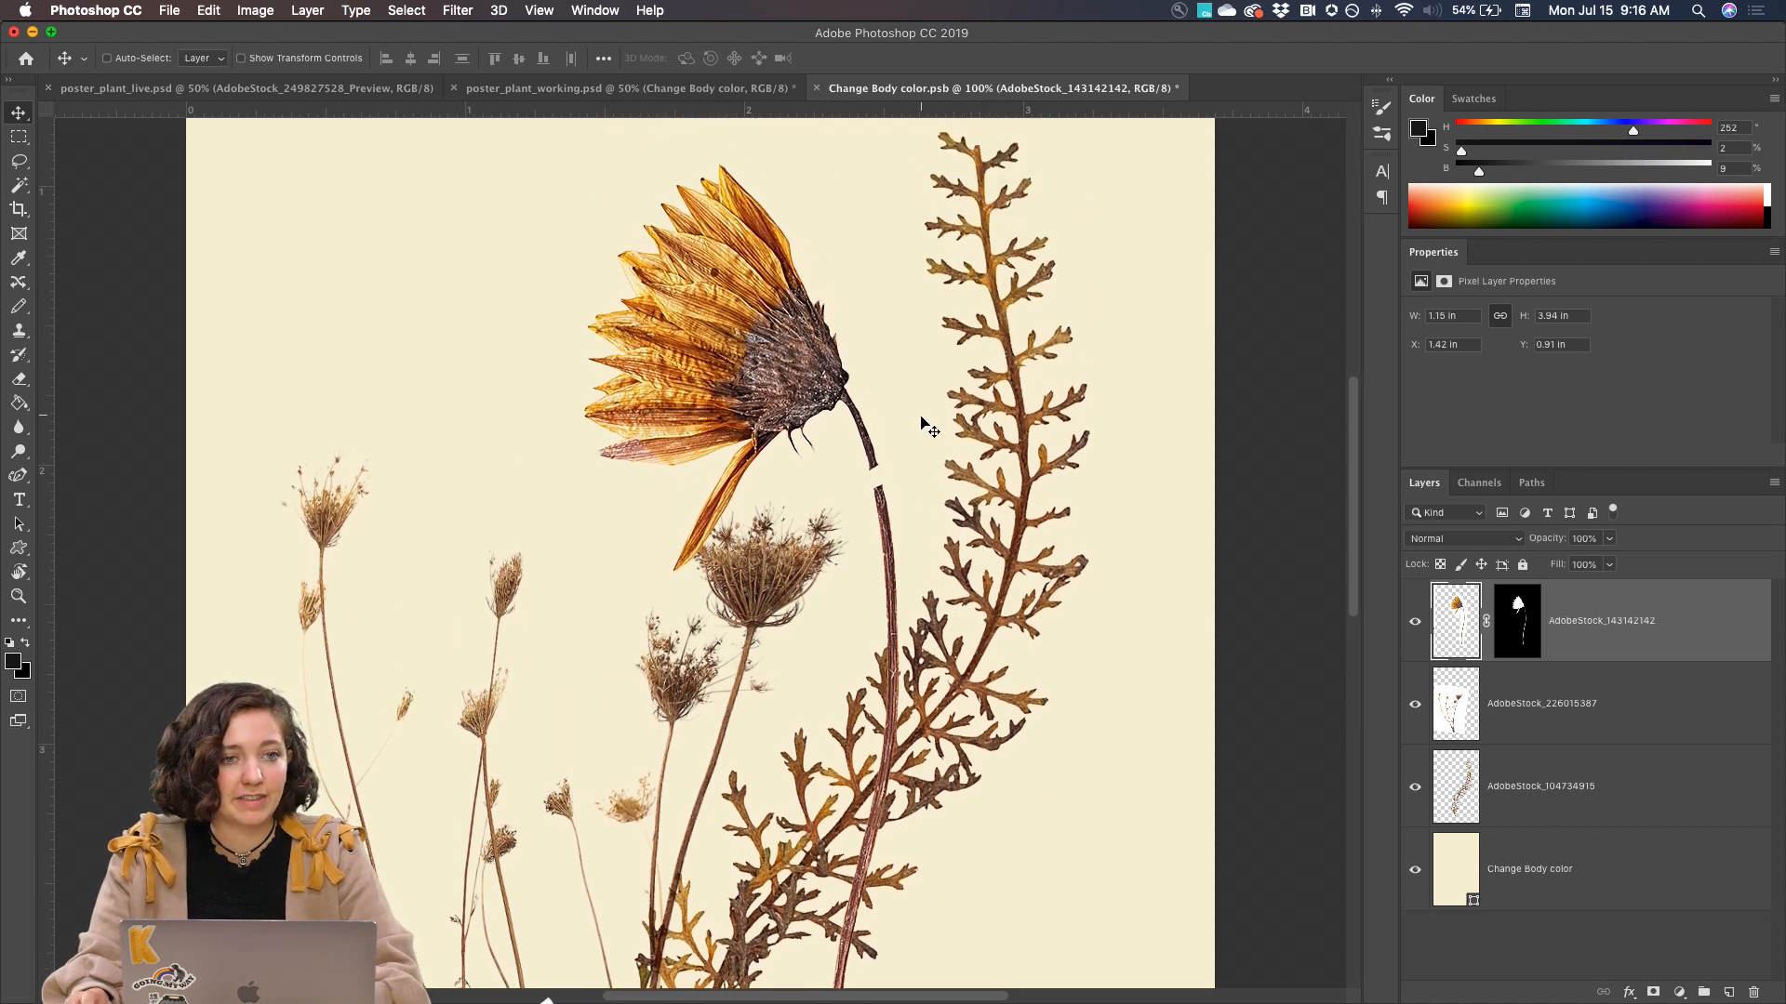
Apply the layer mask on the AdobeStock_143142142 layer permanently
right_click(1518, 640)
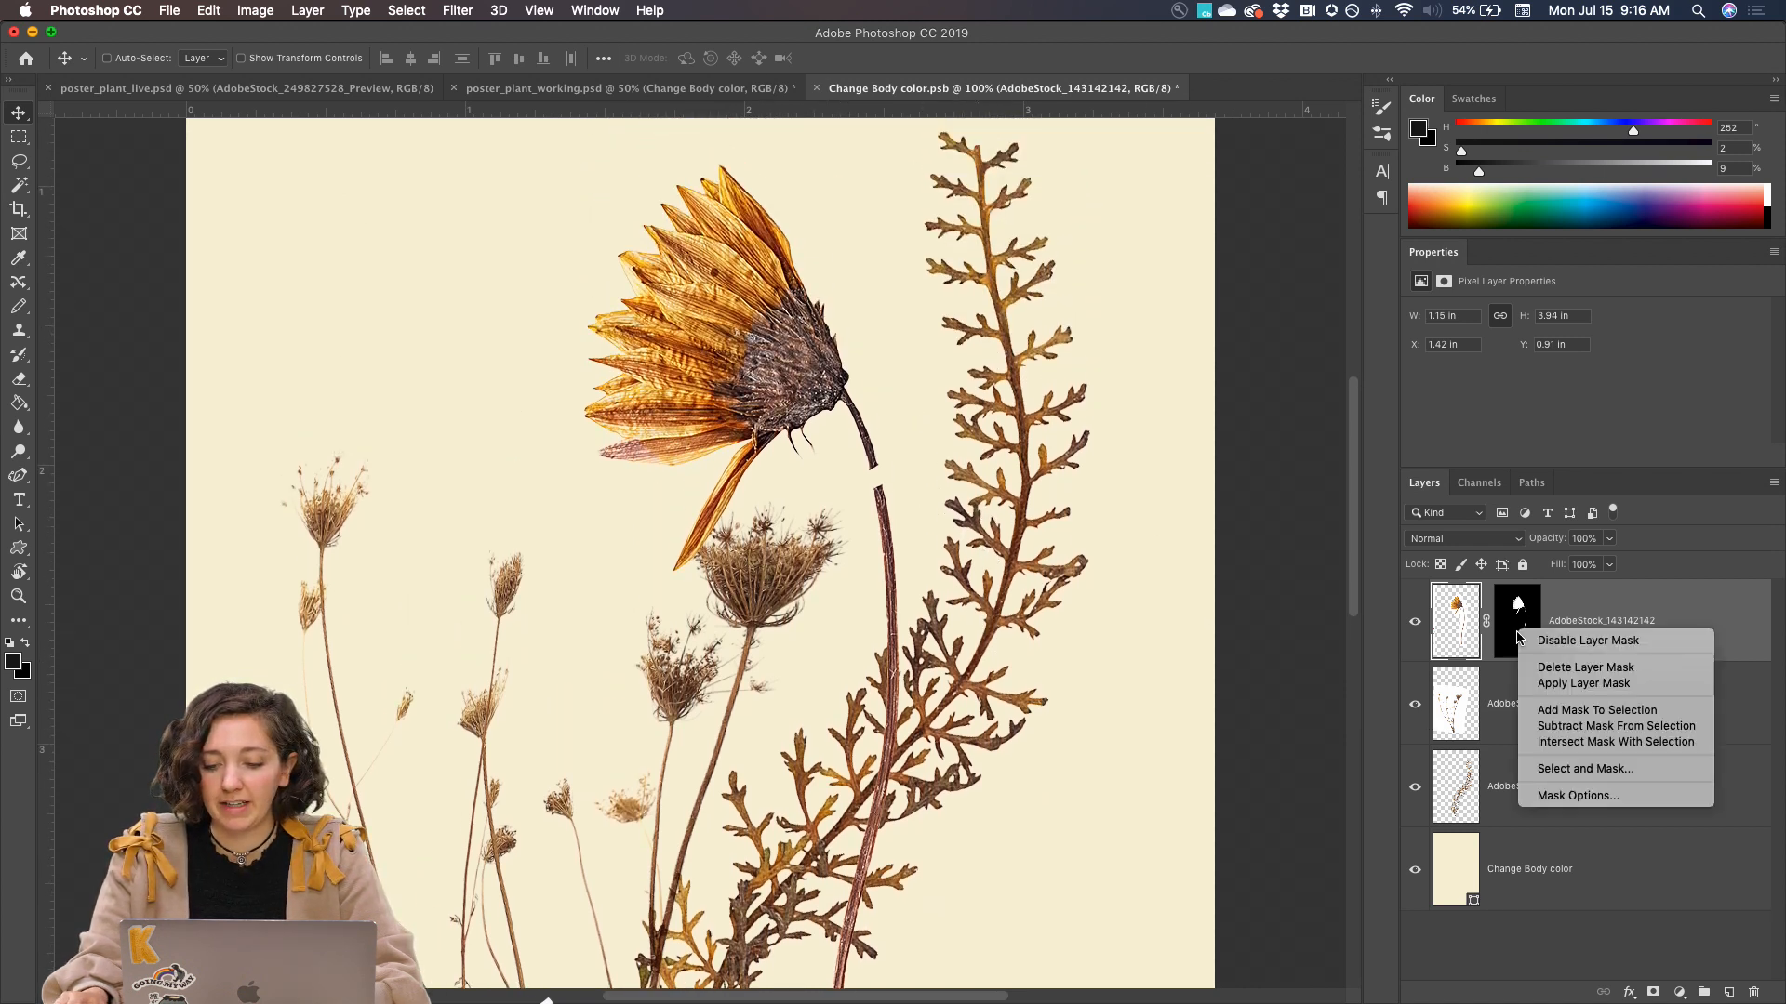
left_click(1560, 685)
left_click(1415, 628)
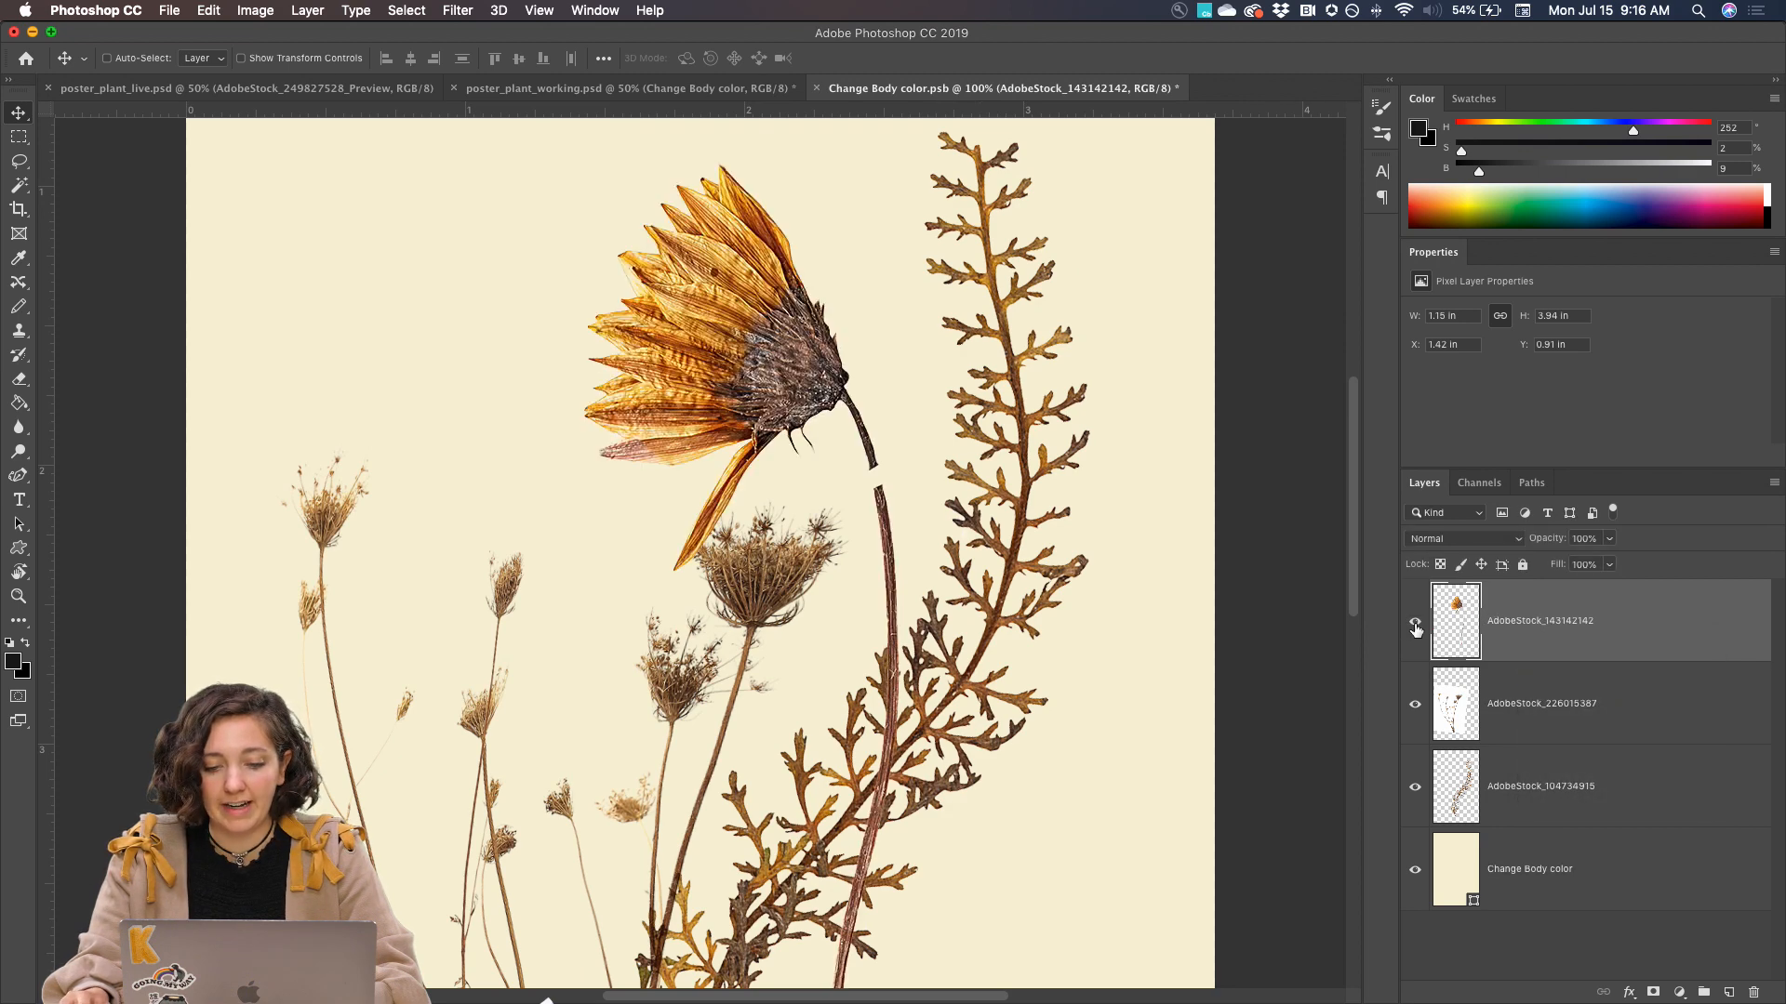
Fill the stem gap just below the flower head with the Clone Stamp, sampling stem texture from the Current Layer
key("super+equal")
key("super+equal")
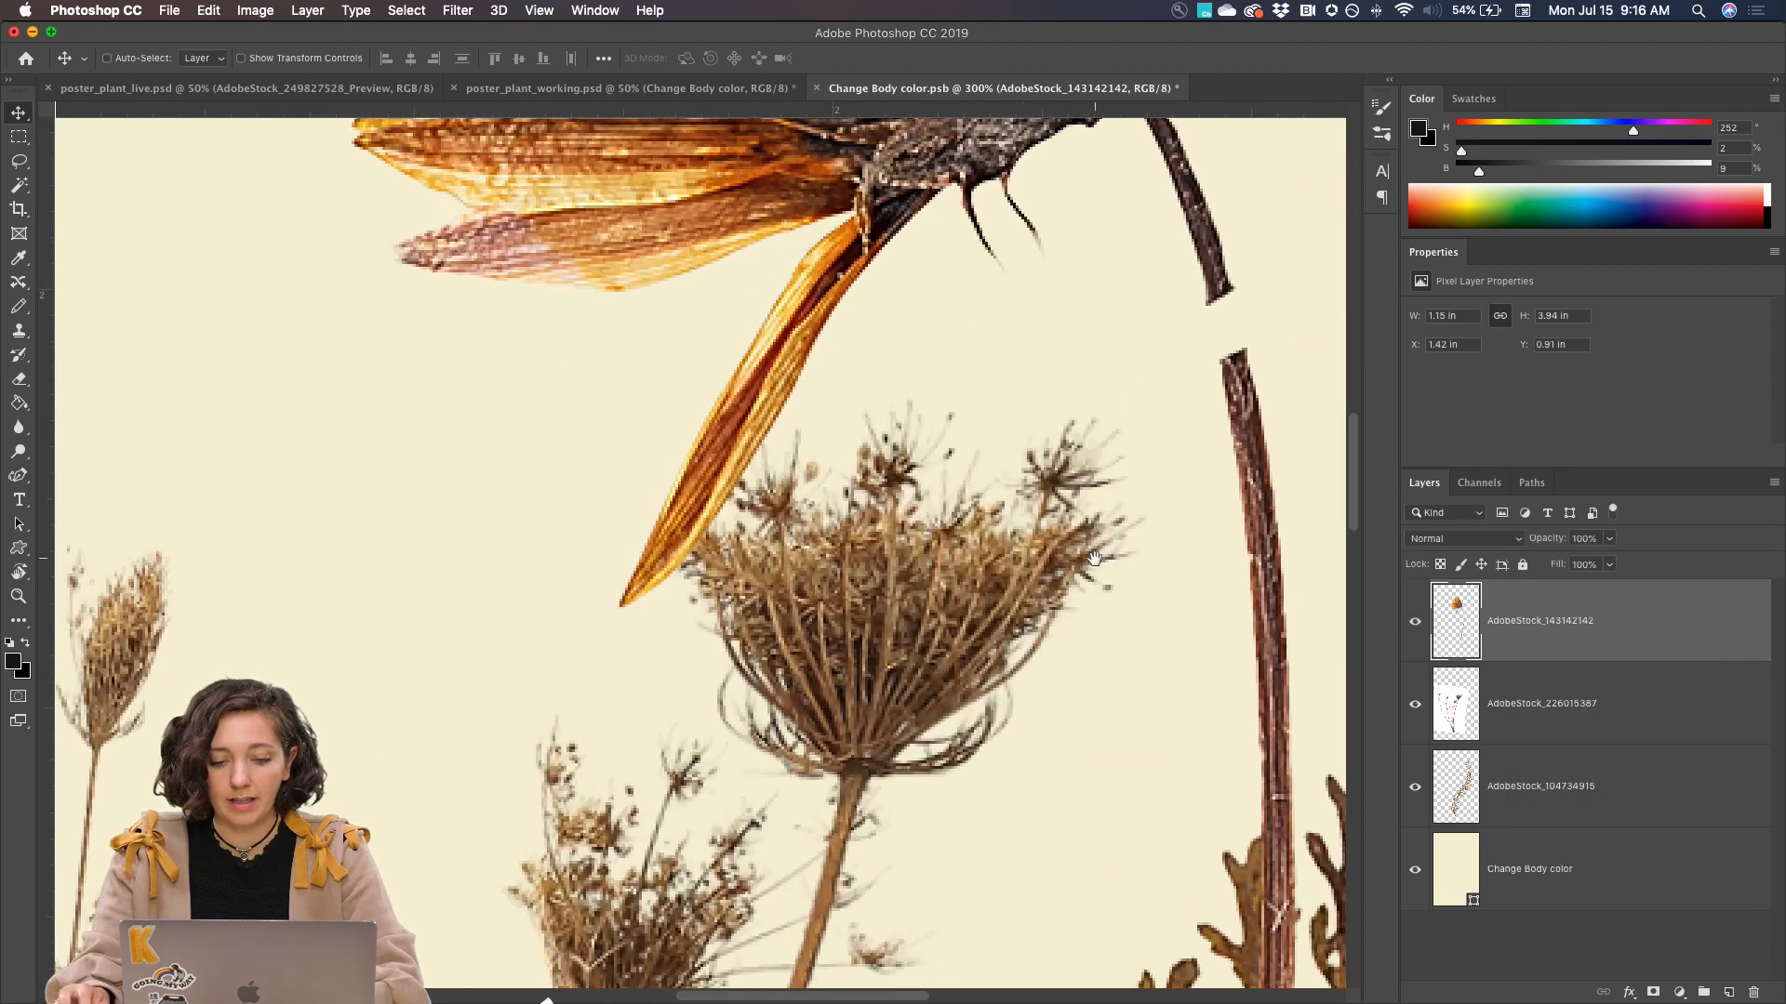
left_click_drag(1093, 558, 721, 716)
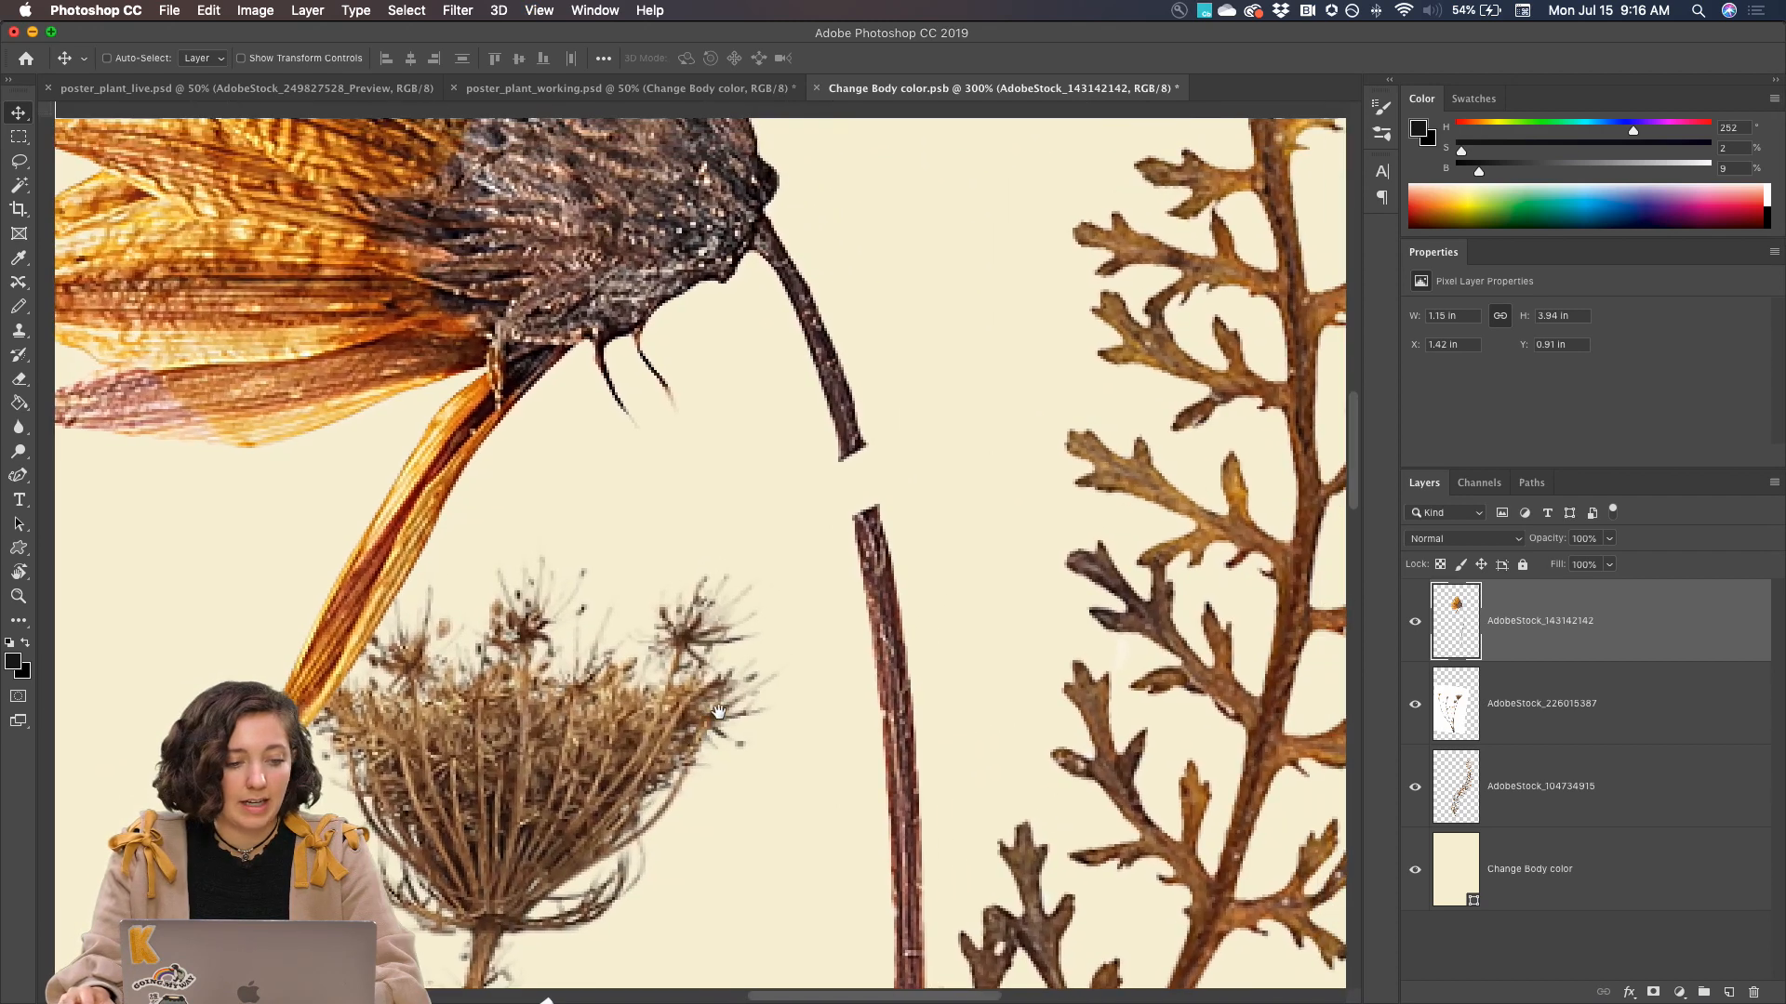
left_click(19, 331)
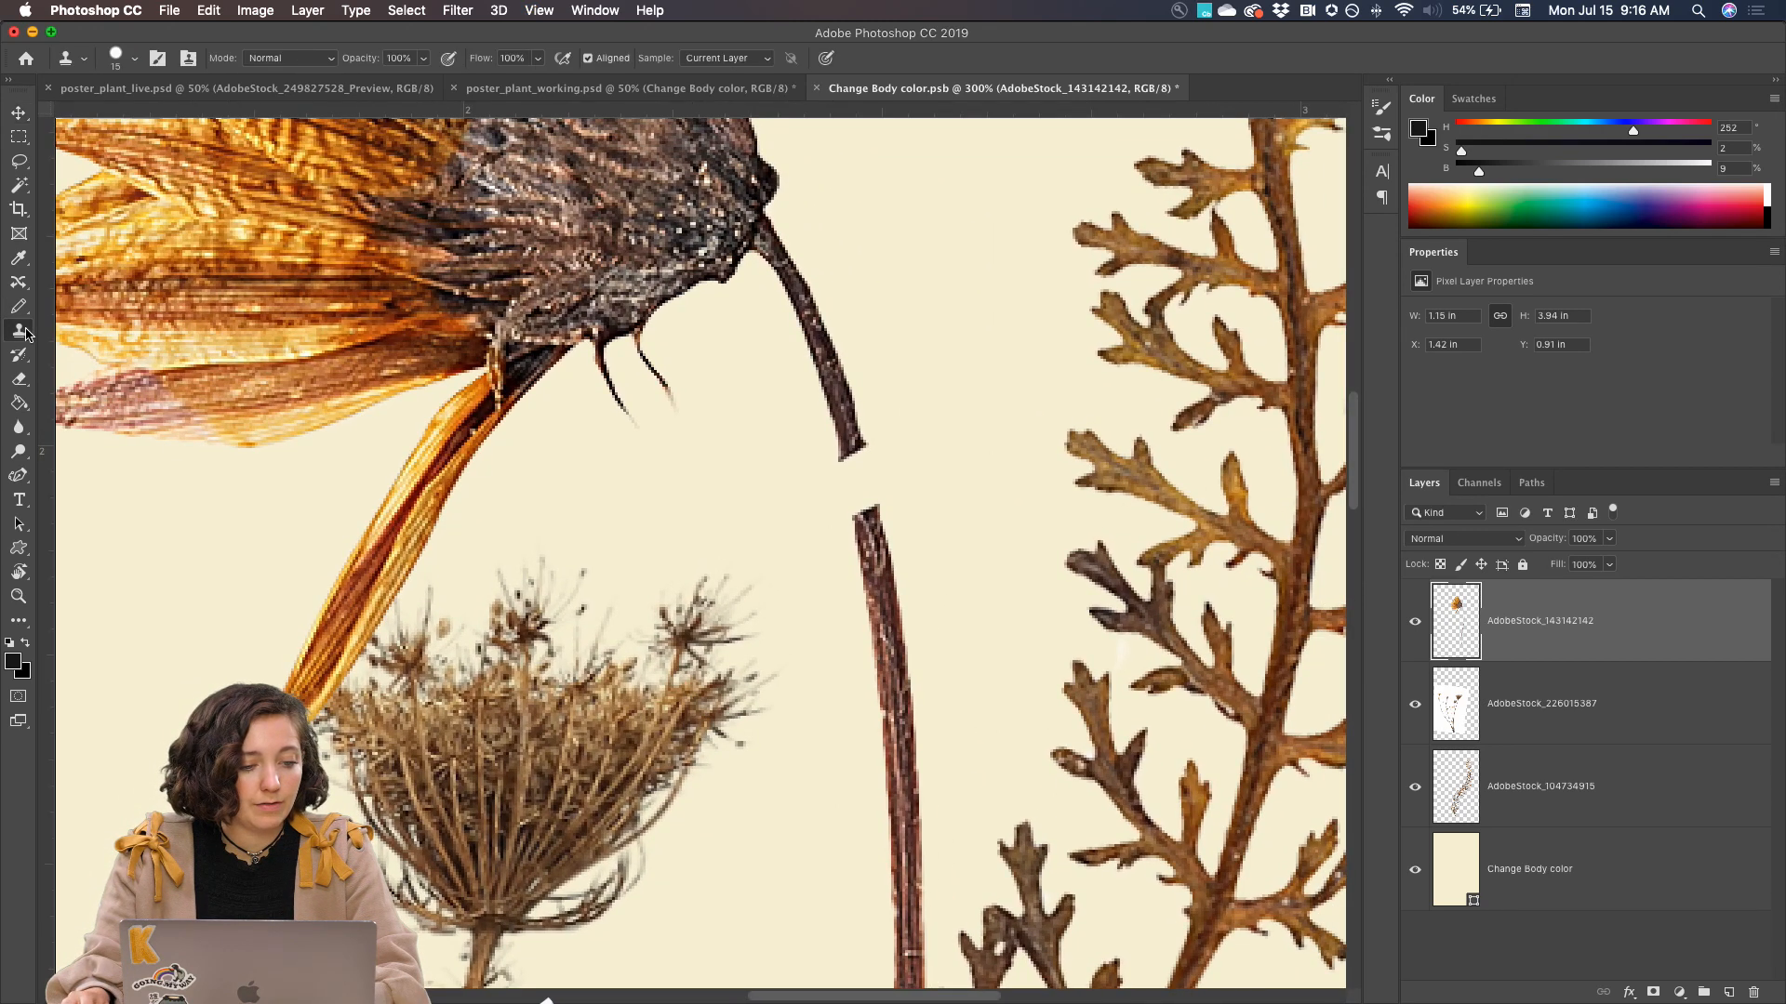
right_click(23, 335)
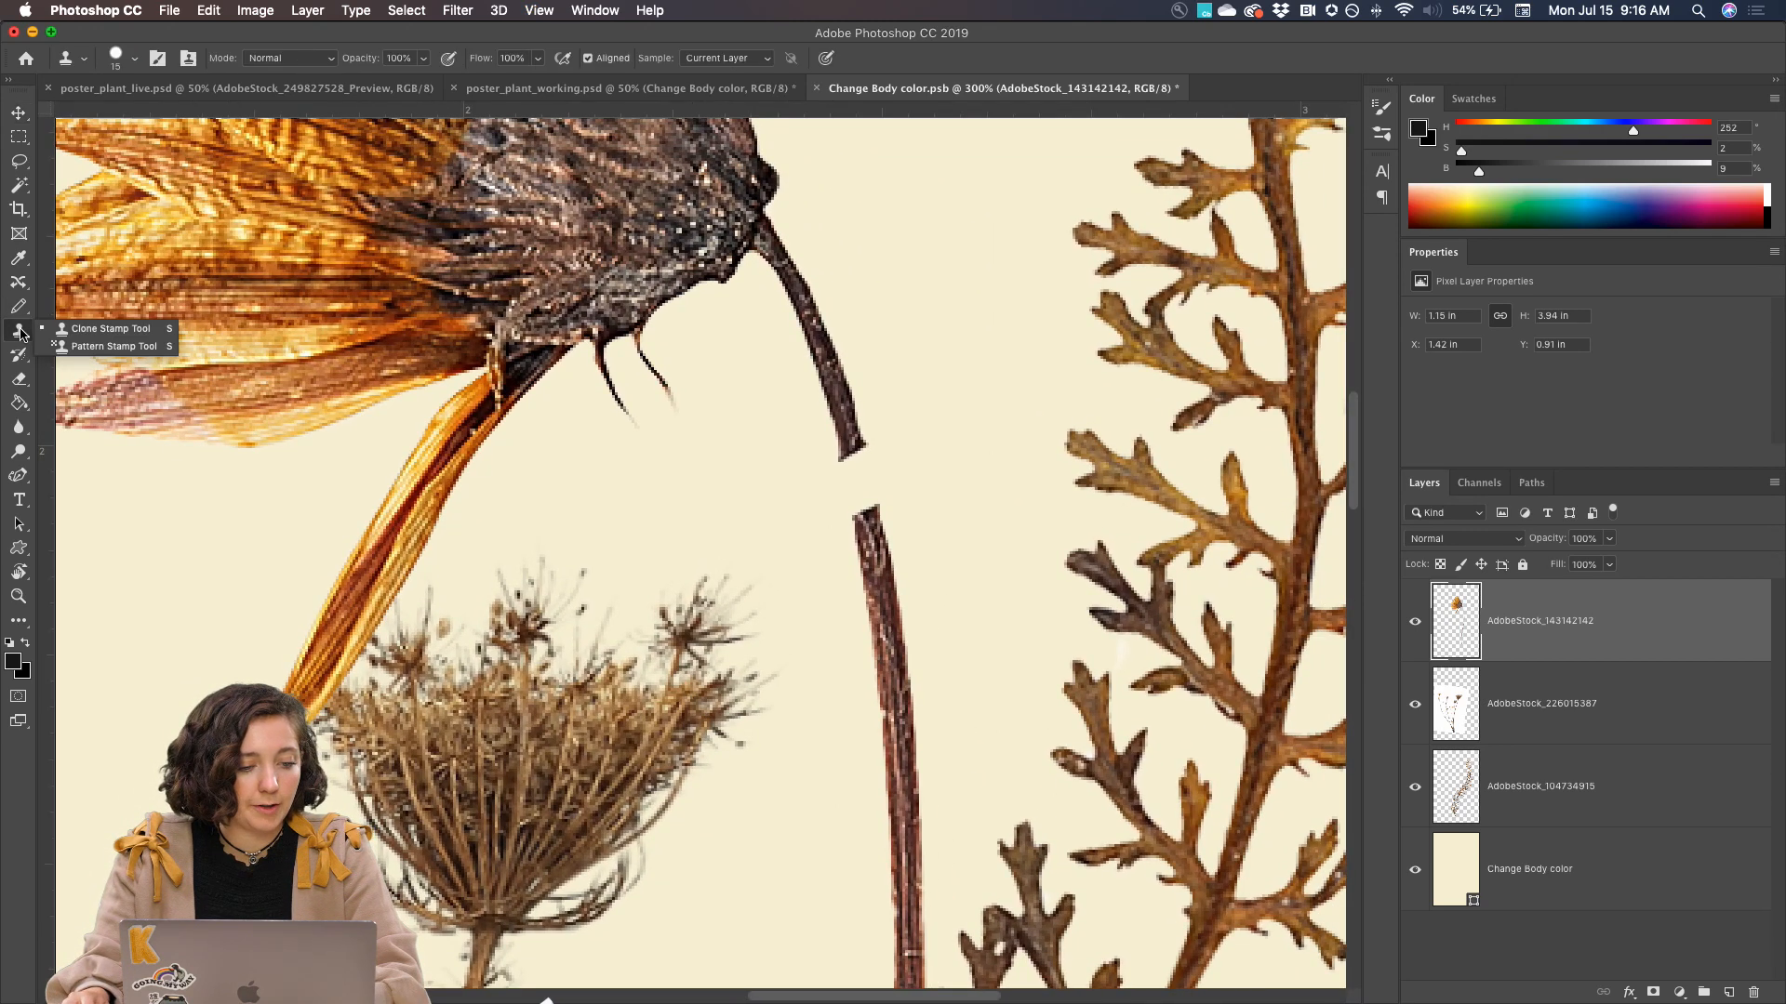
left_click(102, 329)
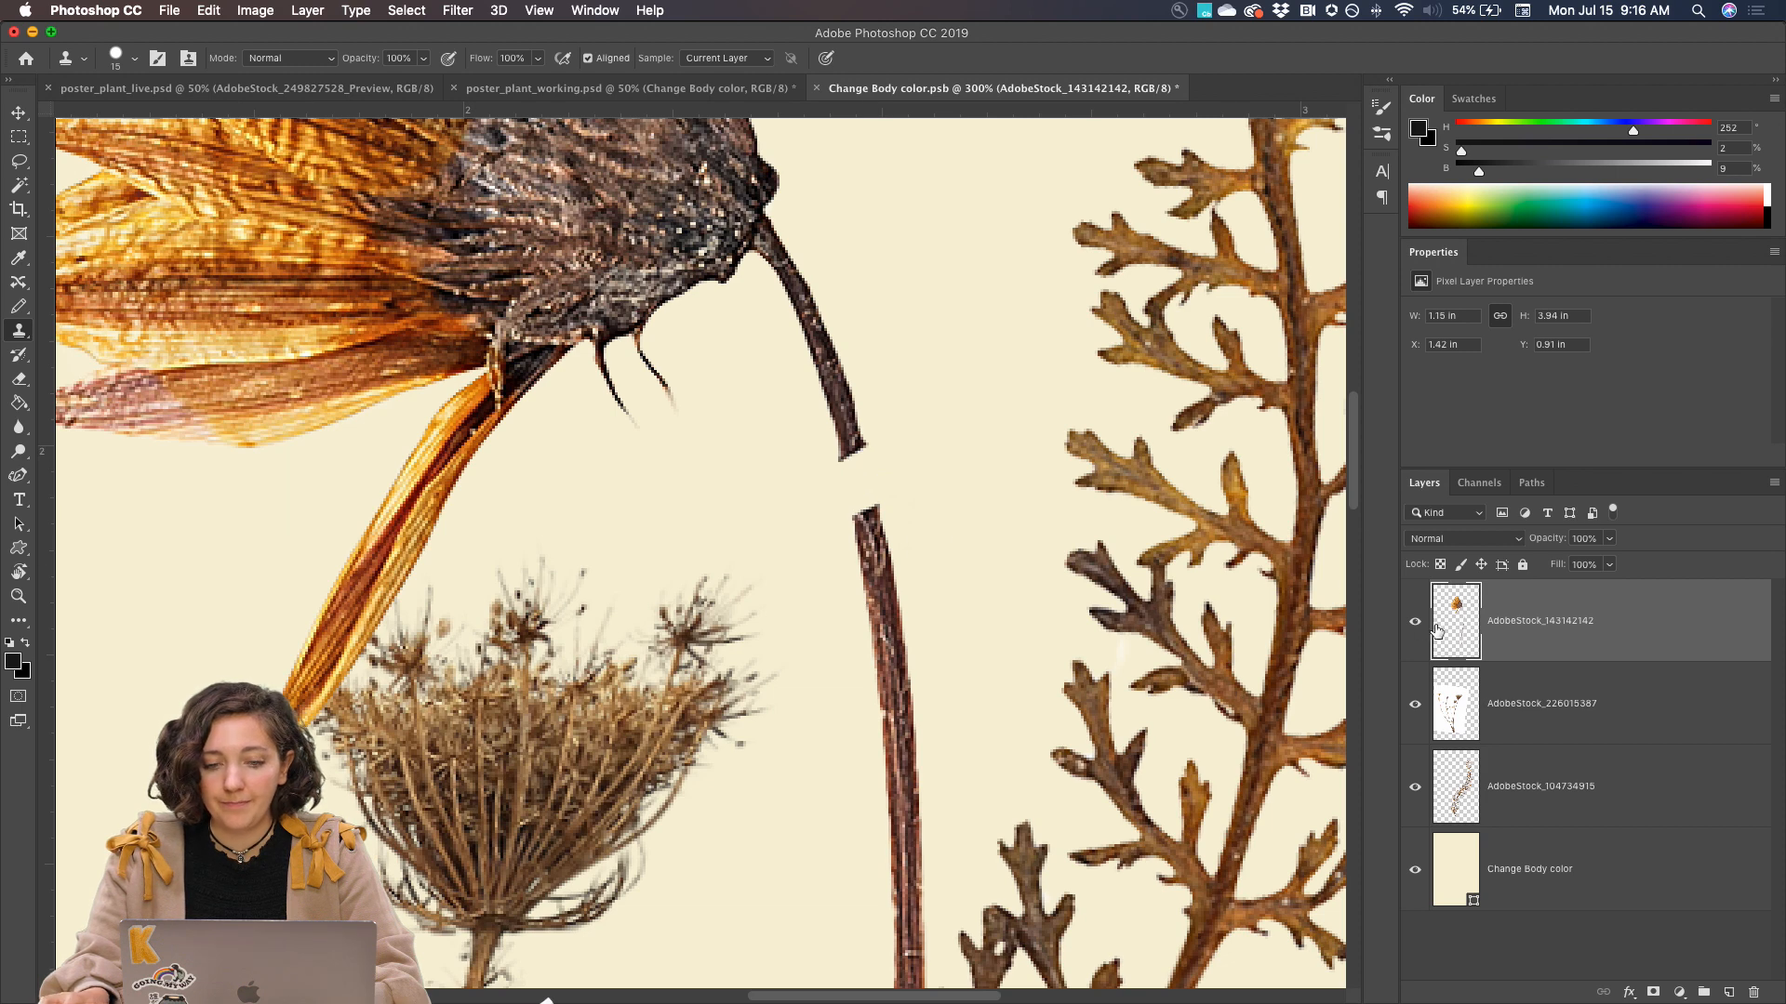
left_click(699, 60)
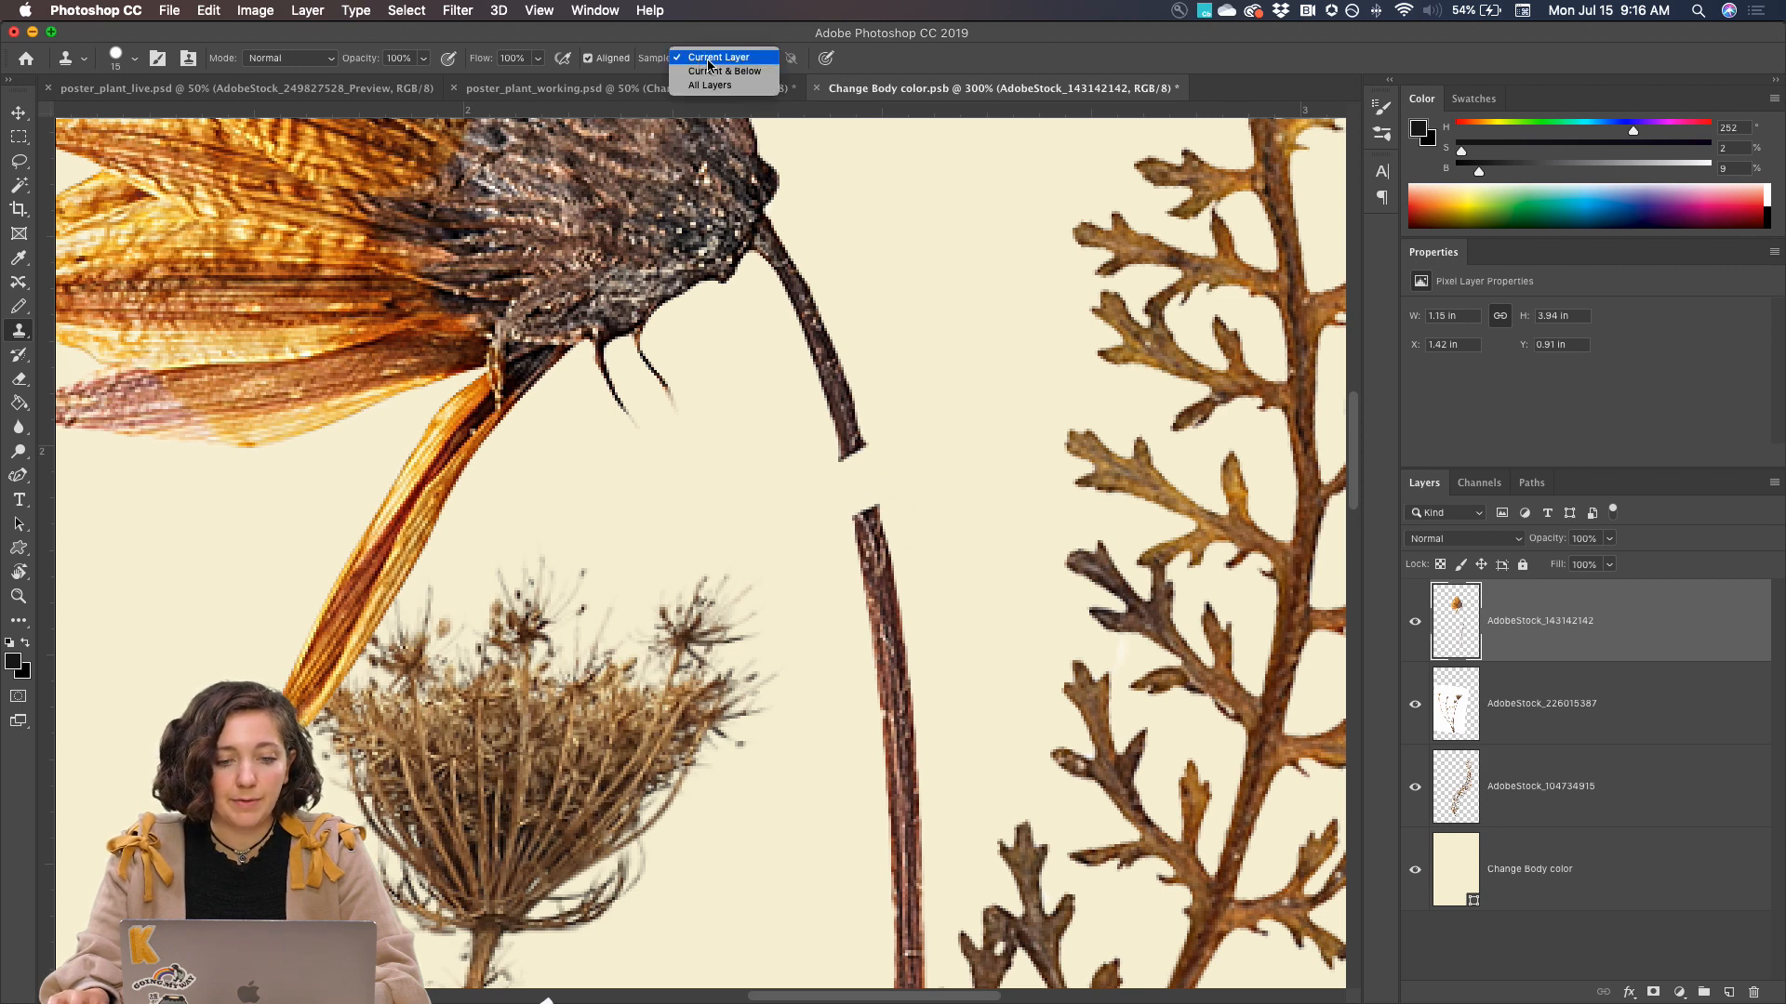
left_click(709, 60)
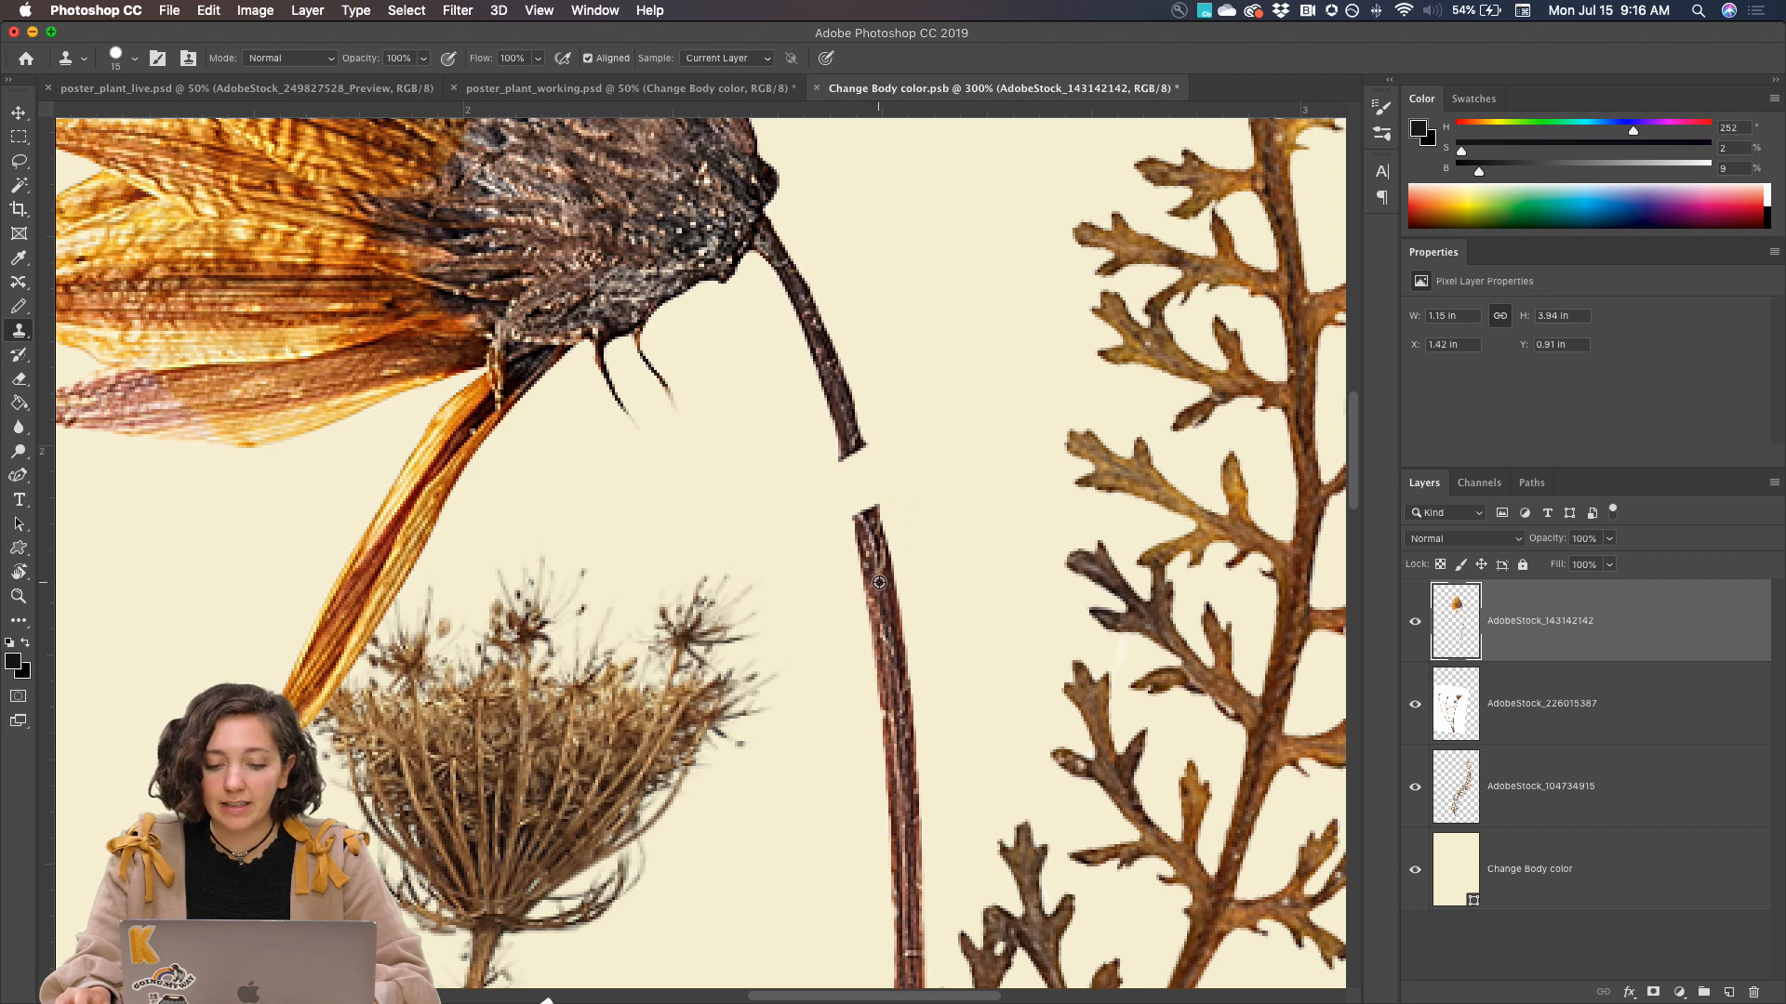
left_click_drag(879, 582, 854, 449)
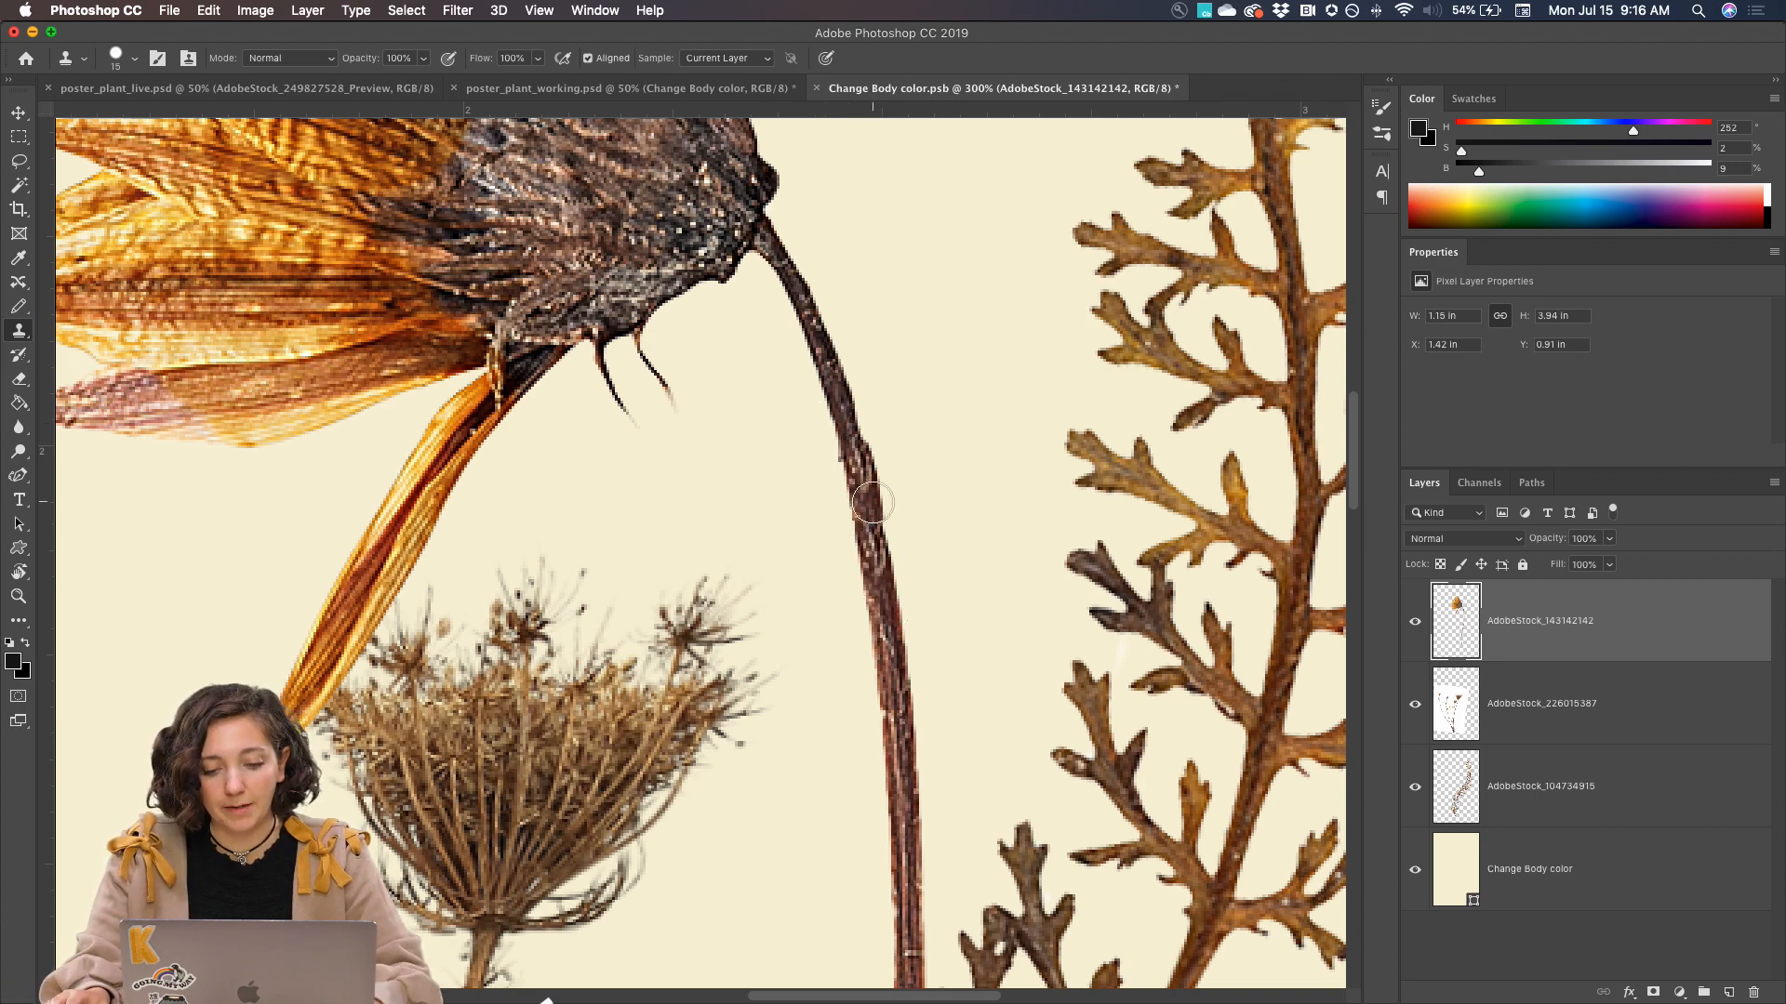
Clone stem texture over the lower gap near the stem's base, and check the whole composition
scroll(872, 503, "down", 10)
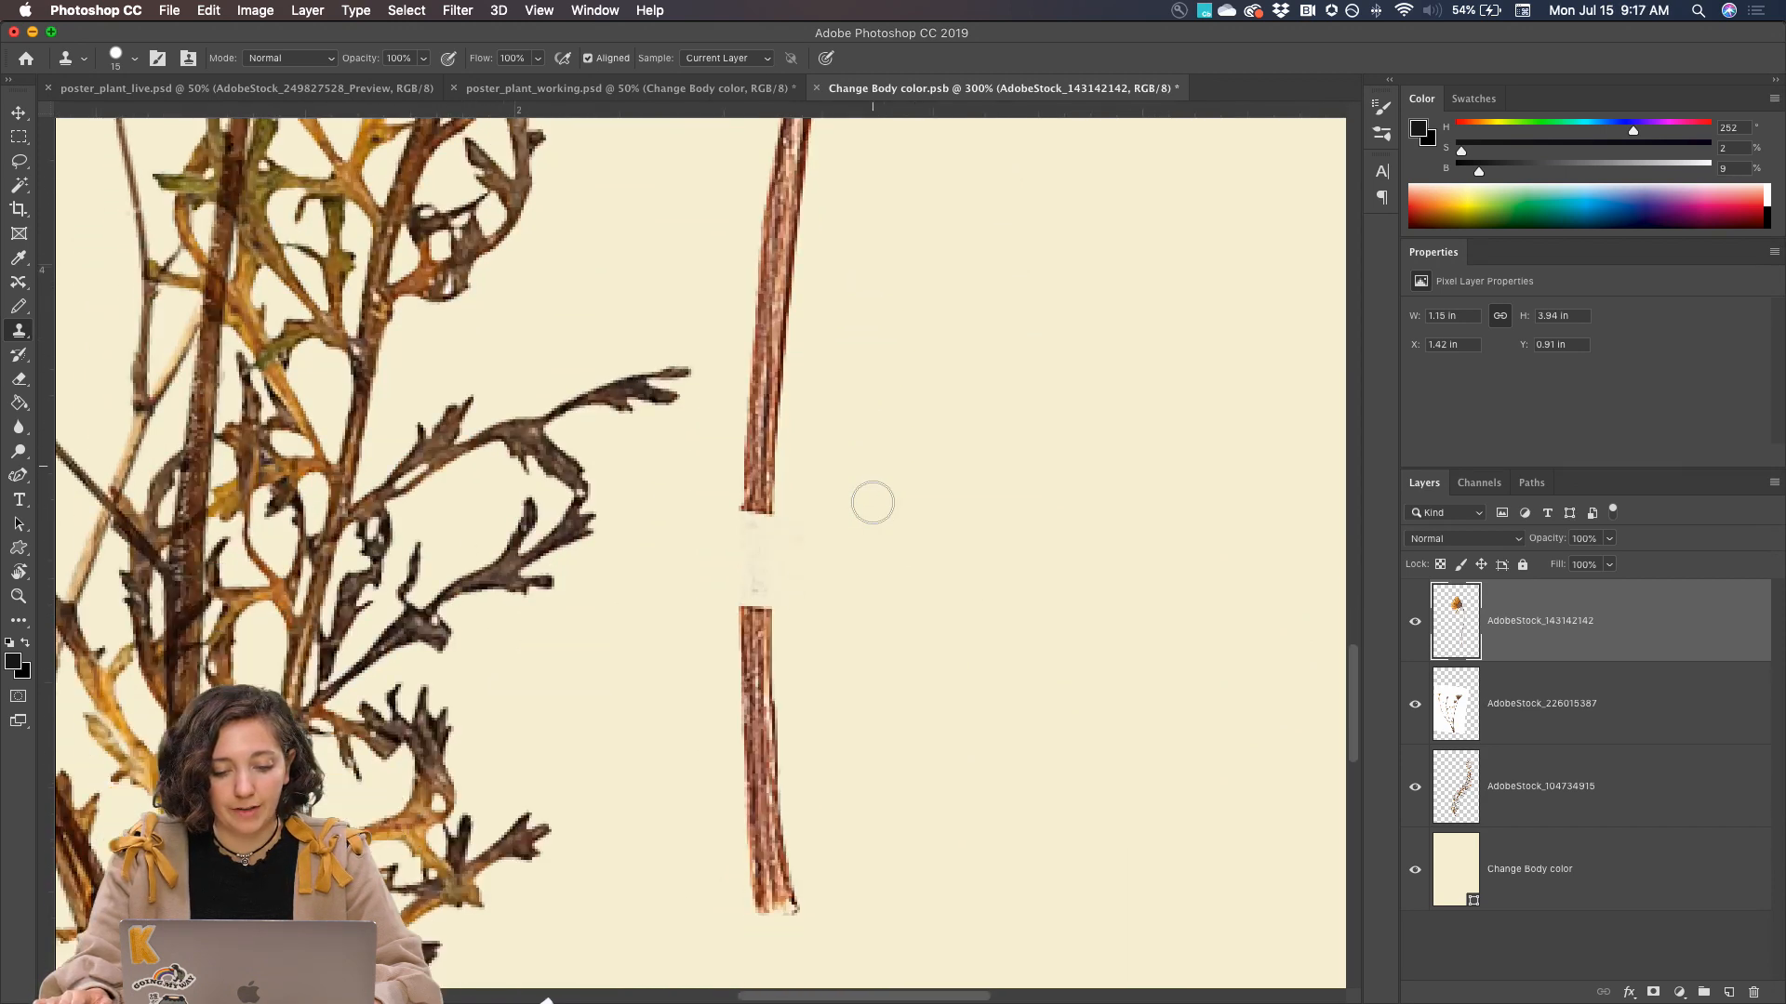
scroll(873, 503, "down", 2)
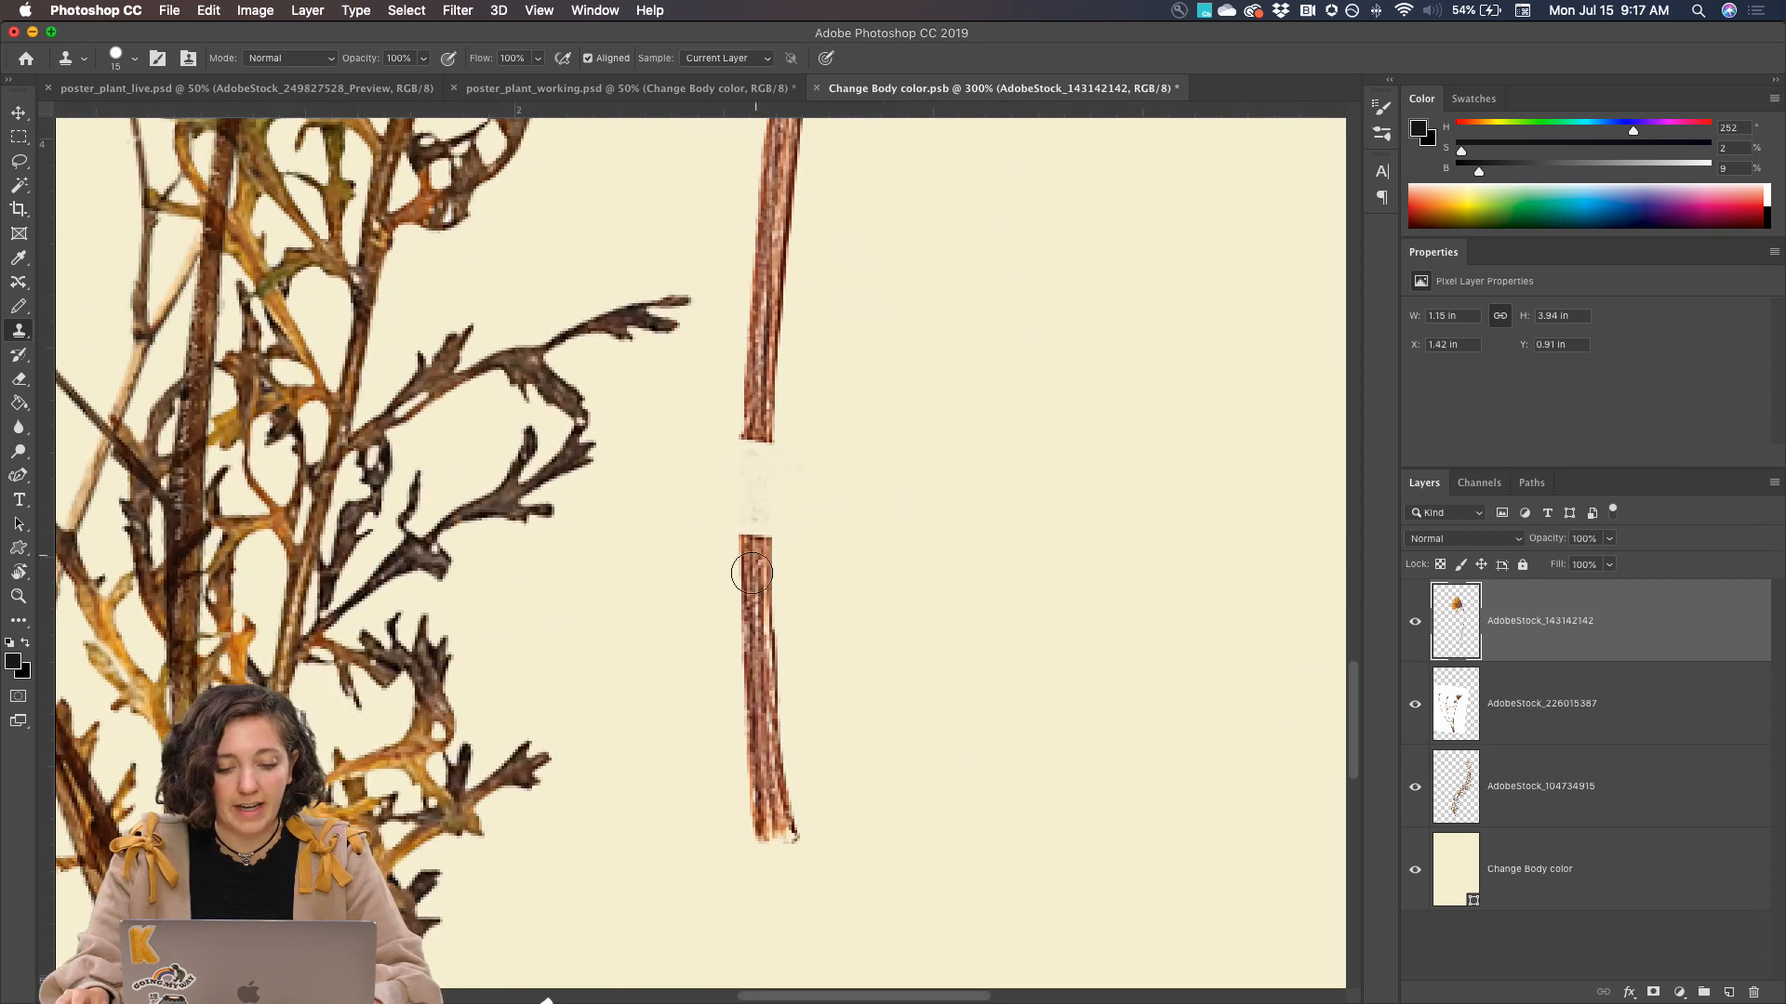
left_click(758, 643, "alt")
left_click_drag(755, 641, 763, 429)
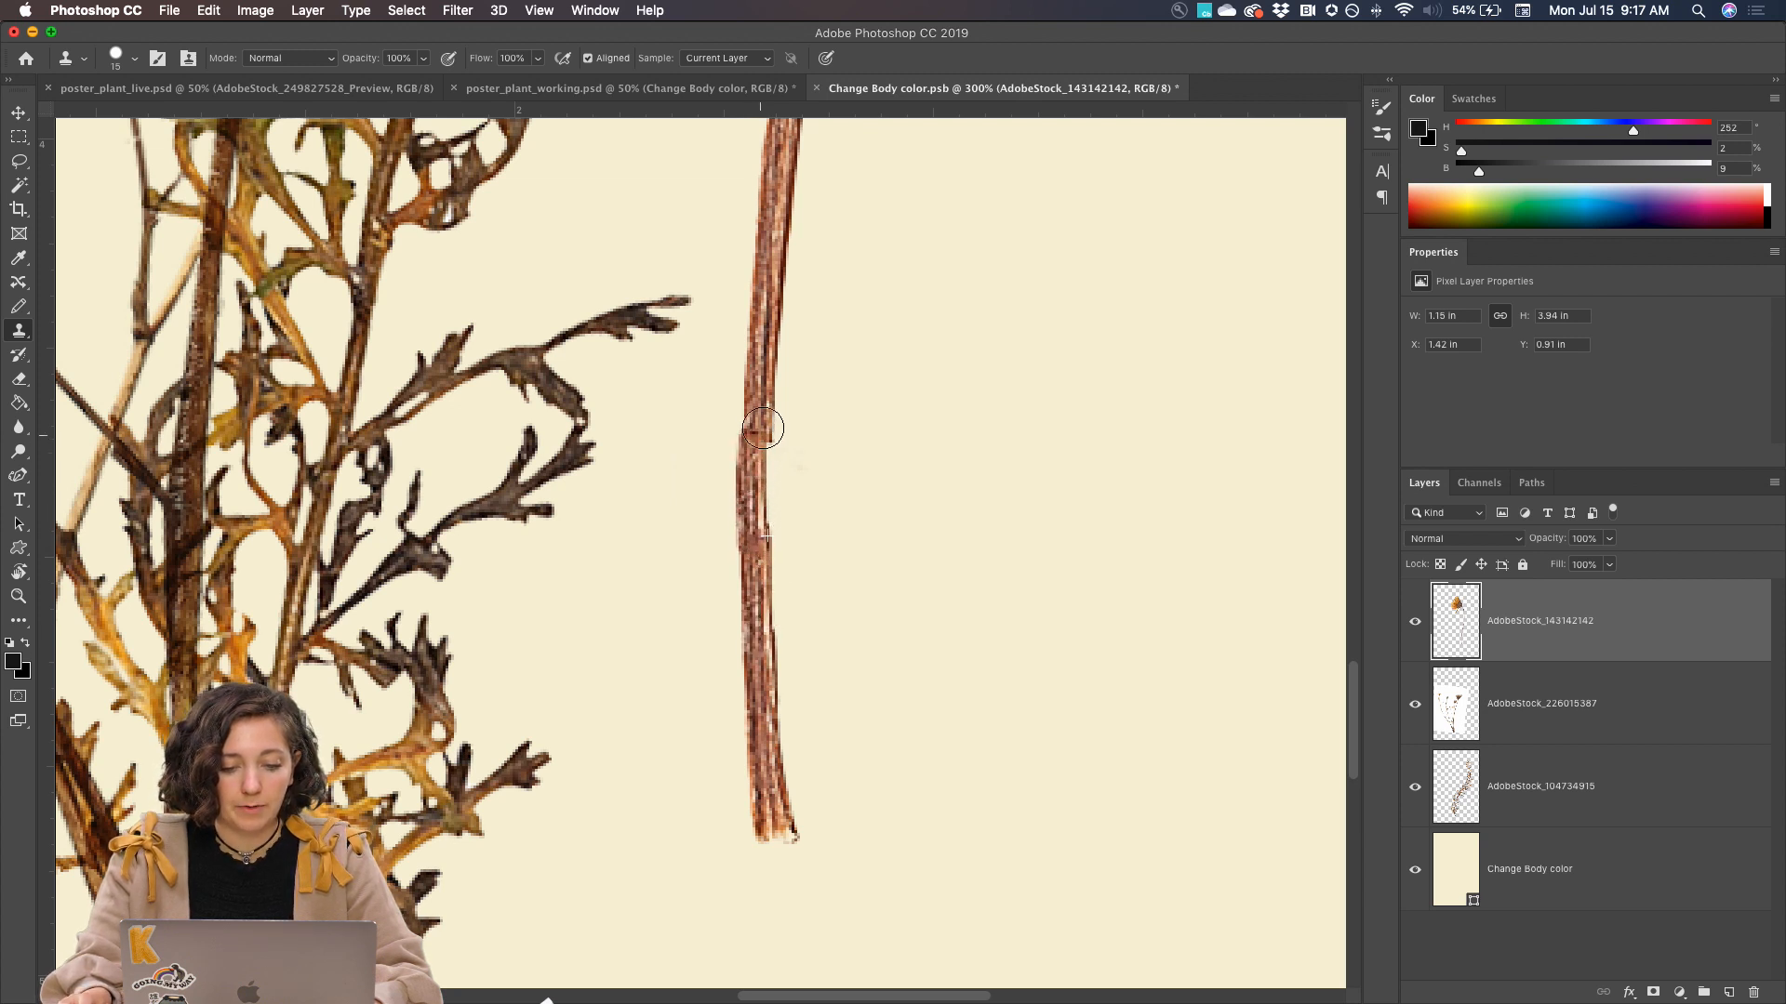
key("super+0")
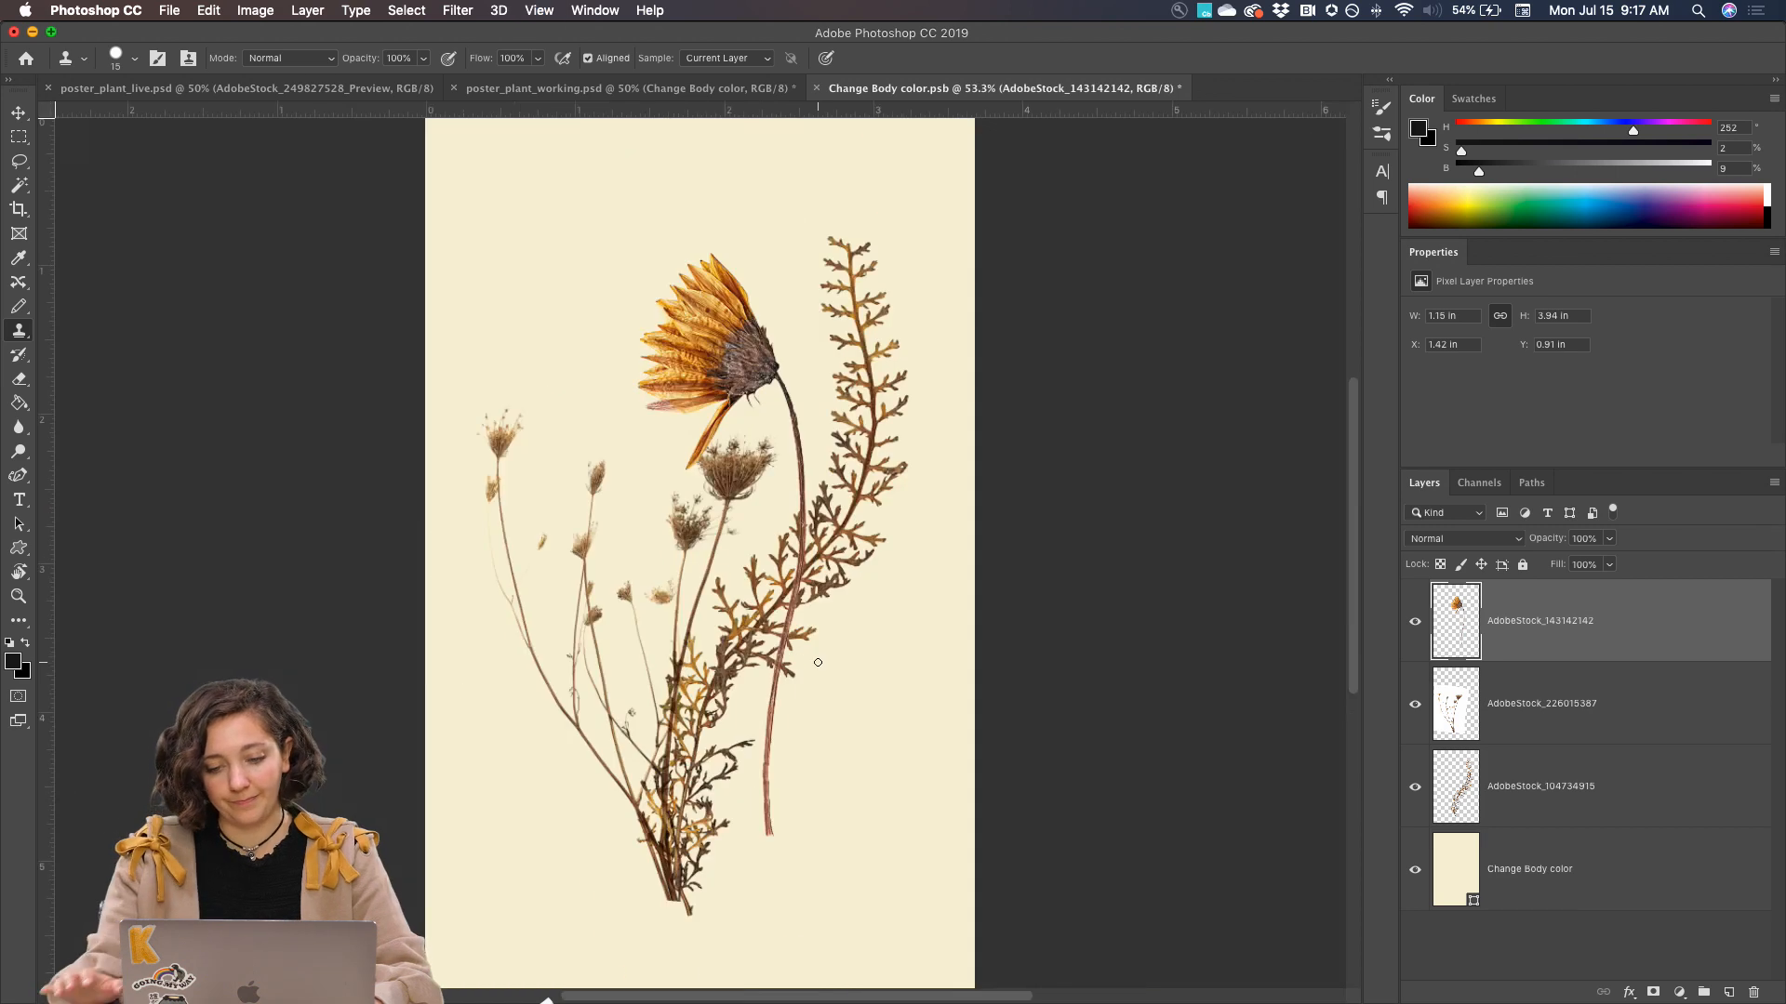
Move the yellow flower to about X 1.31 in, Y 0.82 in, and rotate it about 11 degrees clockwise with Free Transform
left_click(1415, 622)
left_click(1415, 623)
key("v")
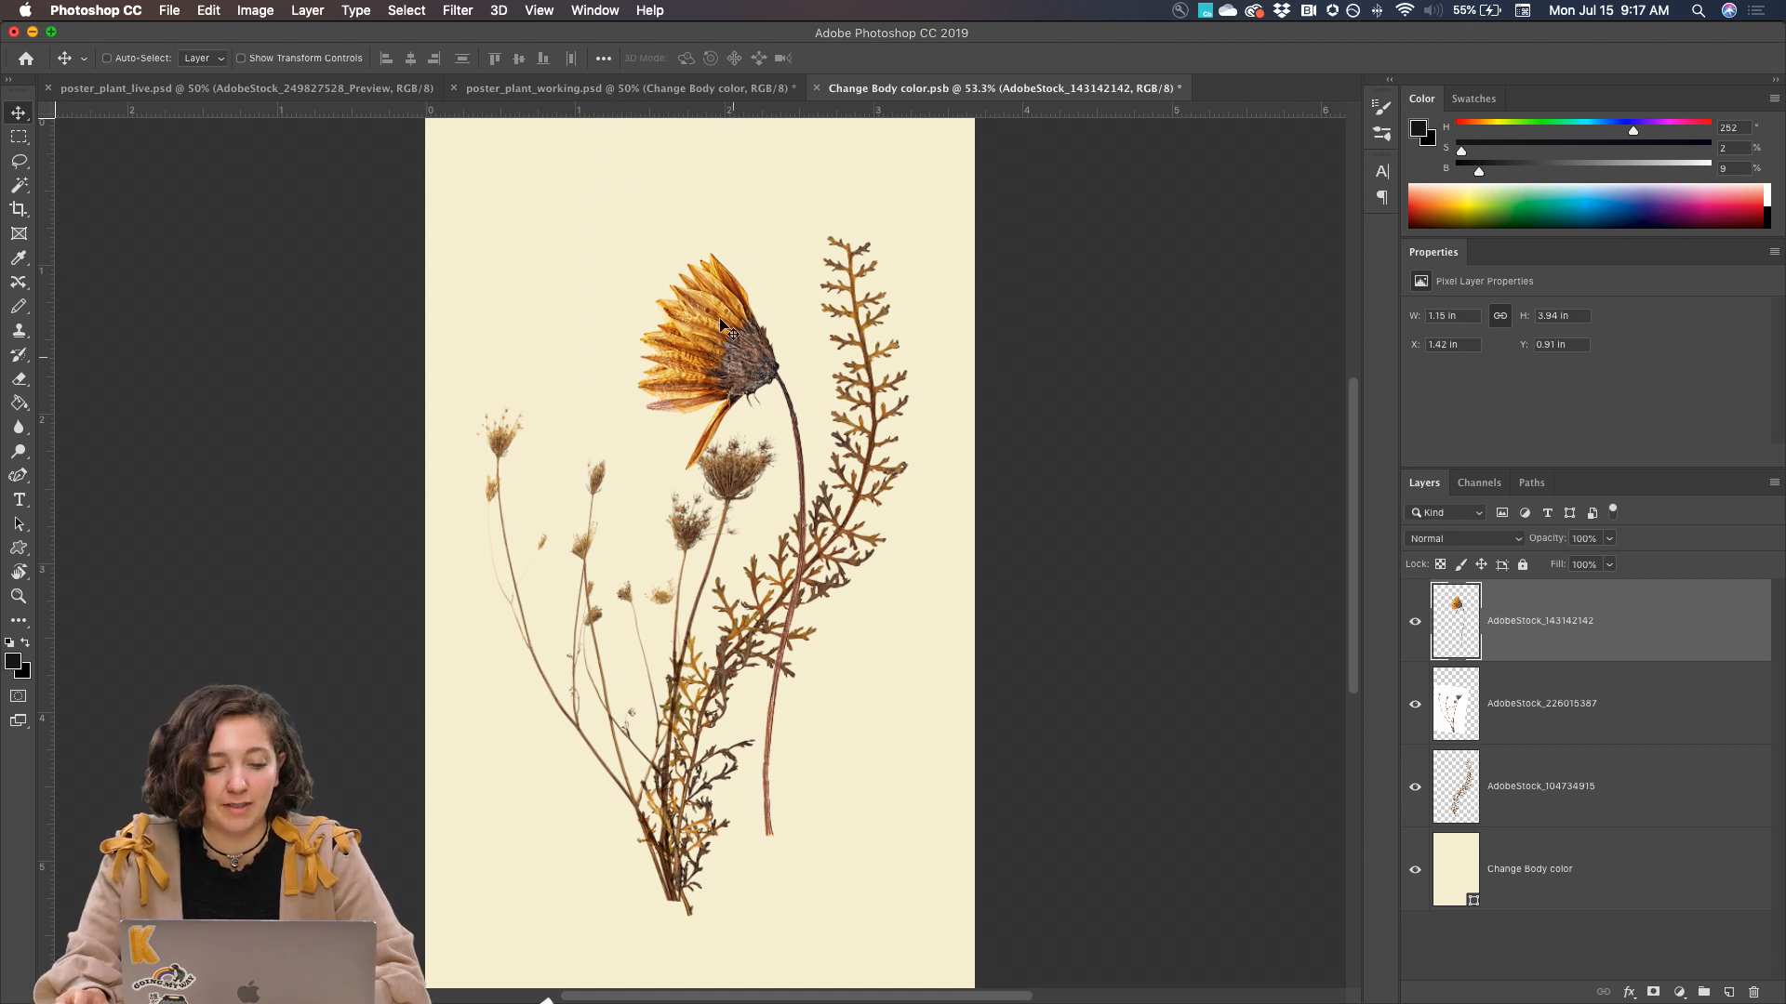
left_click_drag(720, 320, 641, 337)
key("super+t")
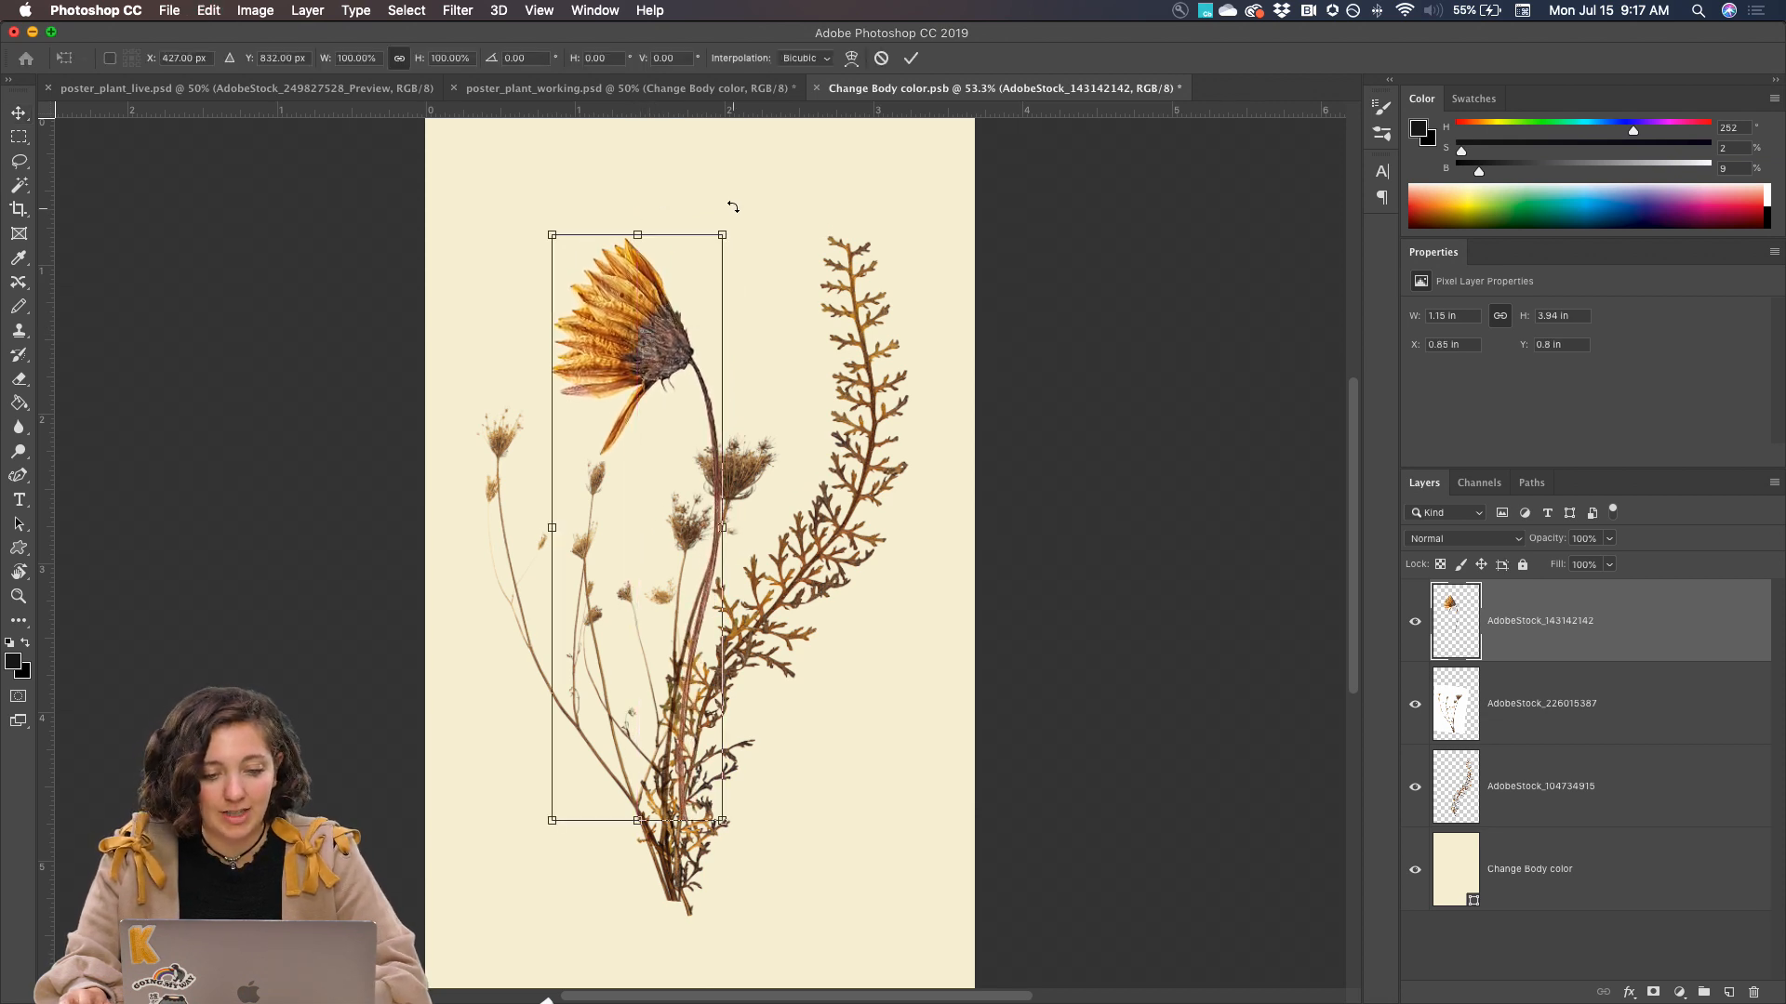
left_click_drag(733, 205, 757, 252)
left_click_drag(671, 306, 707, 308)
left_click_drag(821, 201, 840, 246)
left_click_drag(744, 279, 735, 290)
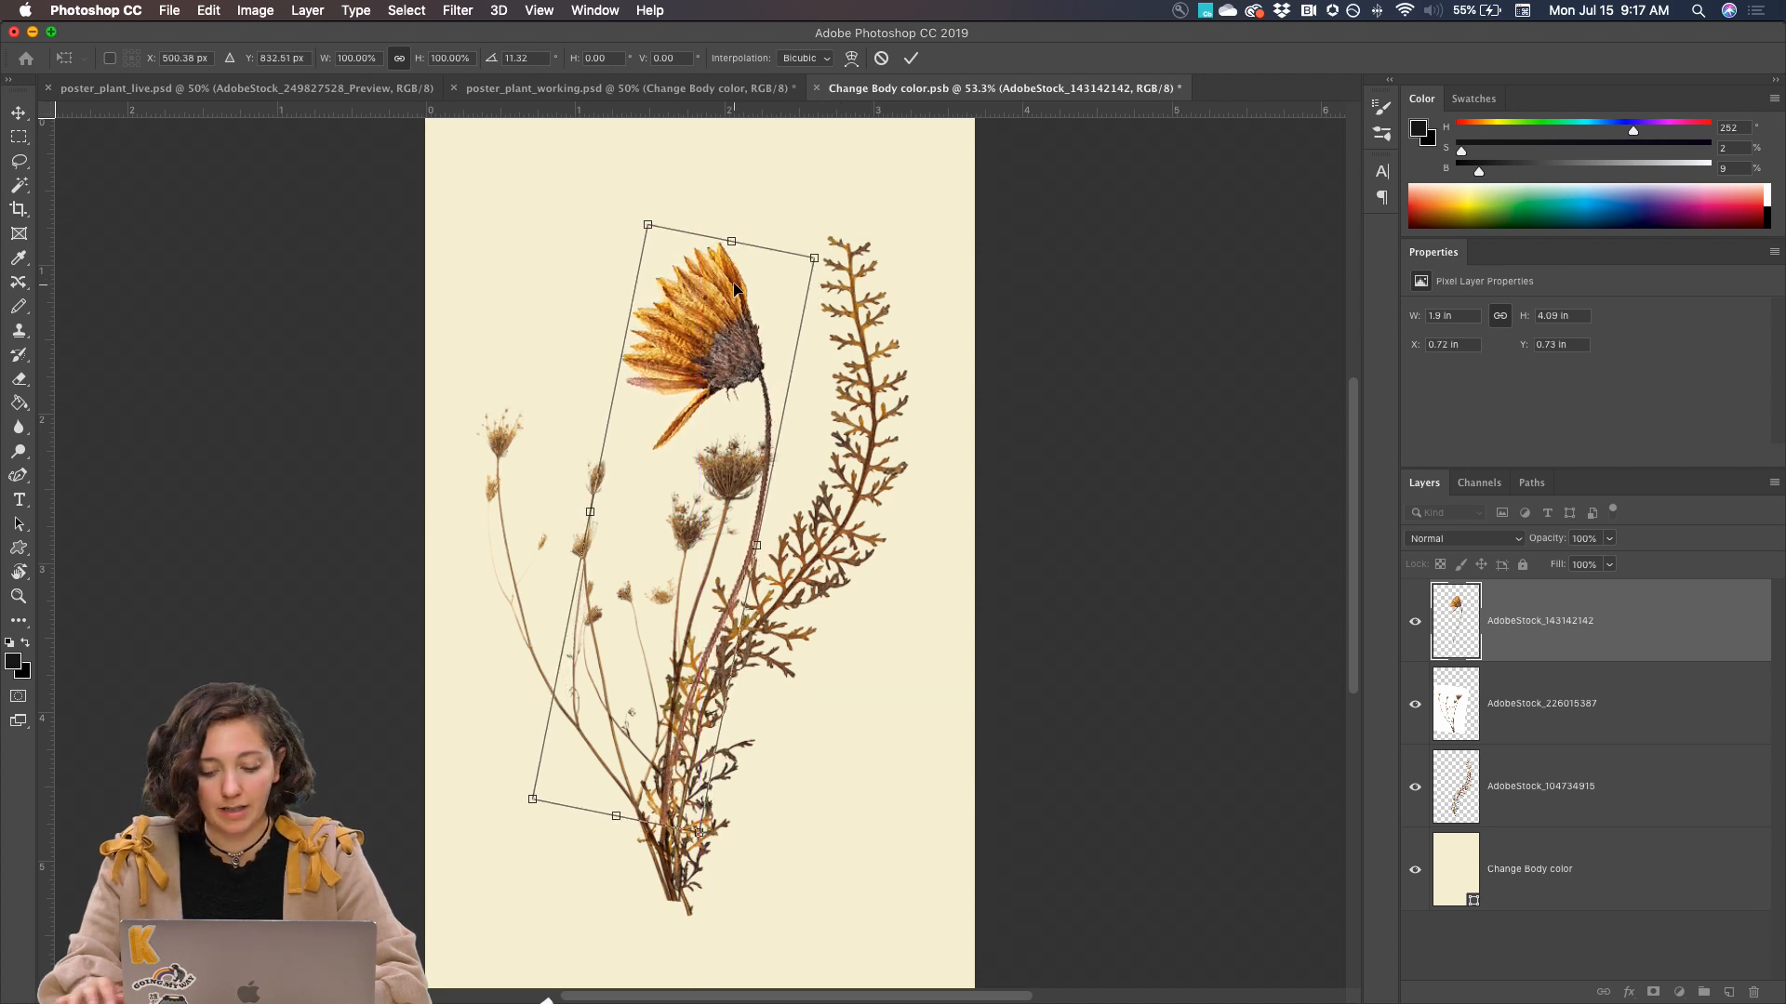
key("Return")
Start Puppet Warp on the AdobeStock_143142142 layer and pin the flower at the junction of head and stem
key("super+equal")
key("super+equal")
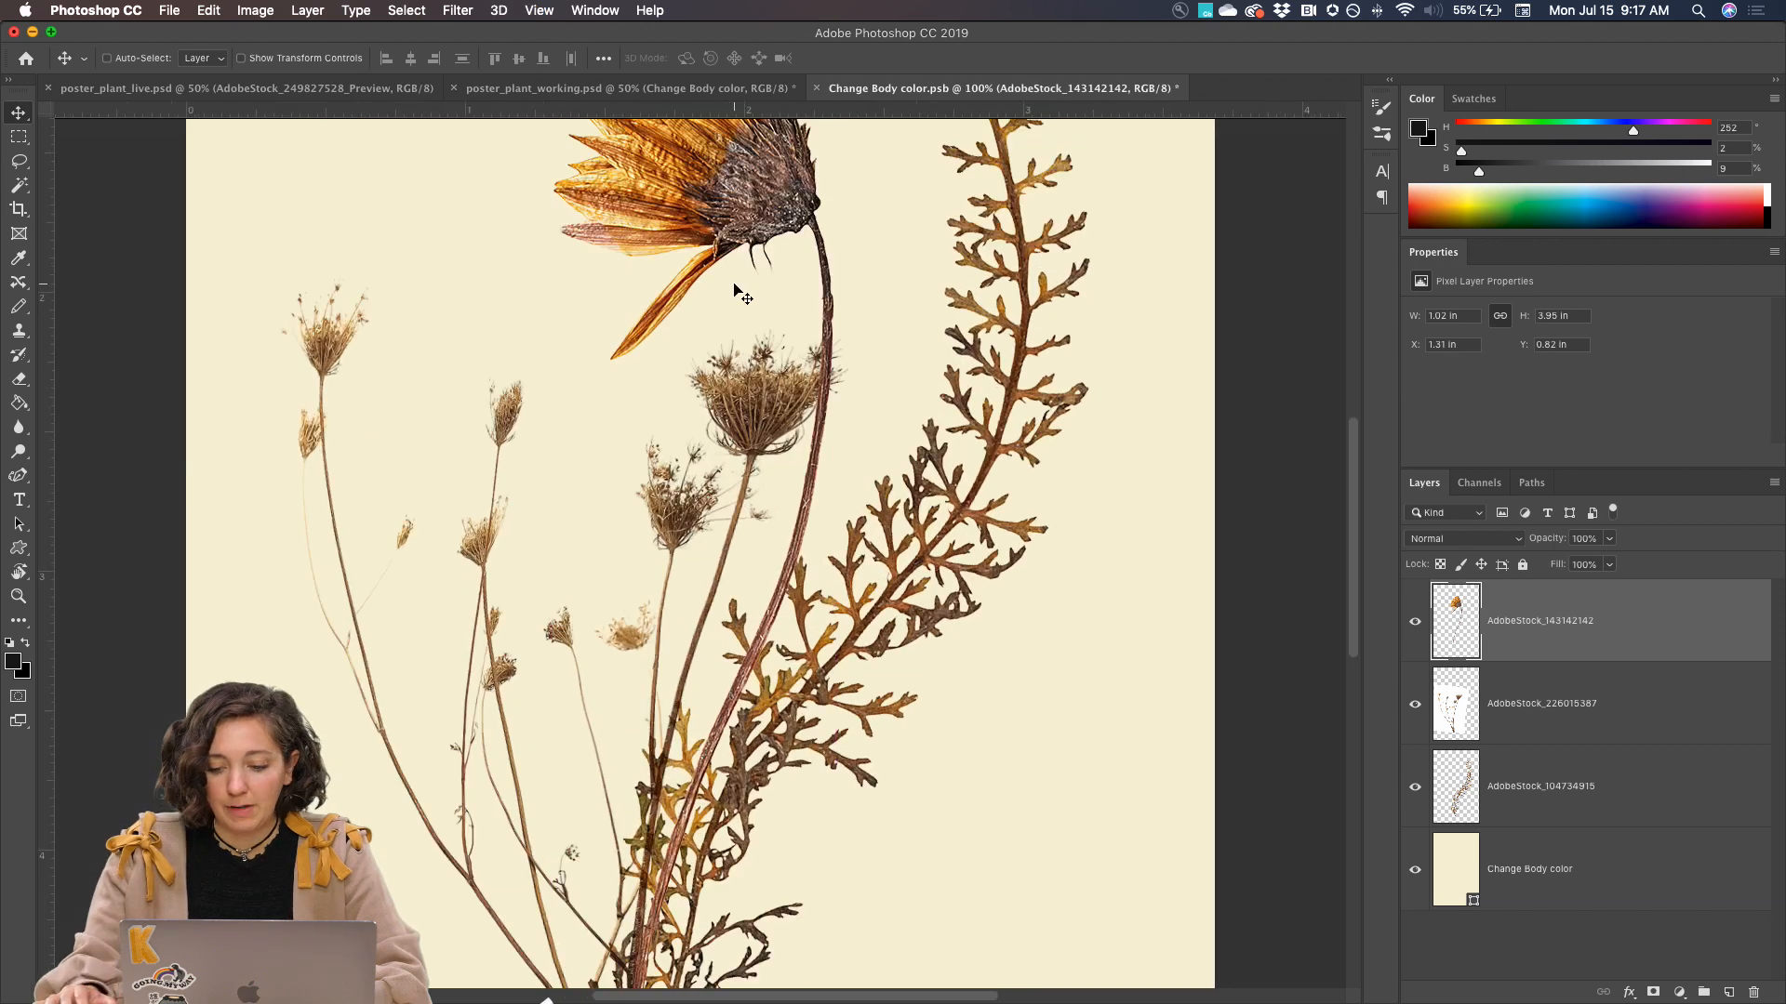
scroll(737, 288, "up", 3)
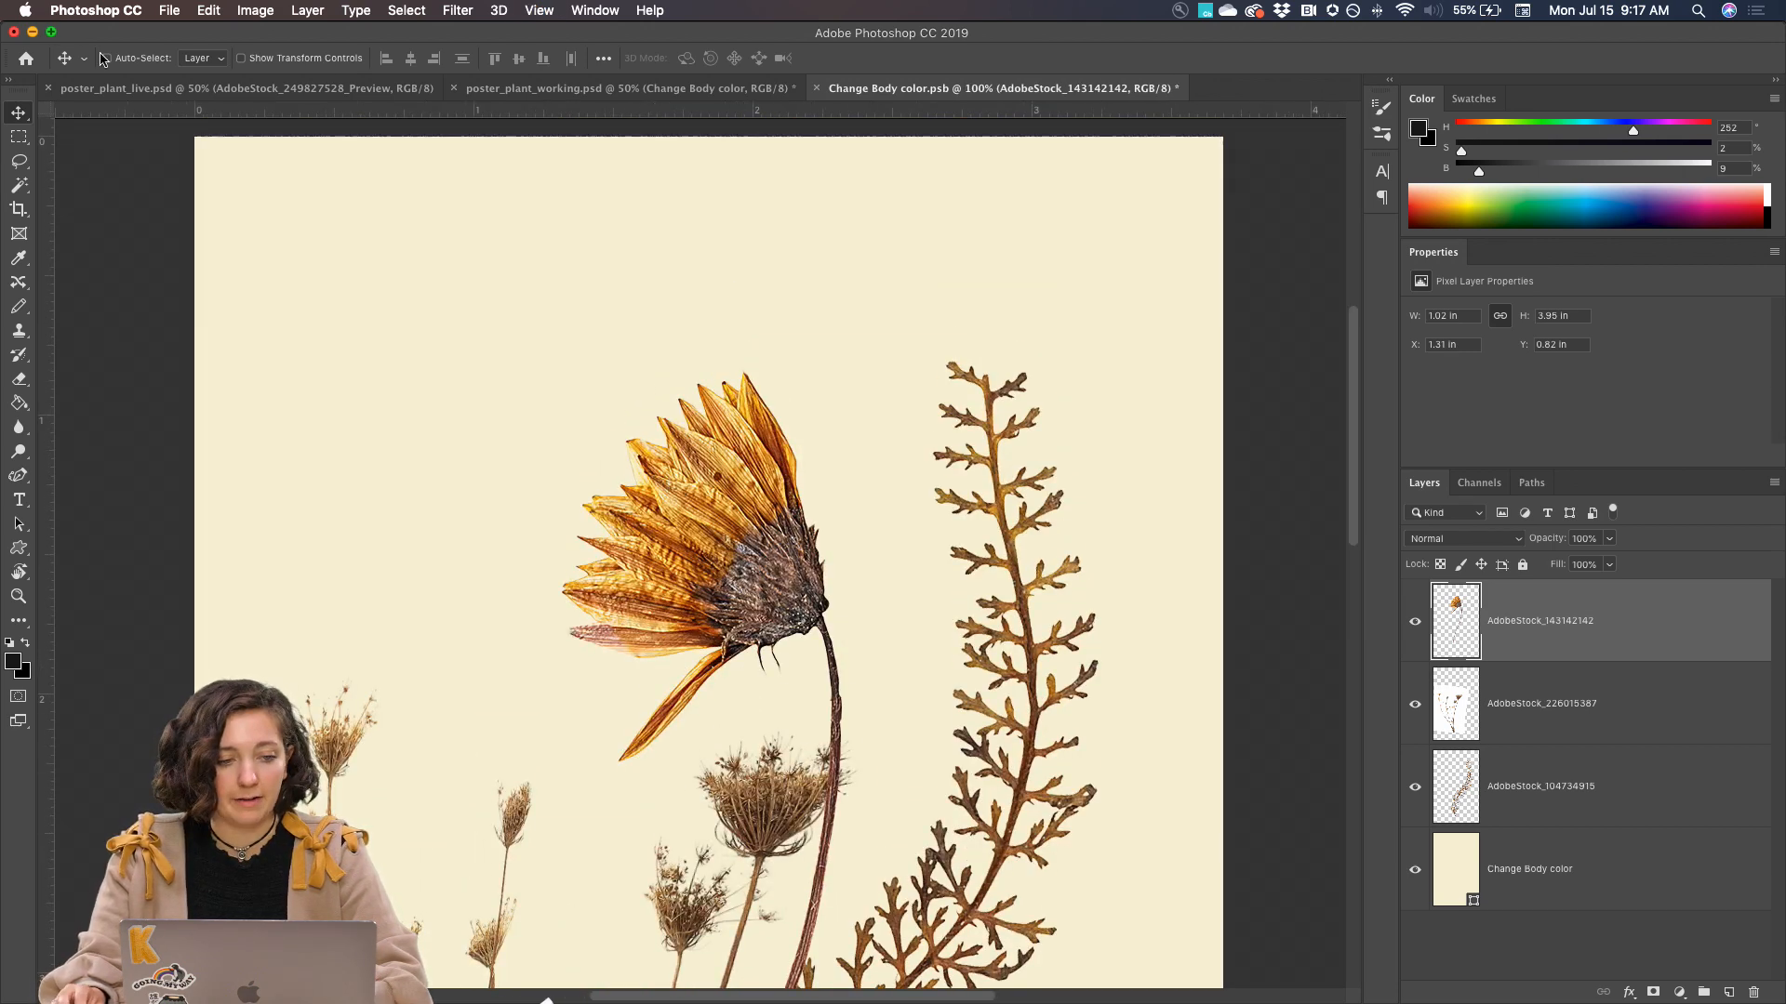
left_click(208, 10)
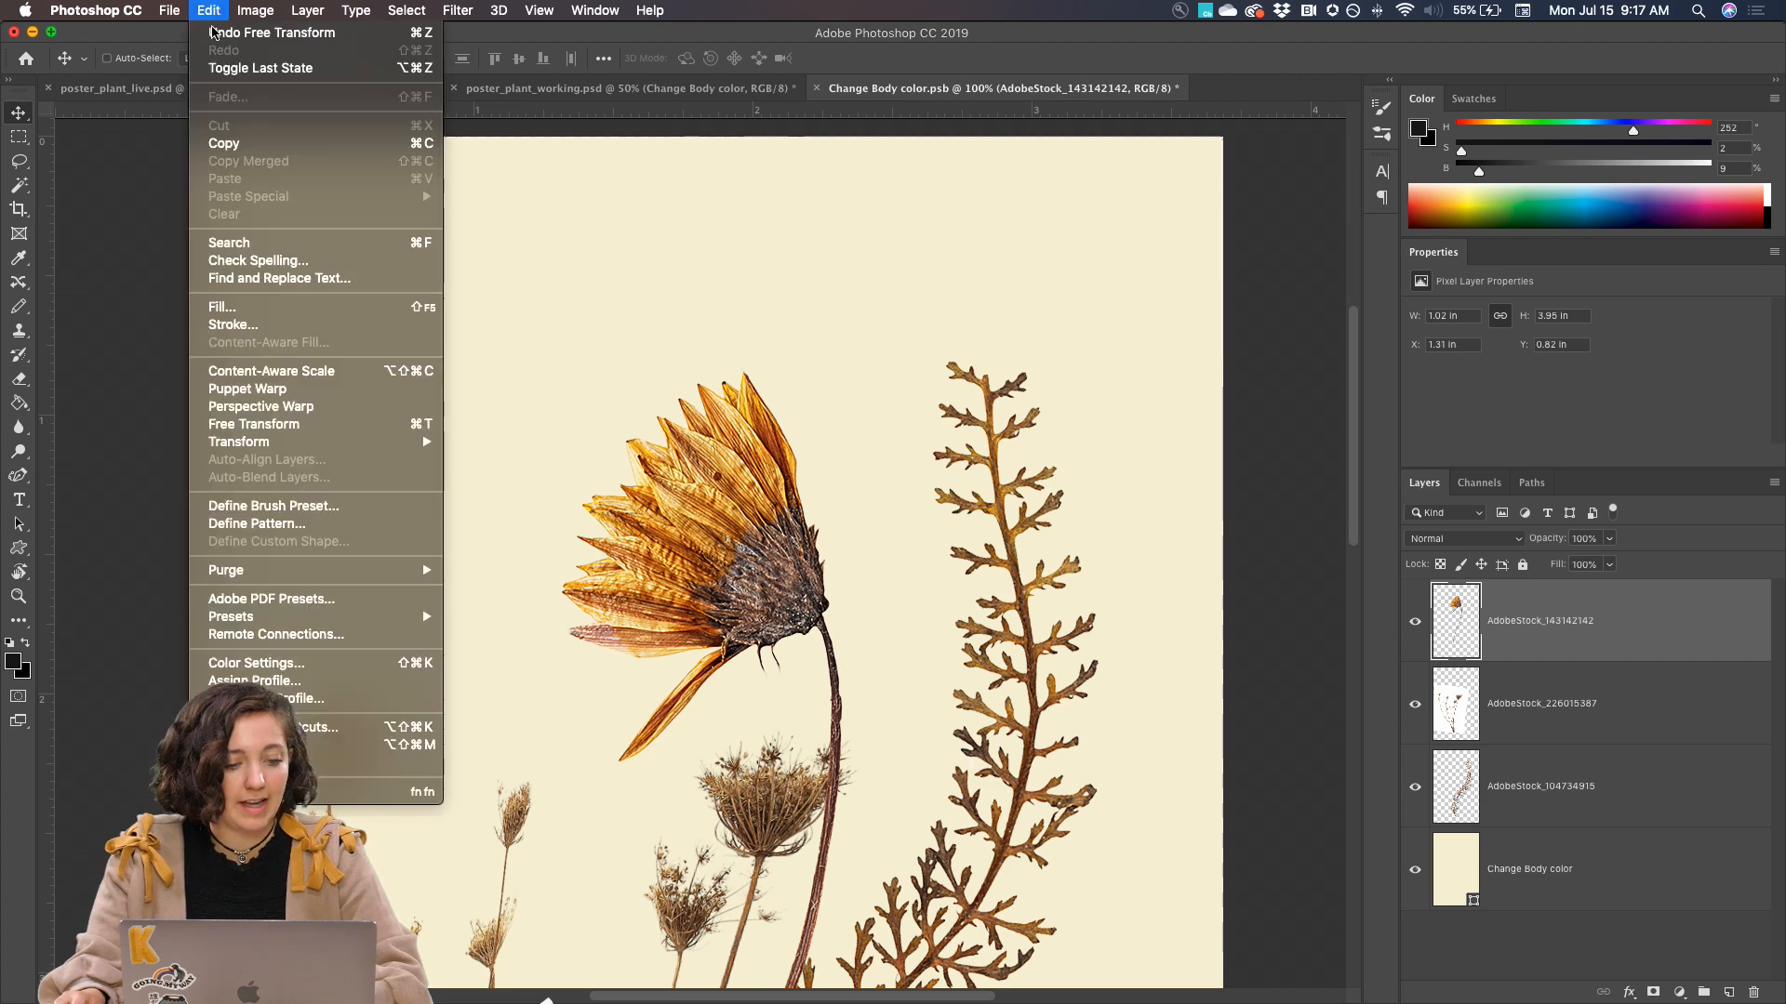
left_click(290, 398)
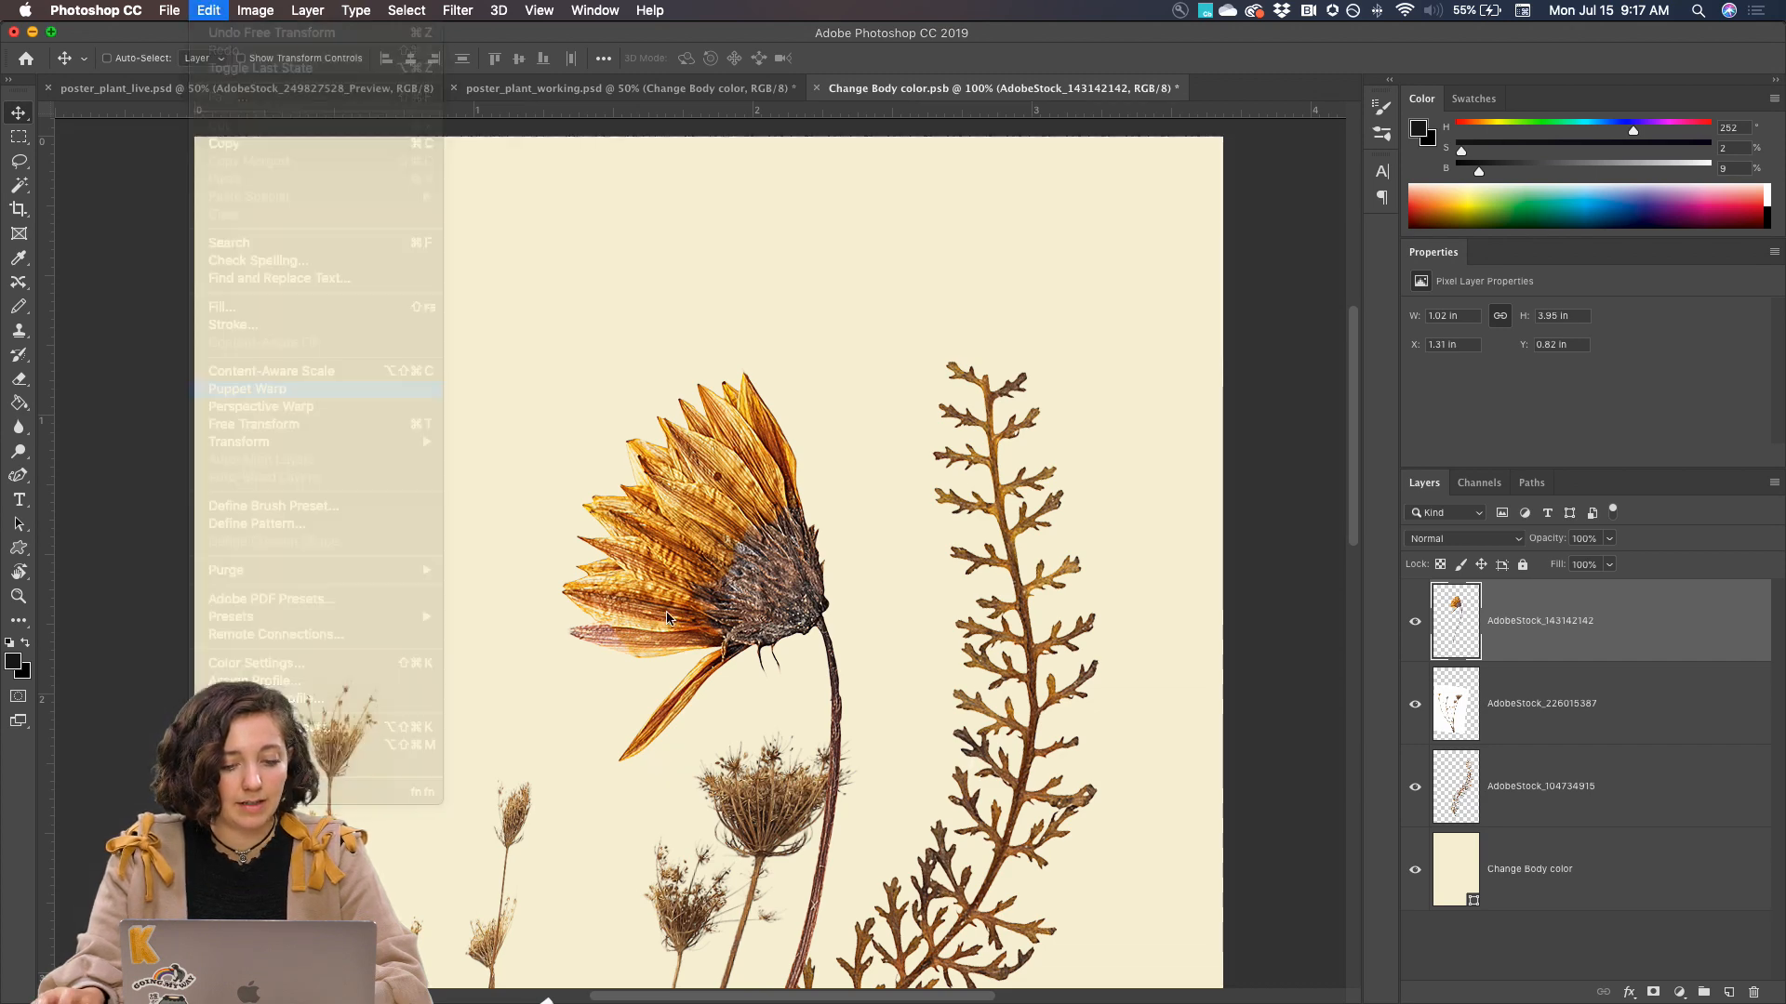
left_click(826, 620)
scroll(826, 620, "down", 10)
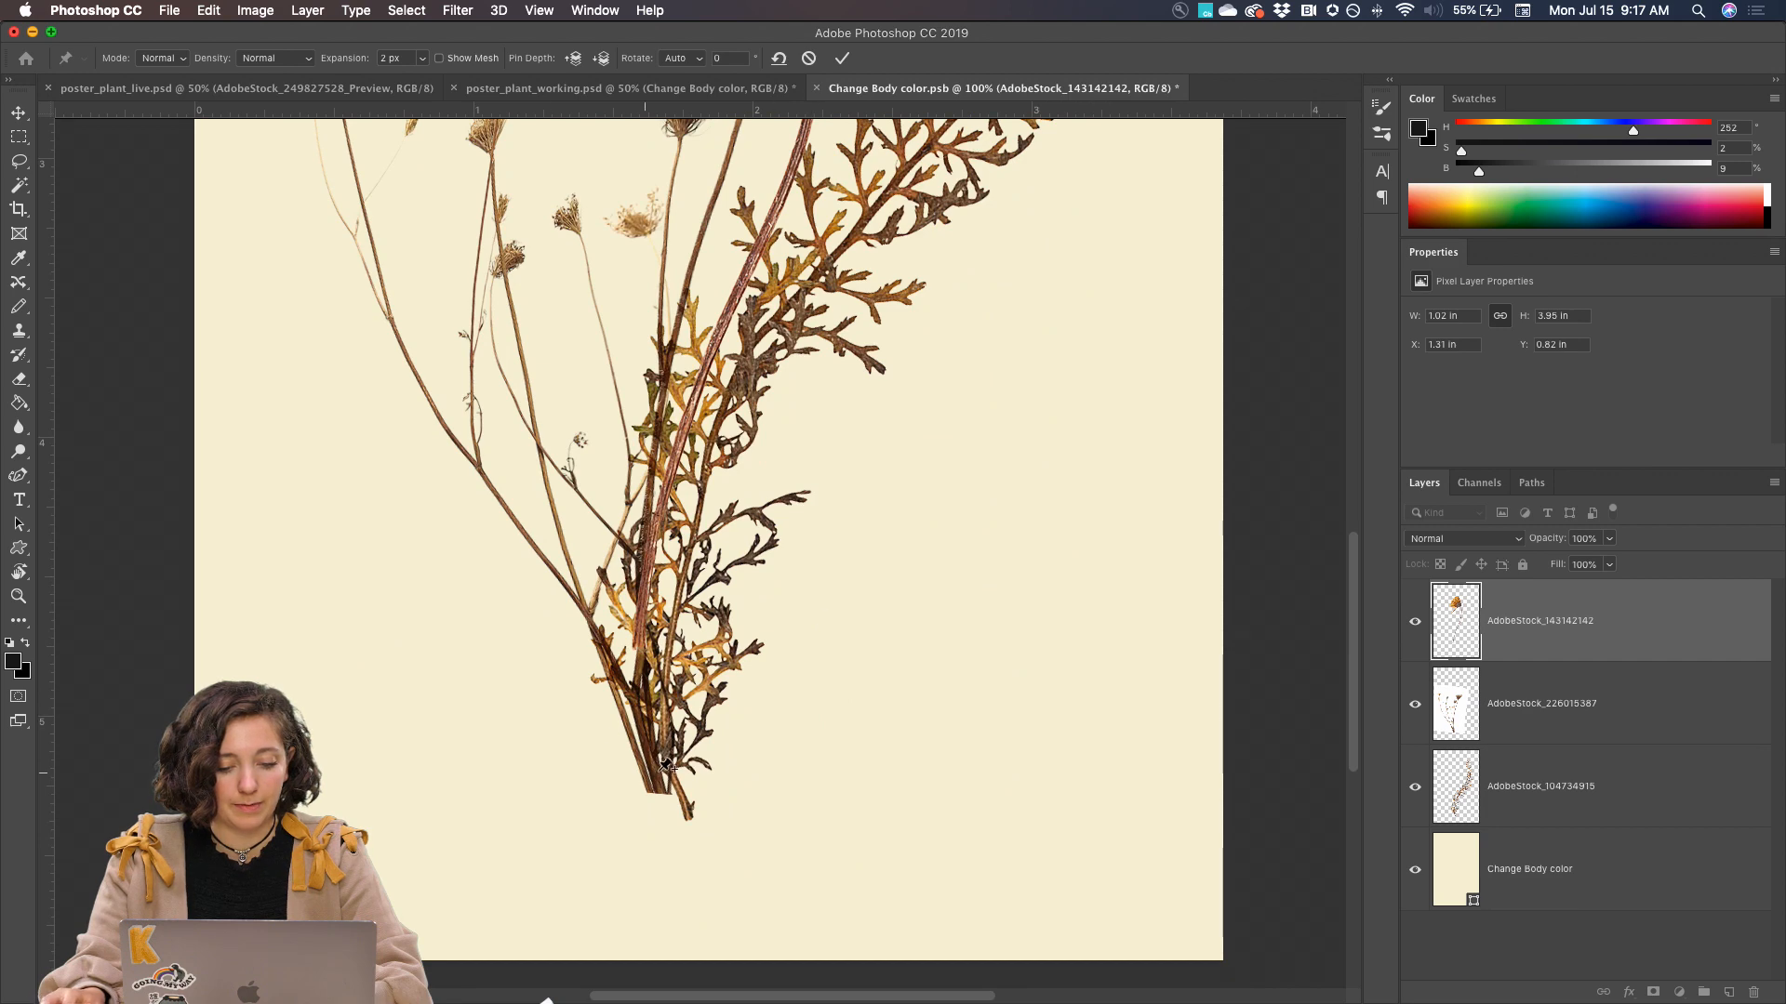
scroll(679, 644, "up", 8)
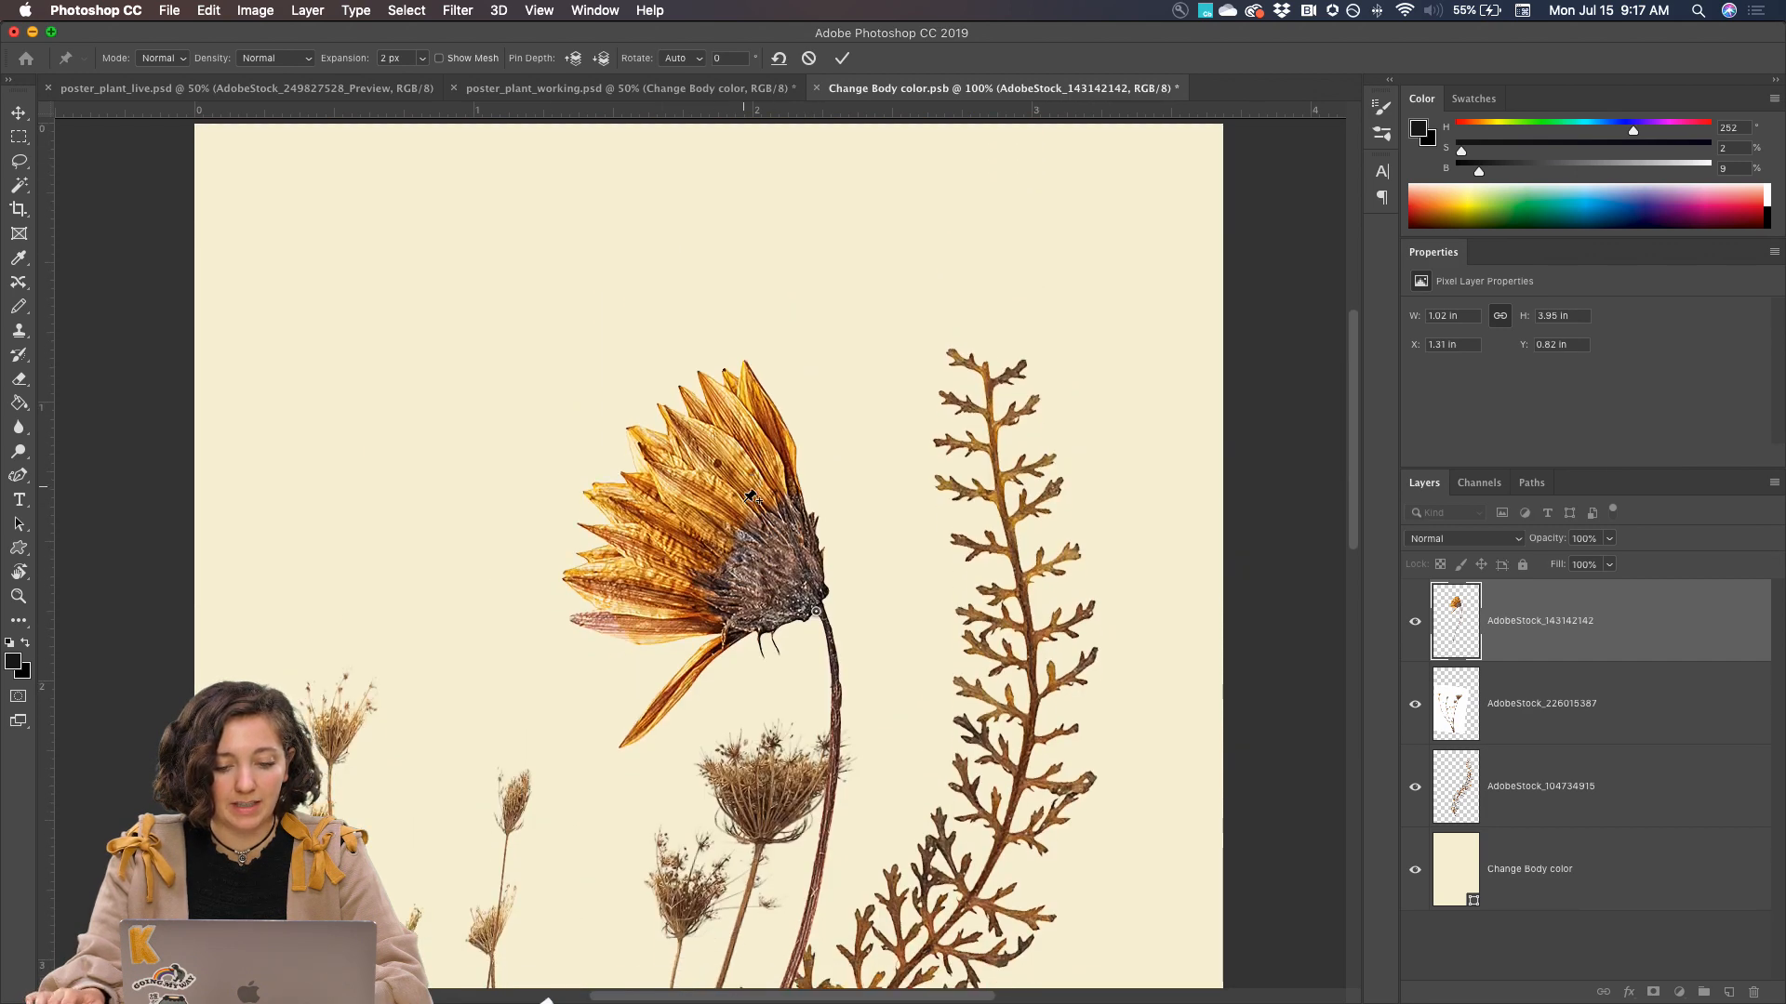
left_click(818, 549)
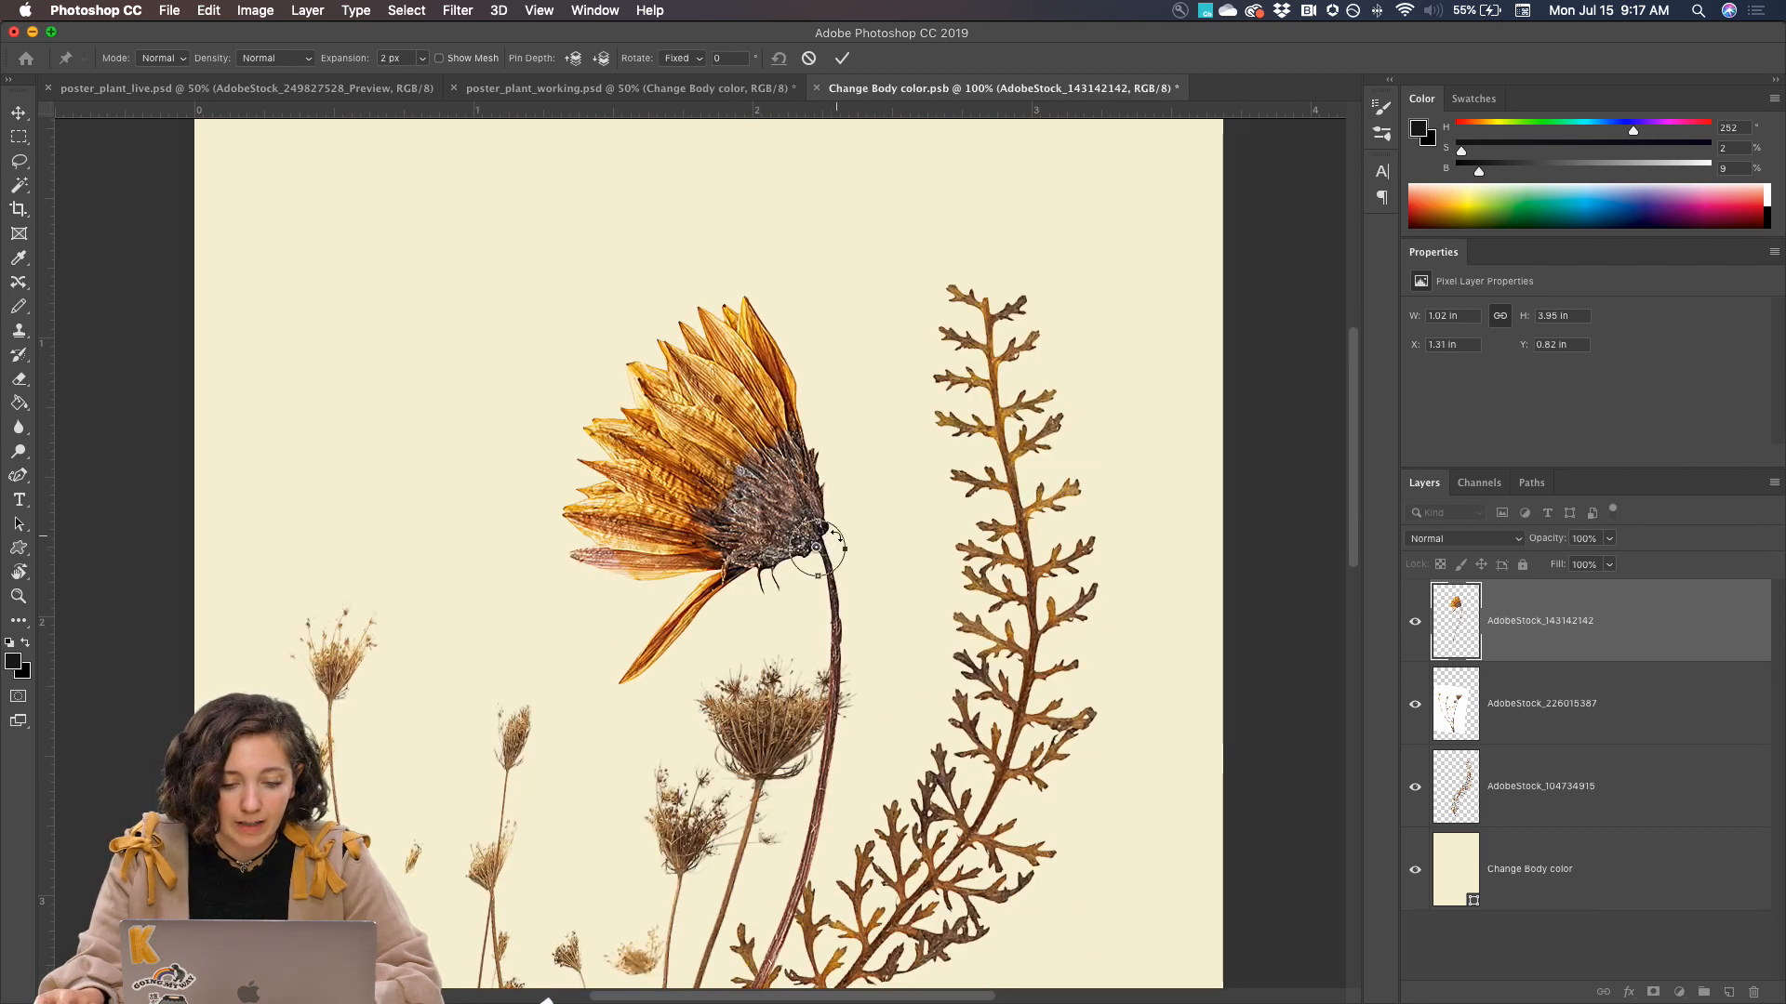
Try Puppet Warp rotations around the head pin and the lower stem pin, undoing the last change at the head
mouse_move(834, 528)
left_mouse_down()
mouse_move(843, 547)
mouse_move(837, 534)
left_mouse_up()
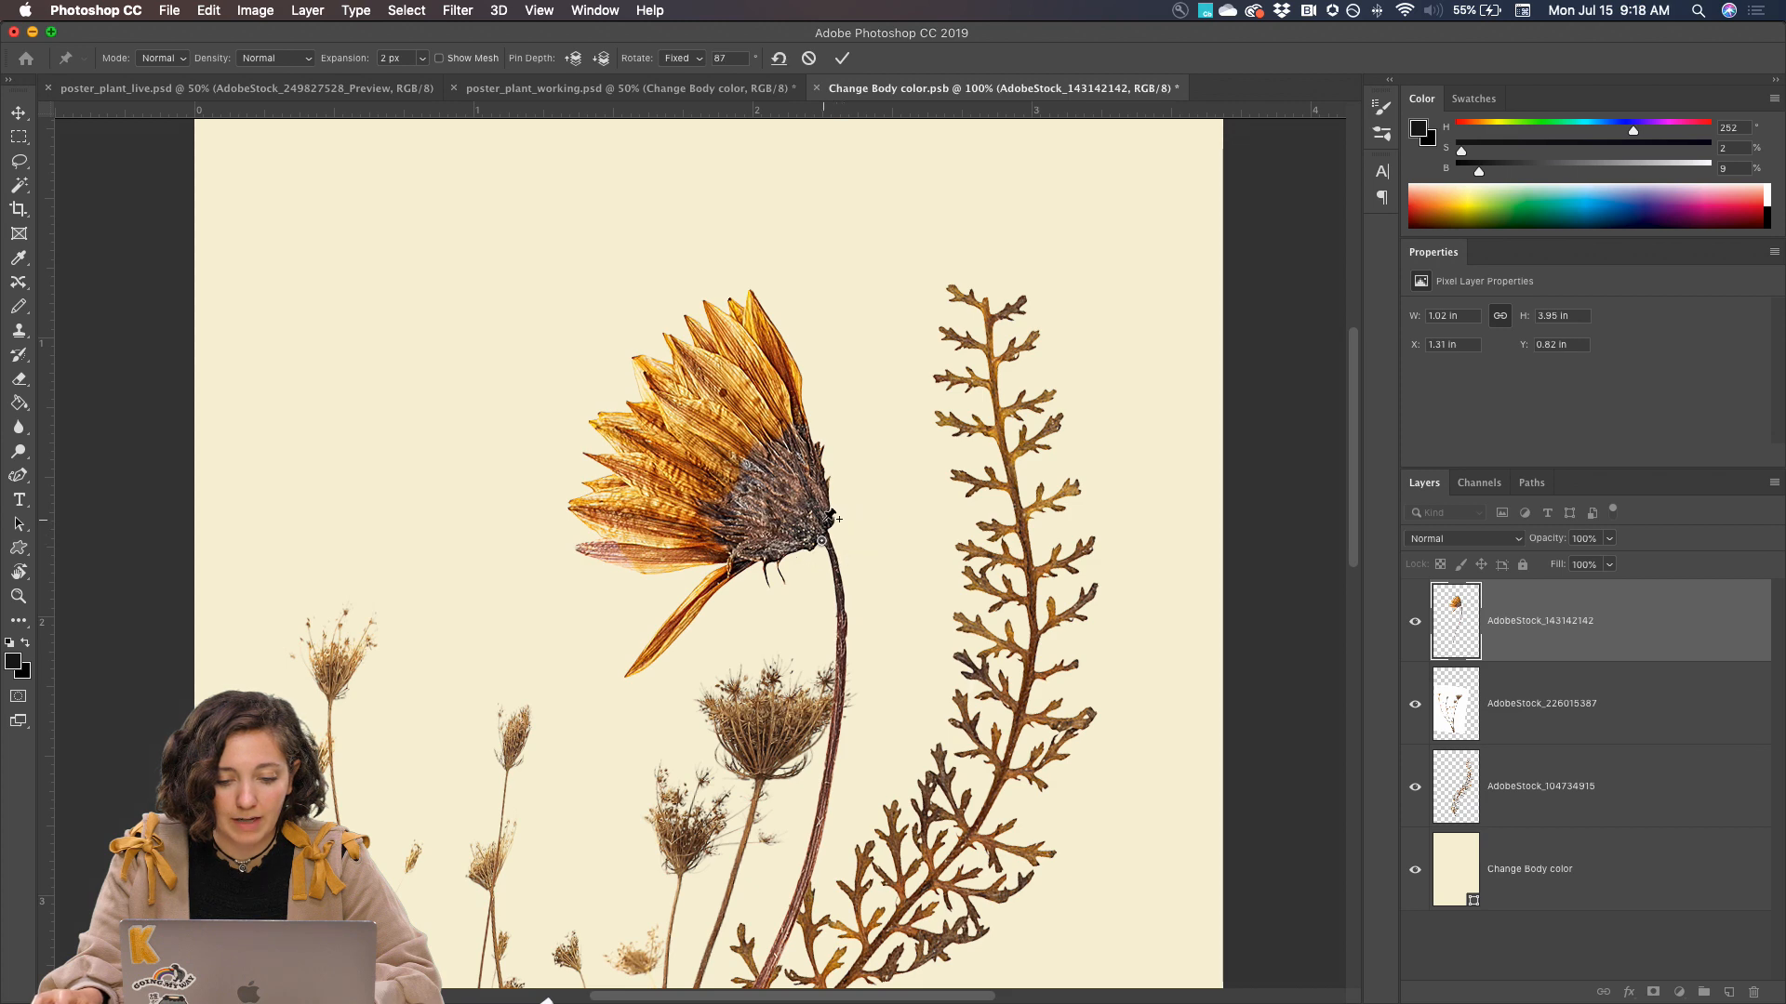
left_click(827, 523)
key("super+z")
scroll(821, 549, "down", 10)
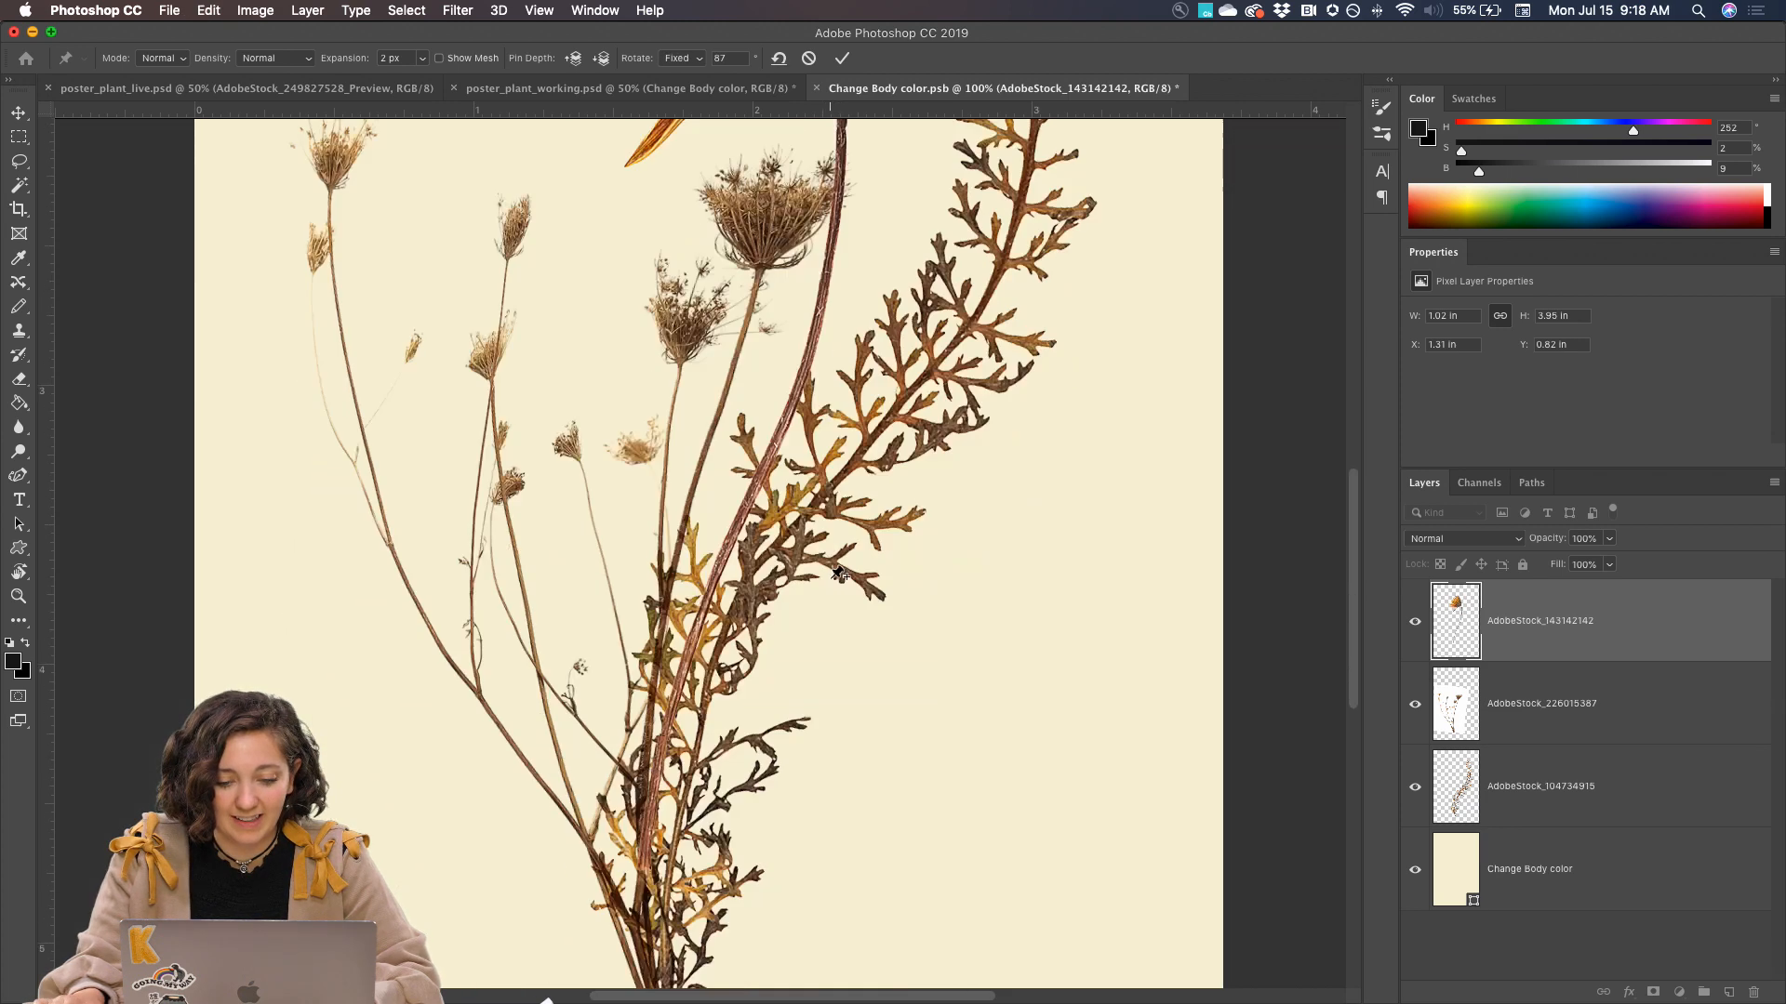
left_click(645, 801)
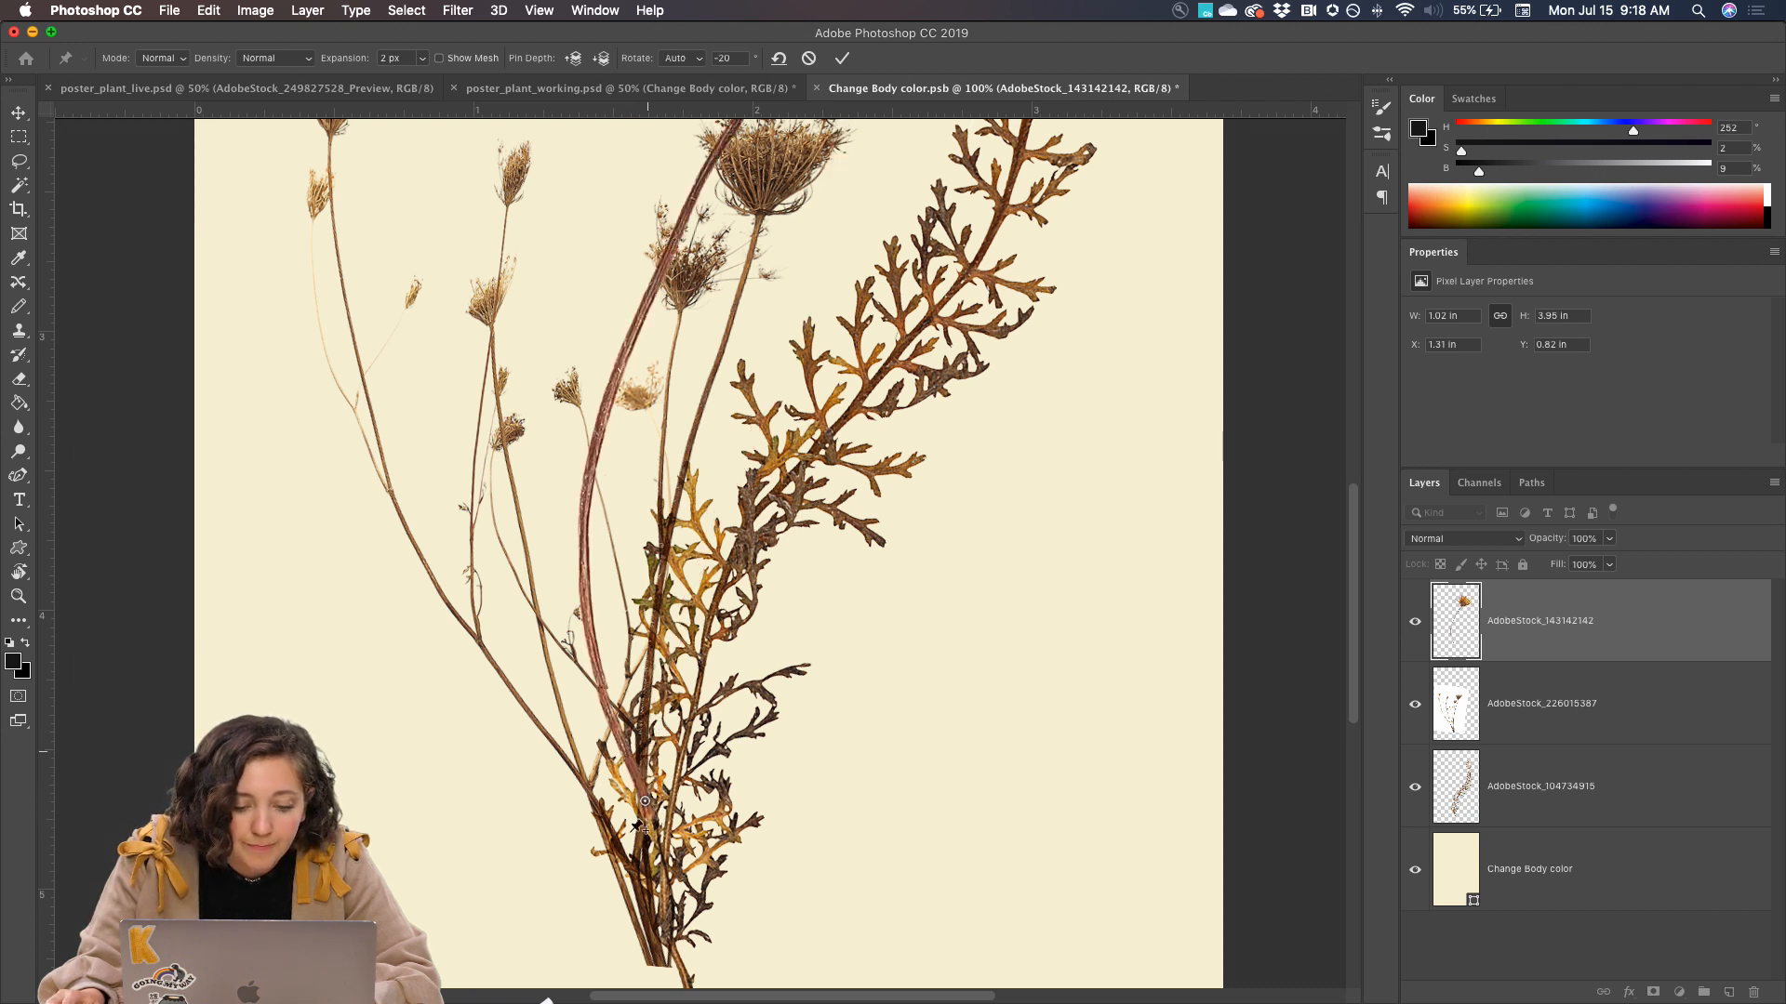
left_click_drag(656, 812, 693, 856)
scroll(693, 855, "up", 10)
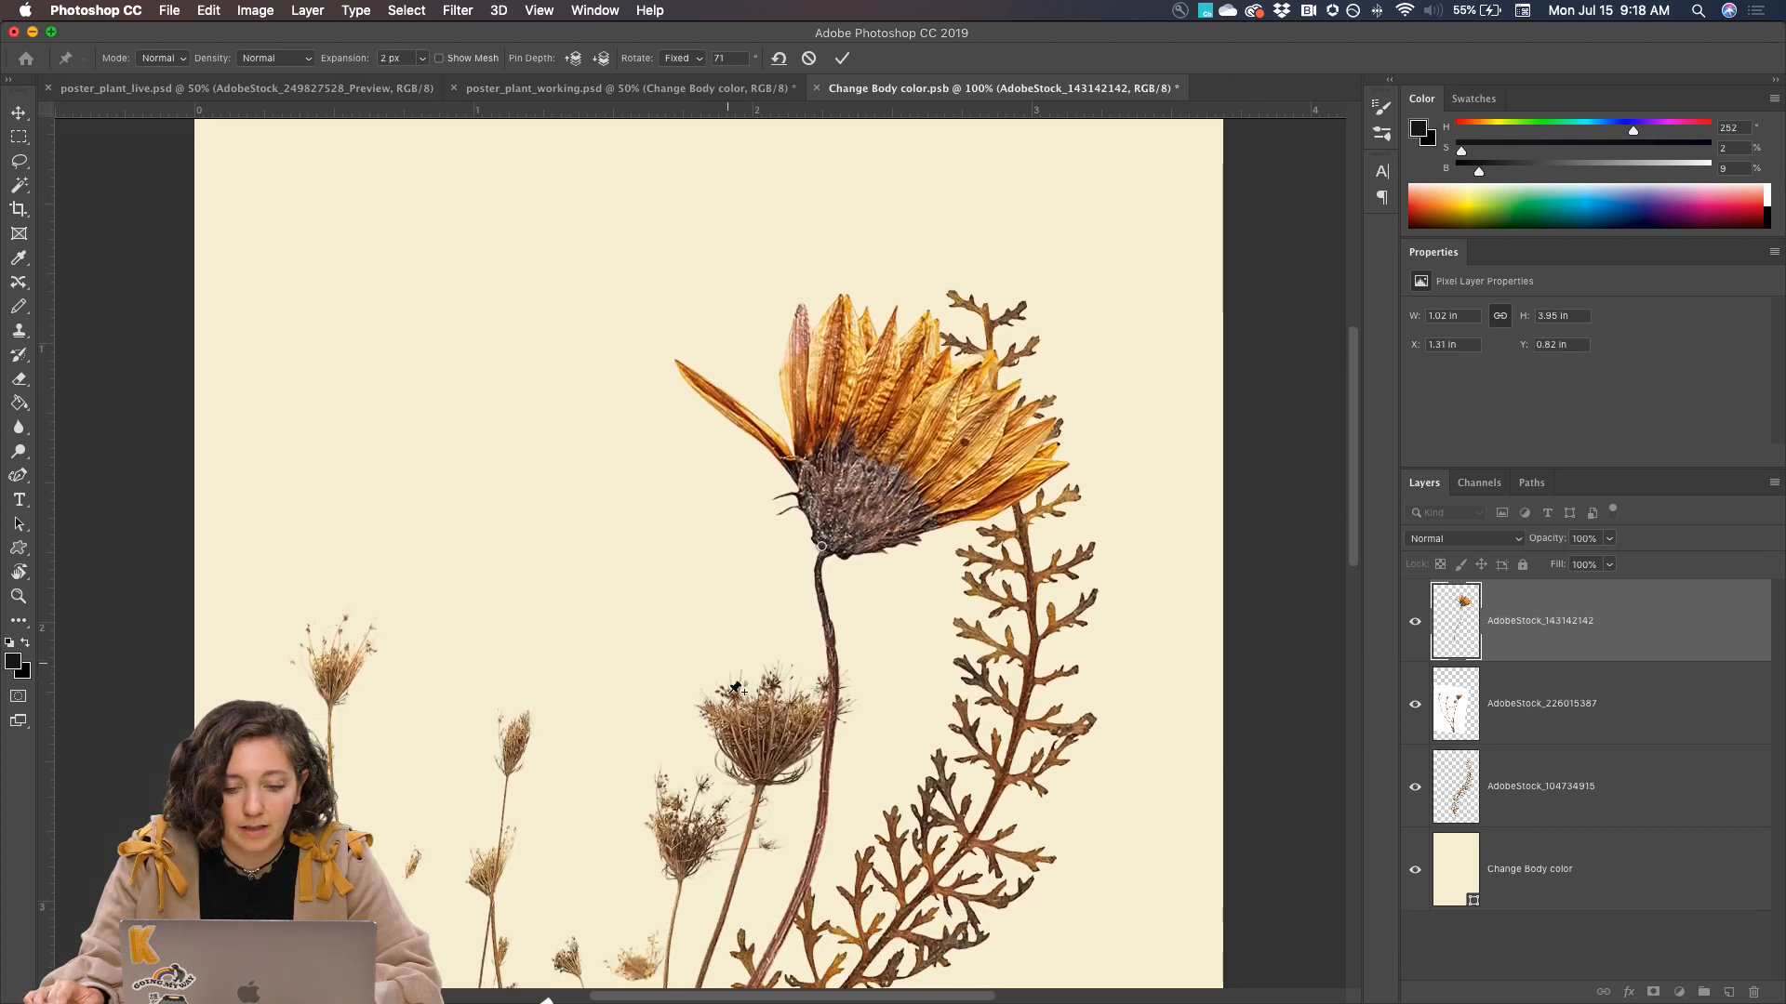
Rotate the flower head to 32 degrees around its pin so it faces upward, and apply the Puppet Warp
left_click_drag(810, 481, 806, 507)
key("super+minus")
key("super+minus")
key("super+minus")
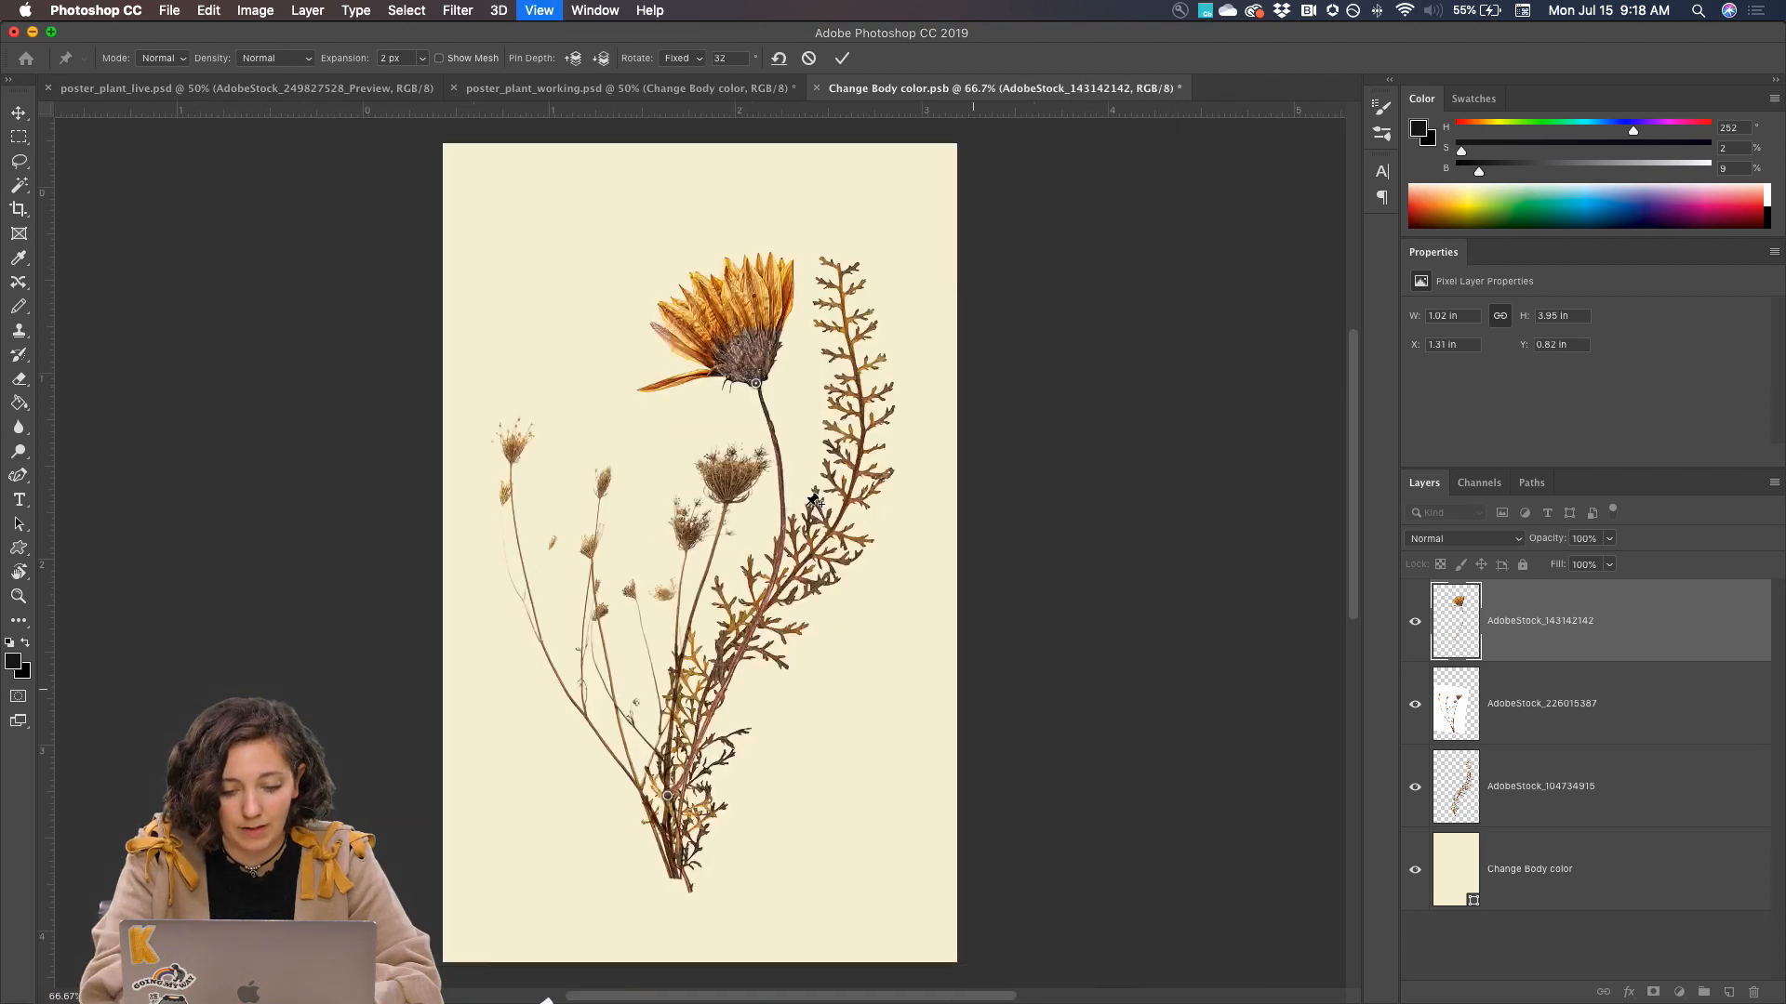
key("super+plus")
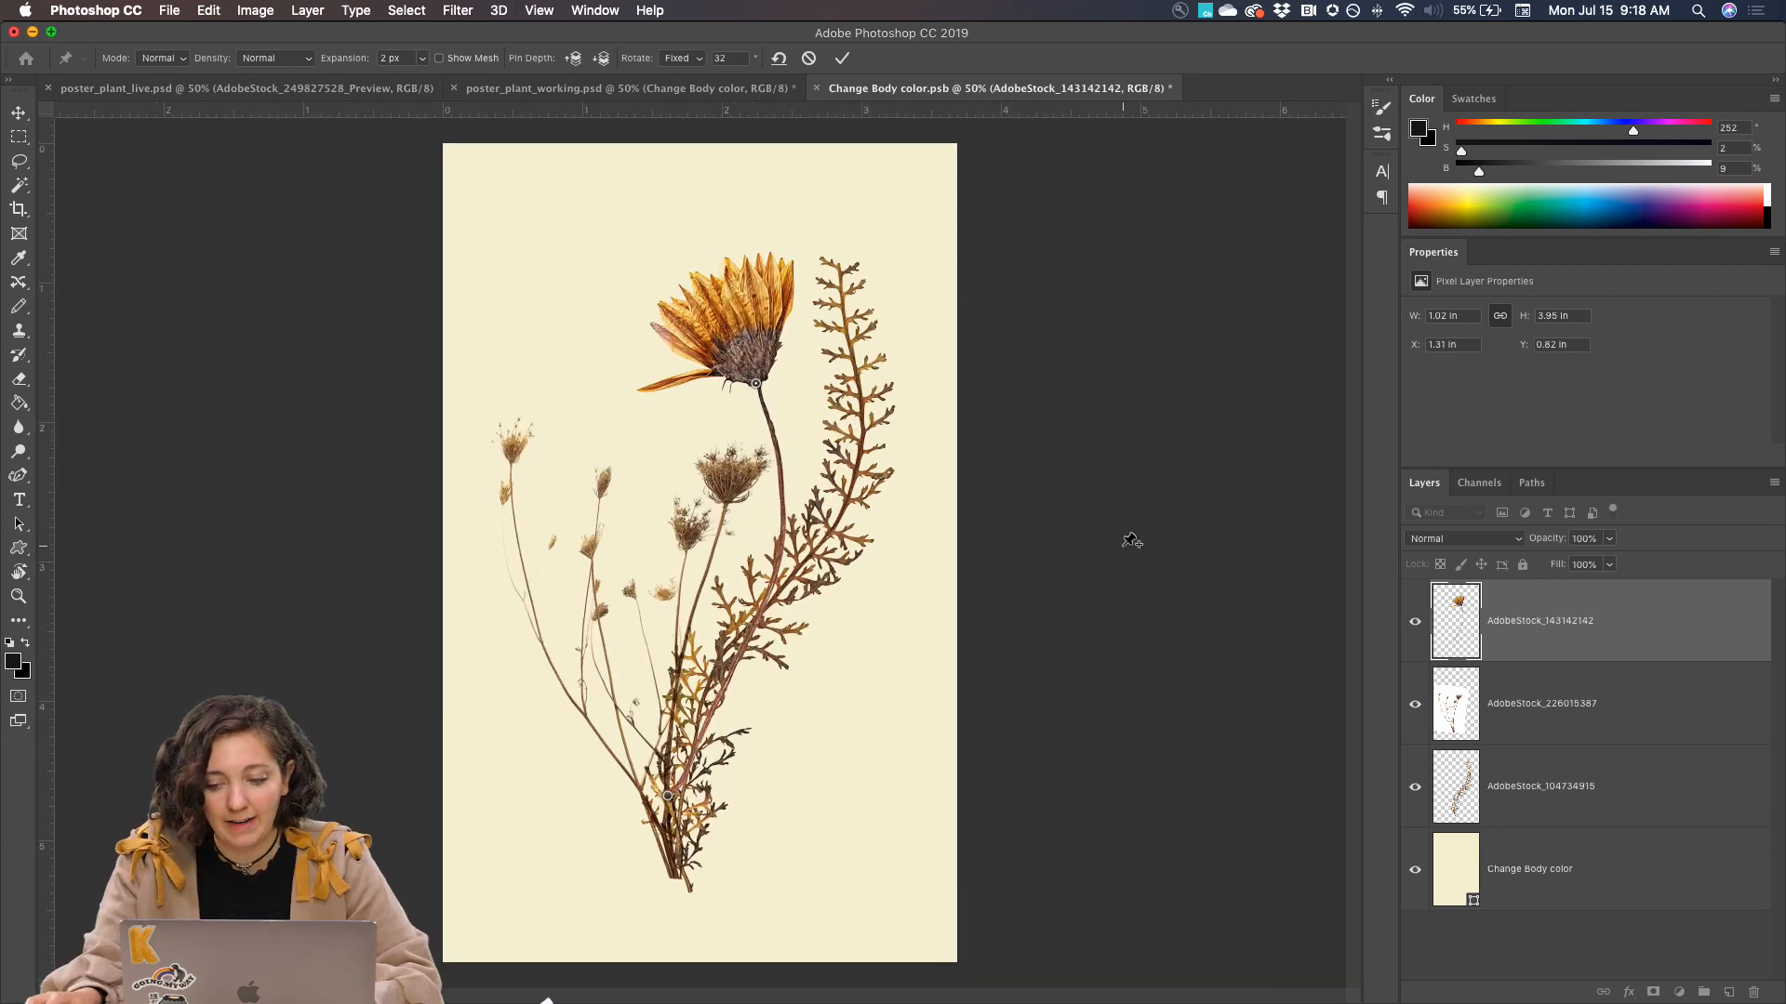
key("Return")
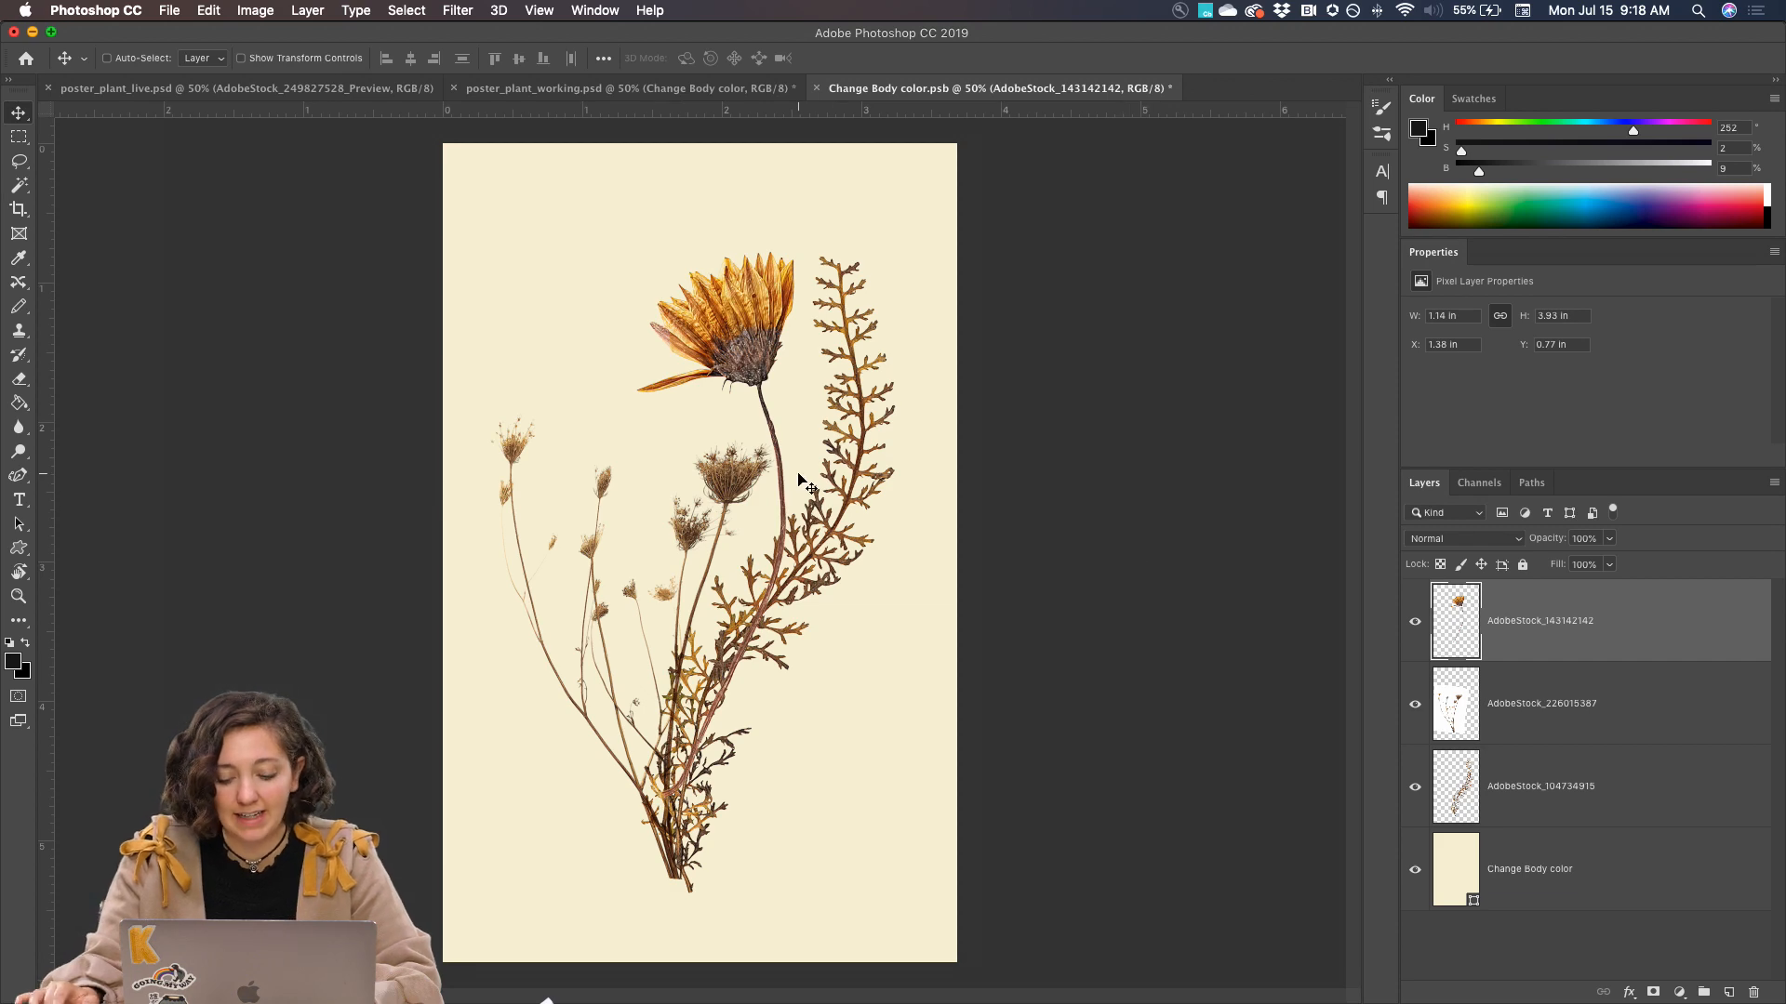
Select the stray petal hanging below the flower head with the Lasso, delete it, and clear the selection
key("super+plus")
key("super+plus")
scroll(798, 479, "up", 3)
scroll(717, 366, "left", 8)
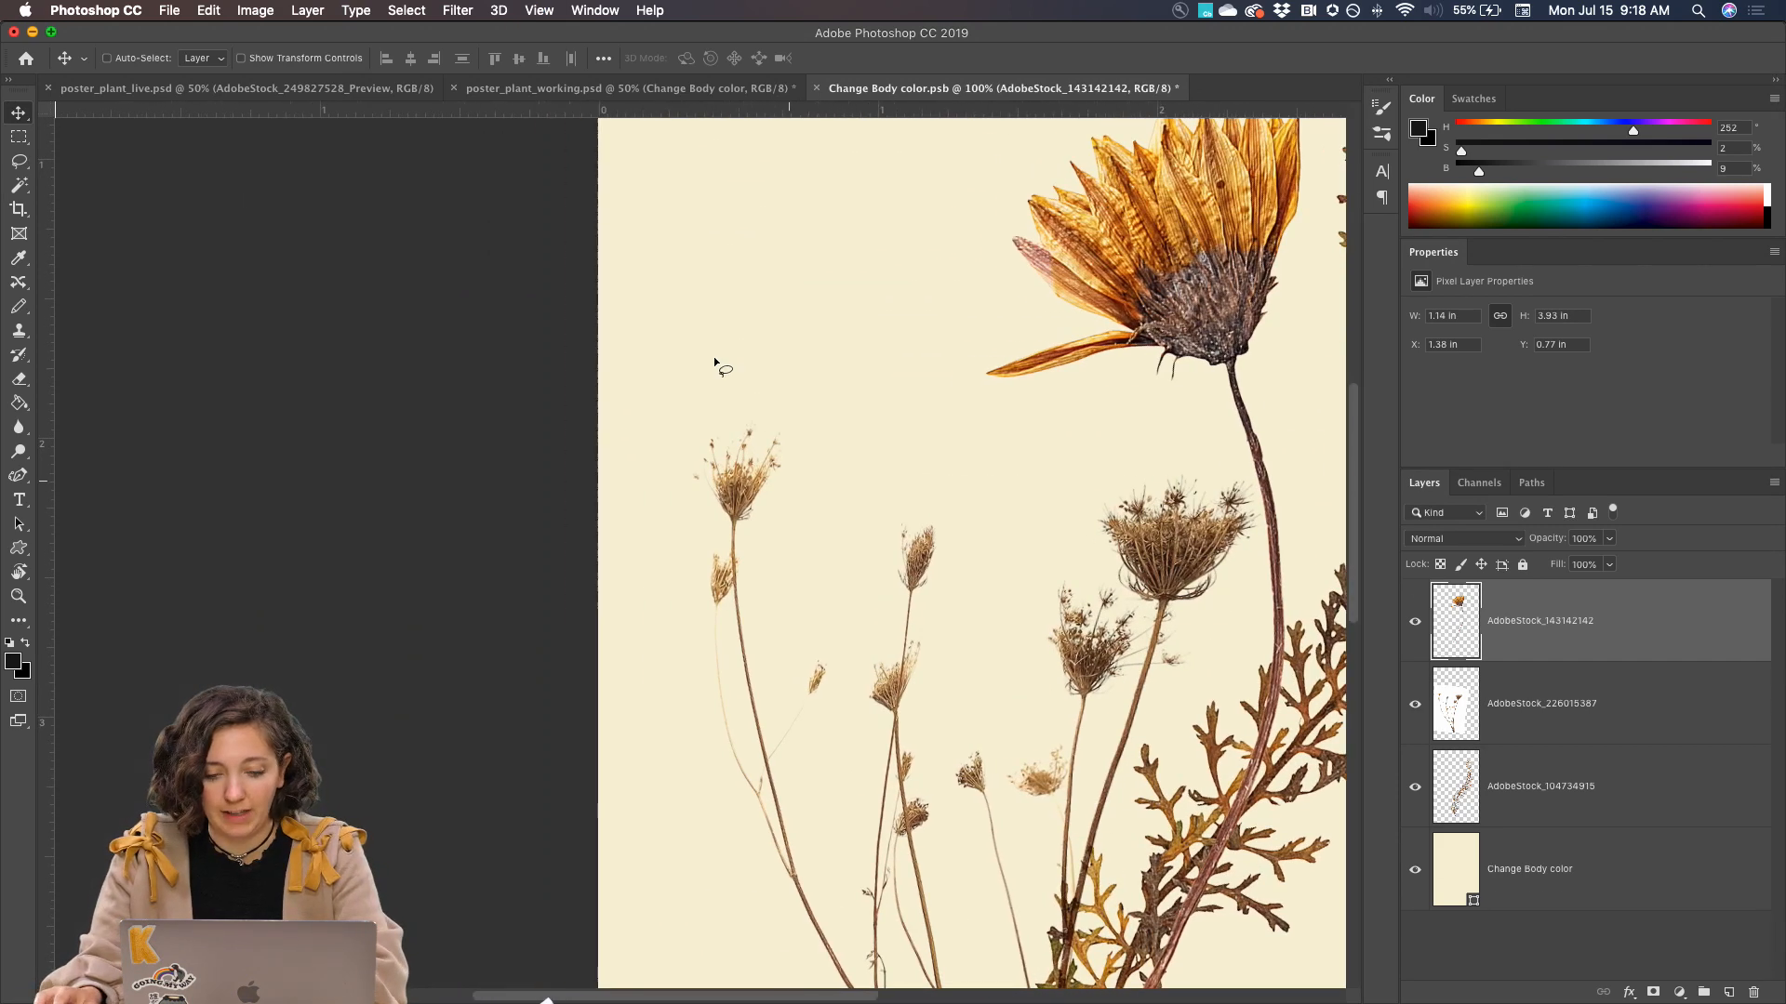
key("l")
mouse_move(1109, 324)
left_mouse_down()
mouse_move(1156, 355)
mouse_move(1139, 372)
mouse_move(1020, 402)
mouse_move(958, 394)
mouse_move(1007, 346)
left_mouse_up()
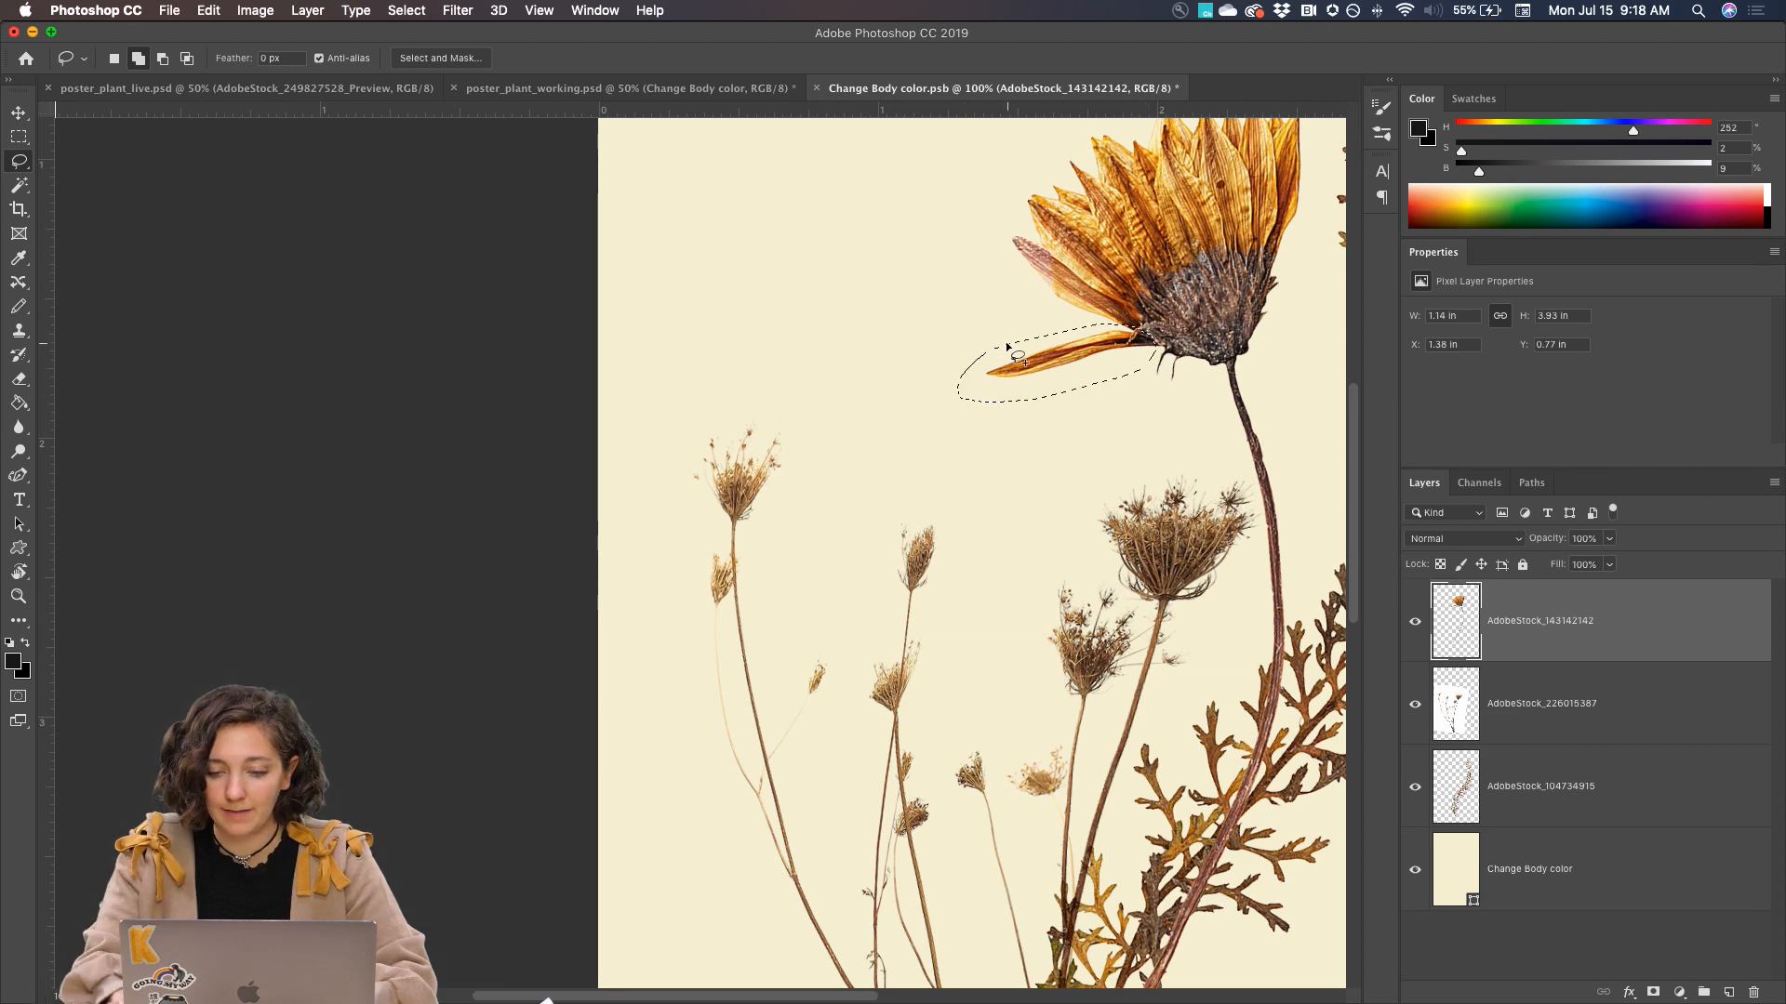
key("BackSpace")
key("super+d")
Save the Change Body color Smart Object contents and check the updated poster in poster_plant_working.psd
key("super+minus")
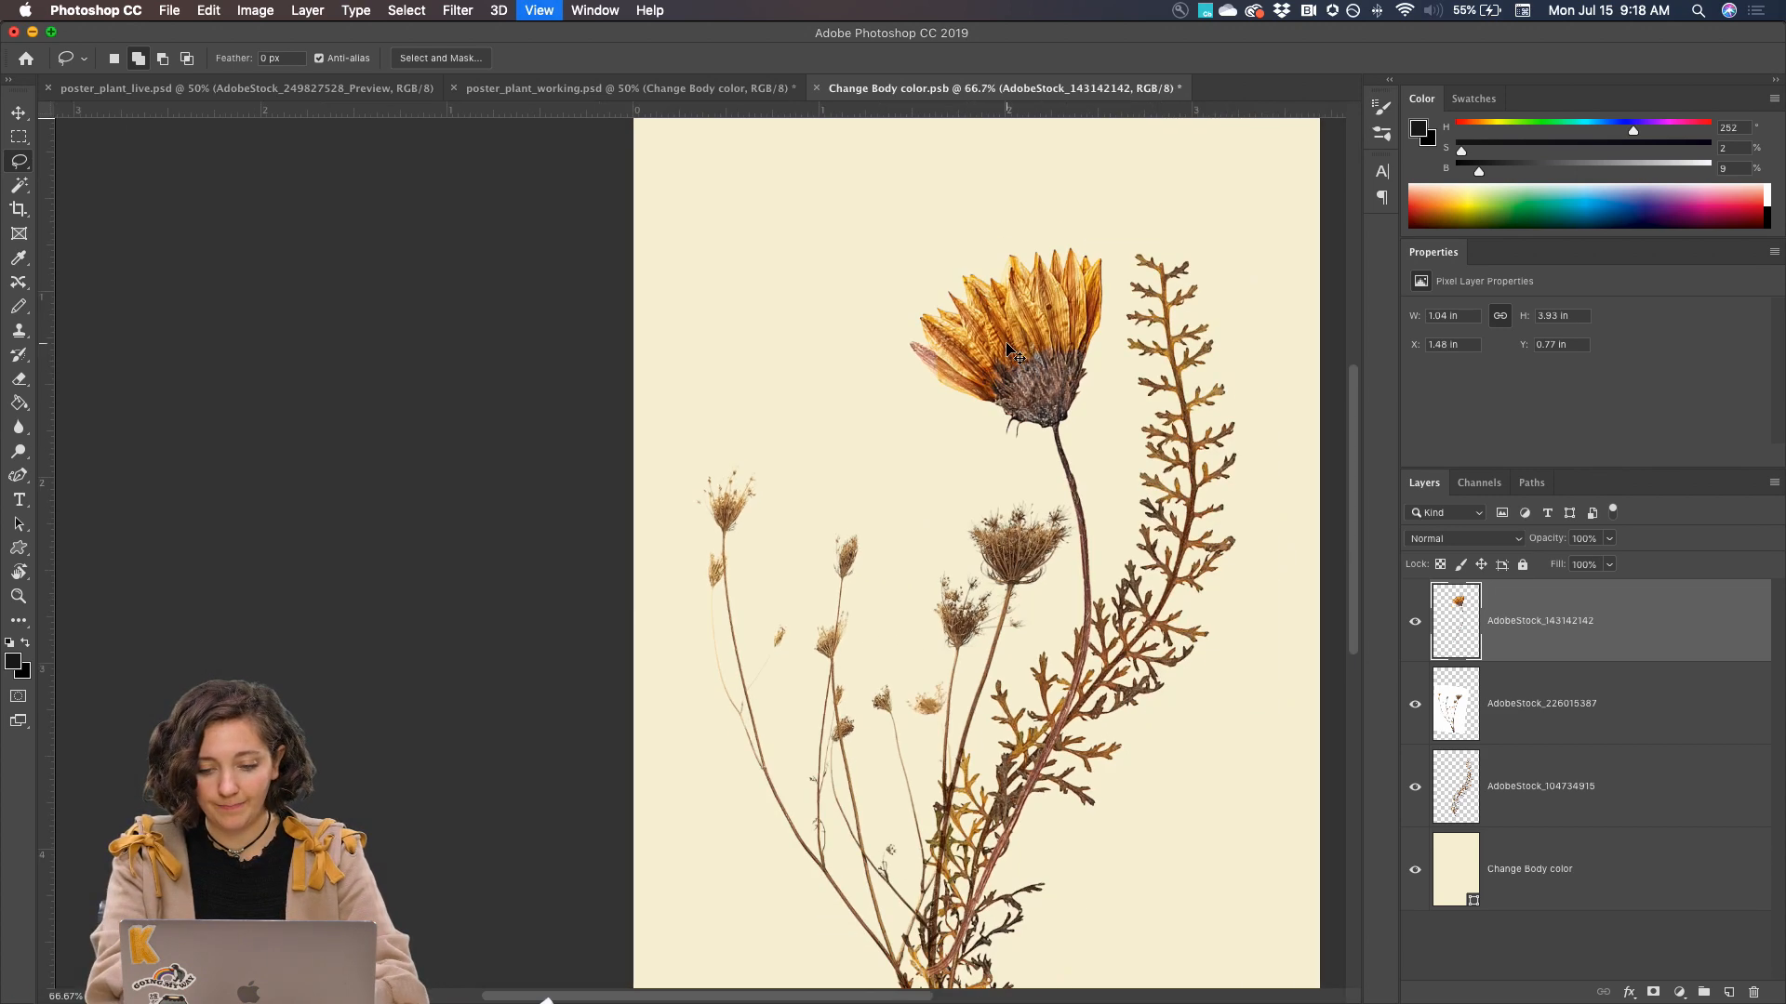
key("super+minus")
key("super+minus")
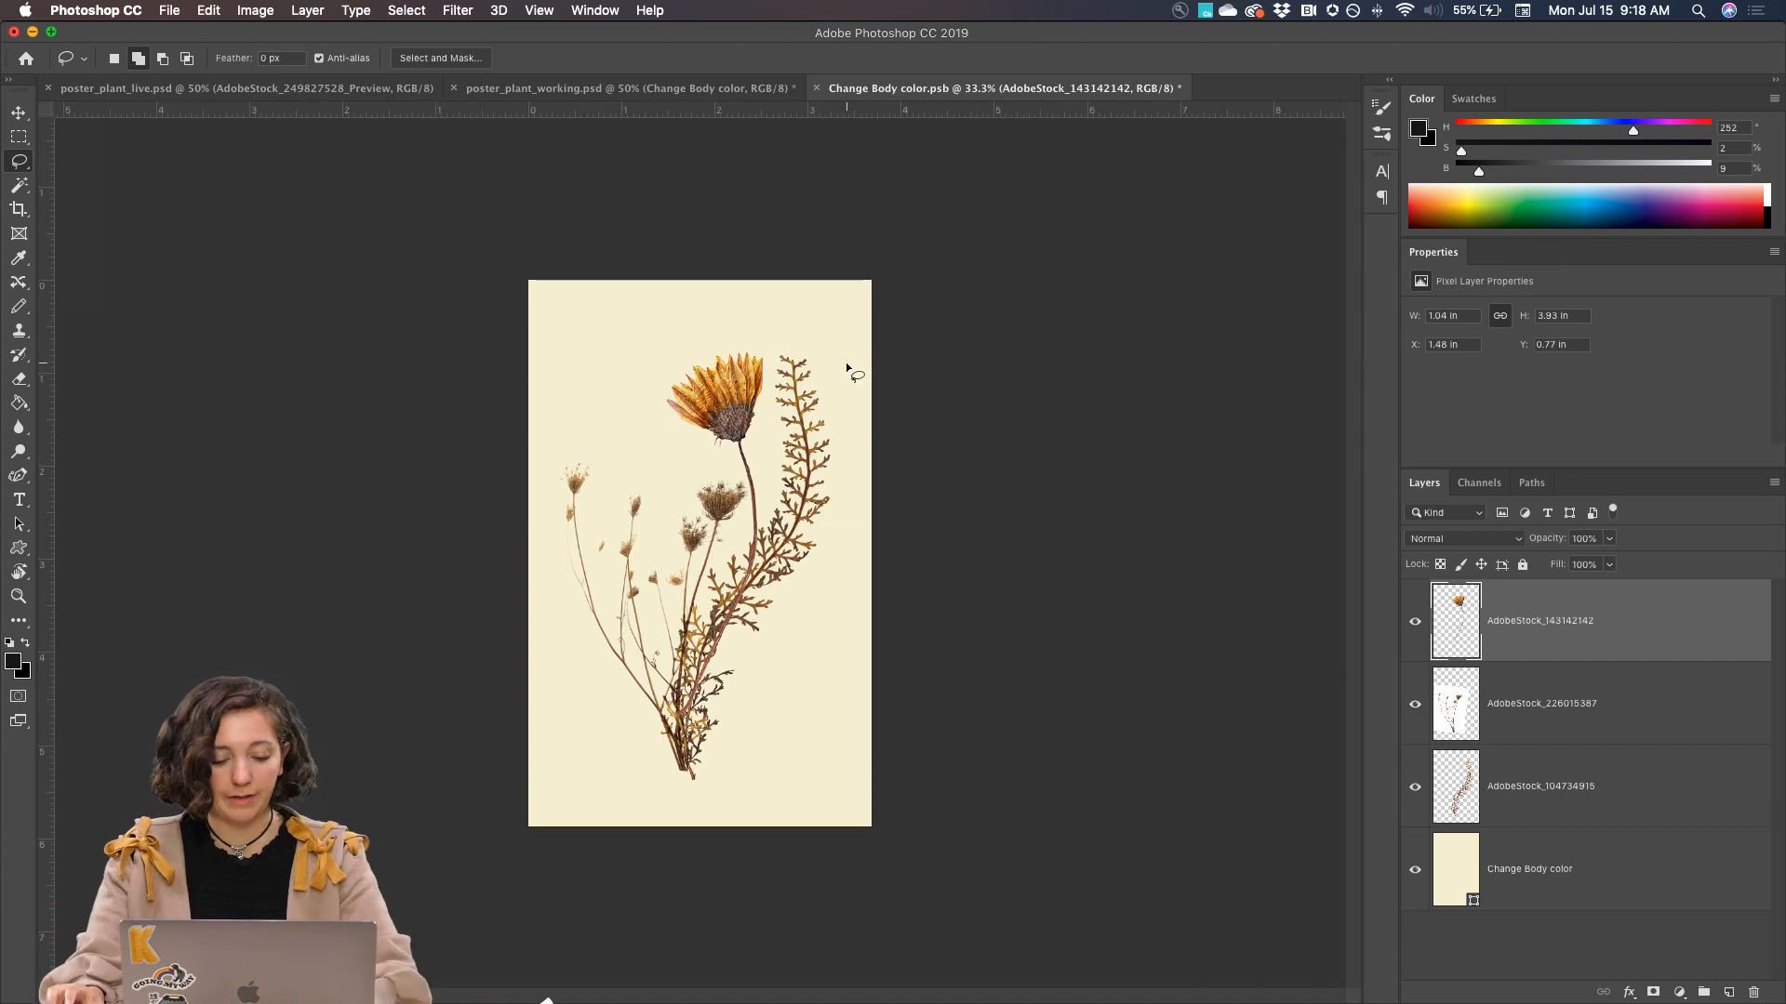
left_click(168, 11)
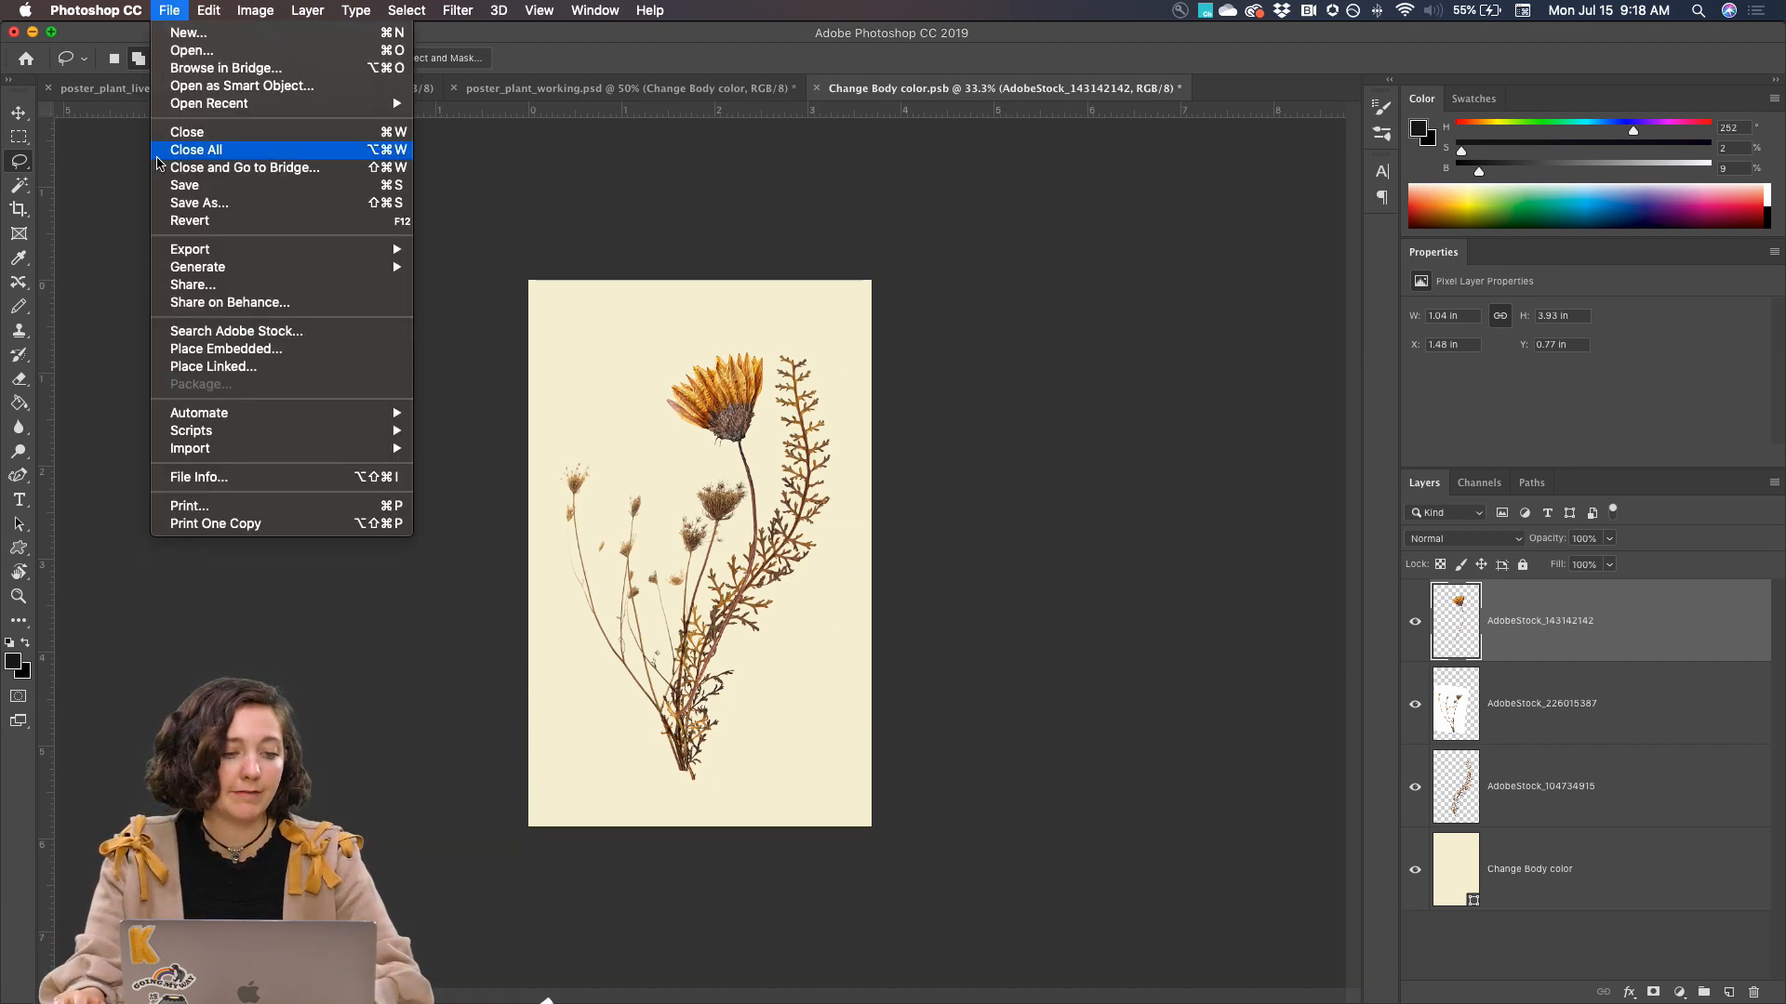
left_click(275, 191)
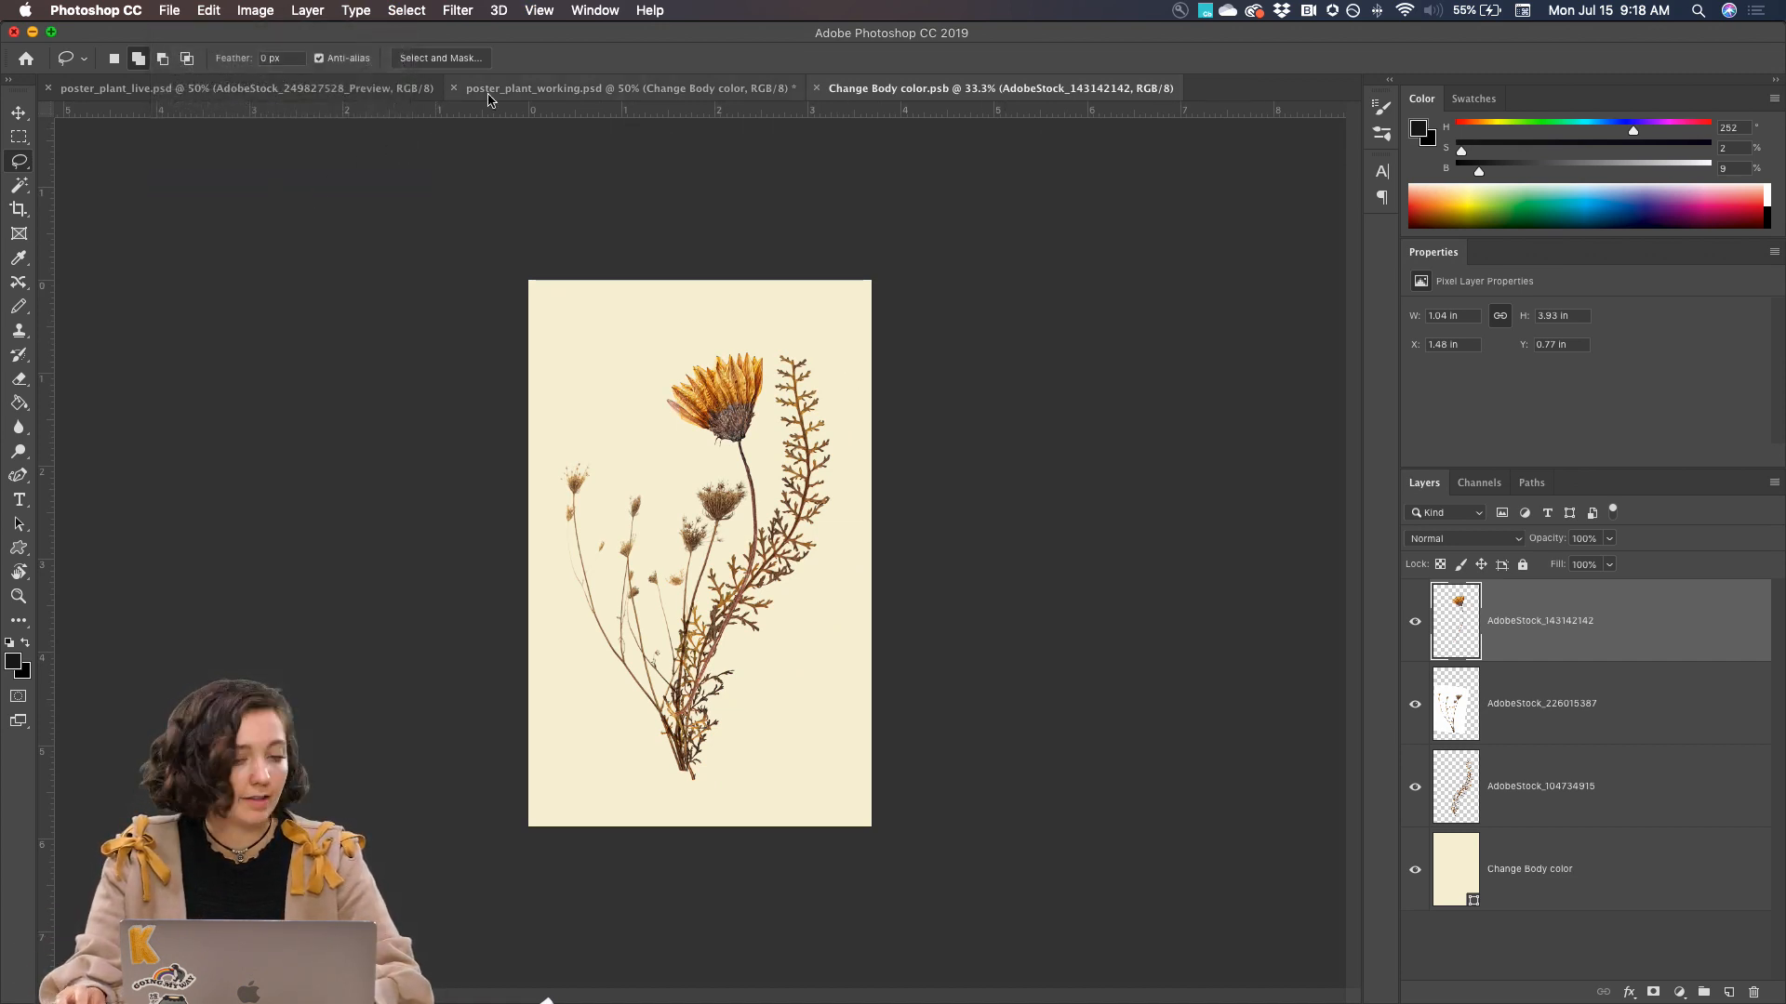
left_click(518, 92)
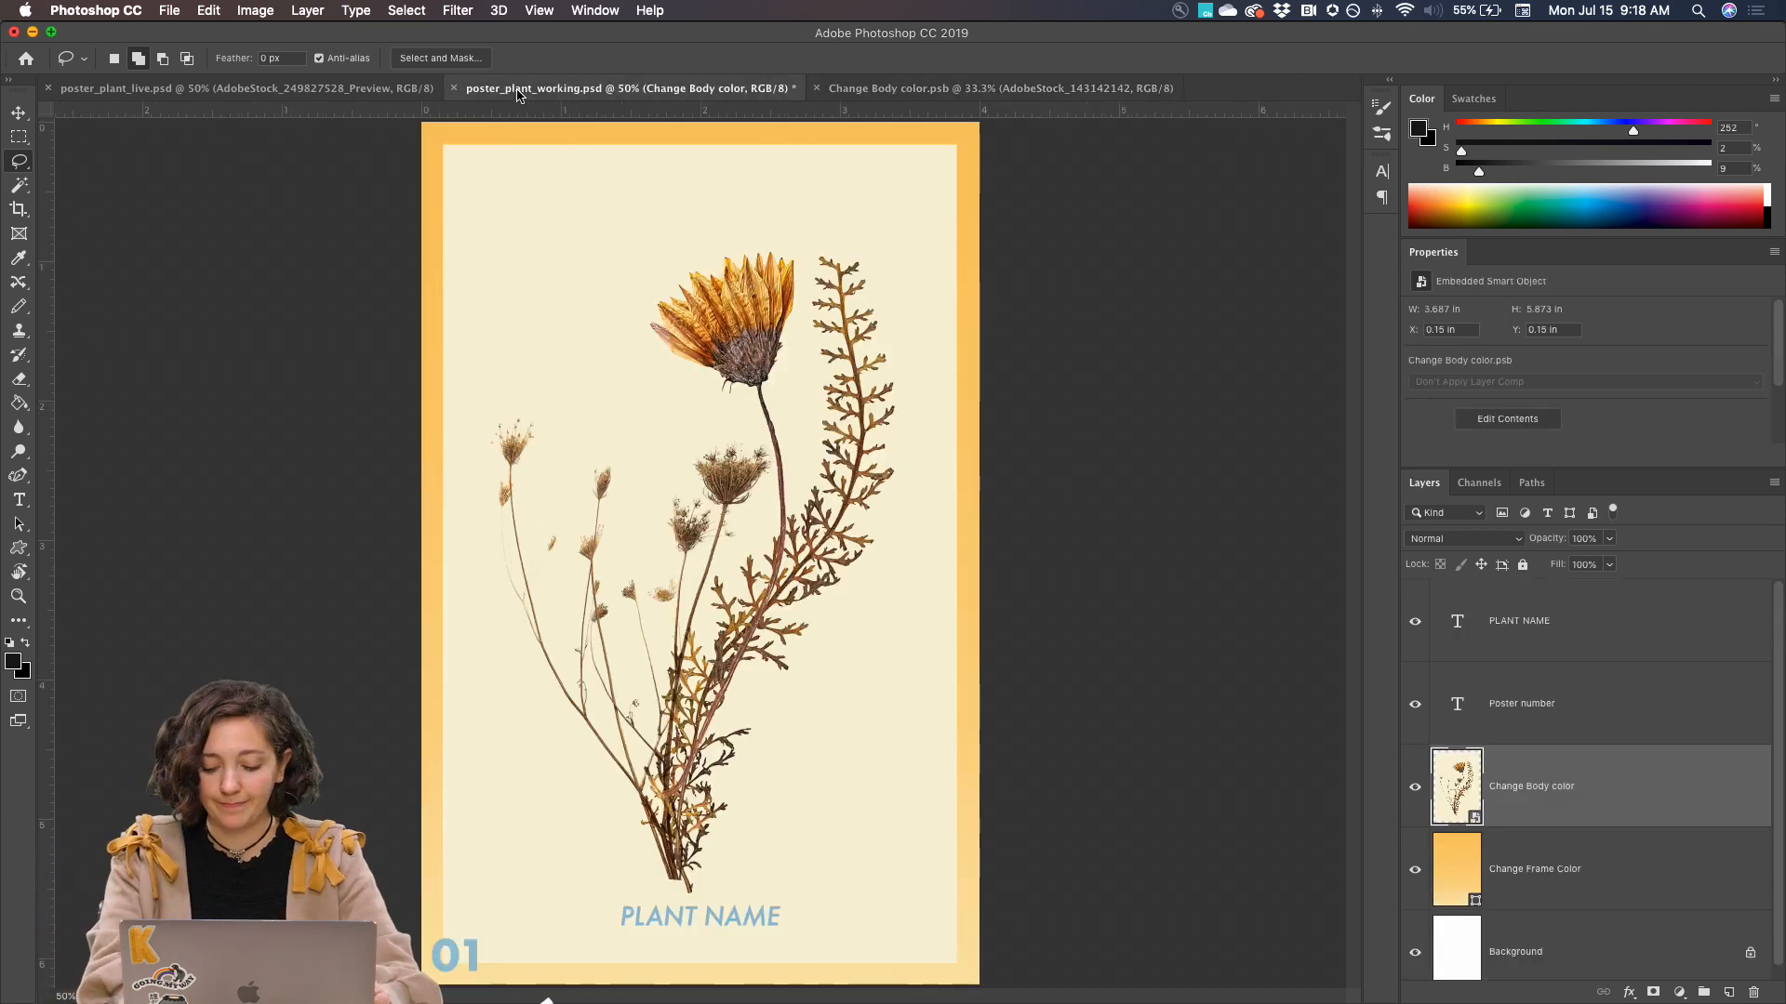
key("super+minus")
key("super+minus")
key("super+plus")
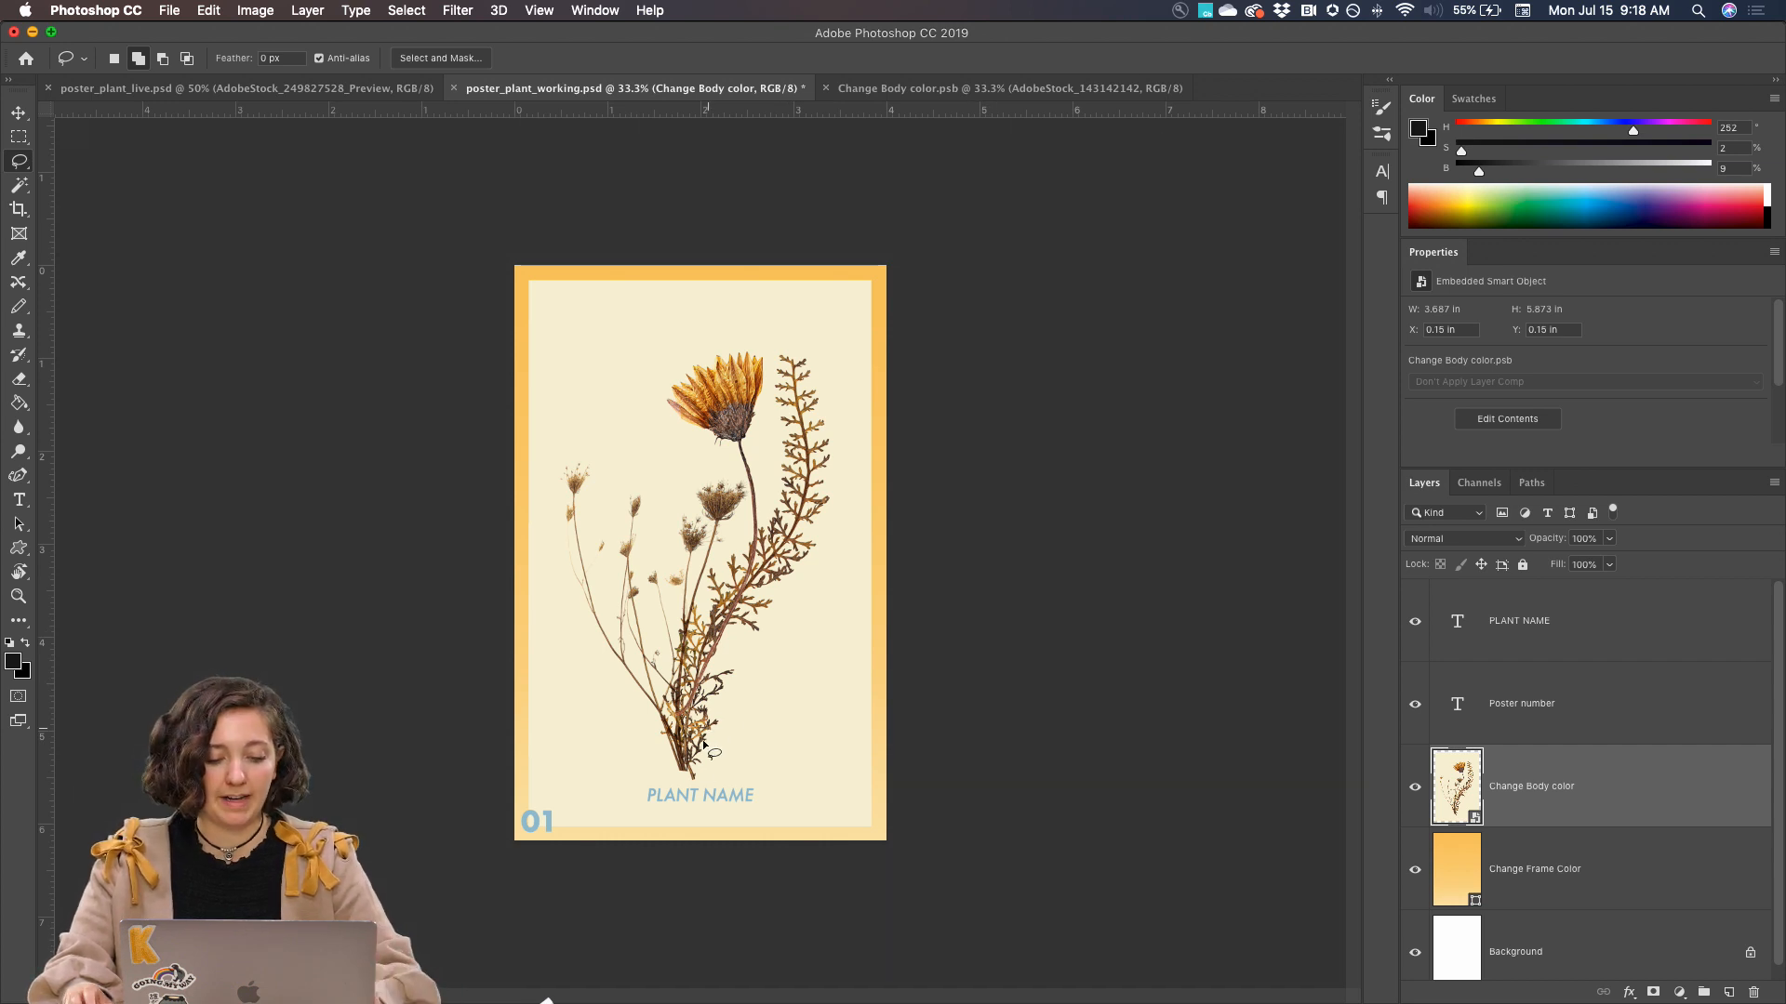
Switch to Chrome and generate a new set of plant names in the Scientific flower name generator
mouse_move(726, 1001)
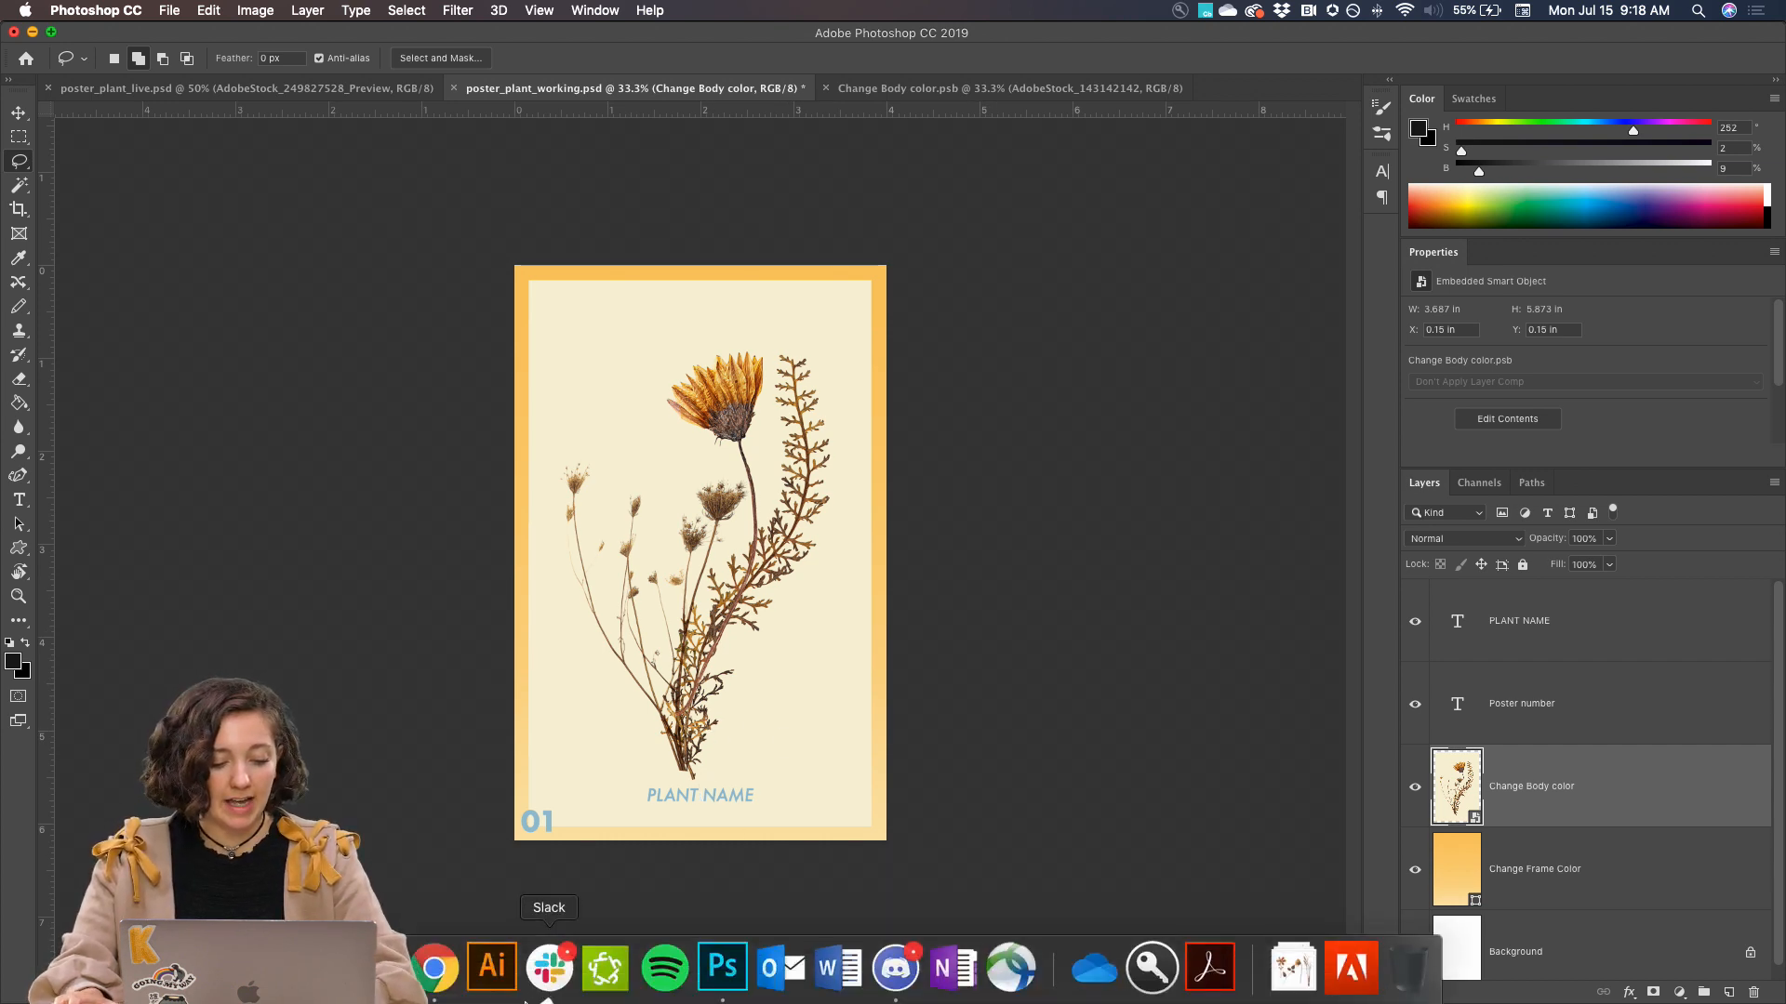
left_click(434, 972)
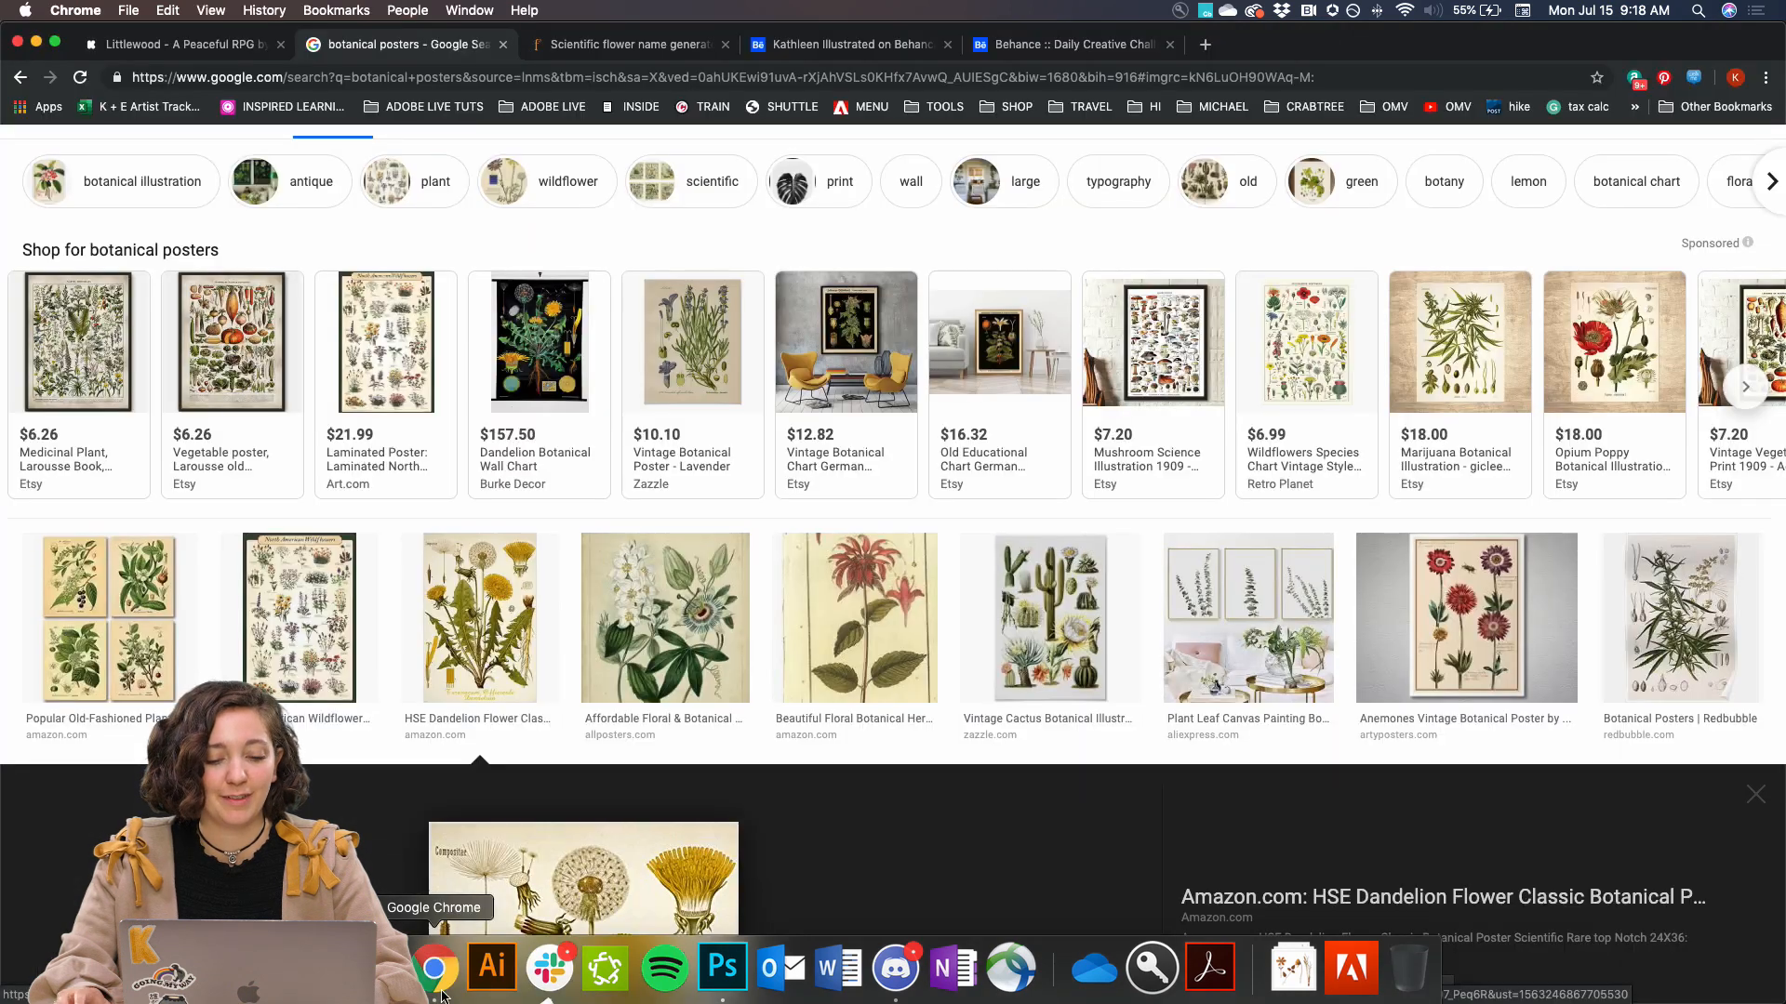
left_click(622, 49)
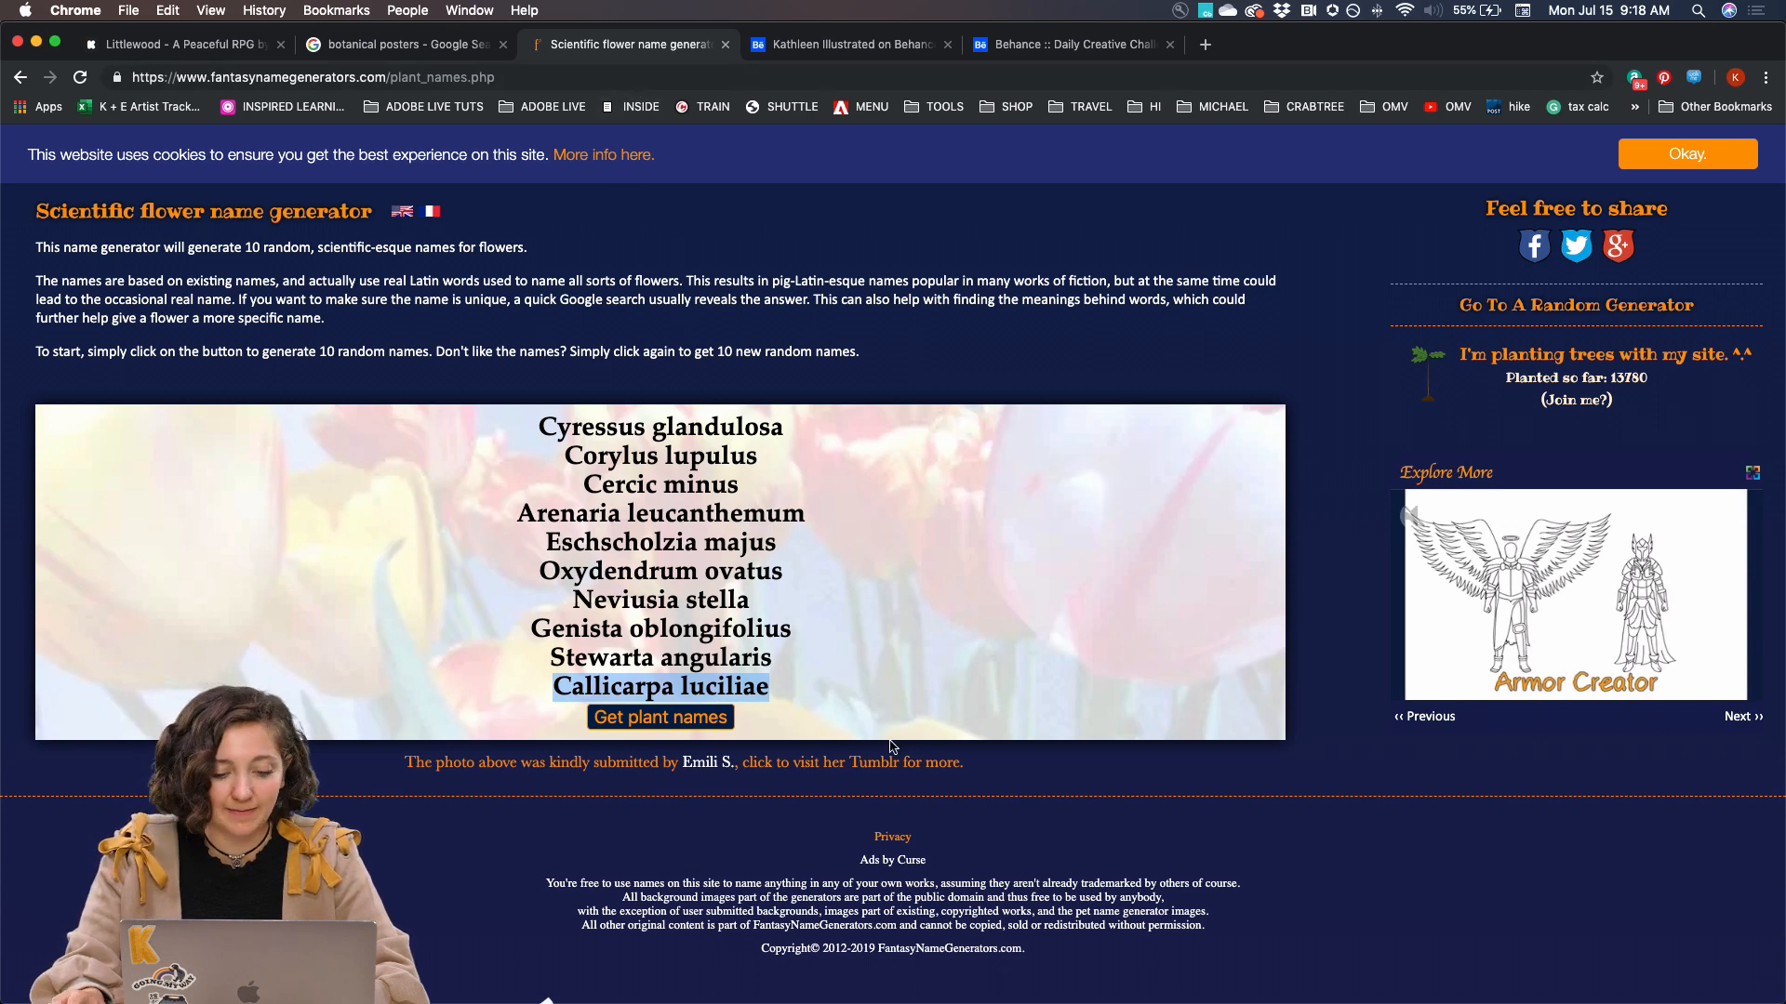
left_click(648, 730)
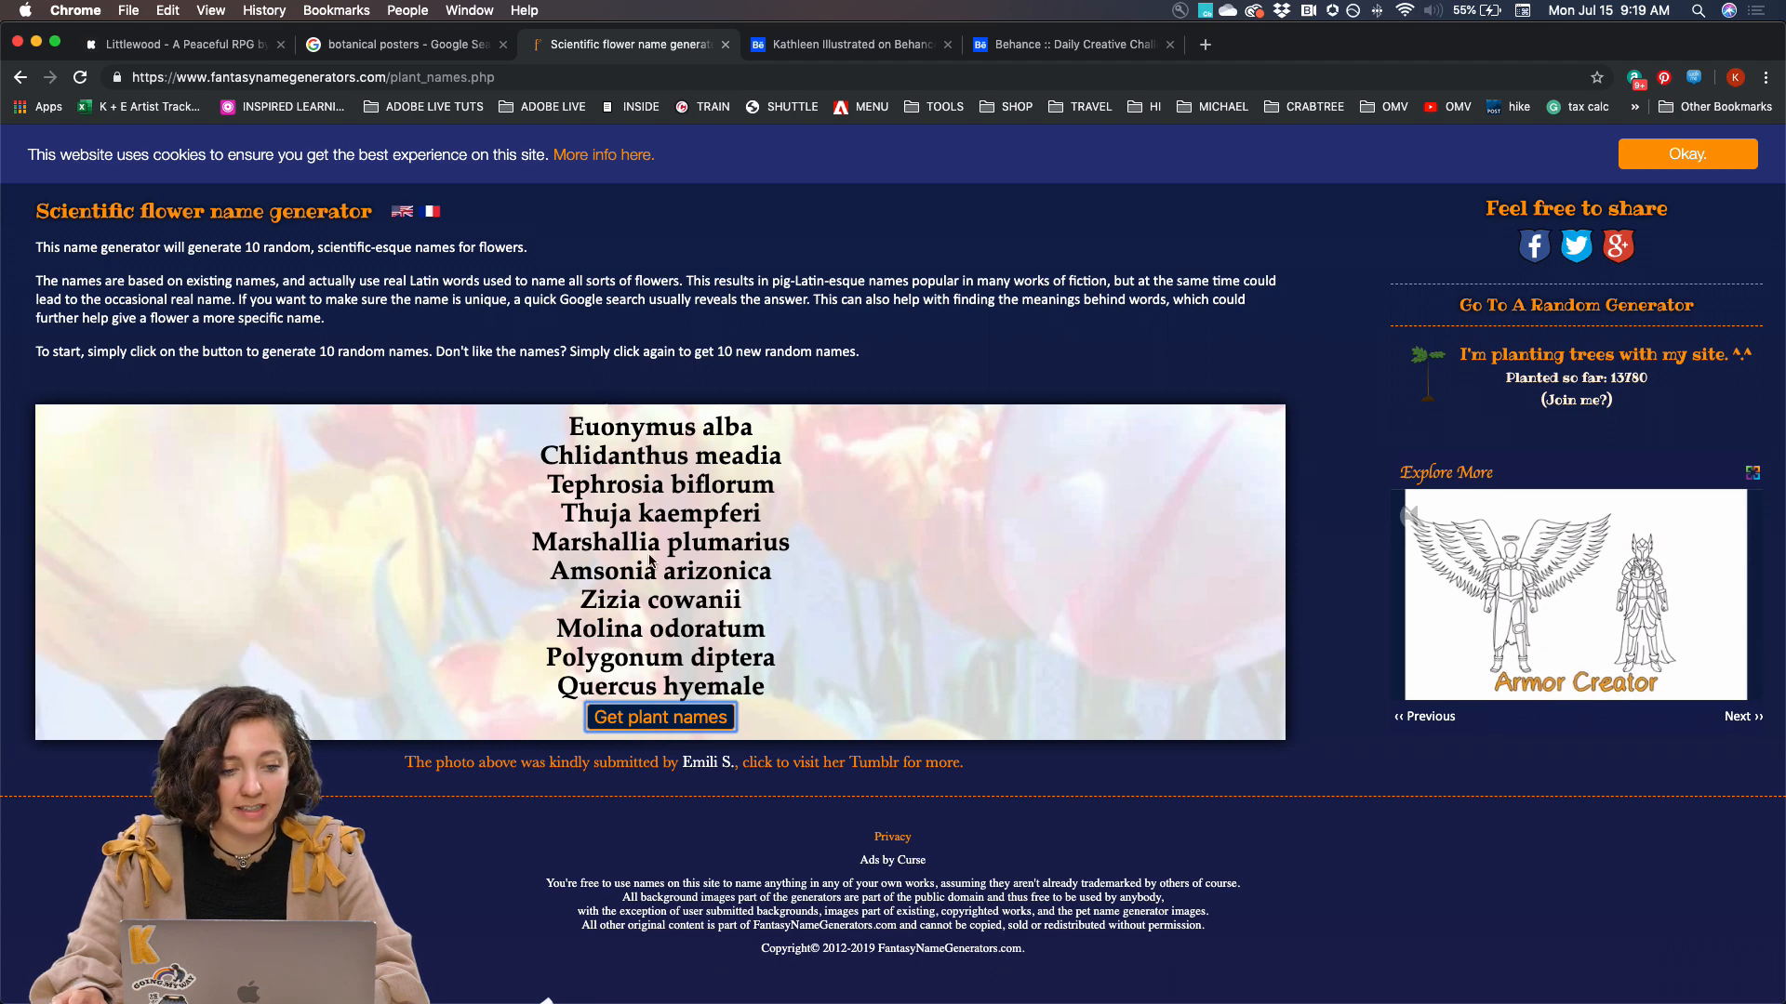
Copy the name generator's URL, open be.net/live in a new tab, and open and pause the live stream
left_click(364, 78)
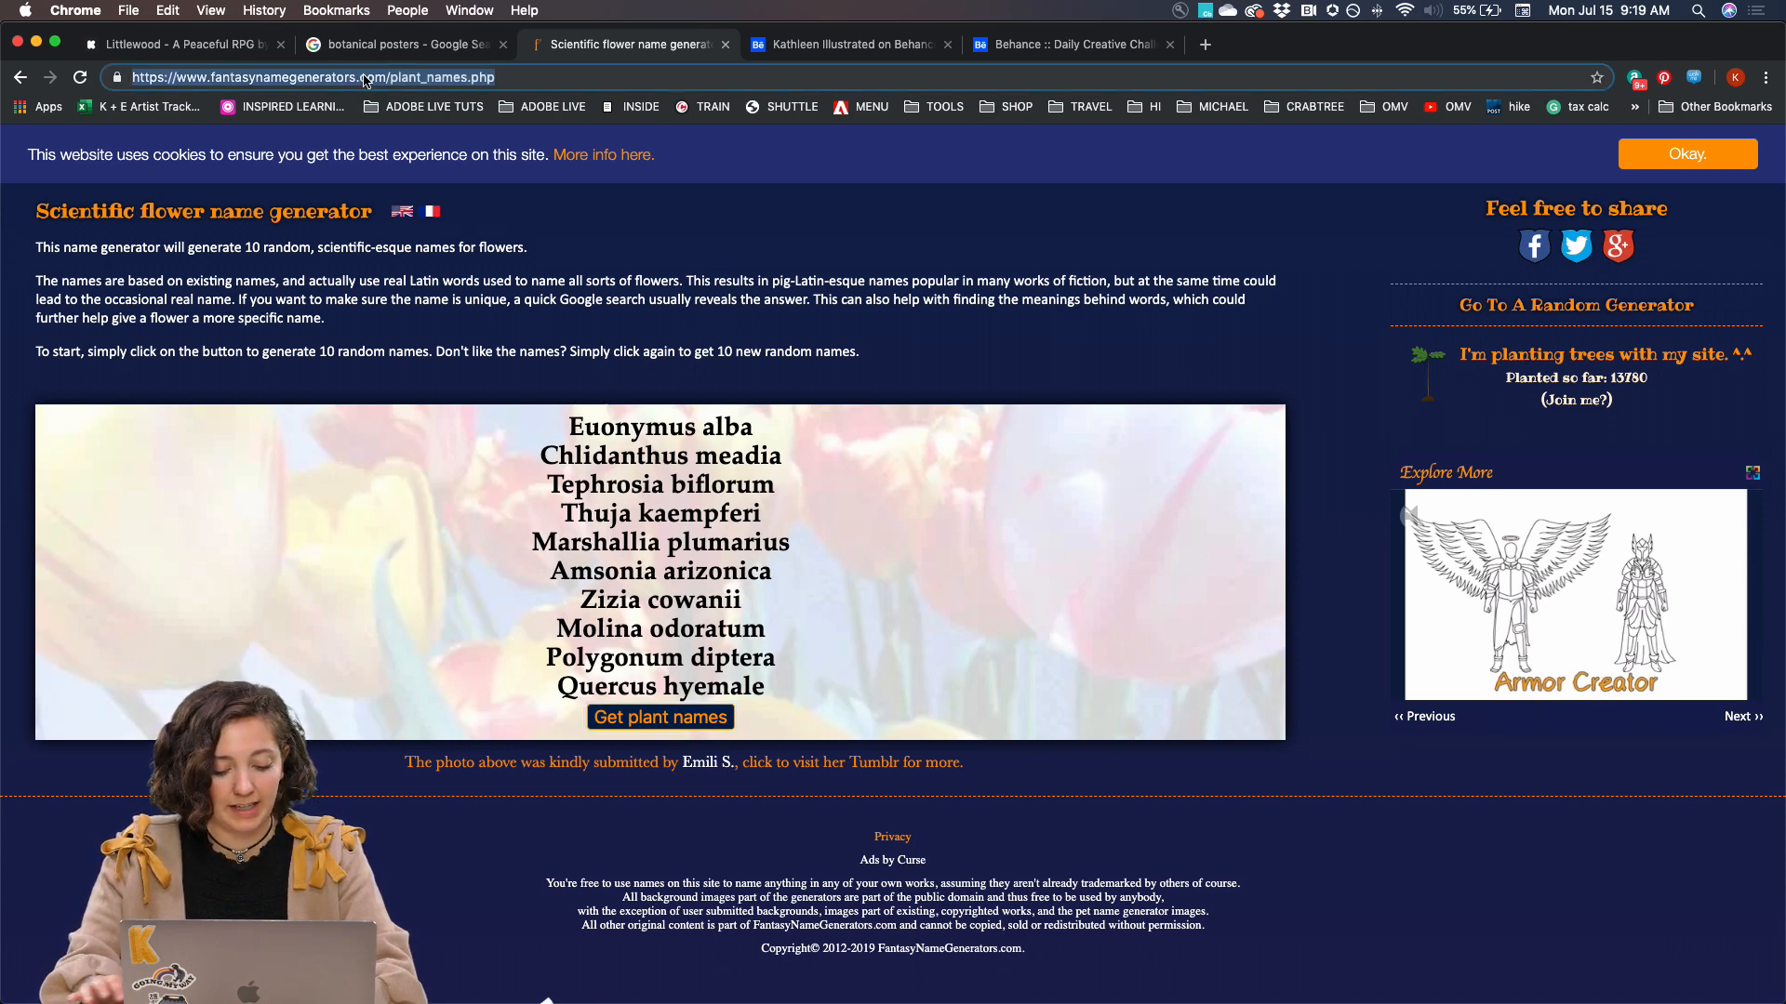
key("super+t")
type("be.net/live")
key("Return")
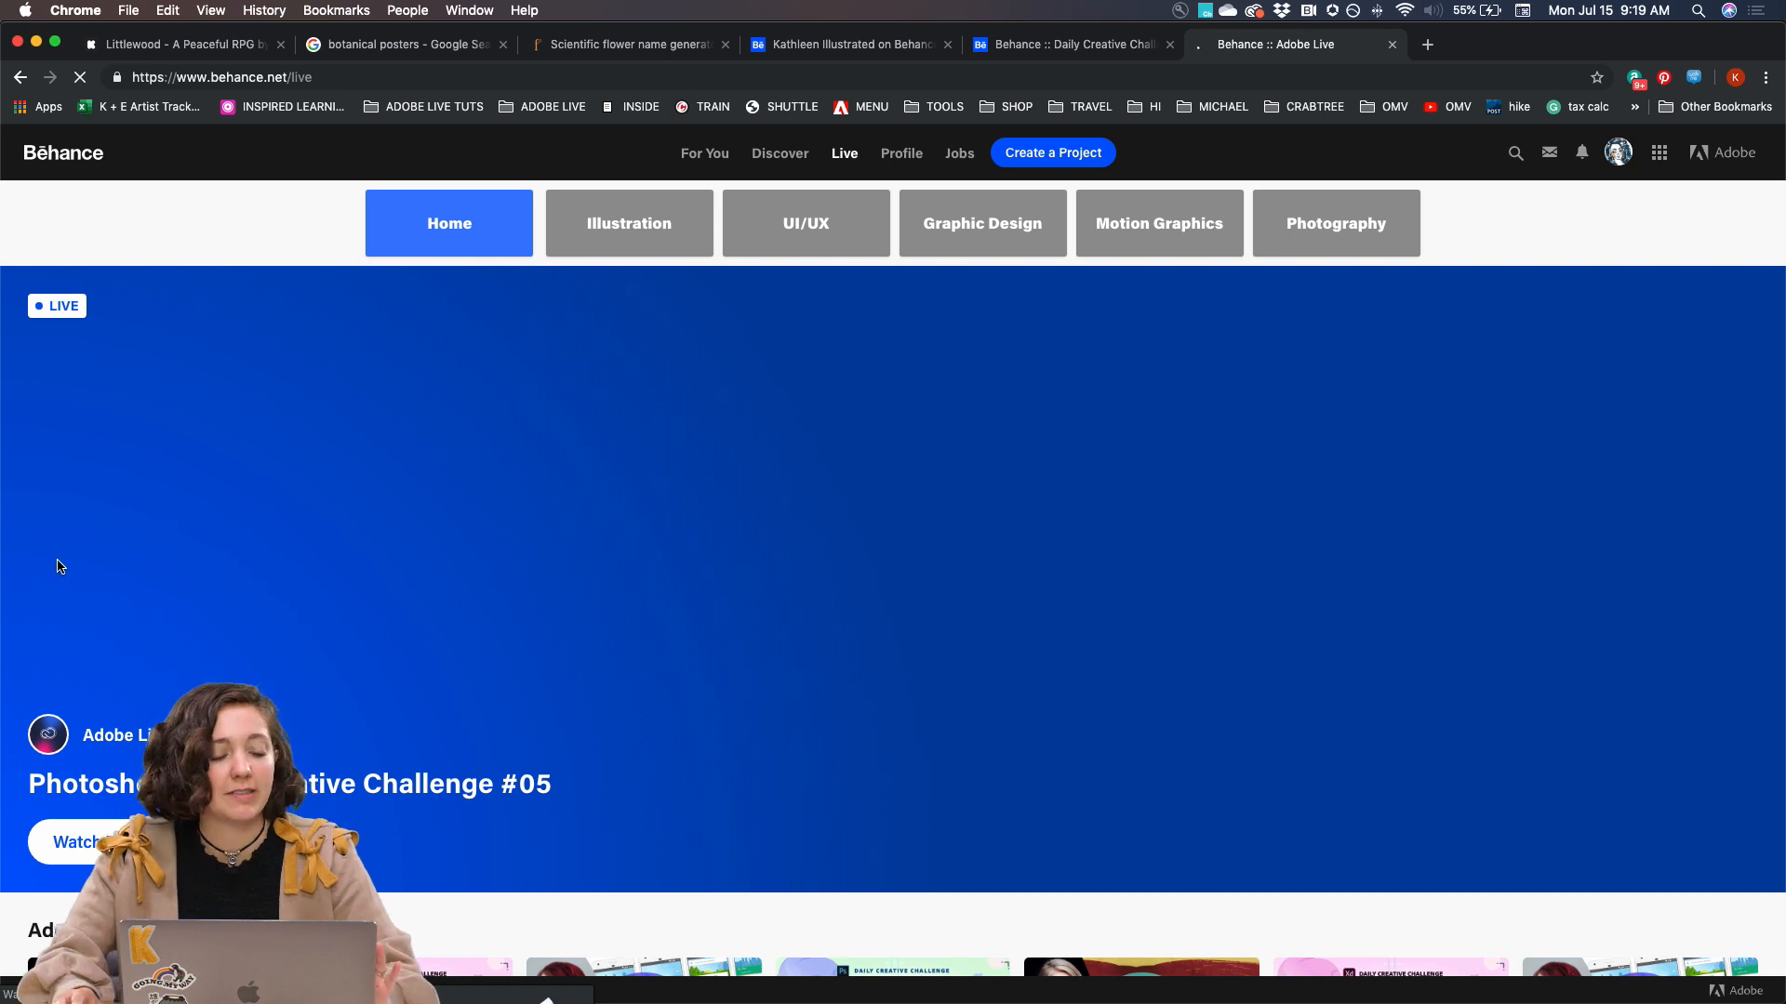
left_click(42, 842)
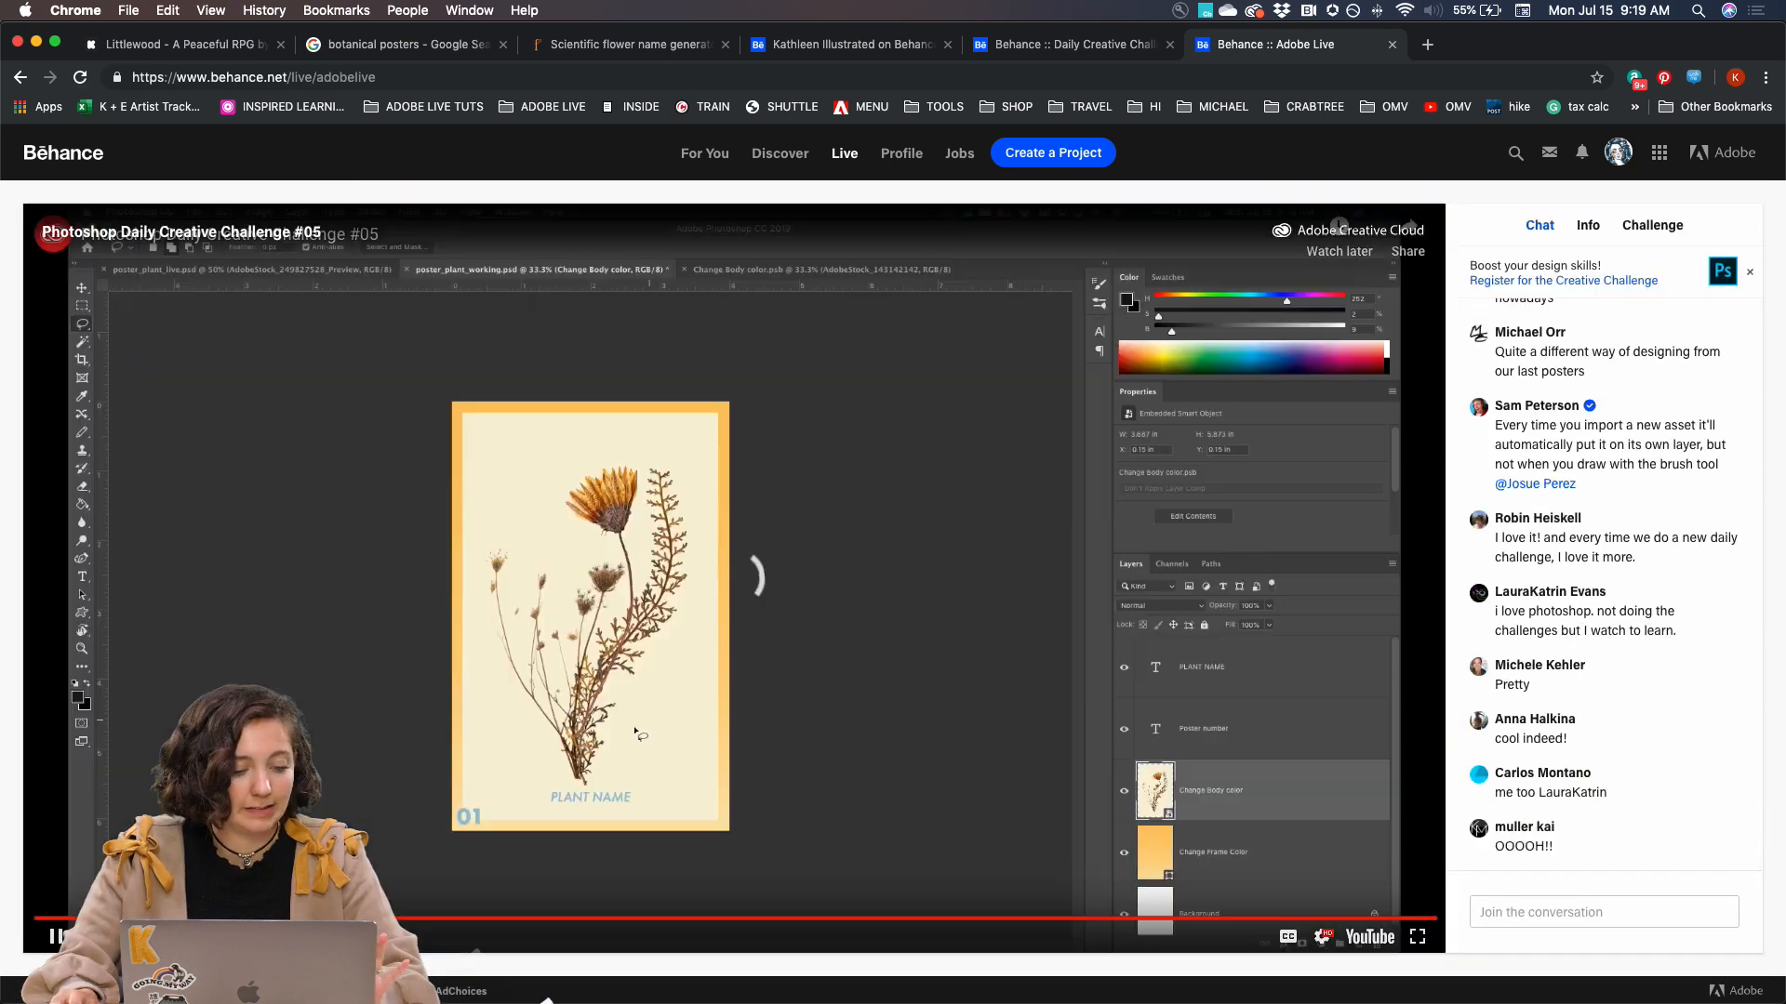
left_click(54, 940)
left_click(1507, 915)
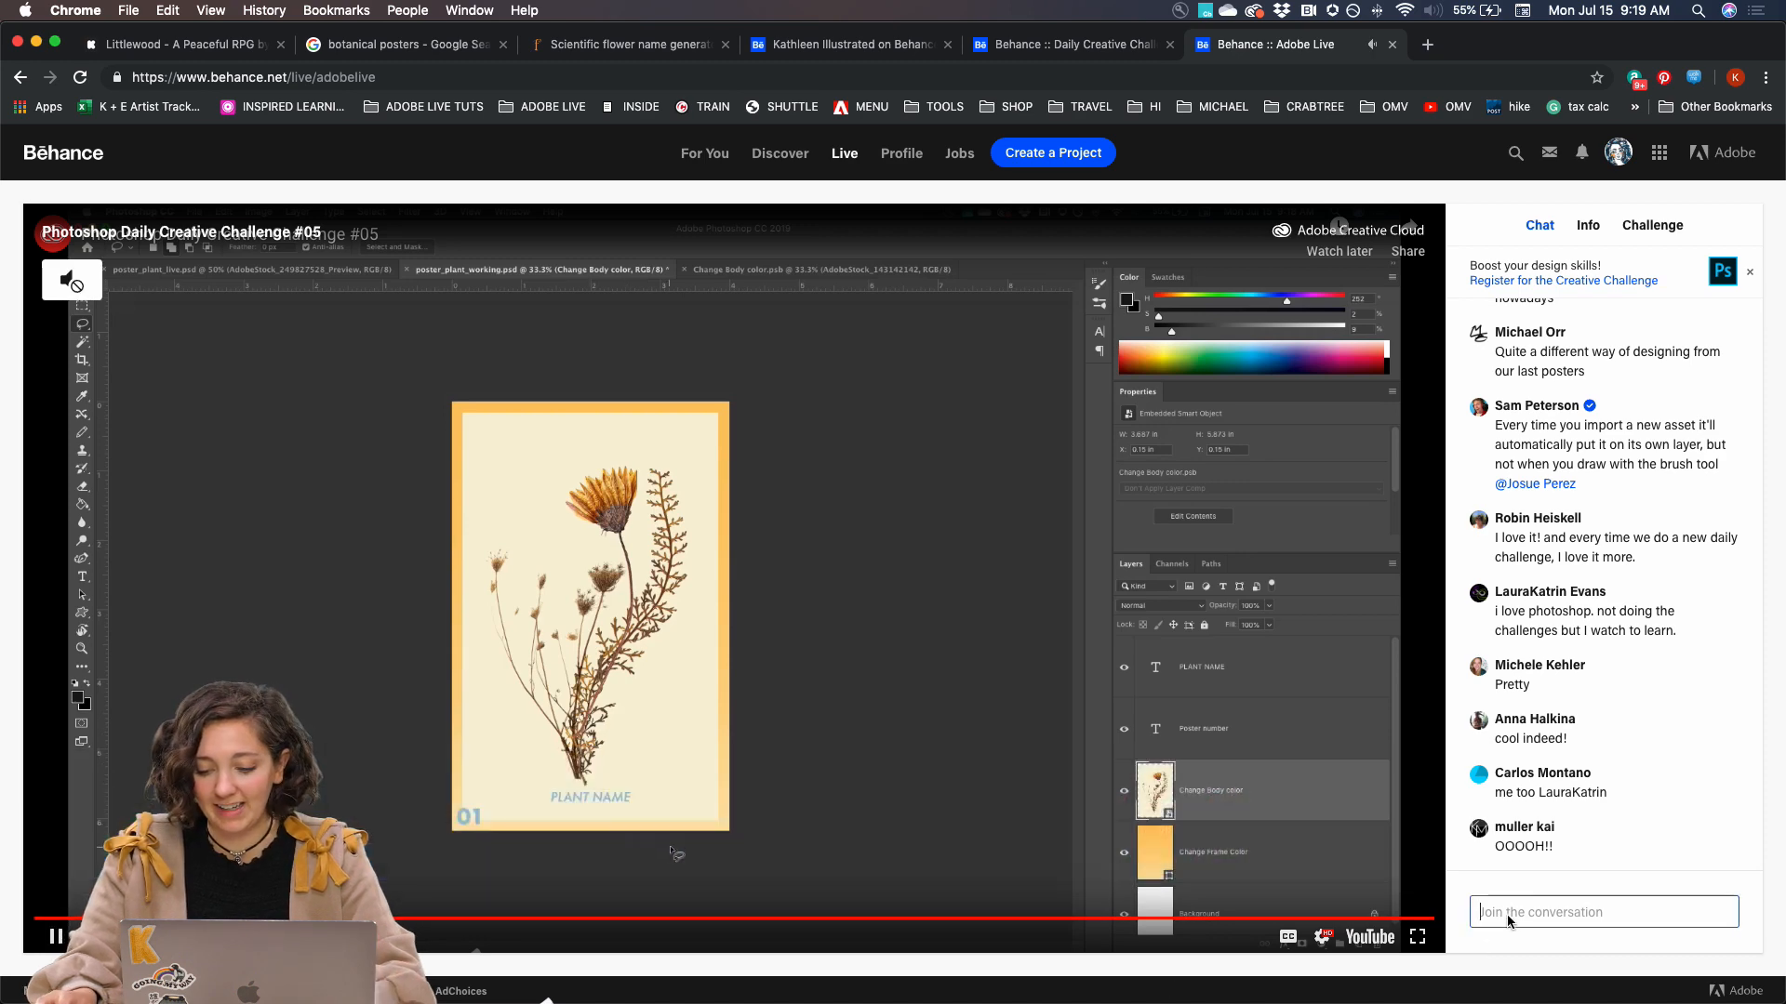
key("super+v")
key("Return")
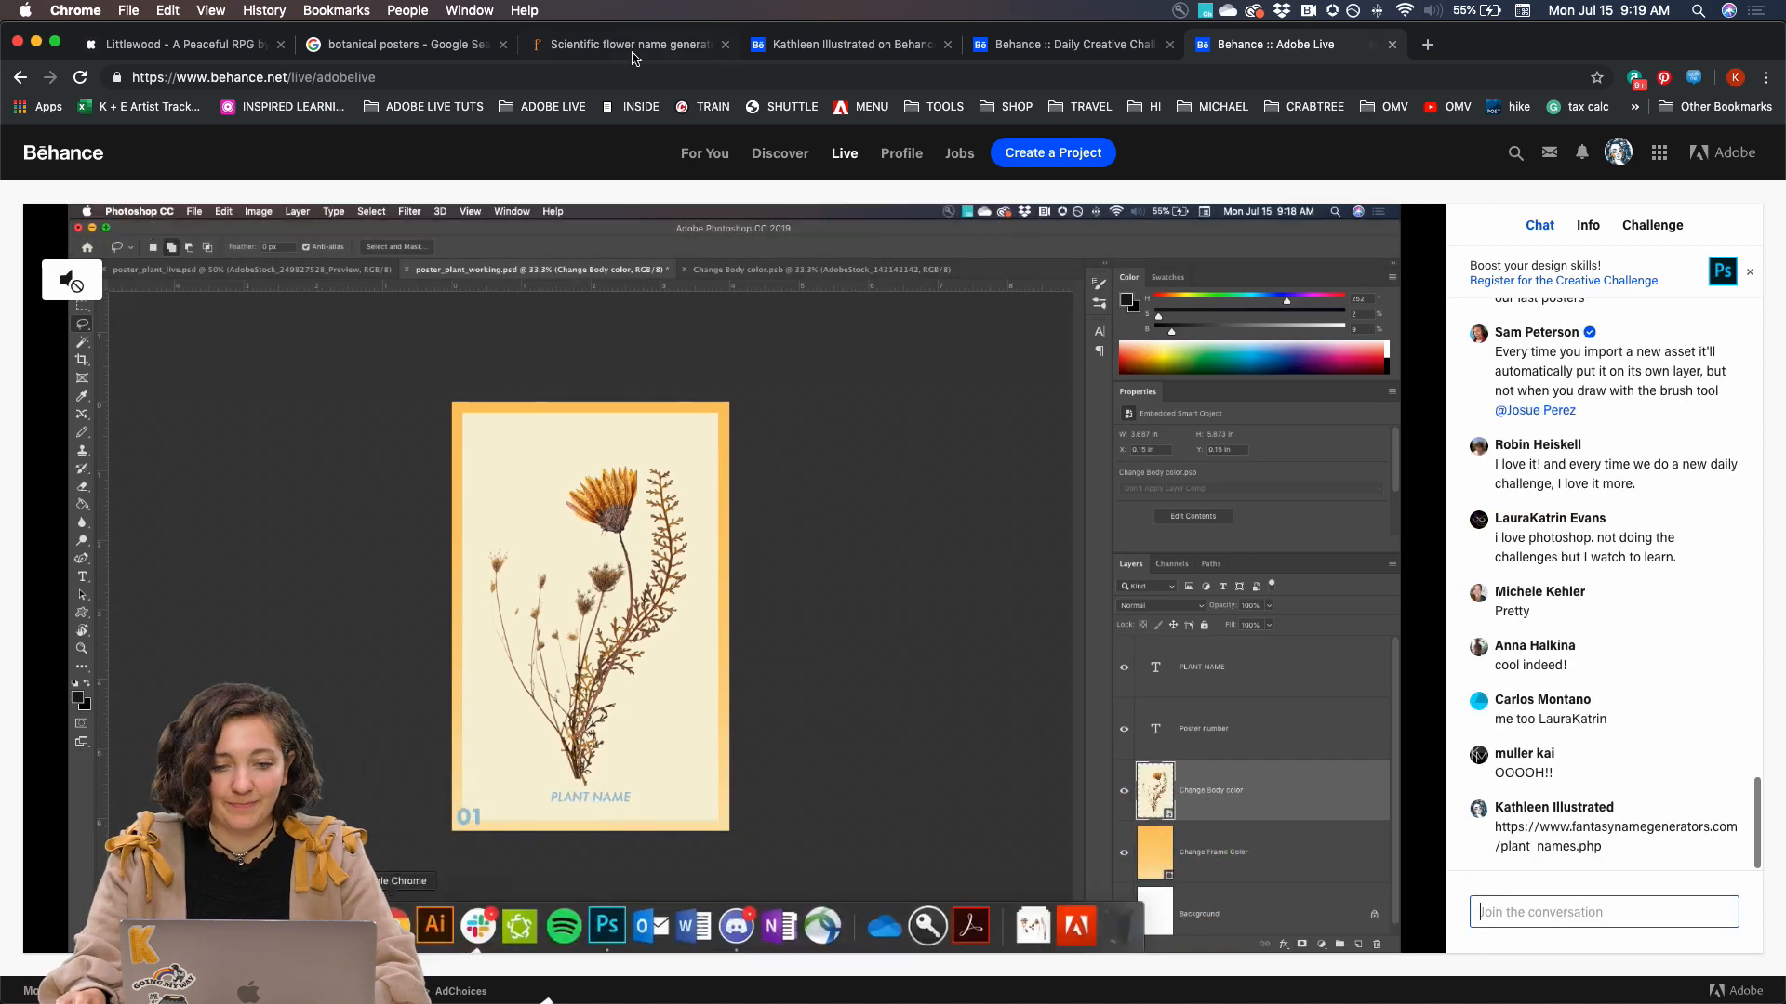
left_click(625, 47)
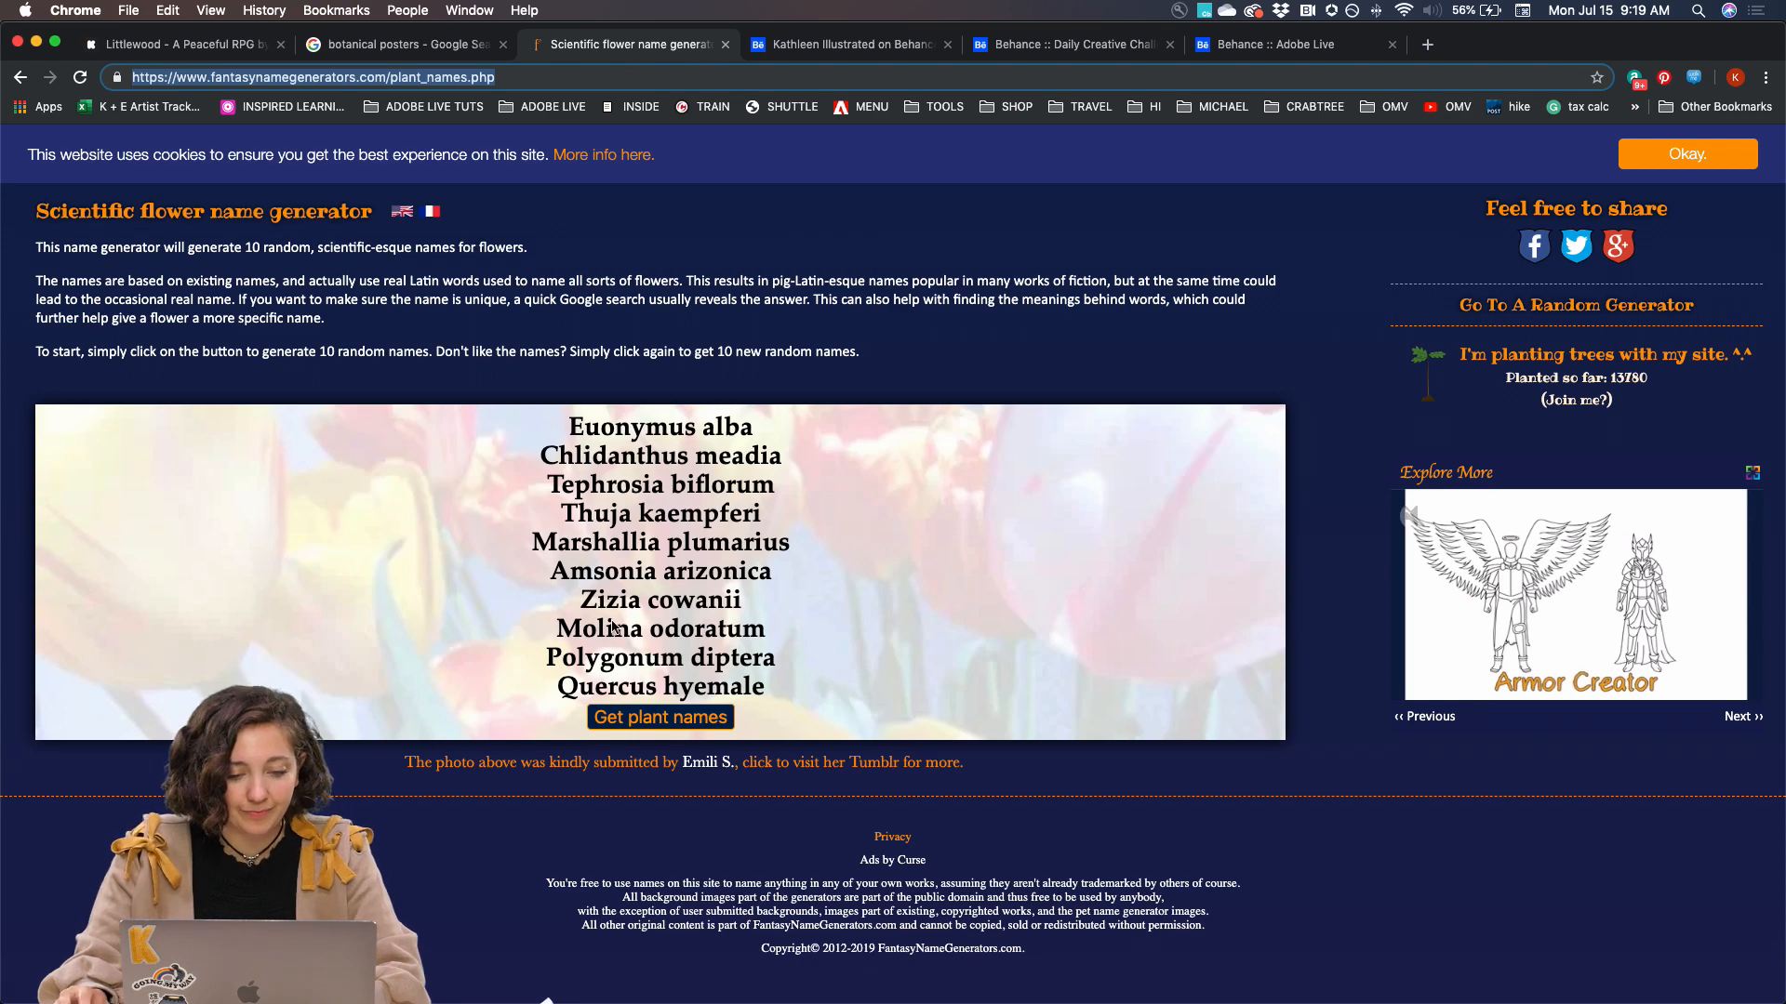
Generate new sets of scientific flower names and copy the name Lilium kolomikta
left_click(613, 723)
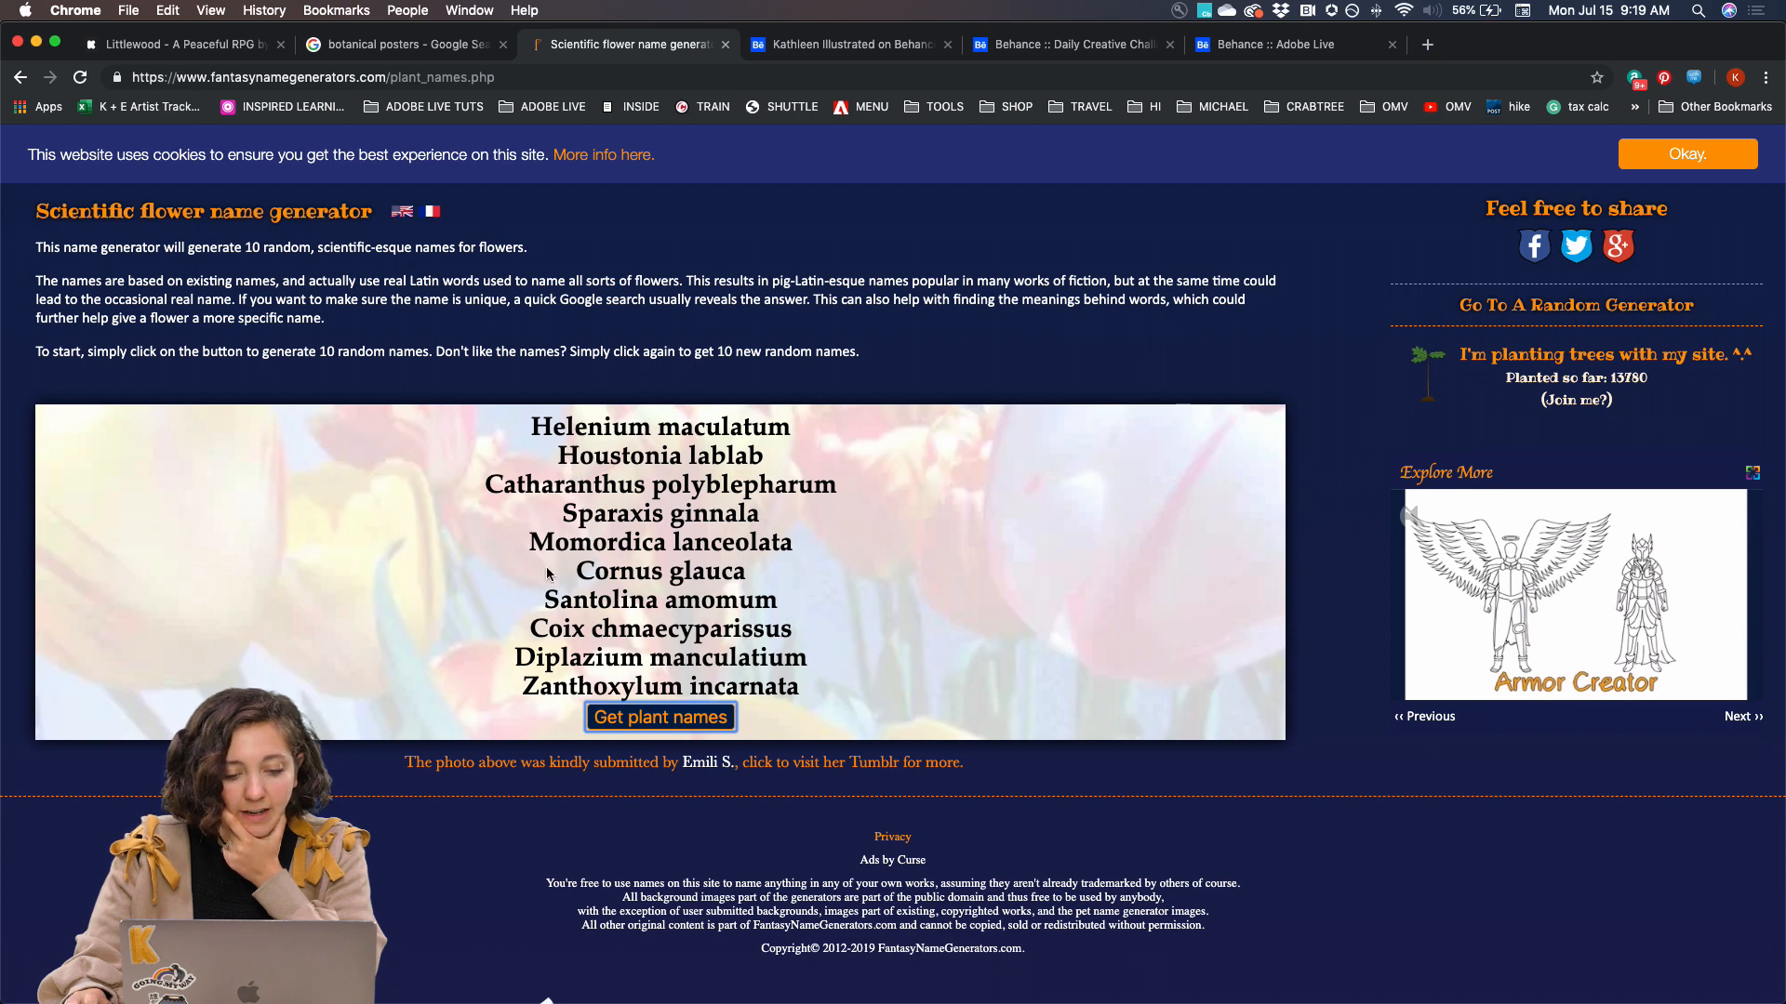
left_click(663, 724)
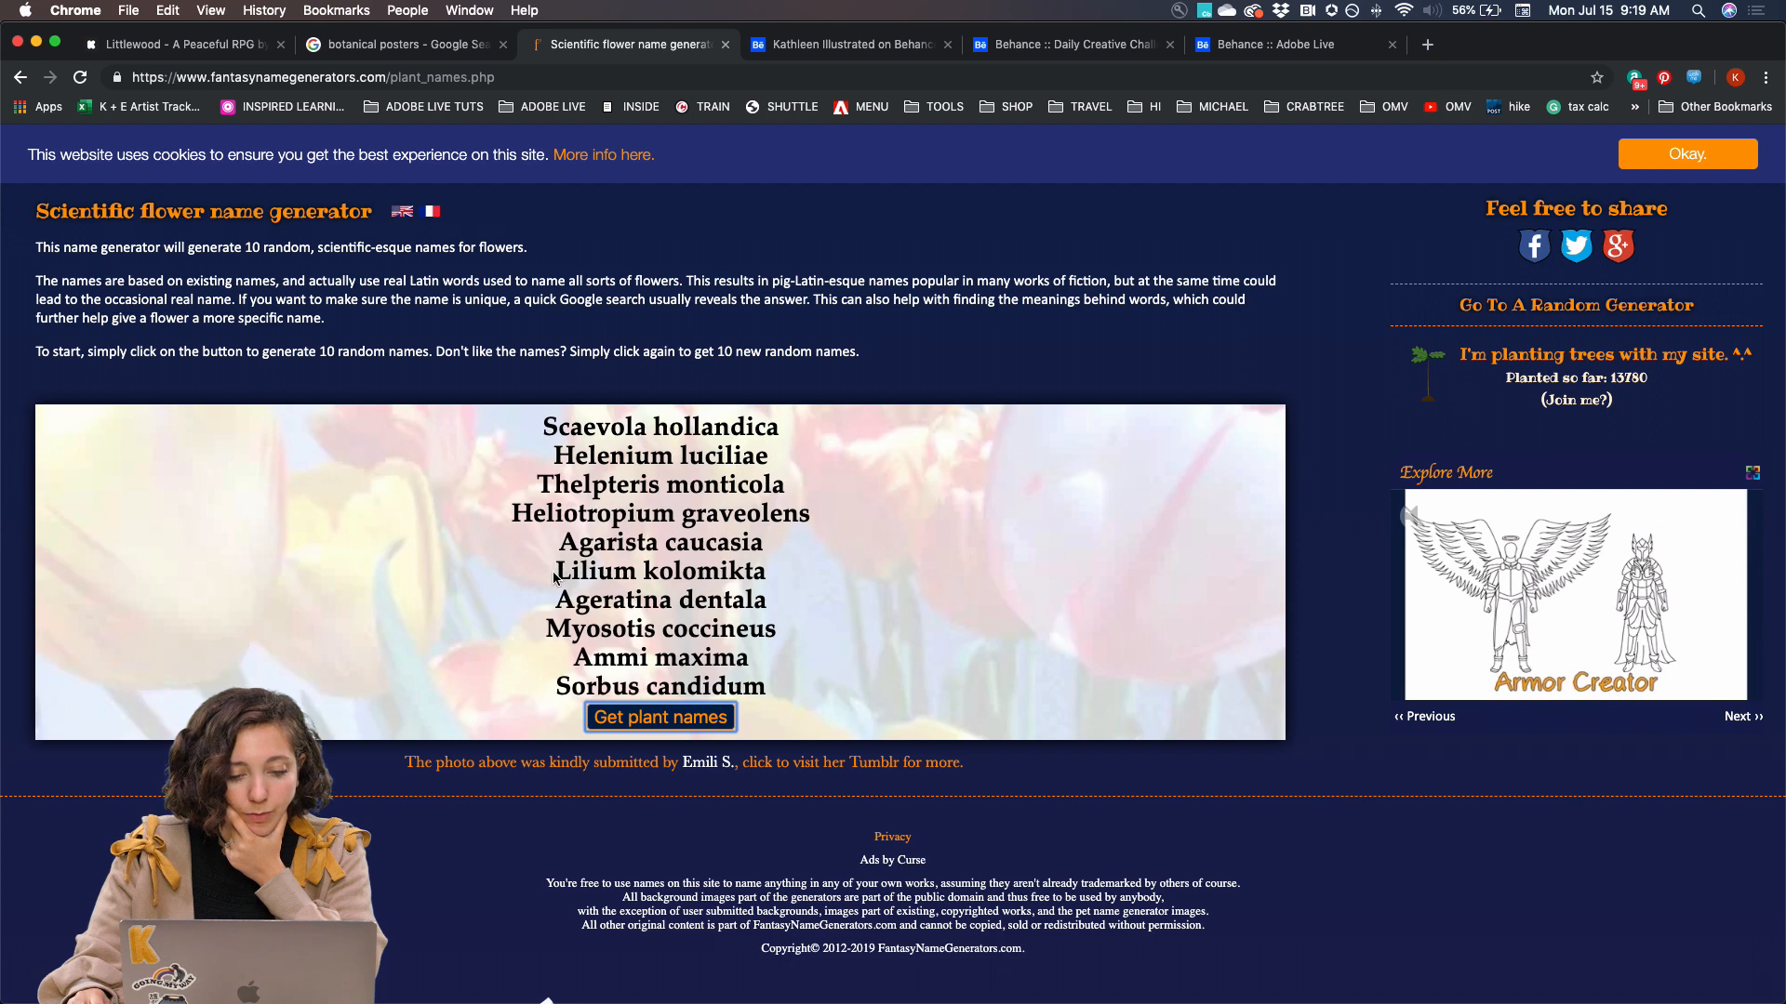
left_click_drag(556, 579, 763, 581)
key("super+c")
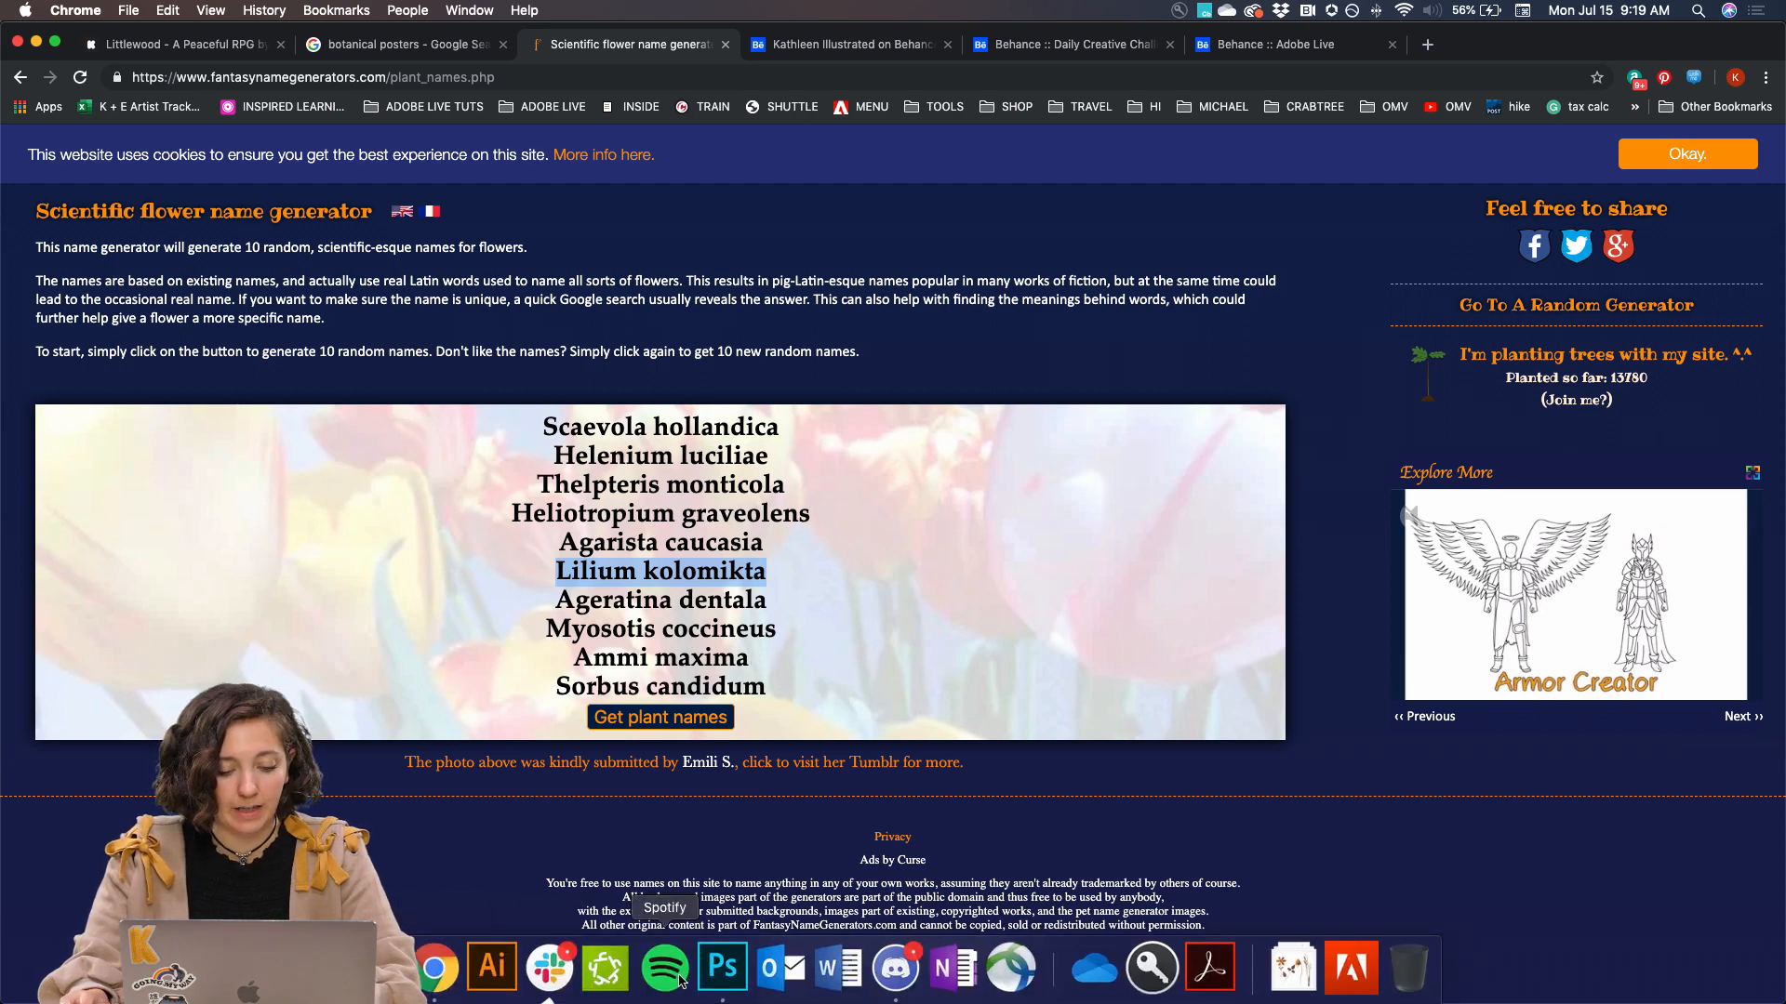
Switch to Photoshop, replace the PLANT NAME text with Lilium kolomikta, and move it to about X 1.18 in, Y 5.67 in
left_click(722, 975)
left_click(1515, 627)
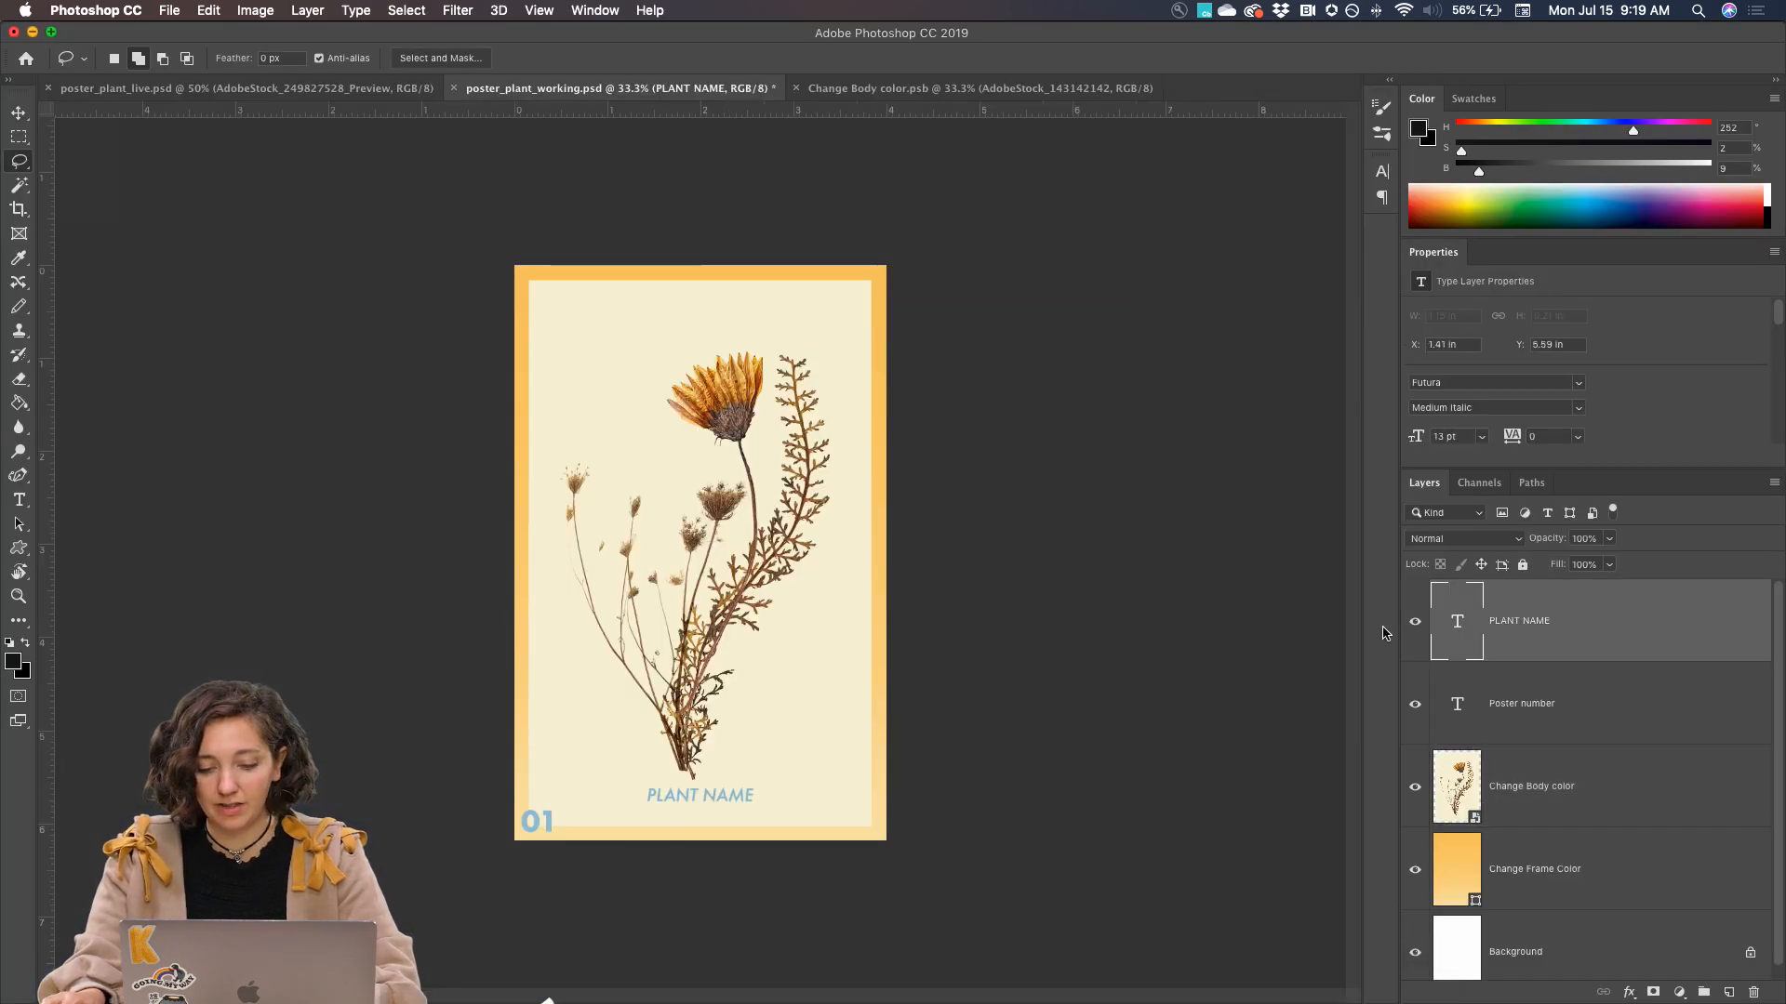
key("t")
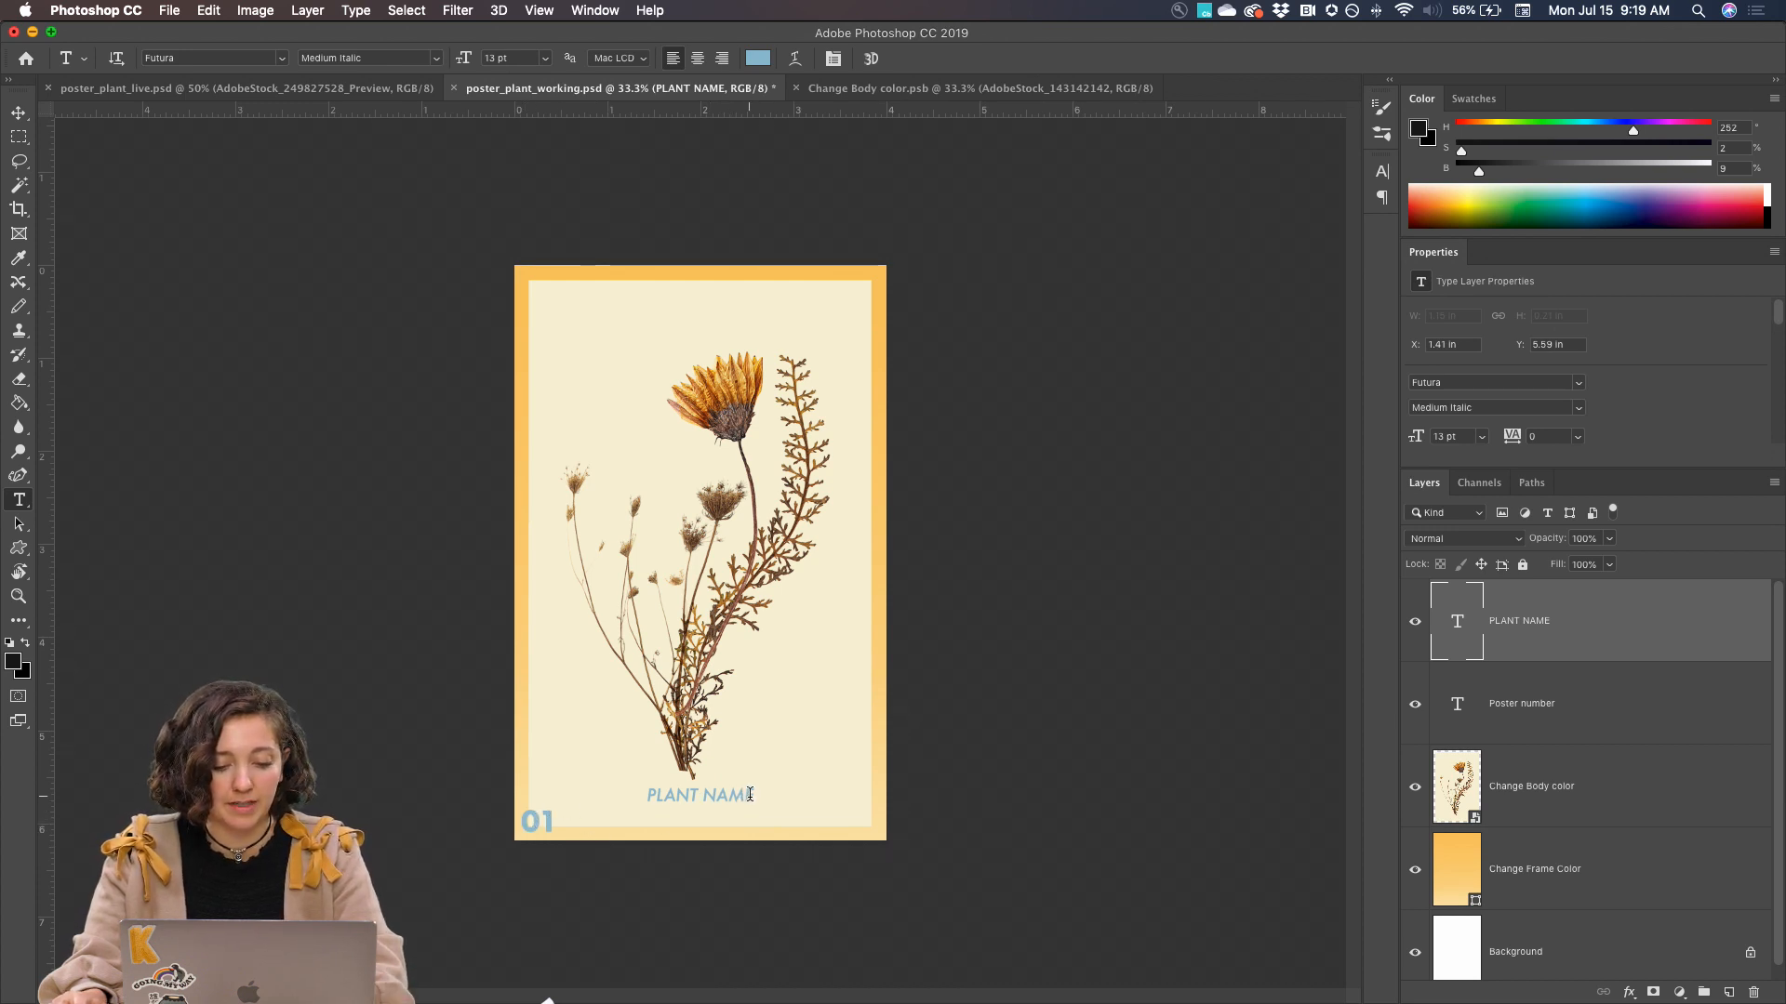
left_click_drag(750, 795, 643, 796)
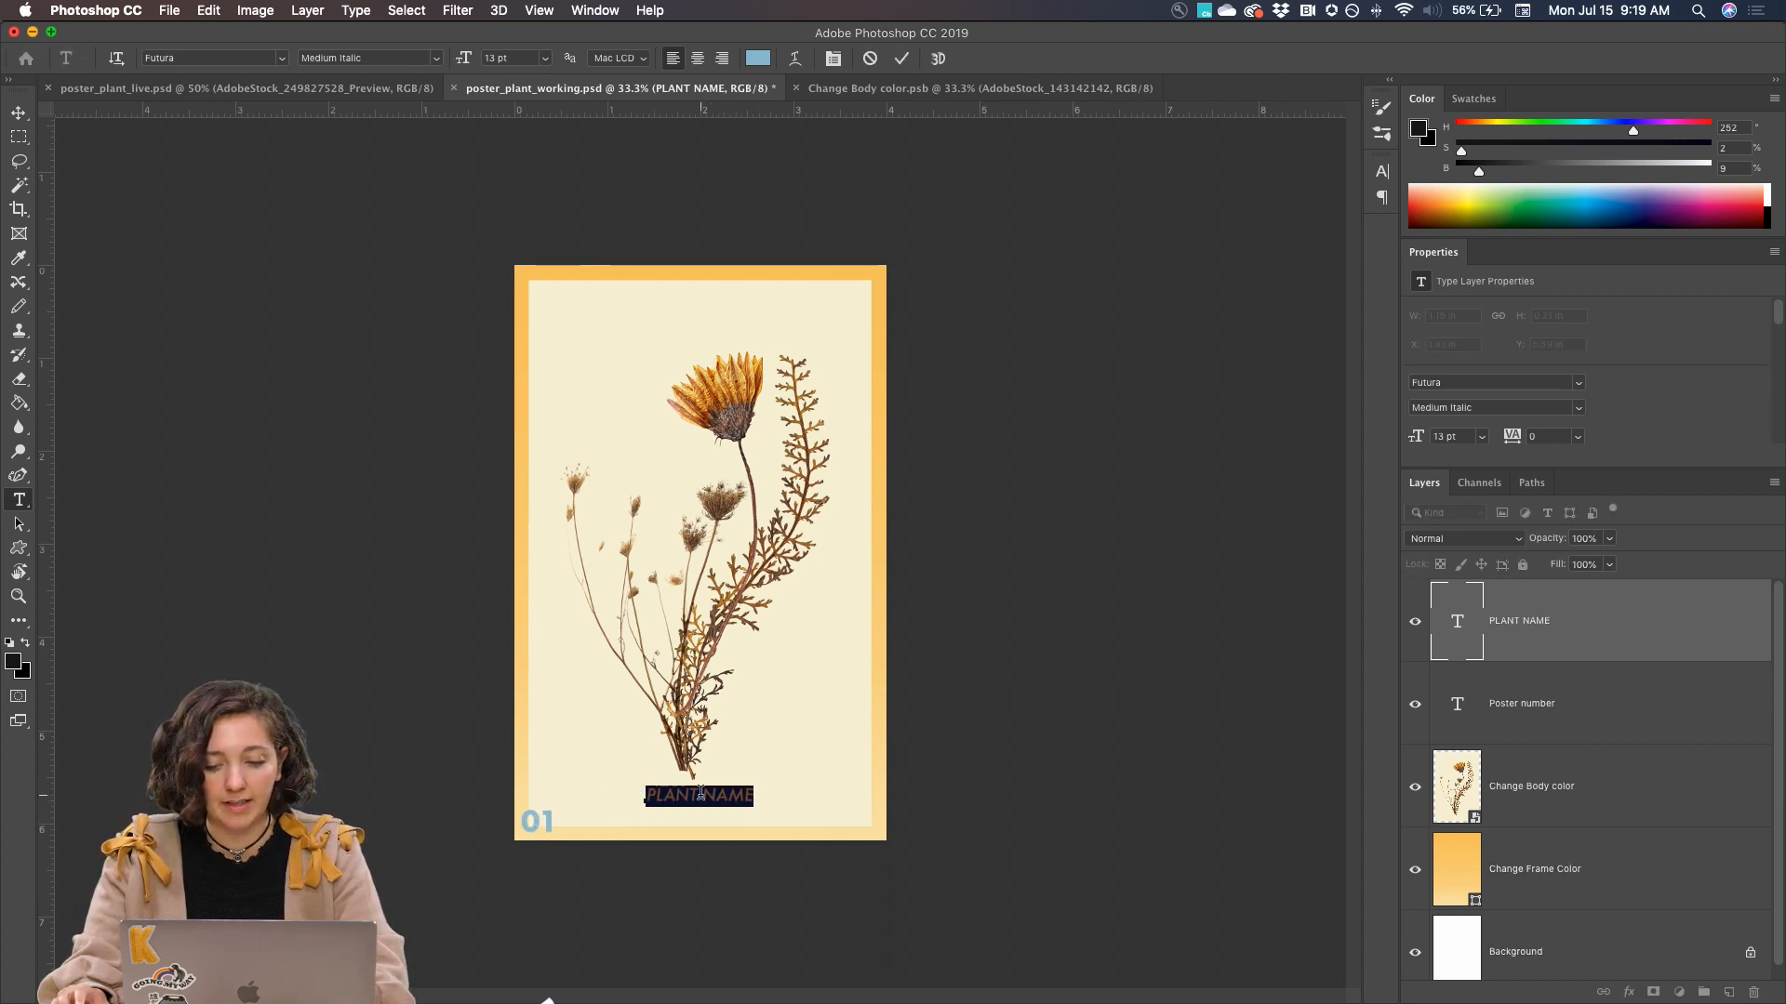
key("super+v")
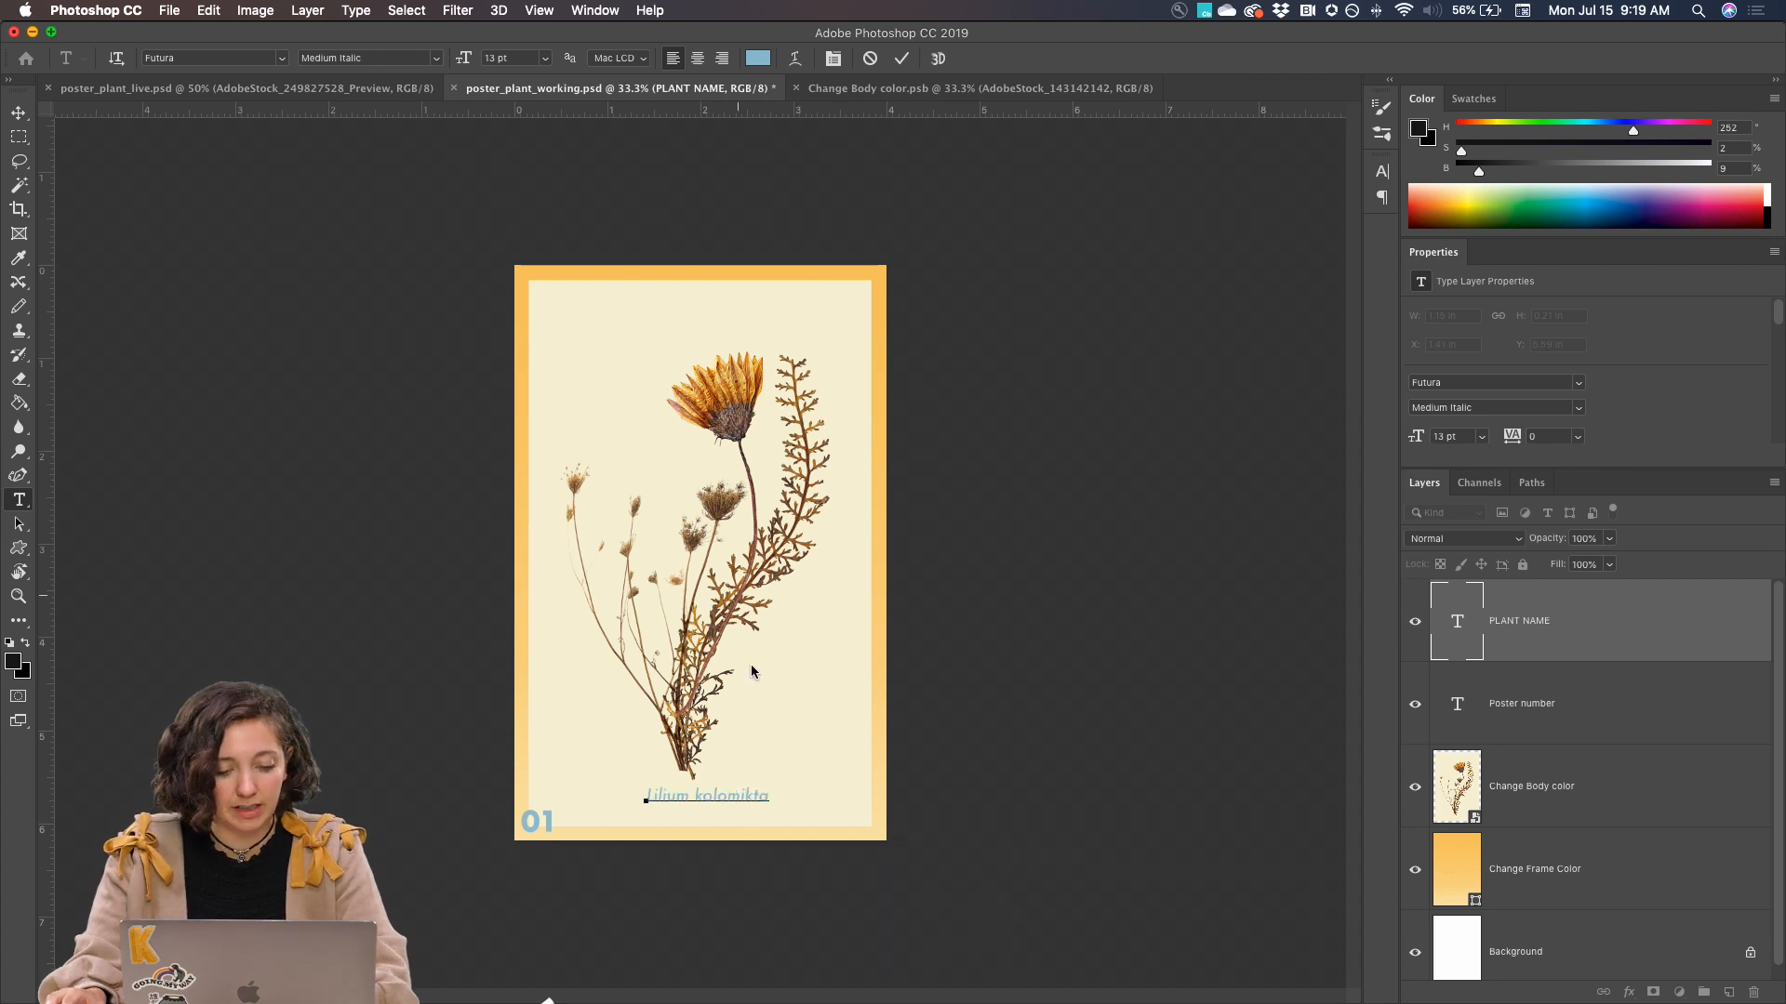
left_click(9, 113)
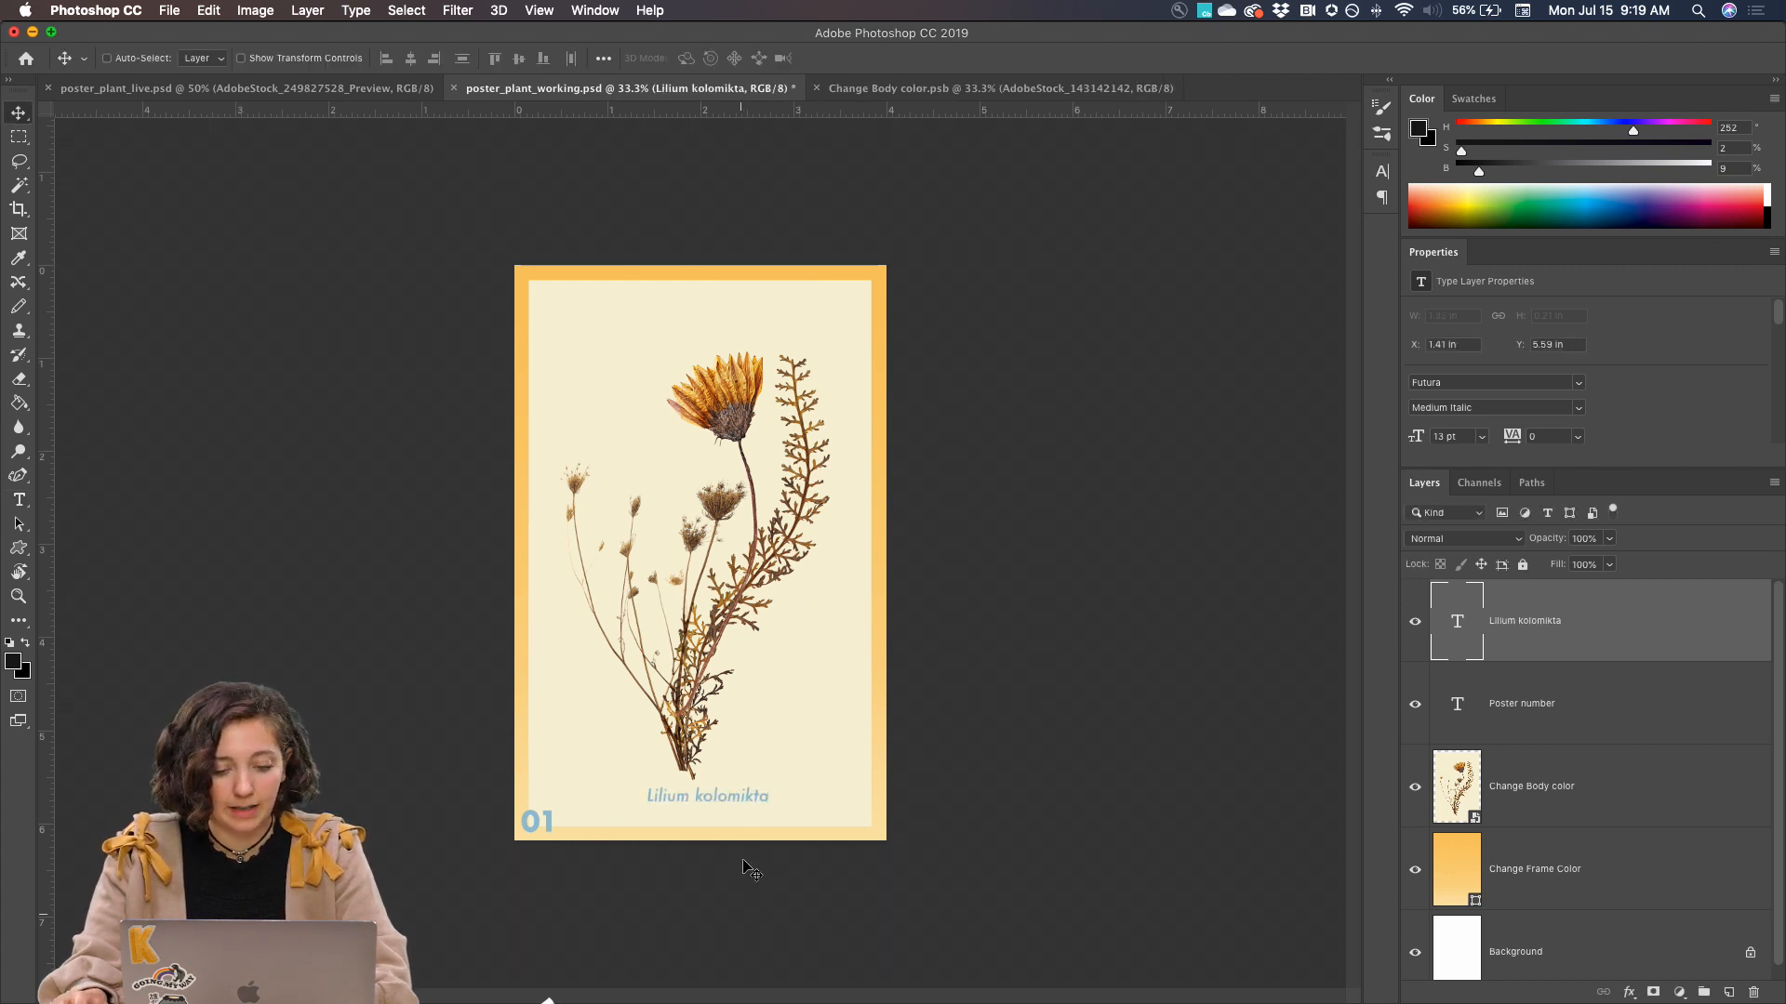
mouse_move(744, 806)
left_mouse_down()
mouse_move(709, 802)
mouse_move(724, 806)
left_mouse_up()
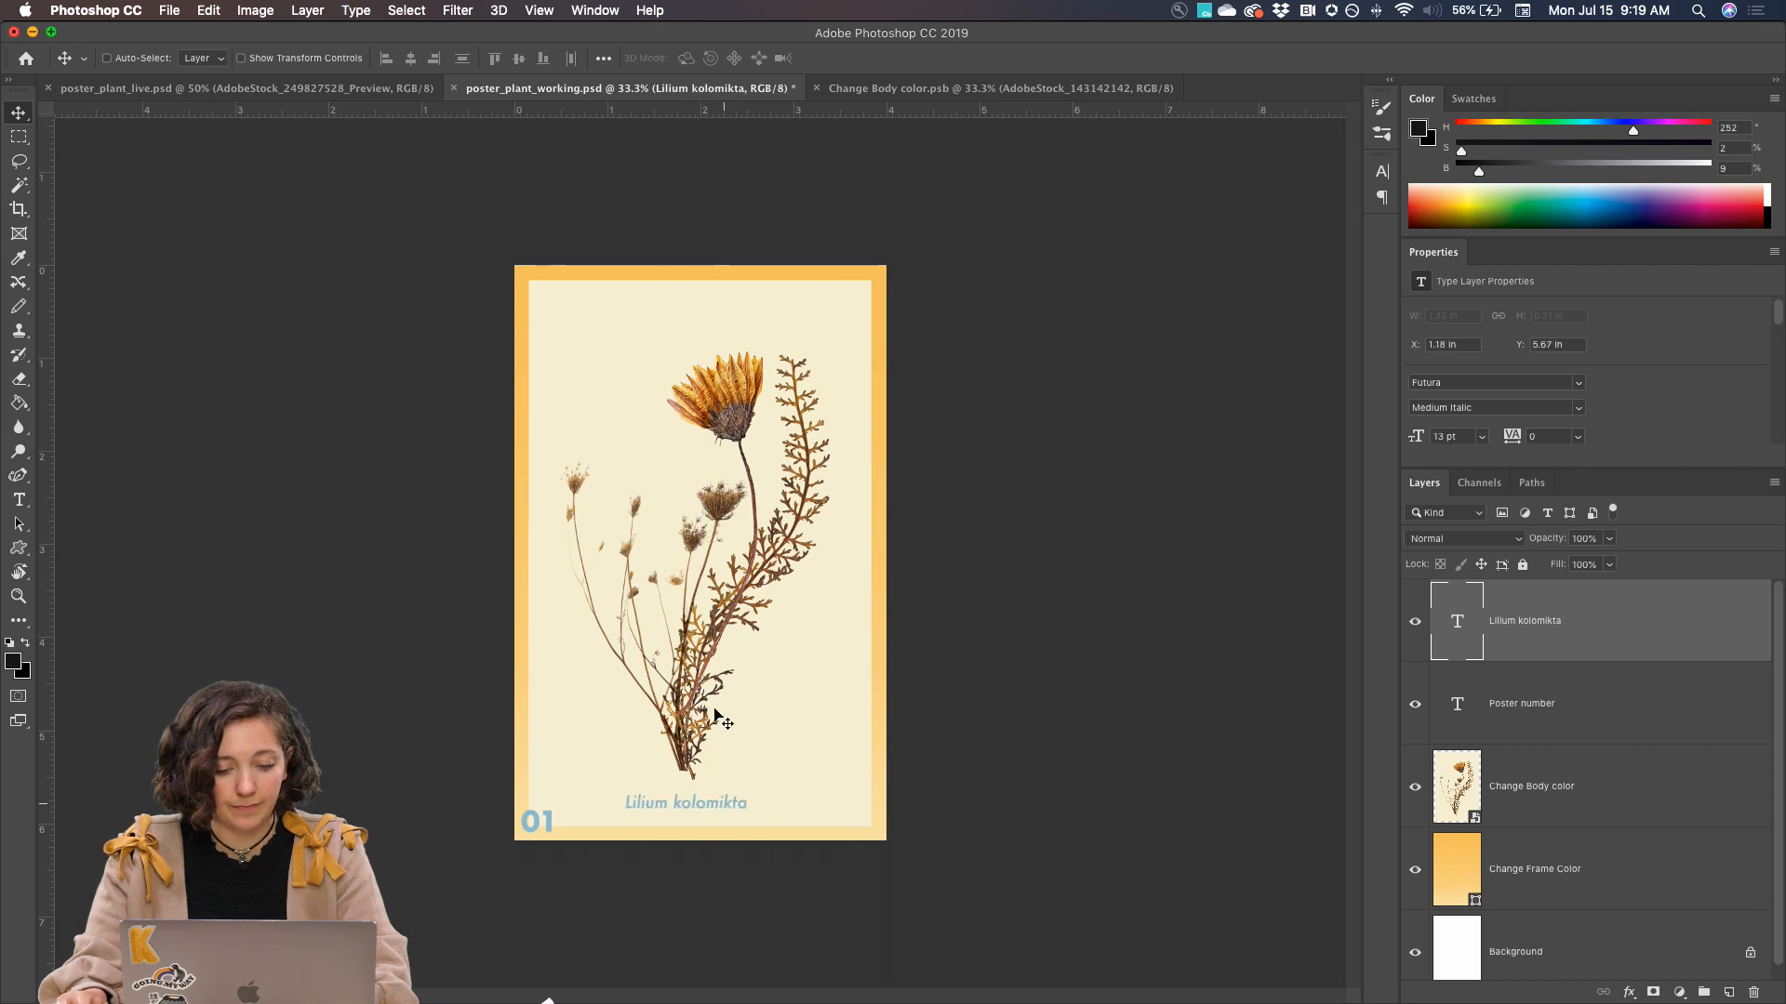
Open the Change Body color Smart Object, scale its three plant layers down together, save it, and return to poster_plant_working.psd
left_click(1526, 795)
double_click(1454, 787)
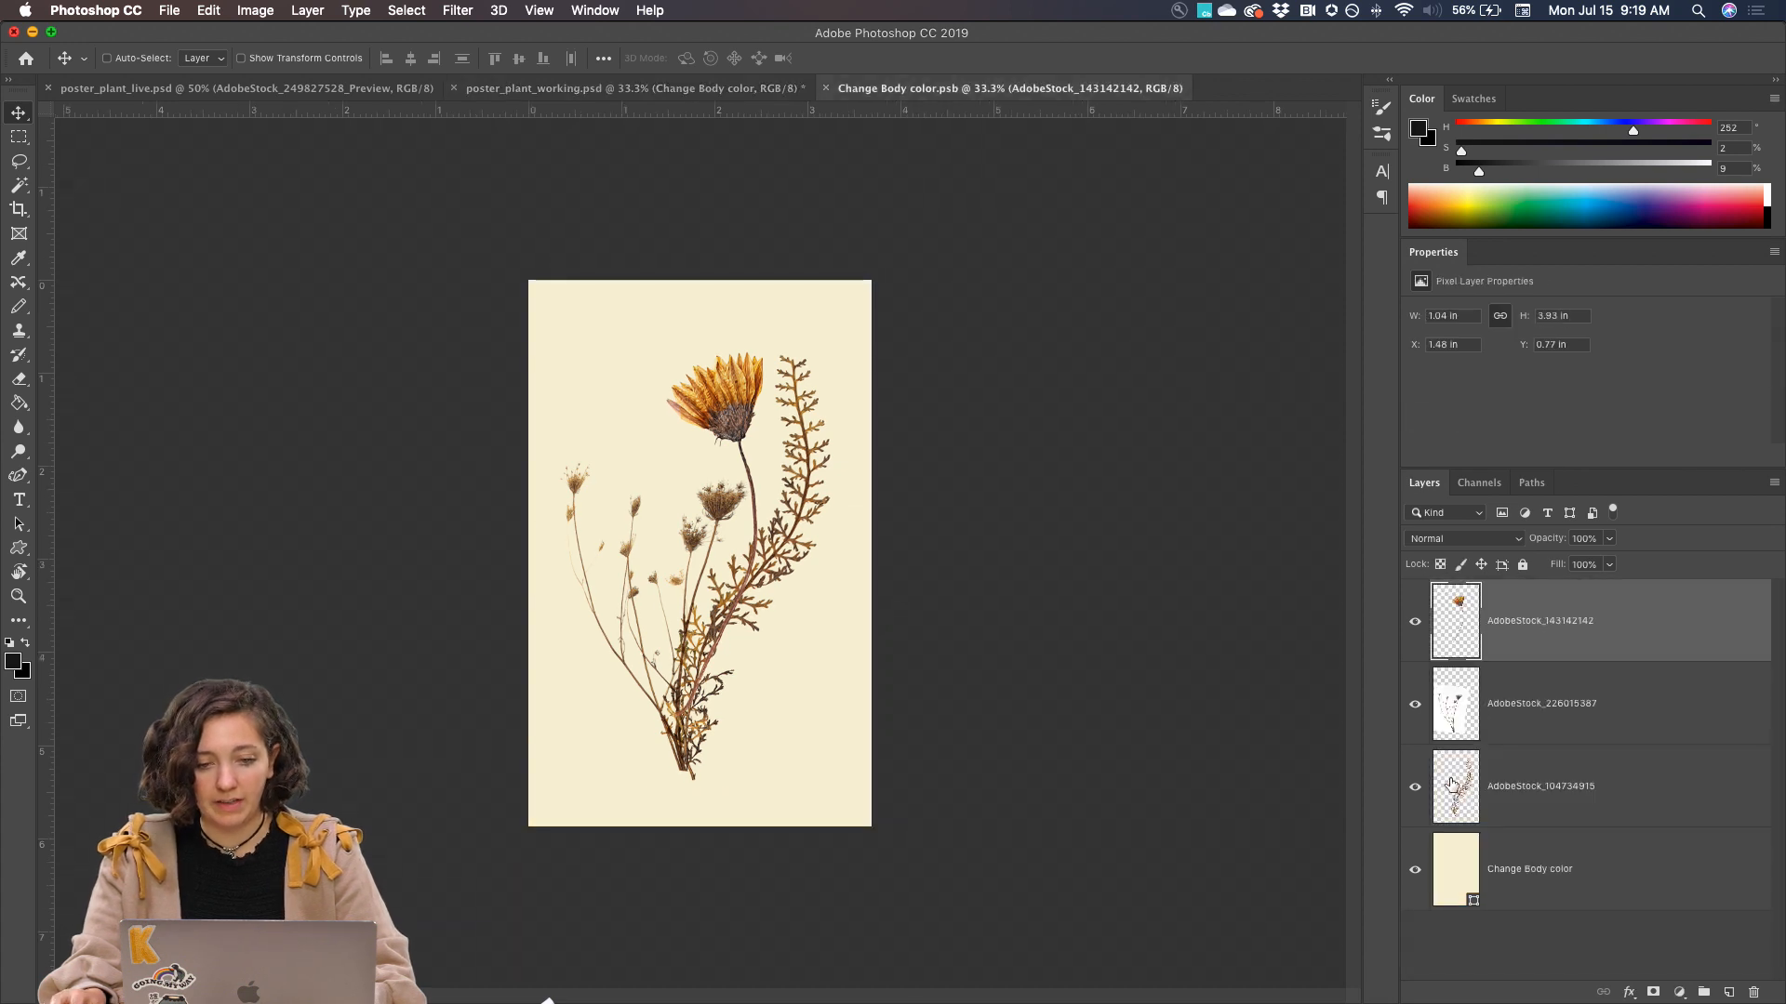
left_click(1534, 786, "shift")
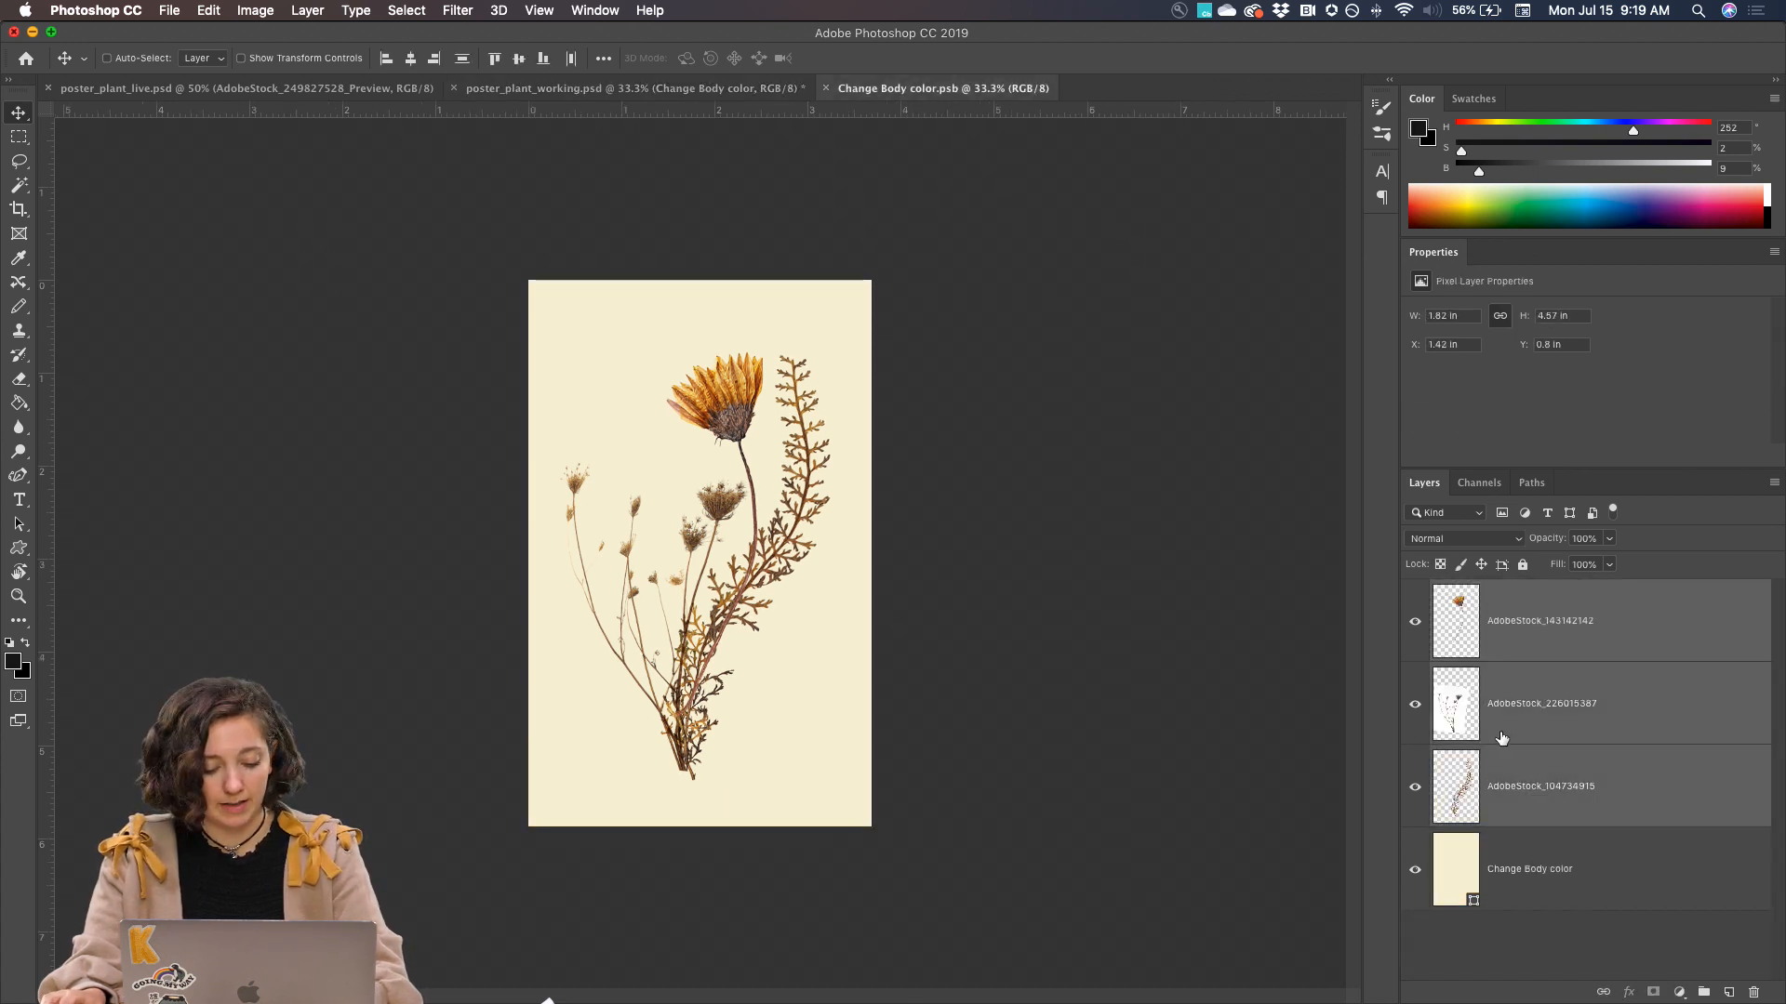
key("super+t")
left_click_drag(834, 348, 787, 395)
key("Return")
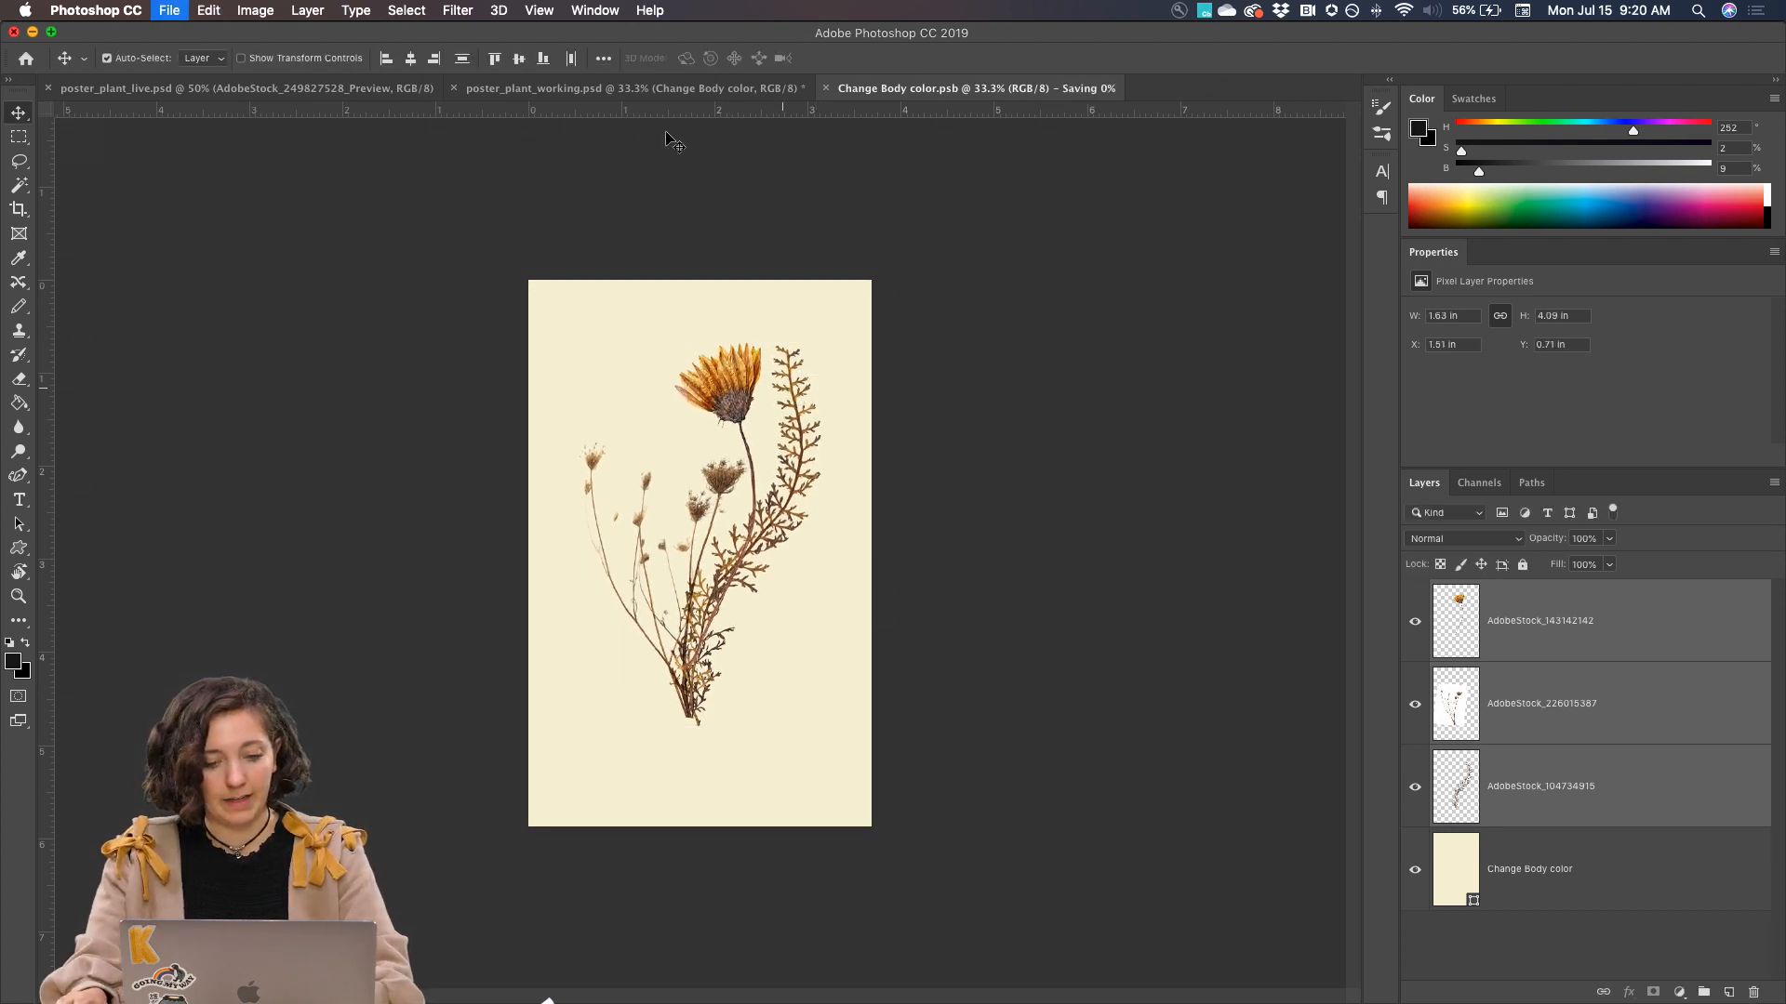
left_click(502, 87)
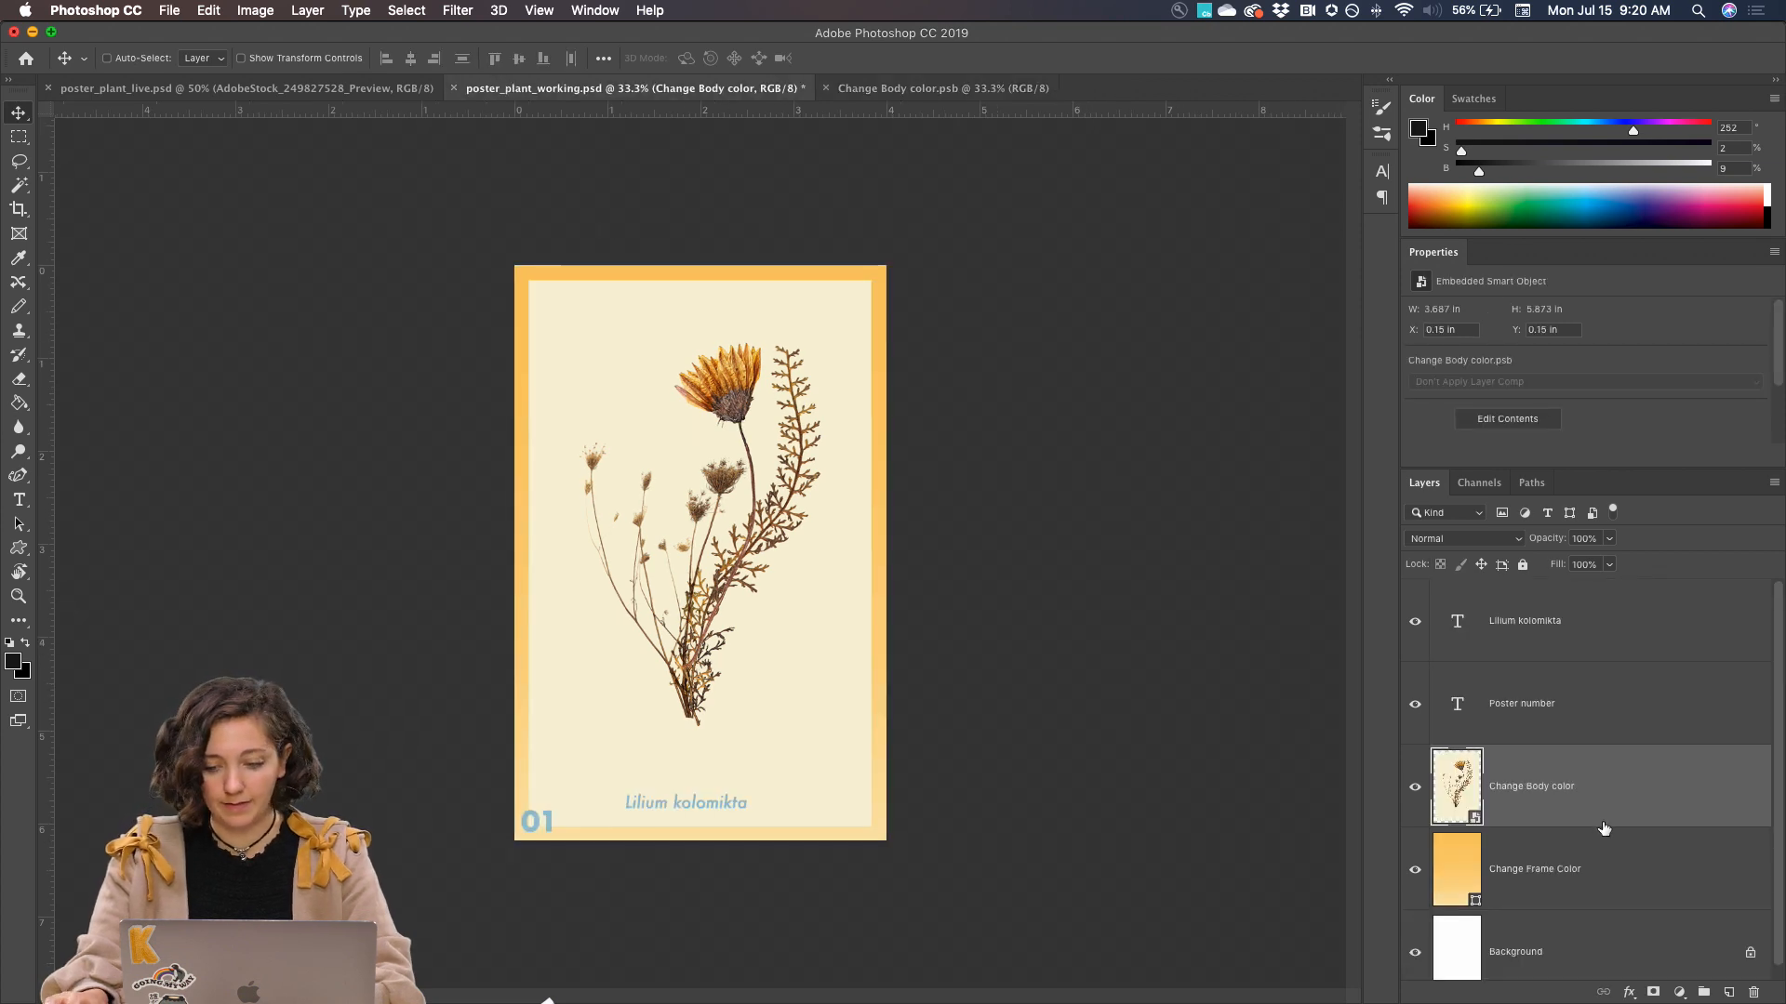
Enlarge the three plant layers in Change Body color.psb to about 112.37%, shift them slightly down, save, and return to the poster
double_click(1563, 804)
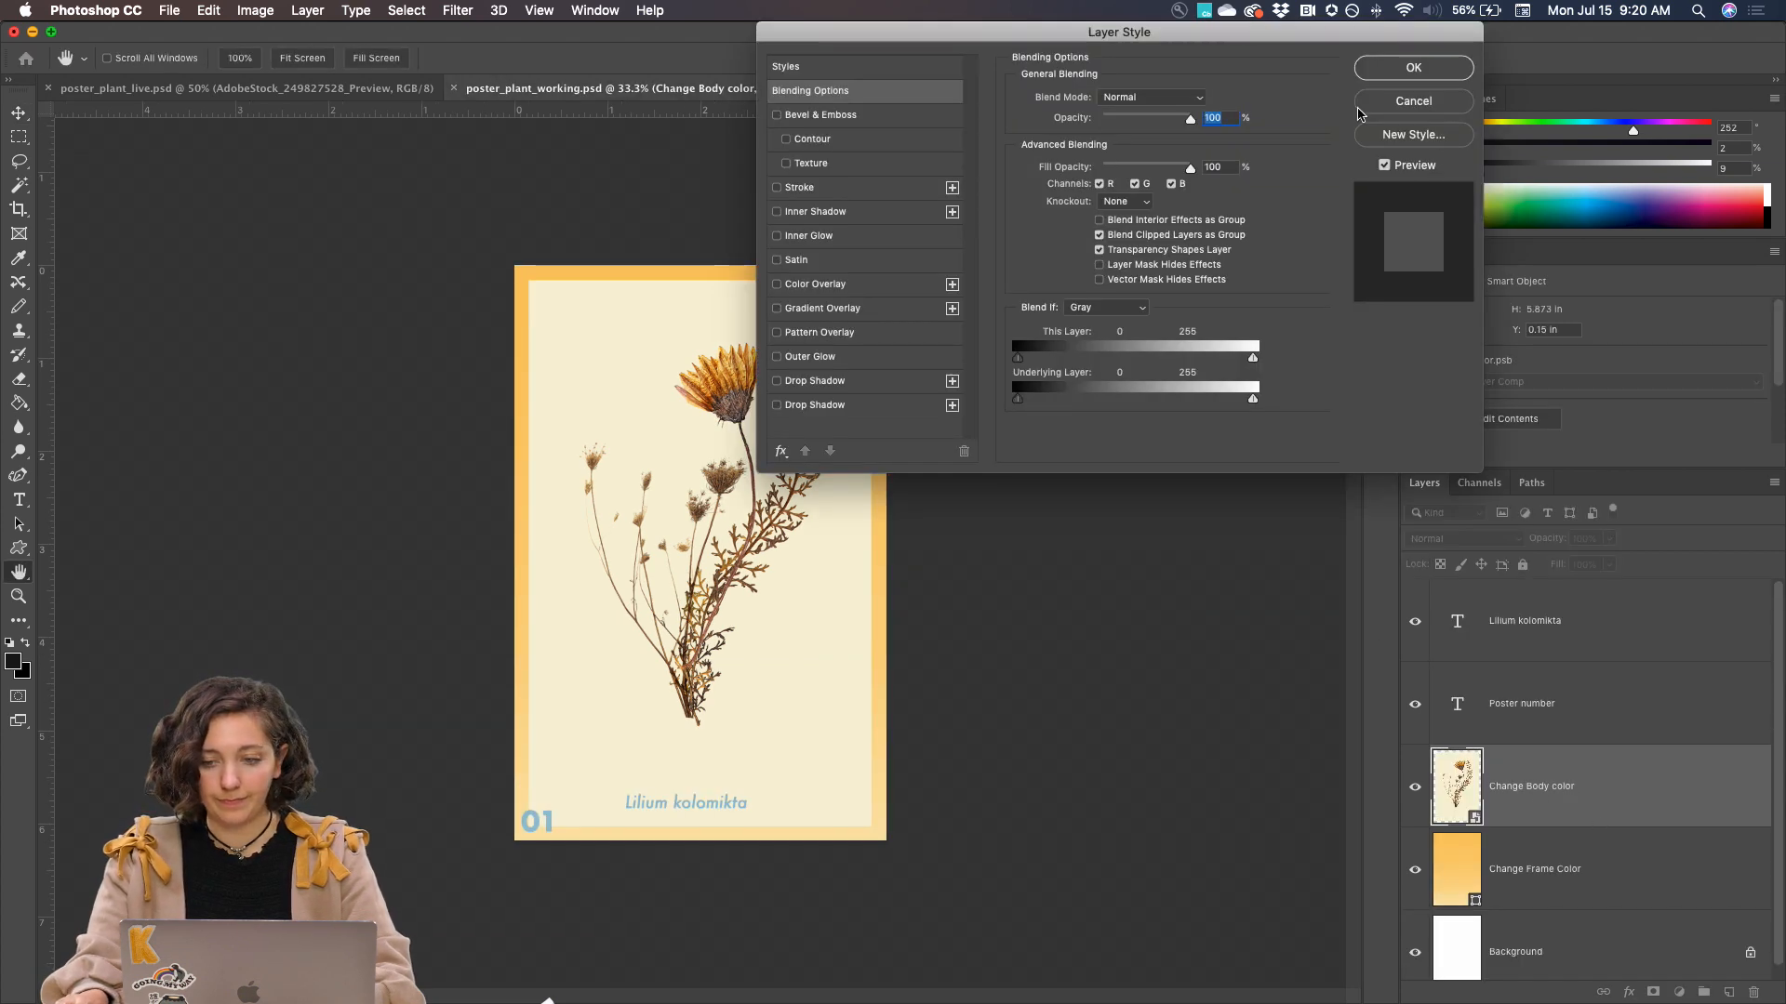
left_click(1373, 102)
left_click(935, 87)
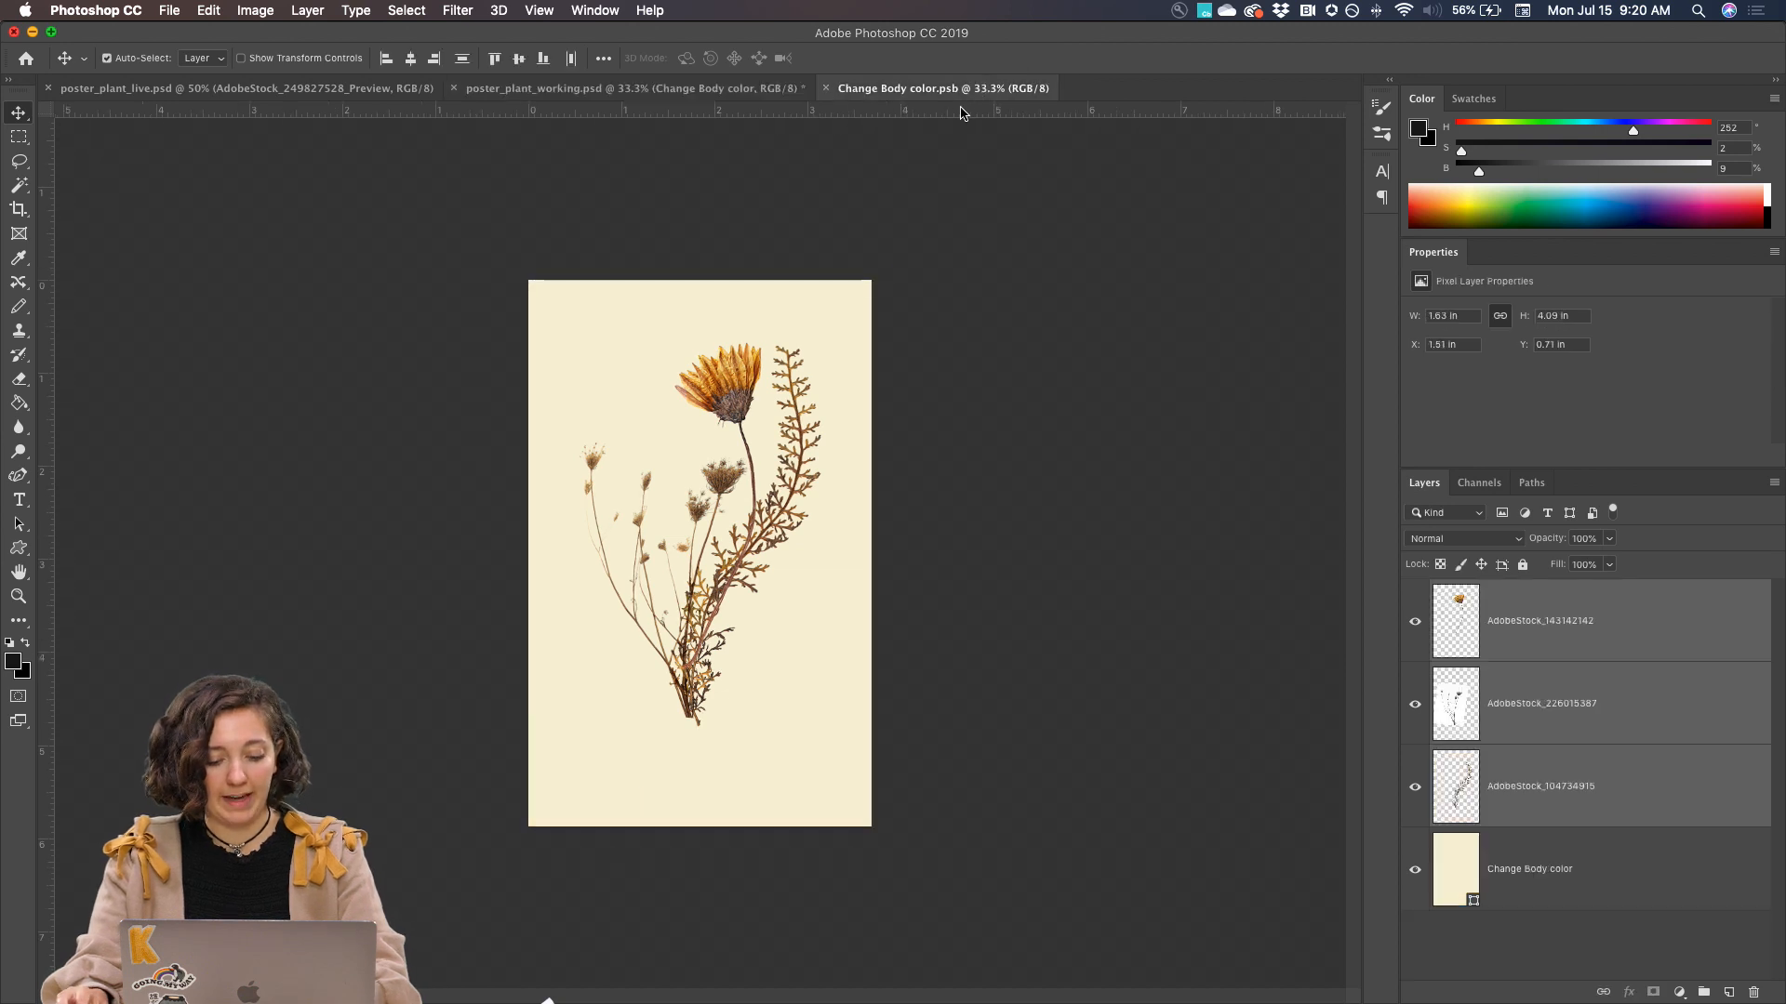
key("super+t")
left_click_drag(827, 731, 837, 748)
left_click_drag(789, 524, 788, 532)
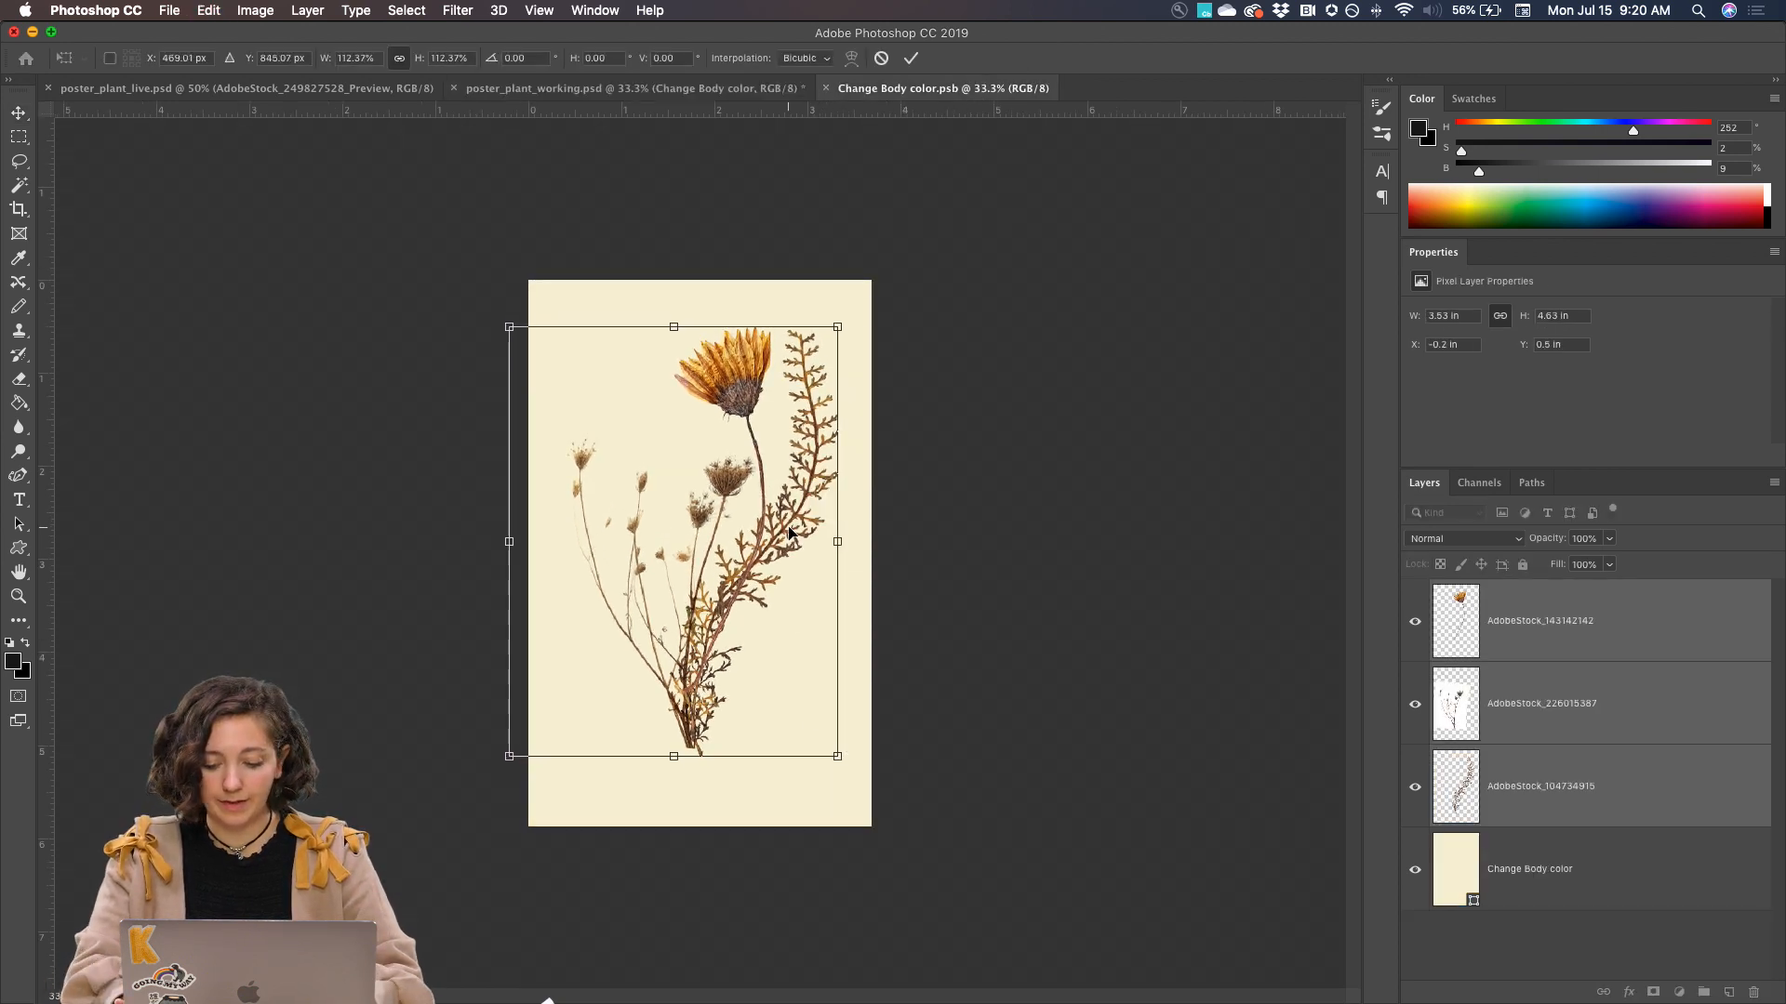
key("Return")
key("super+s")
left_click(632, 87)
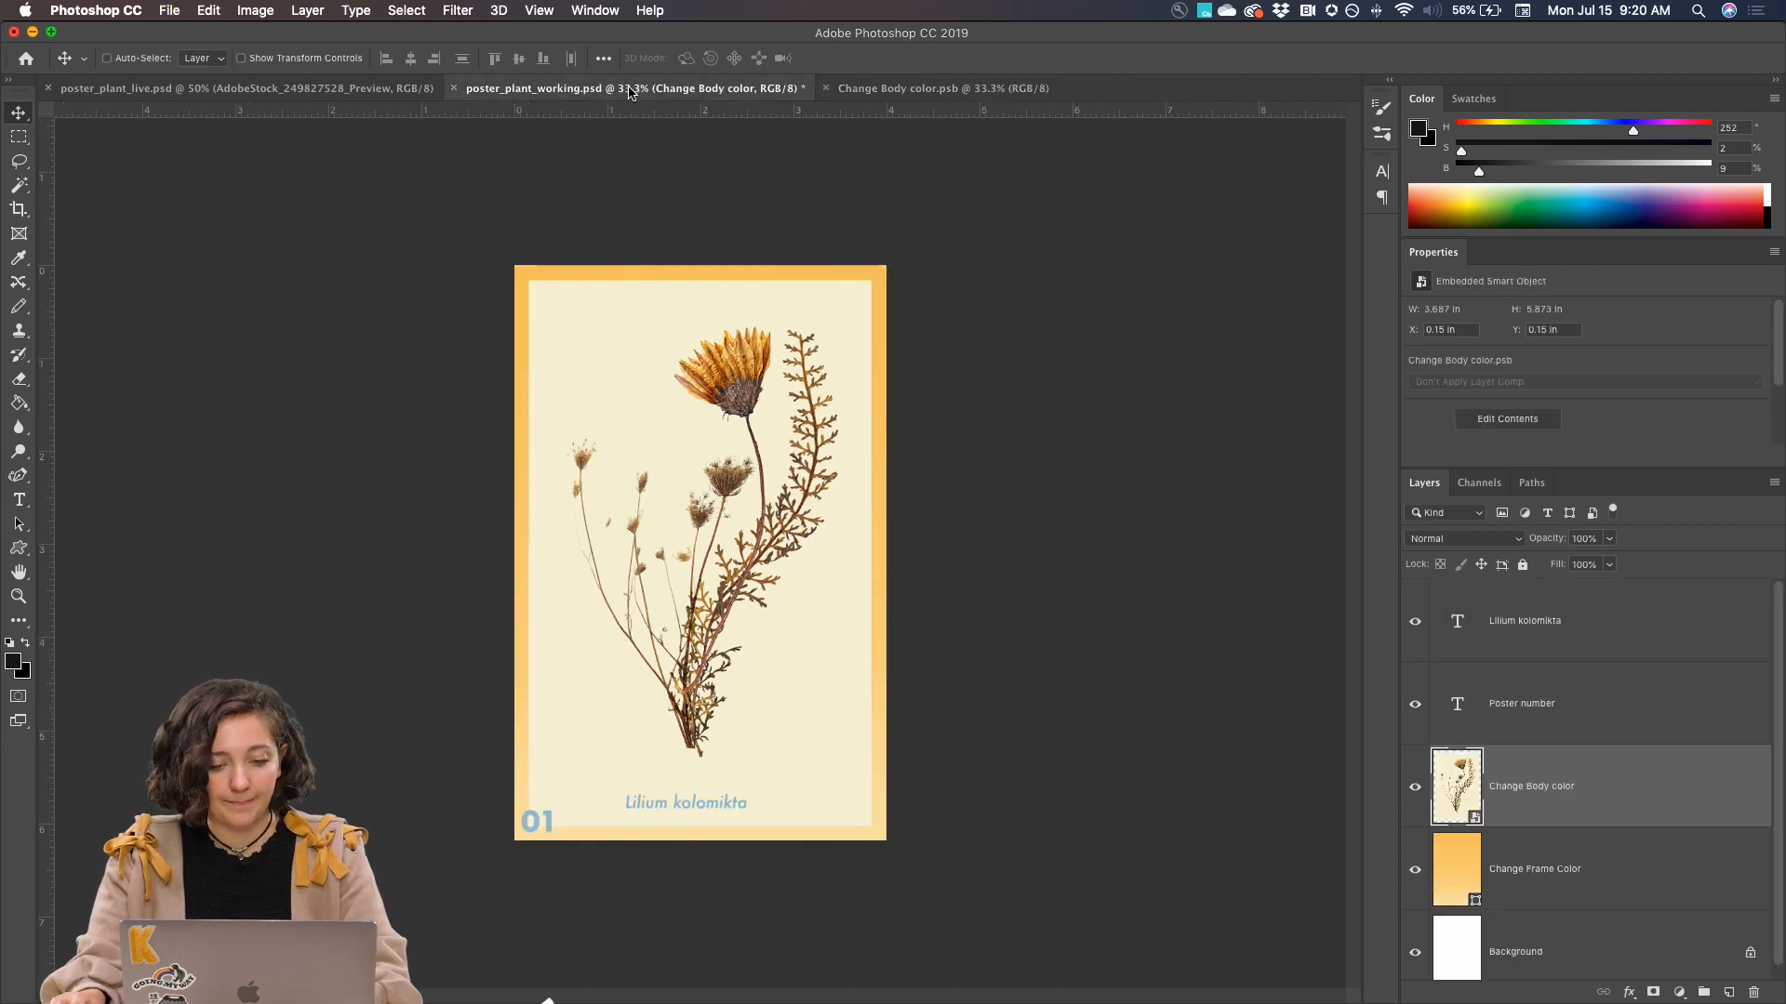
Move the Lilium kolomikta title to about X 1.33 in, Y 5.52 in and change the poster number to 05
left_click(1551, 635)
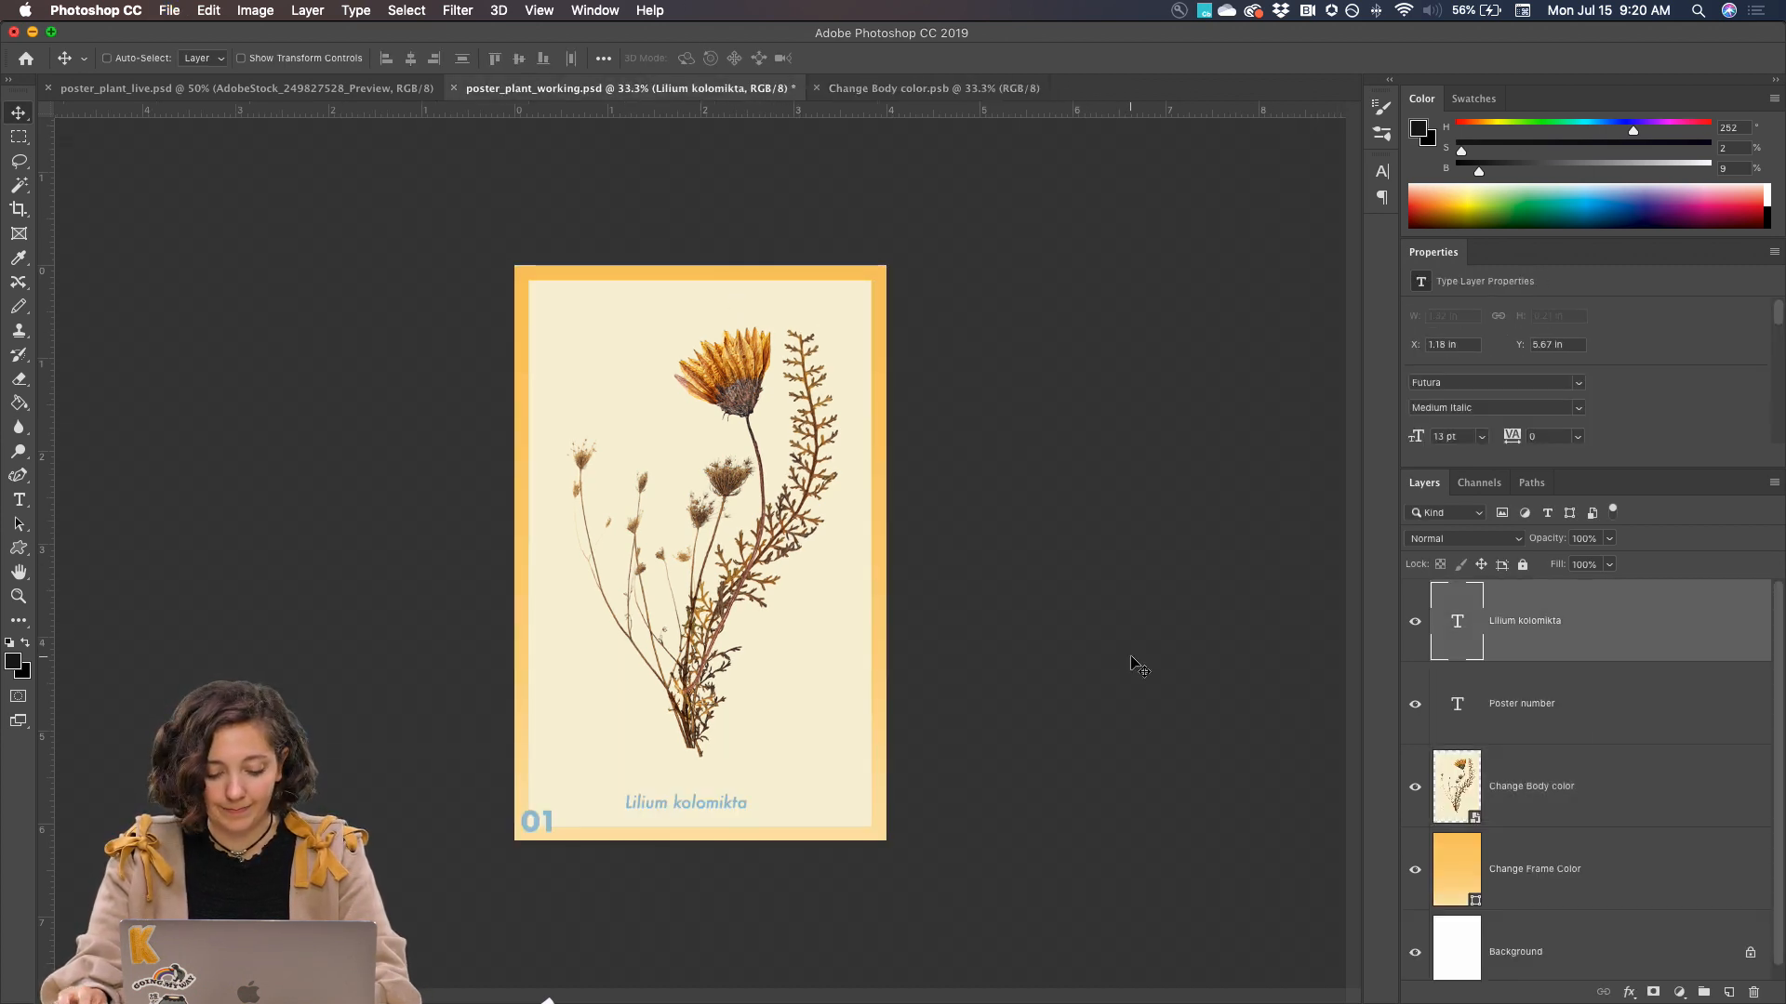
left_click_drag(641, 804, 656, 789)
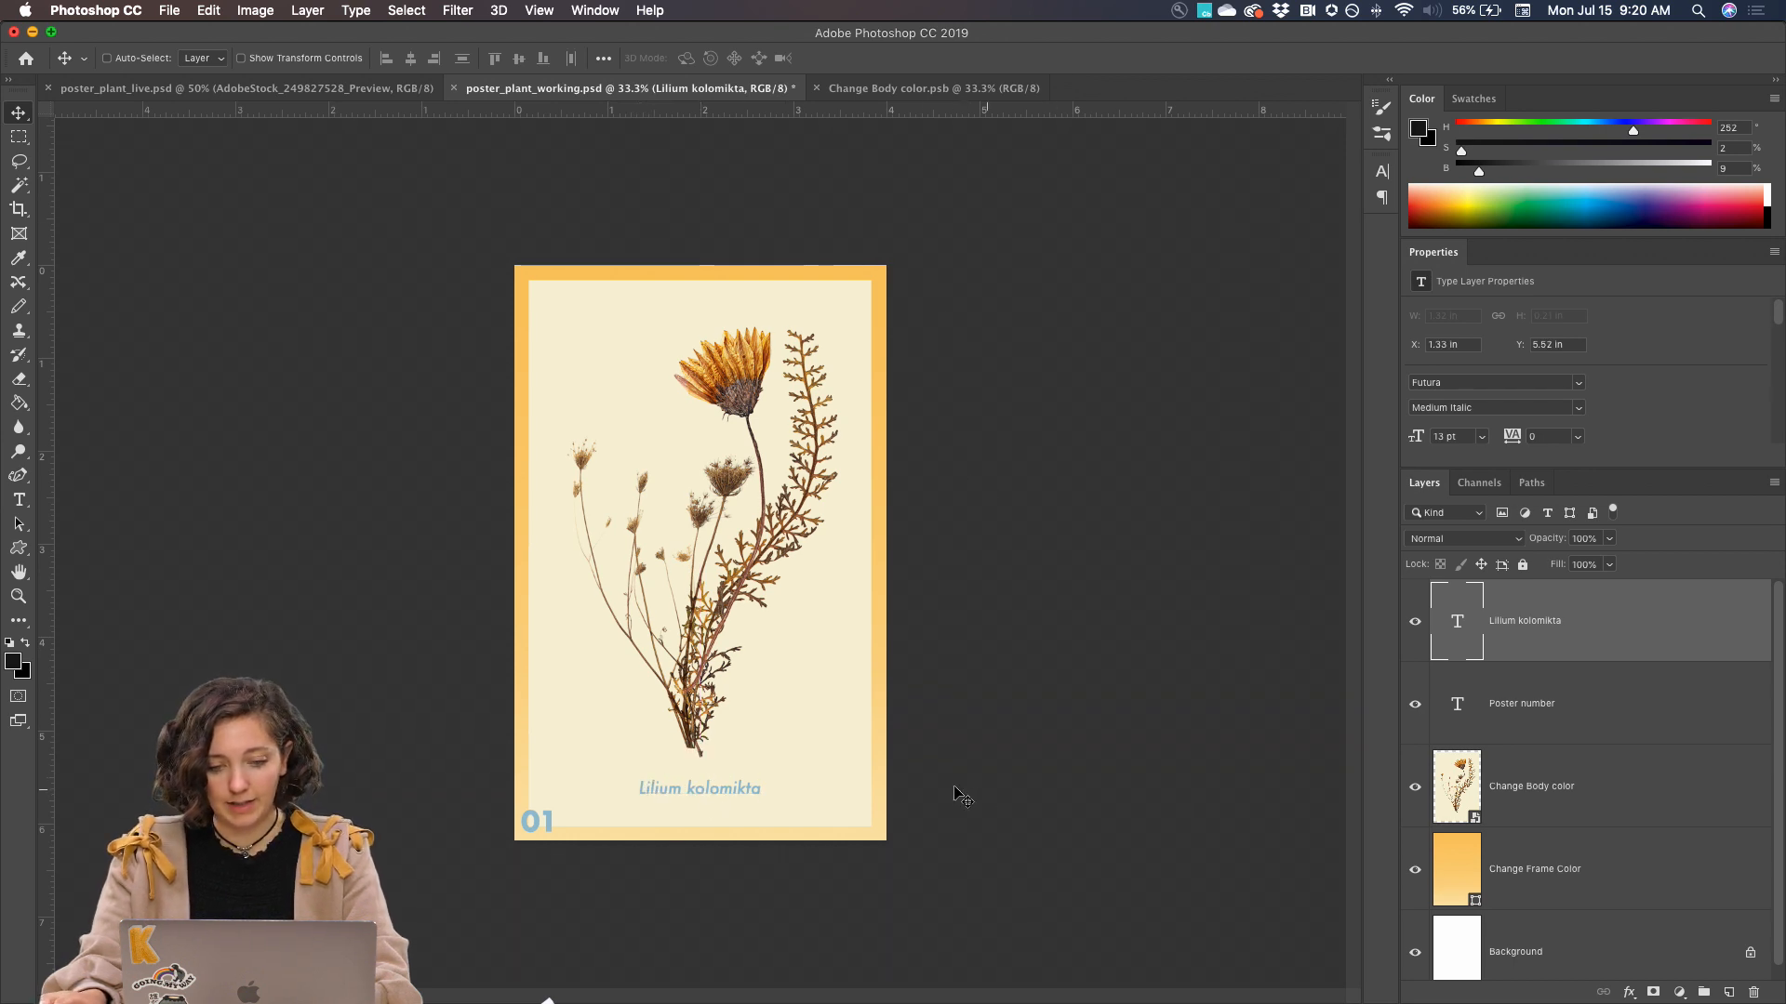
left_click(1599, 716)
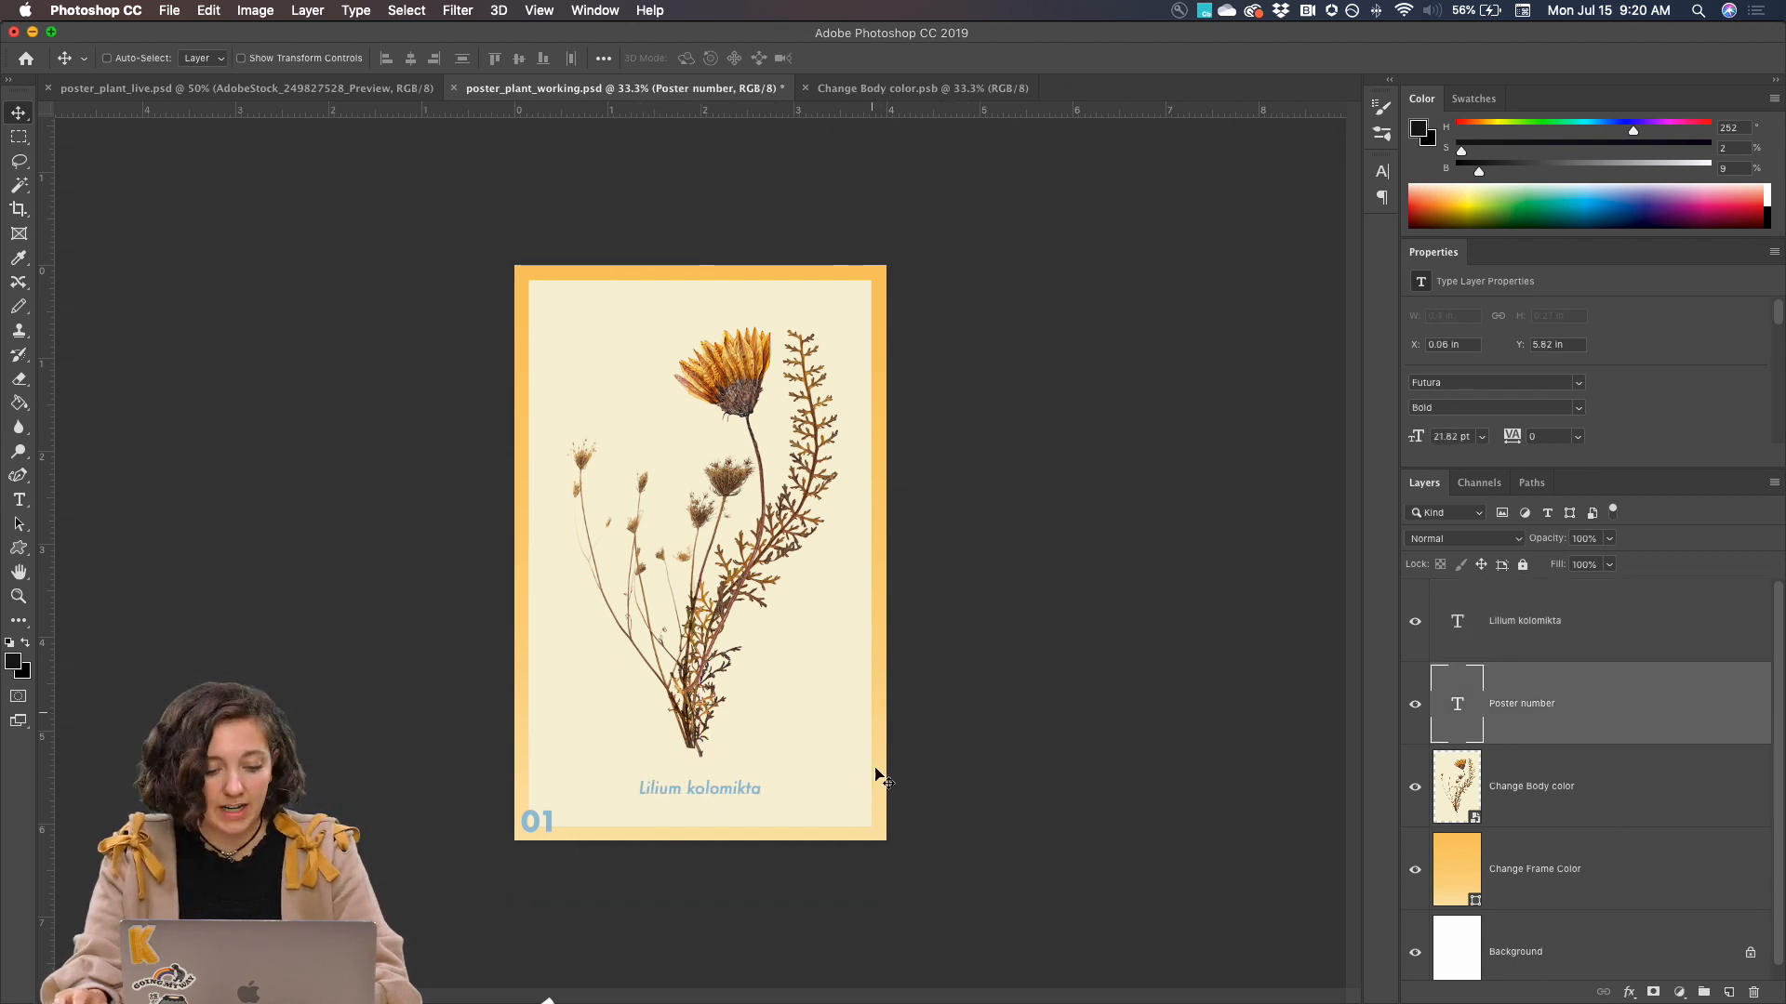
key("t")
left_click(551, 820)
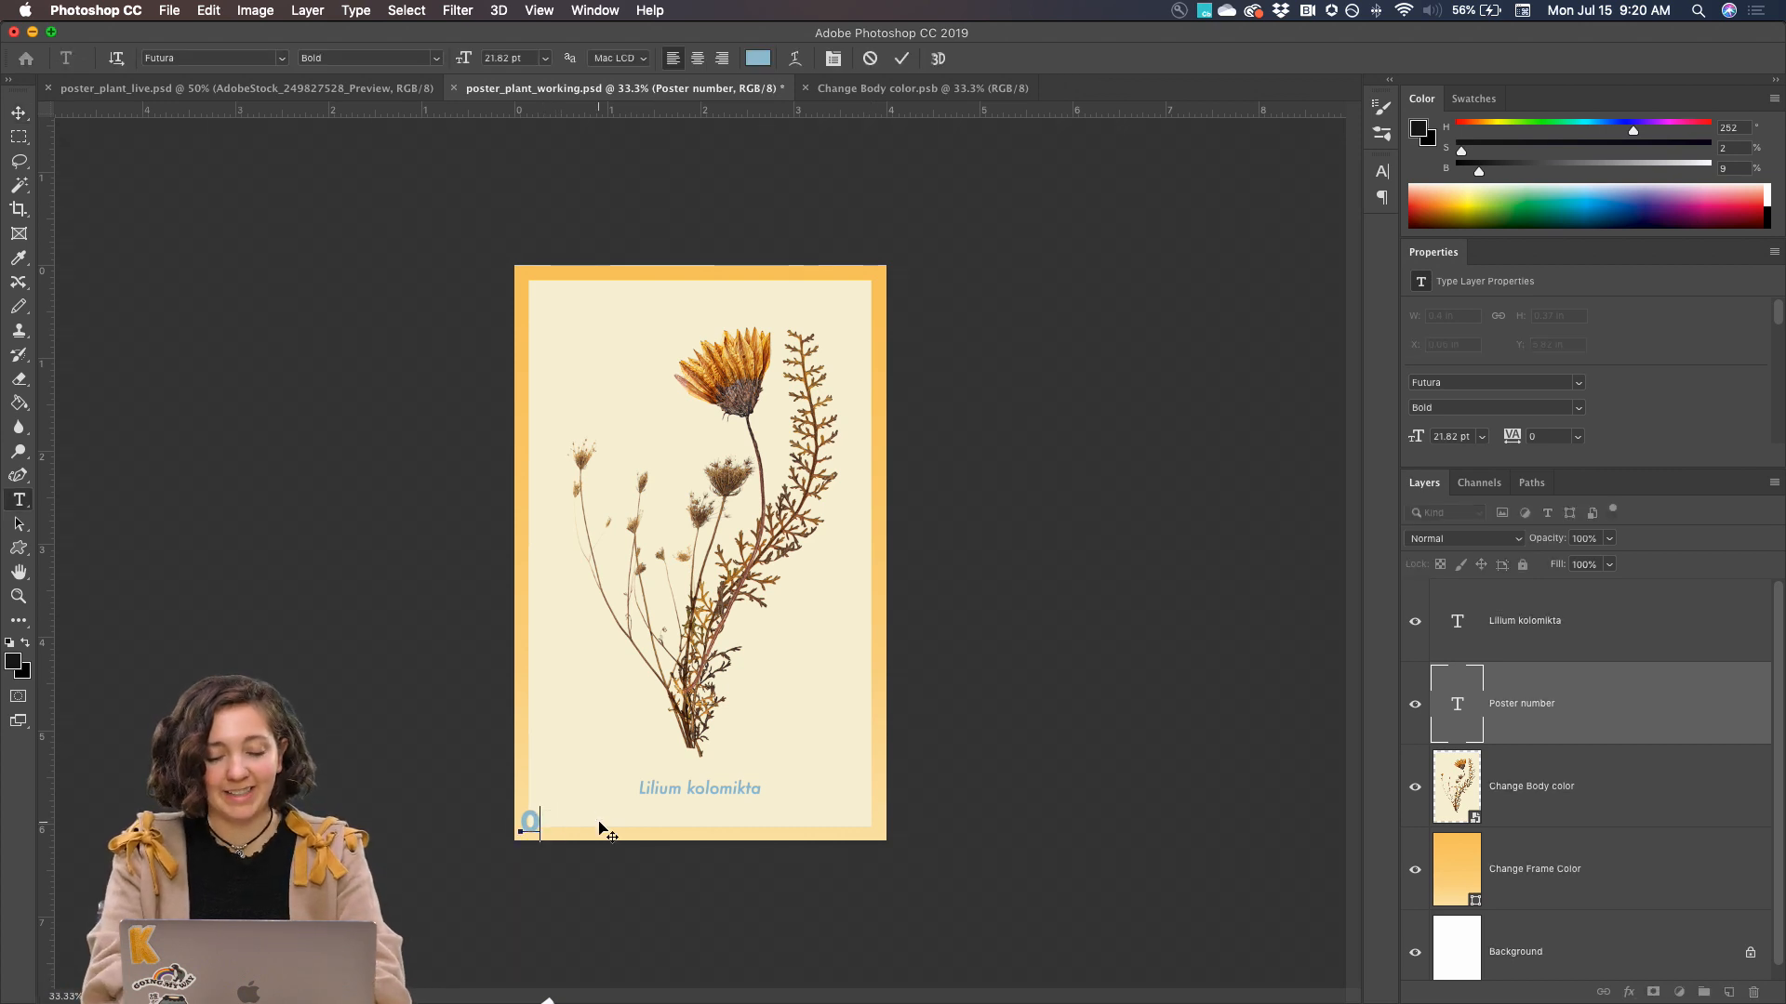
type("5")
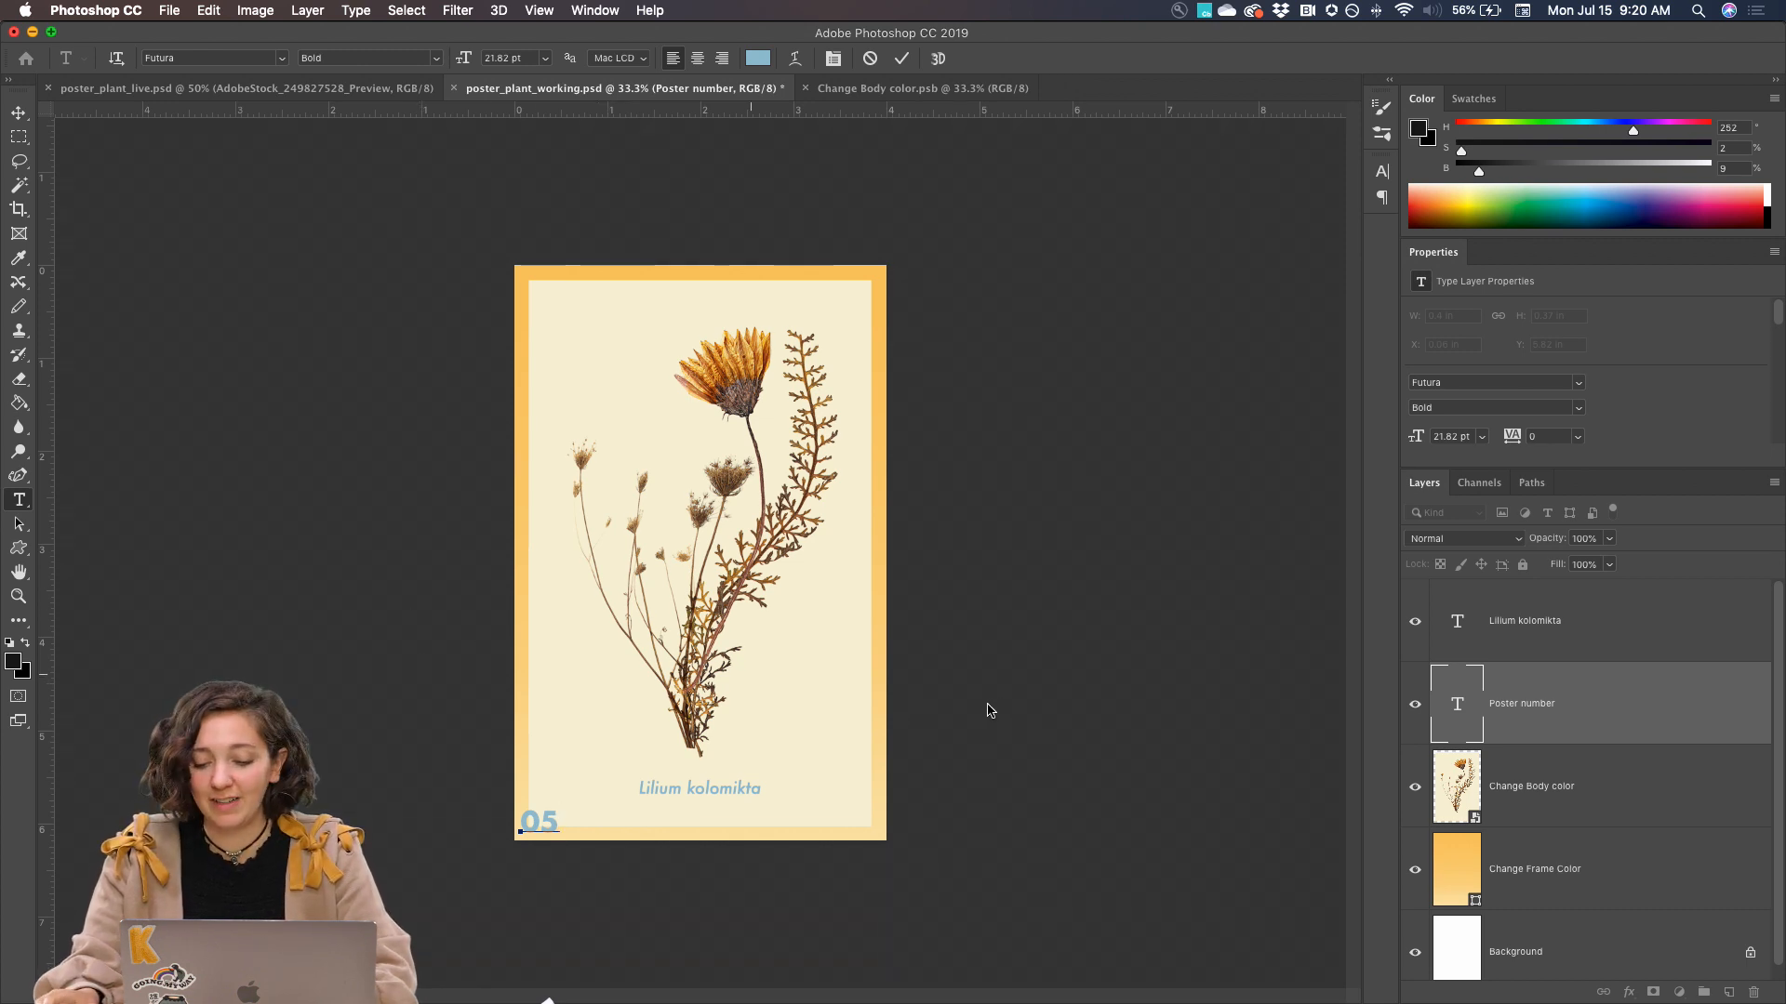
Commit the poster number and nudge the Lilium kolomikta title to about X 1.32 in, Y 5.53 in
left_click(1478, 623)
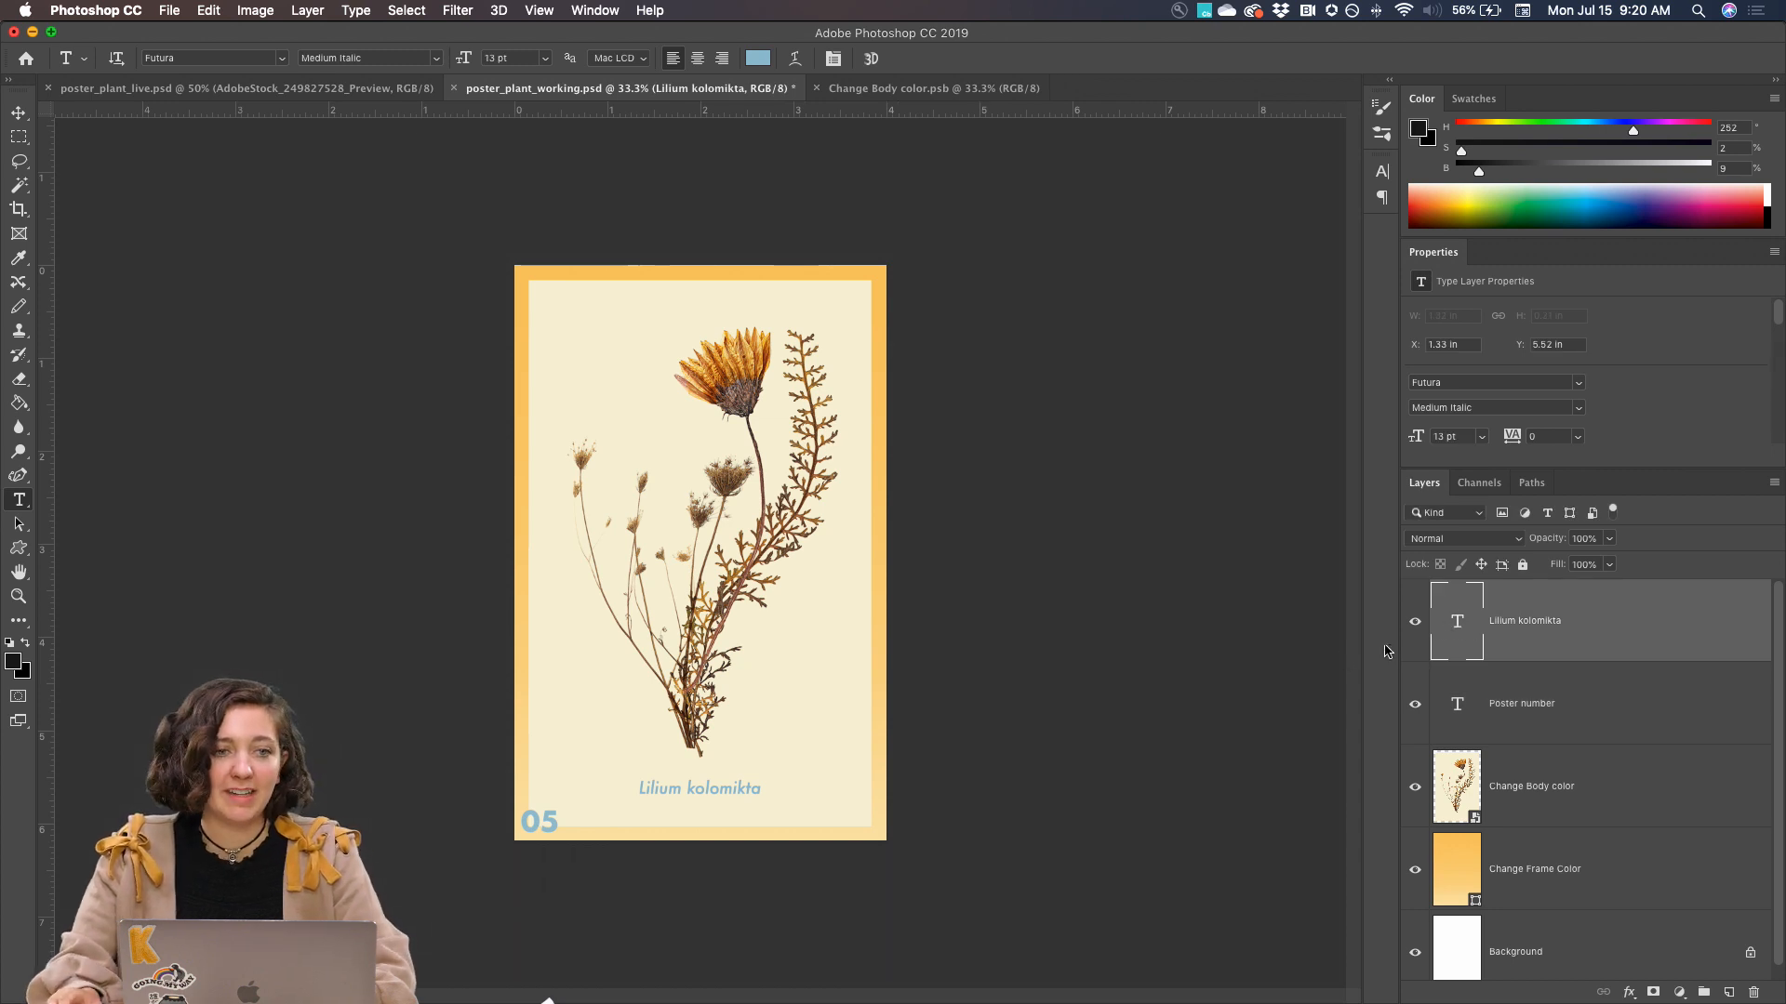
left_click(1533, 704)
left_click(1510, 623)
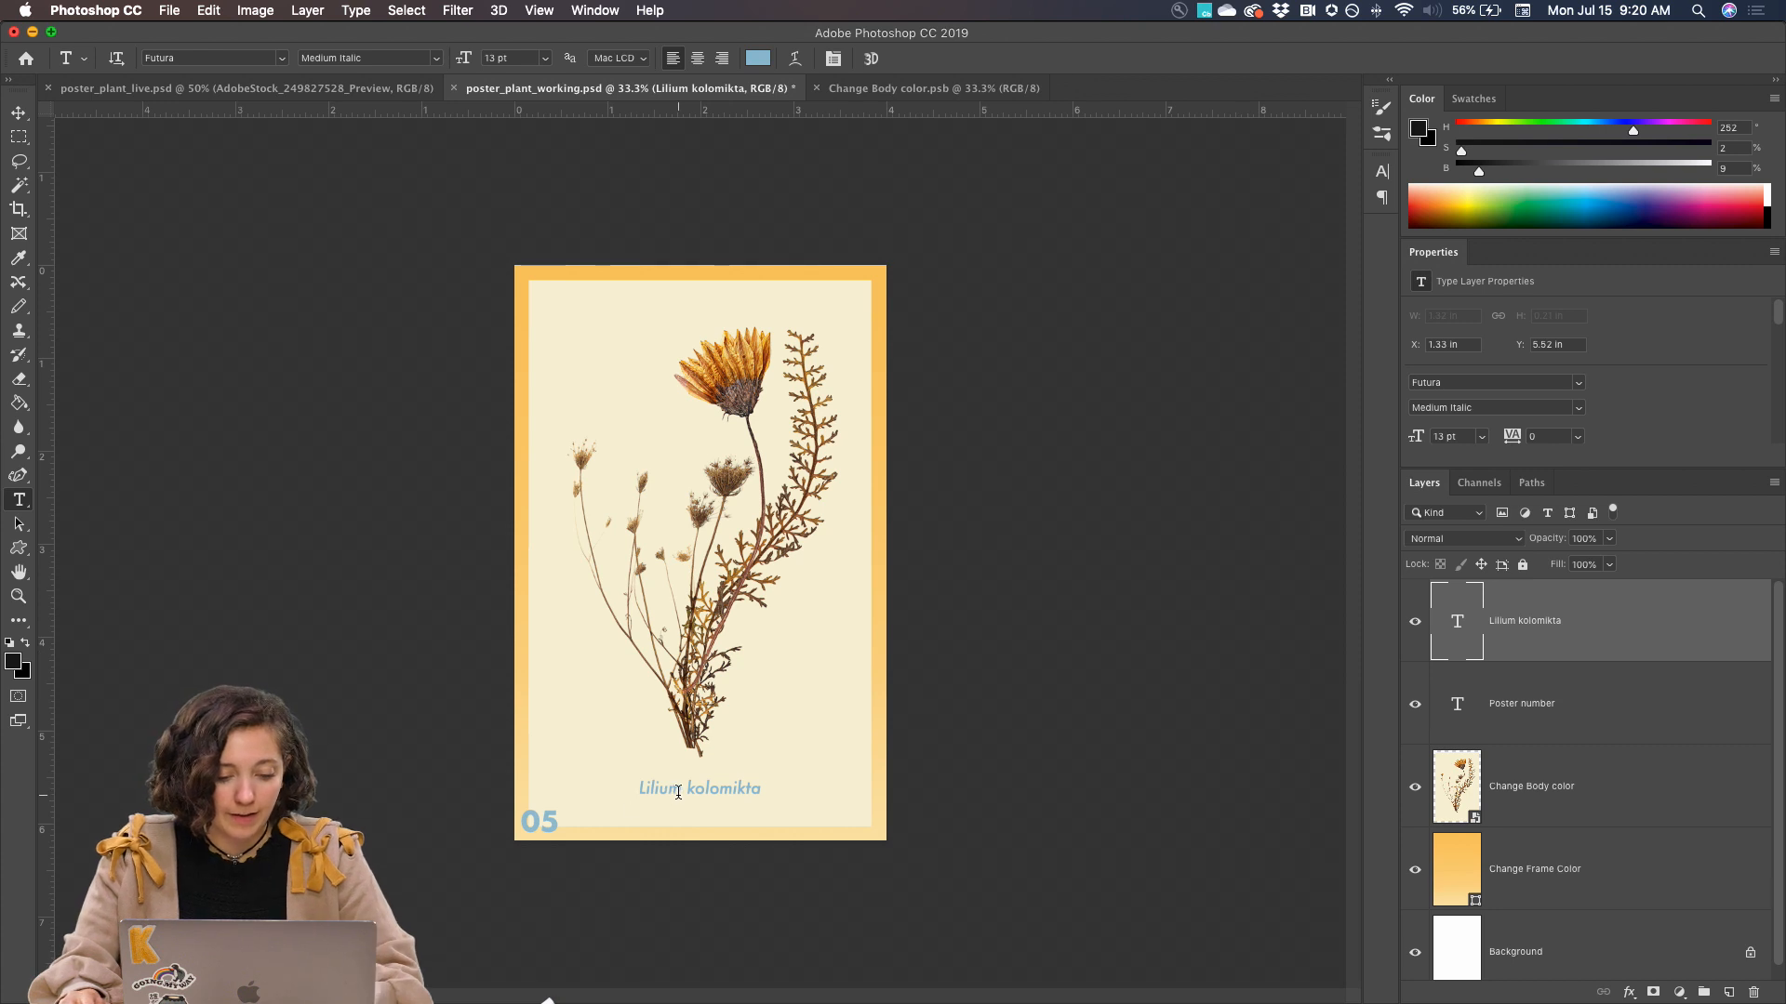
key("v")
left_click_drag(692, 798, 689, 794)
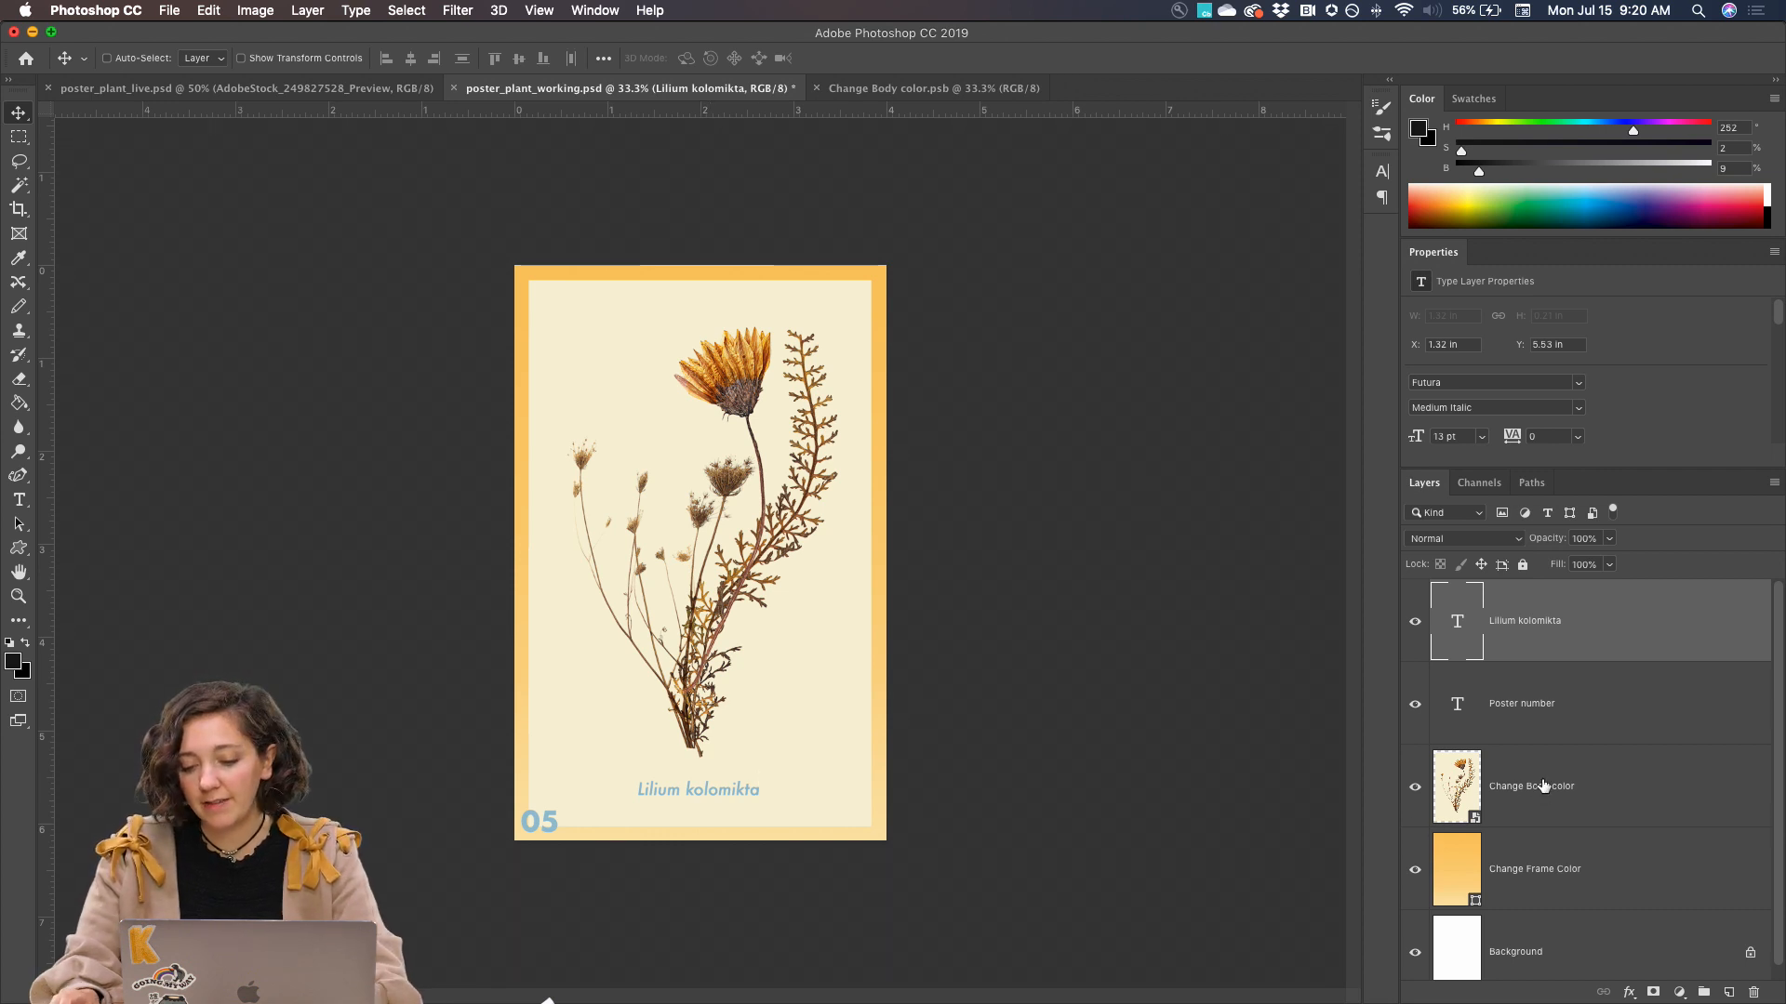
Compare the poster with and without its coloured frame by hiding and showing the Change Frame Color layer
scroll(1543, 785, "down", 1)
left_click(1414, 856)
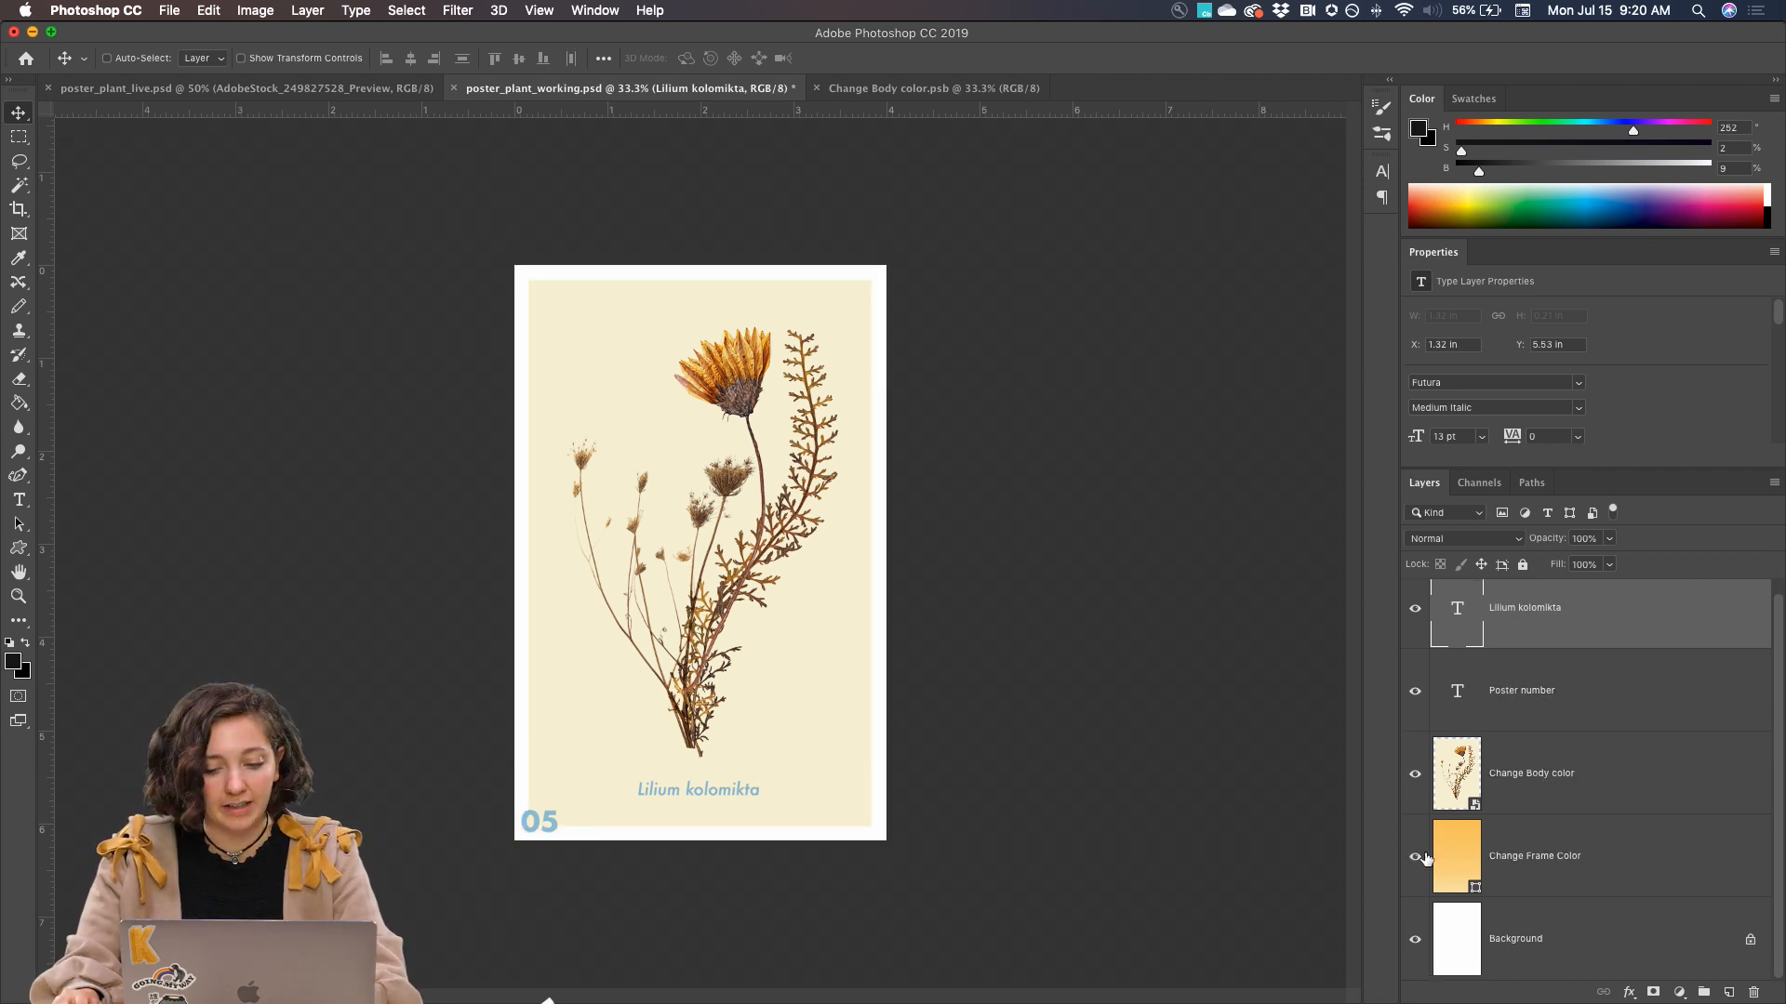
left_click(1415, 856)
left_click(1522, 779)
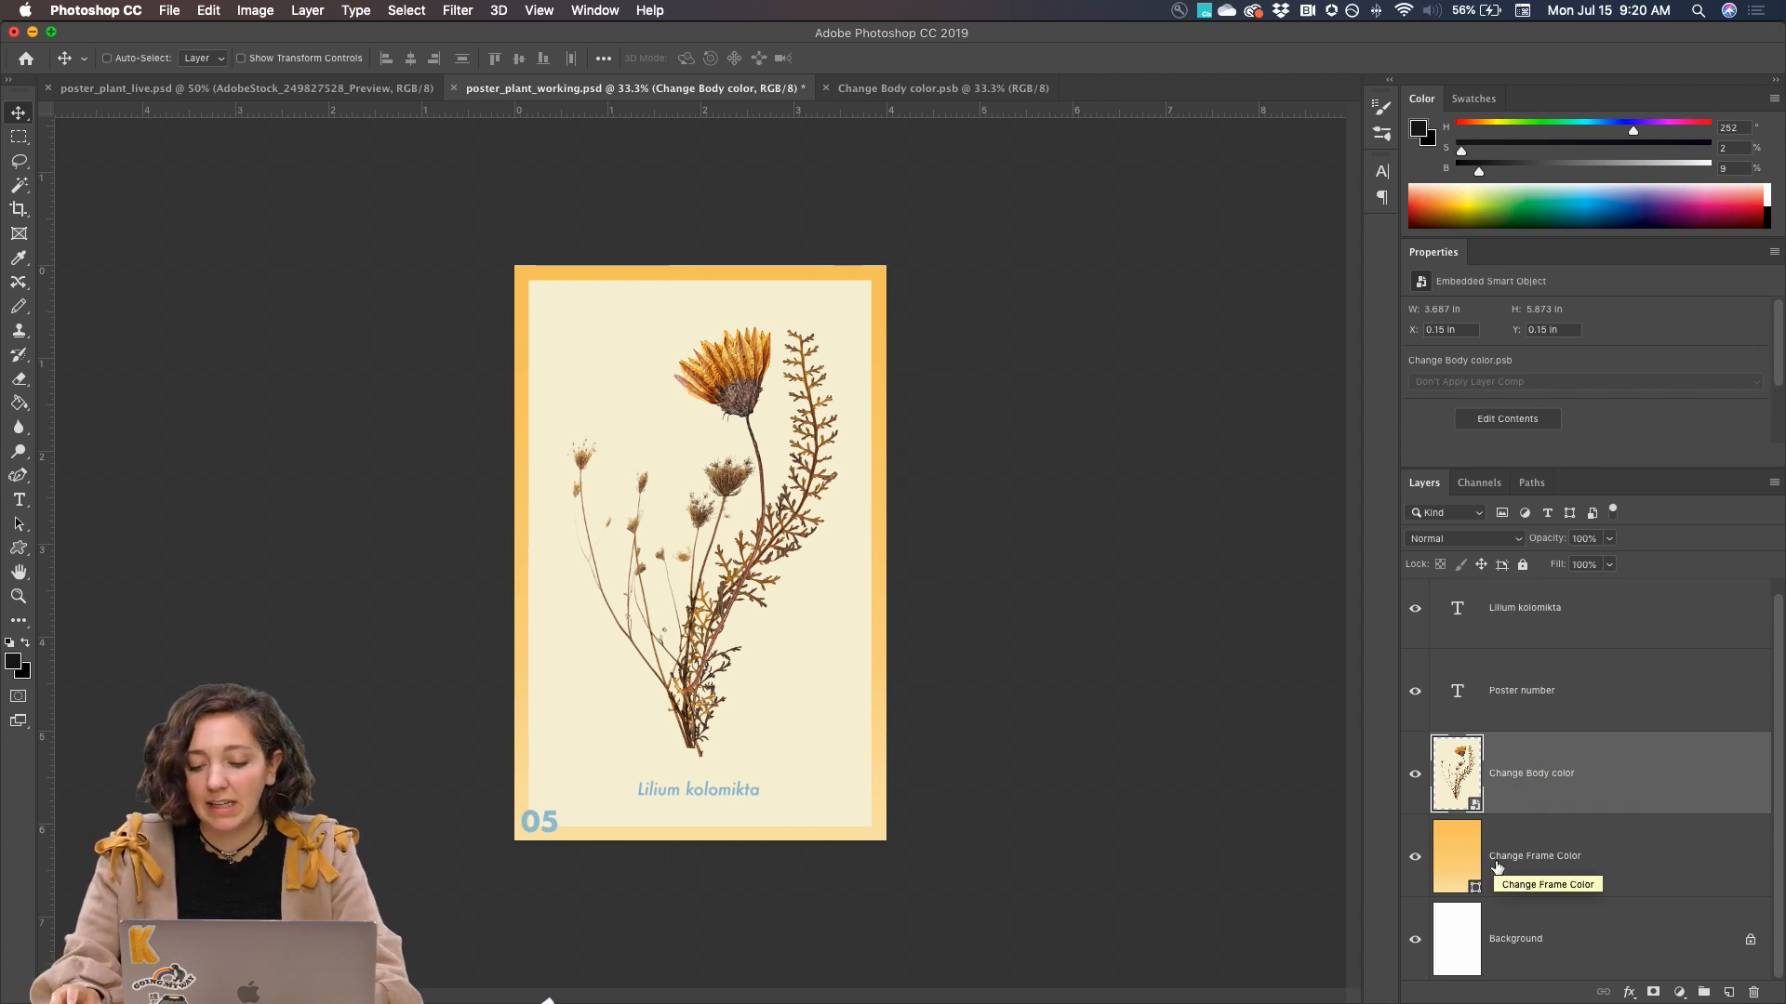
left_click(1408, 861)
left_click(1408, 861)
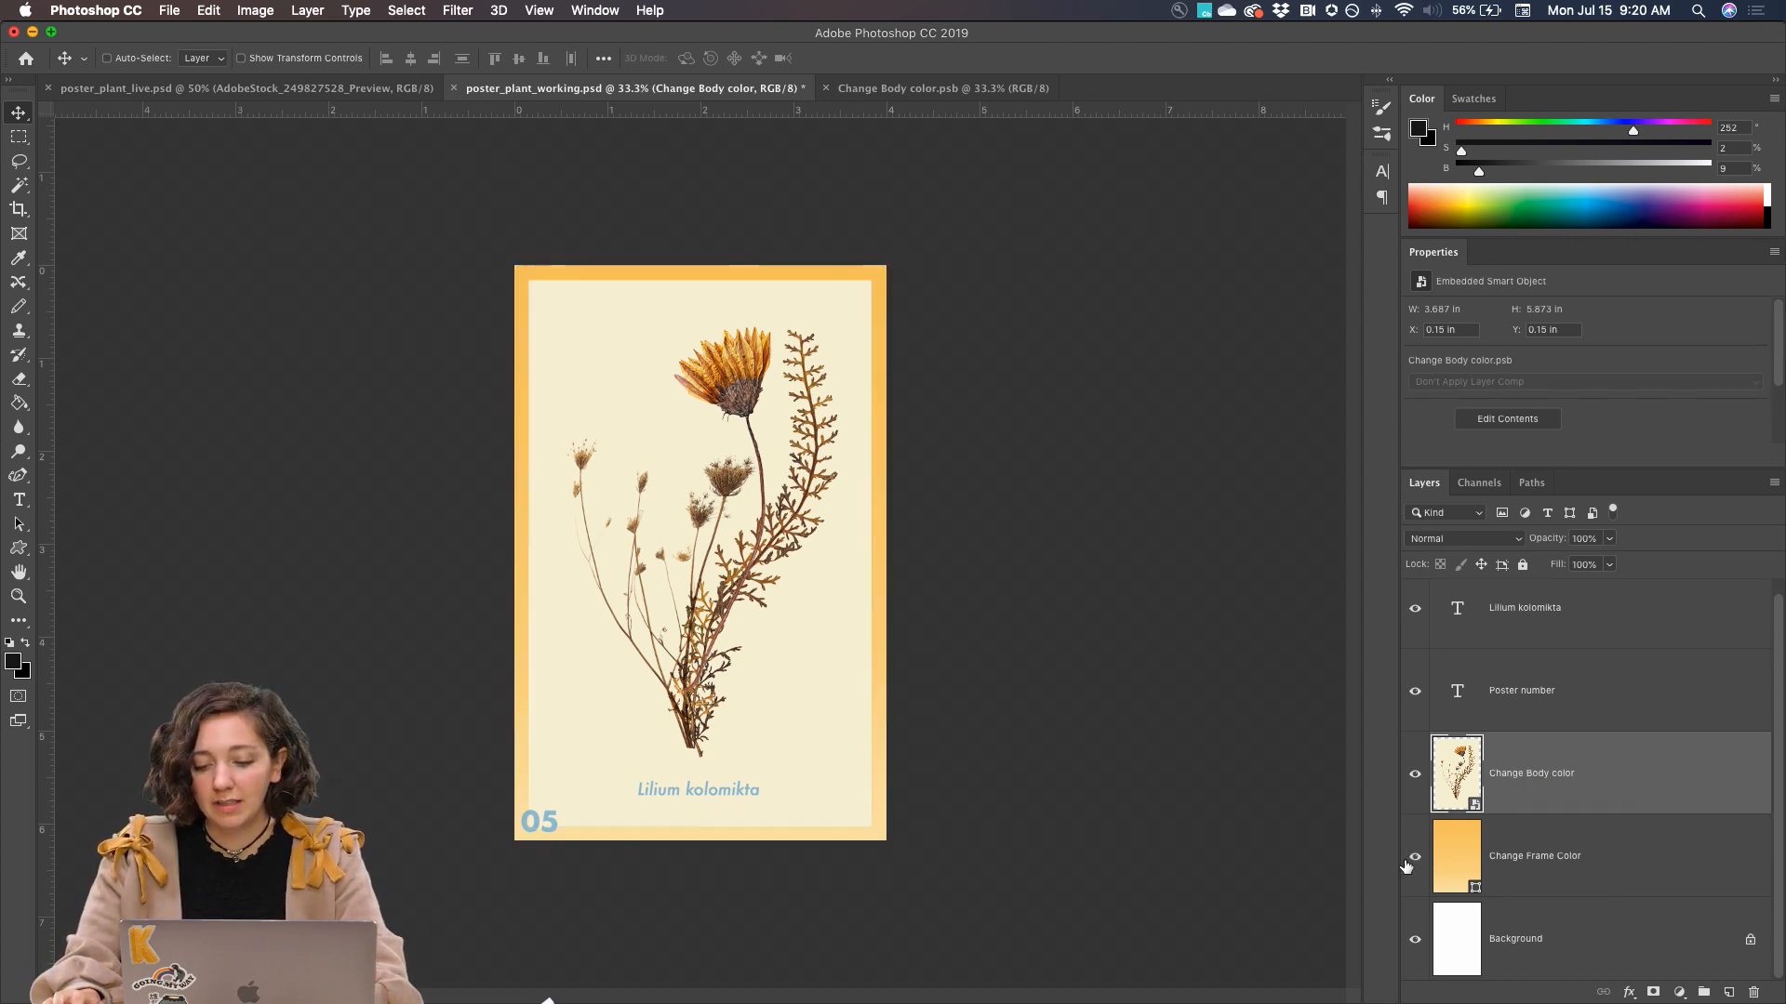
left_click(1434, 861)
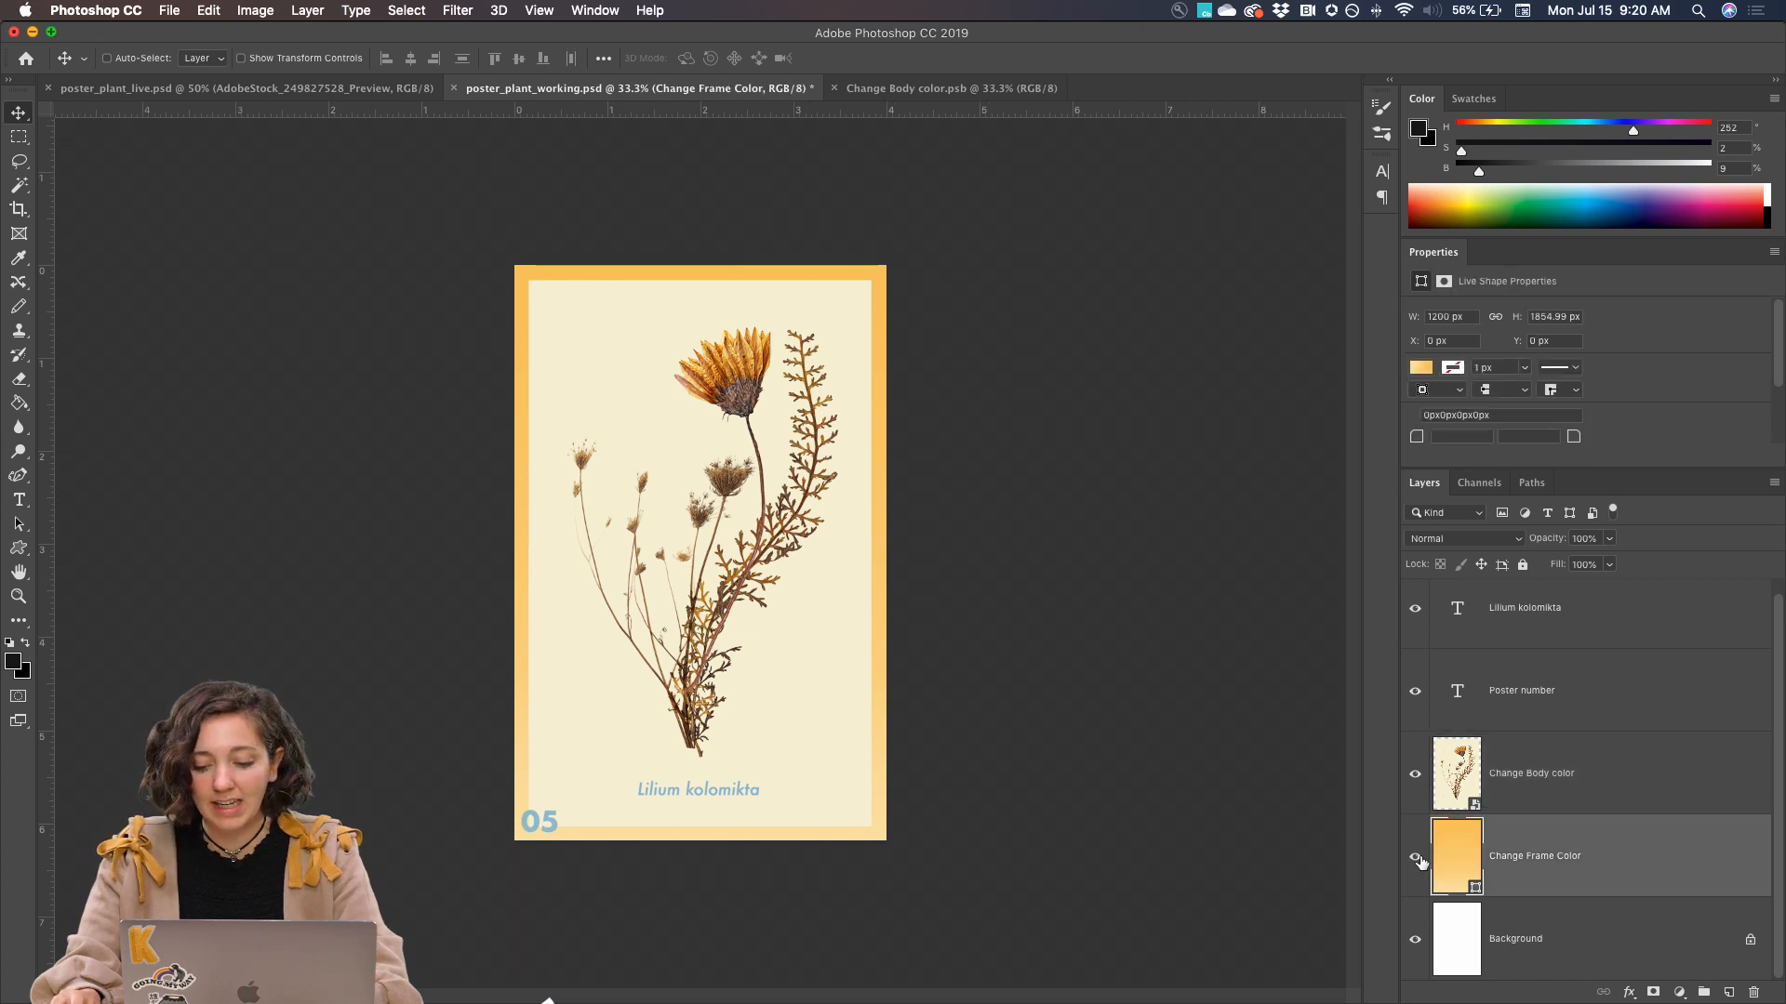
left_click(1414, 858)
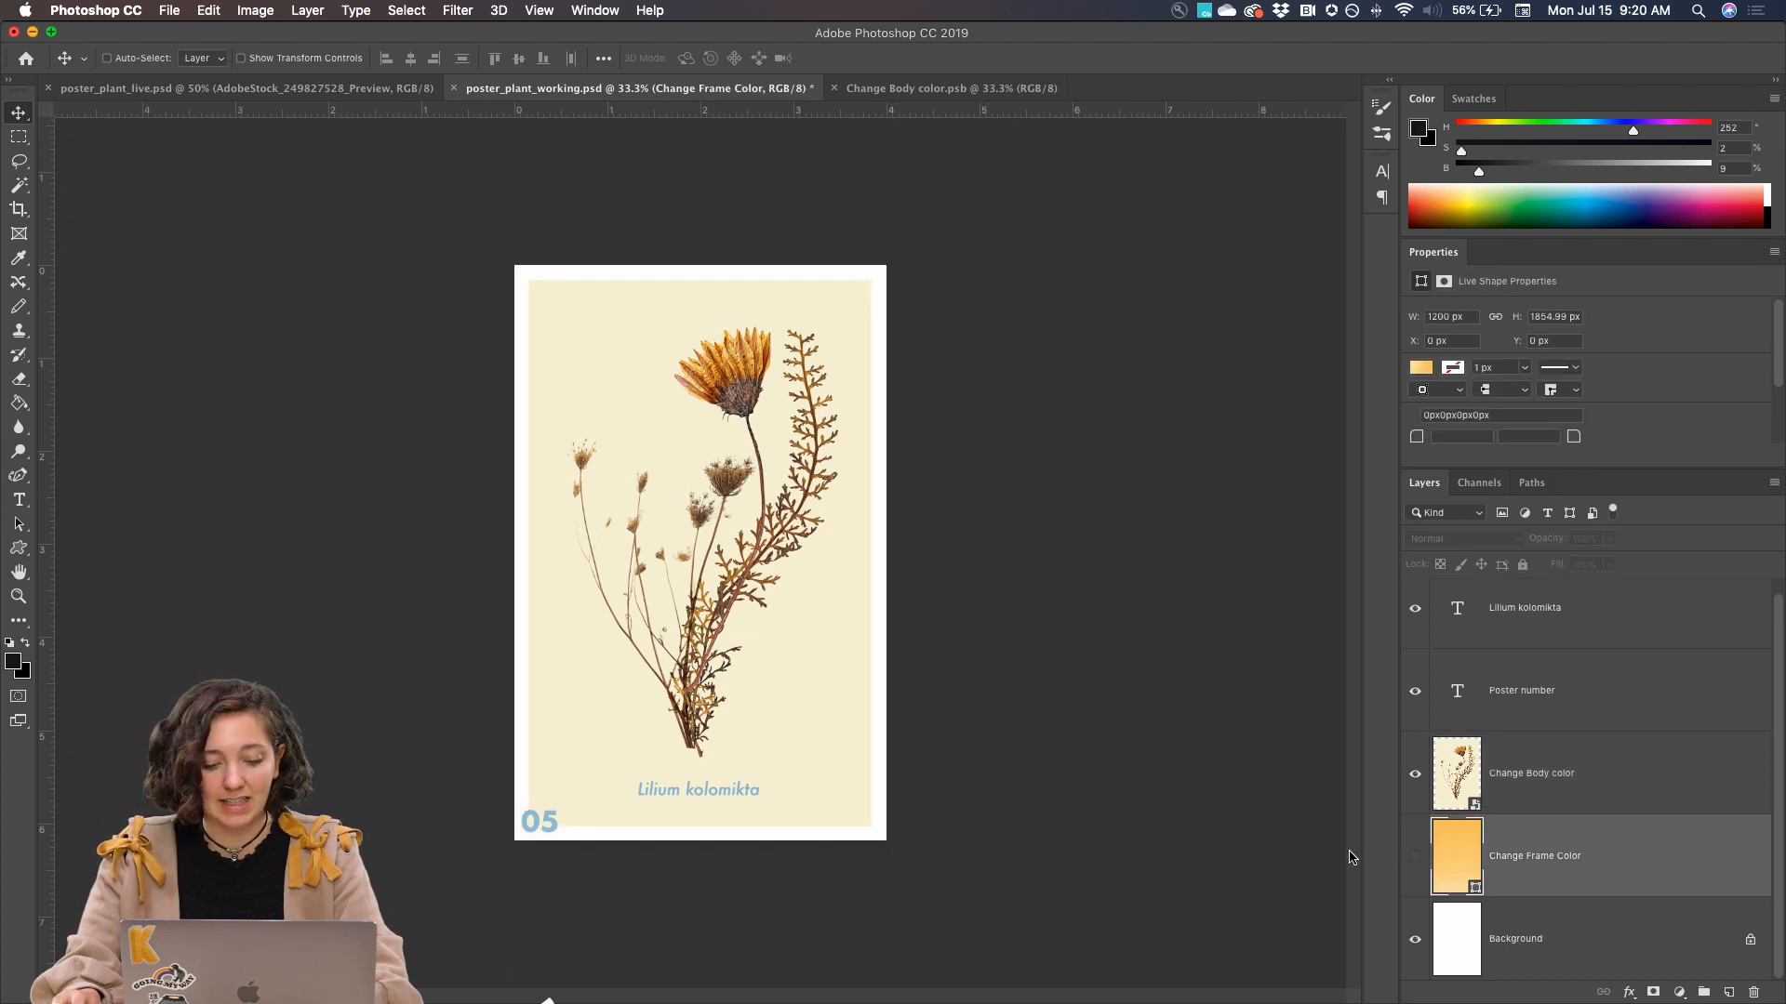
left_click(1415, 866)
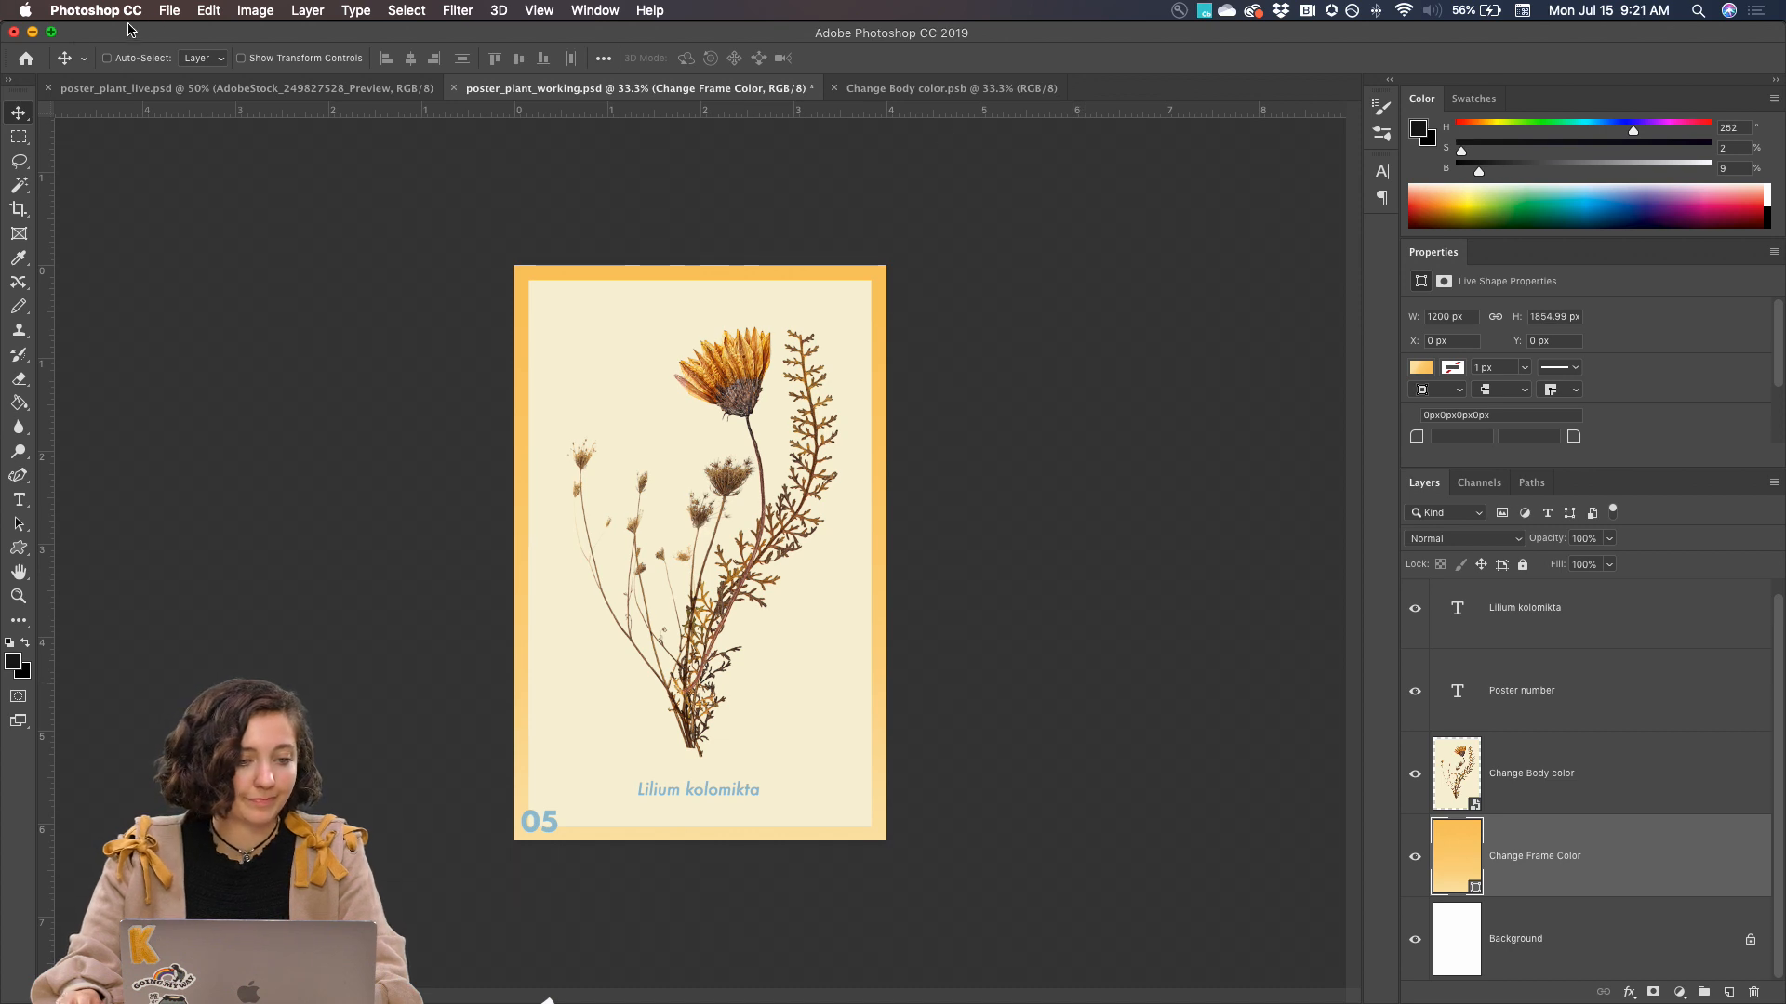
Open the Export As settings for the poster in poster_plant_working.psd
left_click(166, 14)
mouse_move(229, 257)
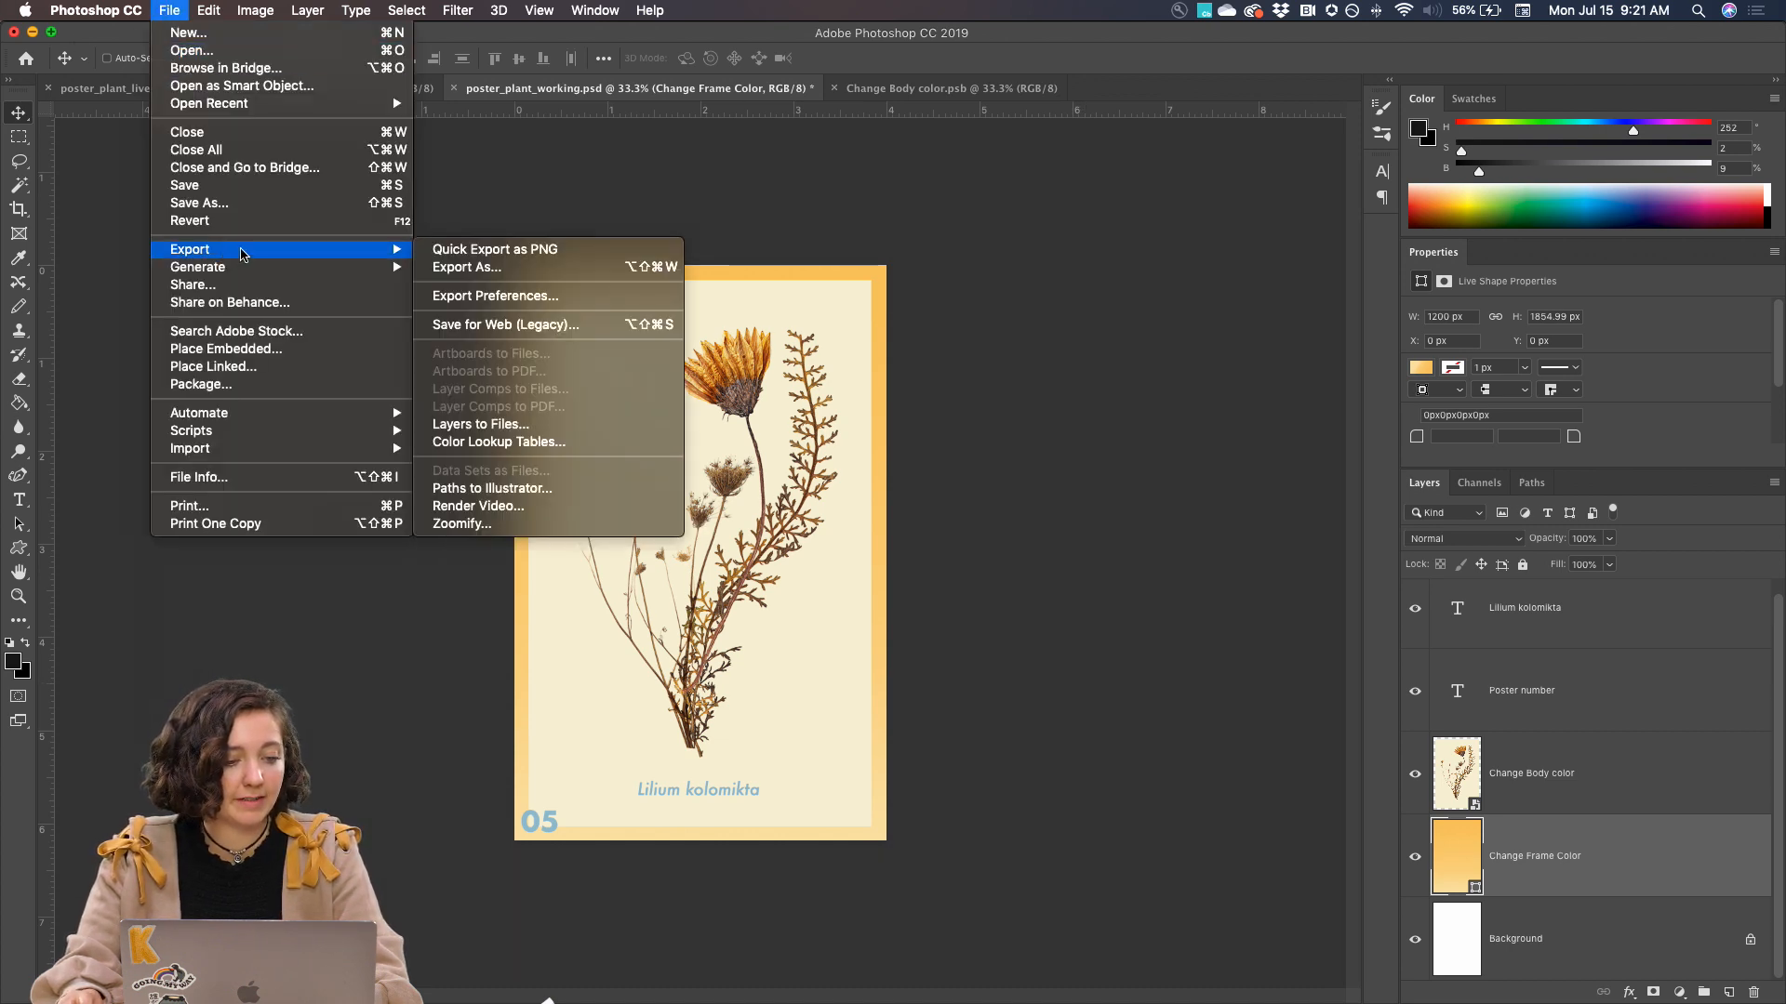
left_click(480, 268)
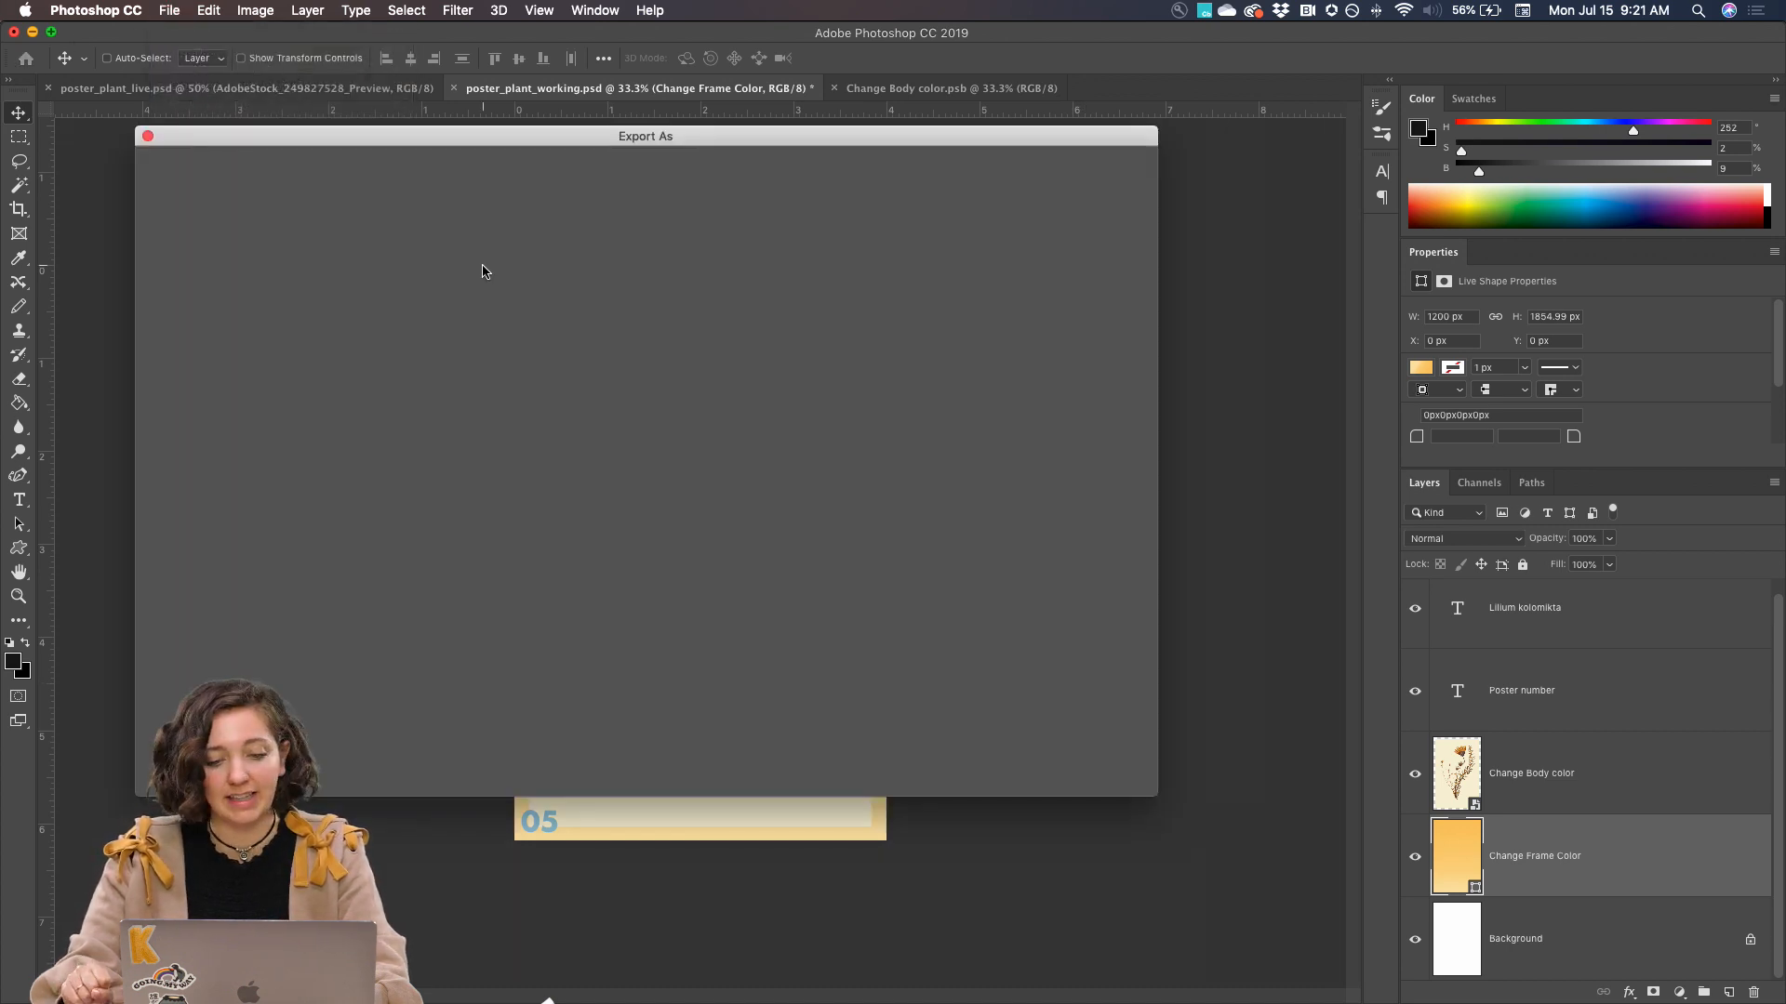
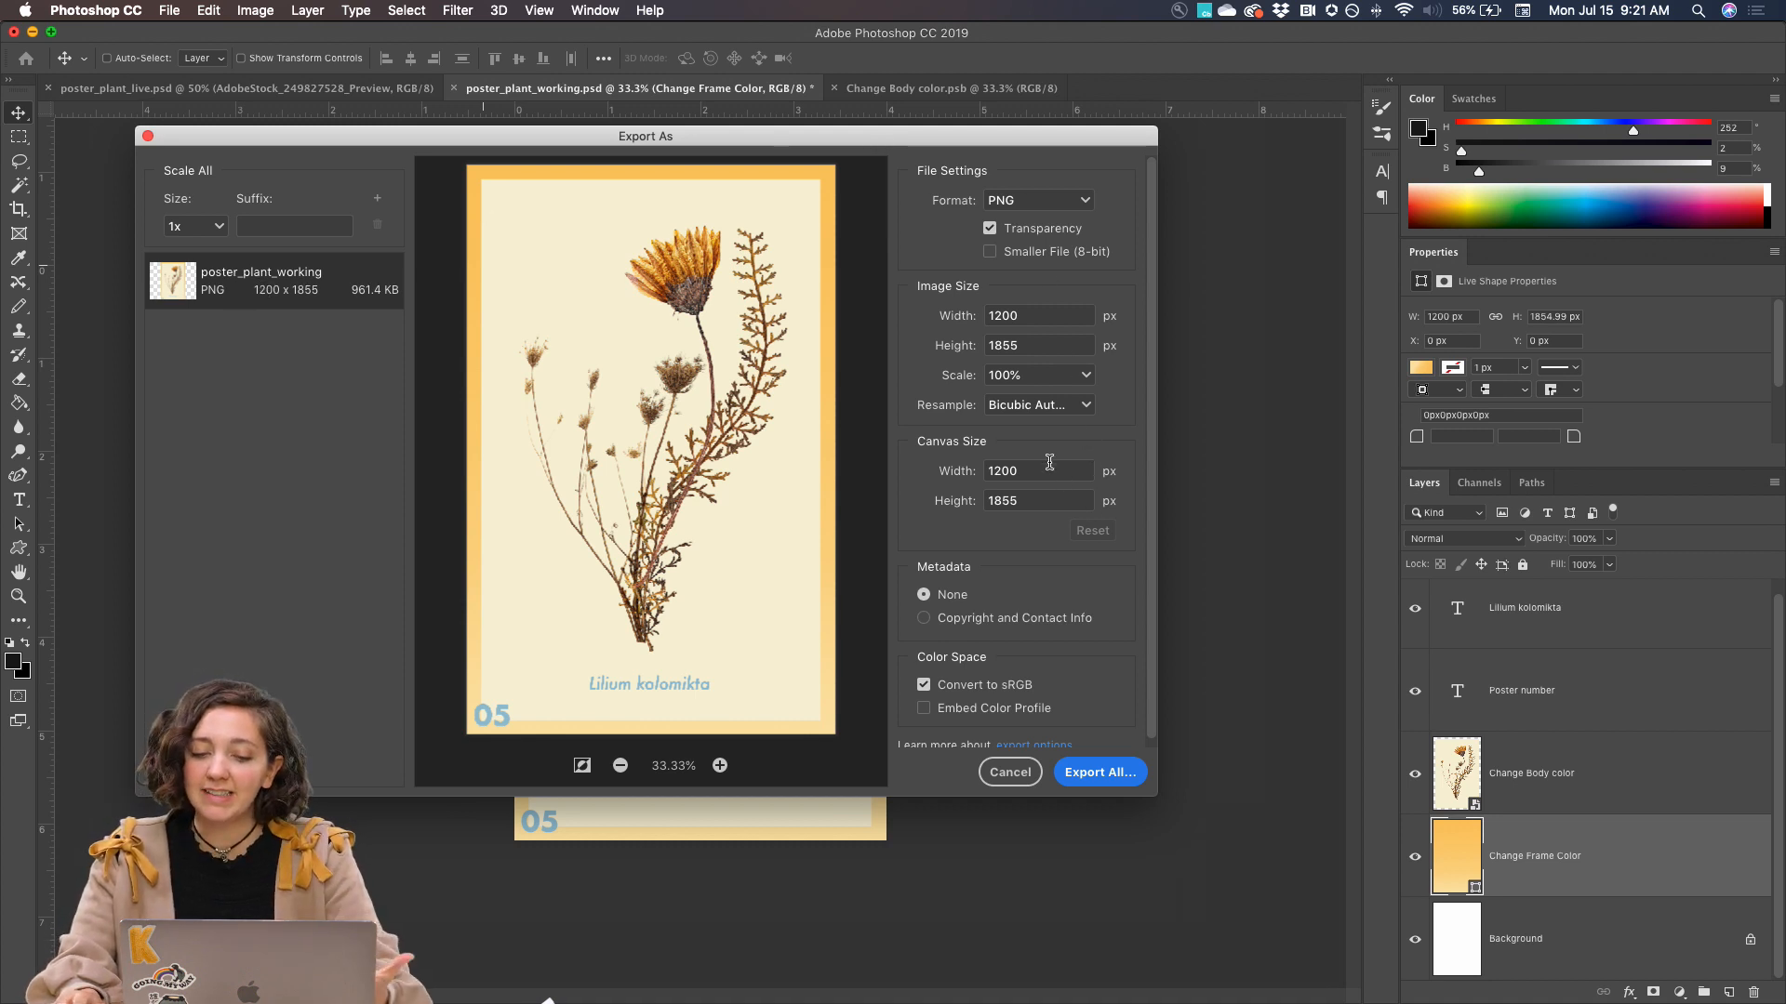
left_click(941, 470)
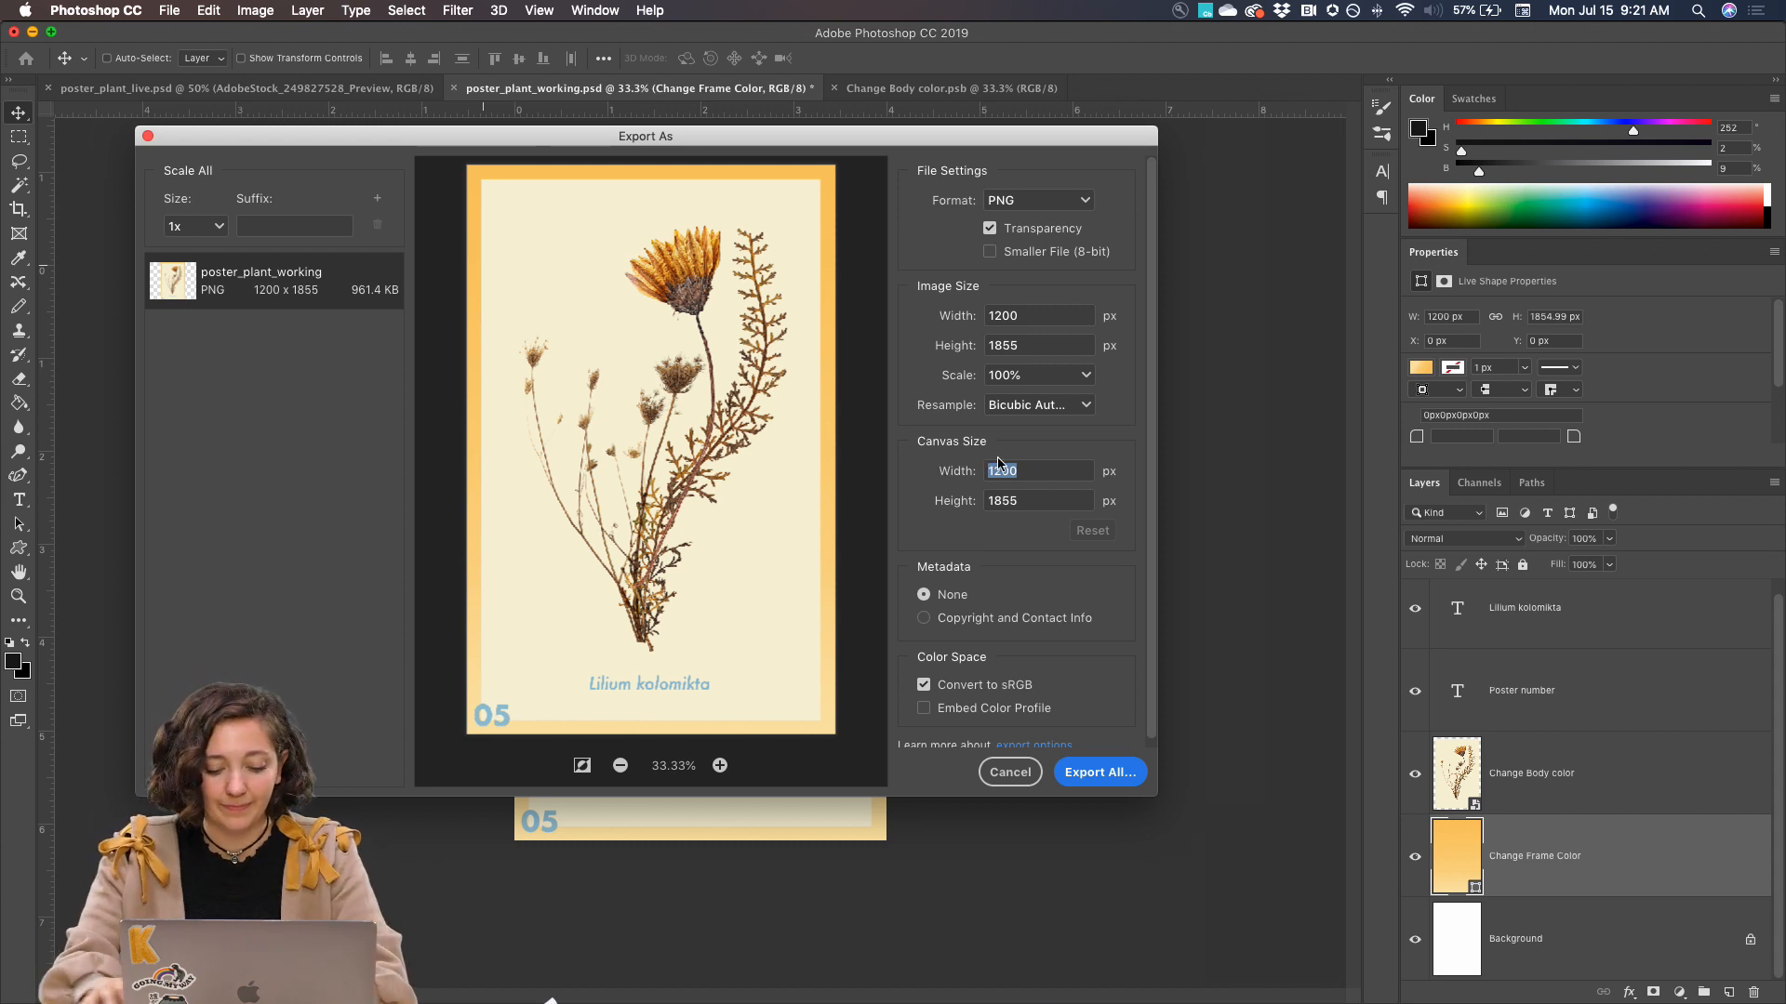
type("800")
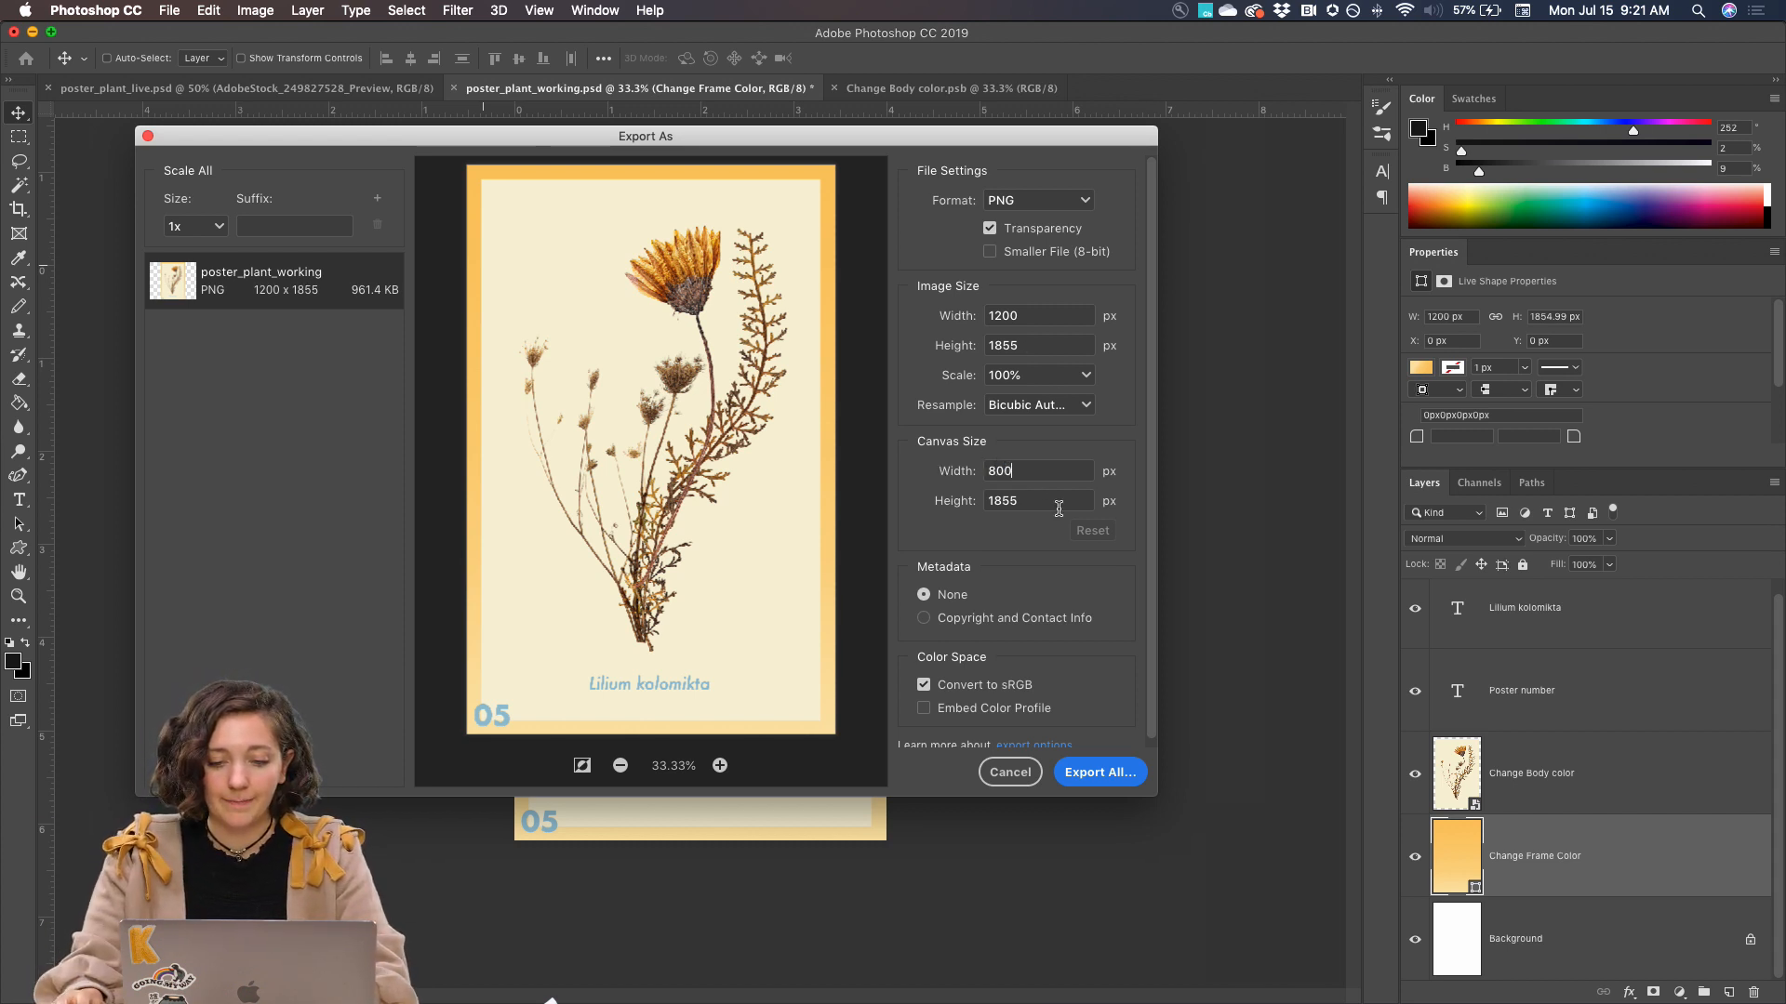
left_click(1014, 792)
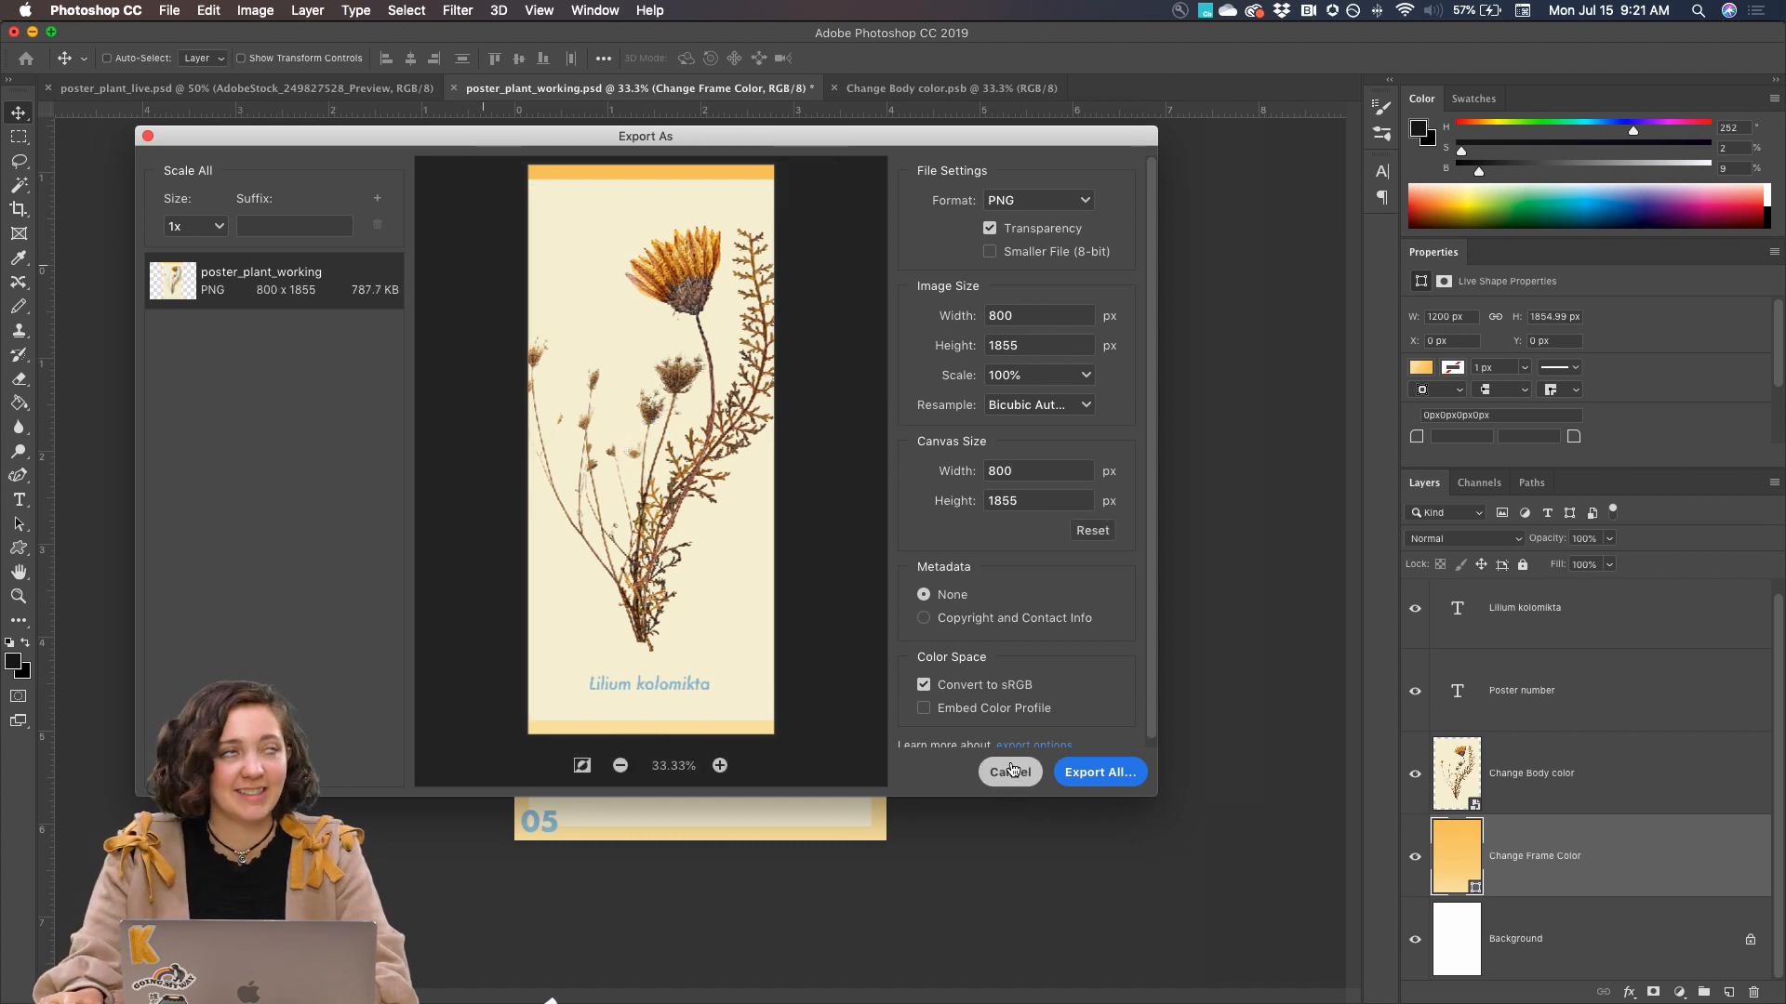
left_click(1011, 772)
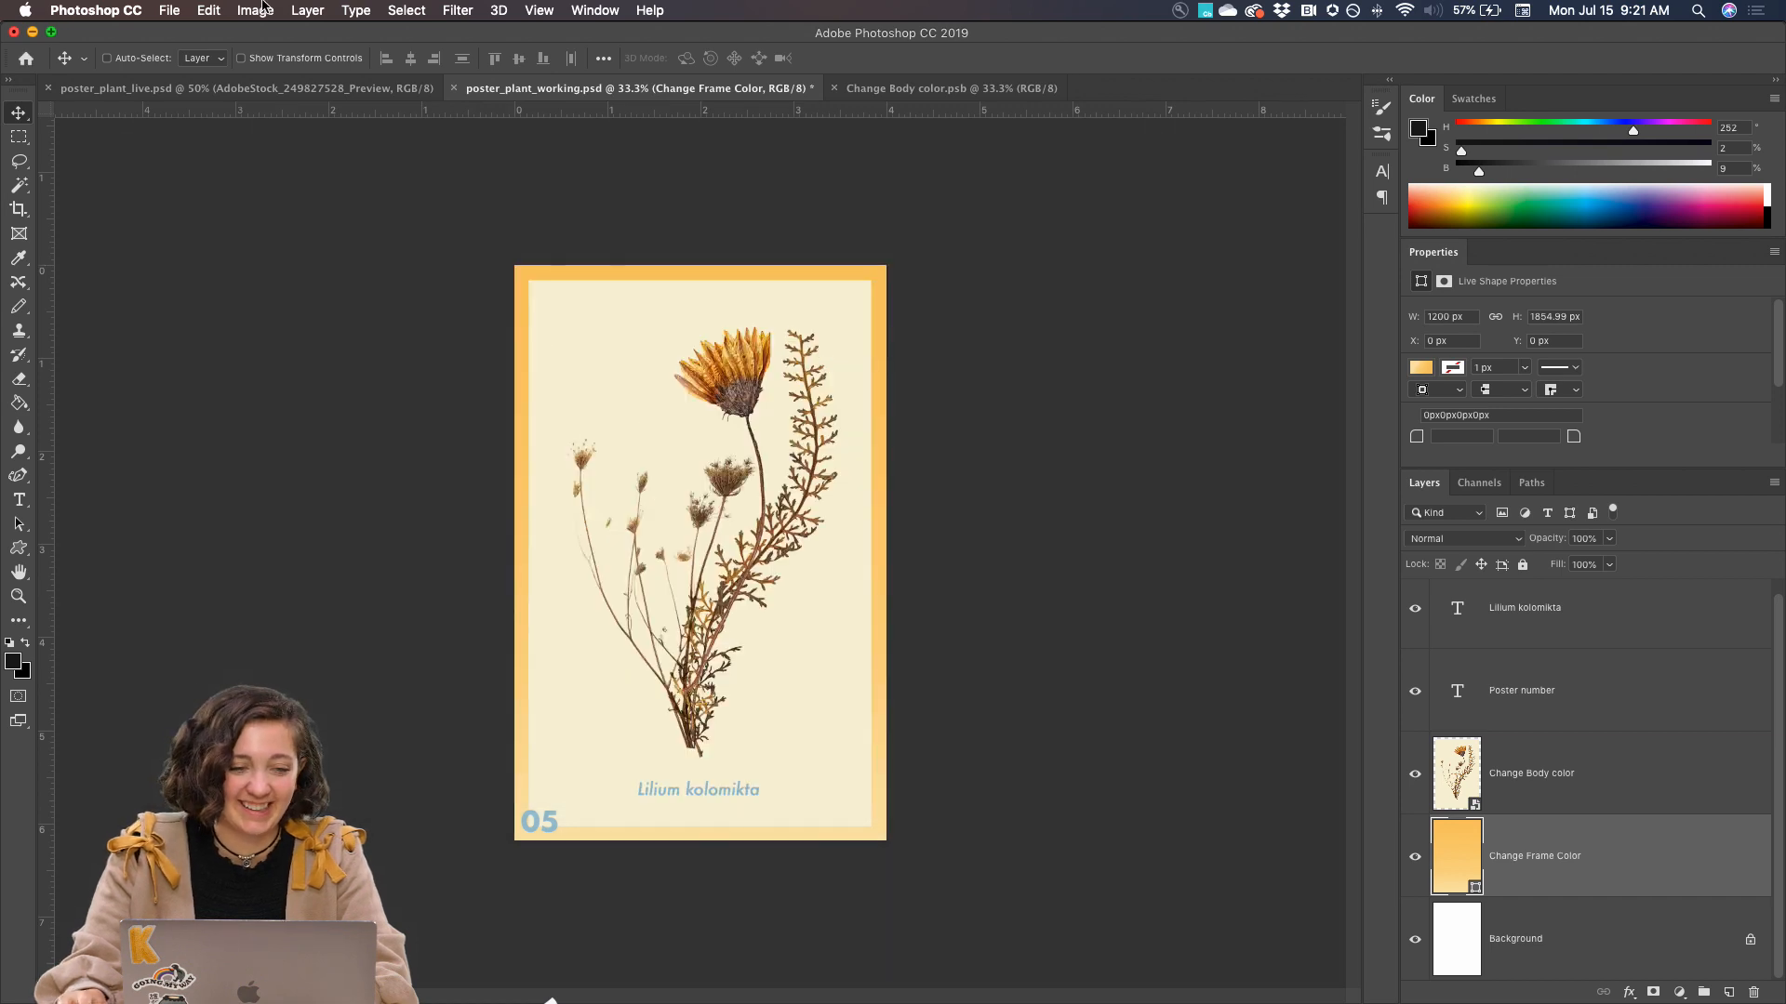
Reopen the Export As settings for the poster and set the image width to 800 px, keeping its proportions
left_click(169, 10)
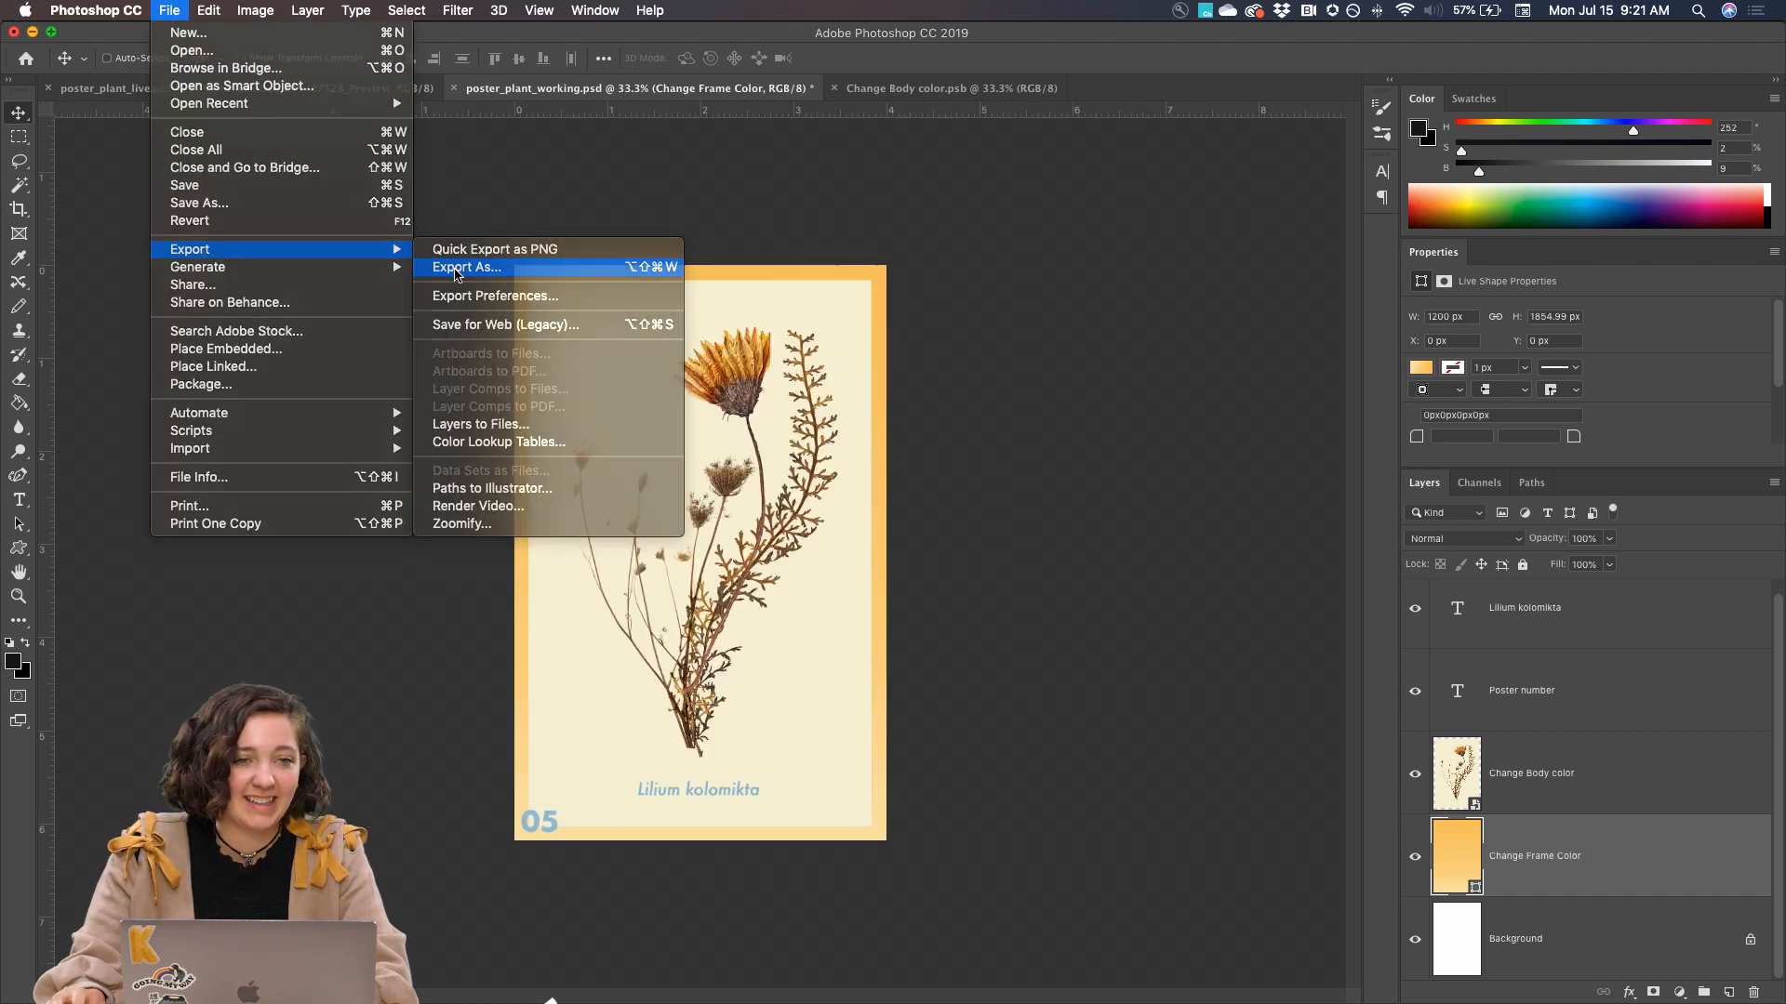
left_click(521, 265)
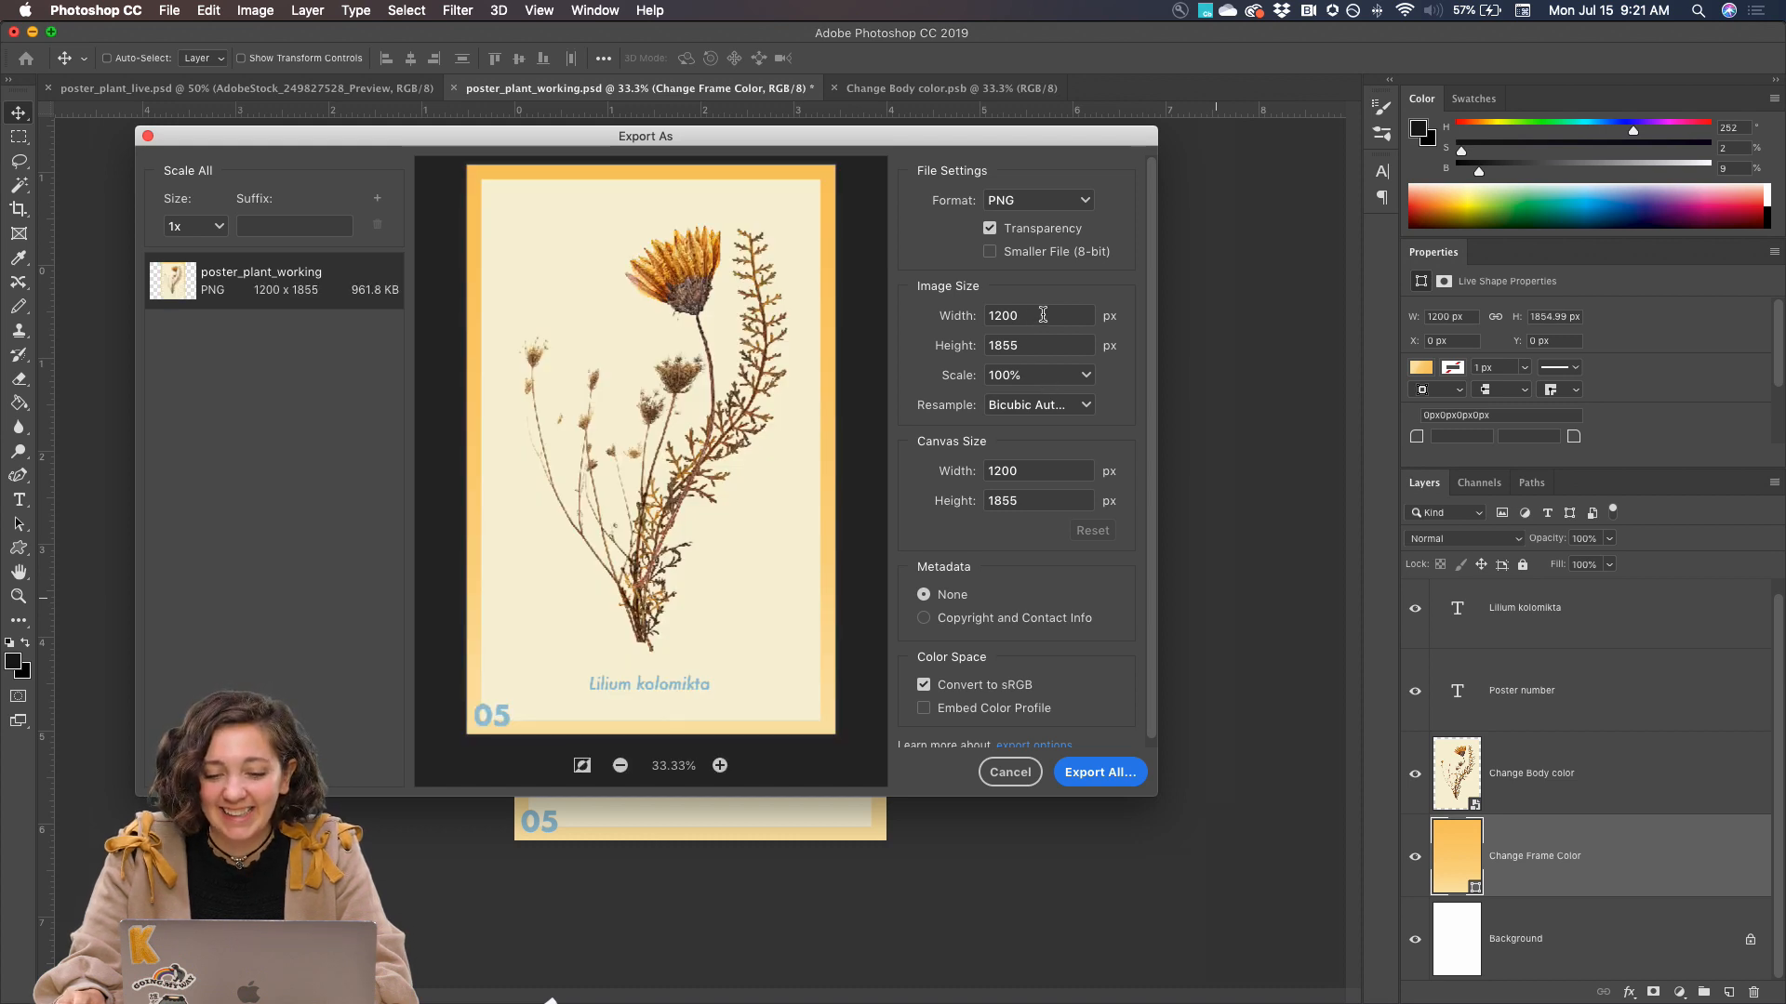
left_click_drag(1042, 314, 930, 322)
type("800")
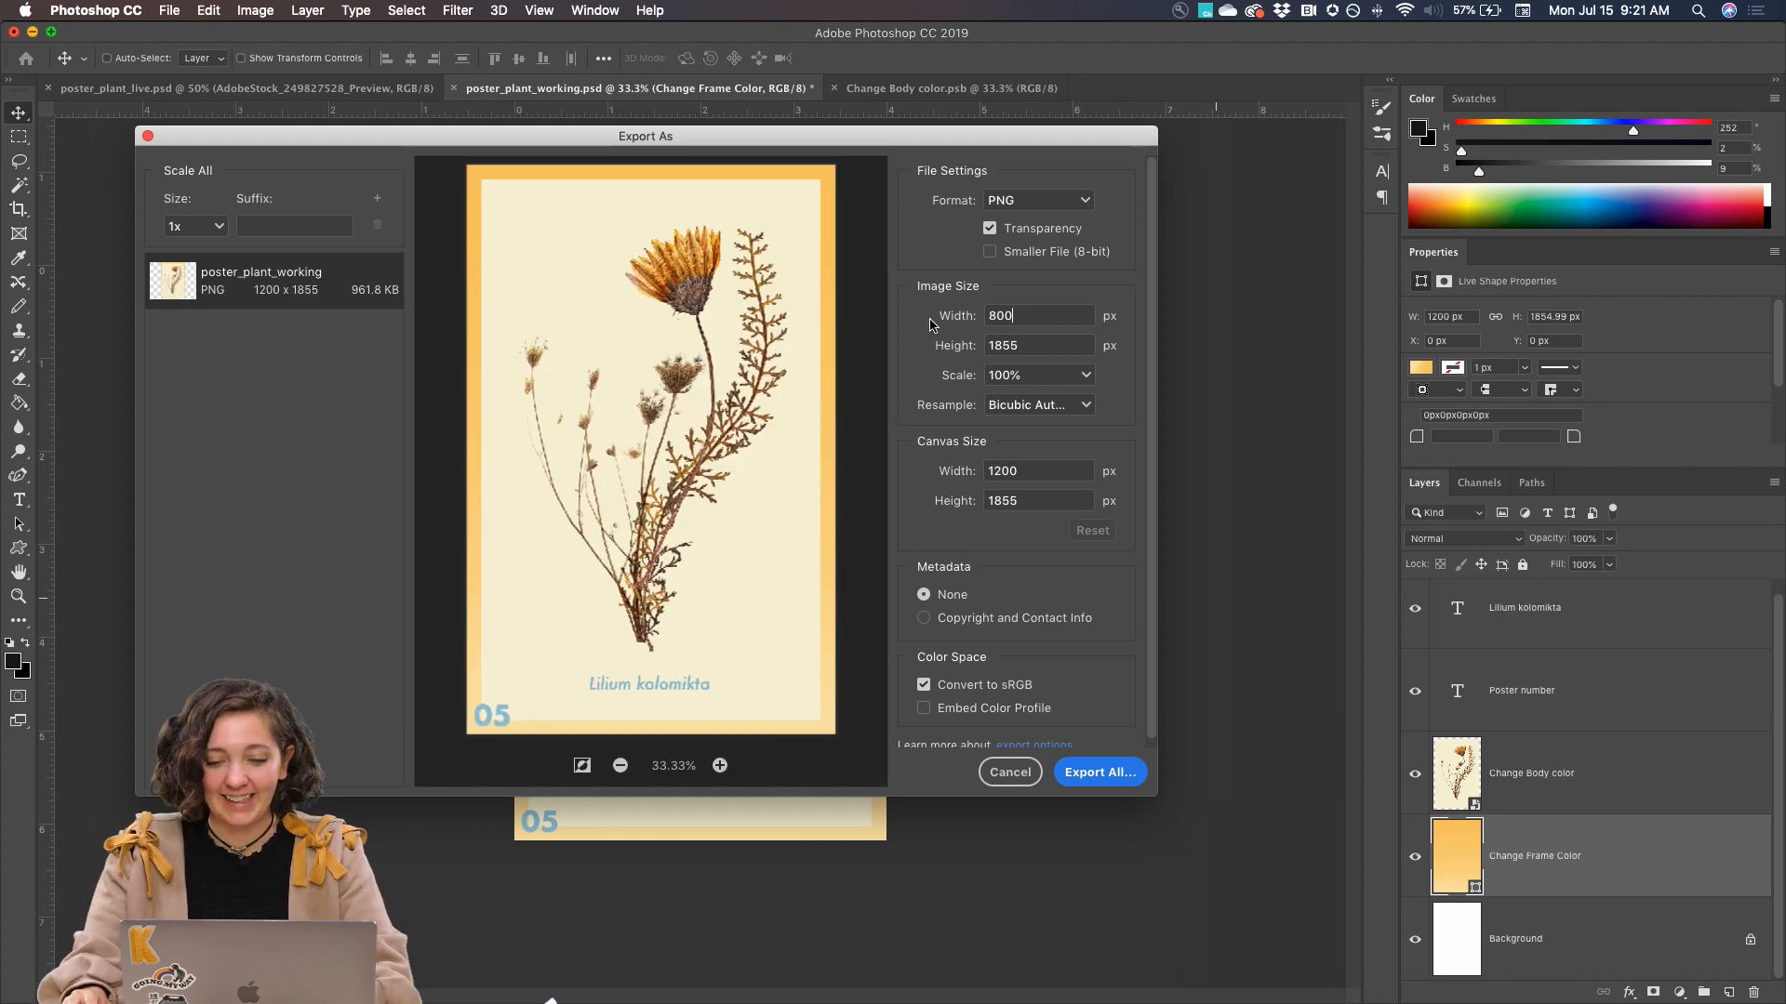
left_click(1046, 350)
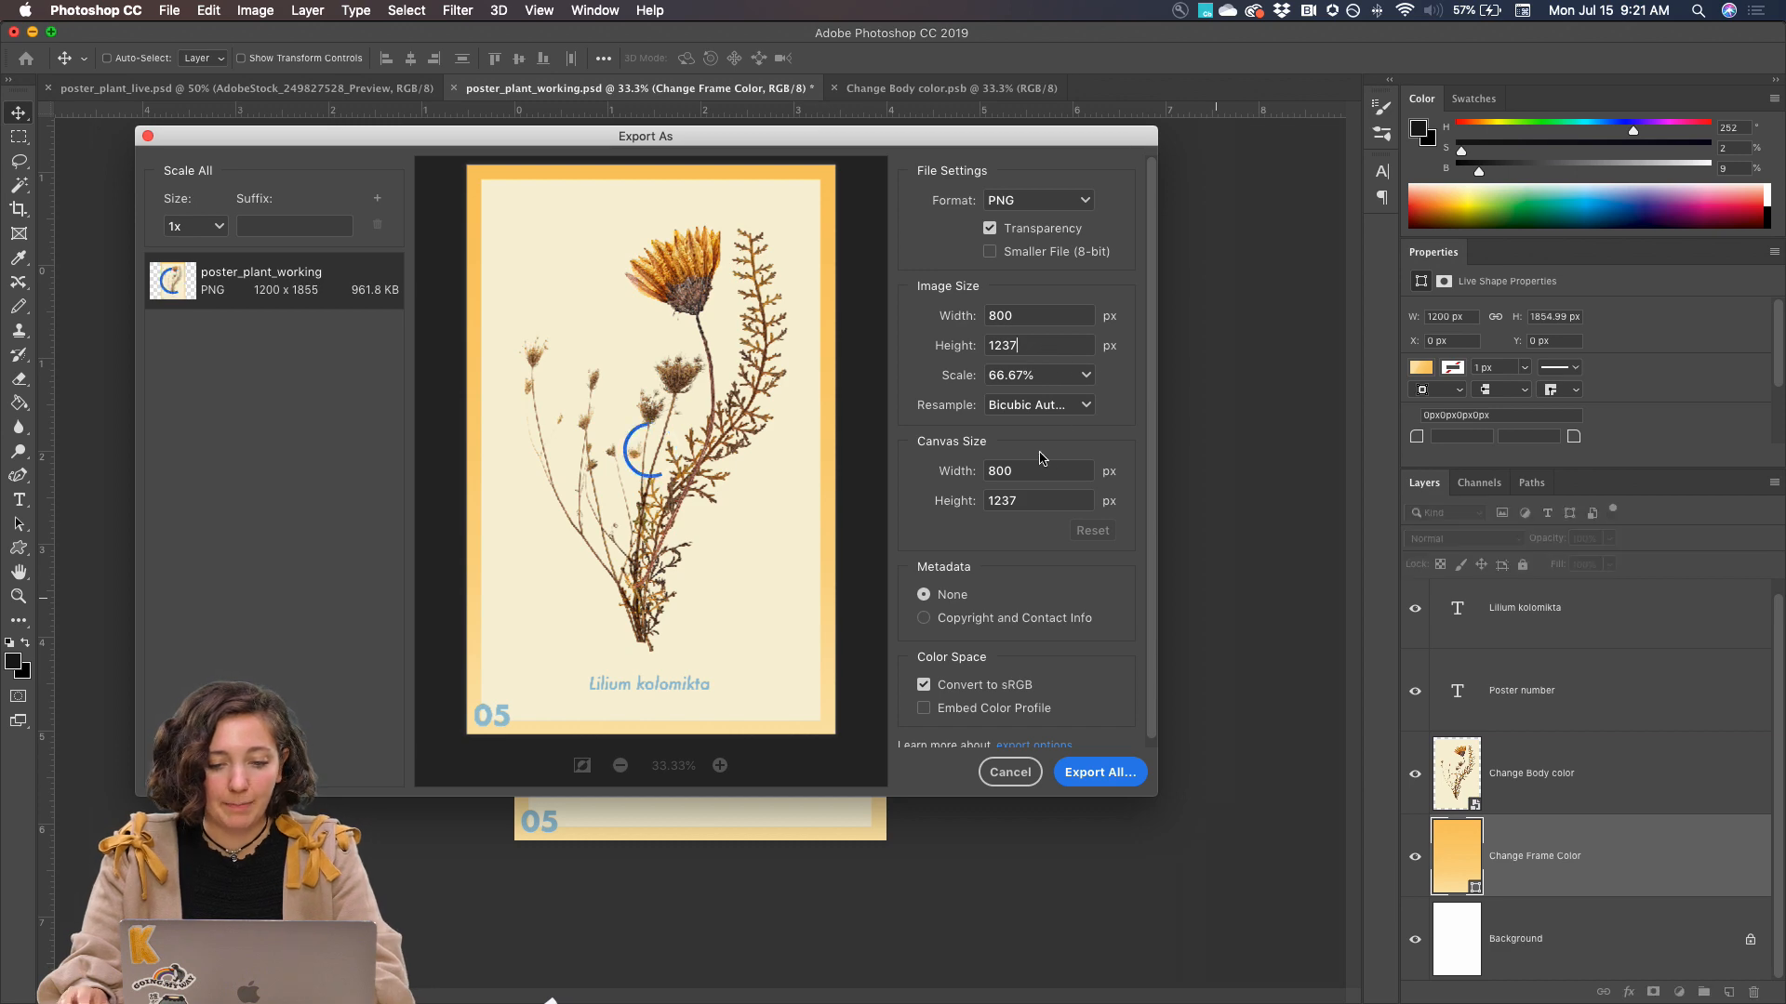
Set the export format to JPG and save the poster as poster_plant_working.jpg in the Day 5 - plant folder
left_click(1034, 200)
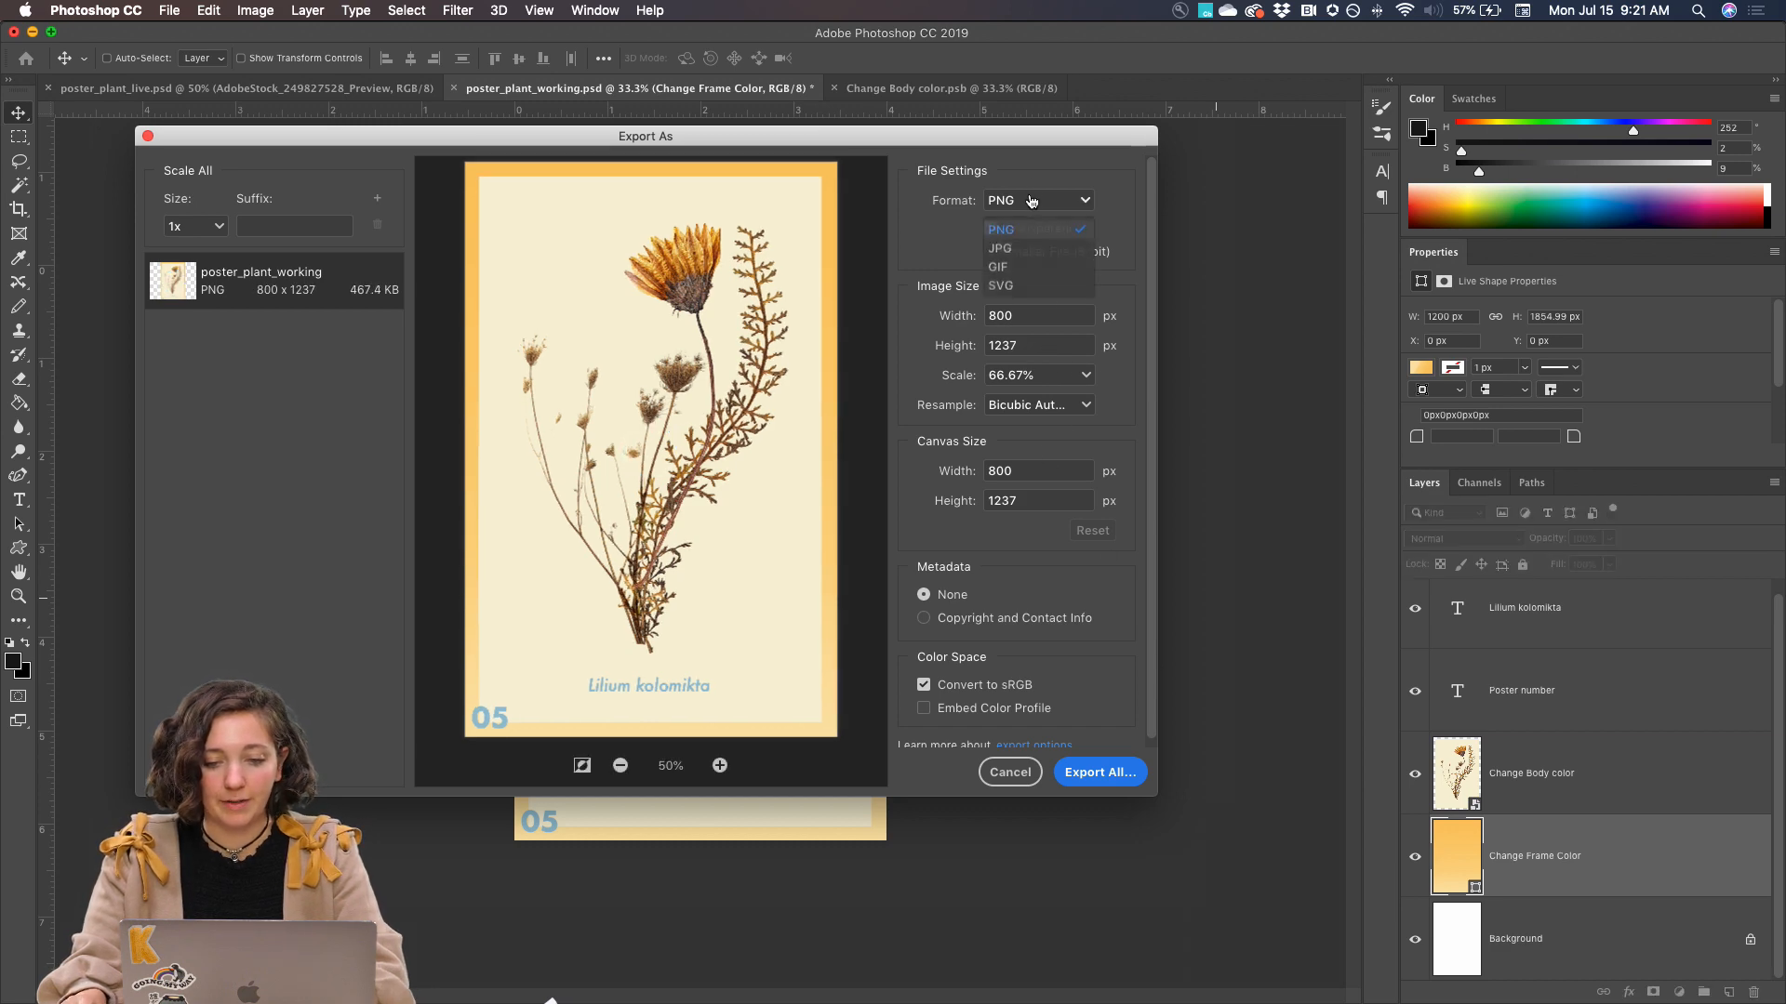
left_click(1023, 249)
left_click(1096, 772)
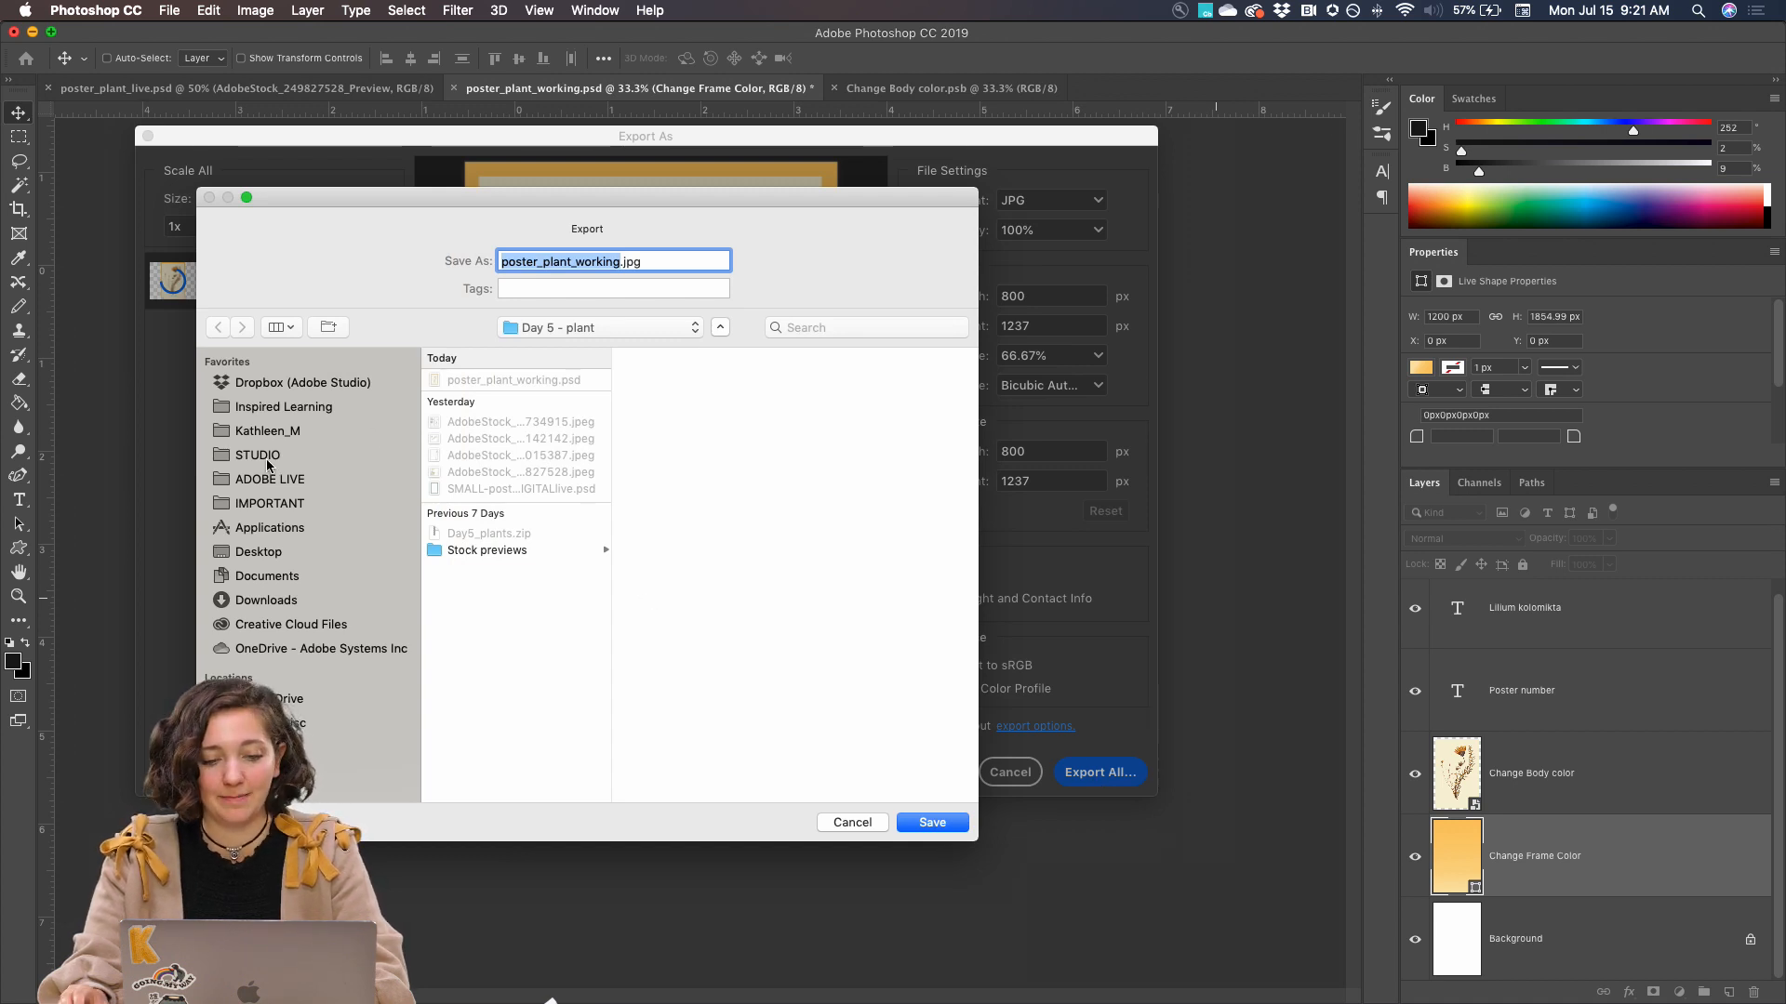
left_click_drag(342, 214, 590, 143)
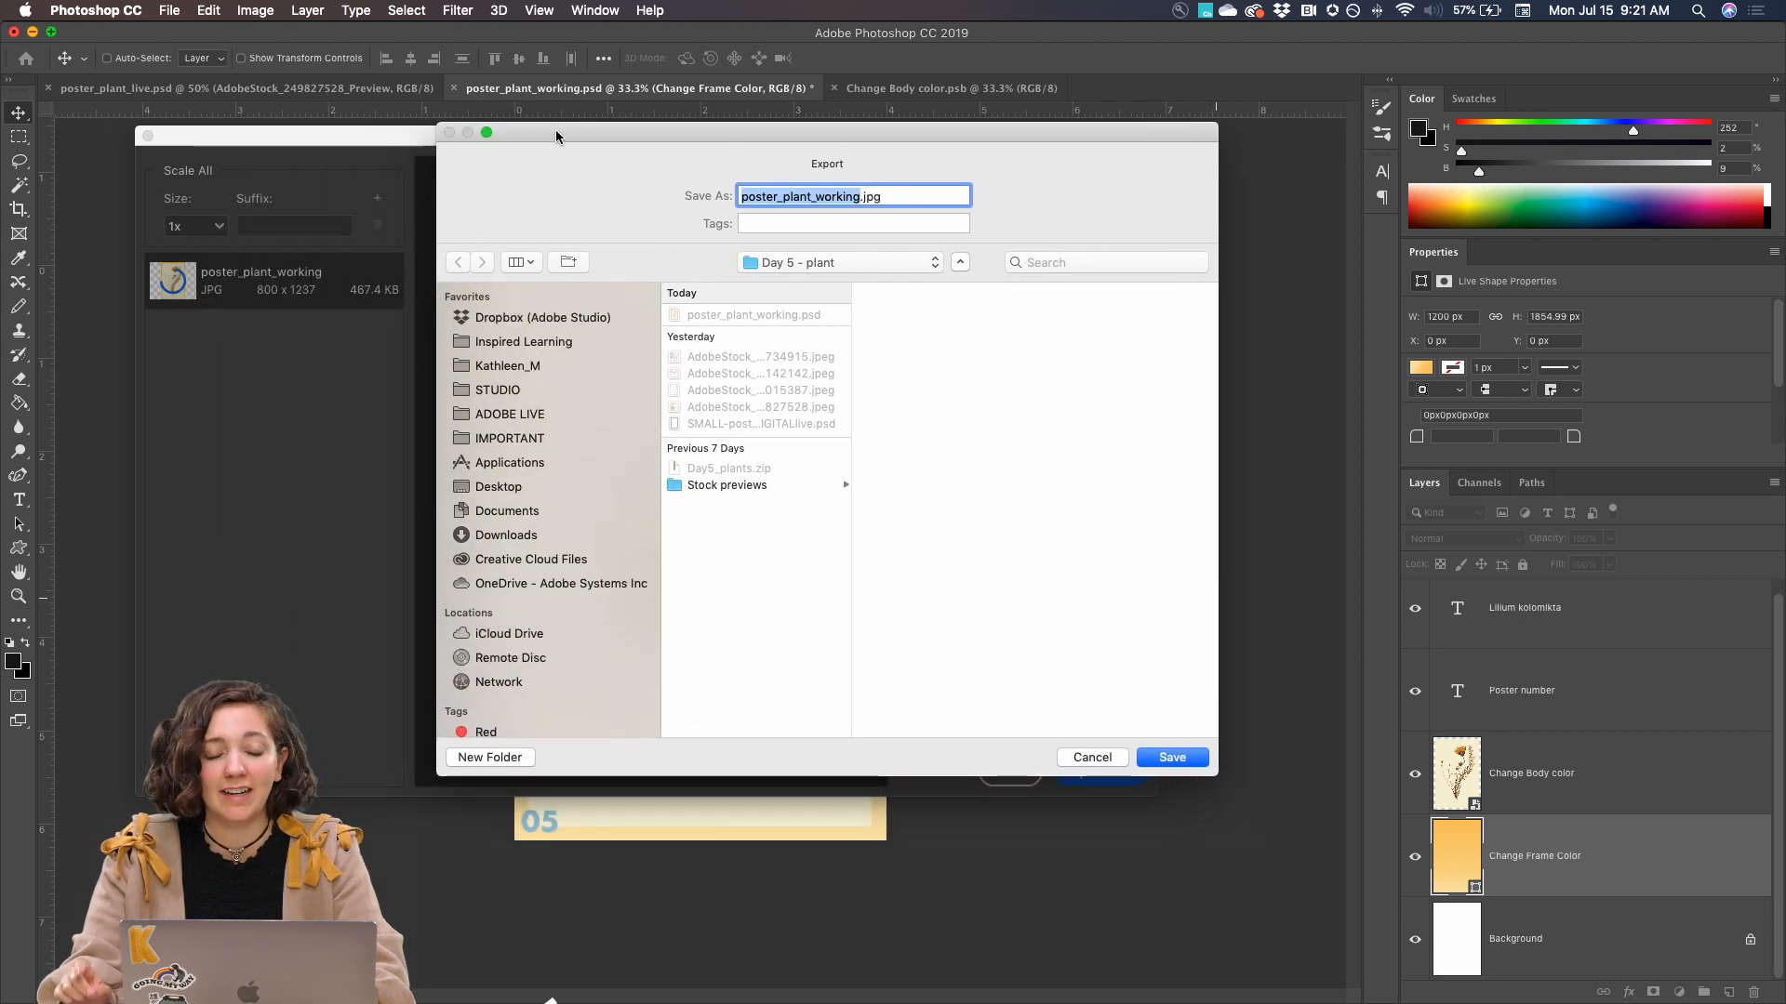
left_click_drag(645, 135, 641, 154)
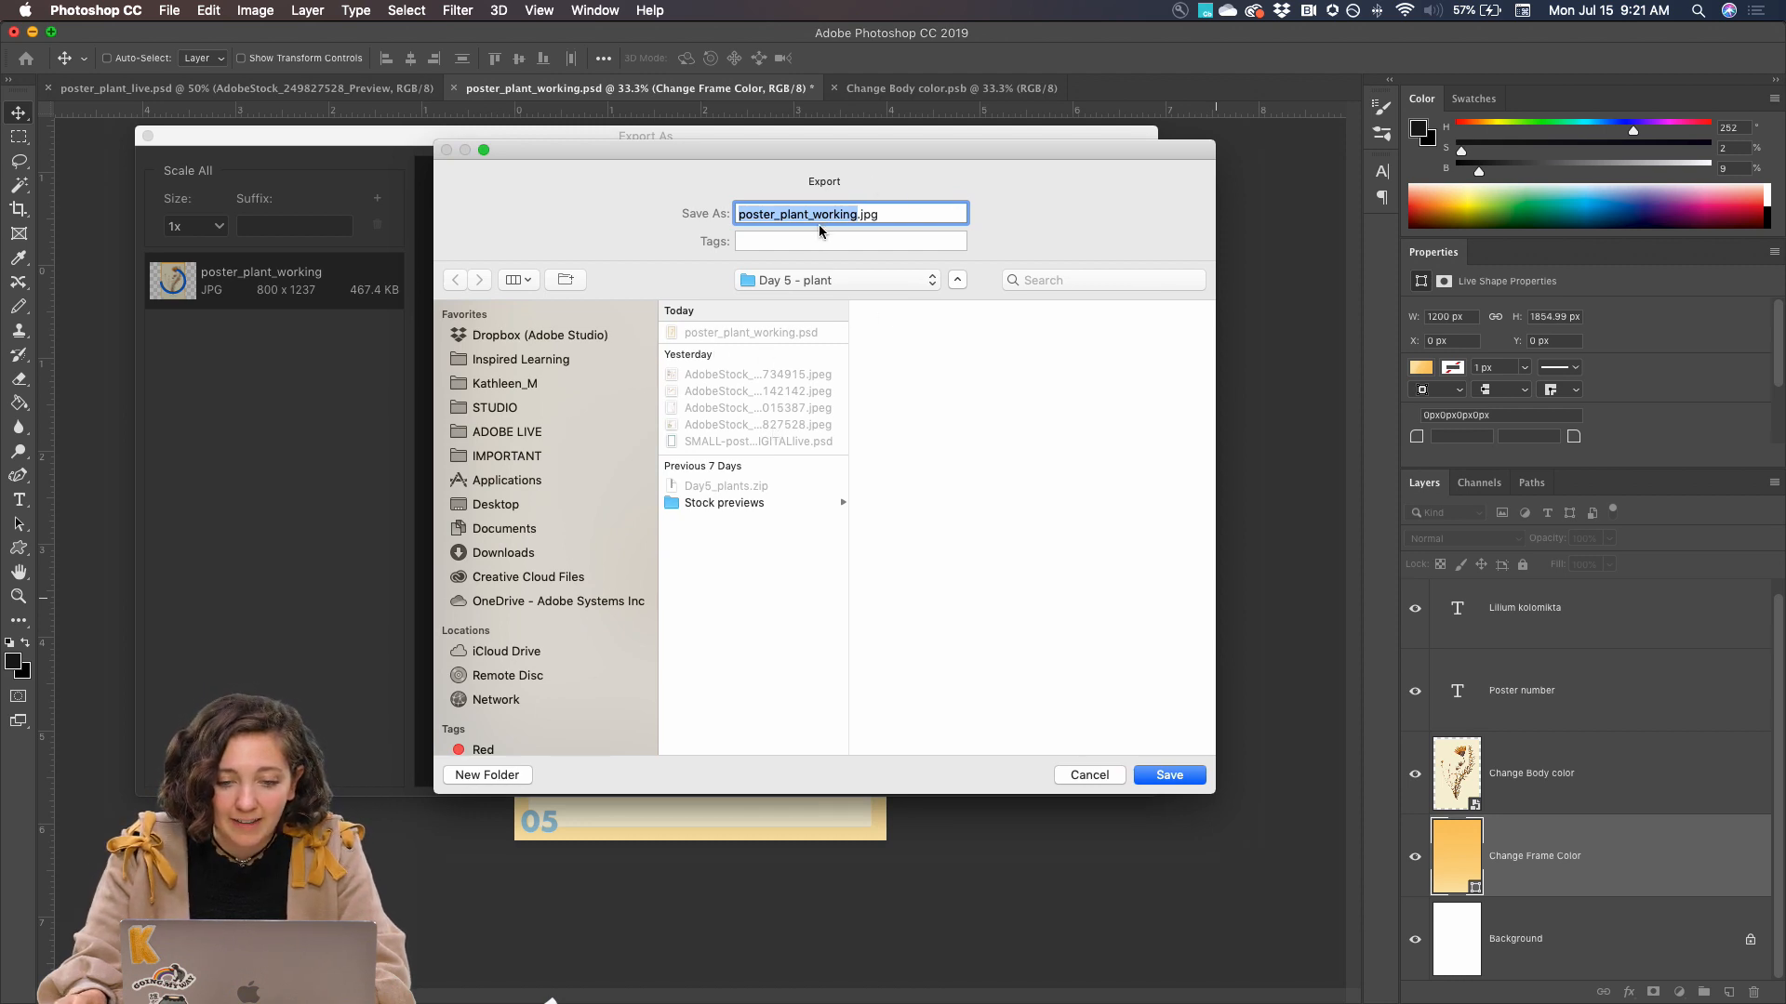
left_click(1177, 774)
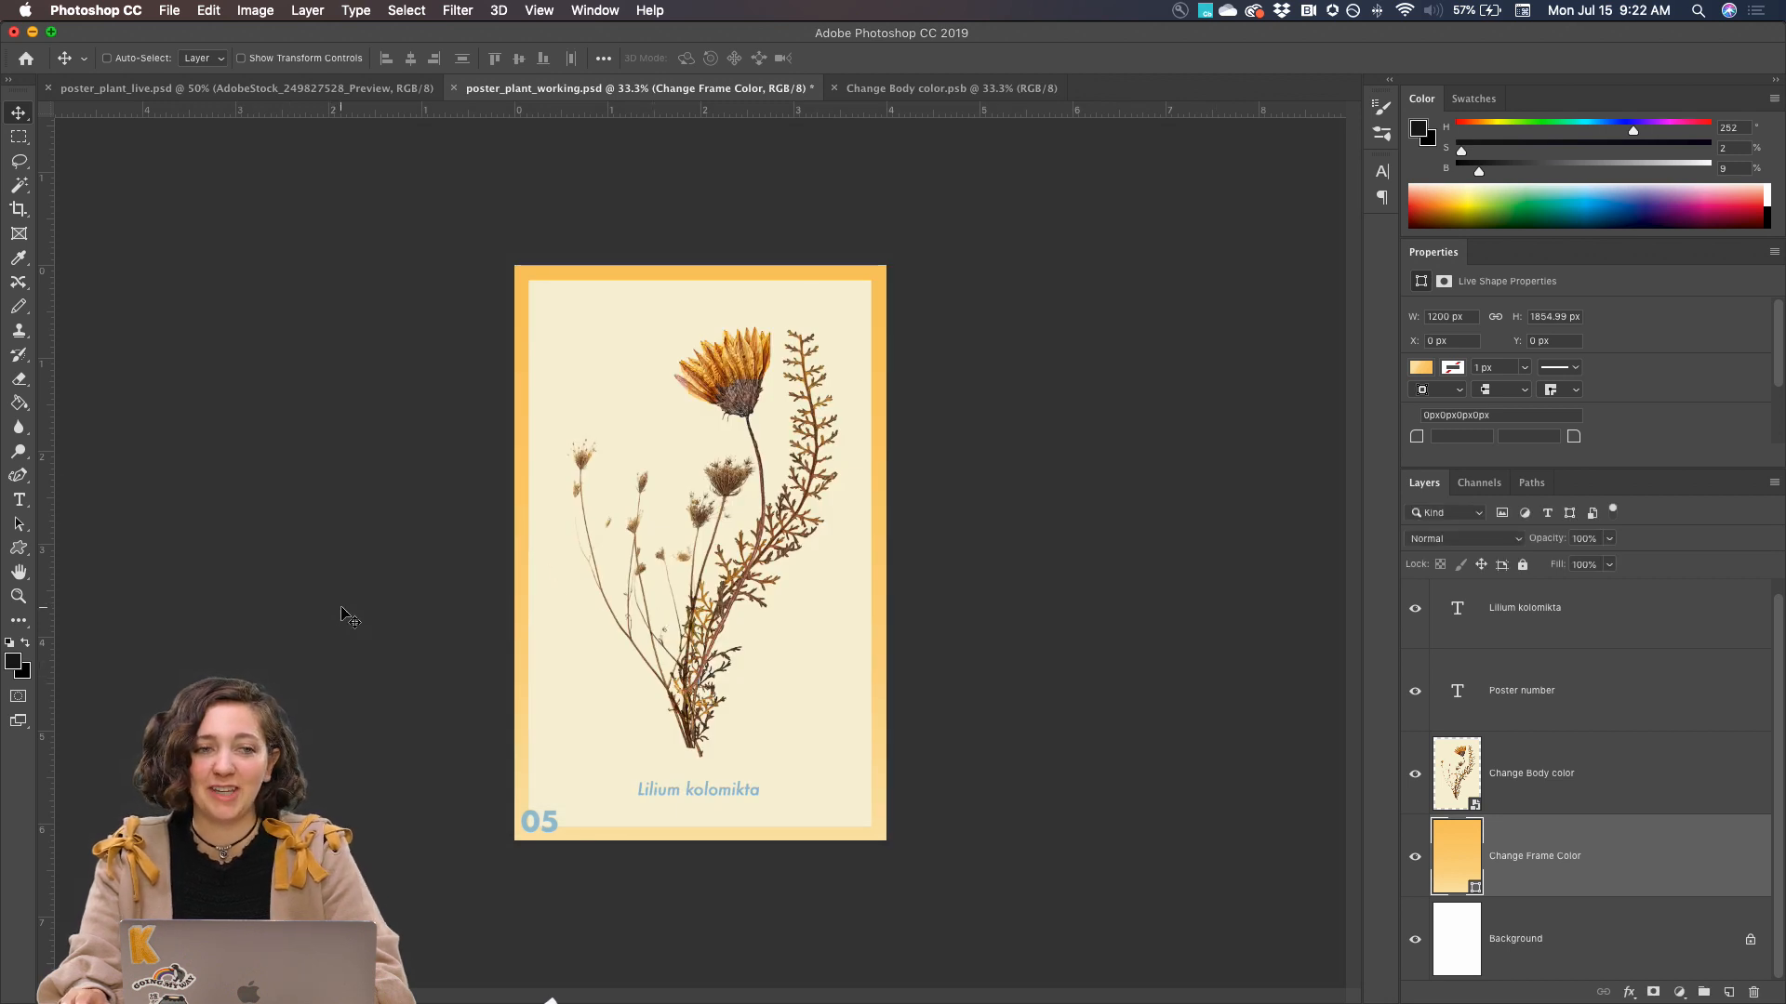
Switch to Chrome and open the PS DCC - Poster A Day Series project for editing from the Behance profile
mouse_move(609, 986)
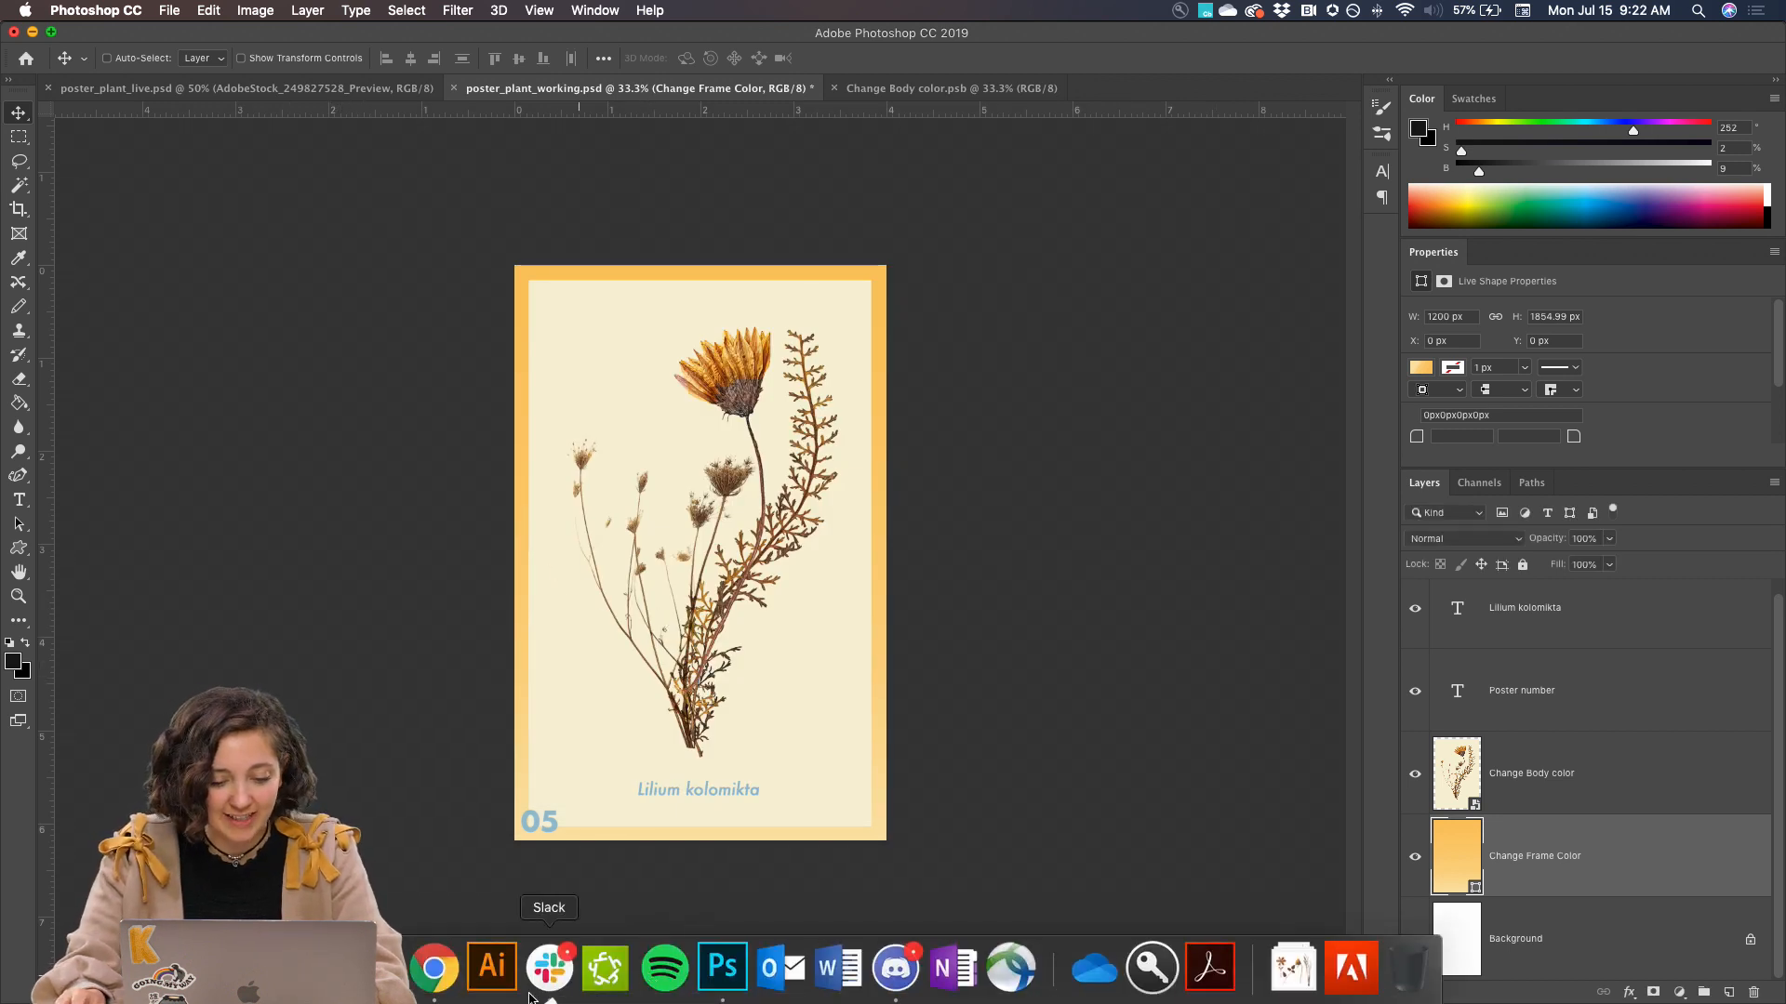
left_click(434, 969)
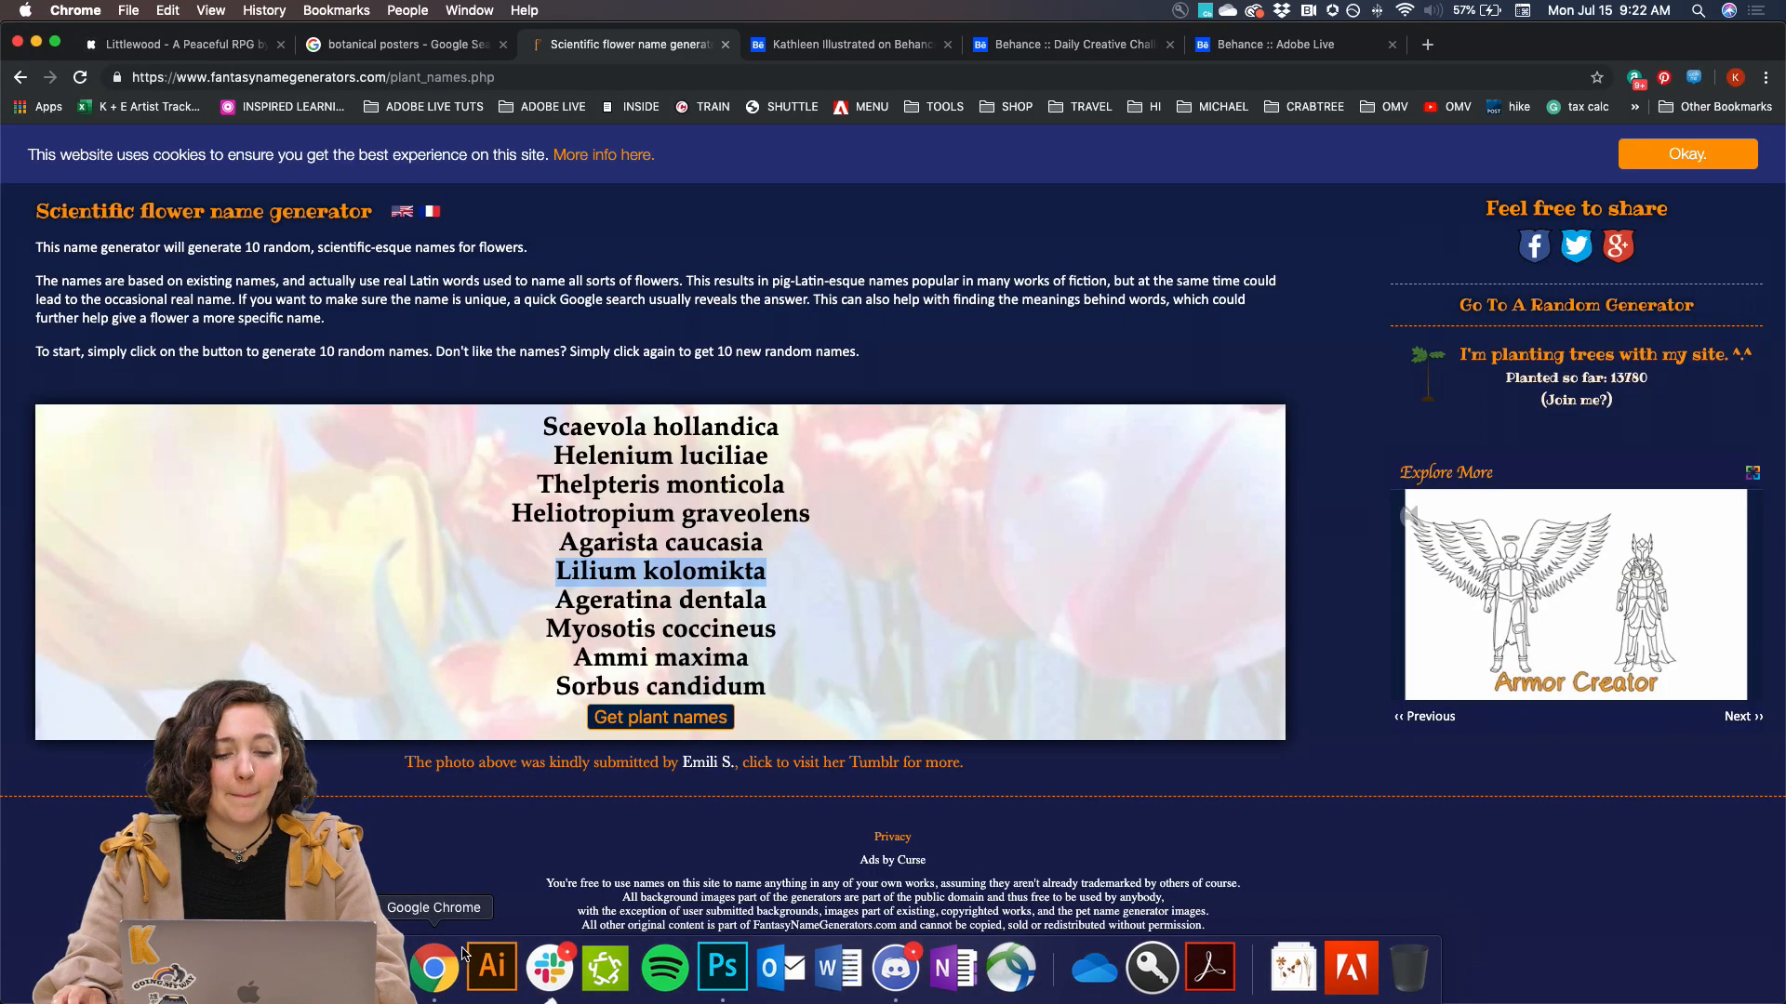
left_click(840, 45)
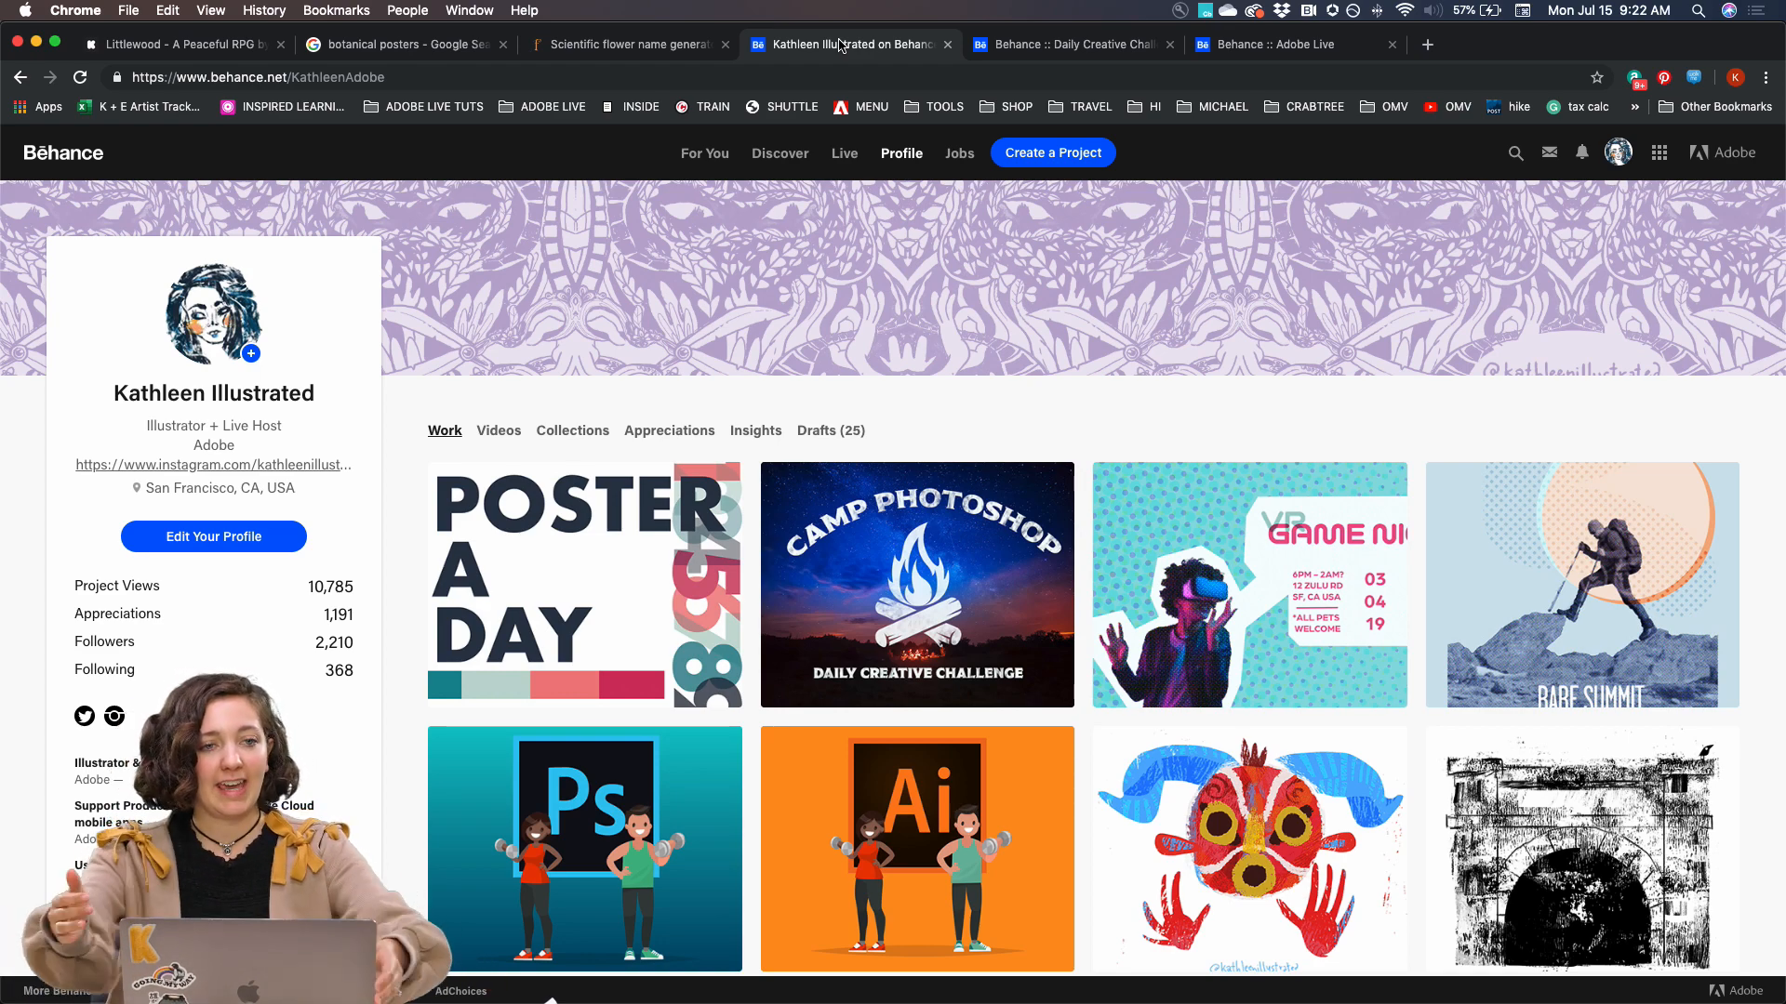
left_click(454, 491)
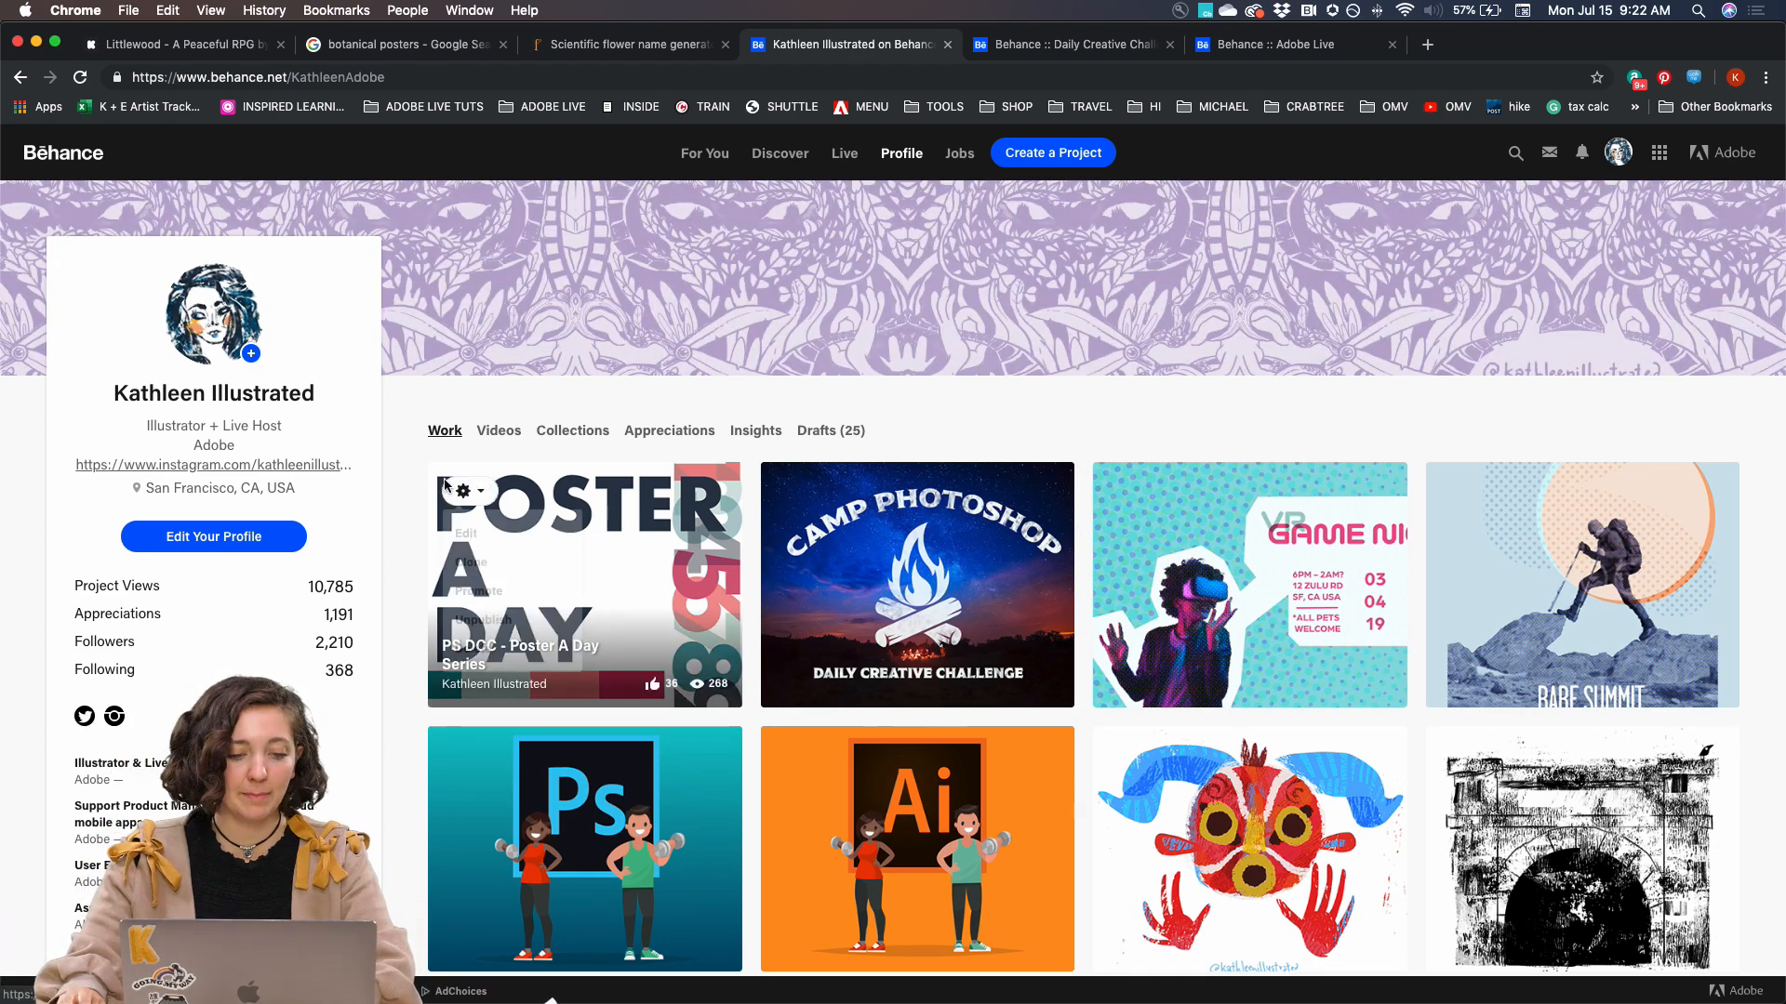
left_click(465, 533)
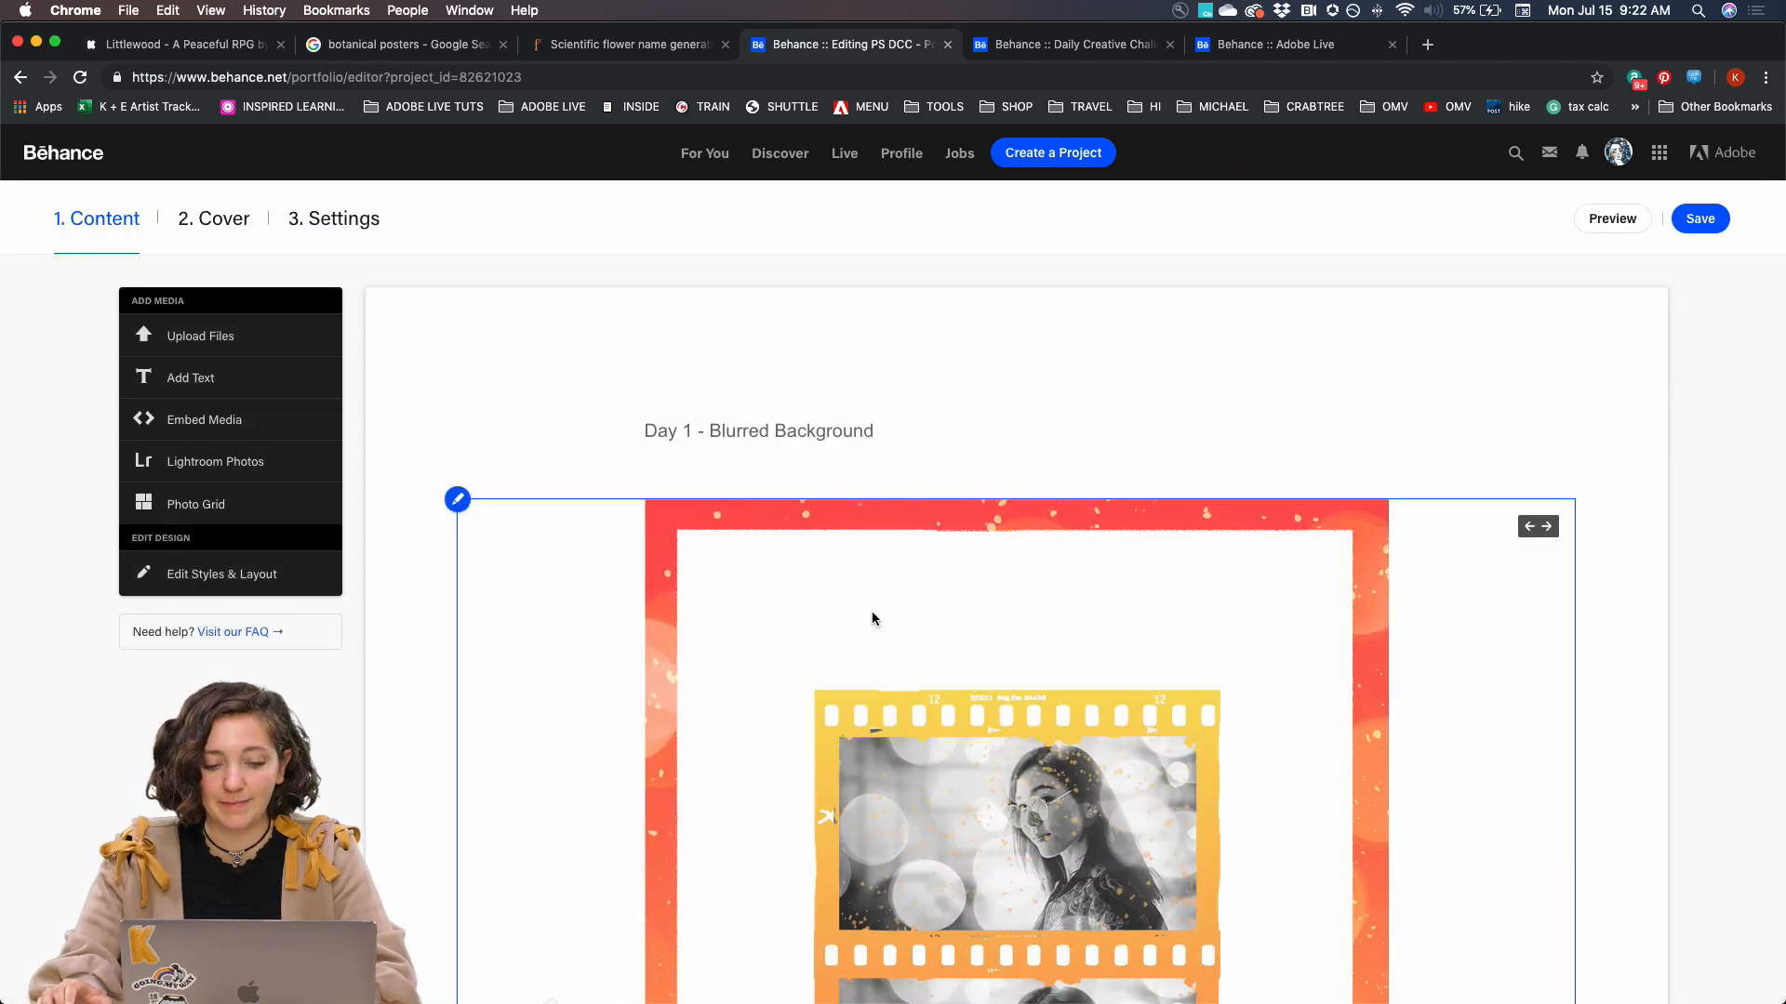
Add the text "Day 5 - Botanical composite" below the 04 poster at the end of the project
scroll(872, 614, "down", 10)
scroll(873, 615, "down", 15)
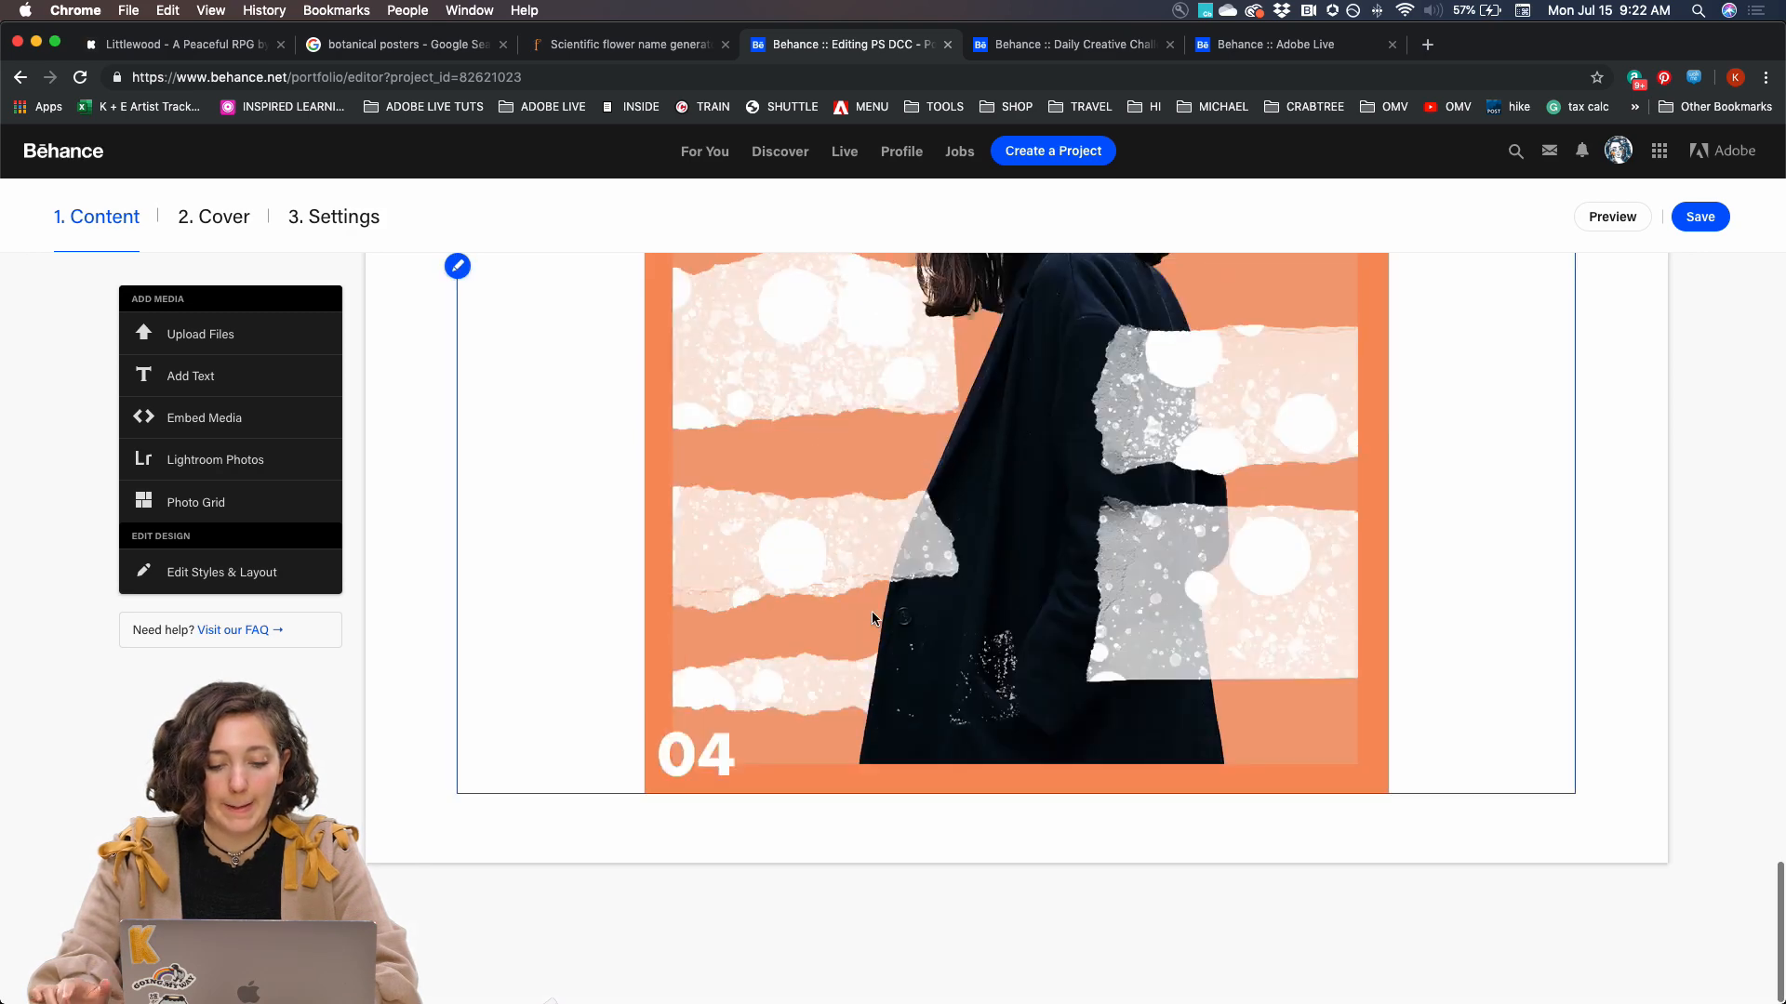
mouse_move(877, 837)
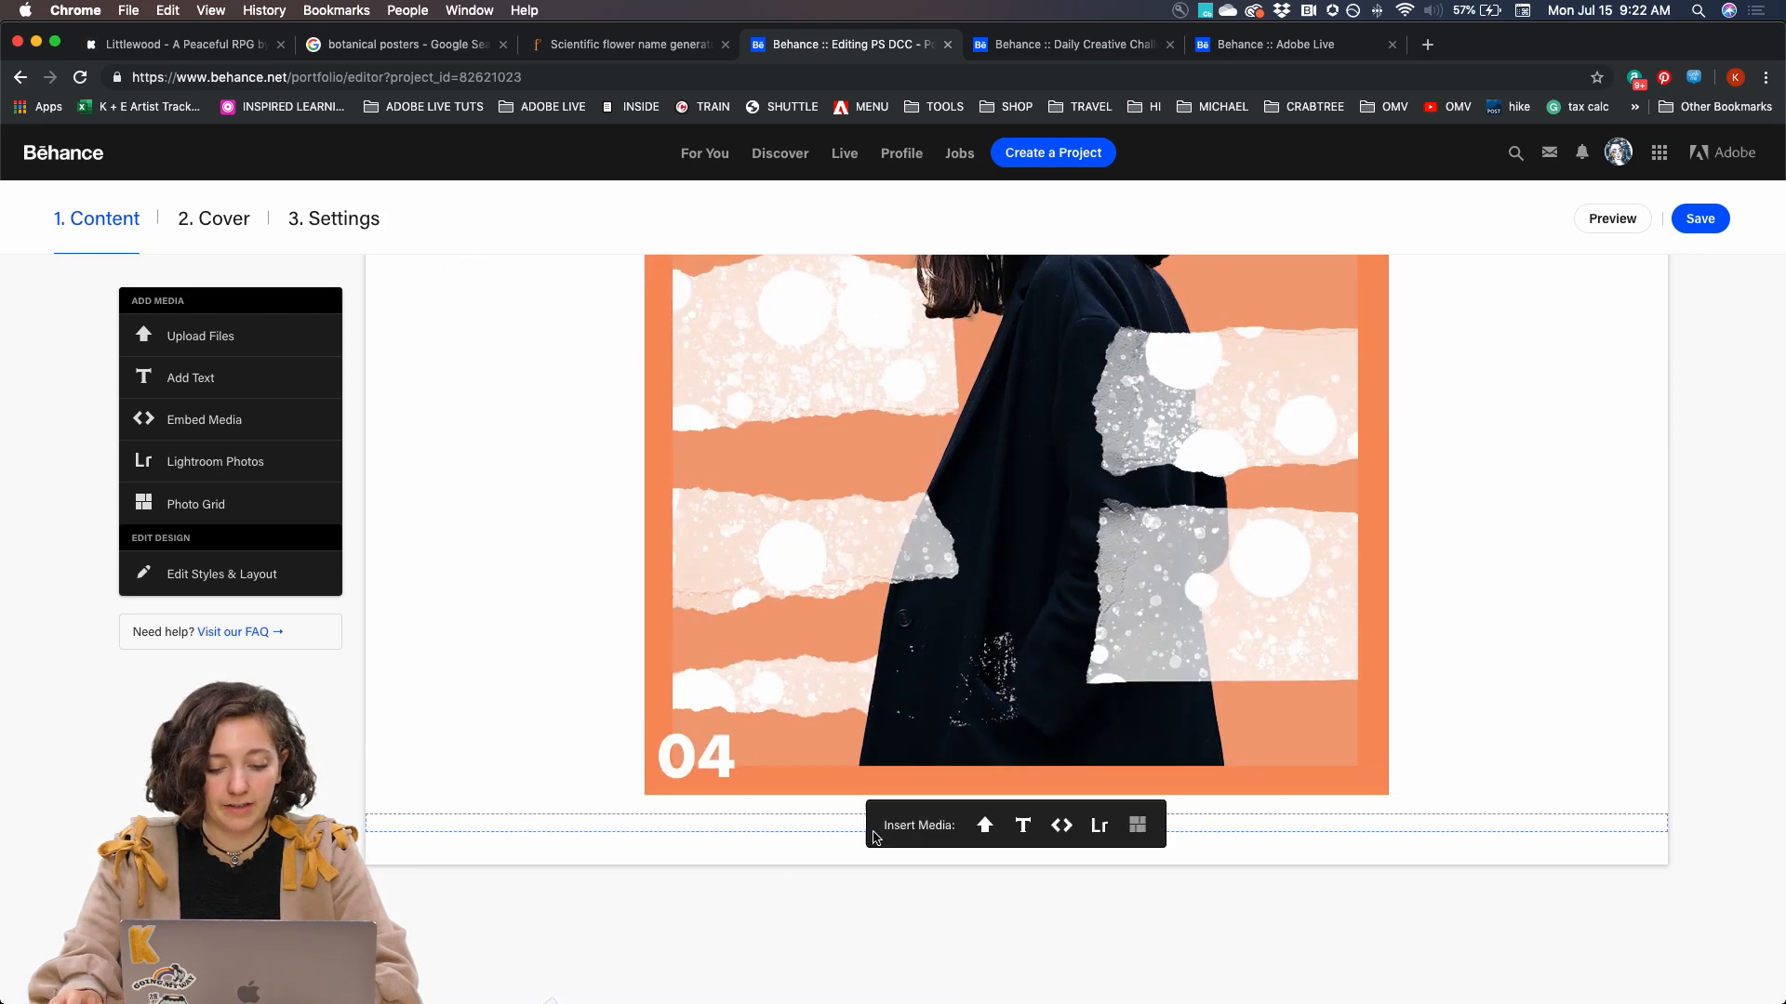
left_click(985, 833)
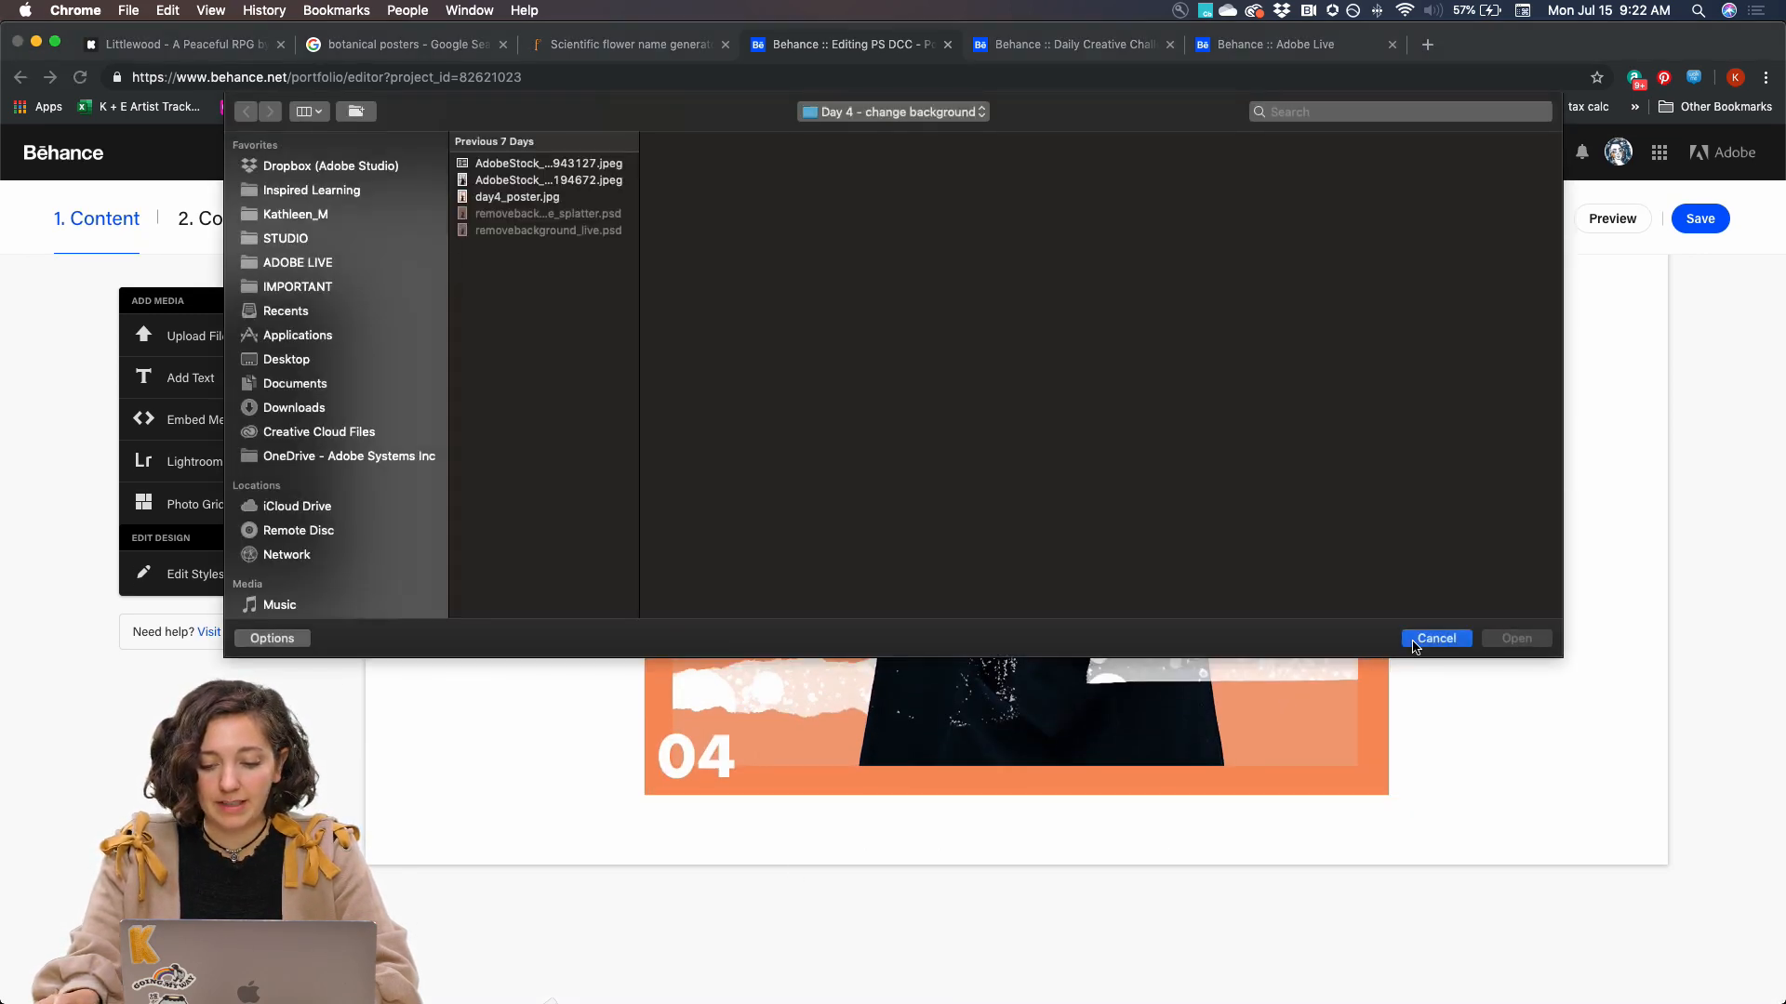
key("Escape")
left_click(1023, 825)
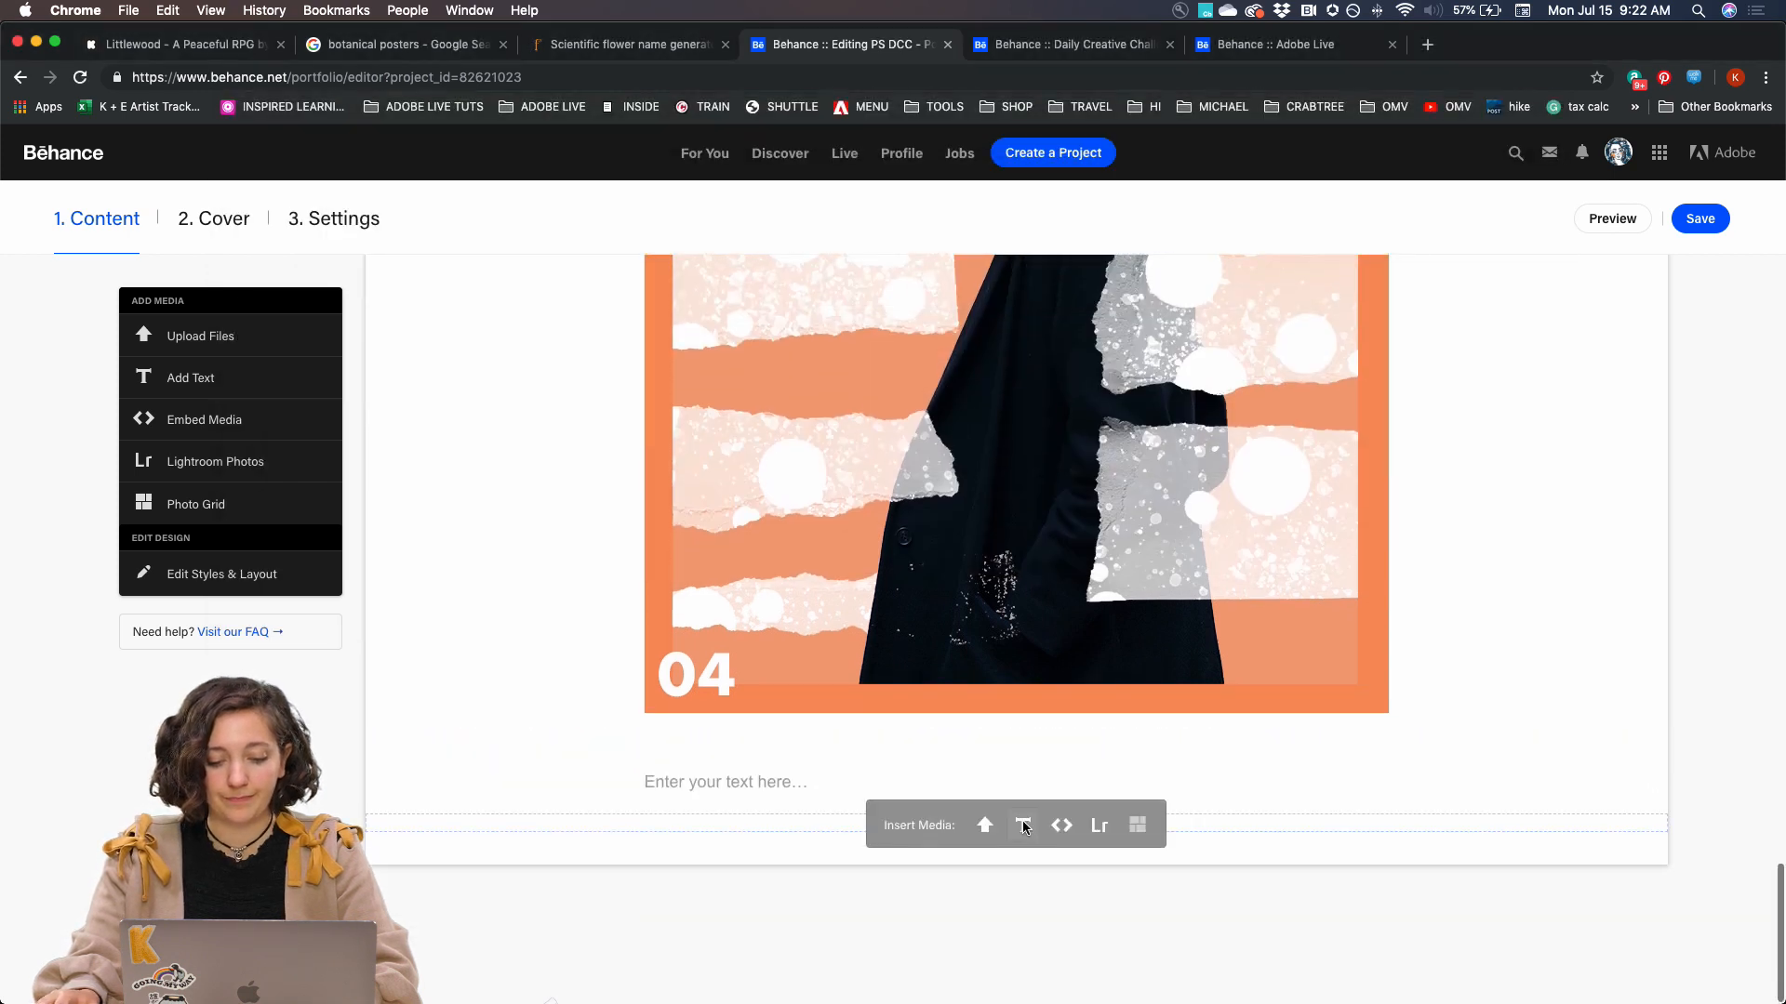
type("Day 5 - Botanical composite")
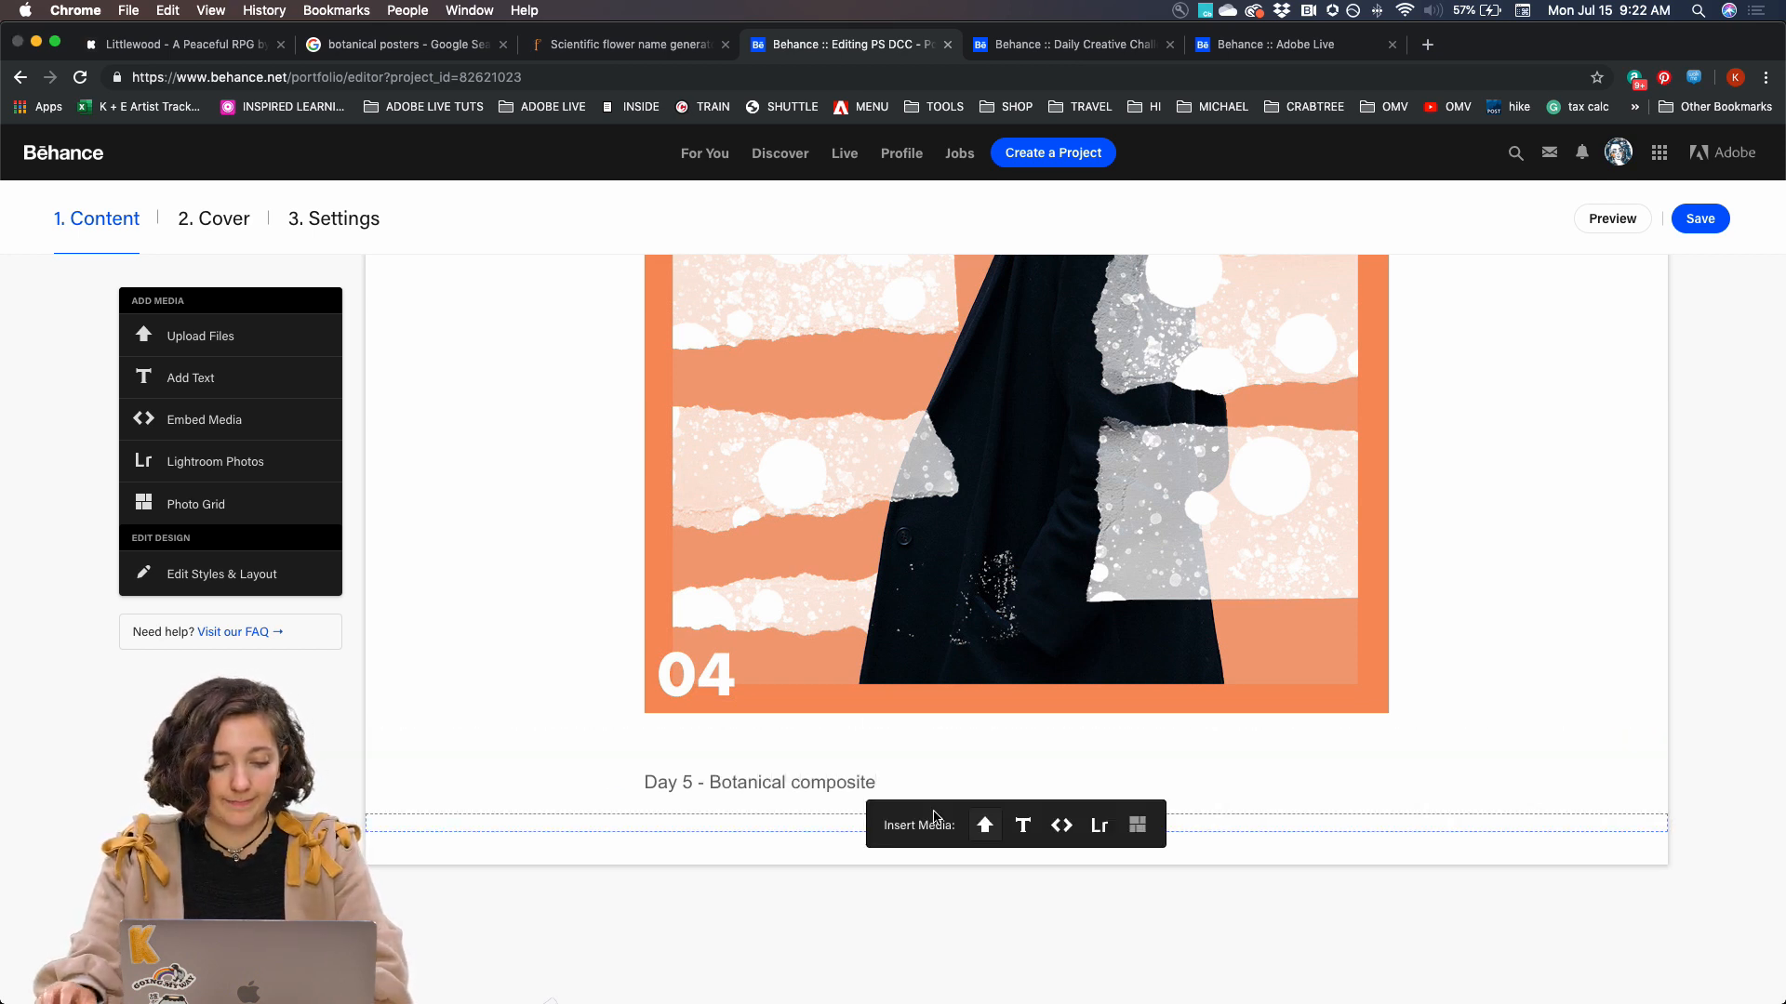
Upload poster_plant_working.jpg from DCC 2019, JULY, Day 5 - plant beneath the Day 5 caption
left_click(985, 825)
left_click(529, 199)
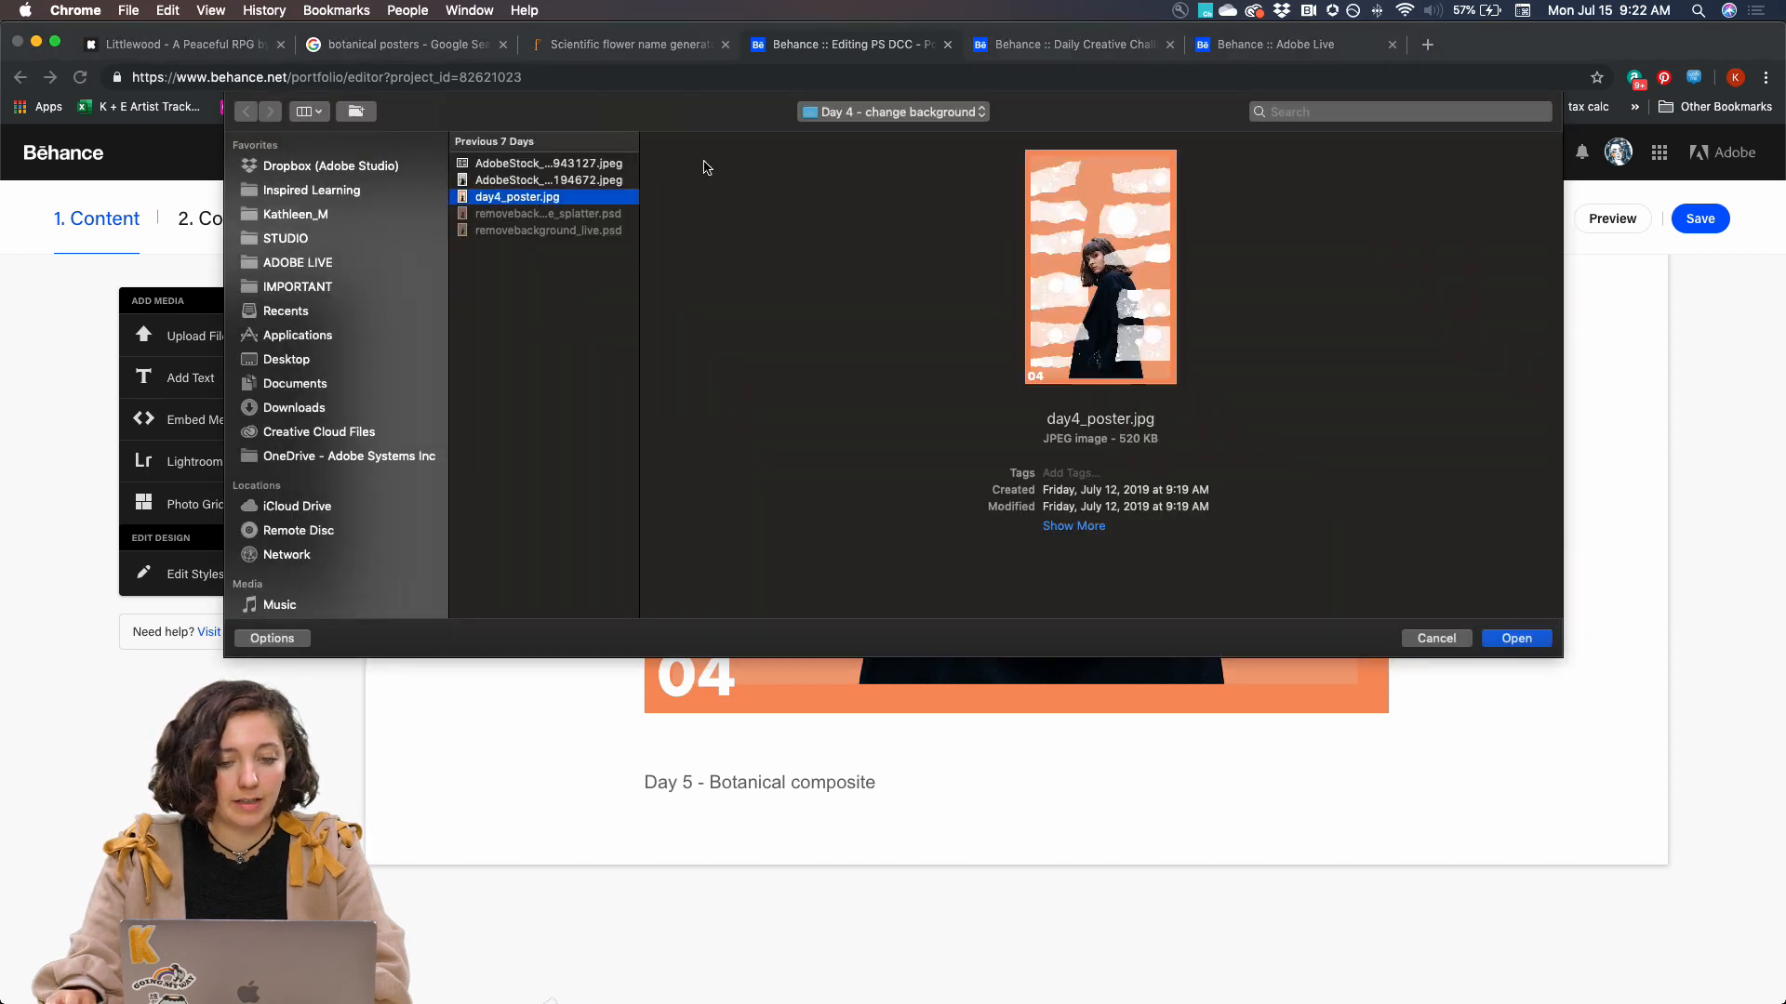
left_click(894, 113)
left_click(898, 133)
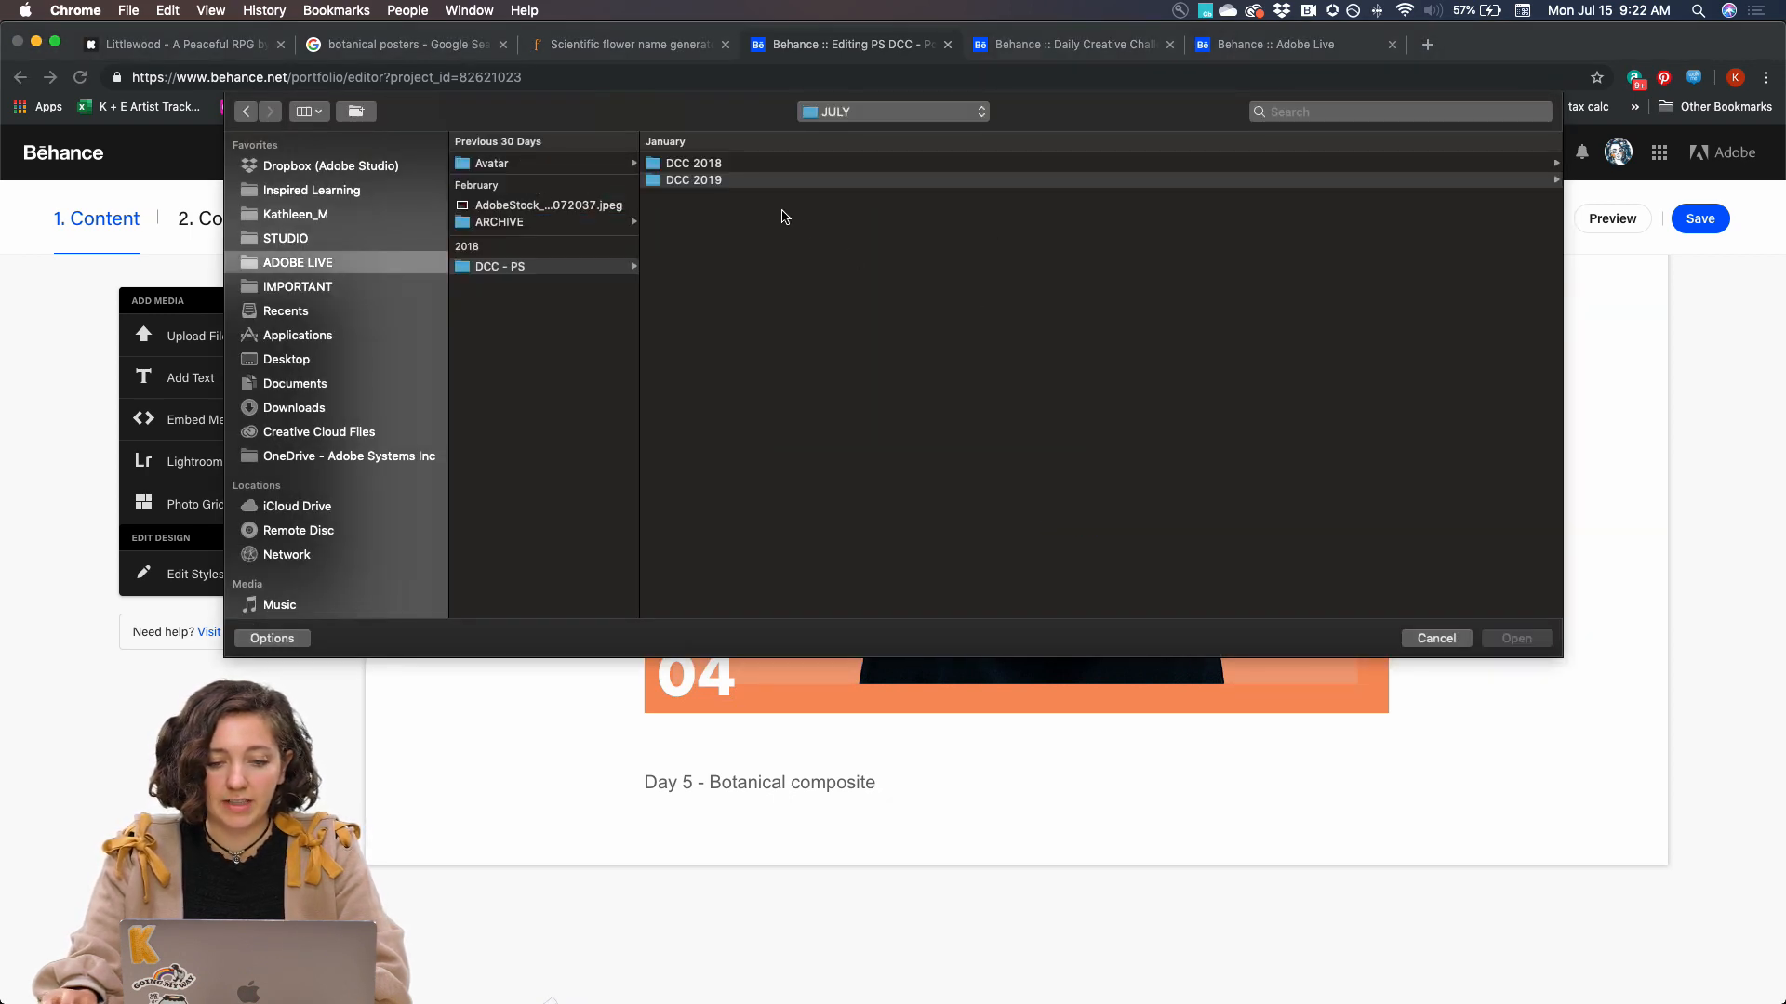
left_click(716, 182)
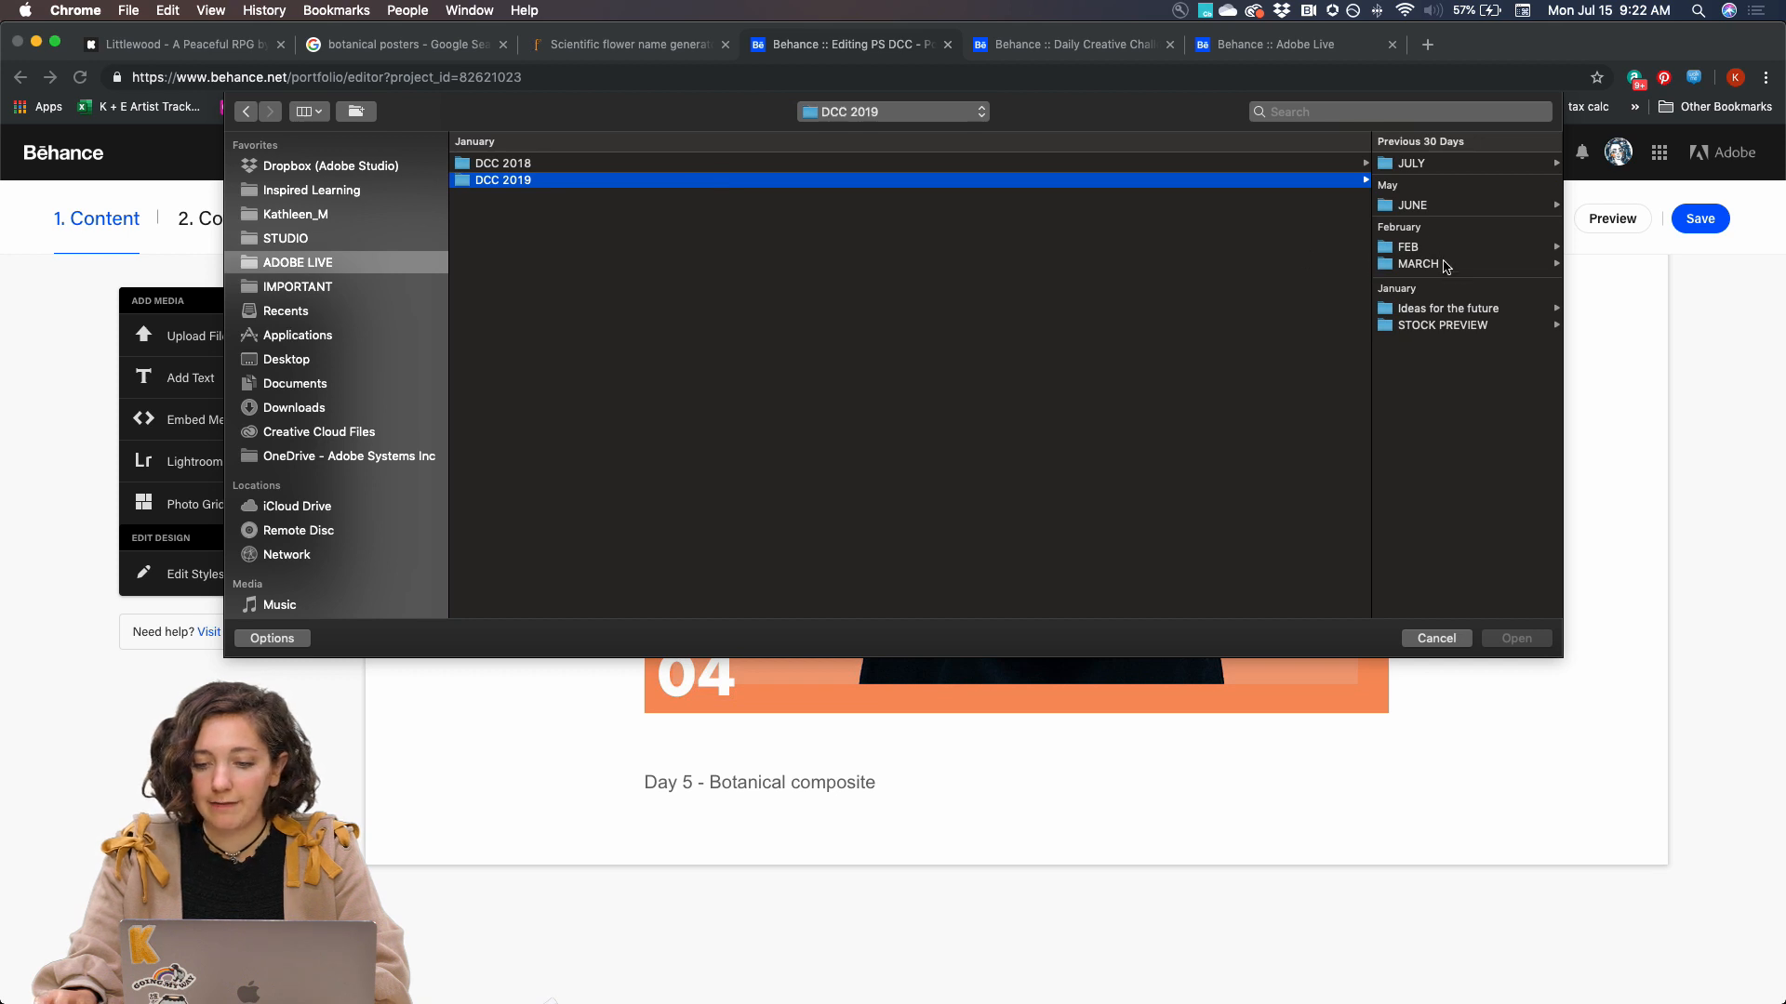
left_click(1412, 165)
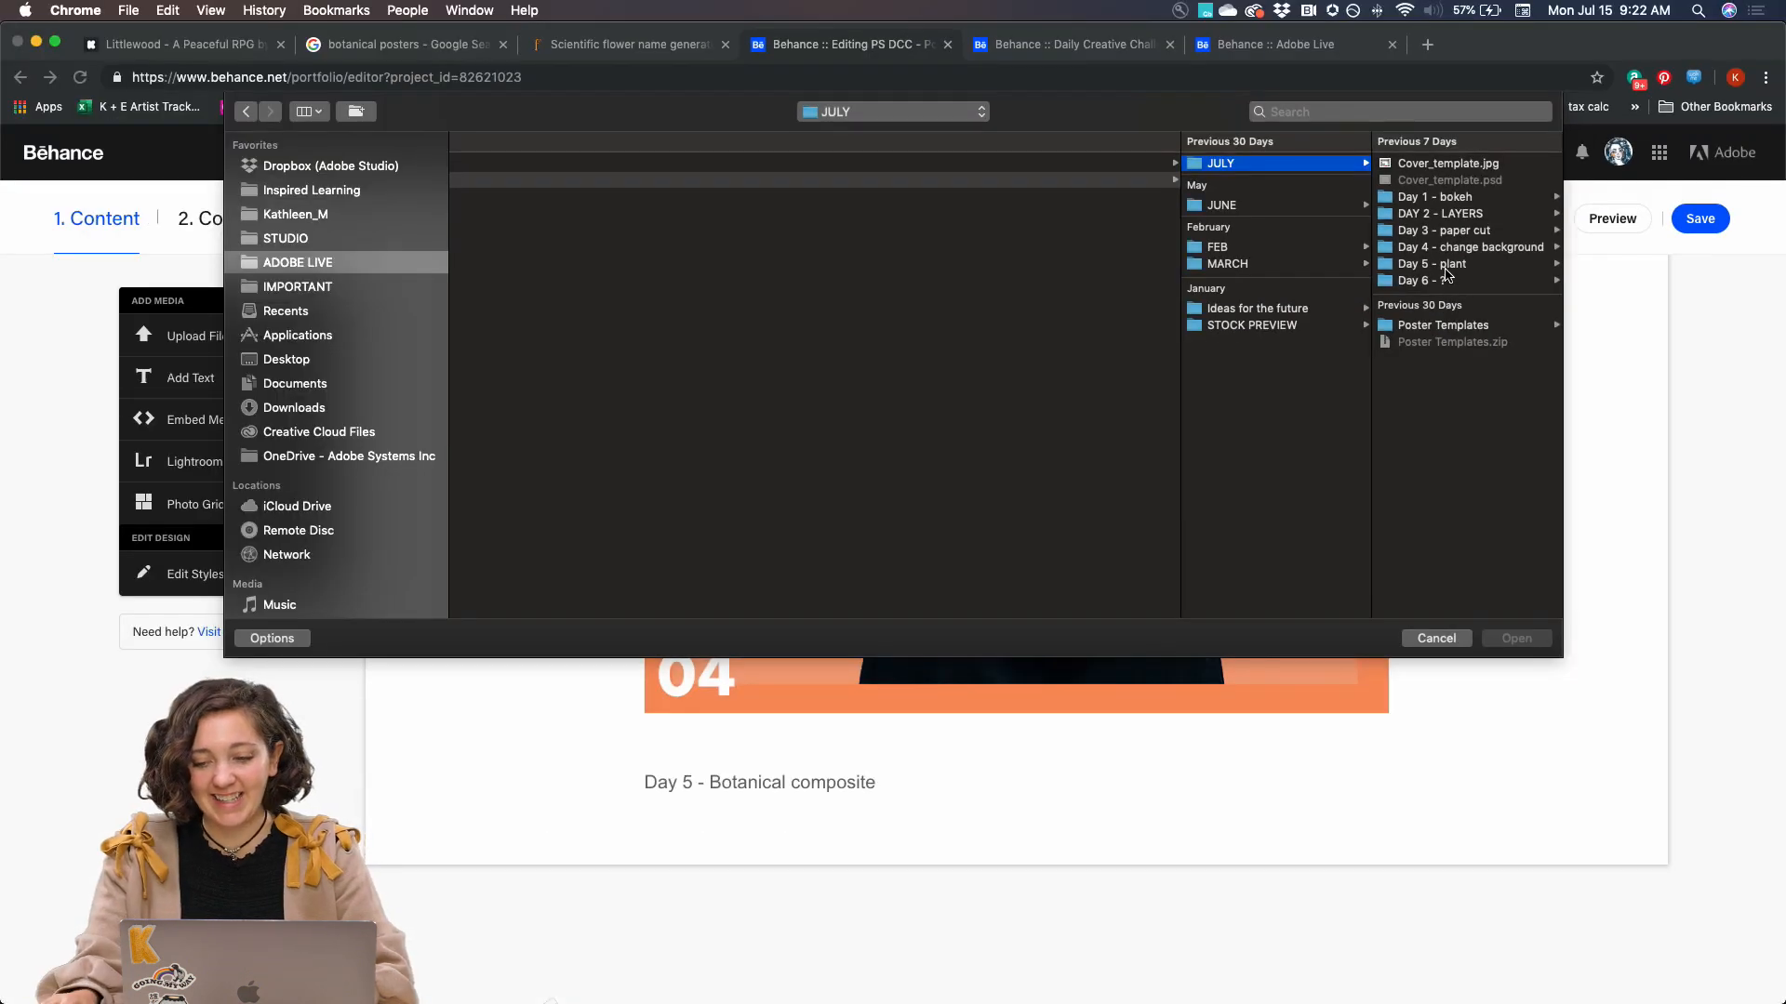
left_click(1402, 217)
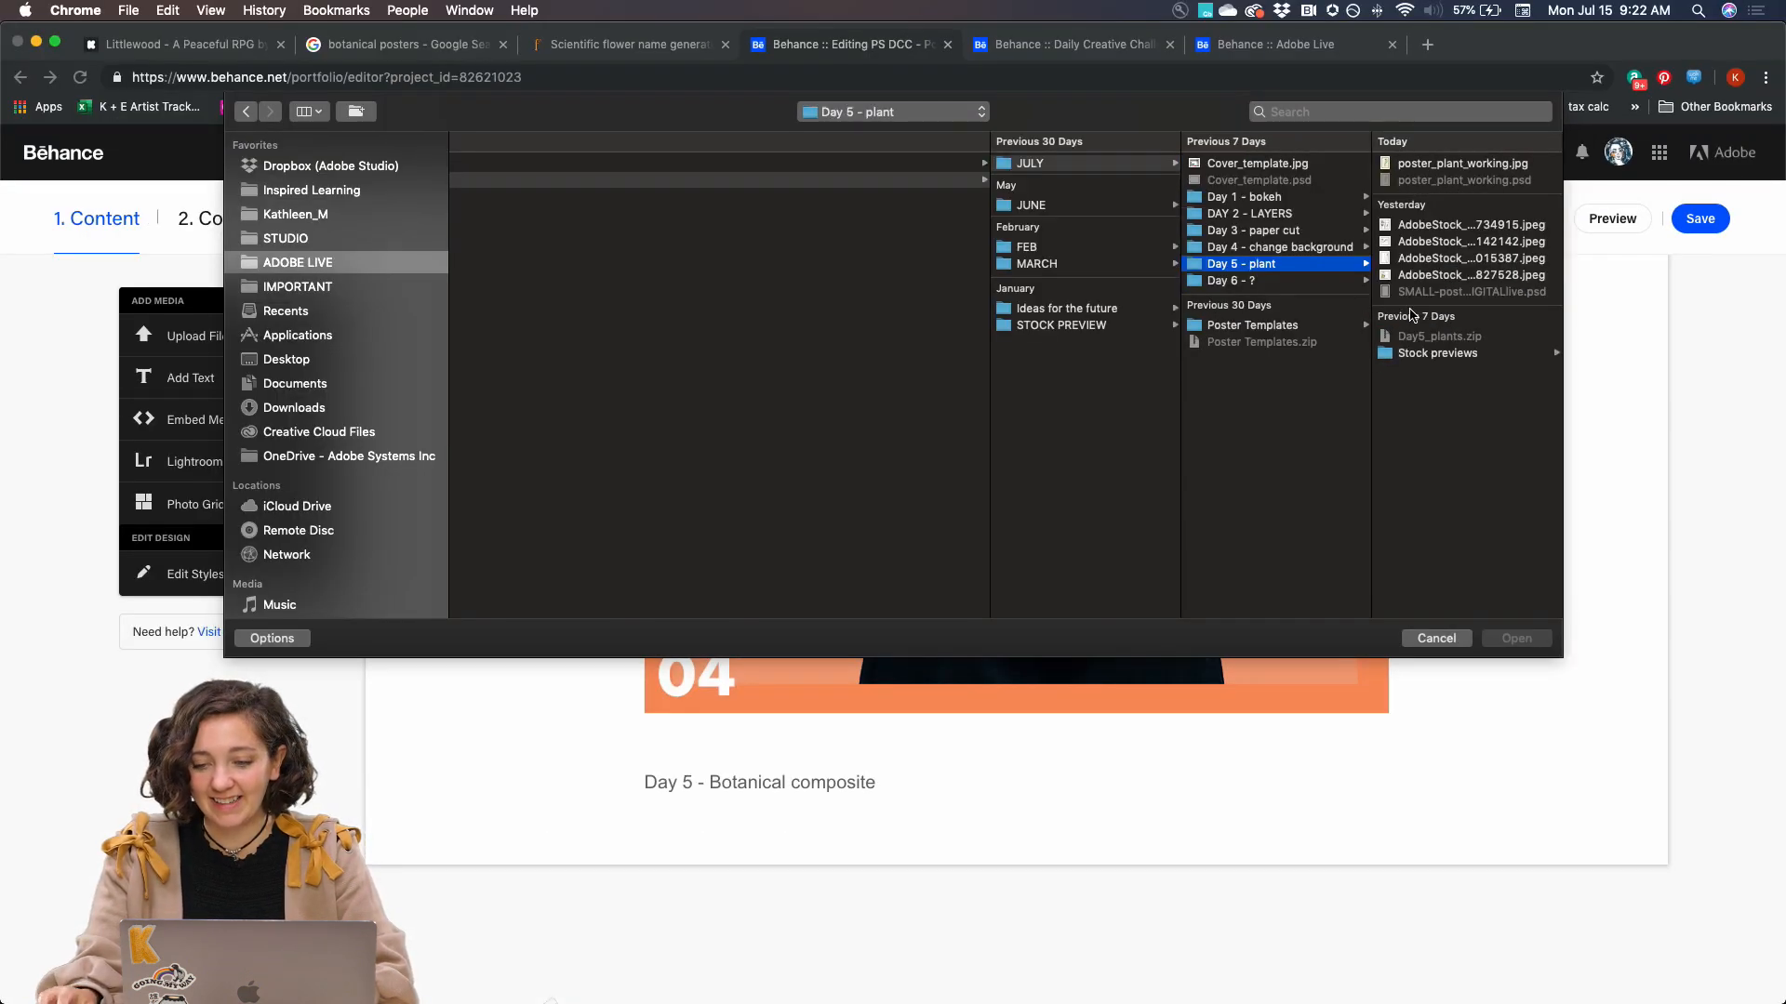
left_click(1456, 164)
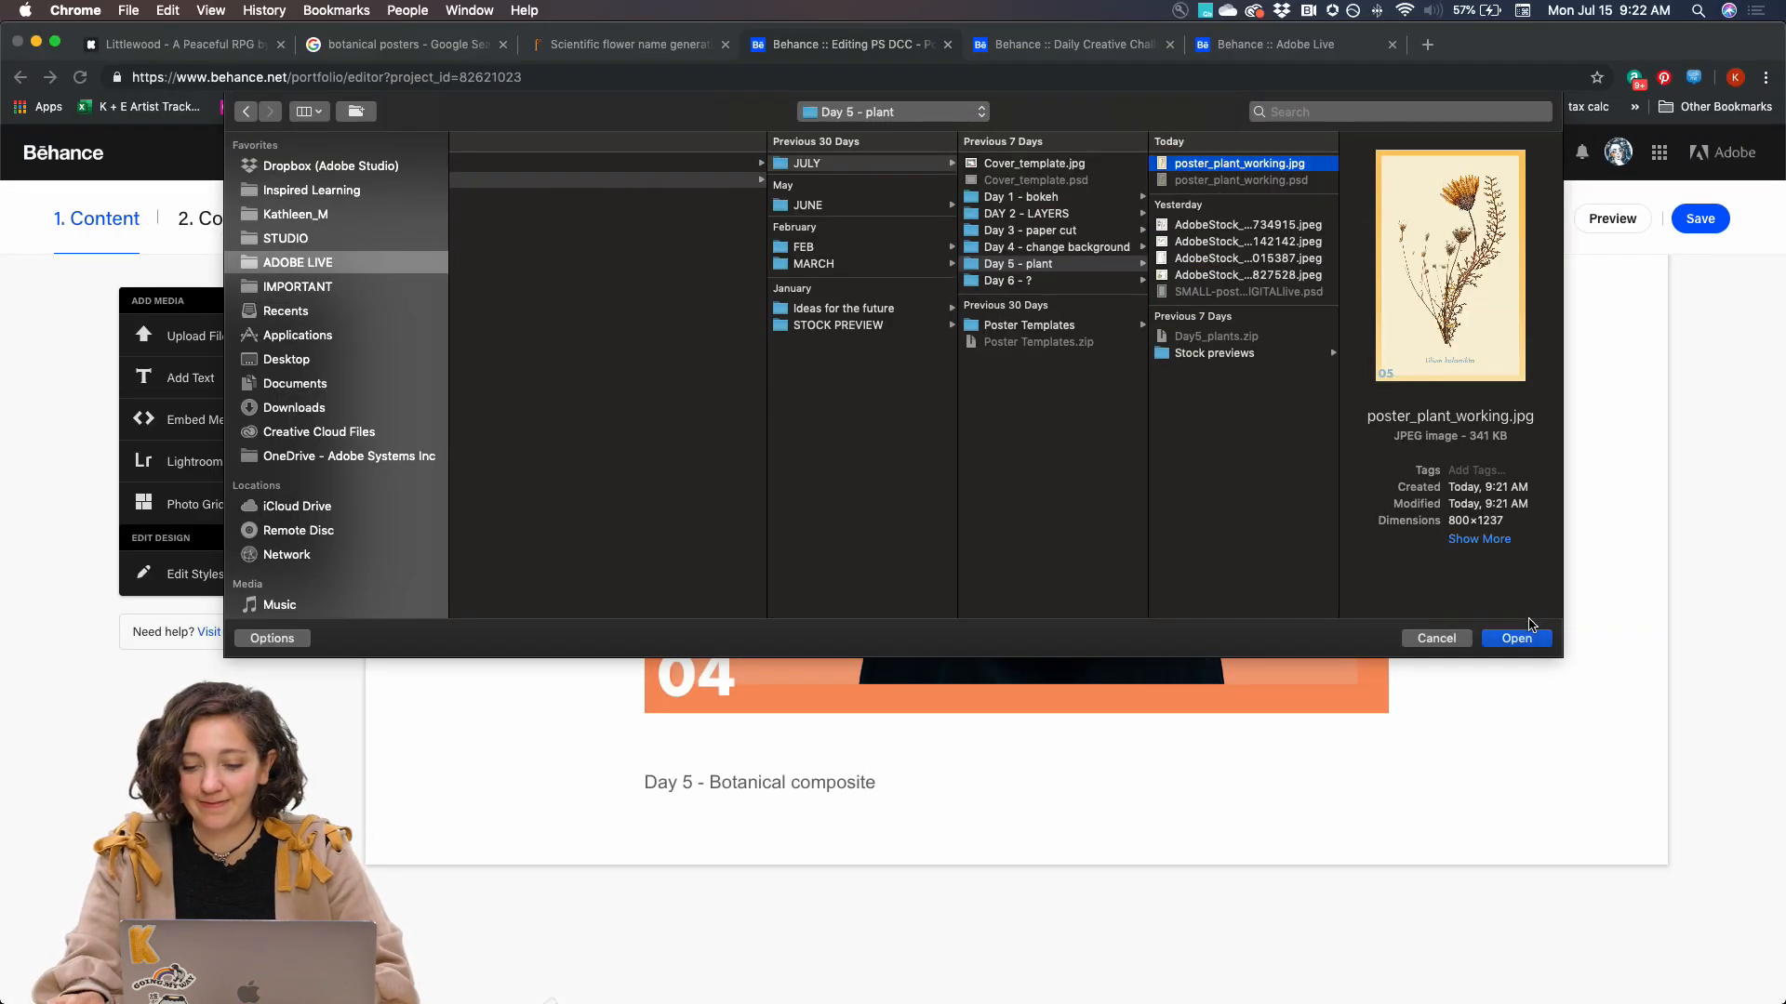
left_click(1525, 638)
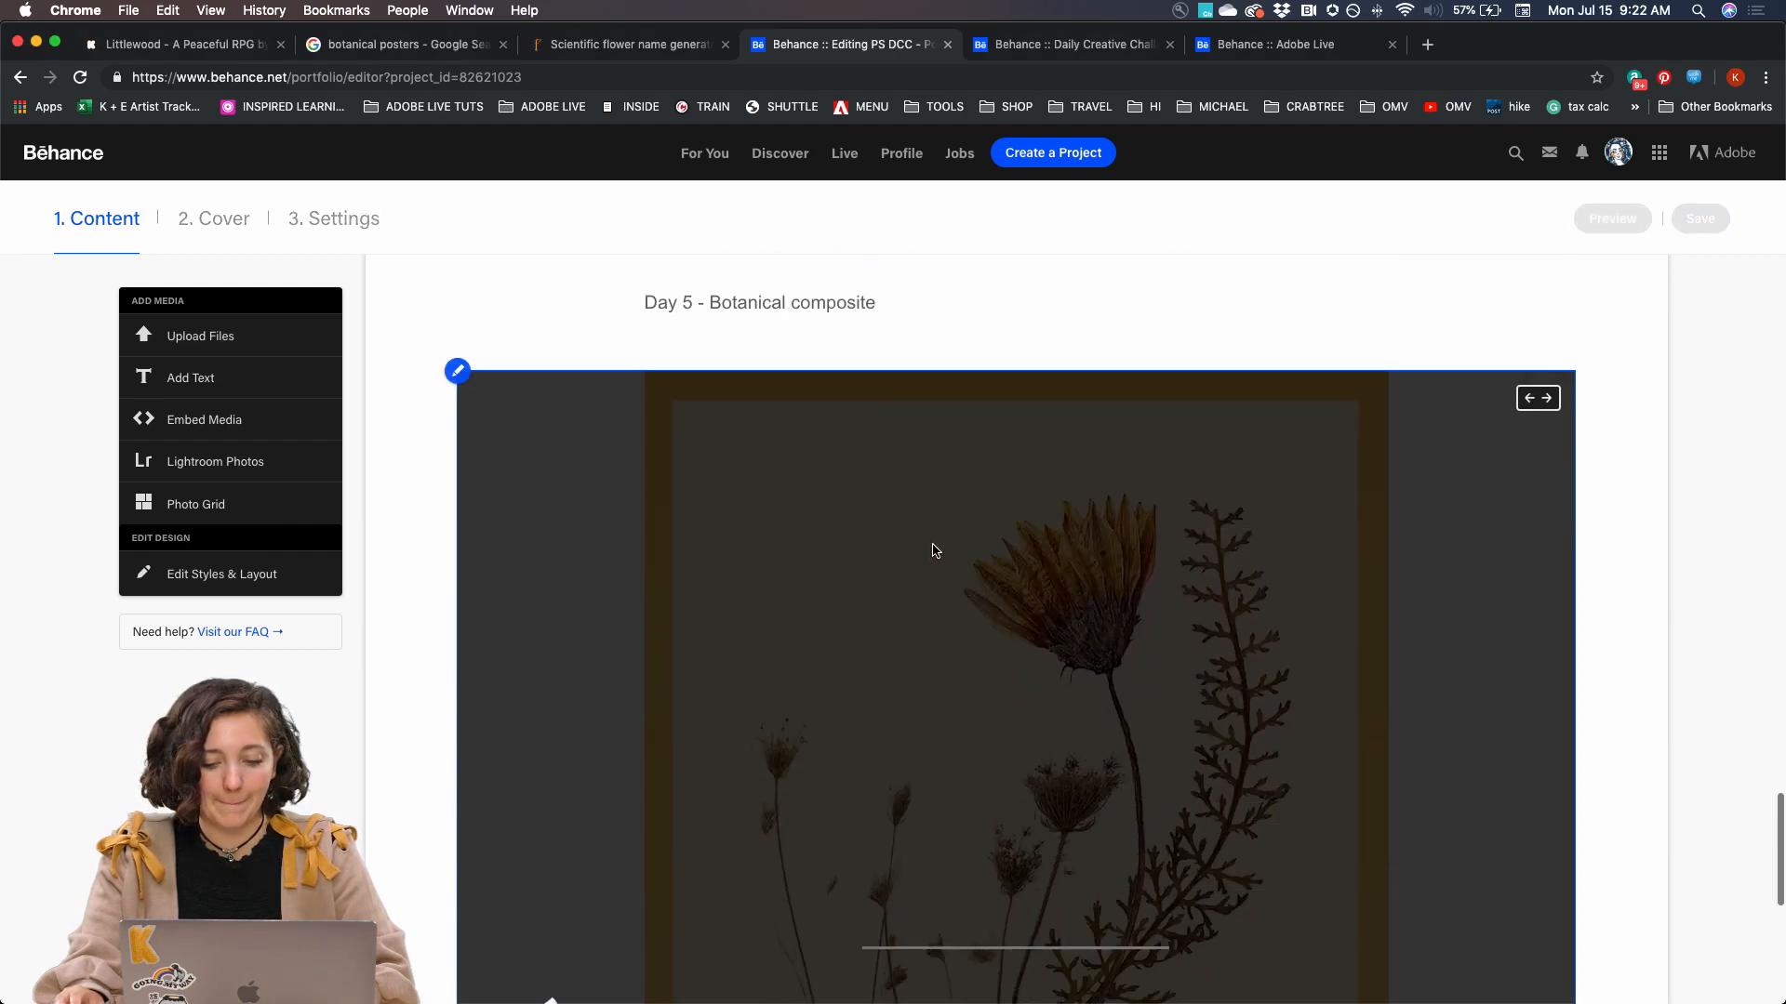
scroll(546, 656, "down", 5)
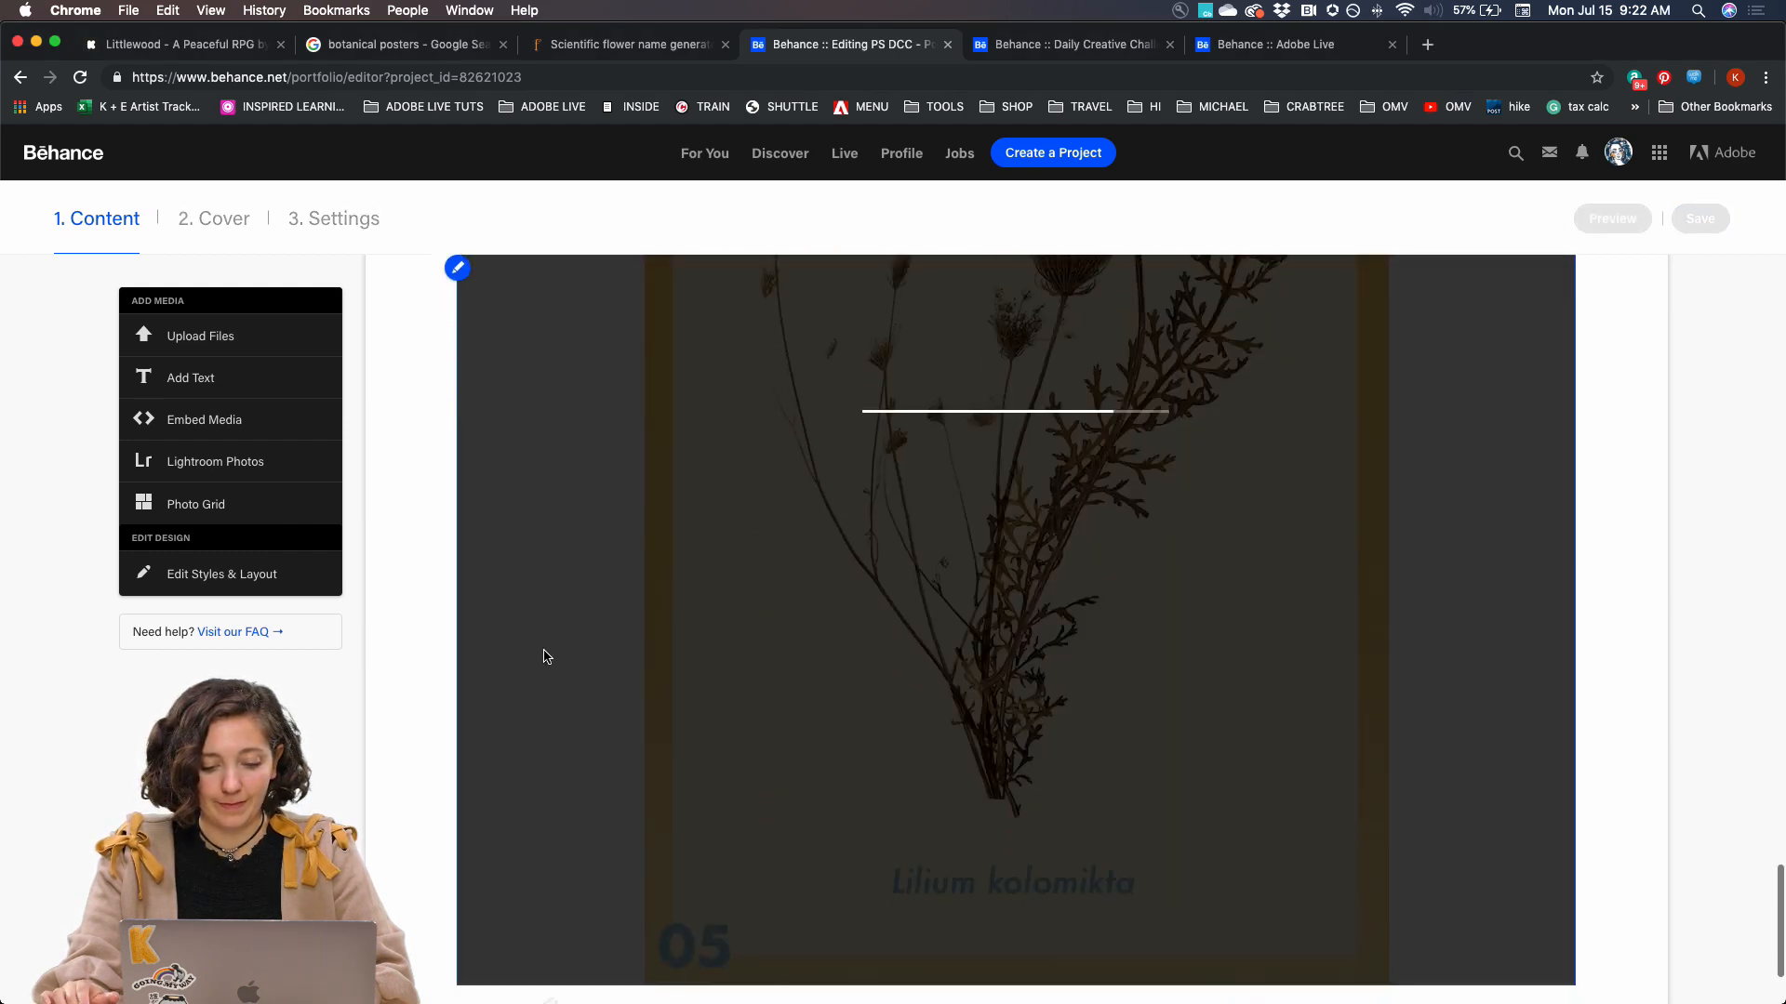
Open the project settings and view the Discoverability options with the project's keywords
scroll(546, 657, "up", 15)
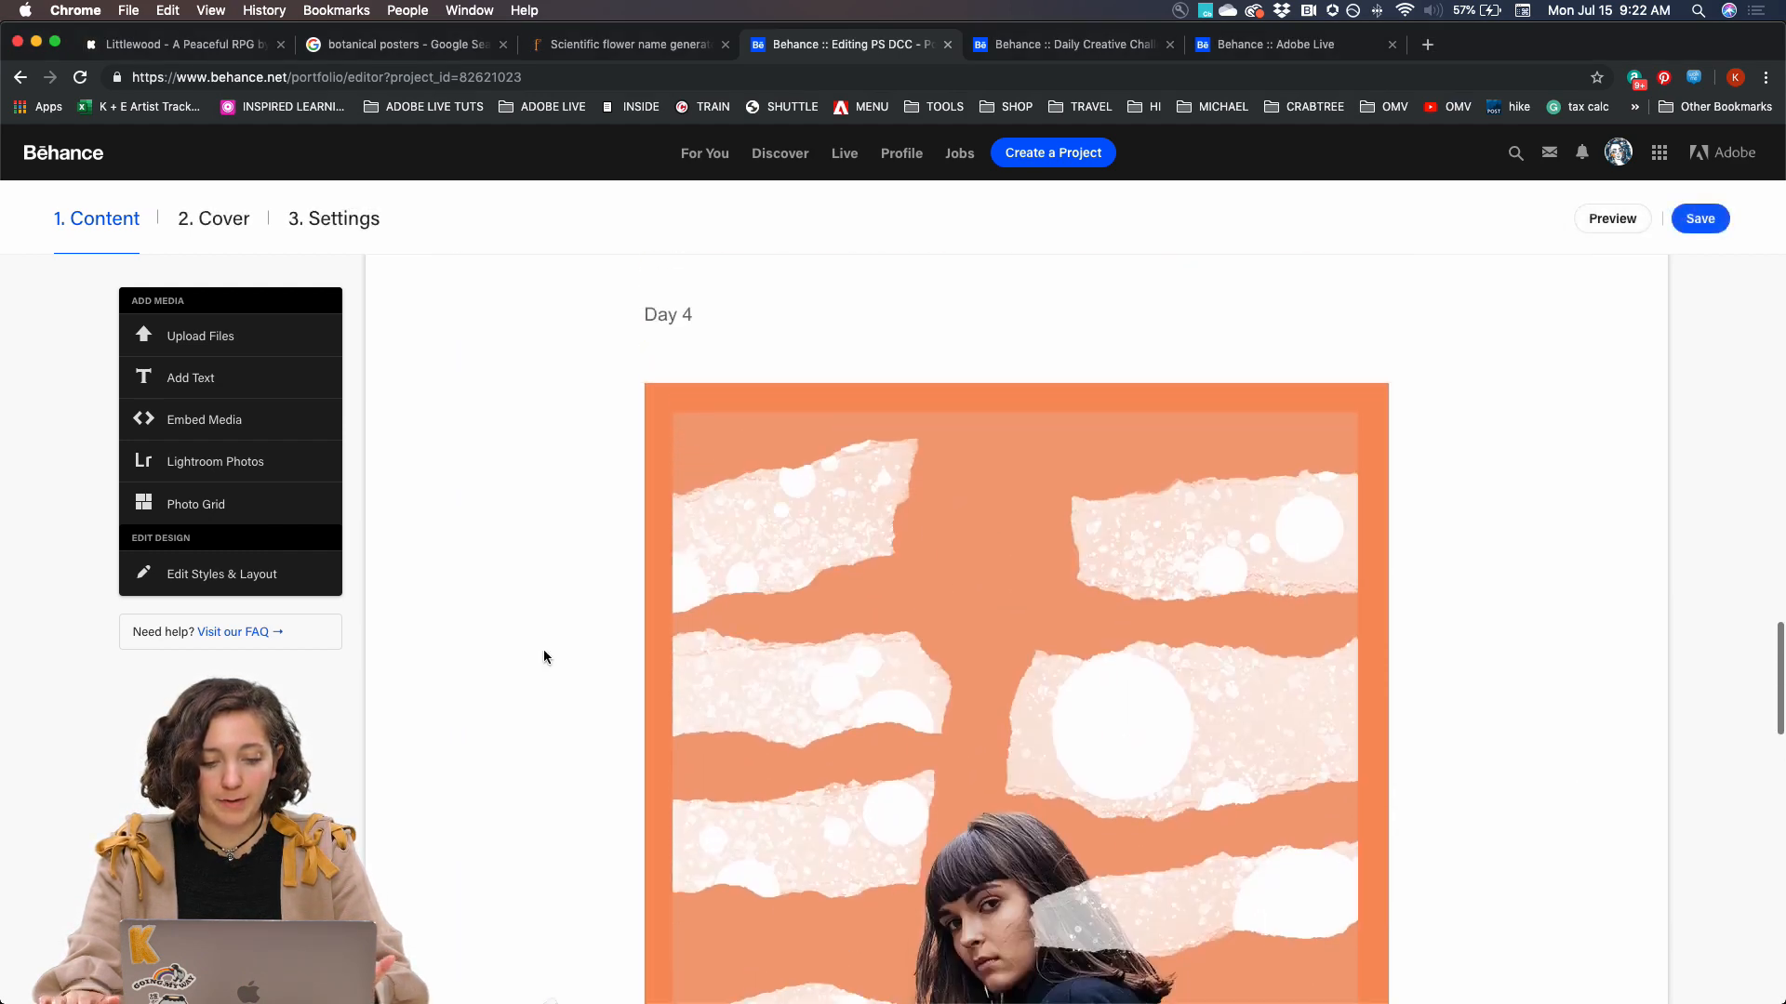
scroll(543, 657, "up", 20)
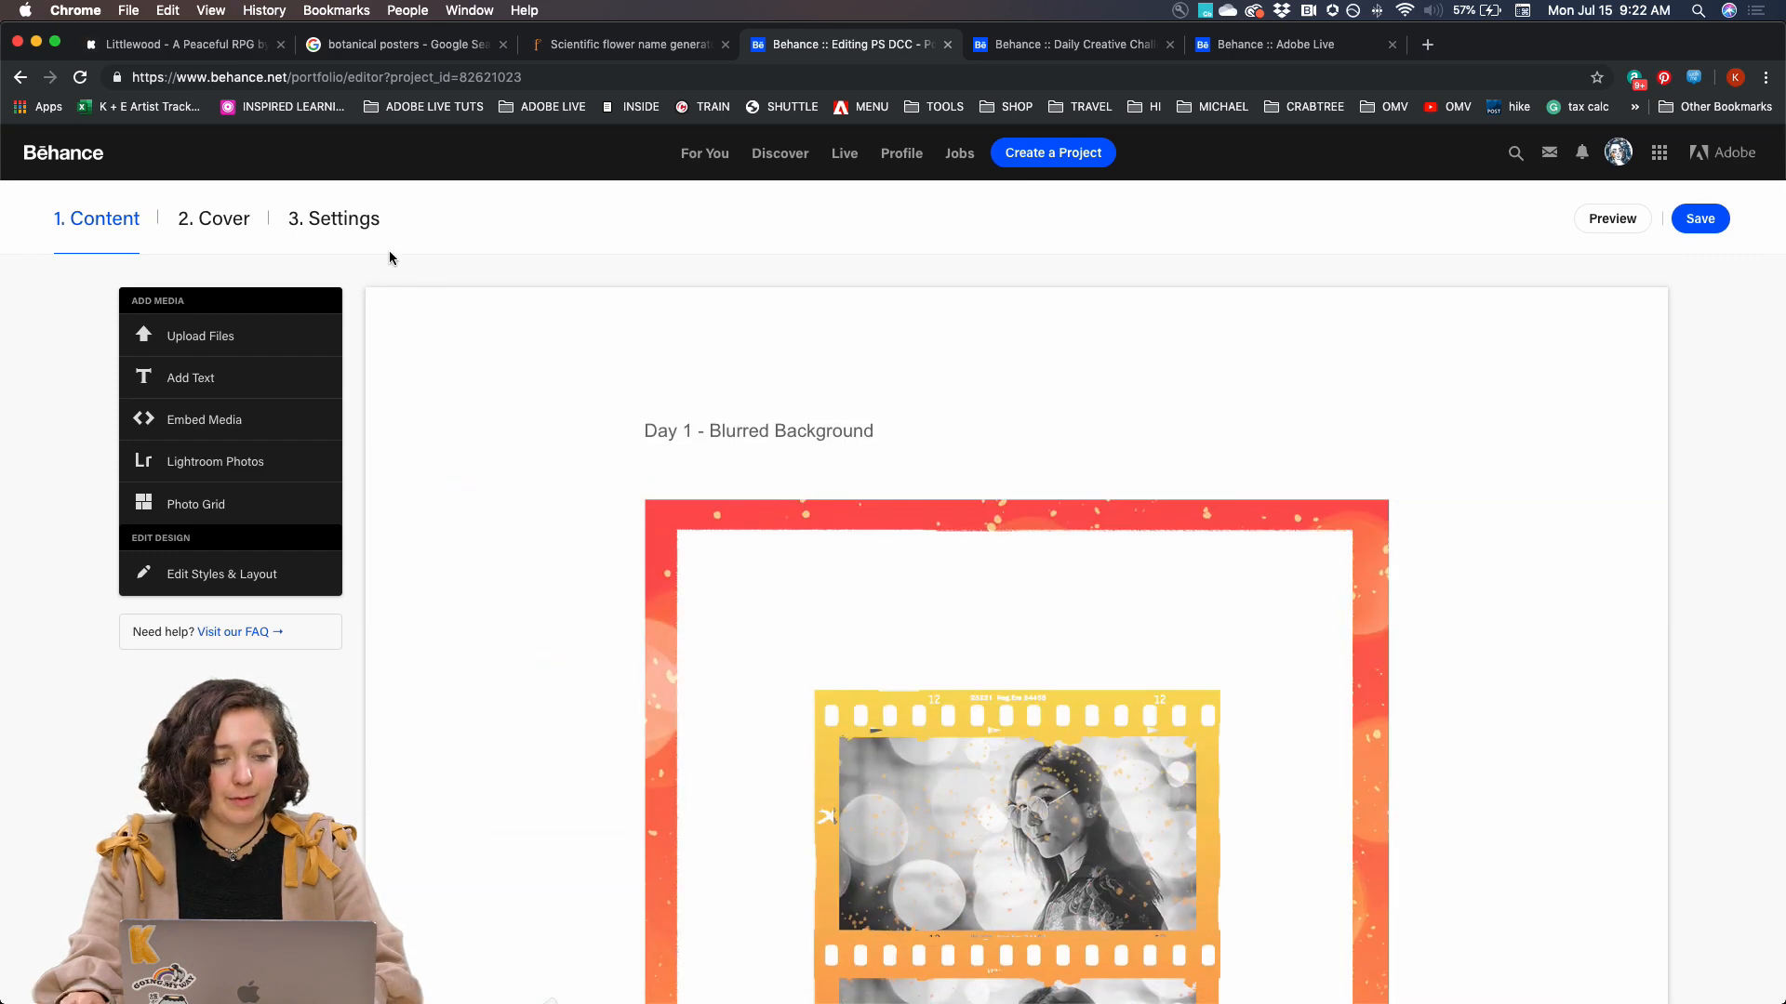
left_click(341, 221)
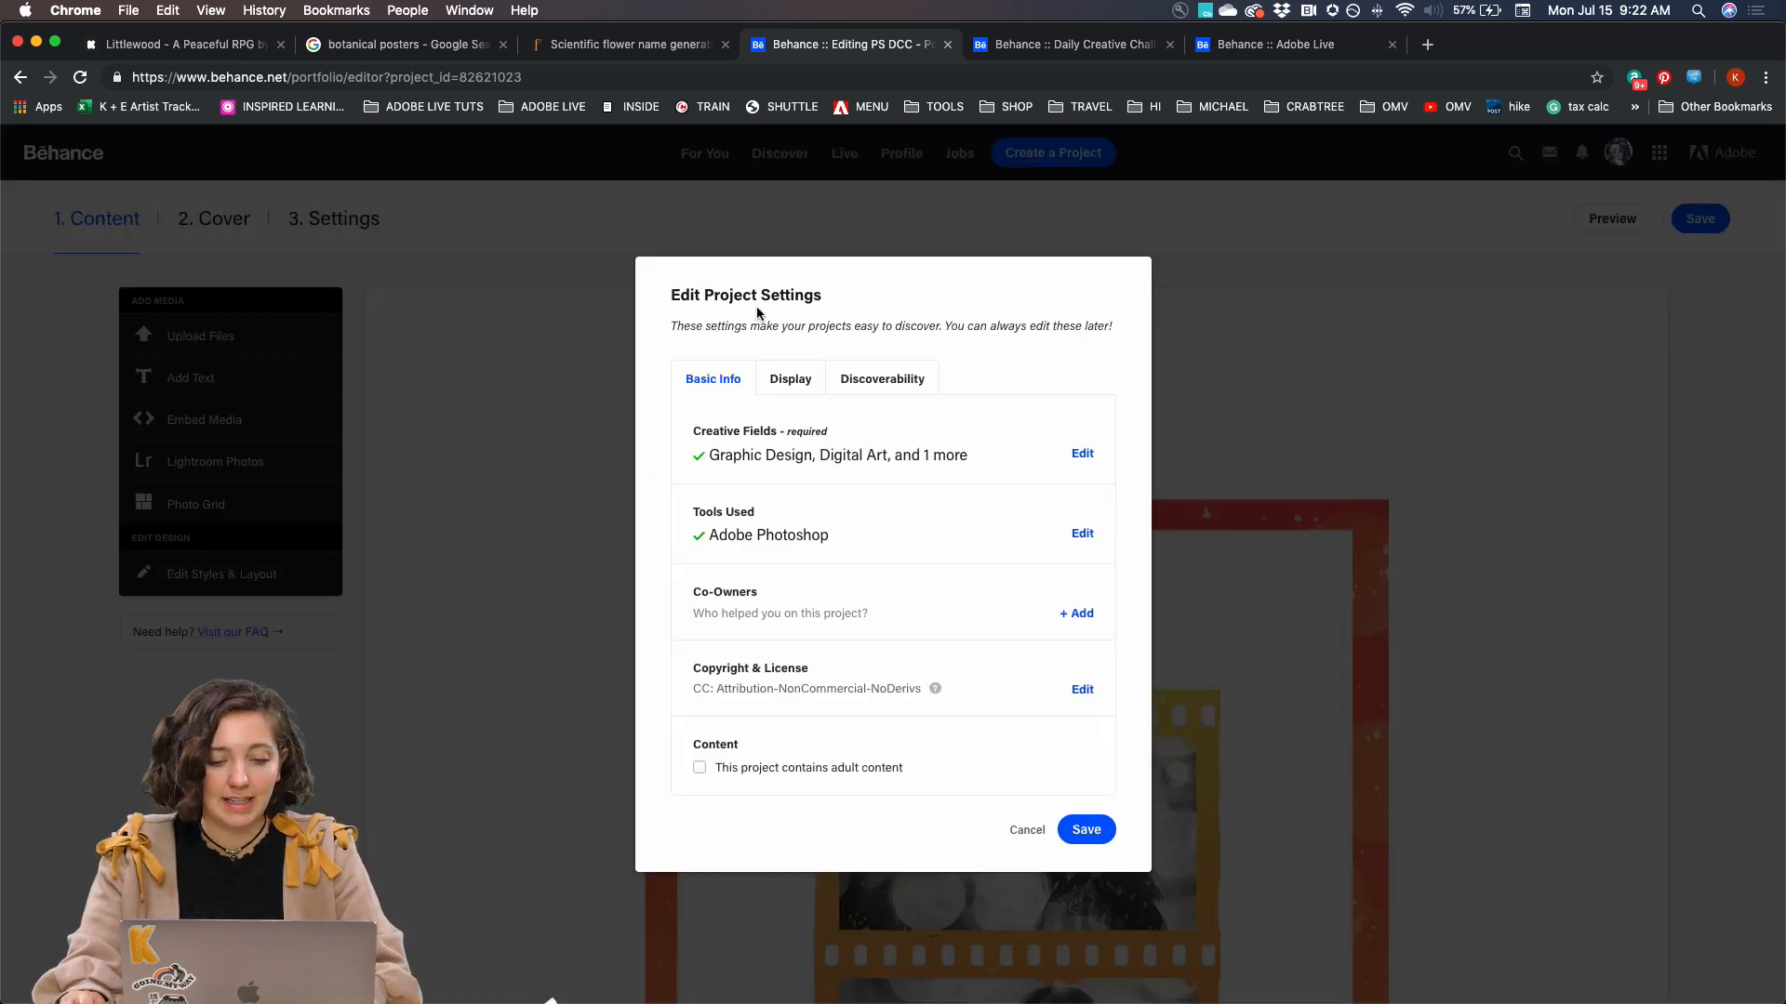
left_click(881, 379)
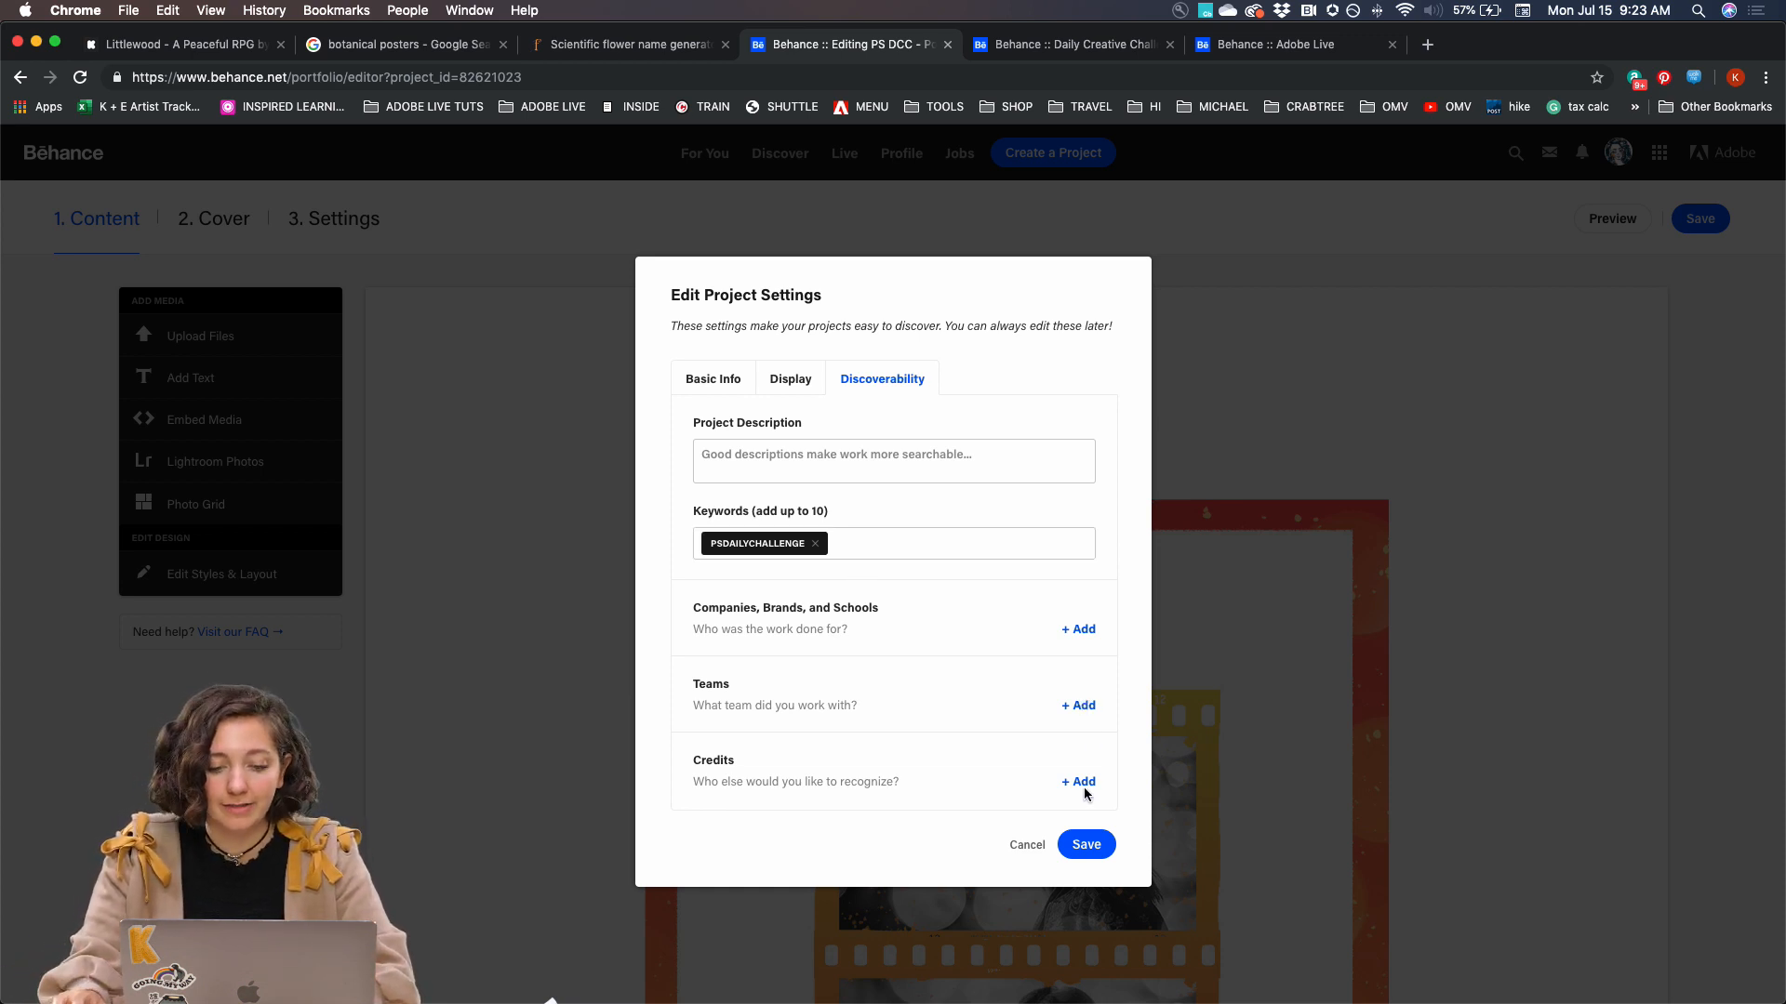
Save the project settings and open the published PS DCC - Poster A Day Series project from the profile's work
left_click(1086, 846)
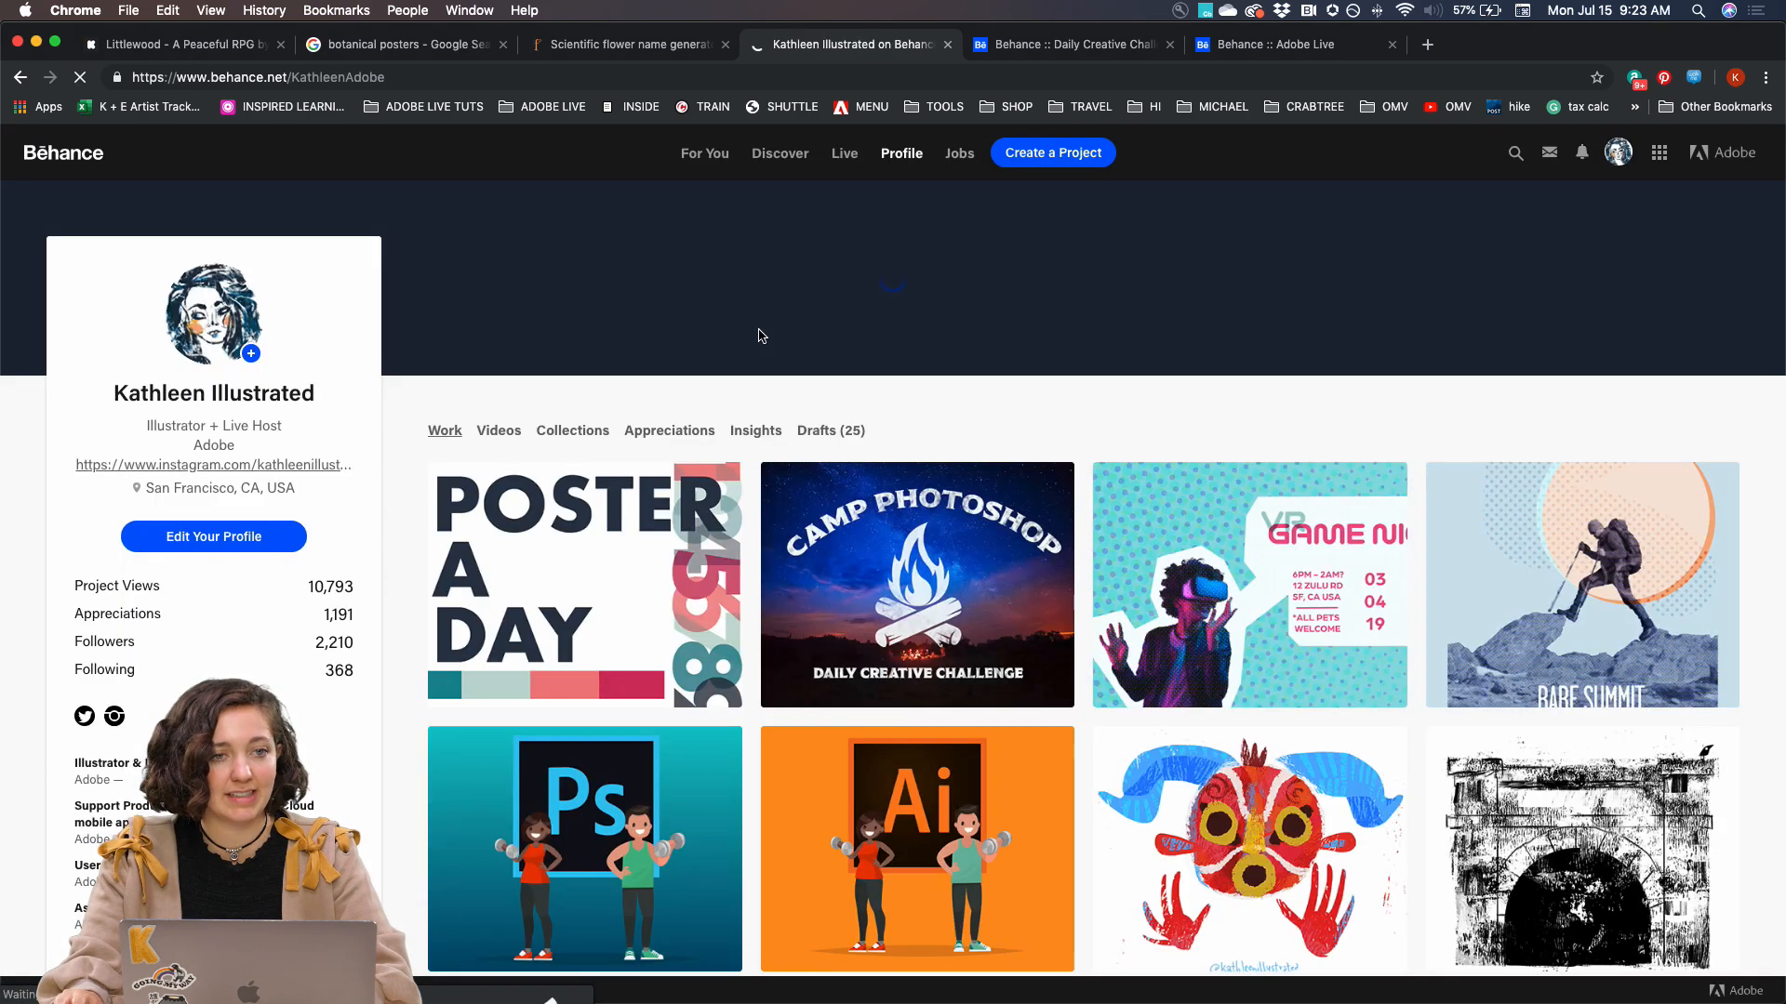
scroll(677, 455, "down", 2)
left_click(580, 434)
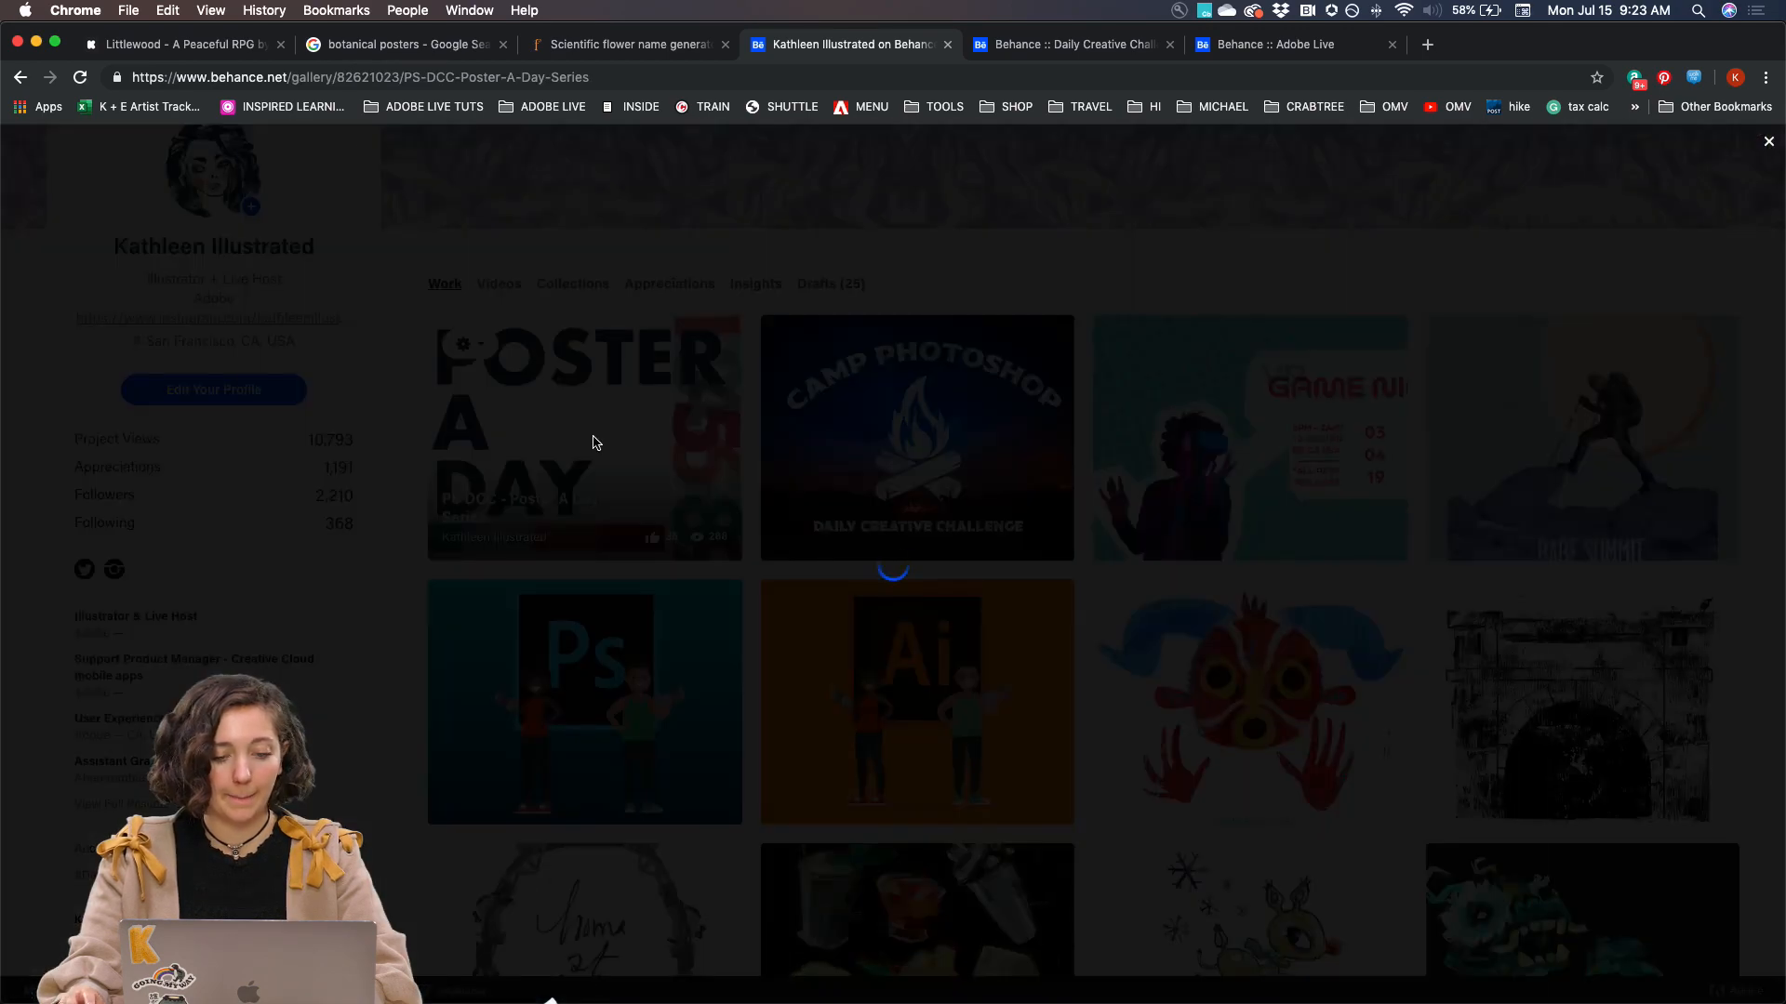
Review the published project's posters down to the Day 5 - Botanical composite, examine the 05 poster, and close the project view
scroll(514, 462, "down", 15)
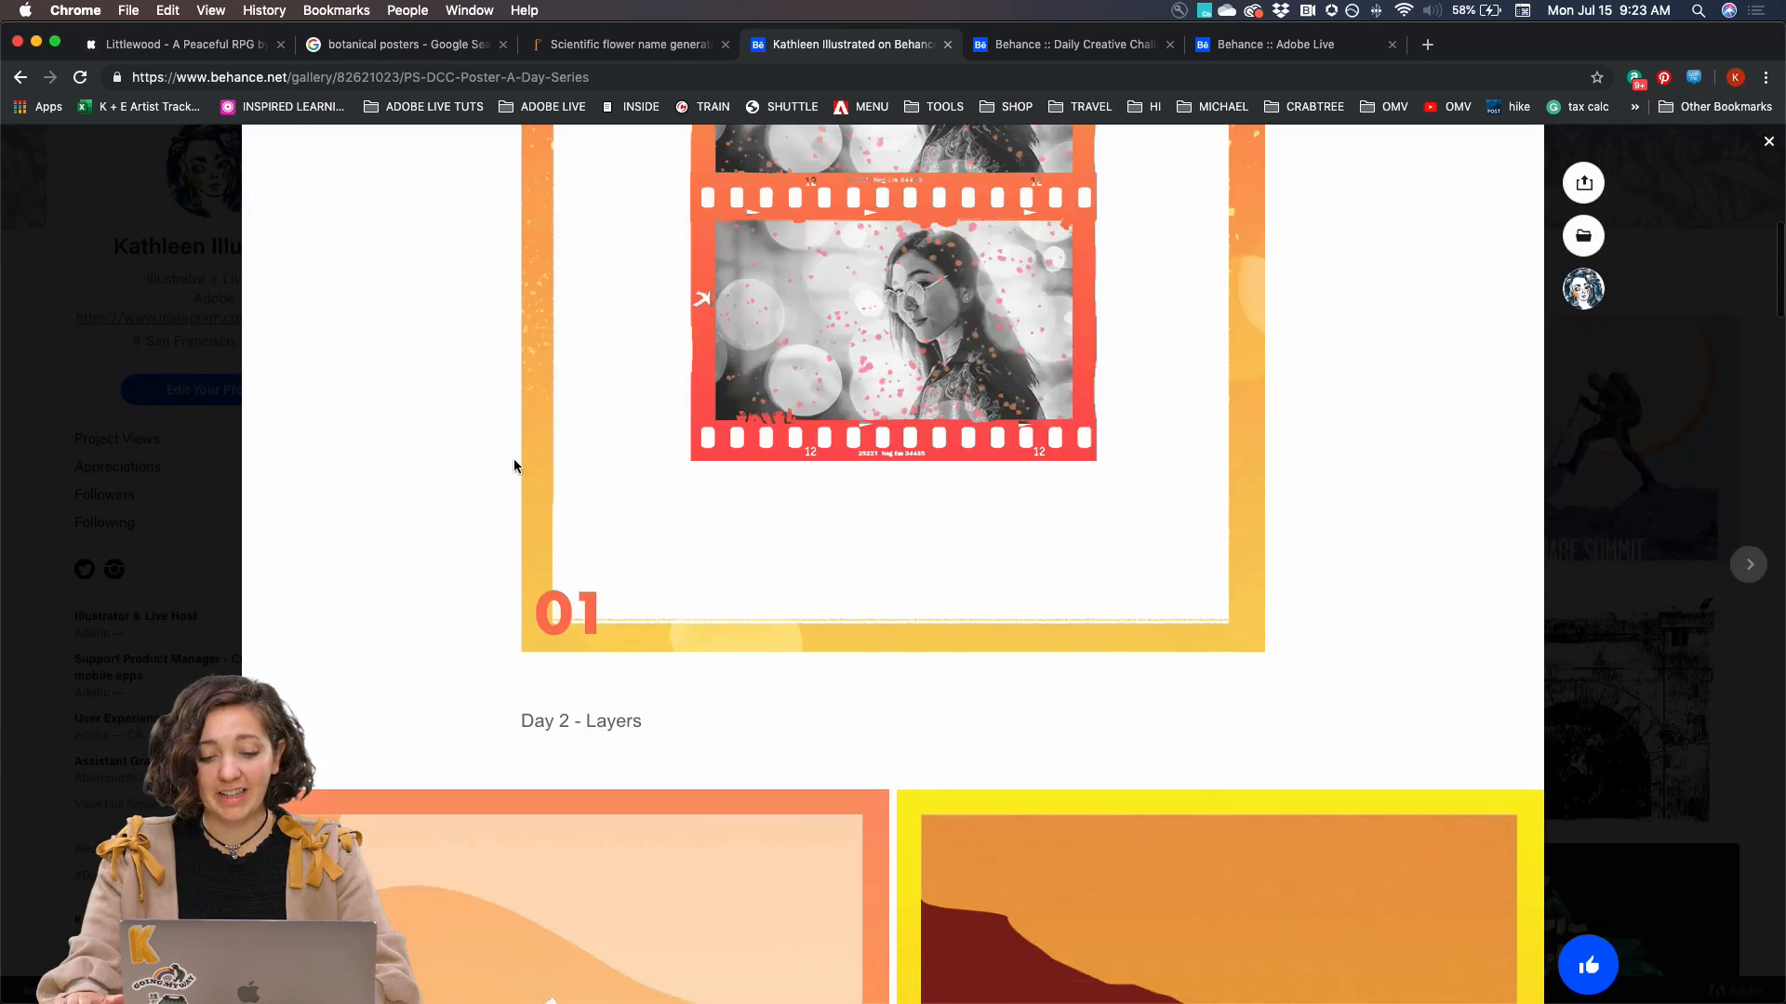
scroll(513, 466, "down", 4)
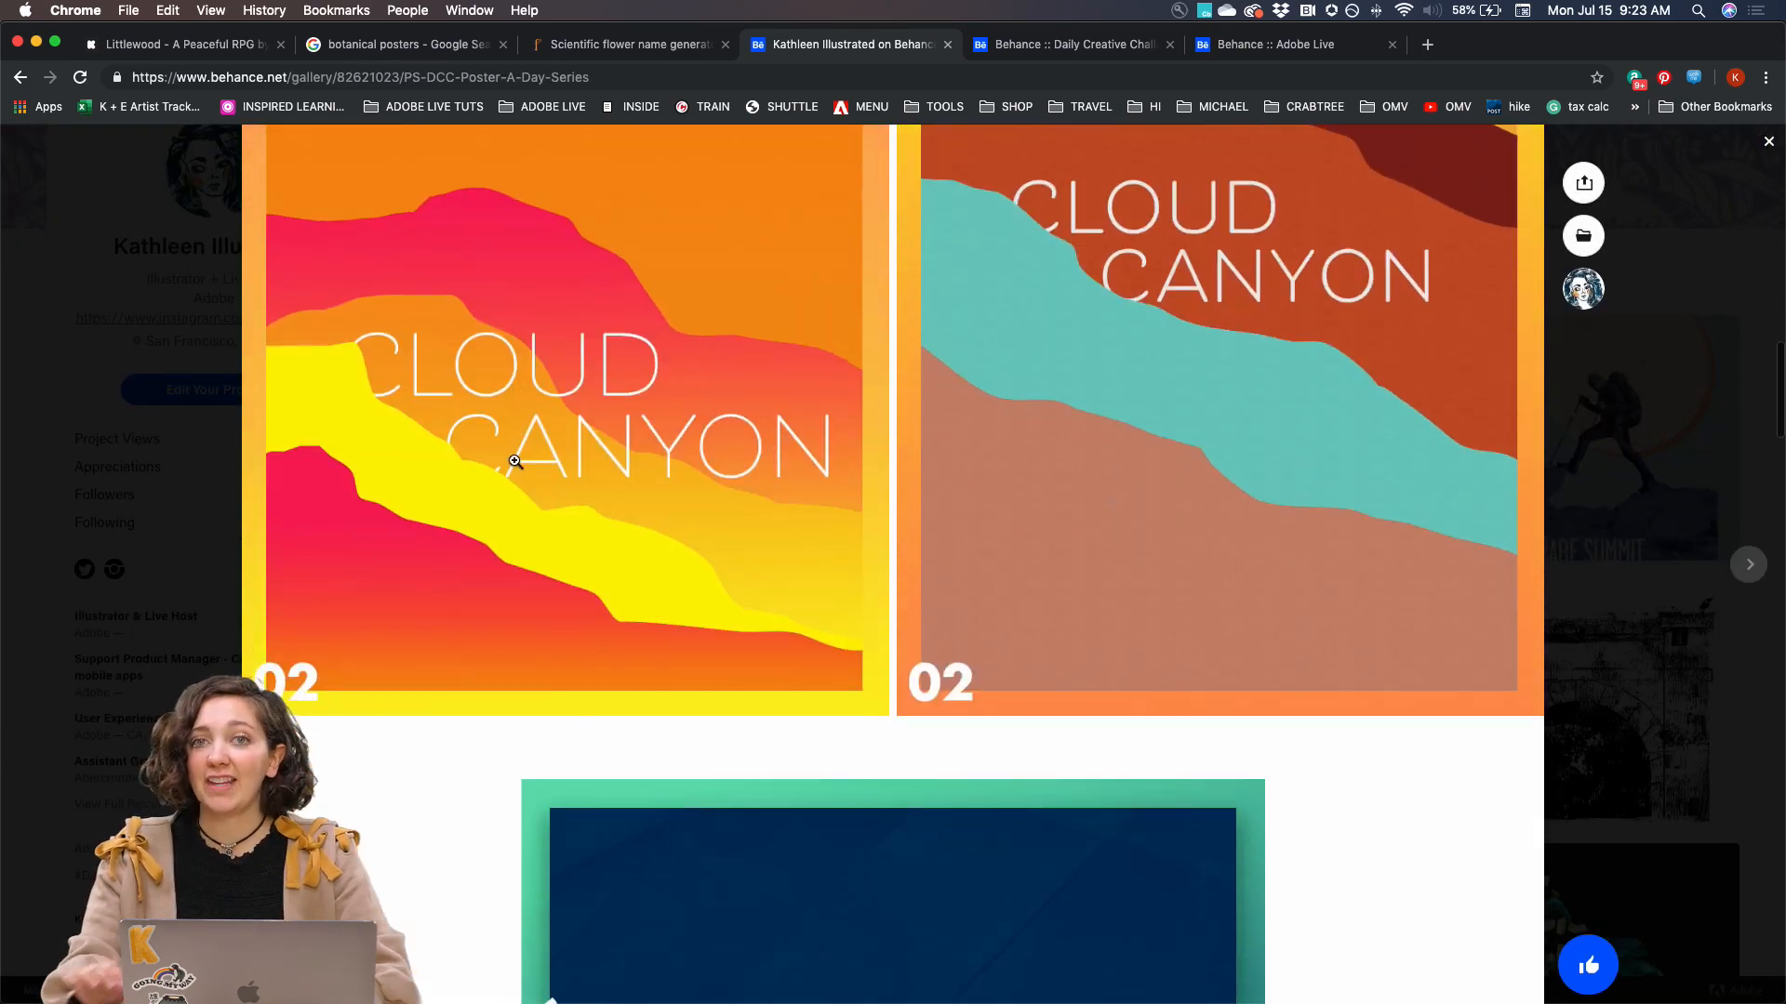
scroll(514, 461, "down", 10)
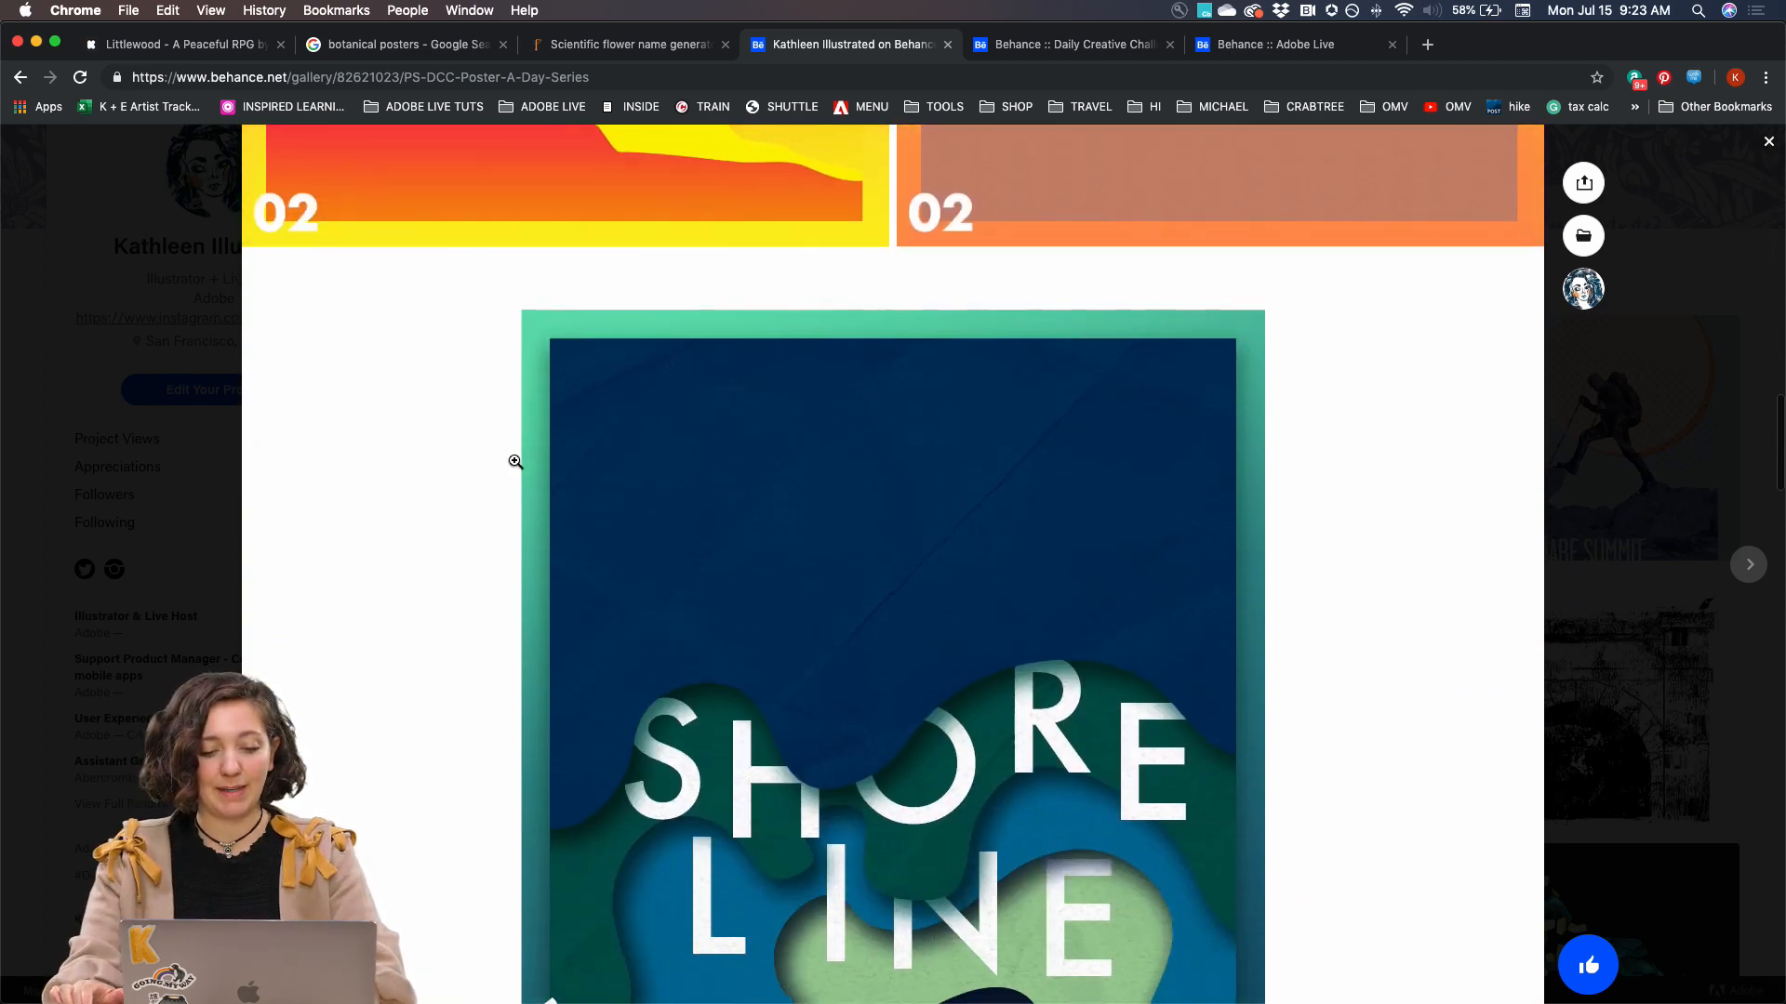
scroll(515, 462, "down", 12)
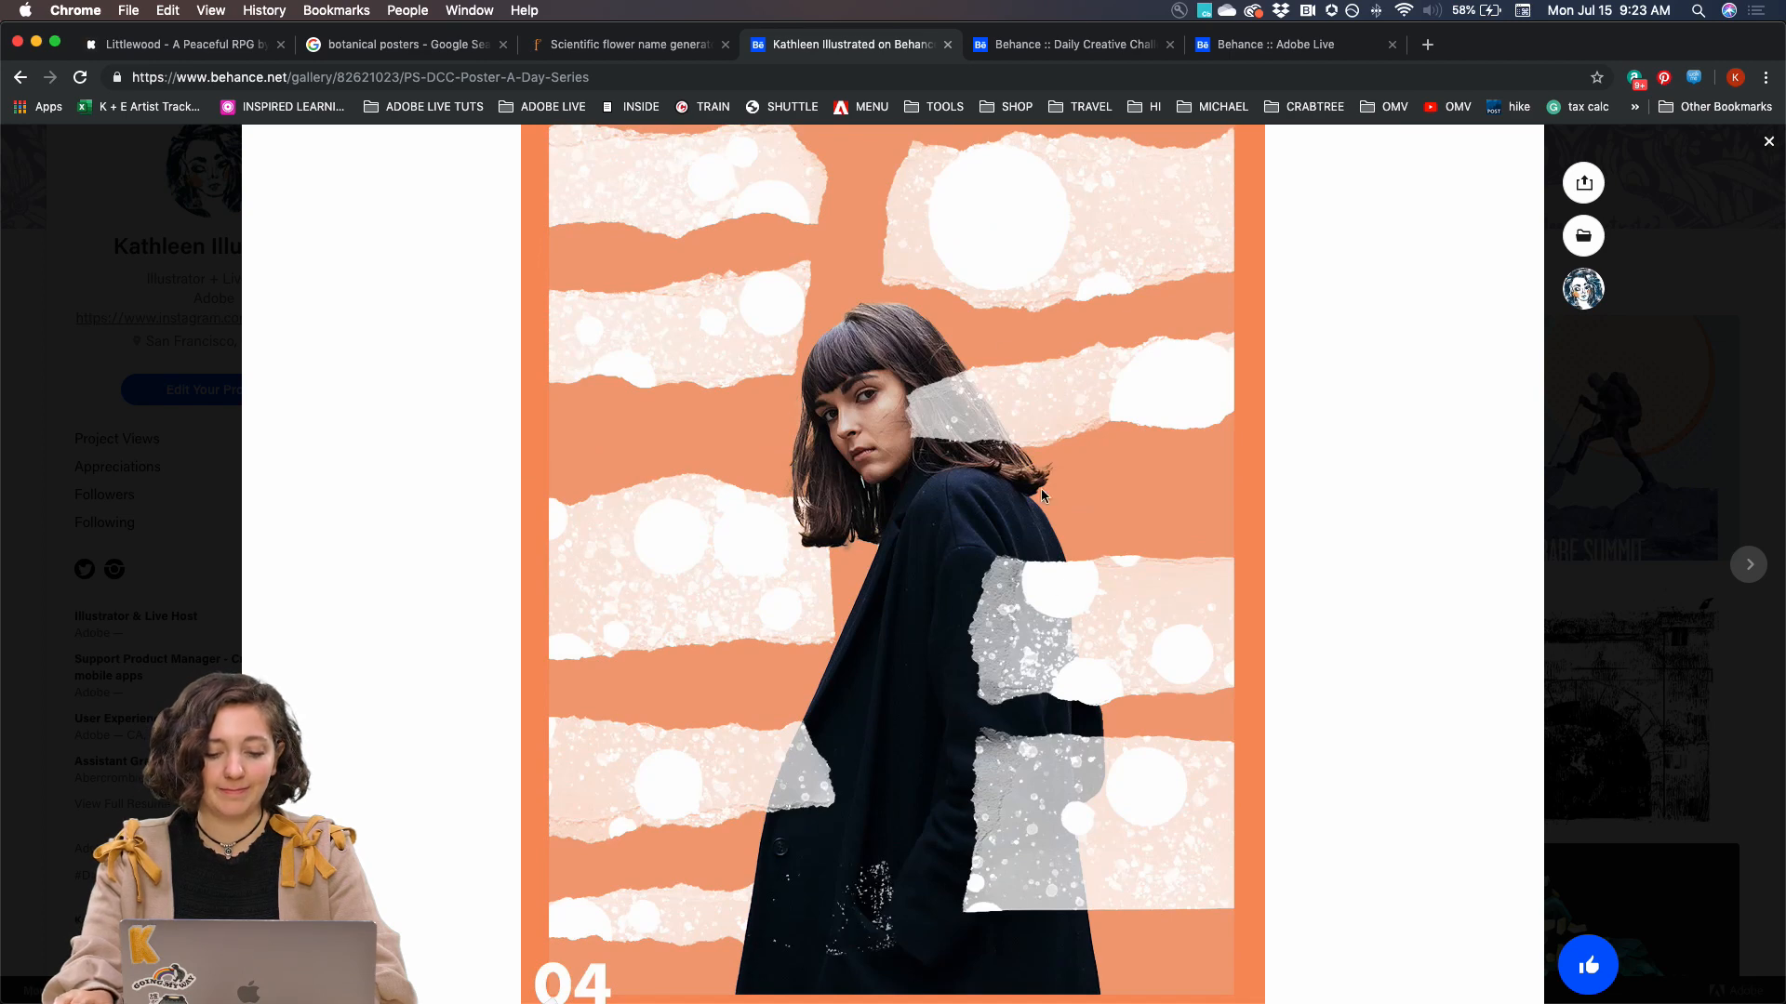
scroll(1031, 439, "down", 12)
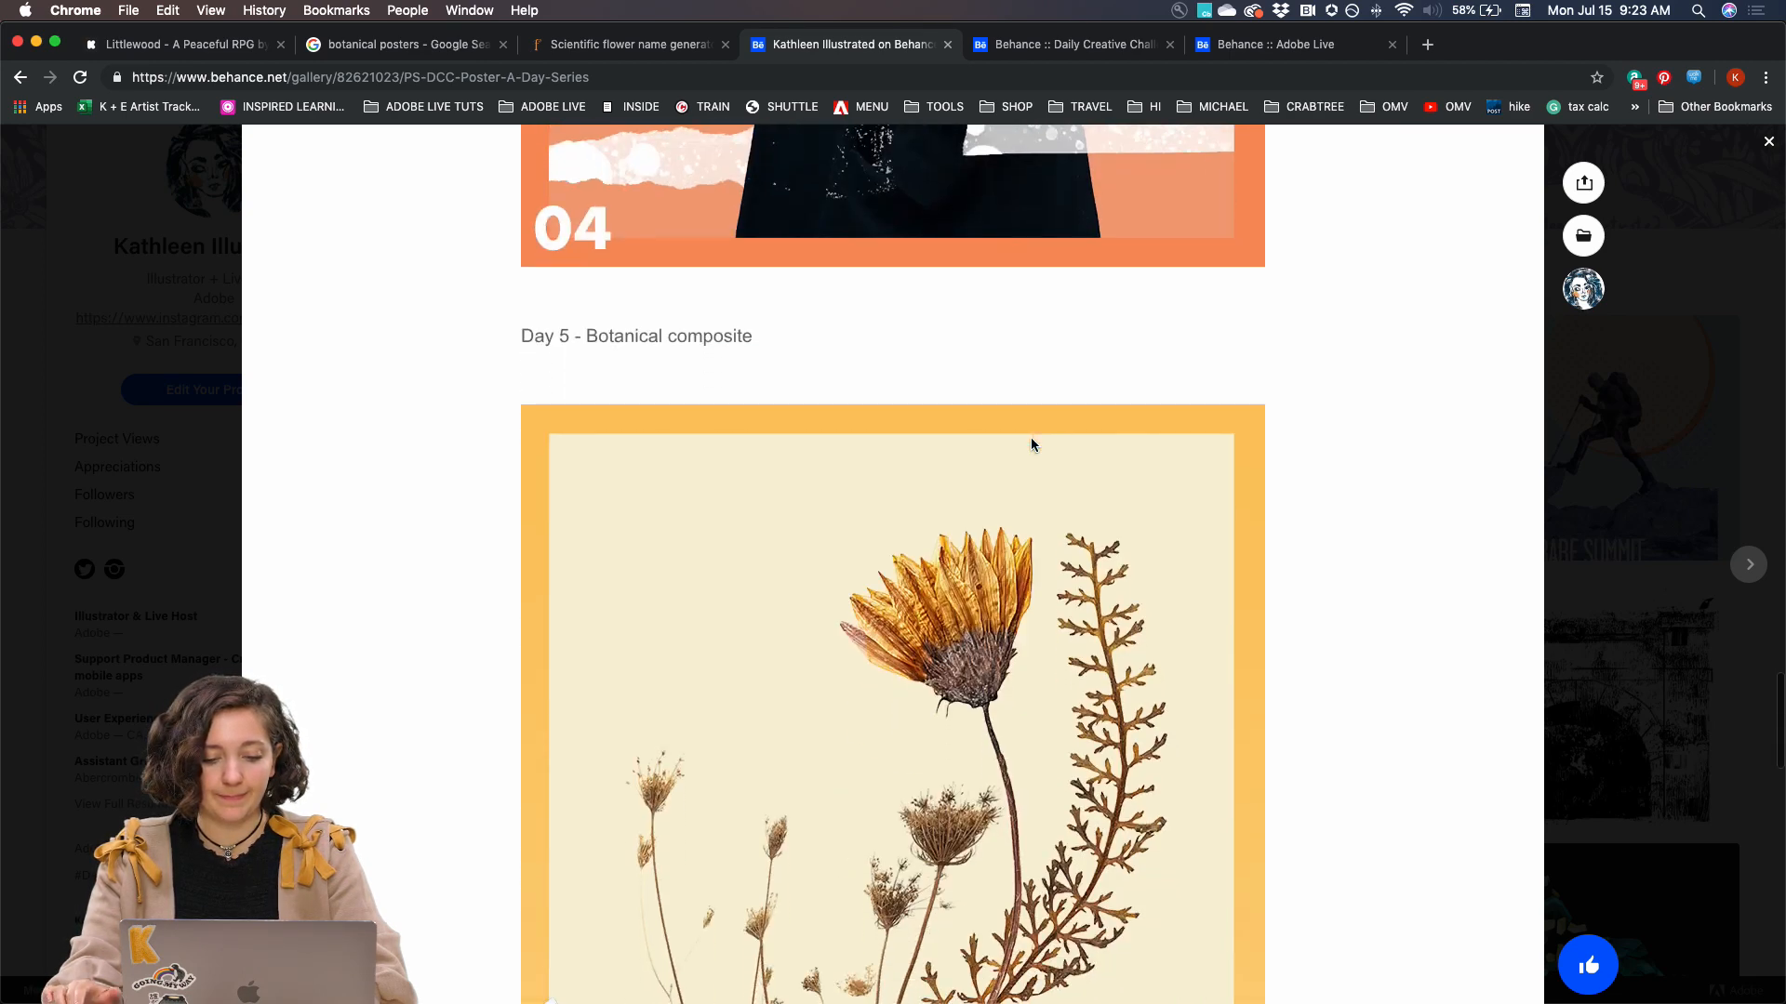
scroll(1031, 444, "down", 5)
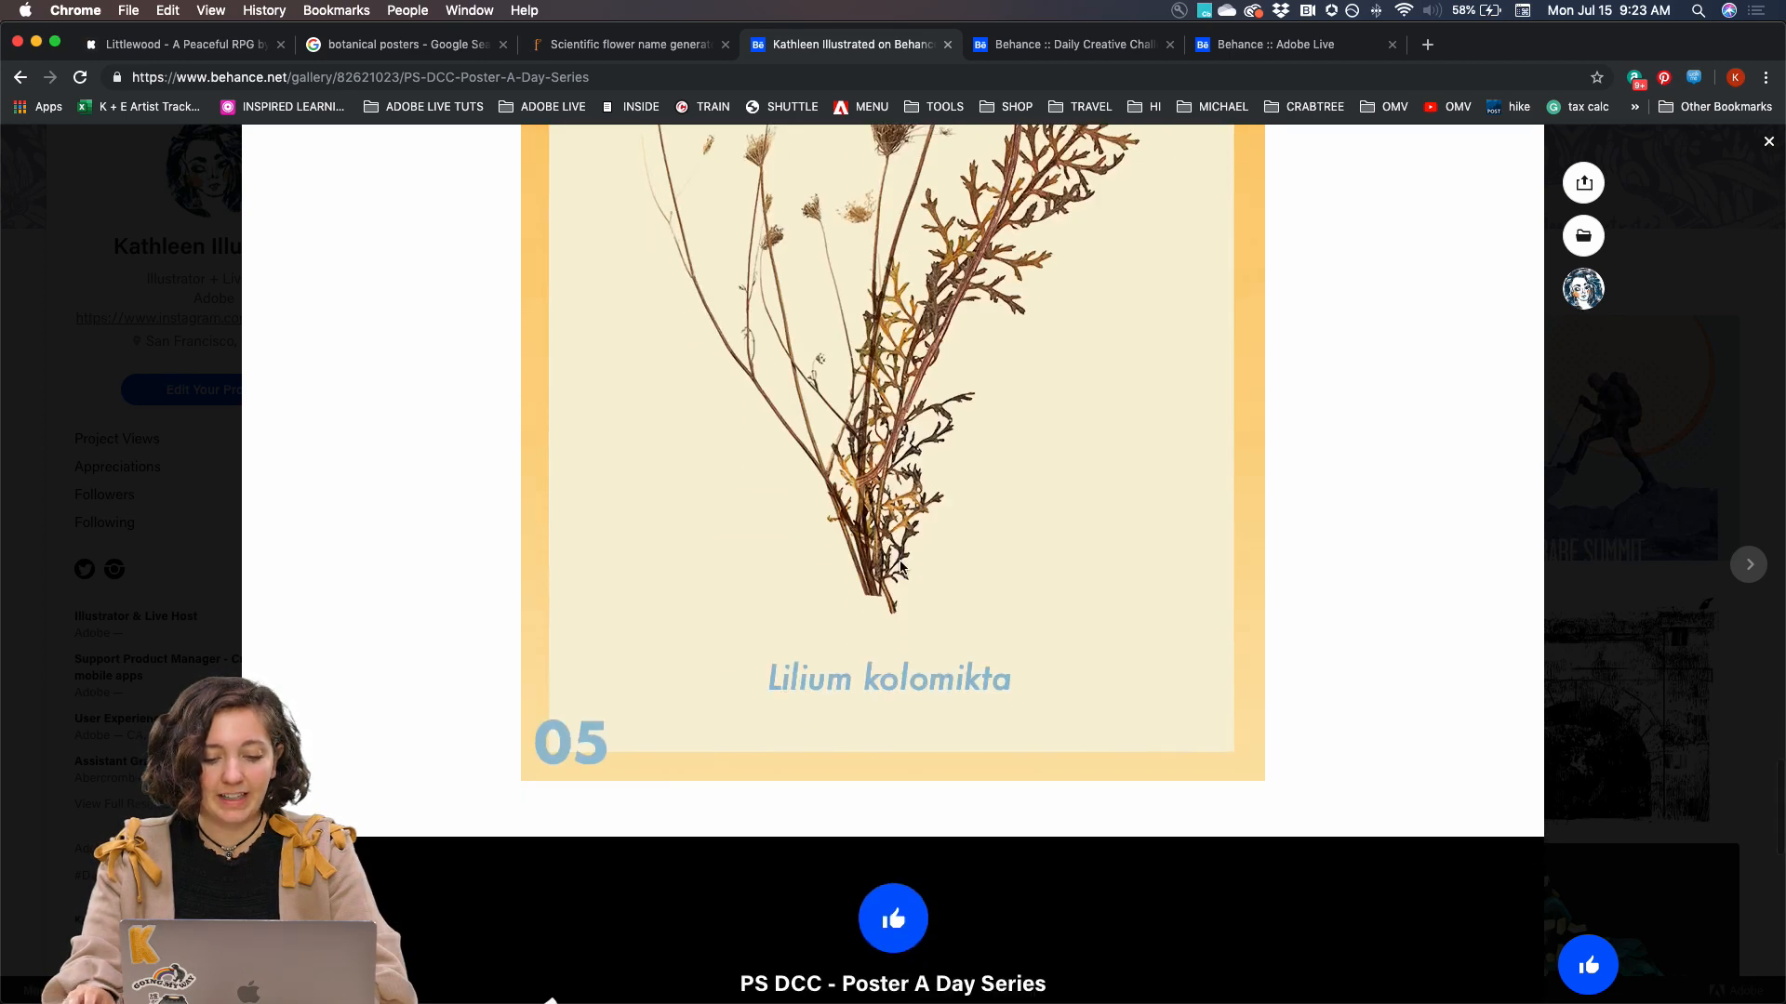
scroll(774, 584, "up", 10)
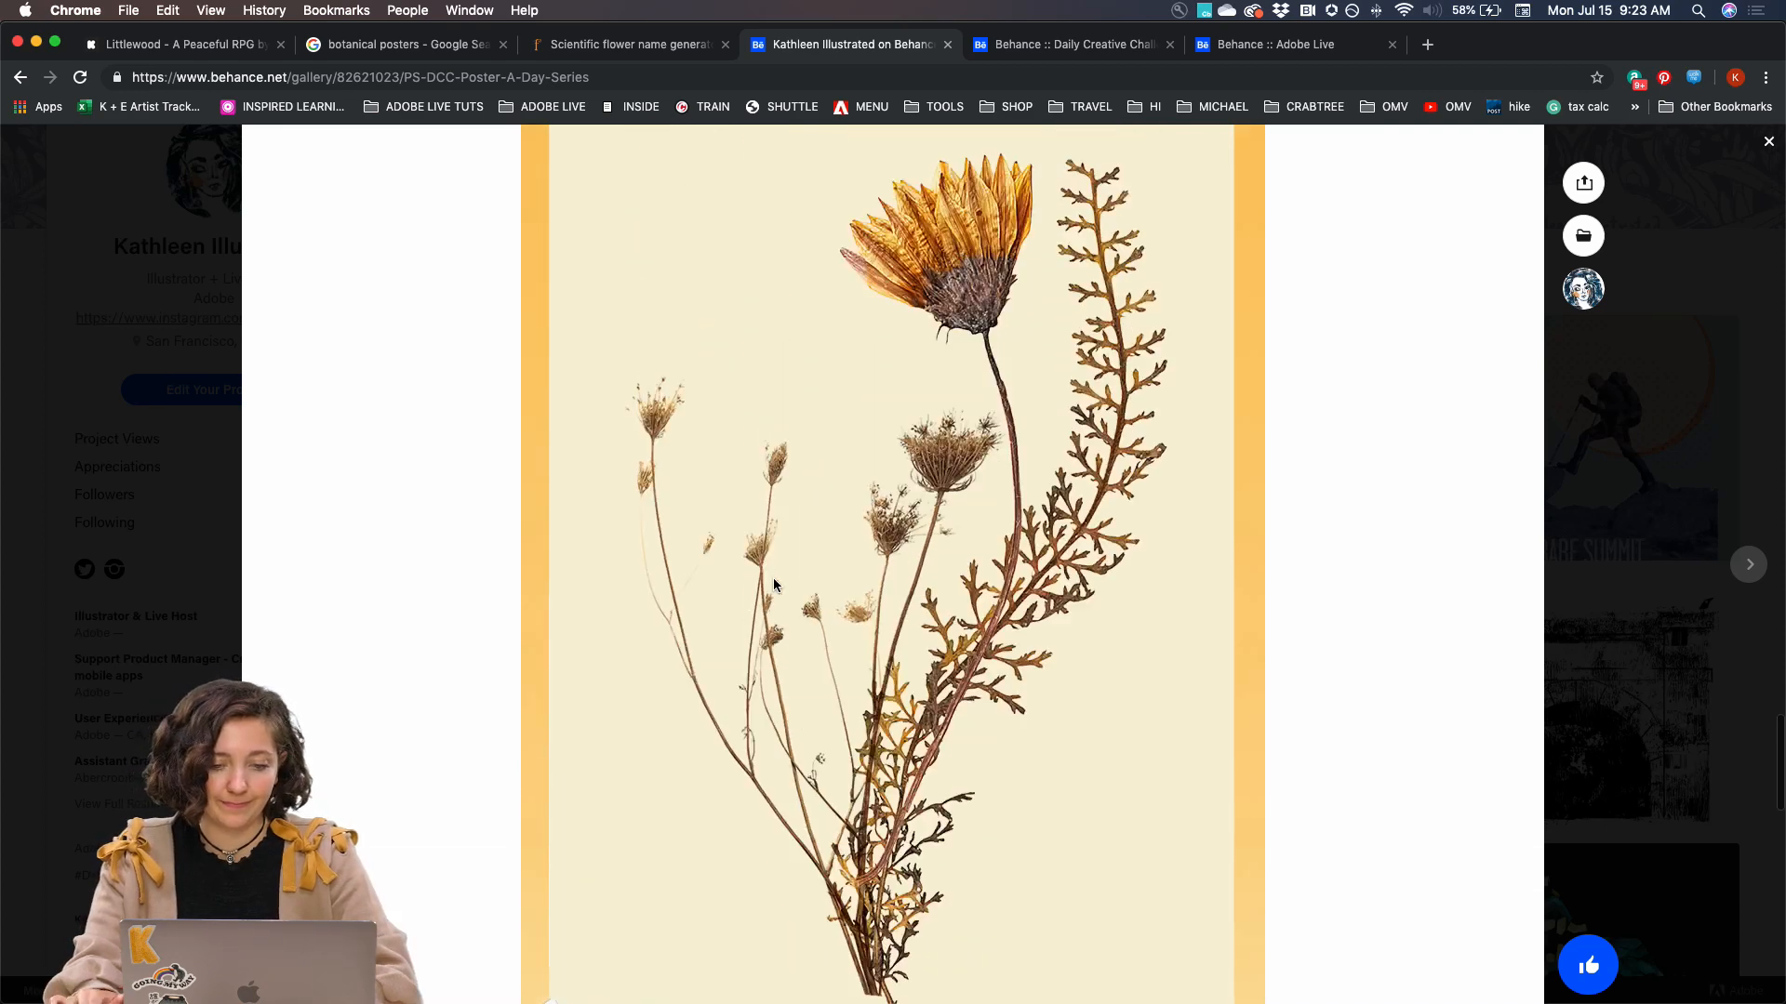
scroll(960, 524, "down", 5)
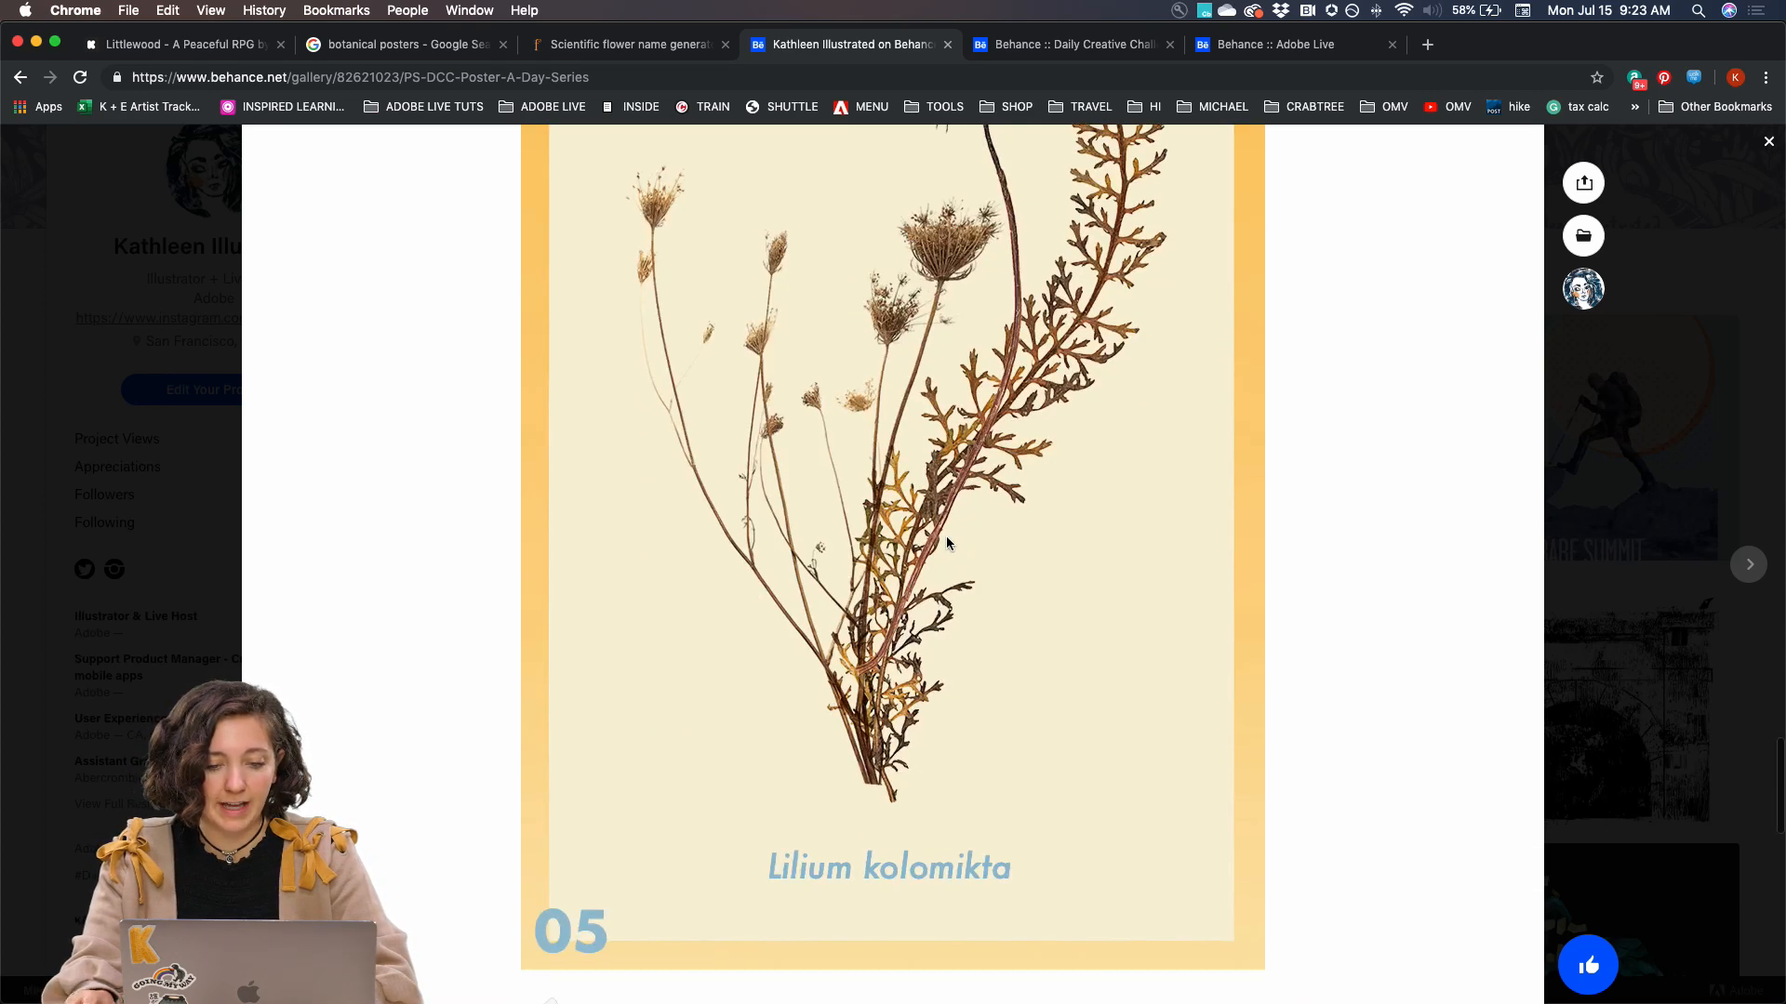
scroll(930, 530, "up", 3)
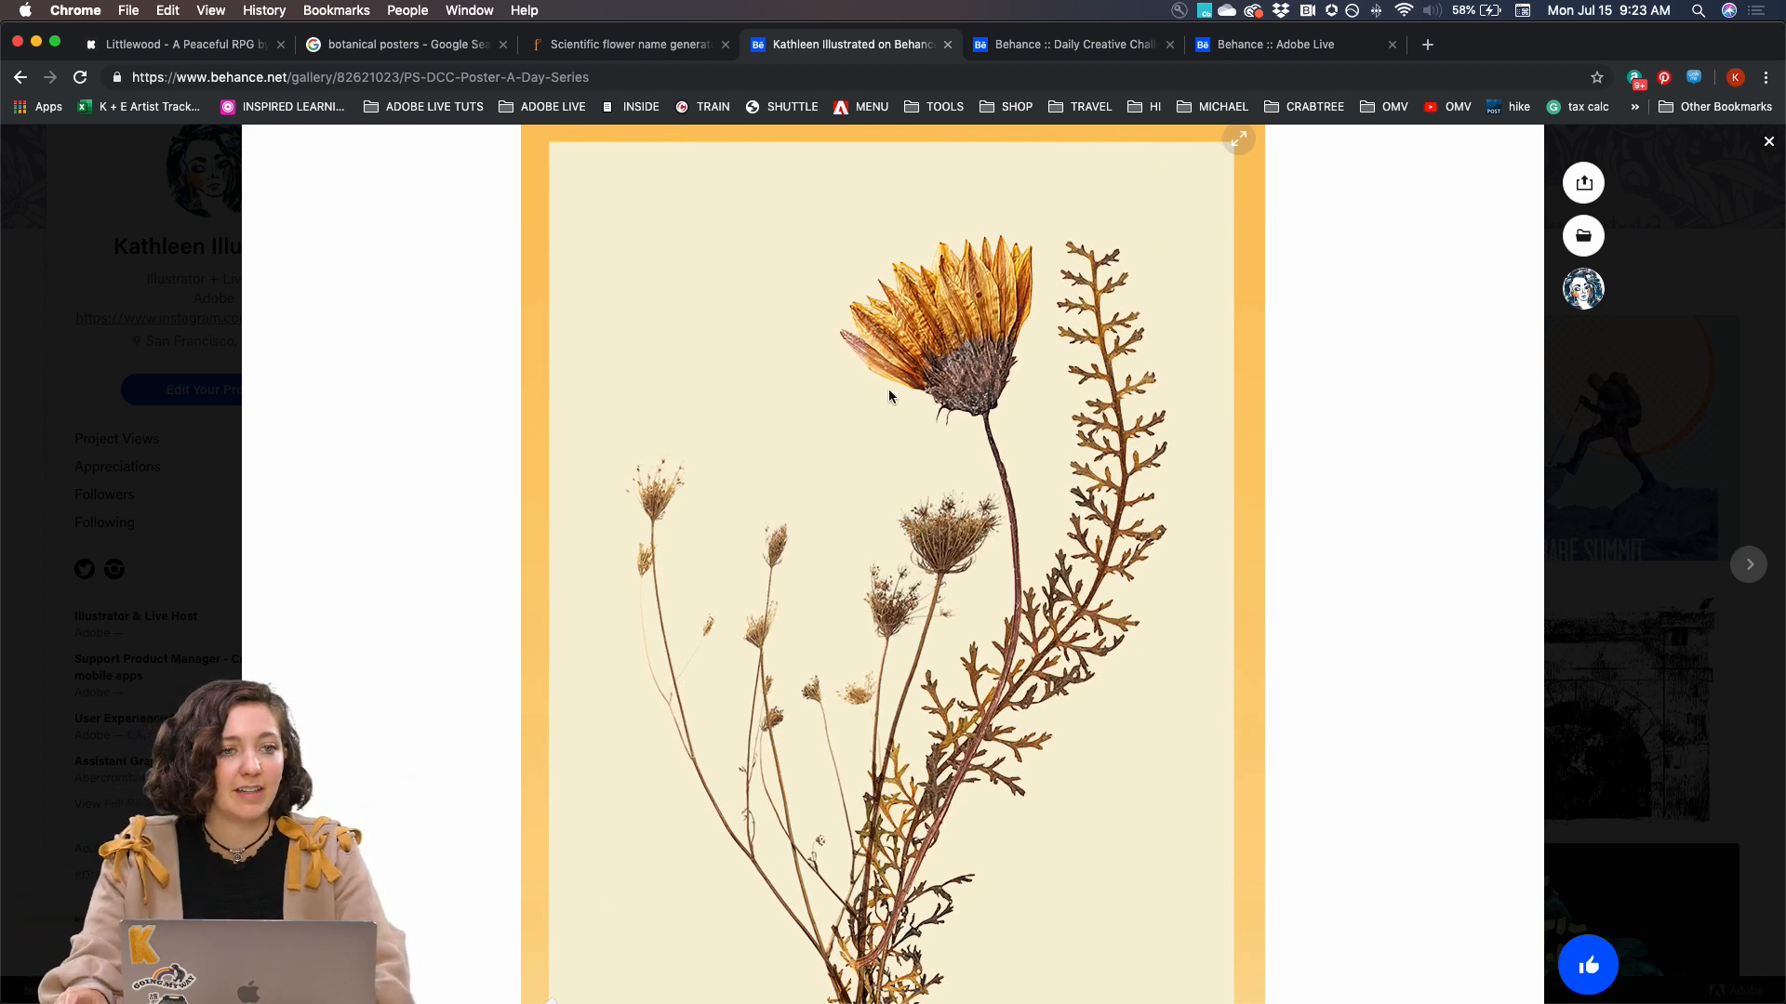
scroll(993, 269, "up", 15)
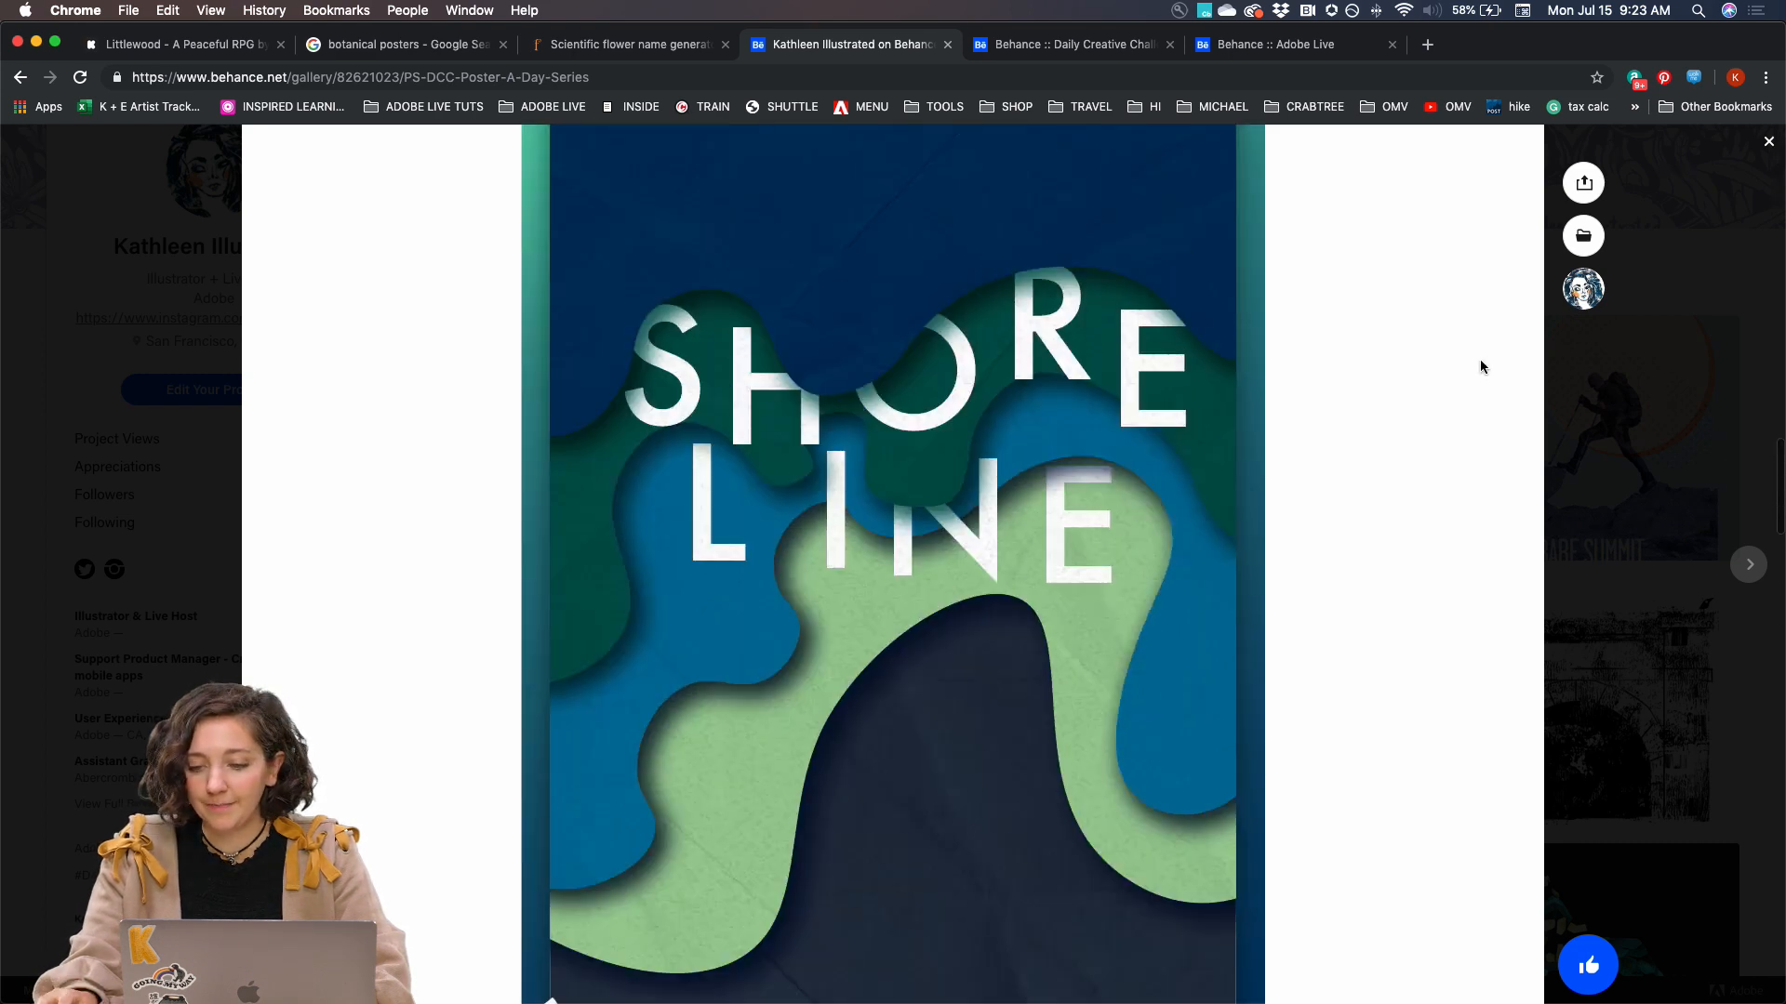
left_click(1603, 439)
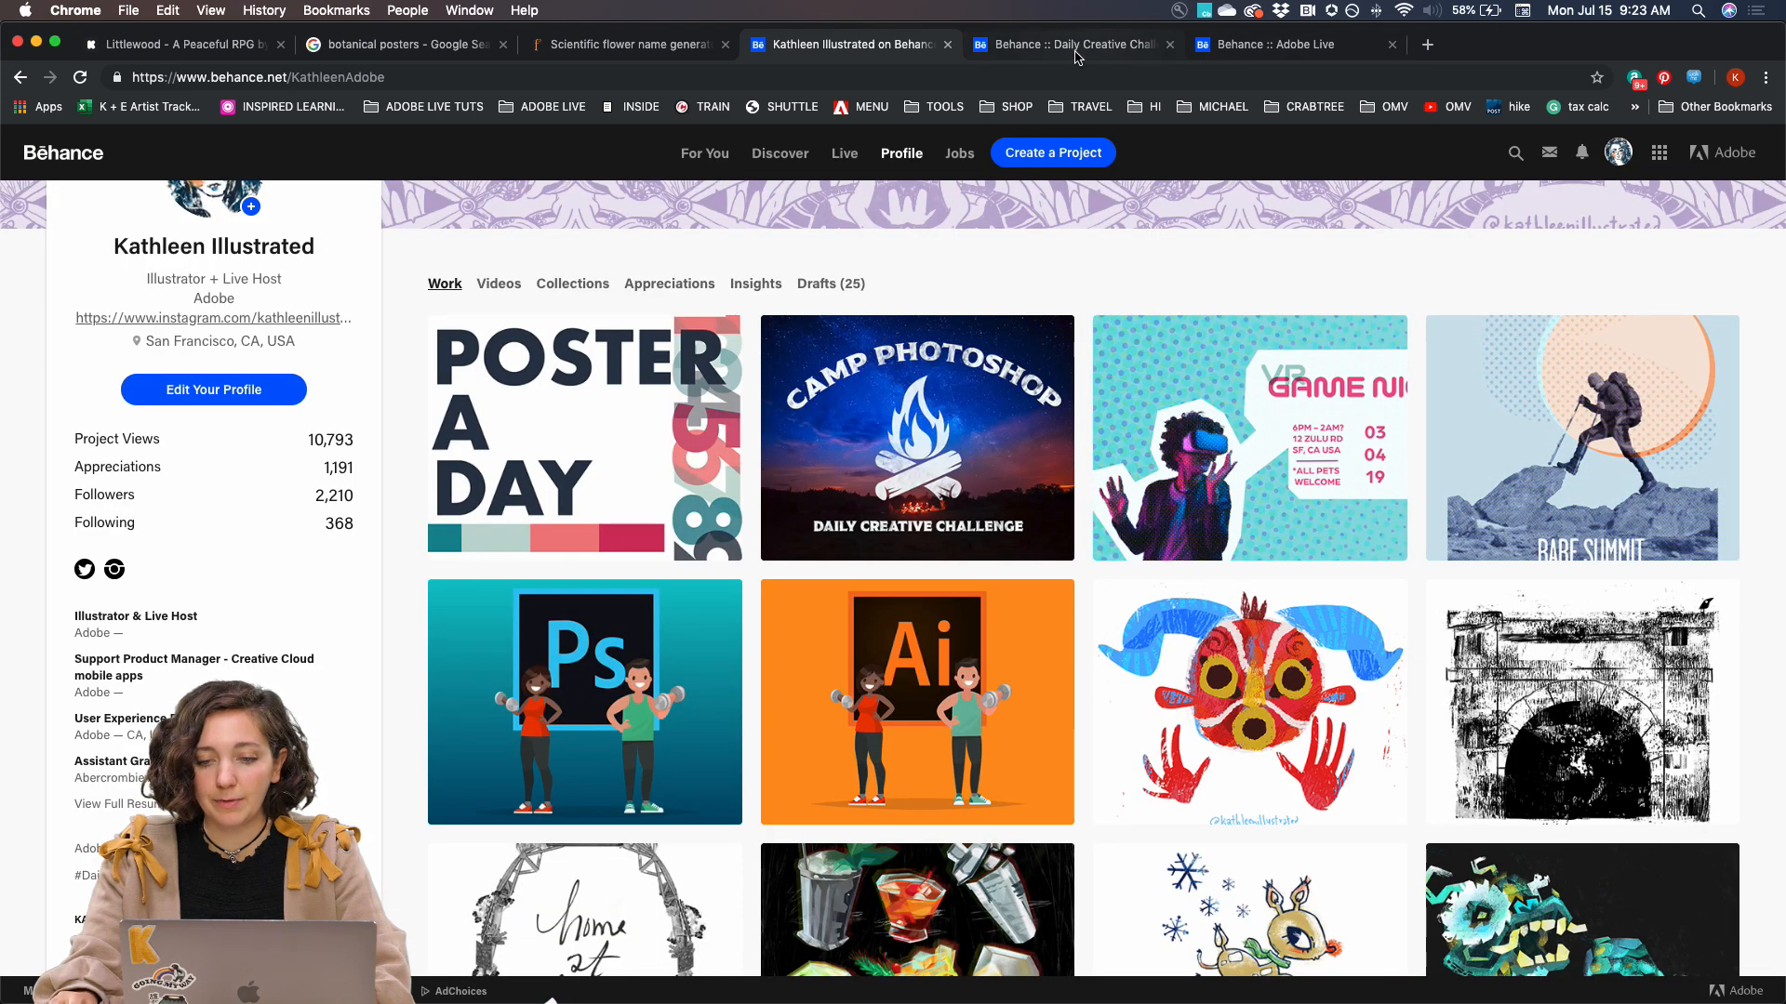
Switch to the Daily Creative Challenge page, load bit.ly/PSentries there, and browse the submitted challenge projects
left_click(1076, 53)
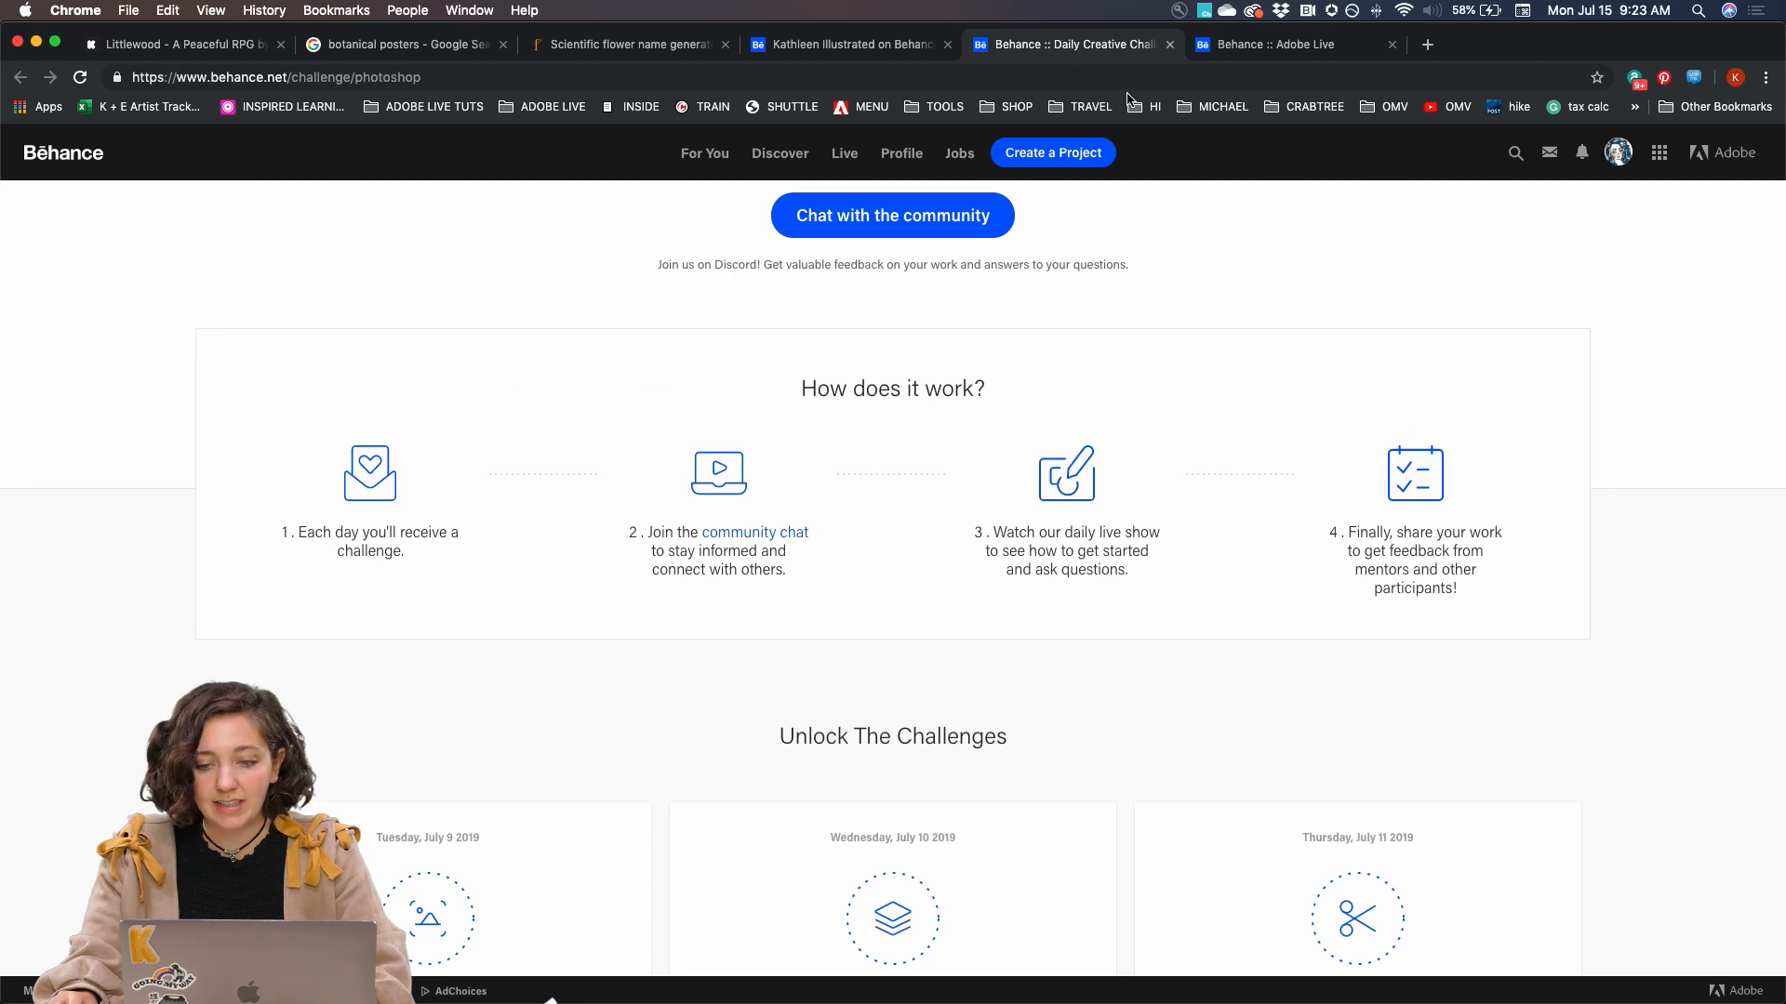
left_click(1110, 77)
type("bit.ly/PSentries")
key("Return")
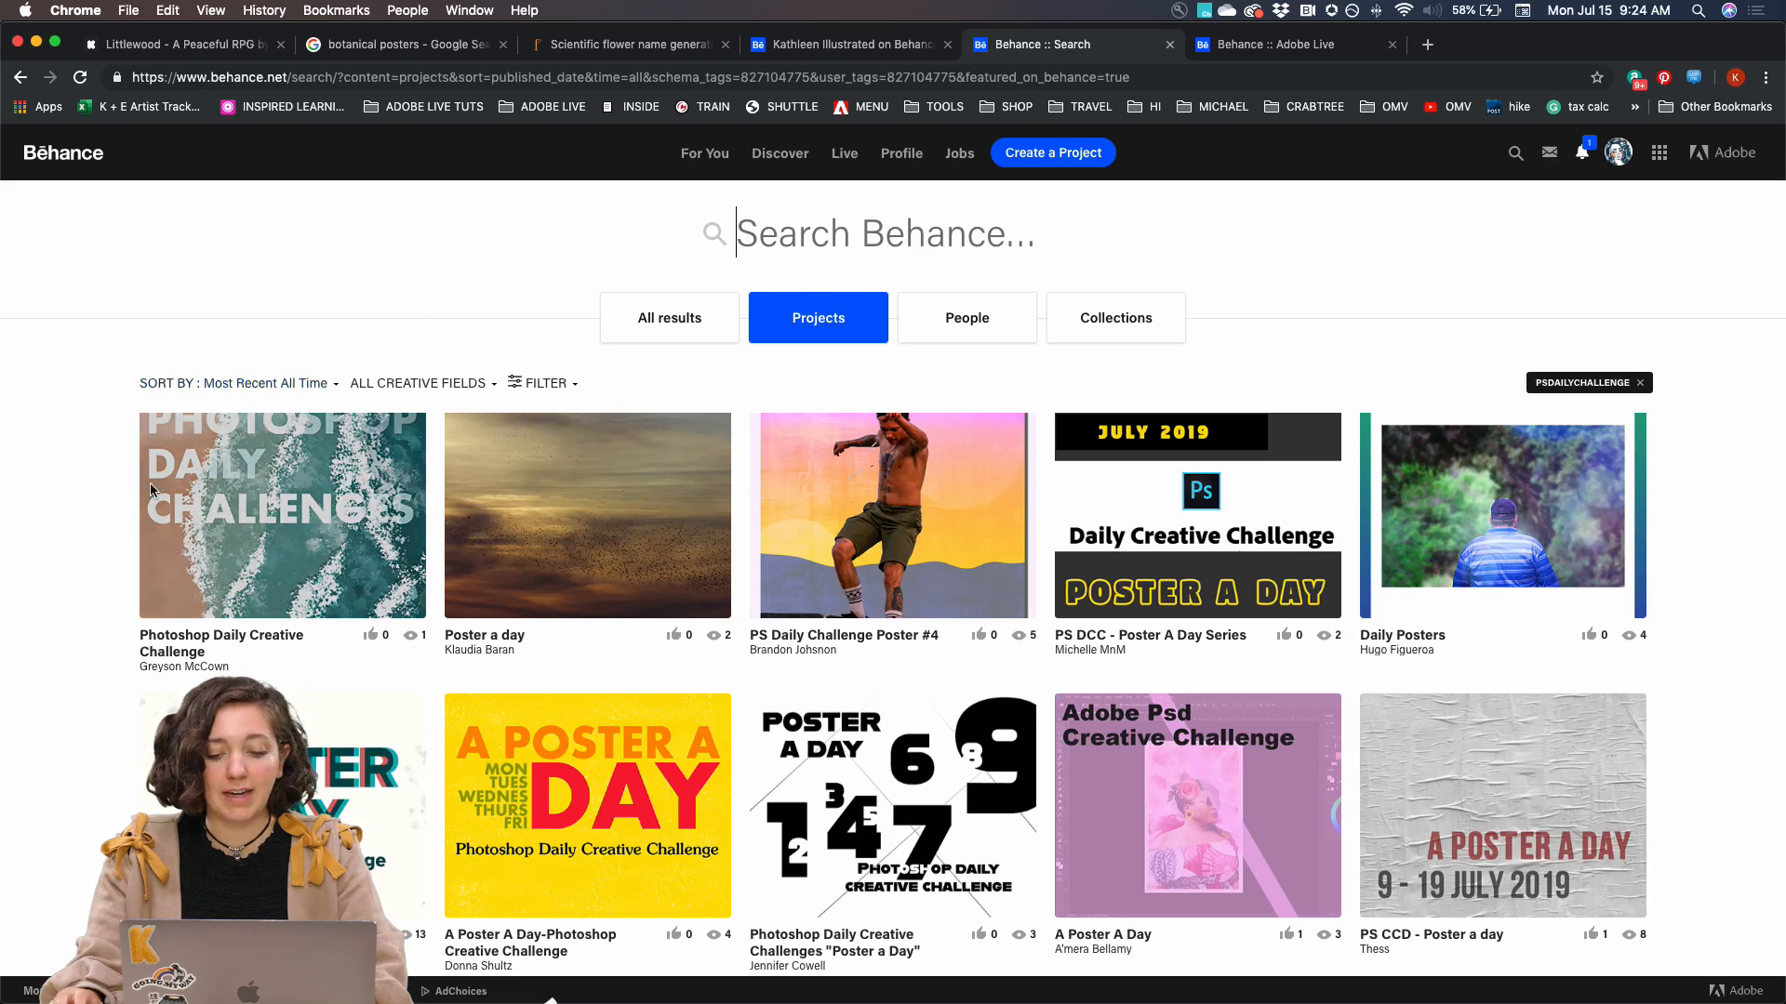
scroll(122, 560, "down", 4)
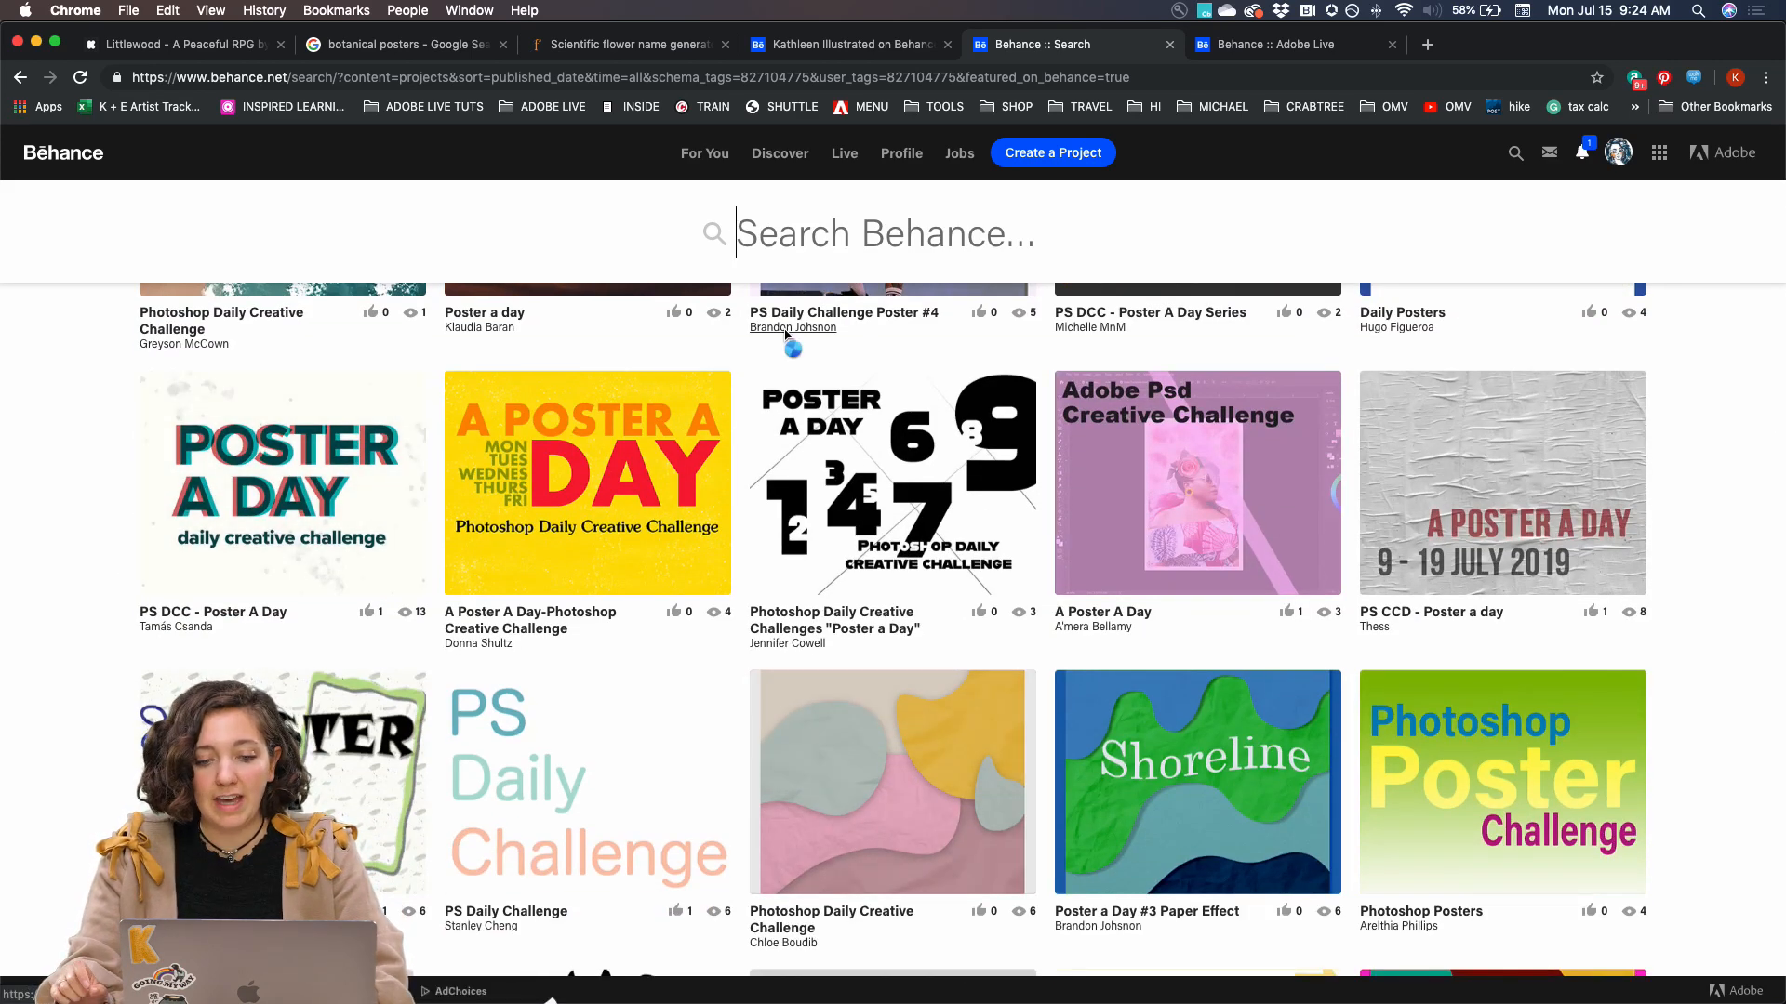
mouse_move(787, 335)
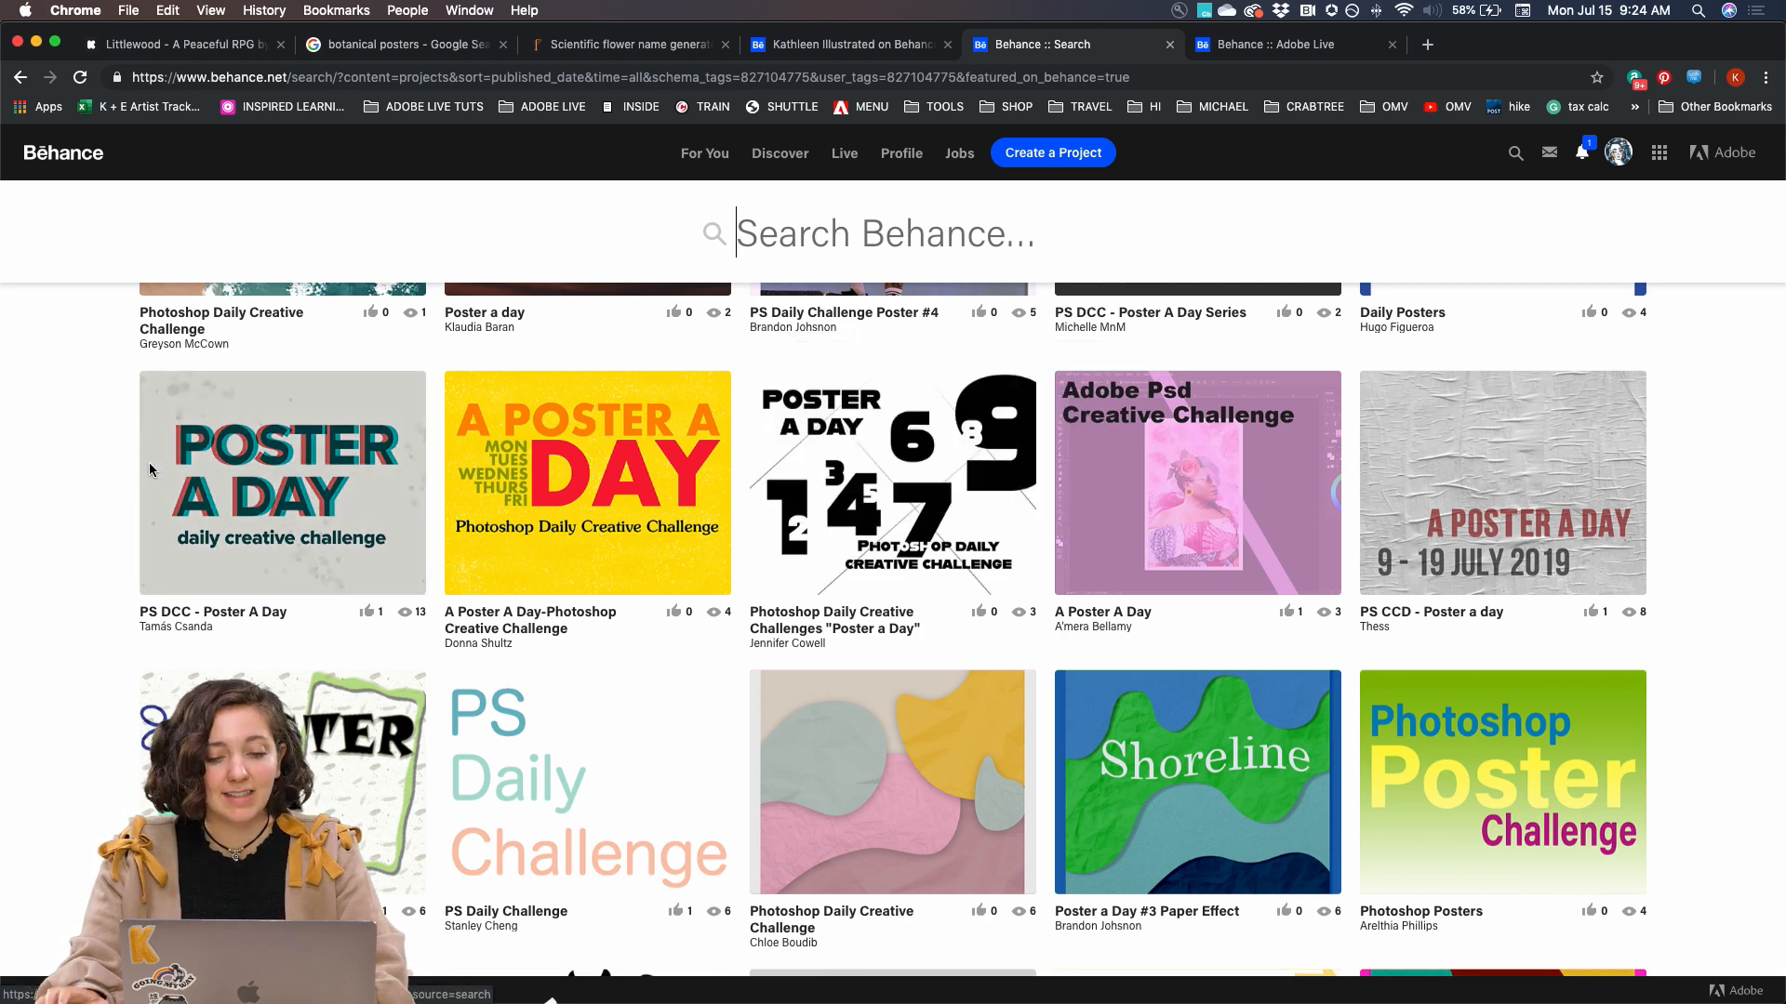